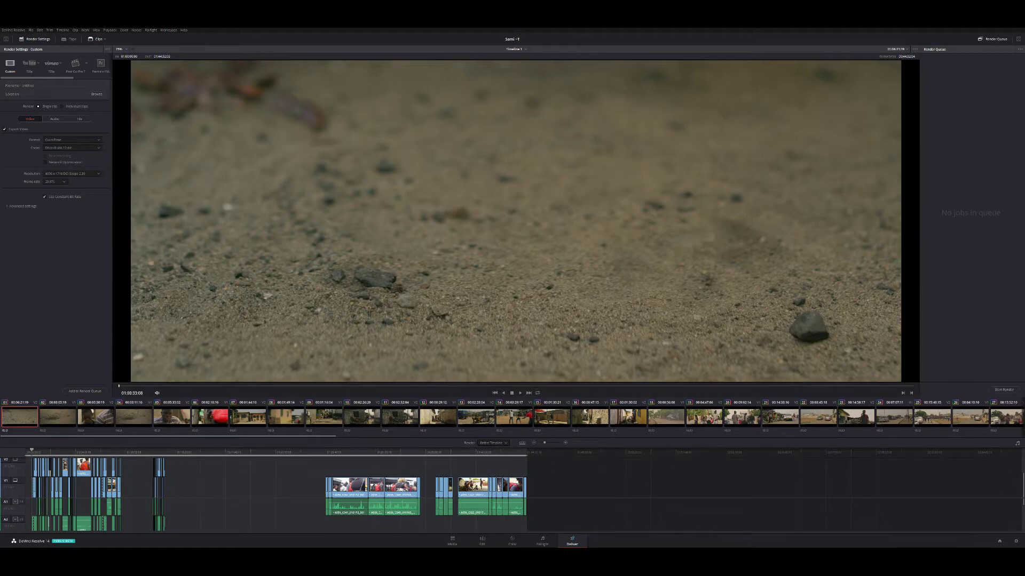
Switch from the Deliver page back to the Edit page with Shift+4
key(shift+4)
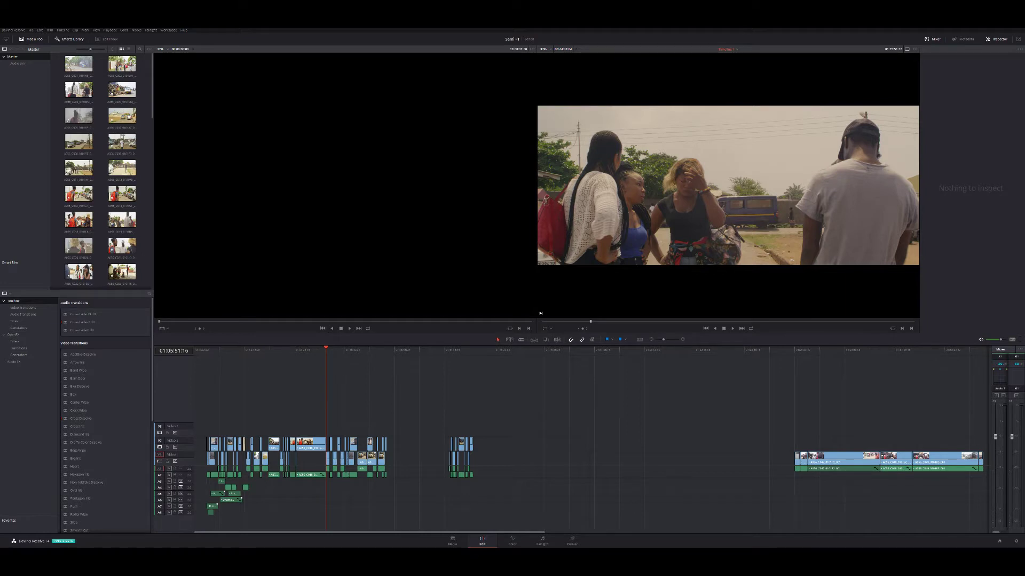
Step through the timeline's edit points and park on the parked-car street shot at 01:03:48:23
key(Home)
key(Down)
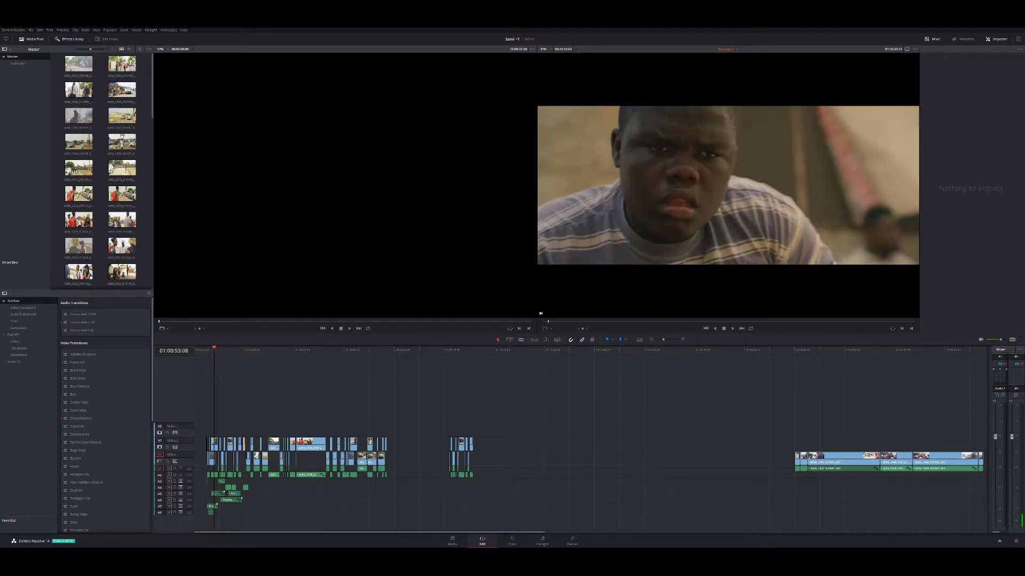
key(Down)
key(Down)
key(Down)
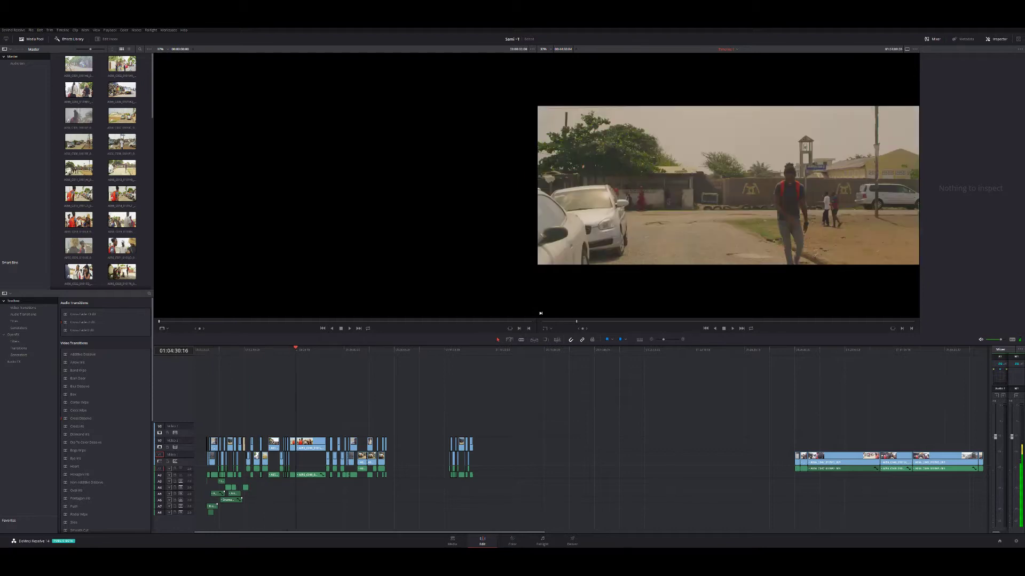
key(Down)
key(Up)
key(Up)
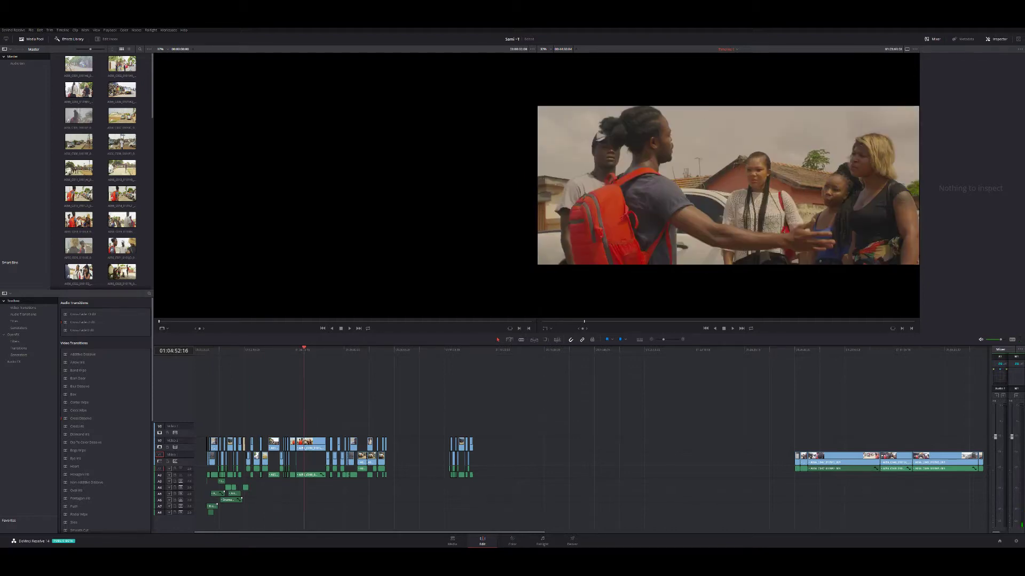
key(Up)
key(Up)
key(Up)
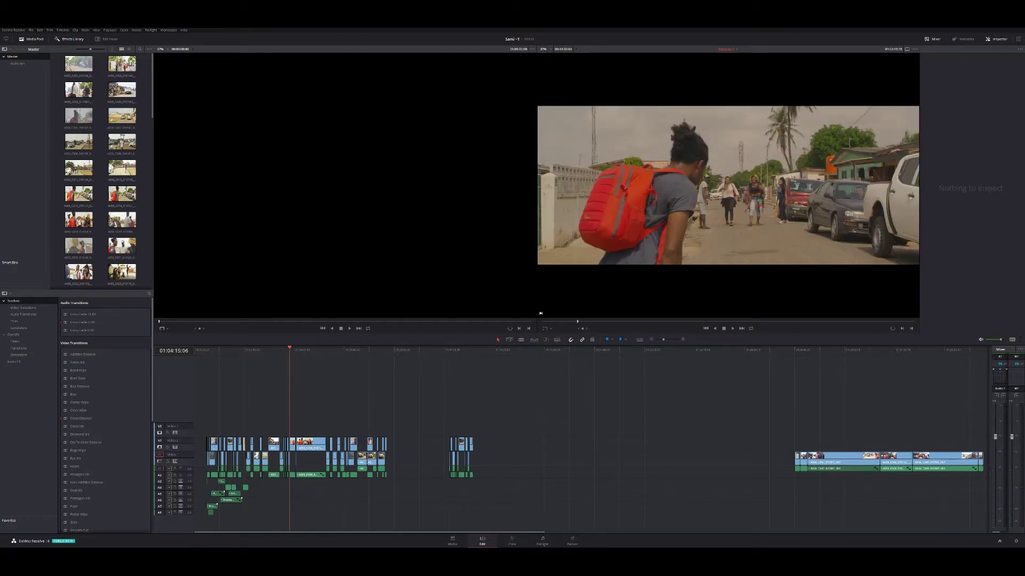
key(Up)
key(Up)
key(Up)
key(Up)
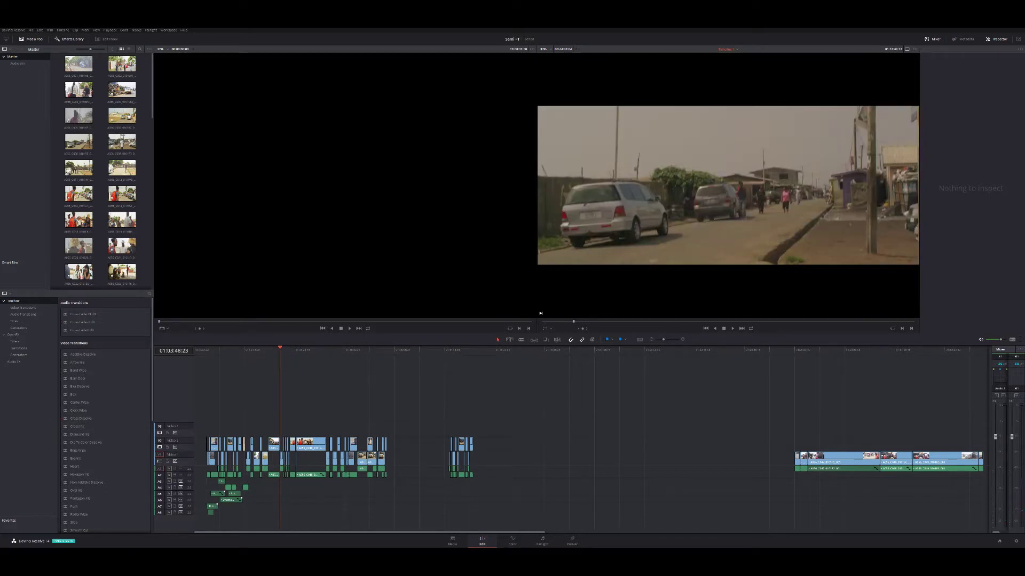
key(Up)
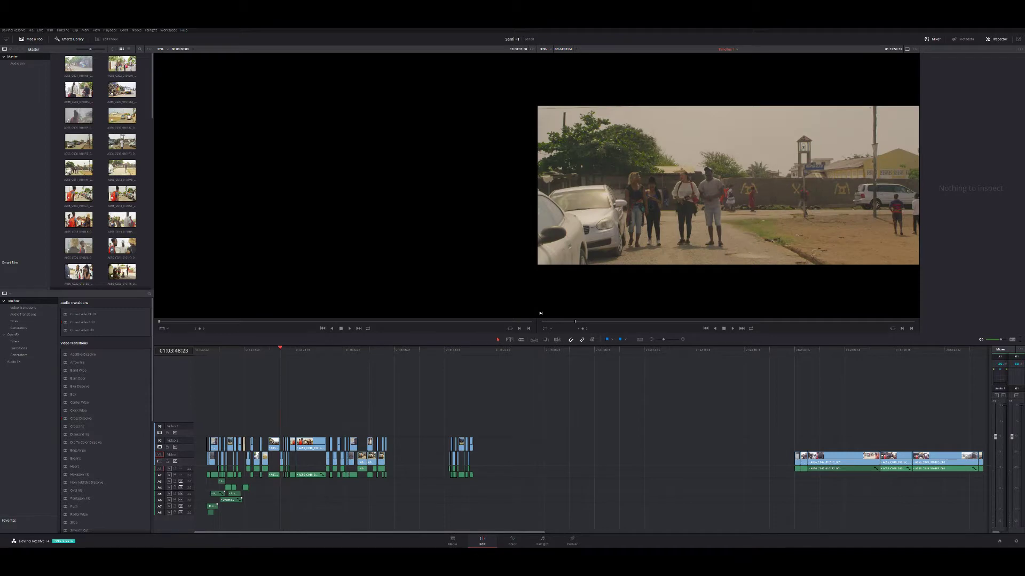
key(Up)
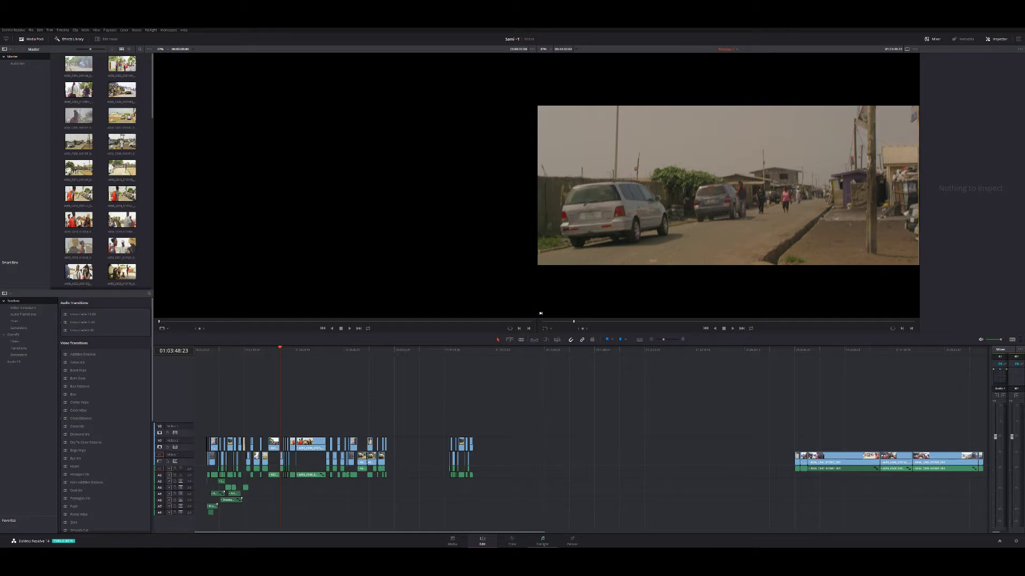
Load the parked-car street shot on the Color page and toggle its grade off and back on
click(512, 541)
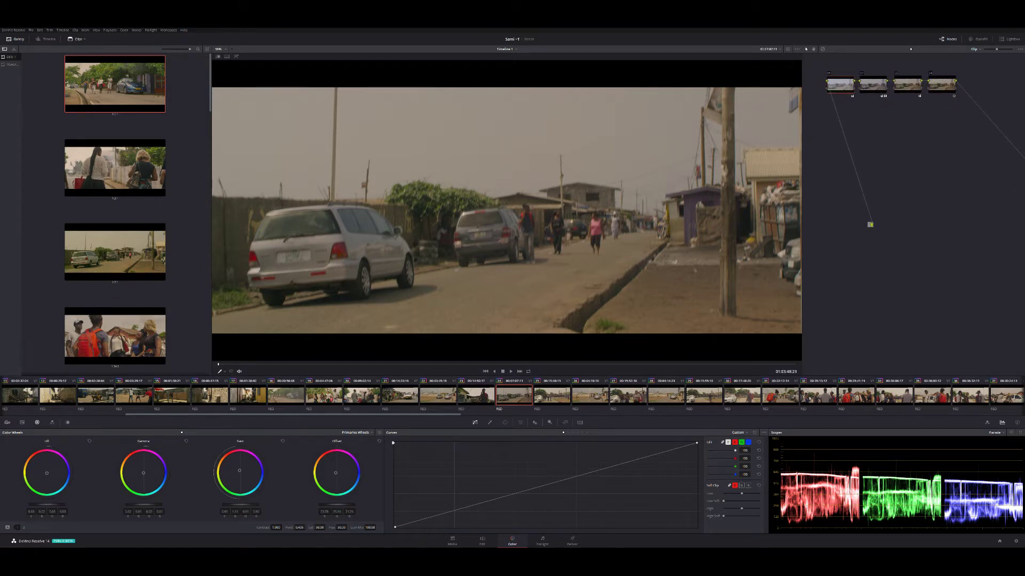
key(shift+d)
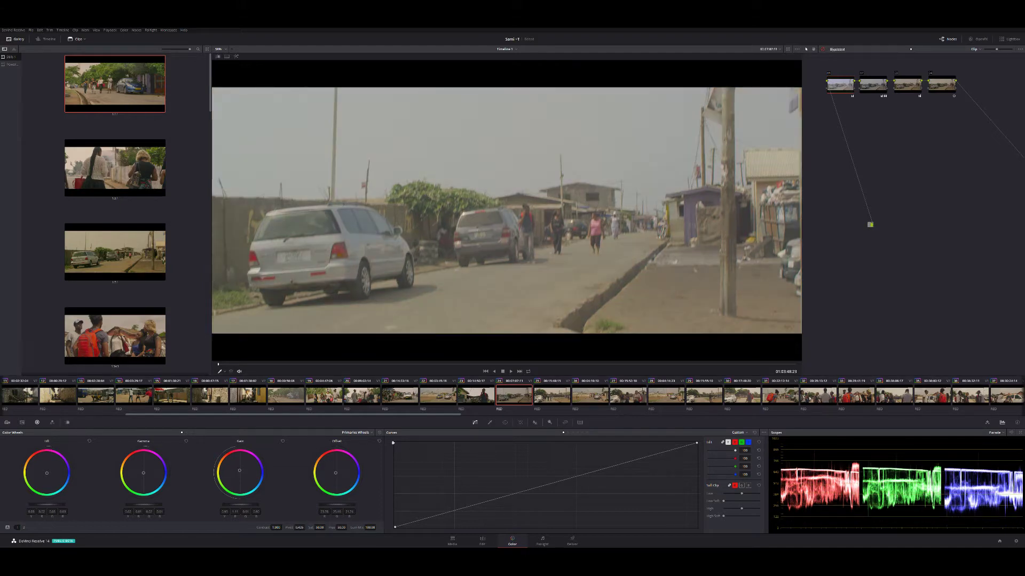
key(shift+d)
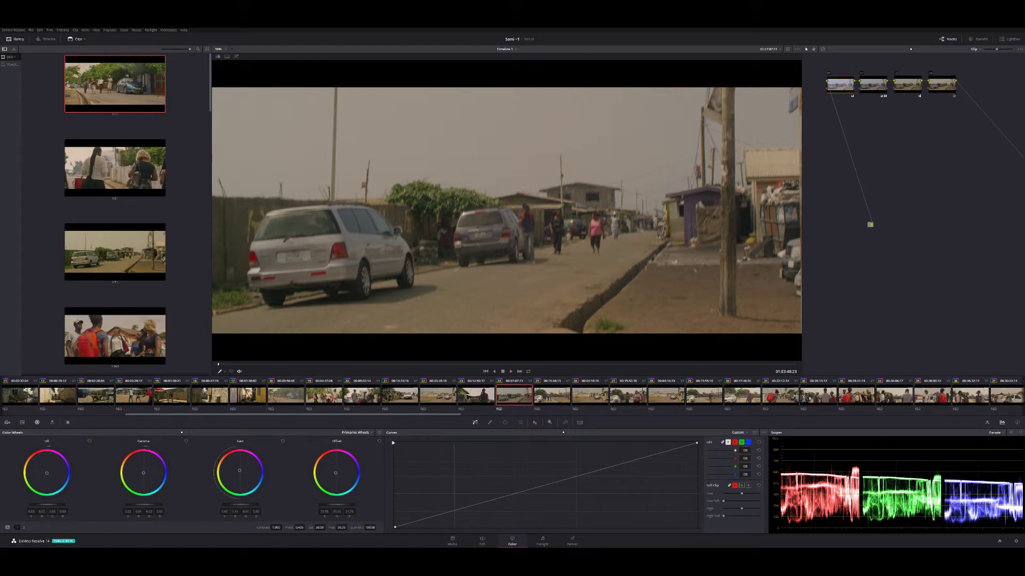
Play back the graded parked-car shot, then return to the Edit page
key(space)
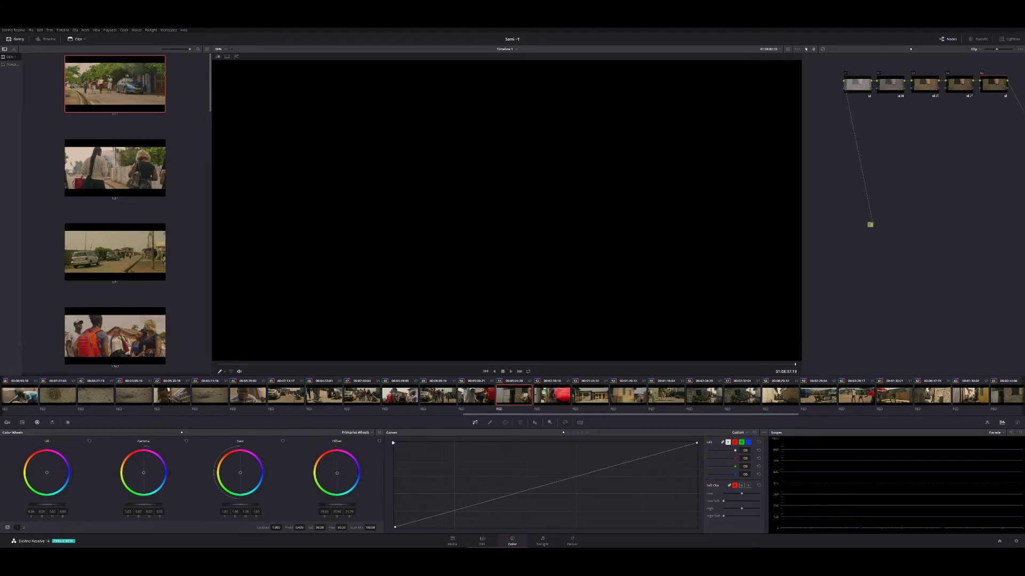
click(482, 540)
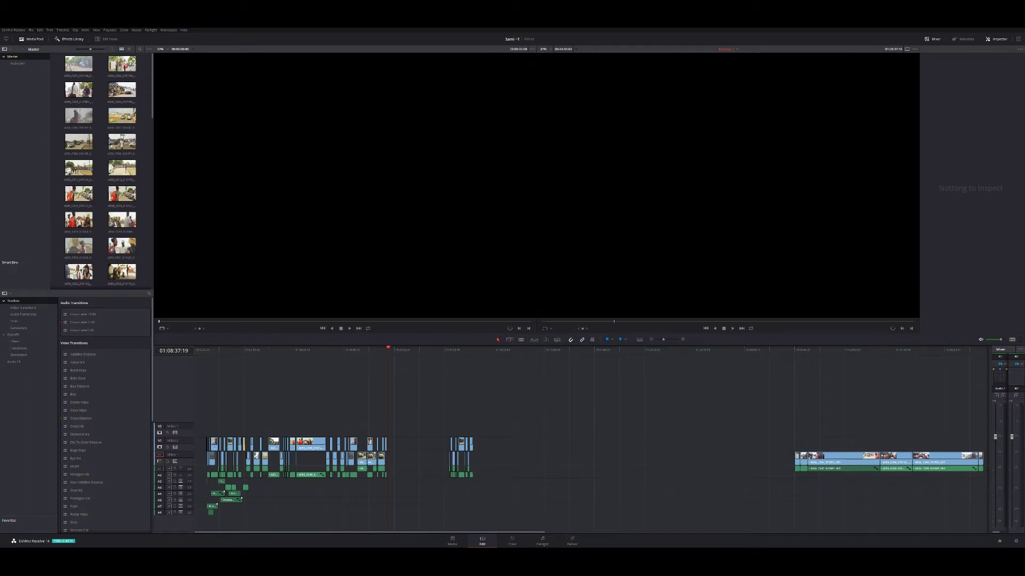
key(Up)
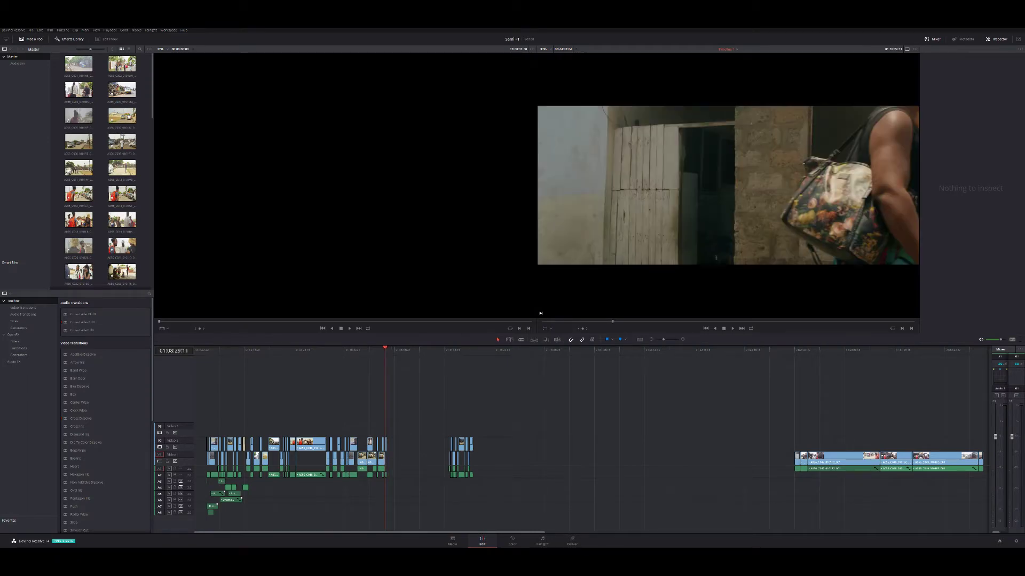
key(space)
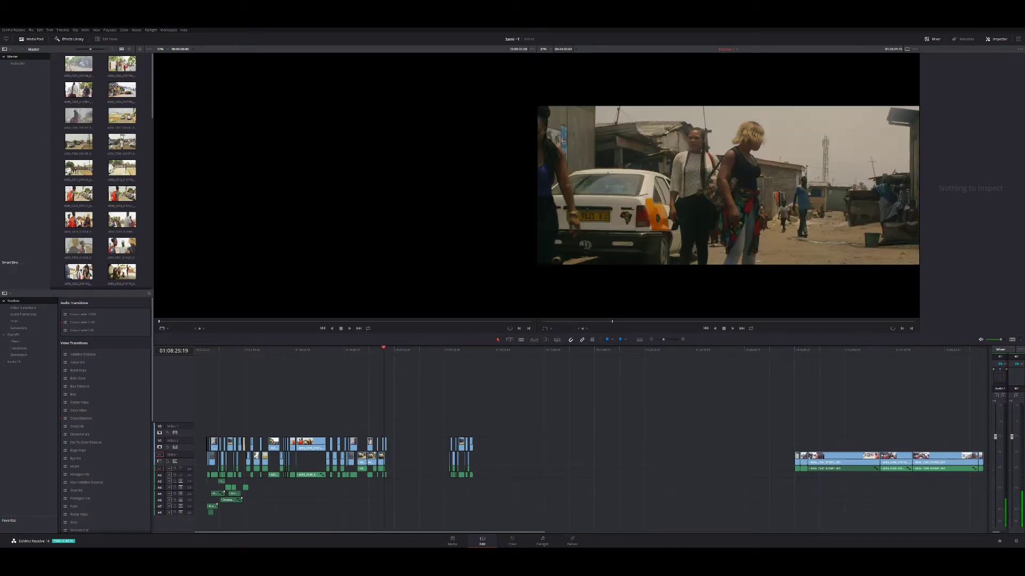
key(Up)
key(Up)
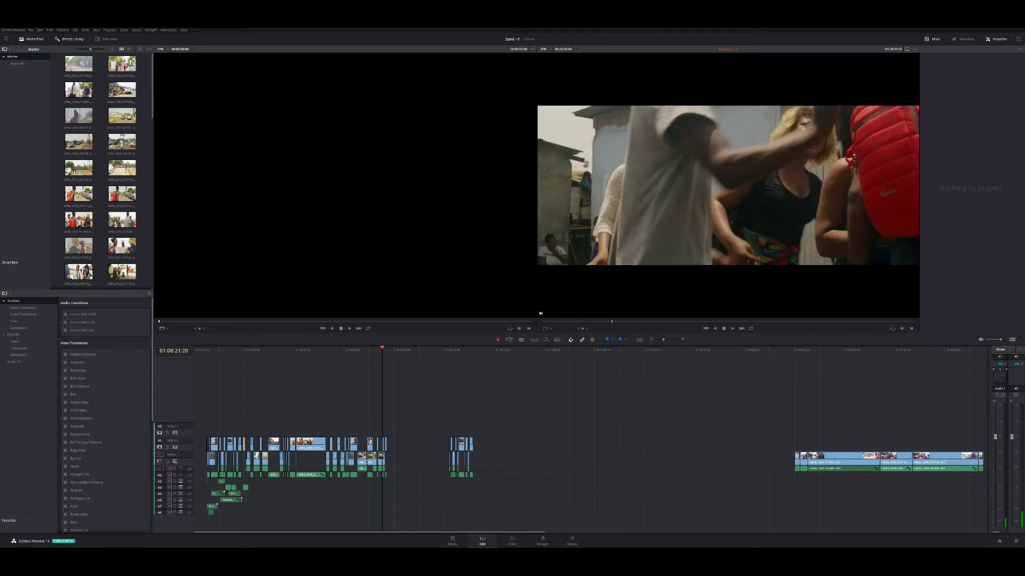
key(Down)
key(j)
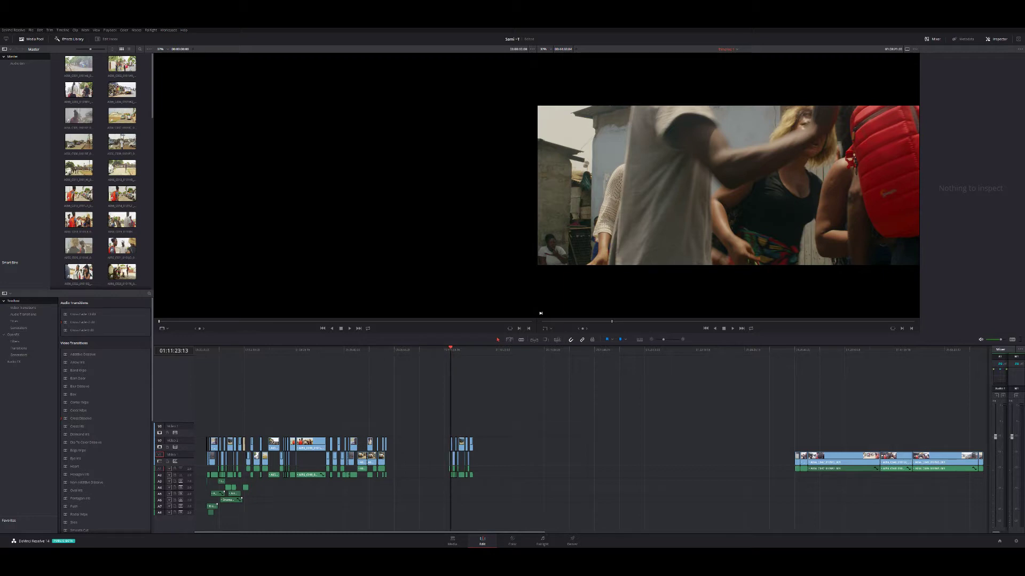
key(l)
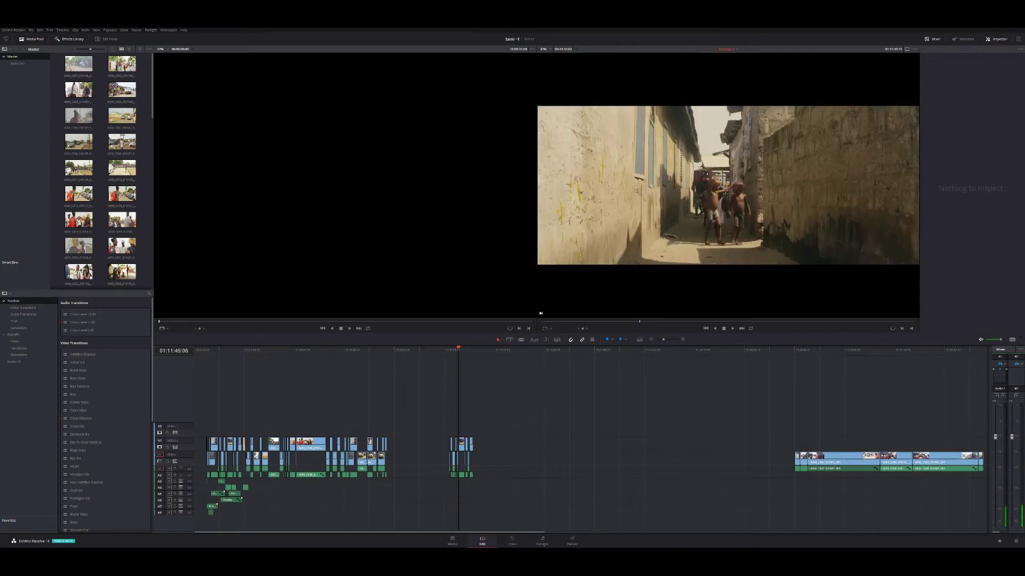
key(Up)
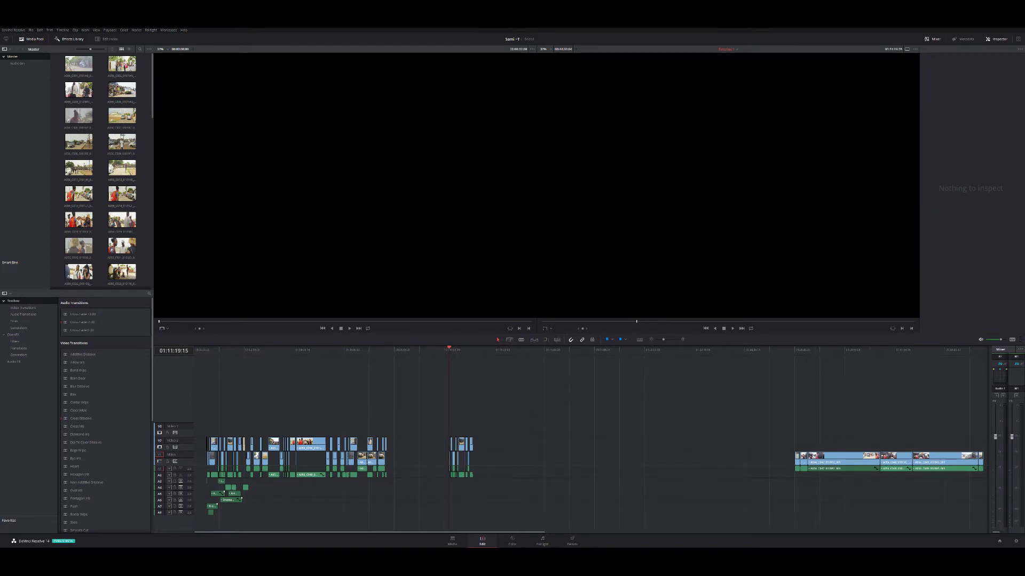
Select every clip after the playhead and drag the group further right on the timeline
key(shift+v)
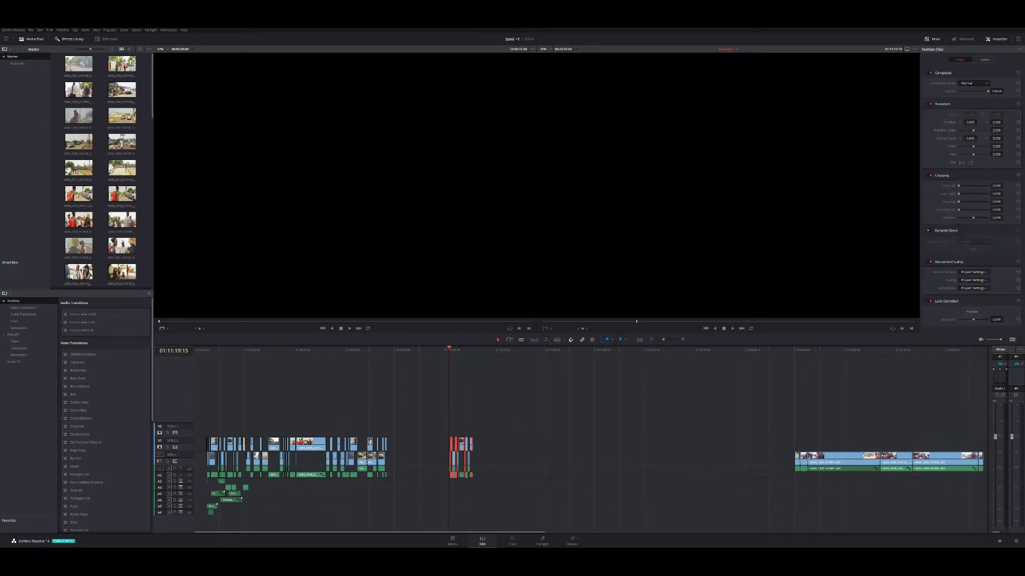
drag(461, 440, 636, 440)
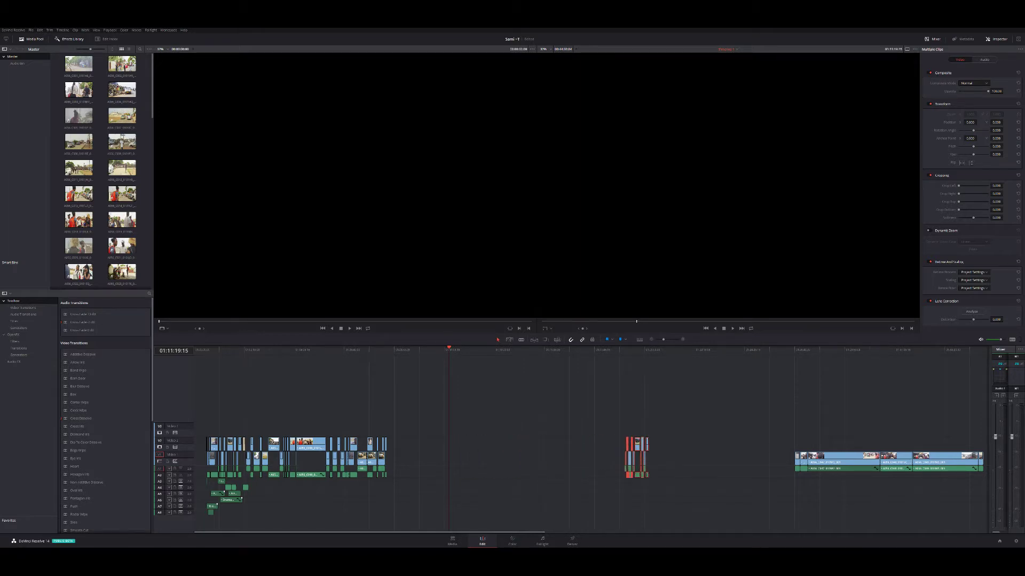
key(ctrl+minus)
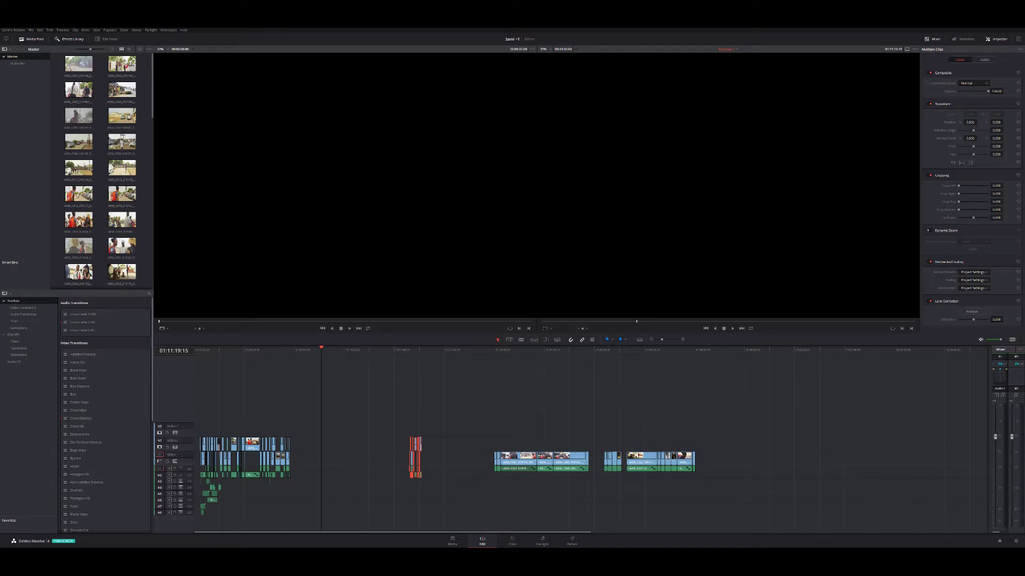
Play through the later clips and the opening section to check the widened gap
click(501, 350)
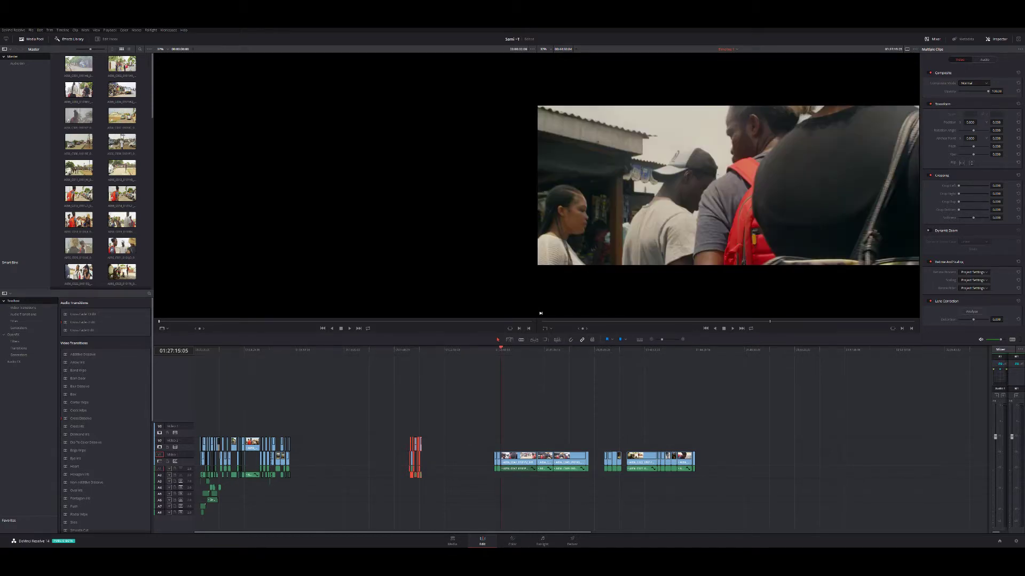
key(j)
key(j)
key(j)
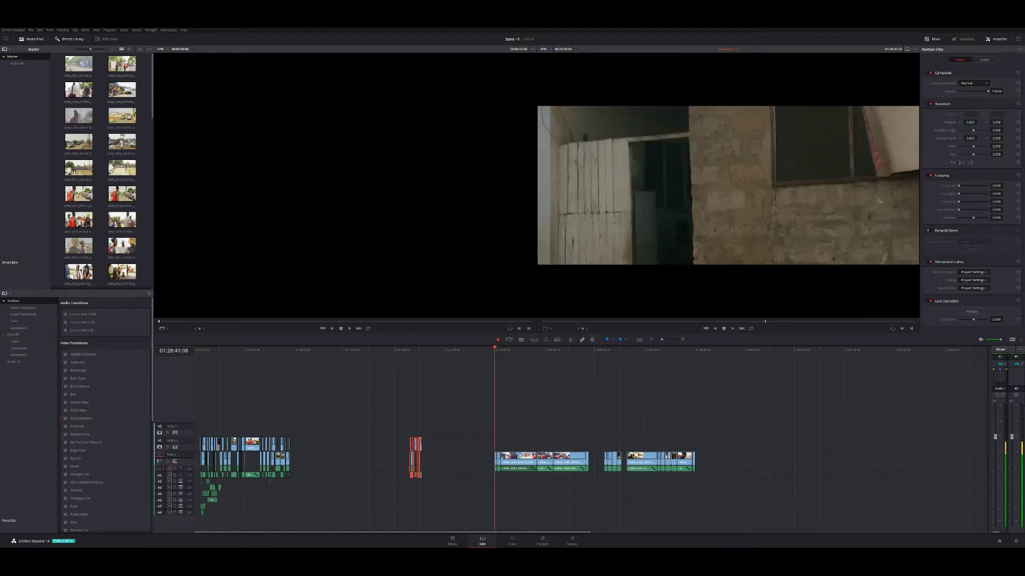
click(328, 349)
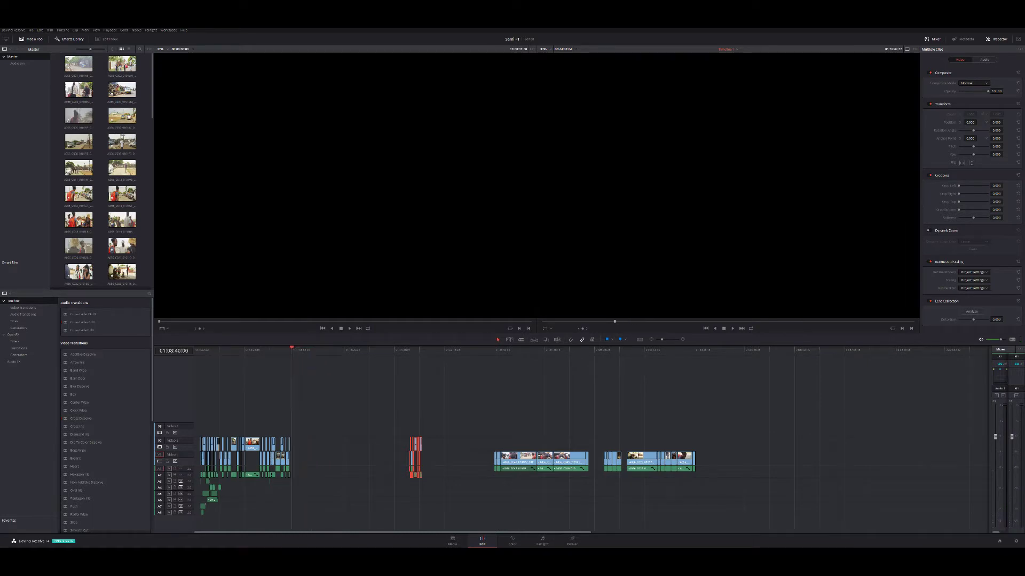
key(l)
key(j)
mouse_move(415, 456)
mouse_down()
mouse_move(779, 456)
mouse_move(473, 477)
mouse_move(401, 467)
mouse_up()
key(ctrl+shift+a)
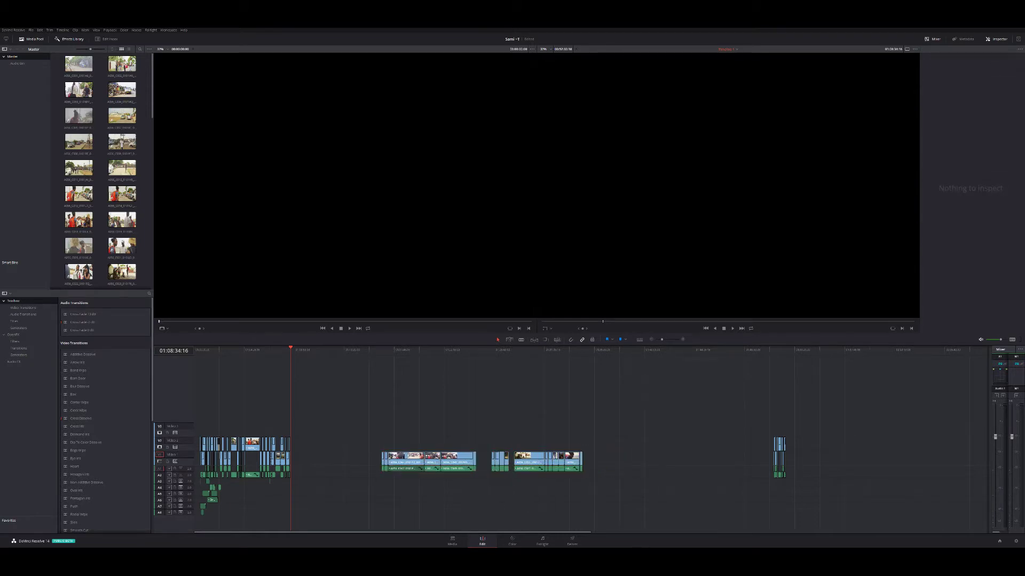
key(ctrl+equal)
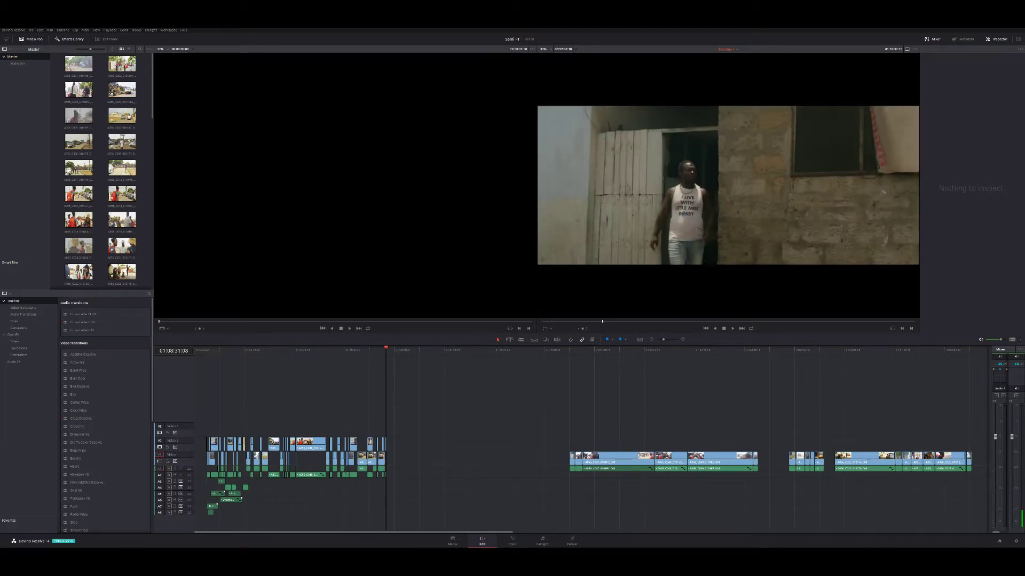
key(Up)
key(Up)
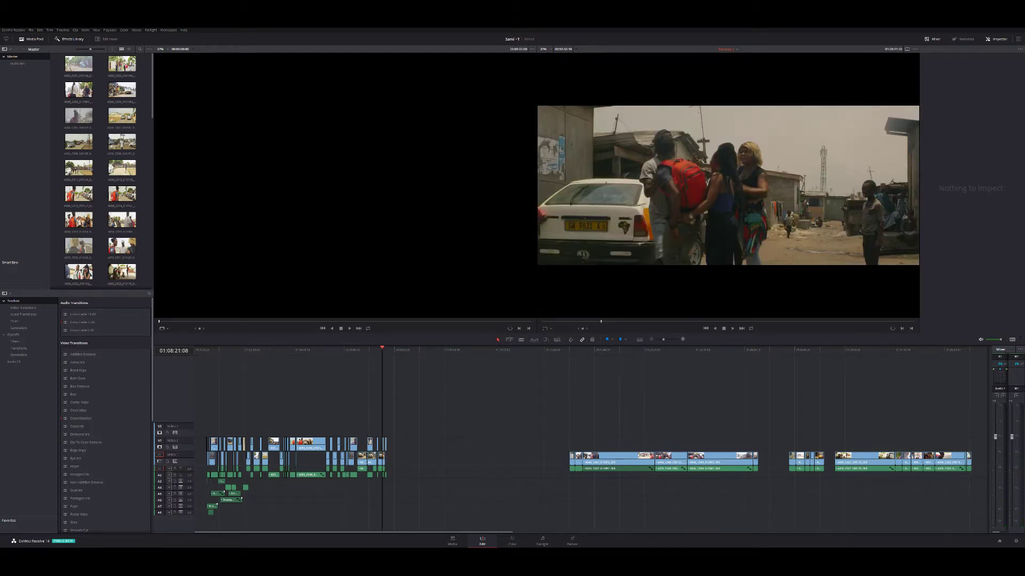
key(ctrl+equal)
key(space)
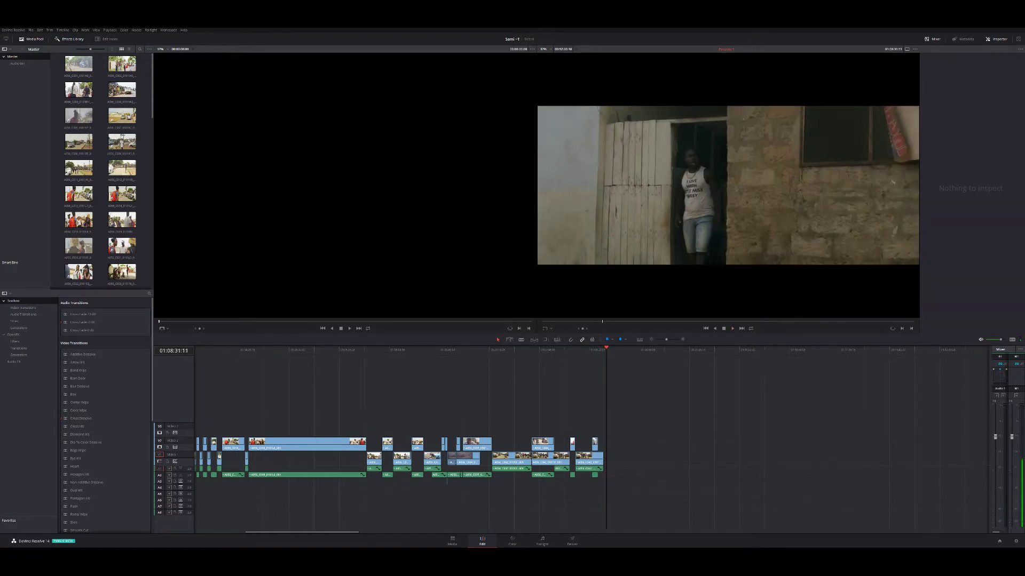
Rubber-band select the whole group of loose clips further along the timeline
click(600, 348)
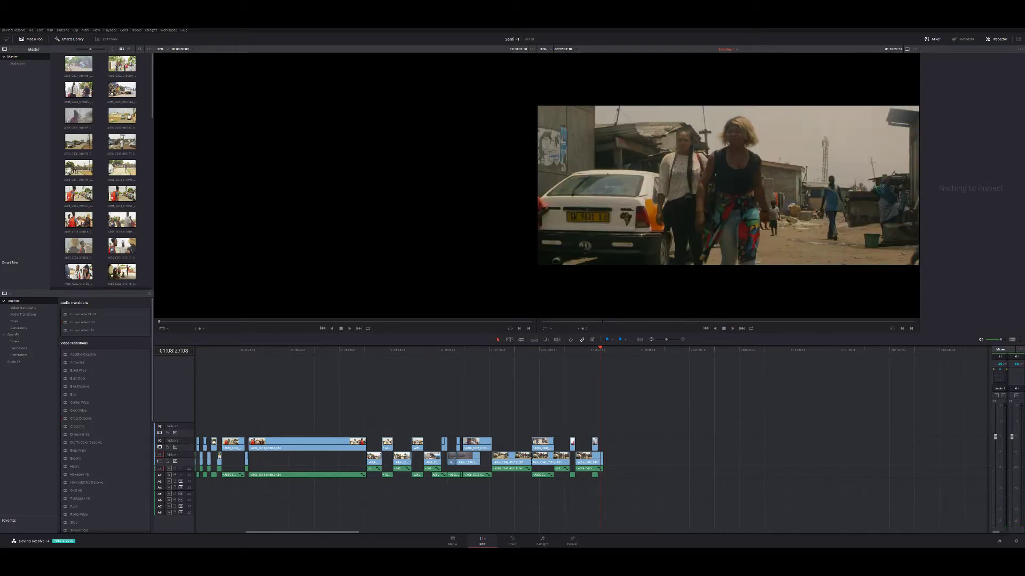
key(ctrl+minus)
key(ctrl+minus)
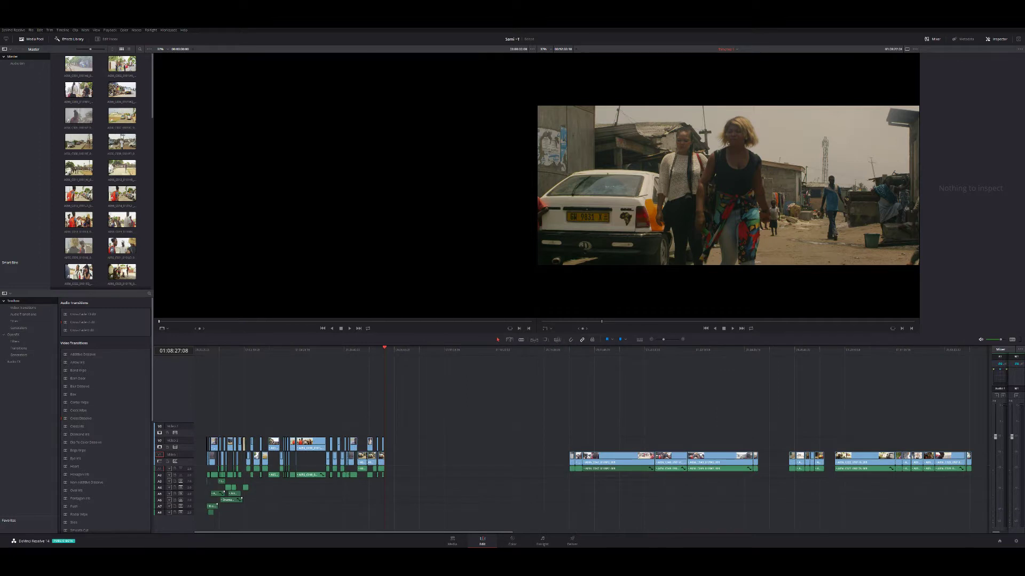
click(572, 348)
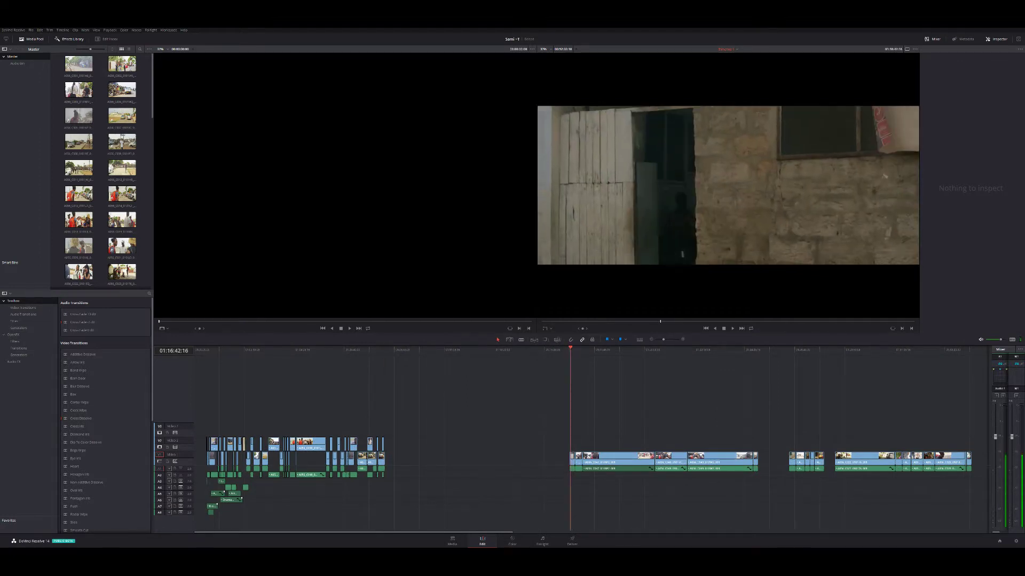
mouse_move(574, 437)
mouse_down()
mouse_move(763, 491)
mouse_move(614, 463)
mouse_move(623, 464)
mouse_up()
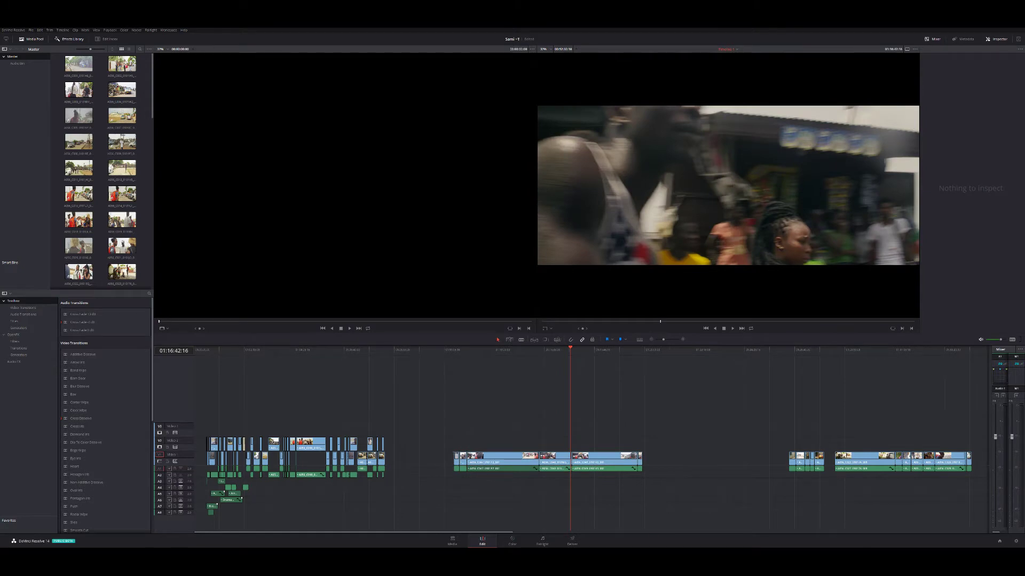
Drag the loose clips onto the end of the main edit and play back the new join
click(402, 350)
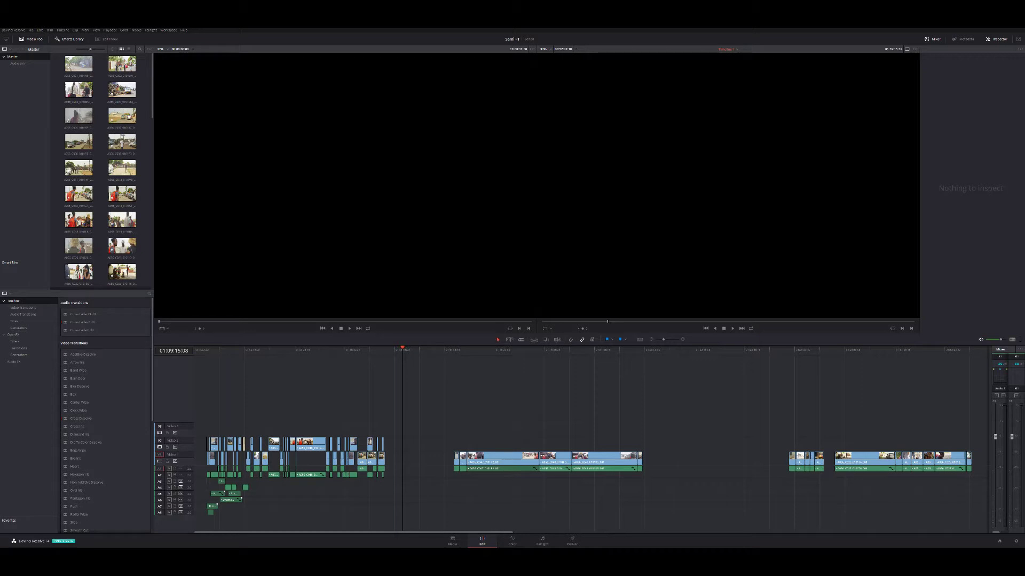
key(ctrl+equal)
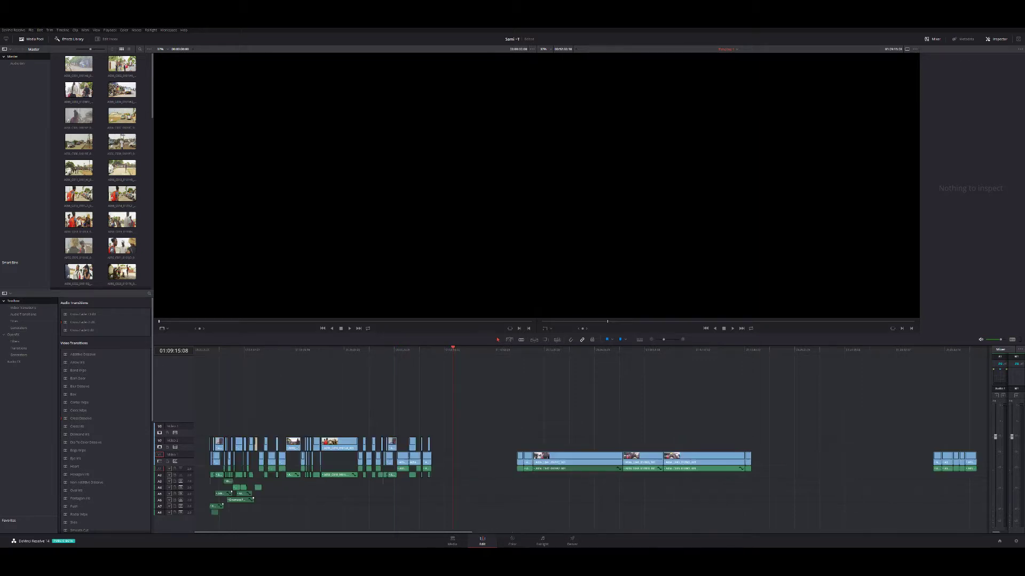
key(ctrl+minus)
key(ctrl+equal)
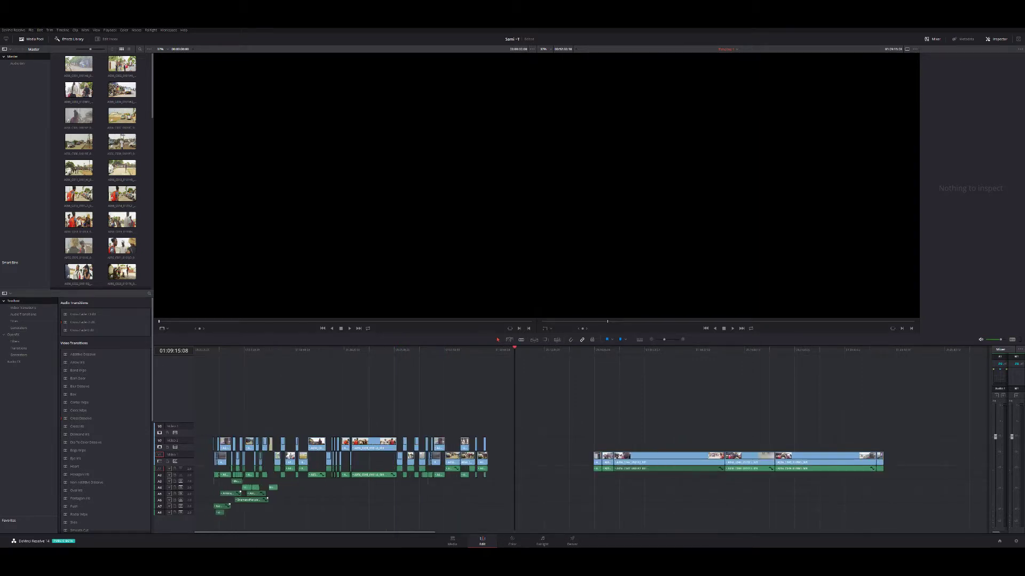
mouse_move(597, 459)
mouse_down()
mouse_move(499, 460)
mouse_move(495, 444)
mouse_up()
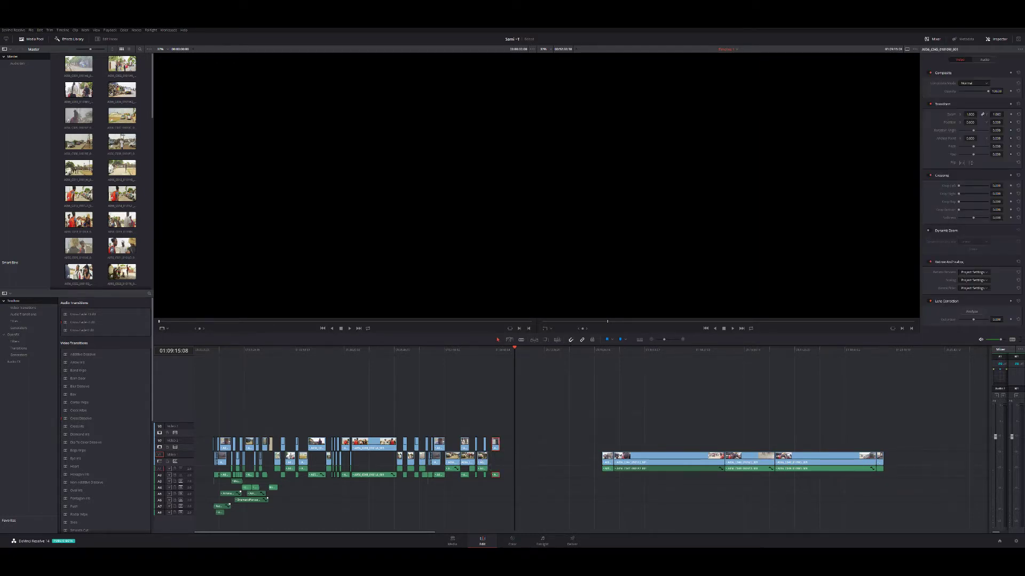
drag(495, 443, 491, 444)
key(Up)
key(Up)
key(Up)
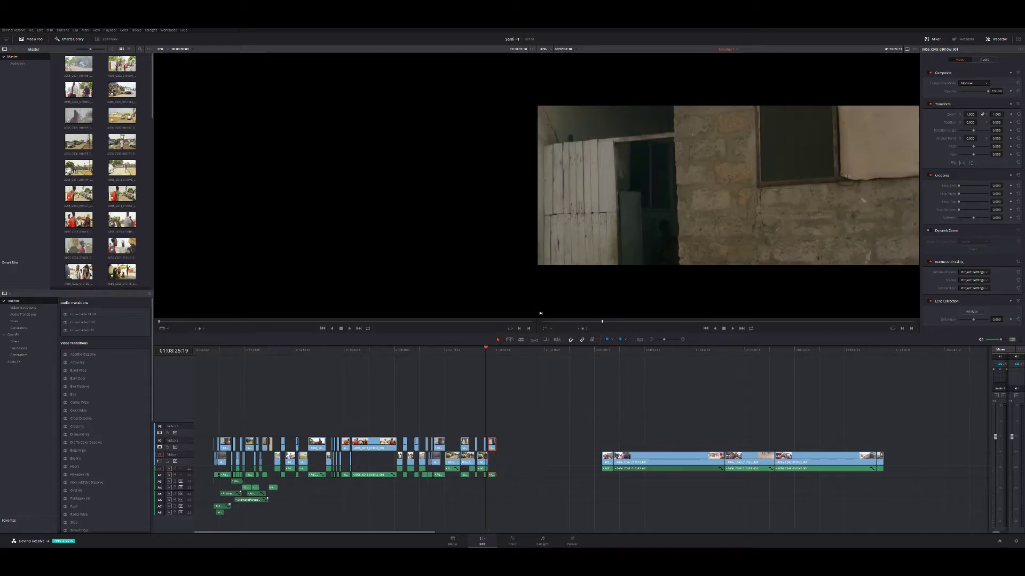
key(space)
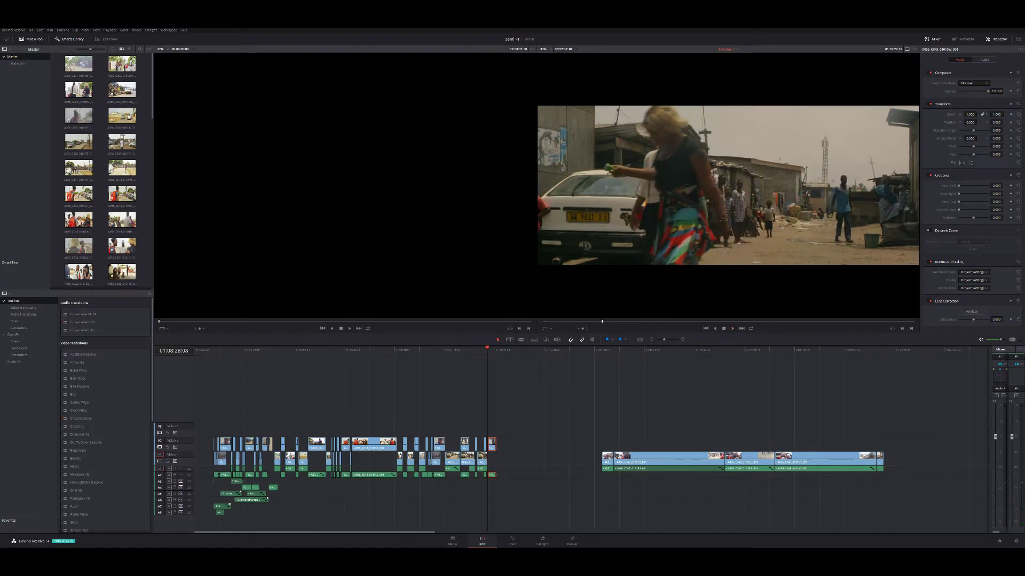
Trim the V1 clip's end to the playhead and move the V2 overlay clip to start there
key(ctrl+equal)
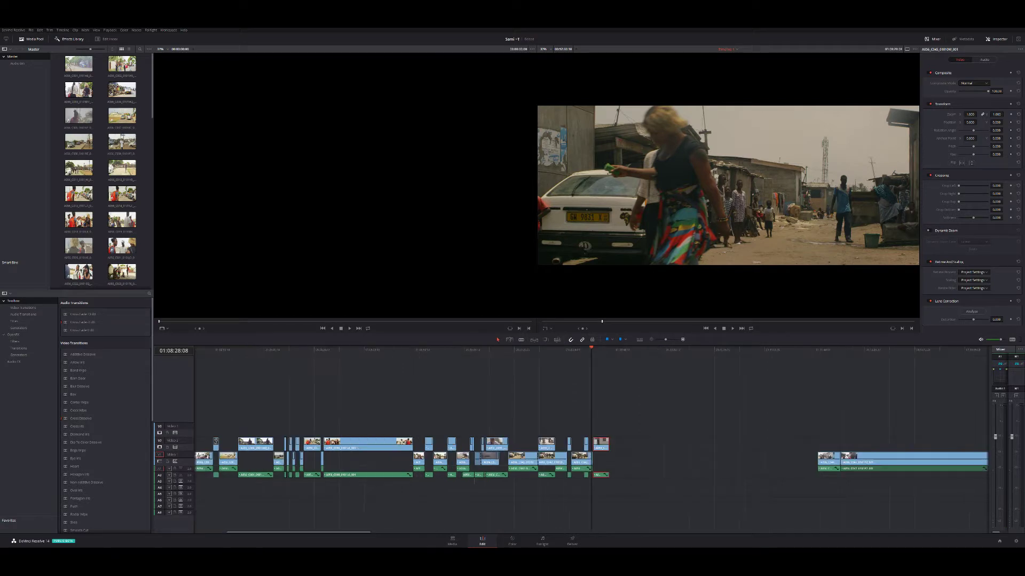
key(ctrl+equal)
key(ctrl+equal)
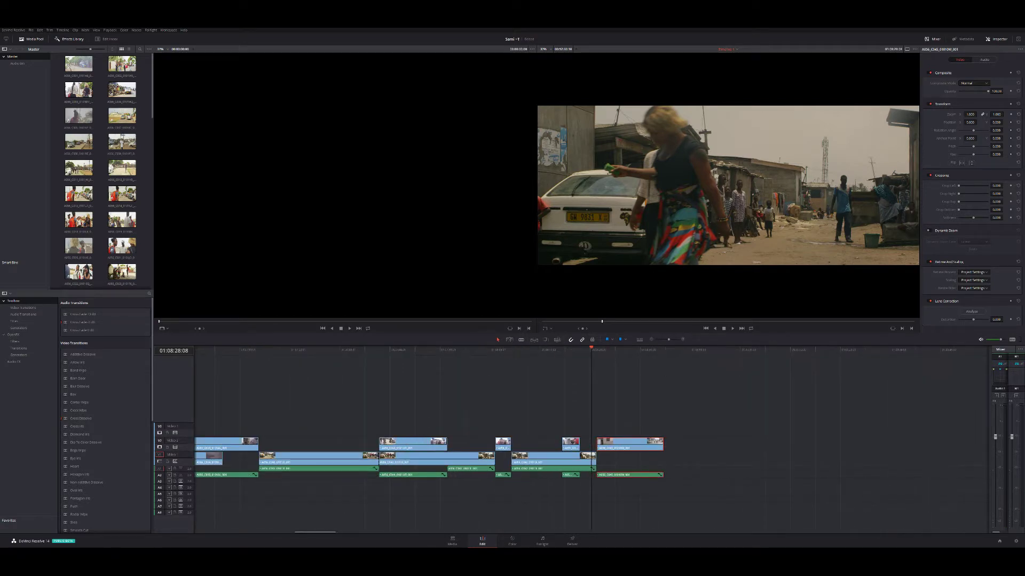
key(shift+bracketright)
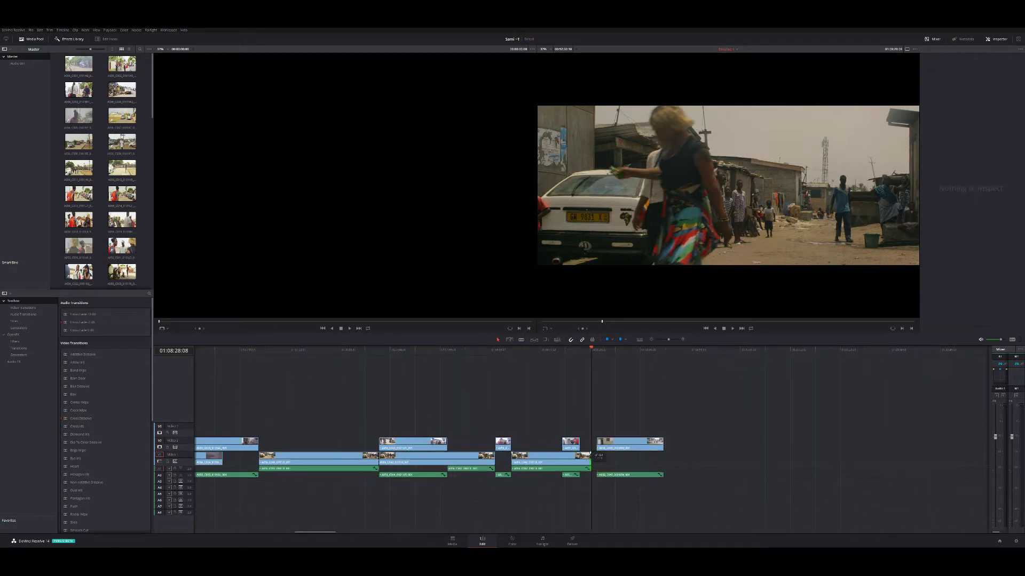
key(shift+comma)
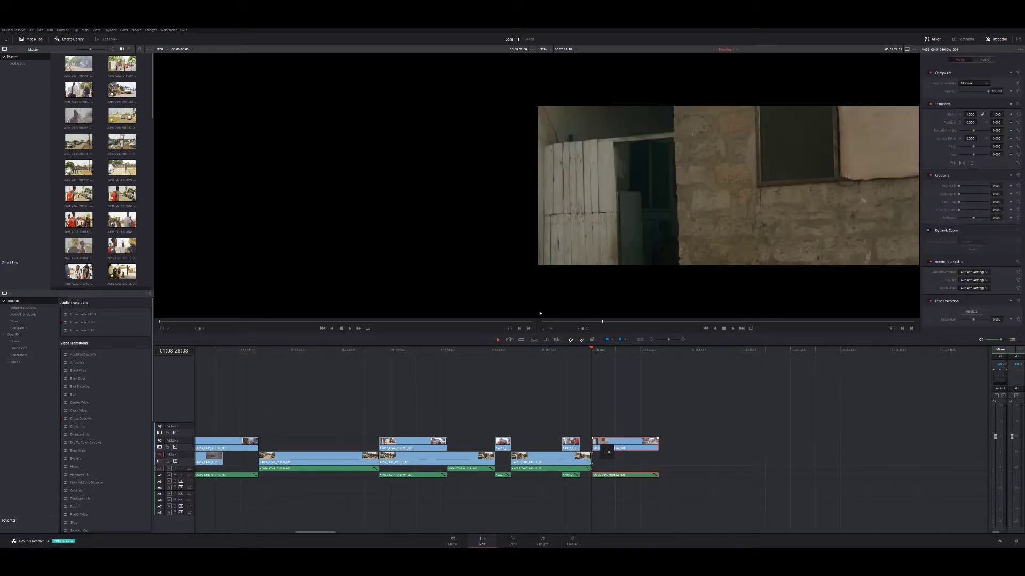
key(slash)
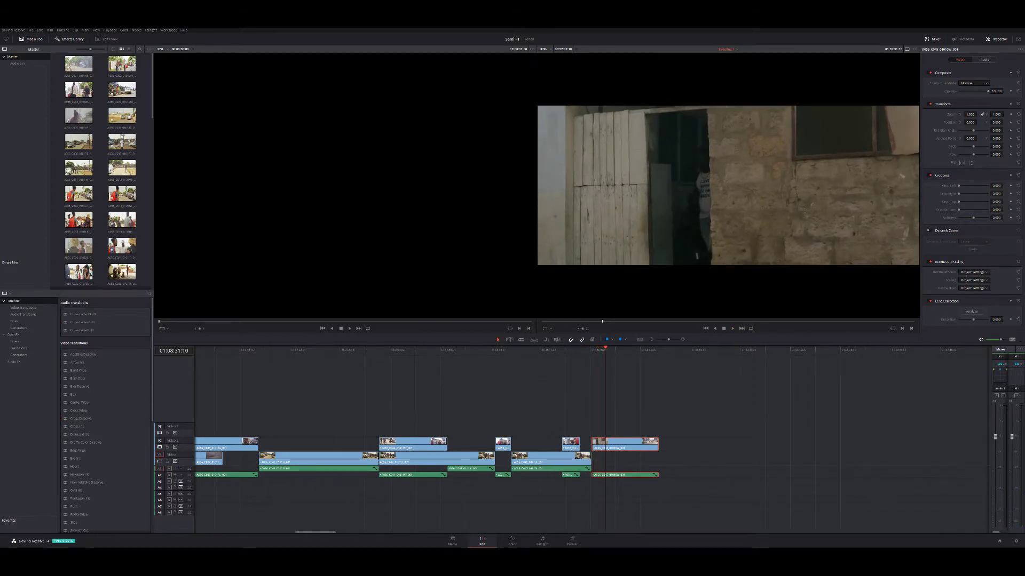
Trim the overlay clip's head, shift it earlier, and extend the V1 clip's end by two frames
key(j)
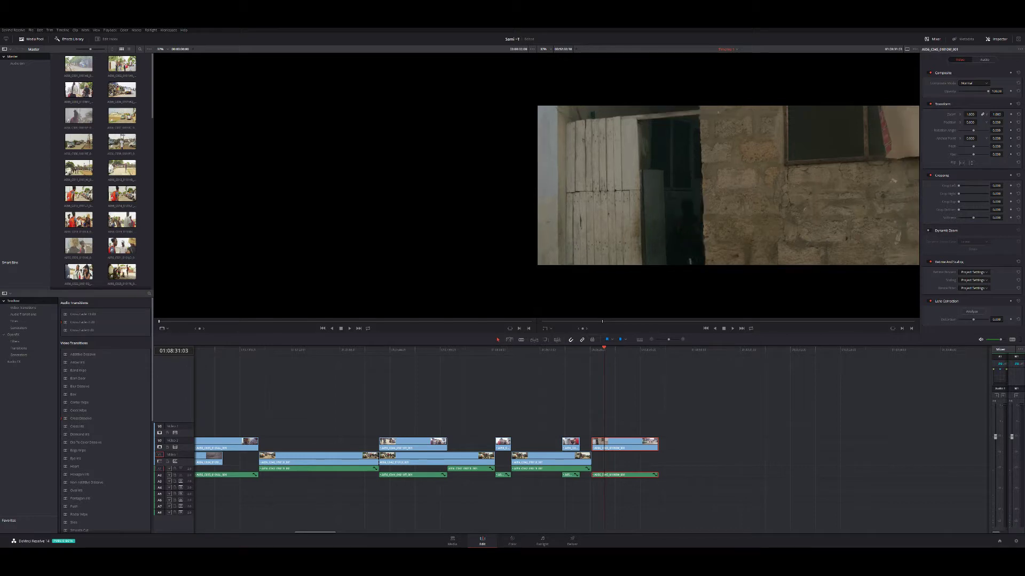
key(shift+bracketleft)
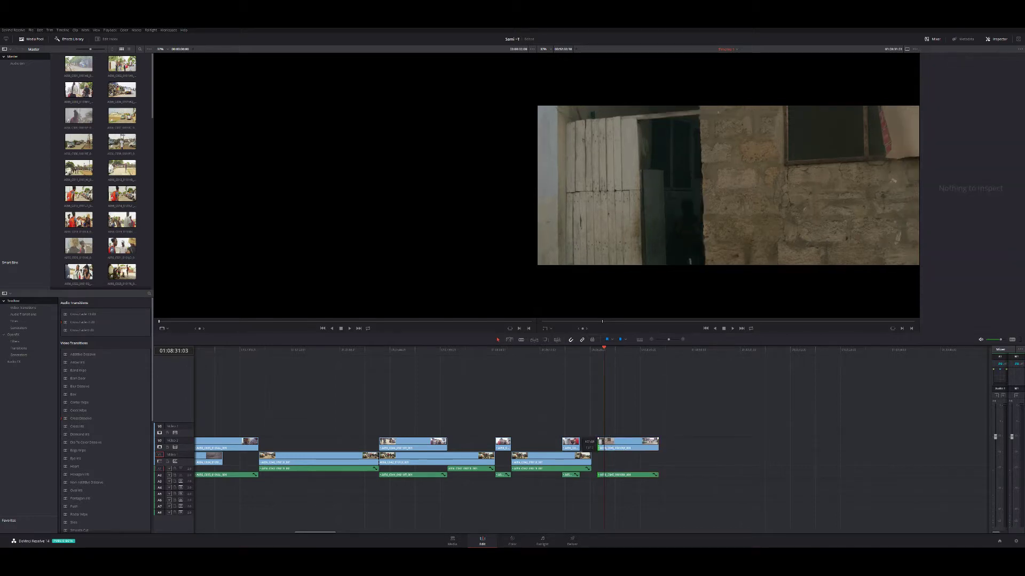
drag(621, 446, 609, 447)
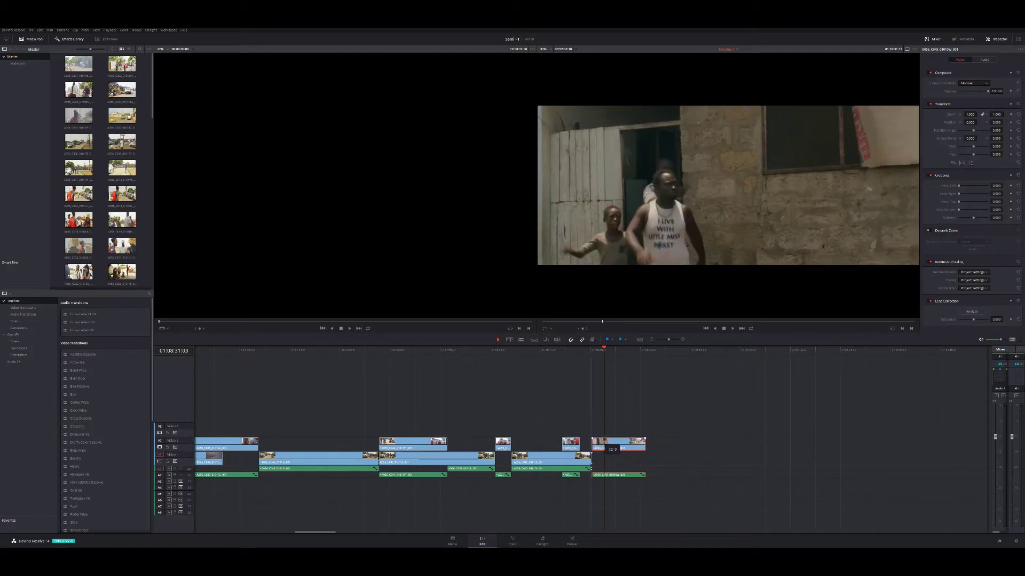
drag(591, 453, 595, 457)
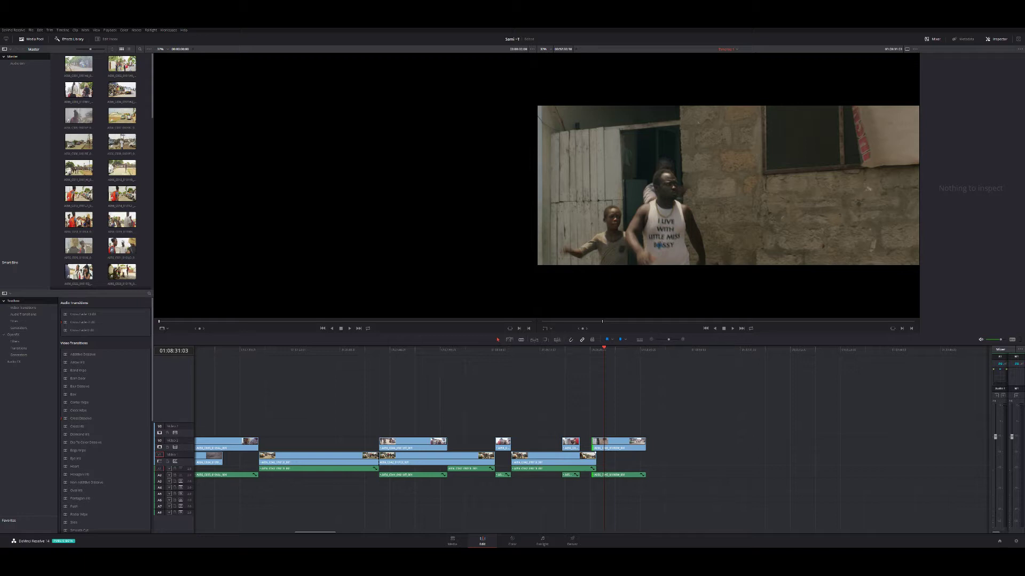
Trim the overlay clip's start slightly later, shift the last overlay clip earlier, and replay the ending
drag(592, 443, 595, 443)
click(624, 444)
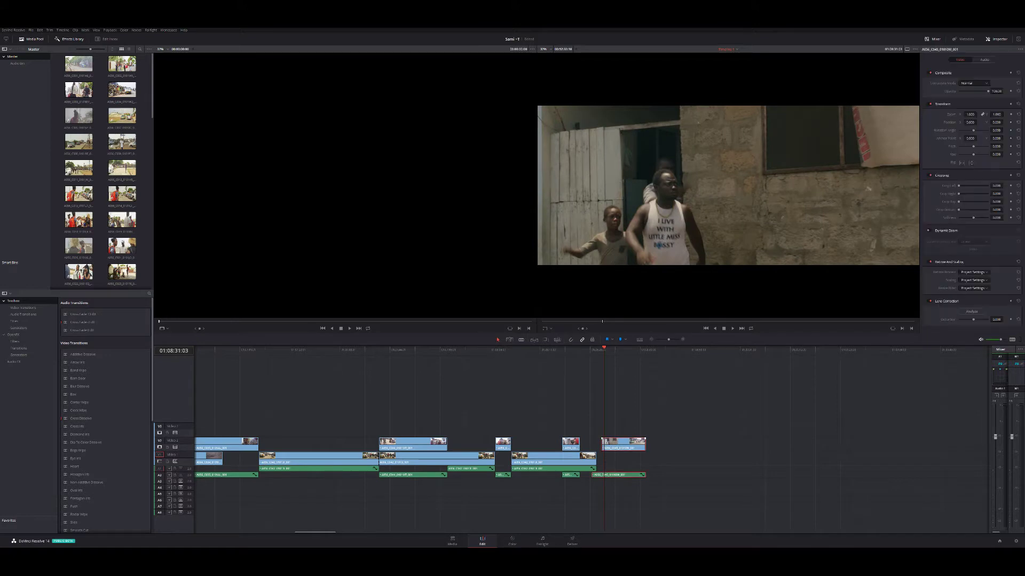
drag(623, 444, 618, 445)
key(Up)
key(space)
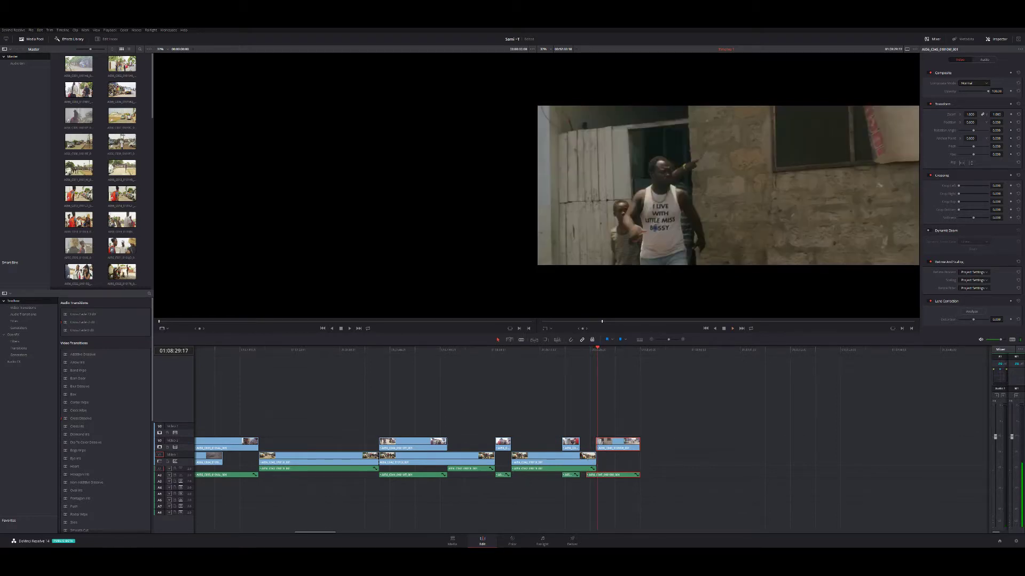
key(Up)
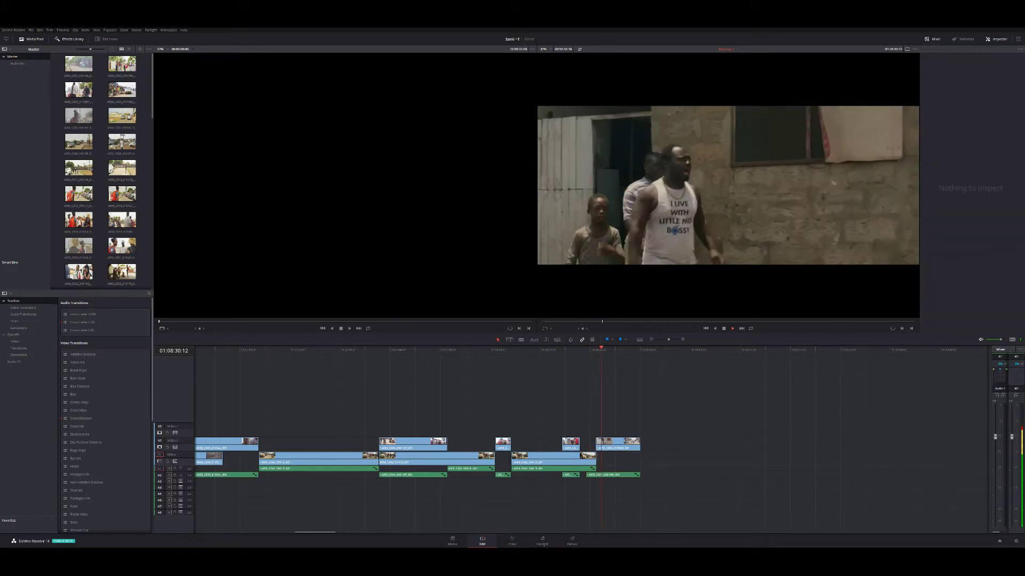
key(space)
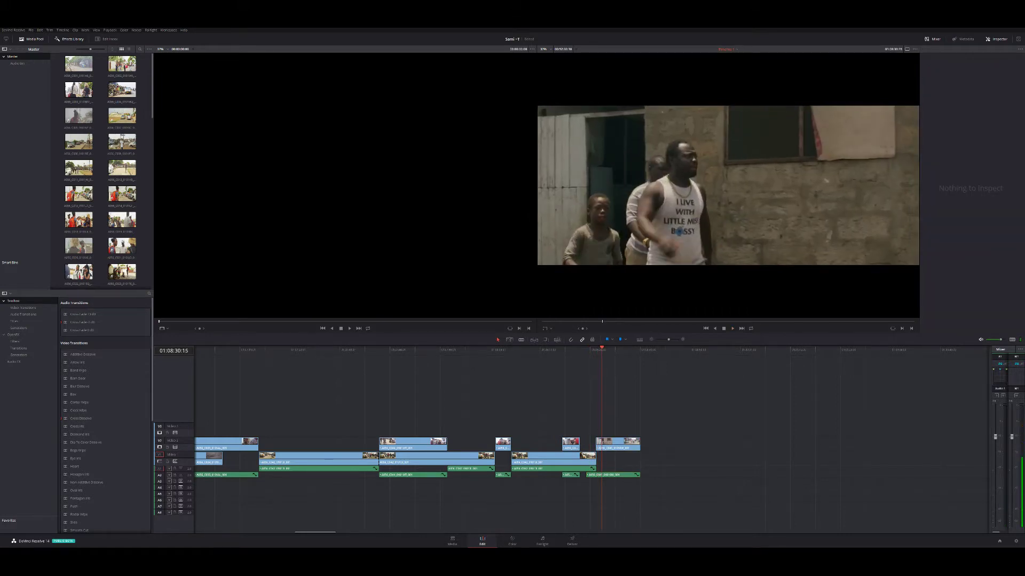
Trim the last clip's end shorter and review it from 01:08:27:03 with the timeline zoomed out
drag(596, 457, 591, 456)
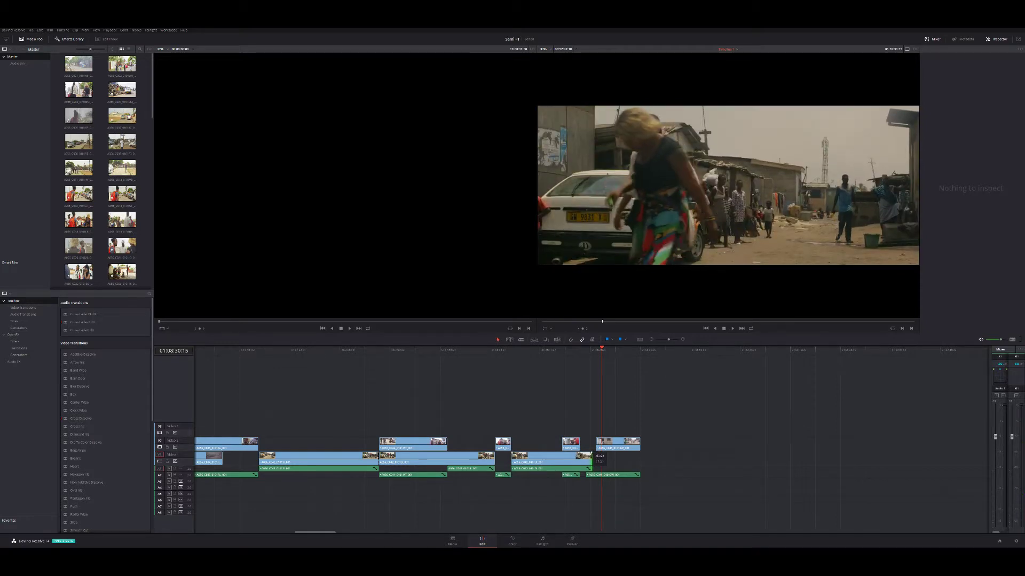
drag(592, 457, 614, 445)
click(585, 350)
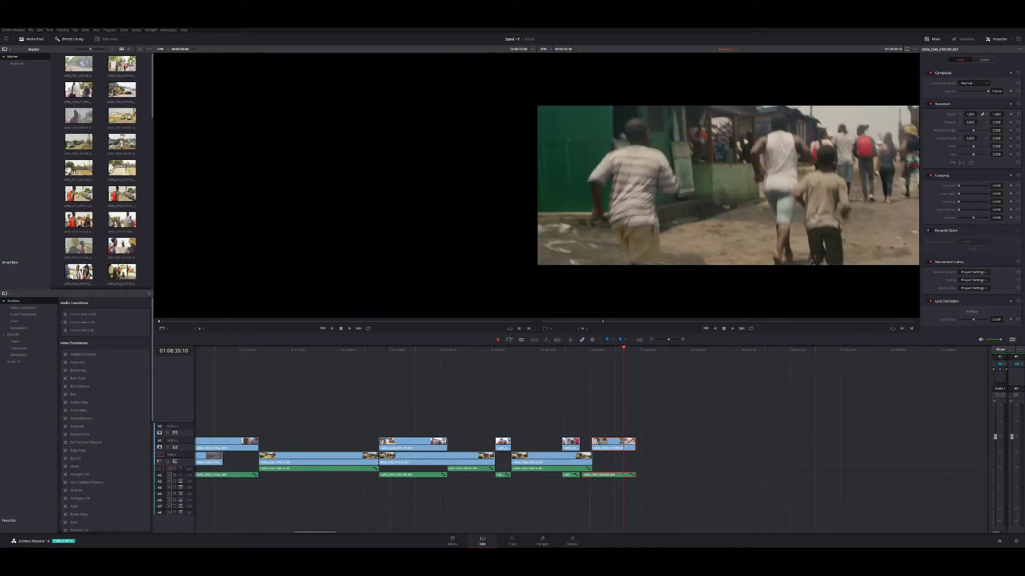
key(ctrl+minus)
key(ctrl+minus)
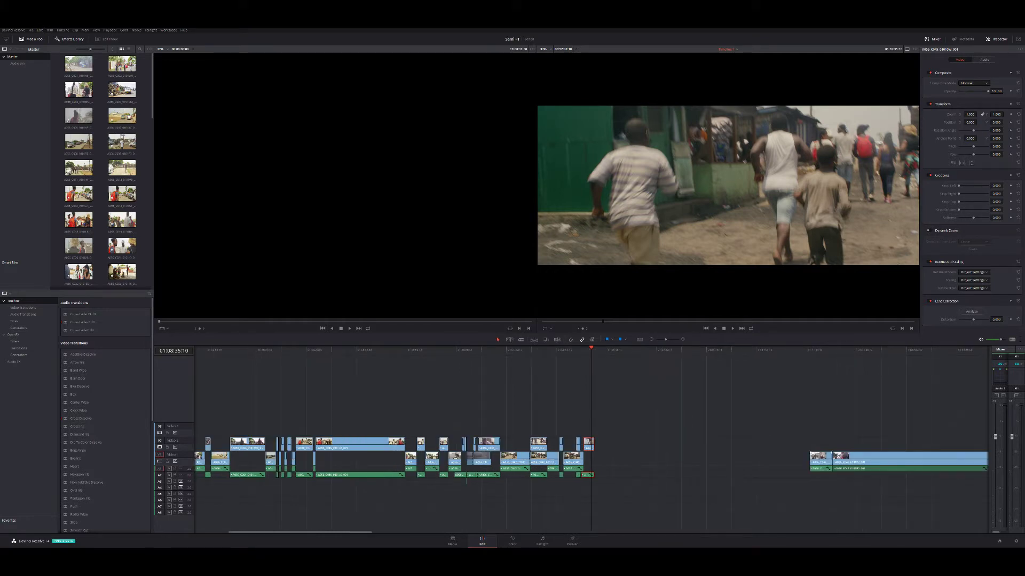
Move the stray far-right clip beside the sequence end and bypass all colour grades
drag(820, 457, 622, 463)
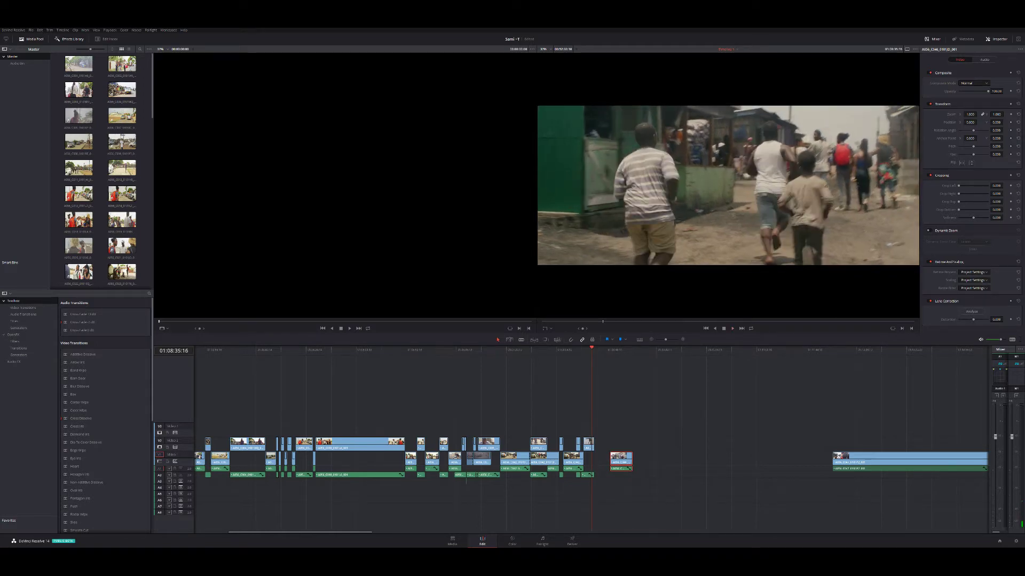
click(512, 540)
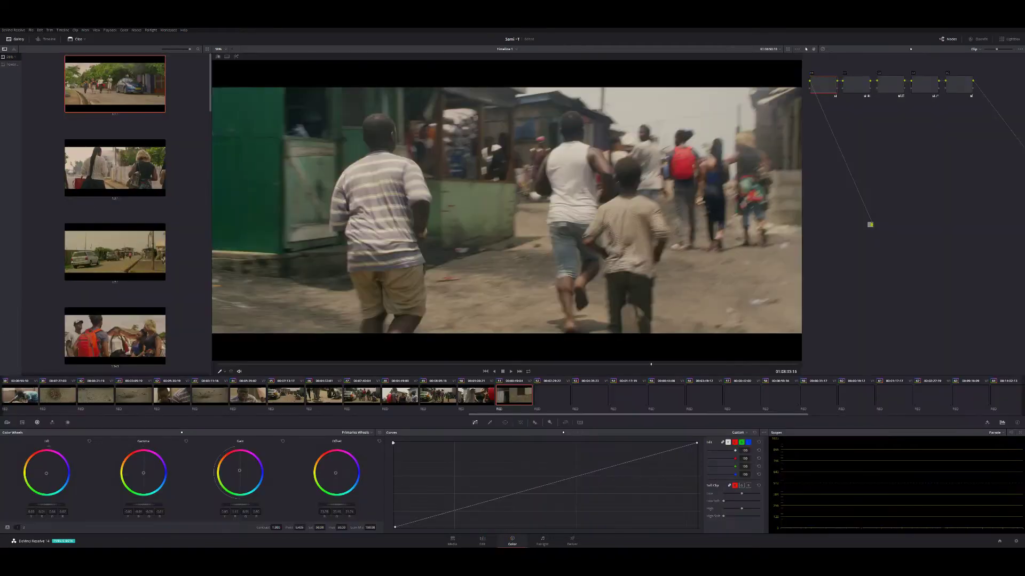
key(shift+d)
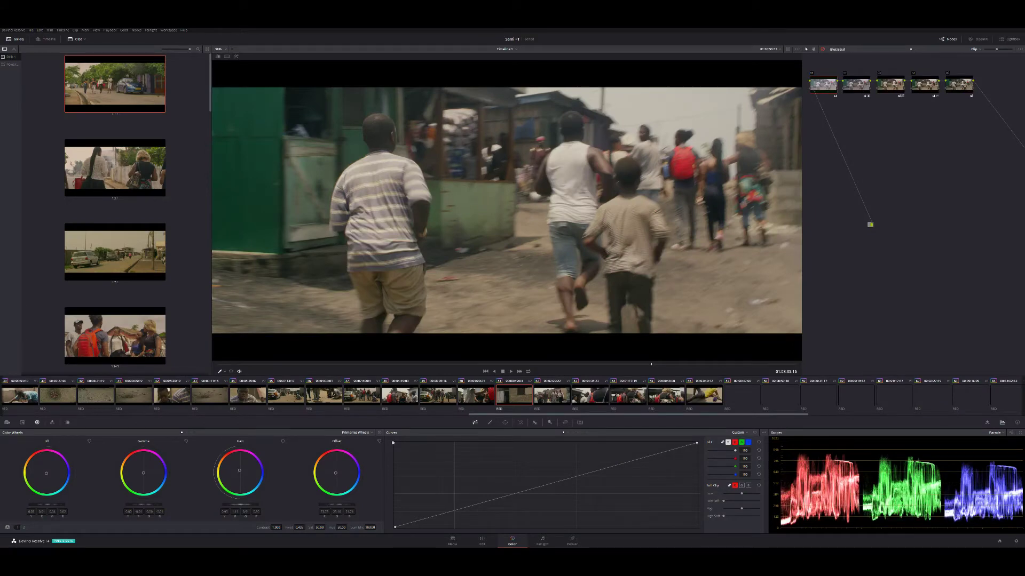
click(482, 540)
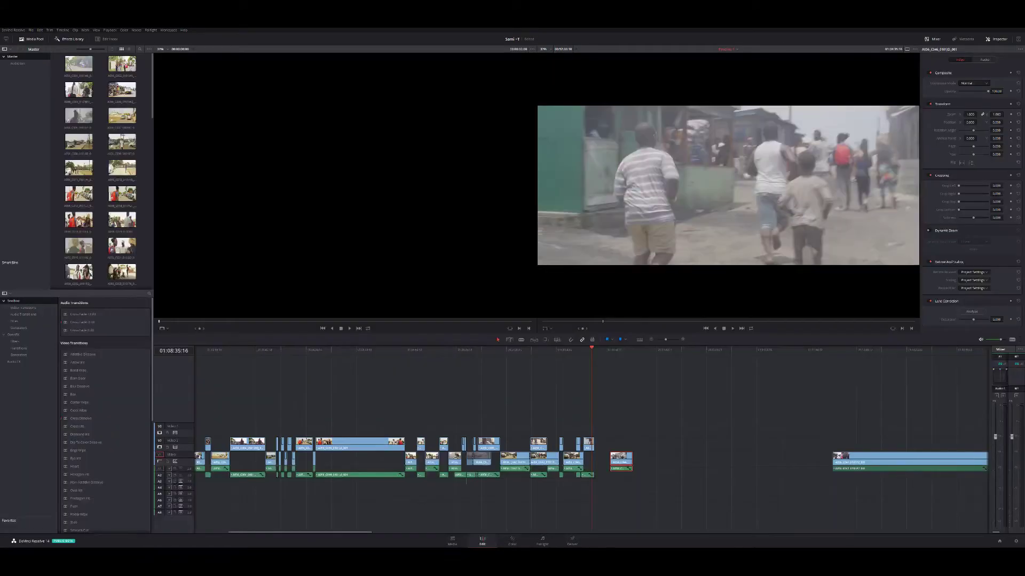
Play the new ending, stepping back frame by frame to inspect the clip's end edit point
key(space)
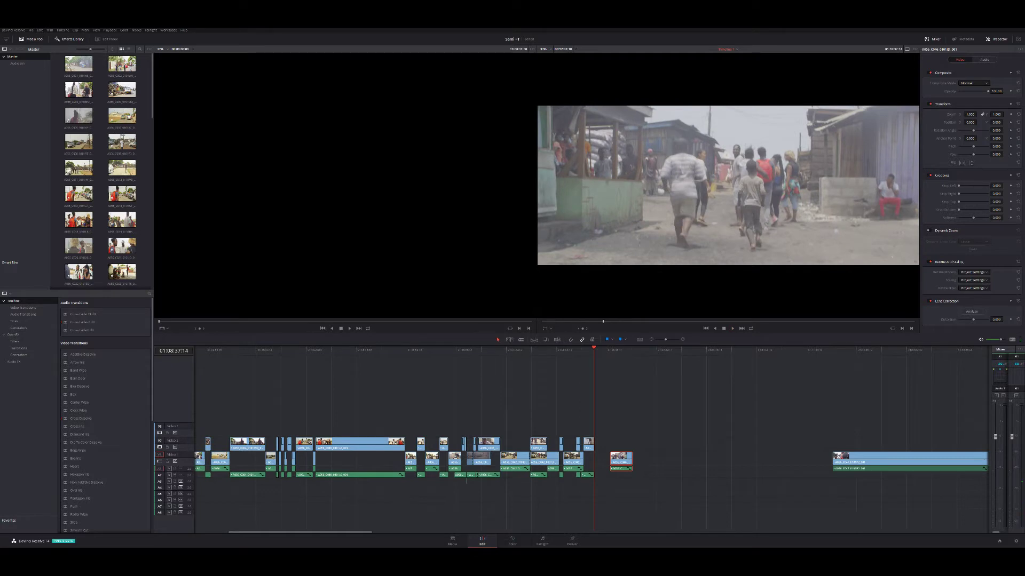
key(Left)
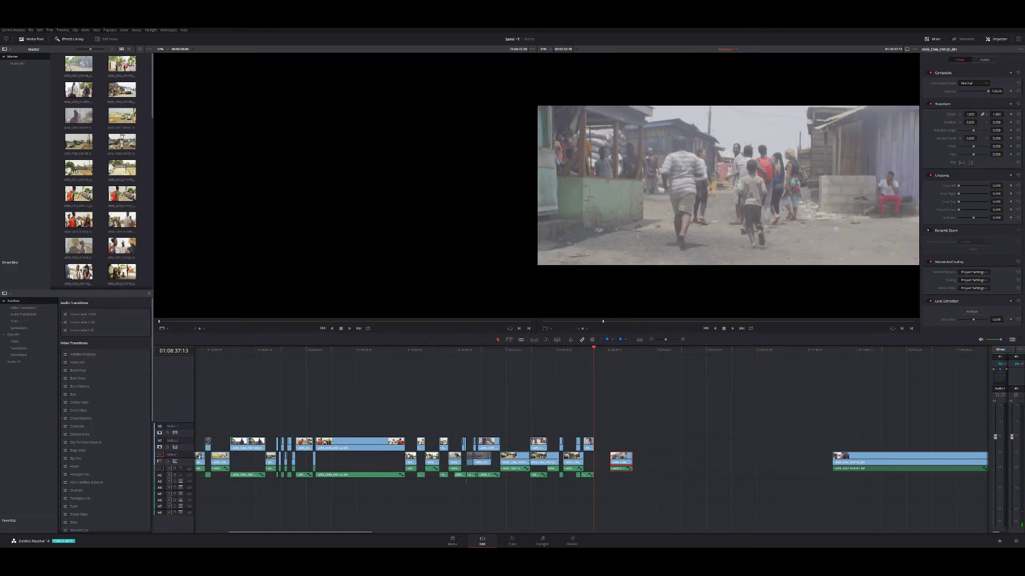
key(Left)
key(Left)
key(Left)
key(Left)
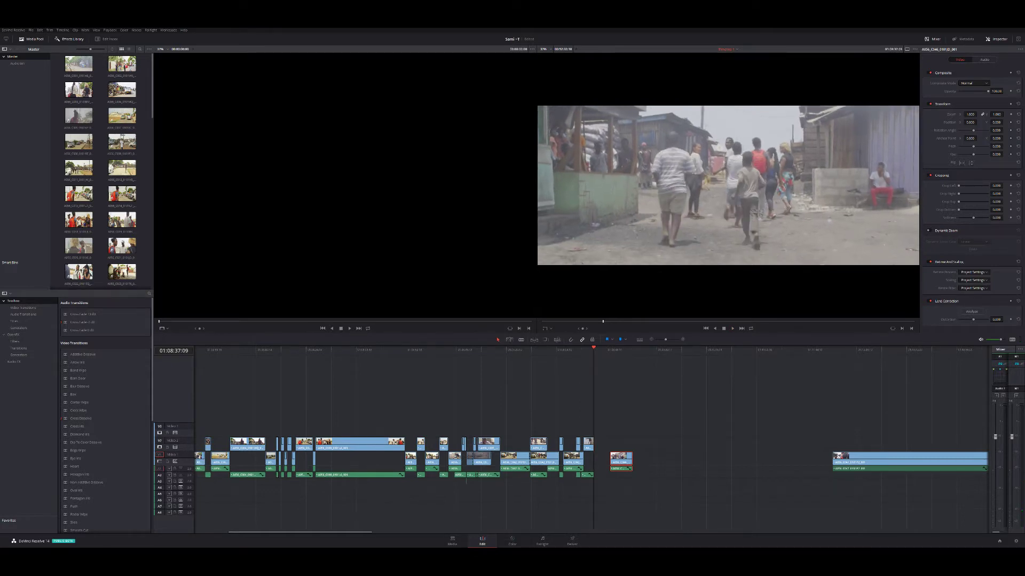
key(Left)
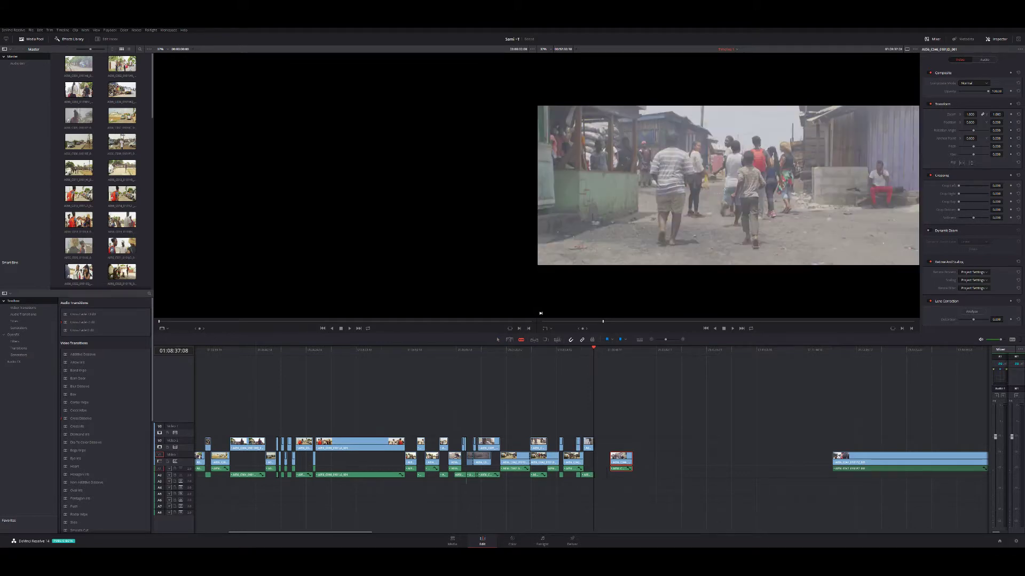
click(599, 445)
click(593, 446)
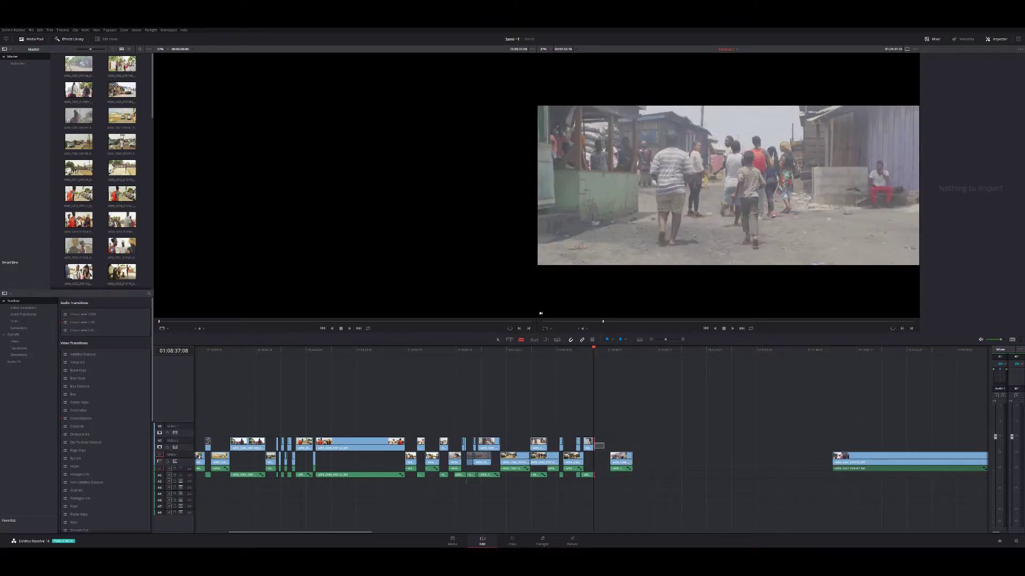
click(599, 446)
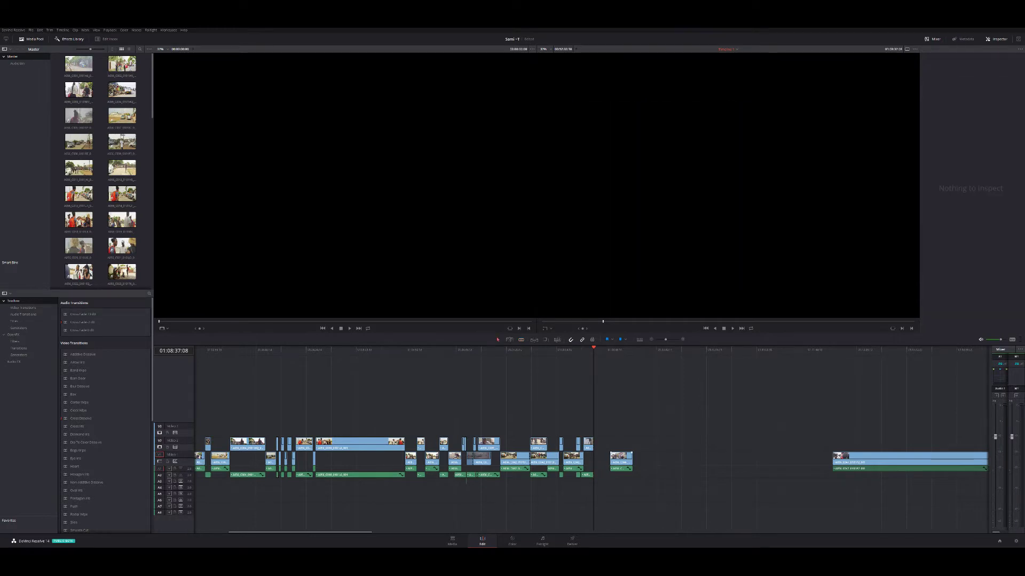
Slide the short clip later along the track and review from 01:08:33:01
drag(621, 459, 623, 459)
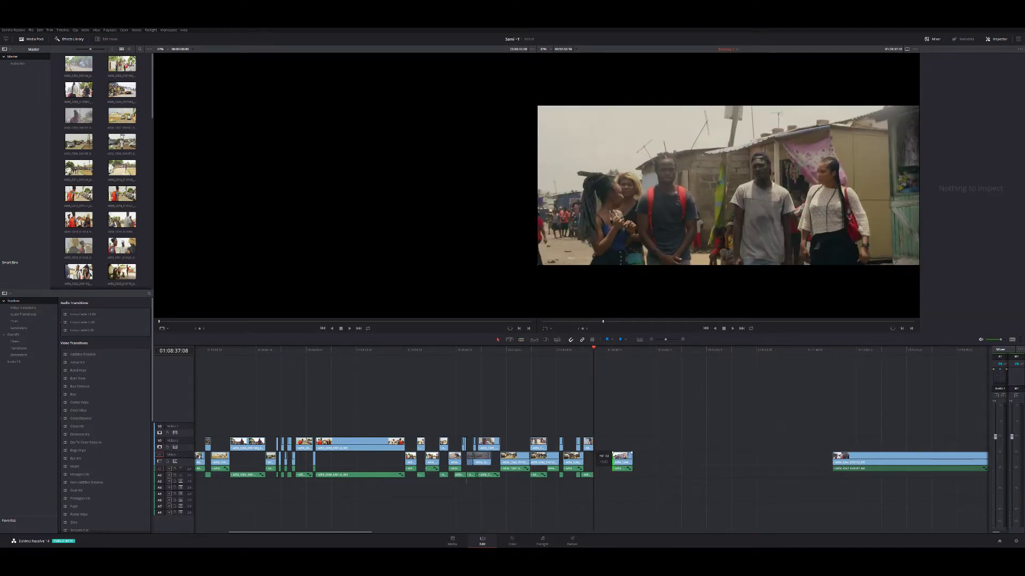
drag(623, 459, 628, 459)
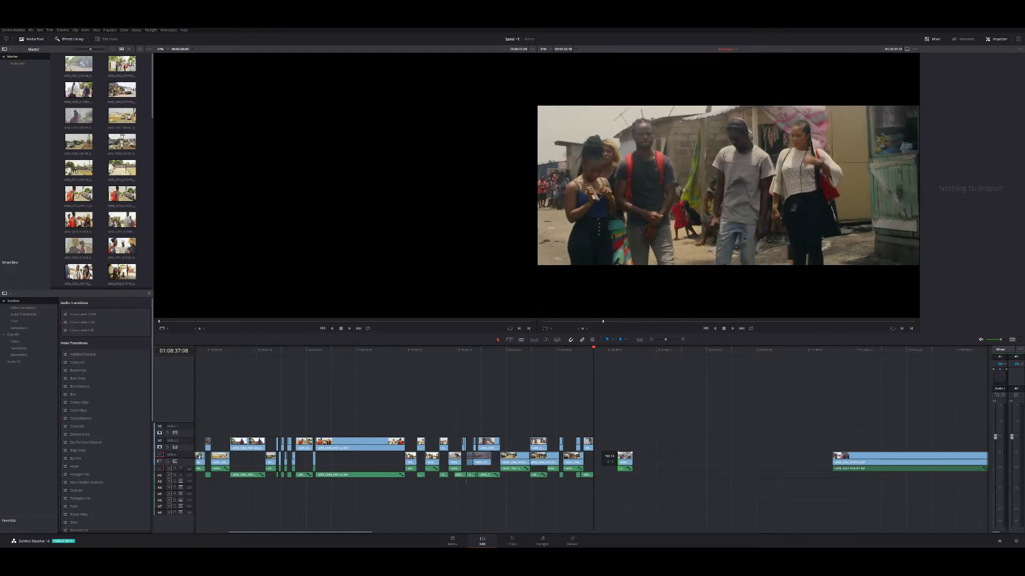
drag(628, 459, 631, 459)
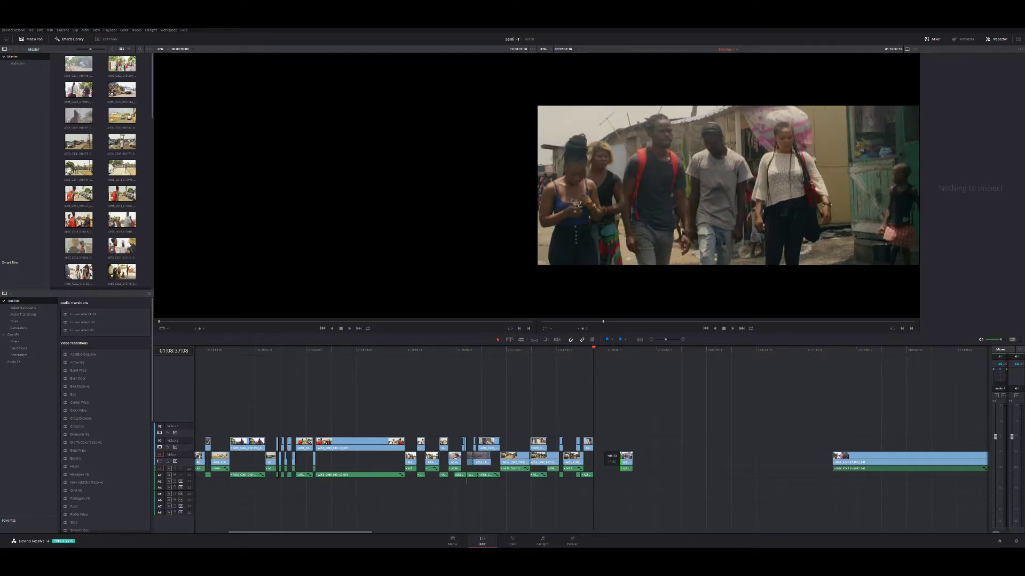
drag(627, 458, 628, 458)
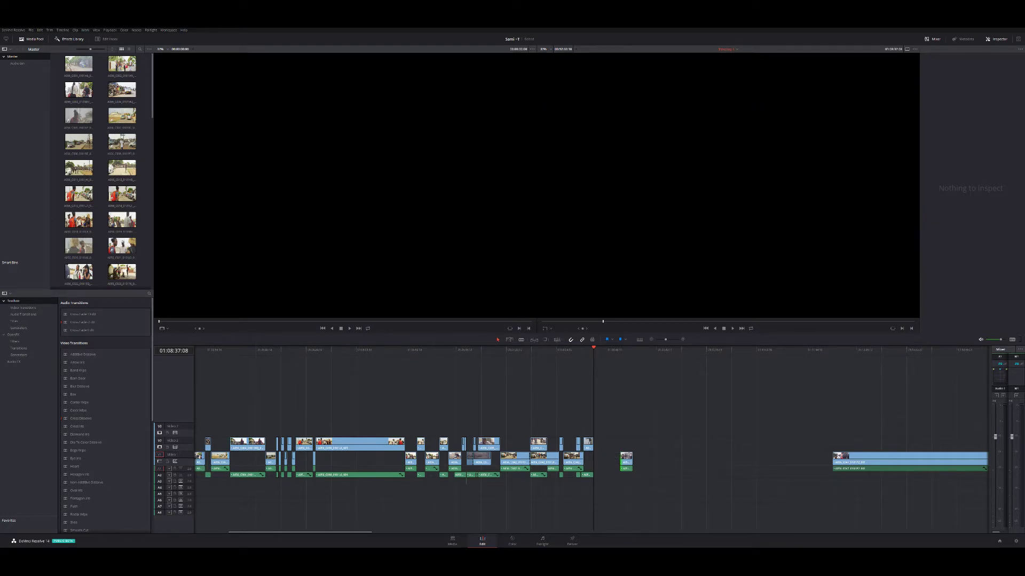
click(588, 350)
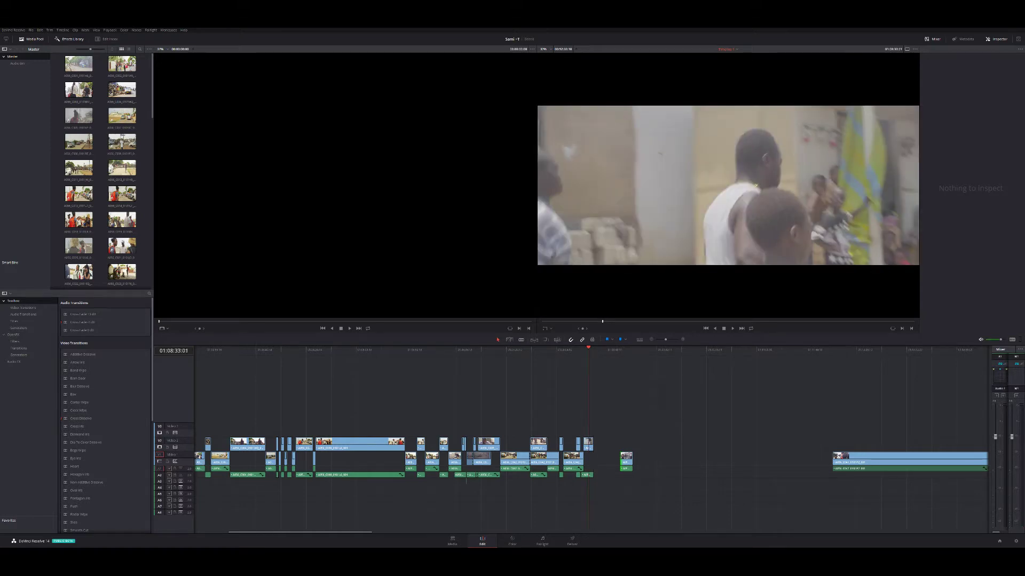
key(j)
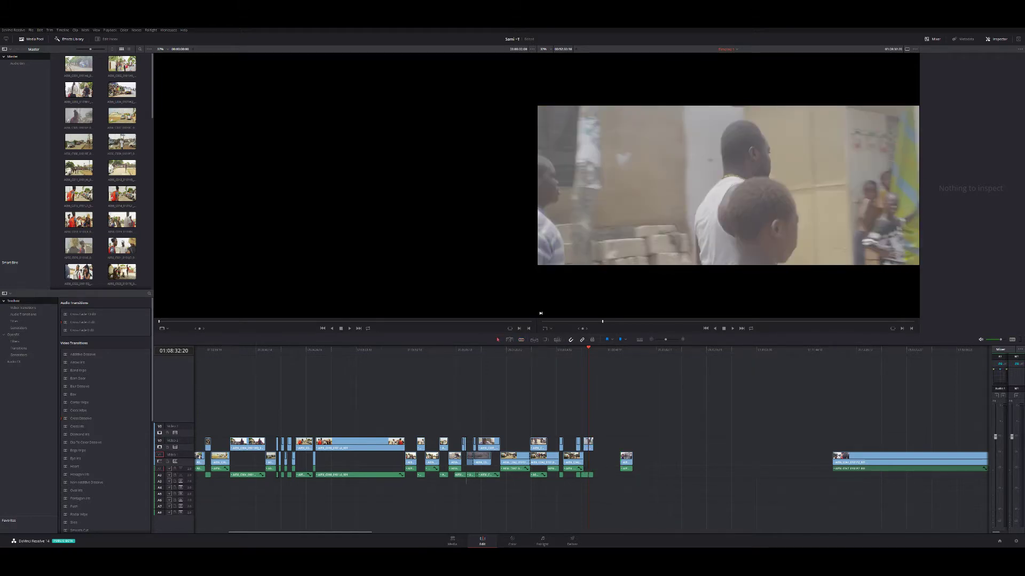
Place the short clip right after the sequence's last clip and play back the new order
mouse_move(588, 443)
mouse_down()
mouse_move(599, 443)
mouse_move(596, 460)
mouse_up()
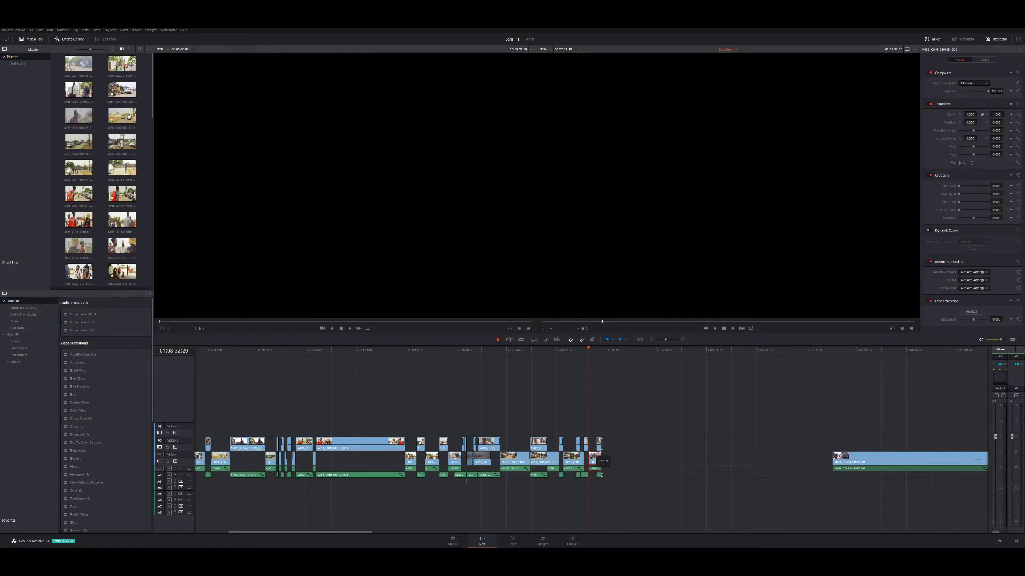
drag(593, 458, 593, 458)
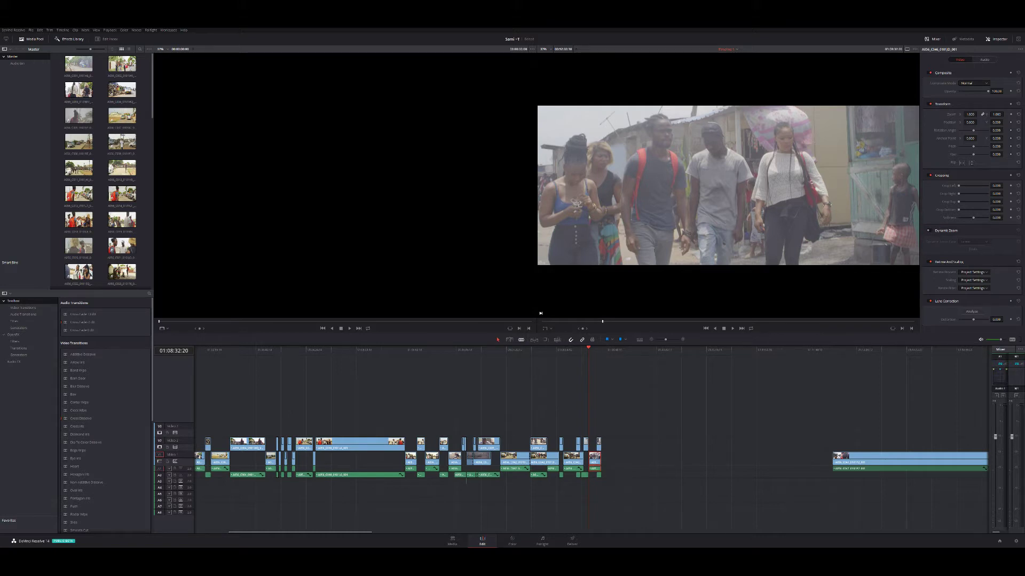
key(space)
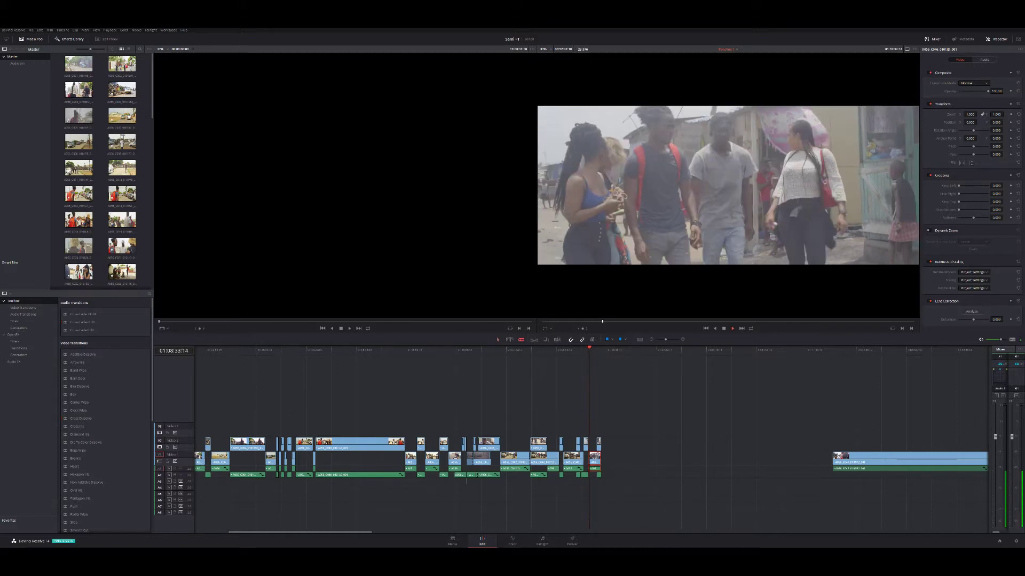
key(space)
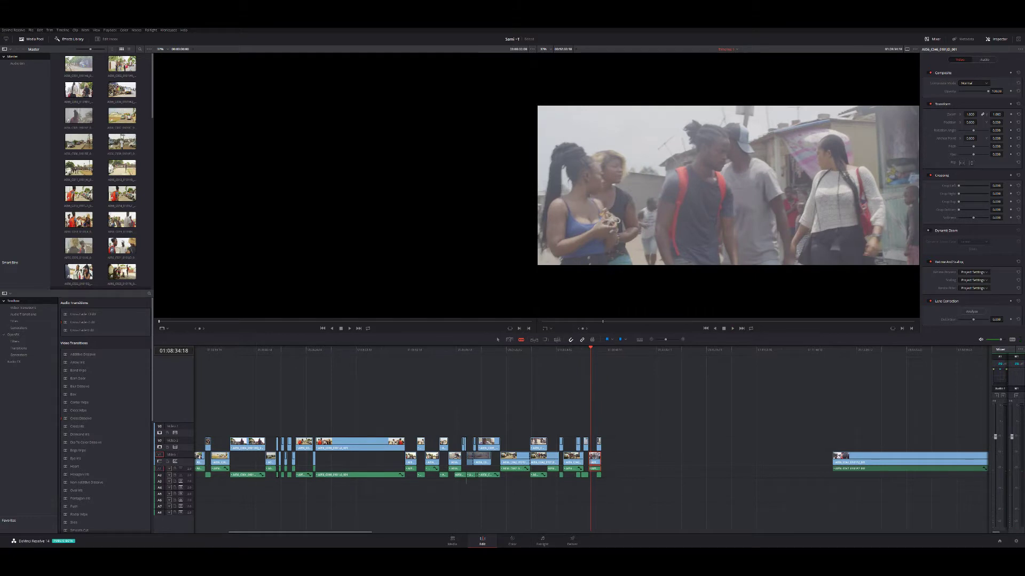
key(space)
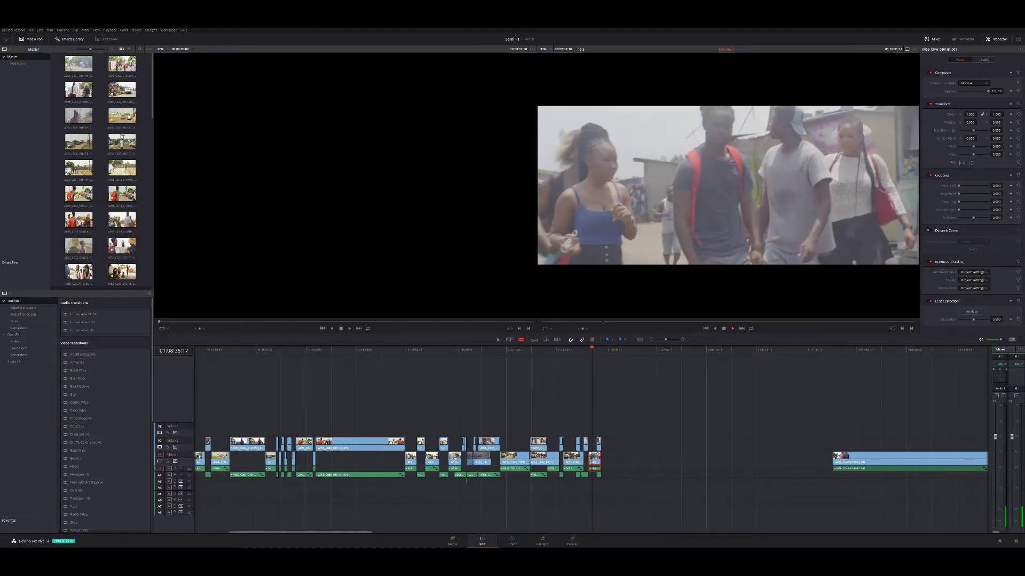
key(space)
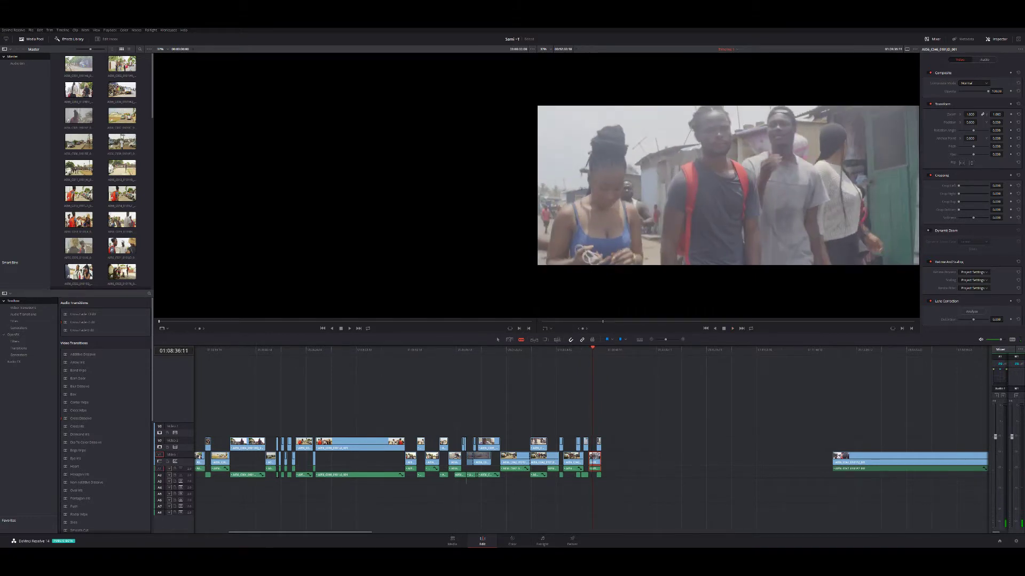
key(space)
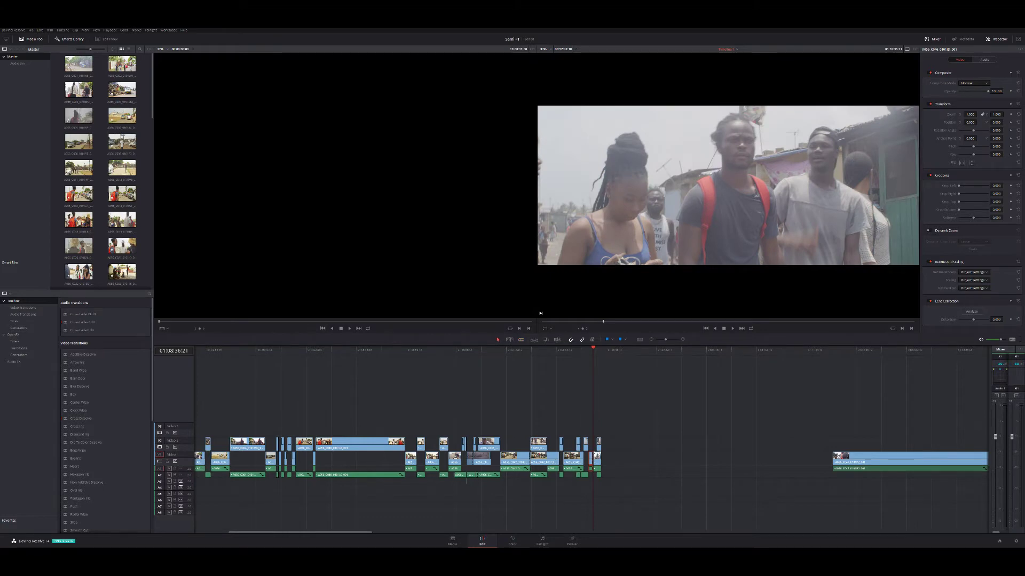
Shift a V1 clip slightly later, delete the V2 clip, and review the preceding shots
drag(596, 457, 605, 456)
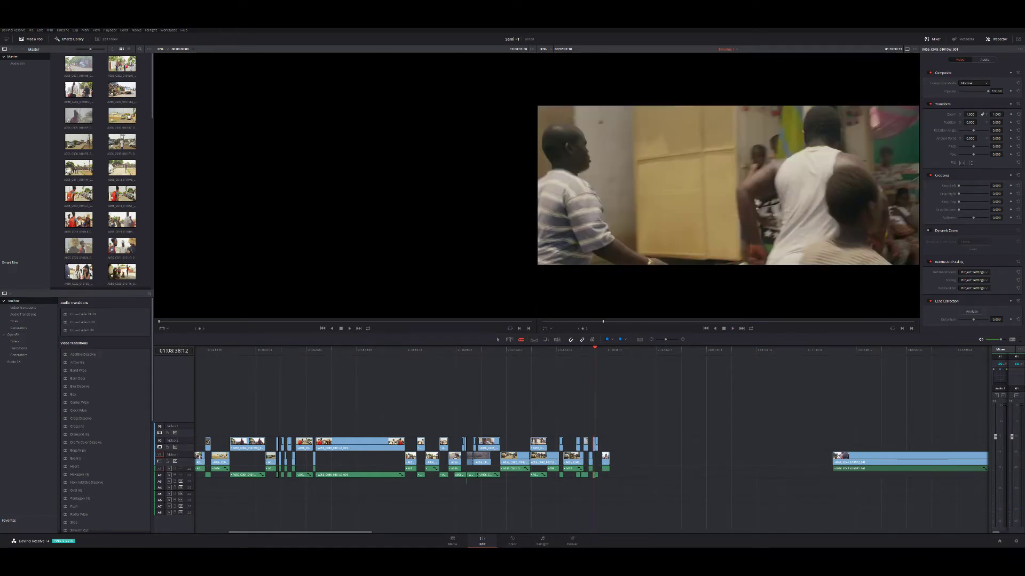
key(Delete)
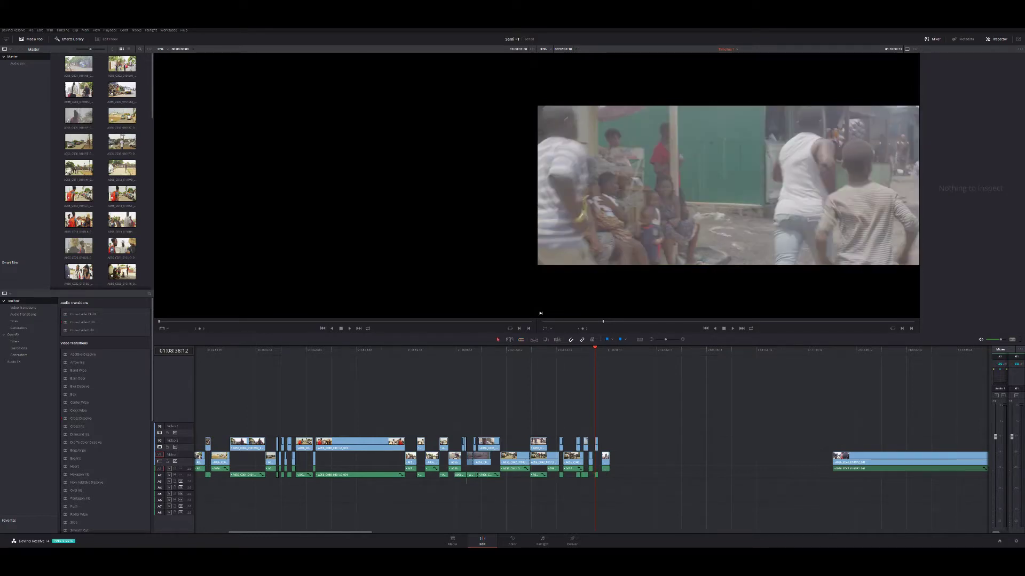
key(j)
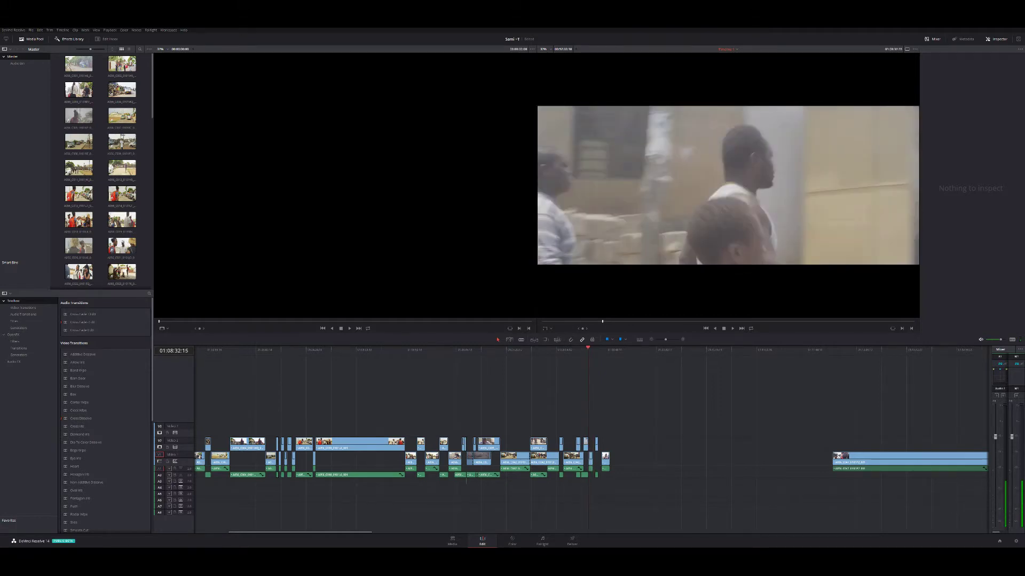
key(l)
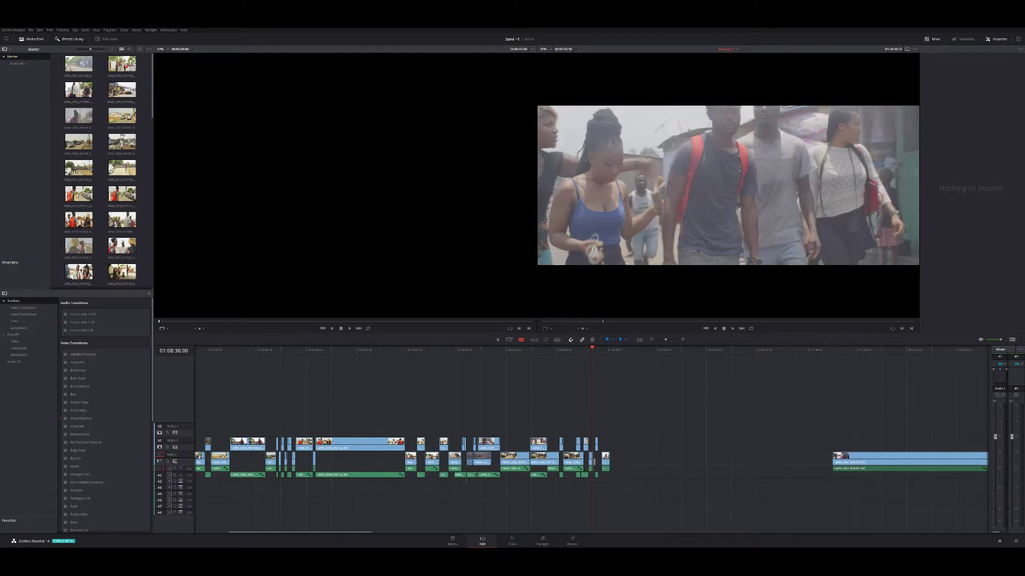
Toggle the short V1 clip at the playhead disabled and back, then zoom in
click(592, 462)
key(d)
click(592, 462)
key(d)
key(d)
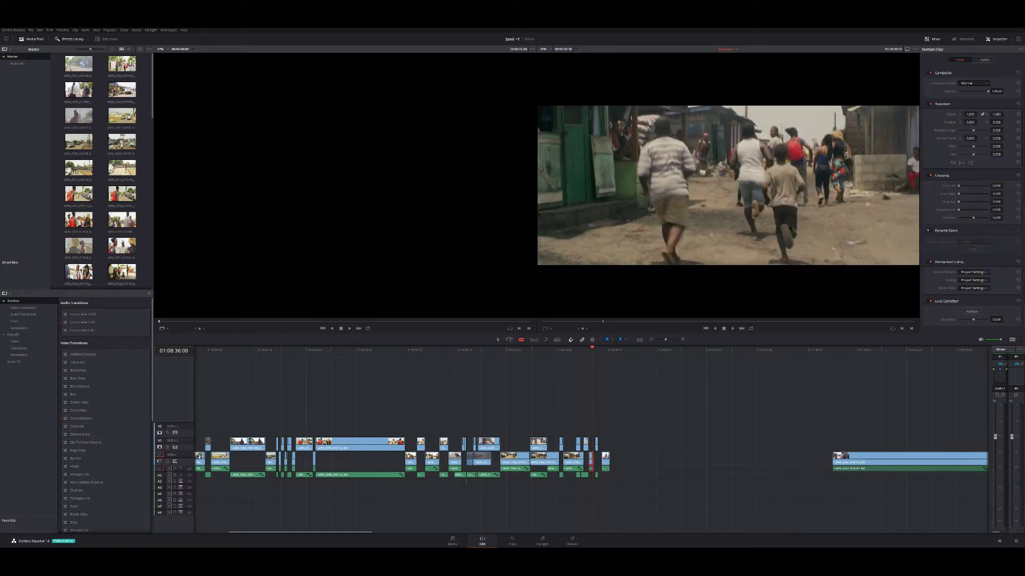
key(ctrl+equal)
key(ctrl+equal)
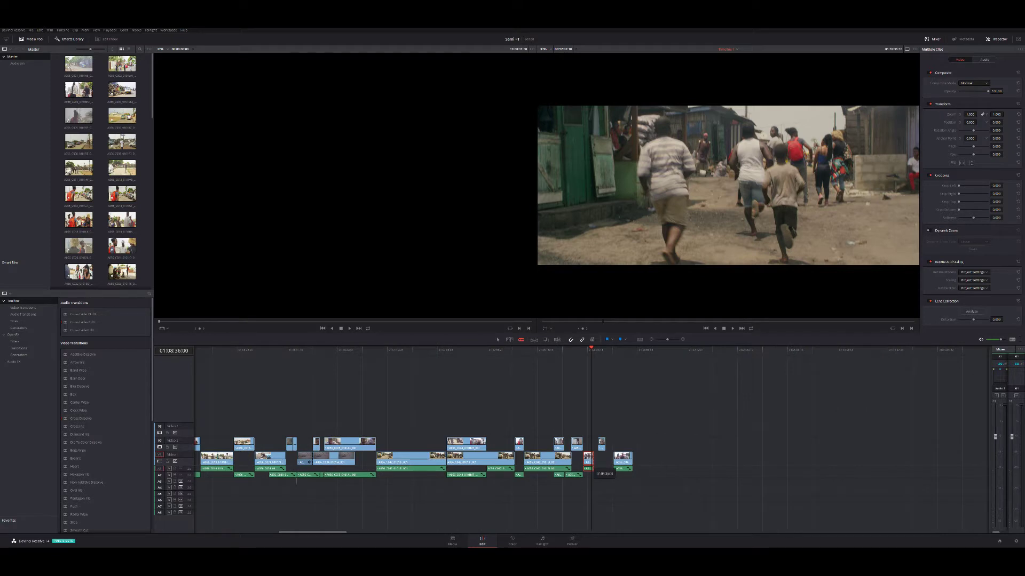
Extend the end of the clip before the gap slightly later and play it back
key(ctrl+z)
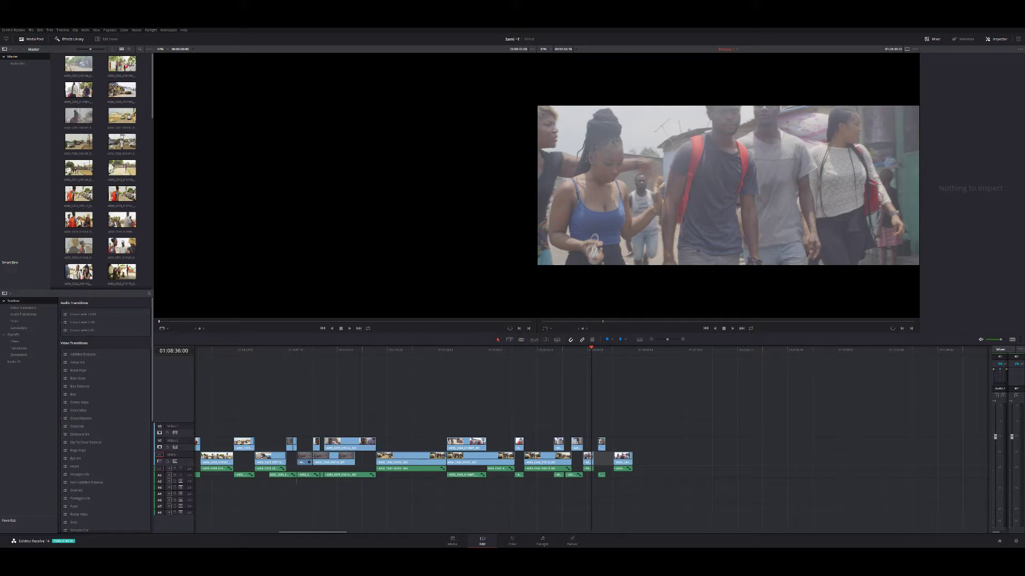
key(ctrl+equal)
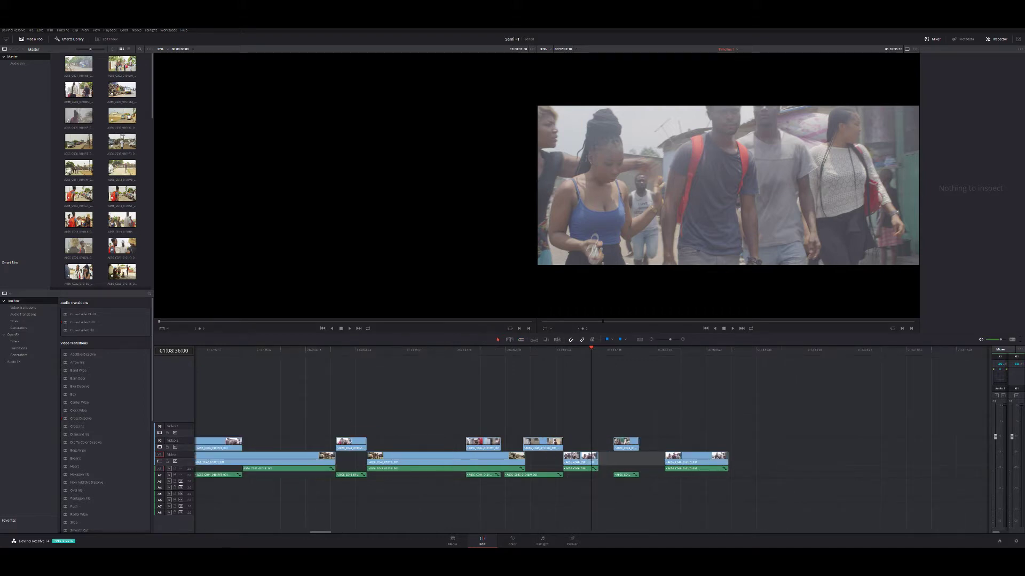
click(598, 462)
drag(598, 462, 623, 439)
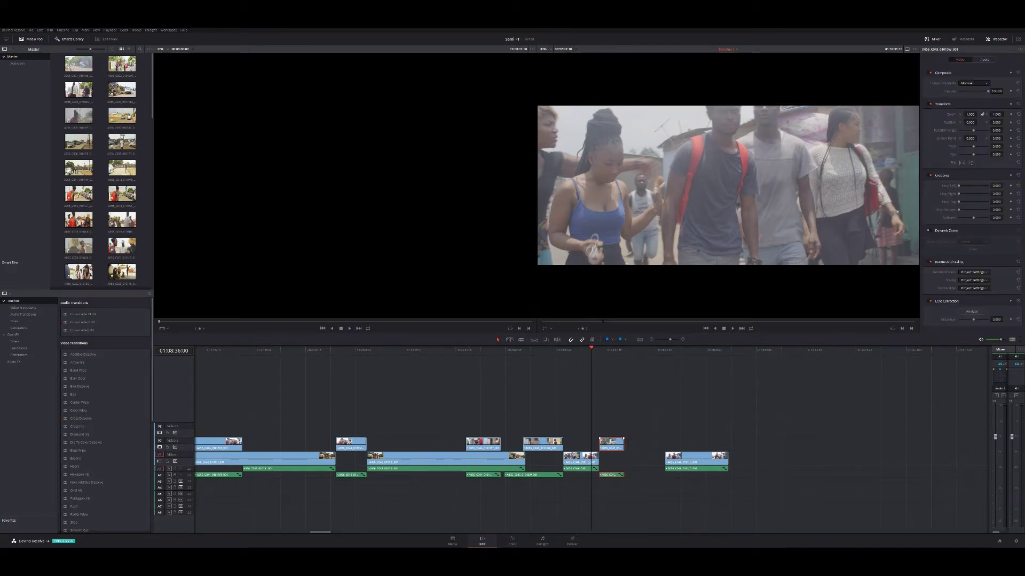
key(space)
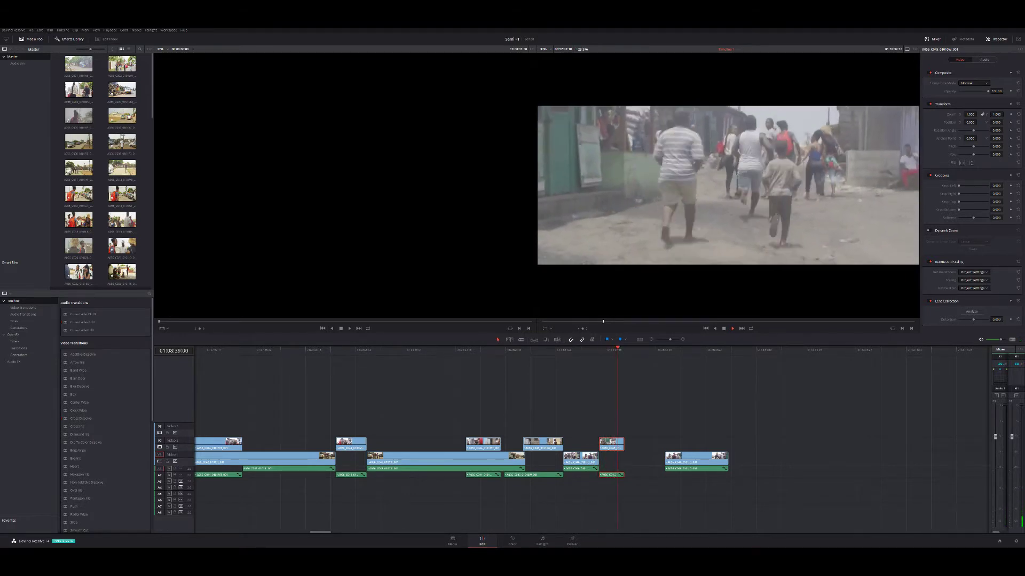
key(space)
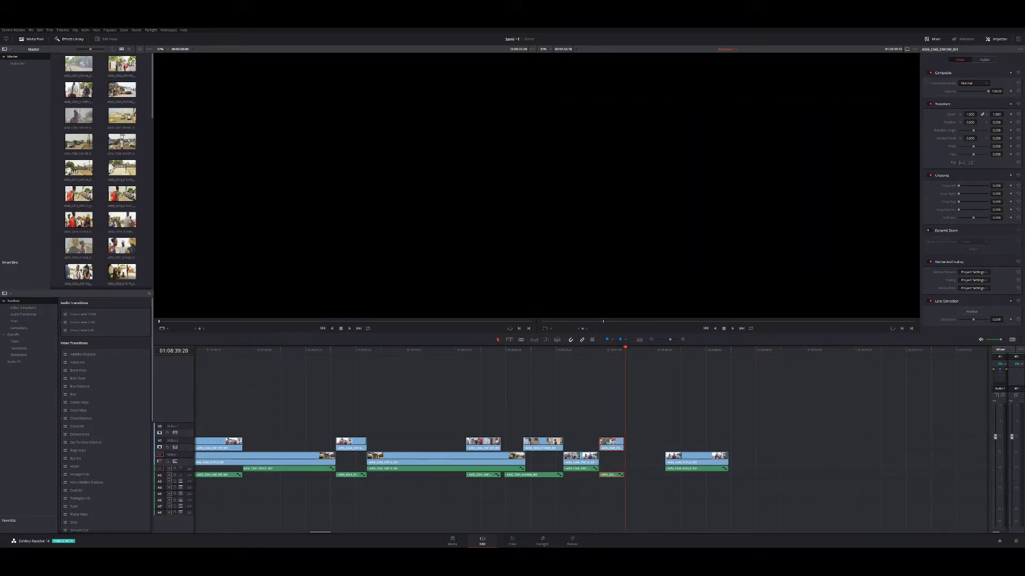
Slide the next clip left to close the gap, check it, and zoom out
key(j)
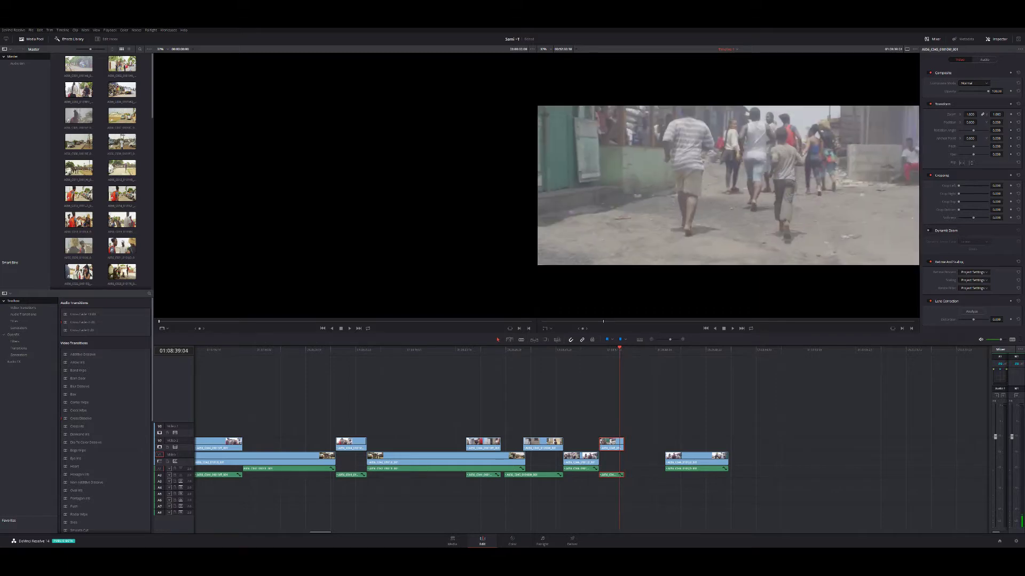
drag(694, 459, 654, 459)
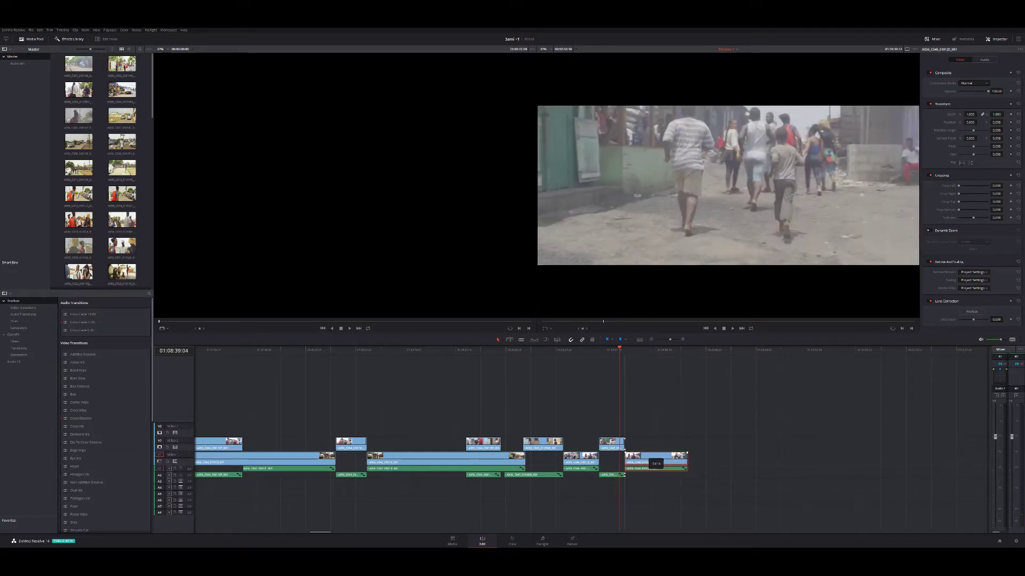
key(space)
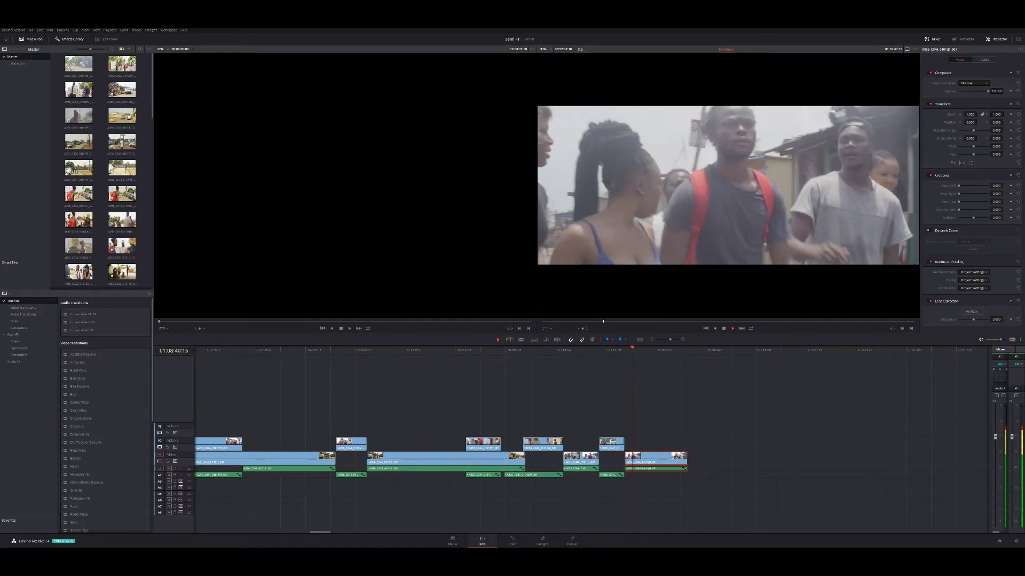
key(space)
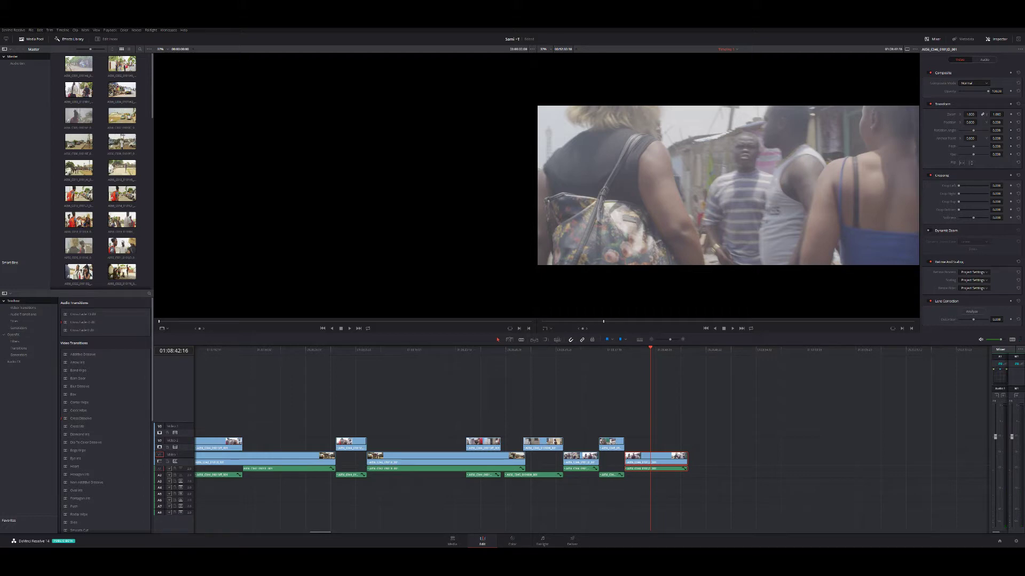
key(ctrl+minus)
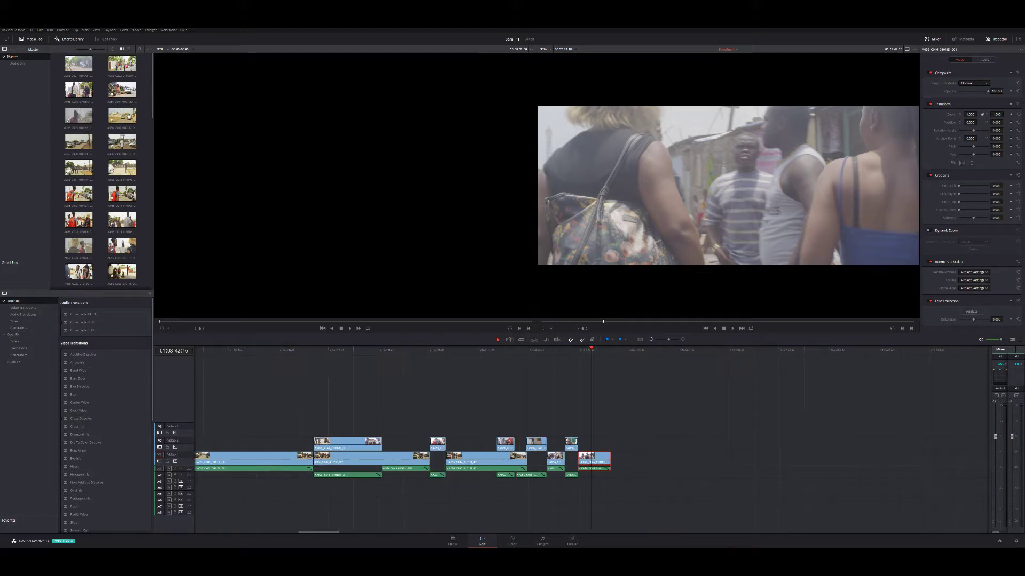
key(ctrl+minus)
key(ctrl+minus)
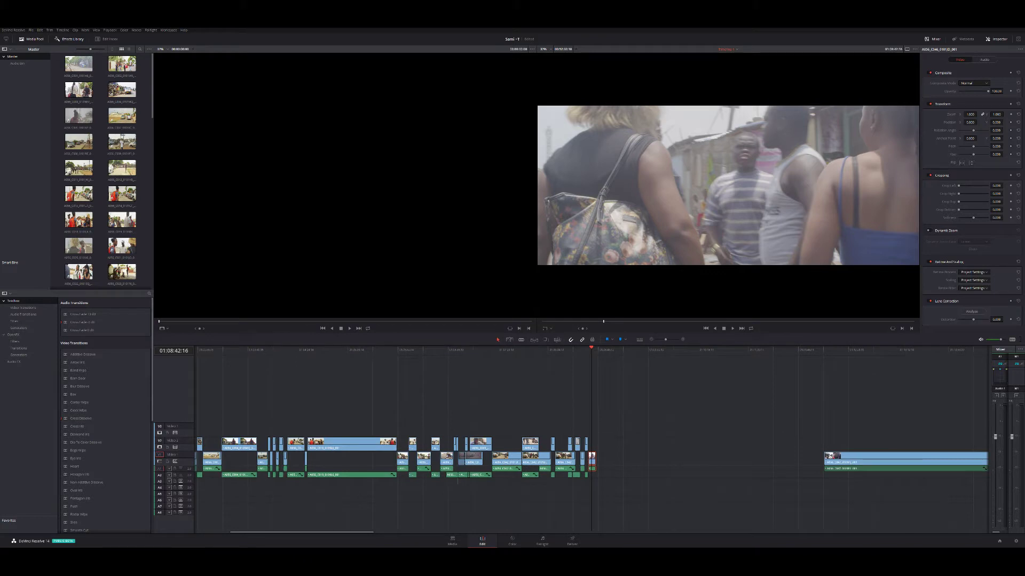
Drag the long far-right clip left next to the main sequence and play the join
key(Down)
key(Down)
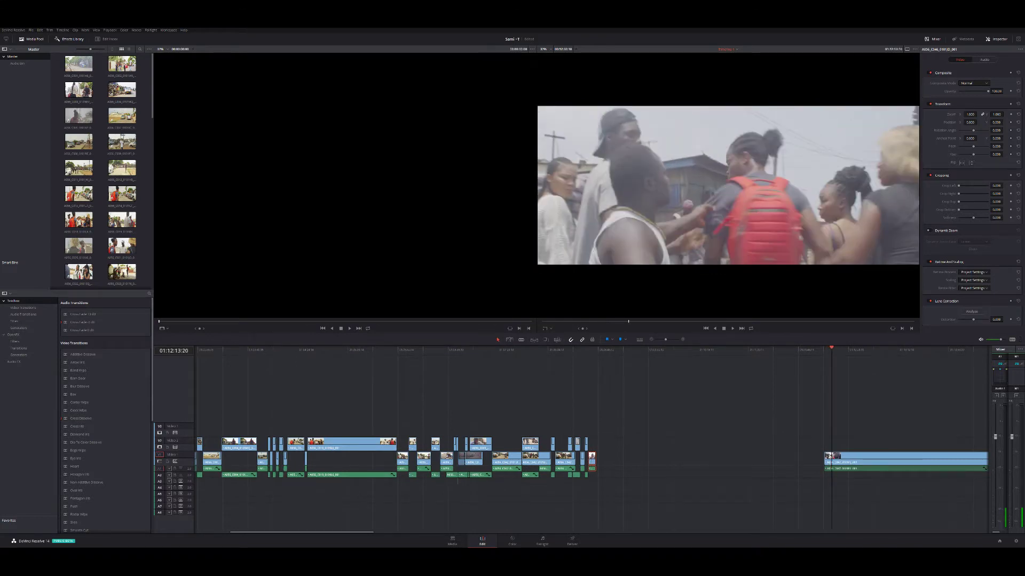
key(Up)
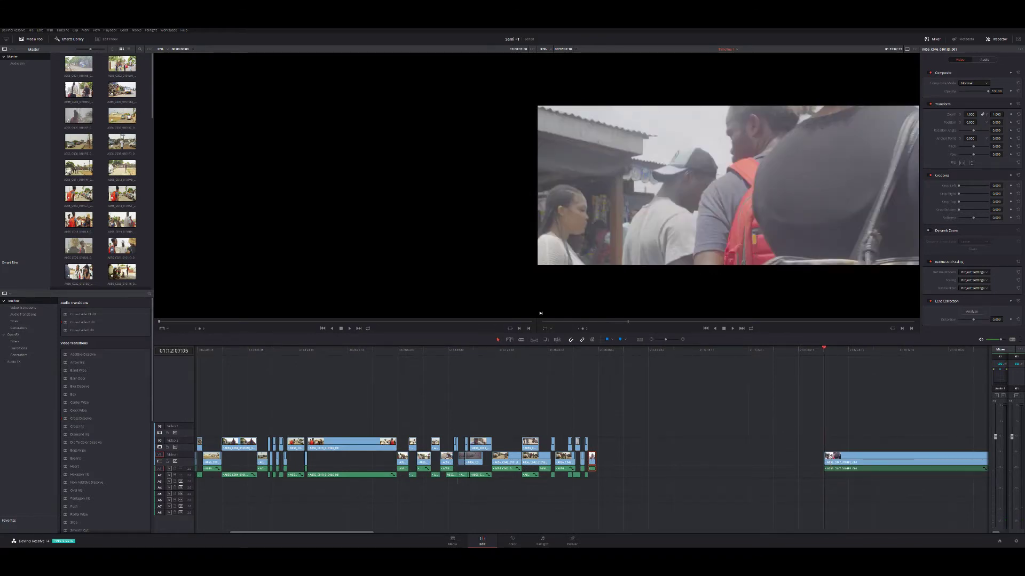
drag(875, 462, 669, 462)
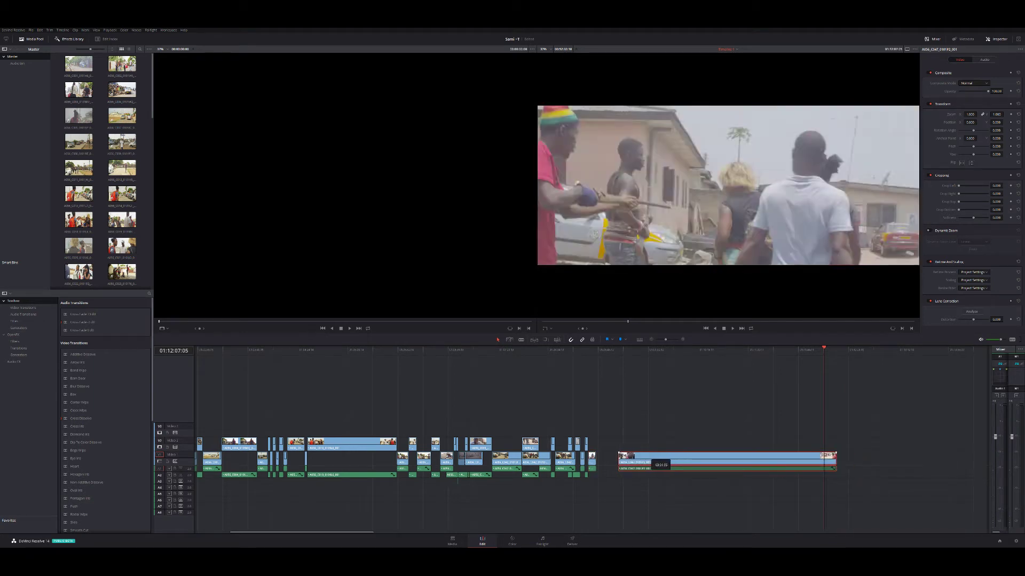
drag(669, 463, 655, 462)
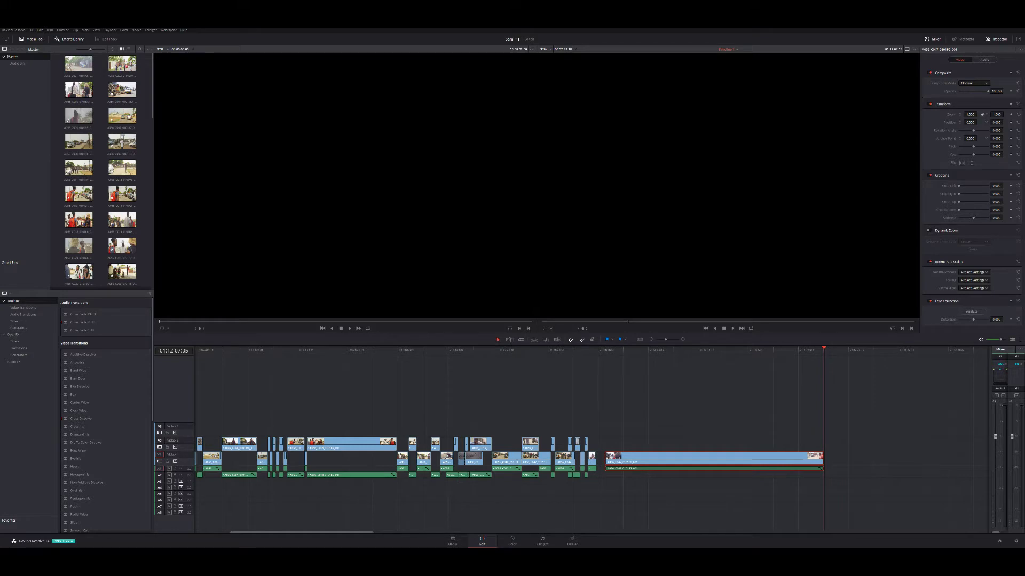
key(Up)
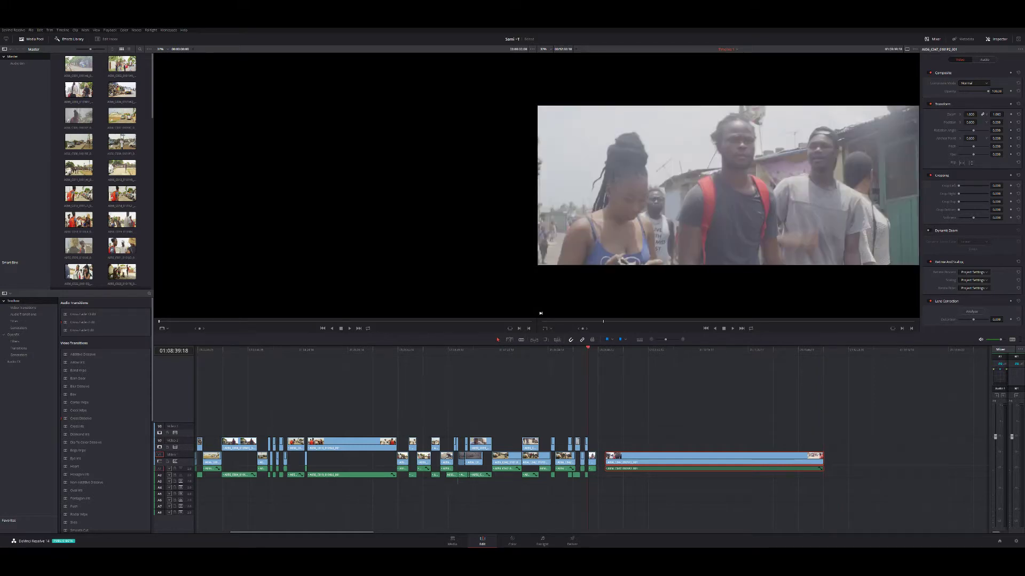
key(space)
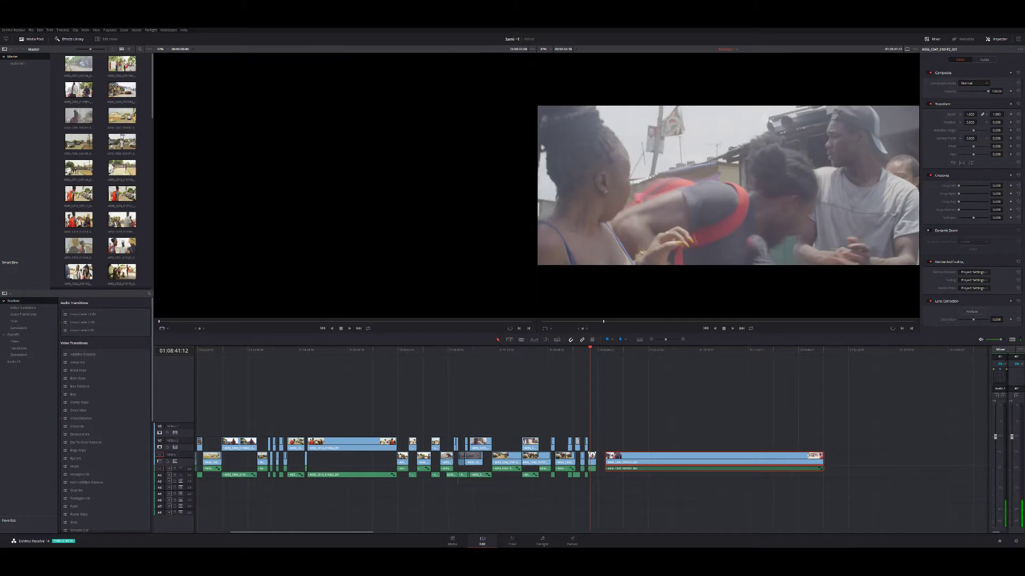
key(ctrl+shift+a)
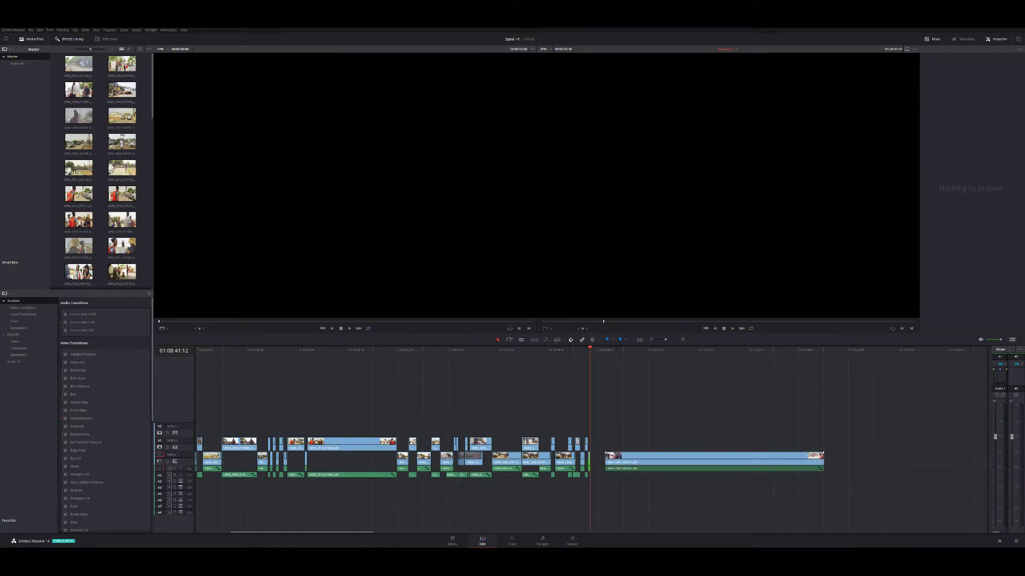
Fine-tune the last clip's position with small drags, then clear the selection
drag(606, 458, 615, 457)
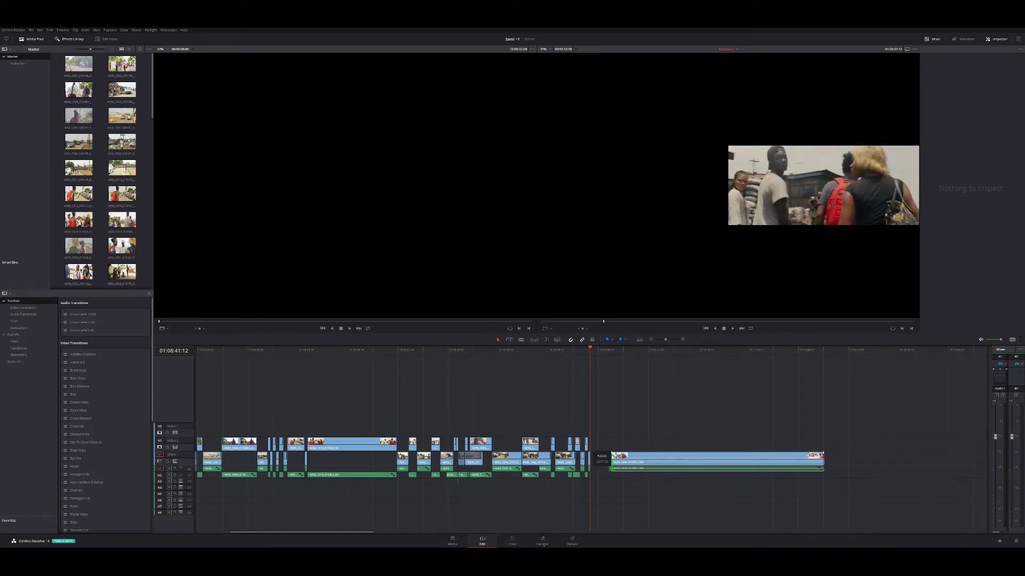
drag(614, 457, 615, 457)
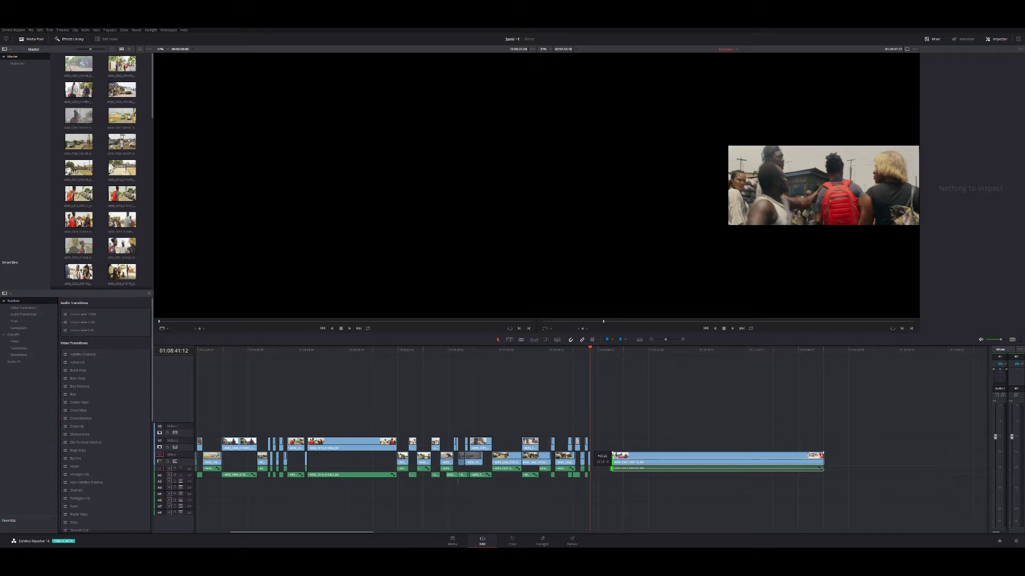
drag(614, 457, 594, 444)
key(Up)
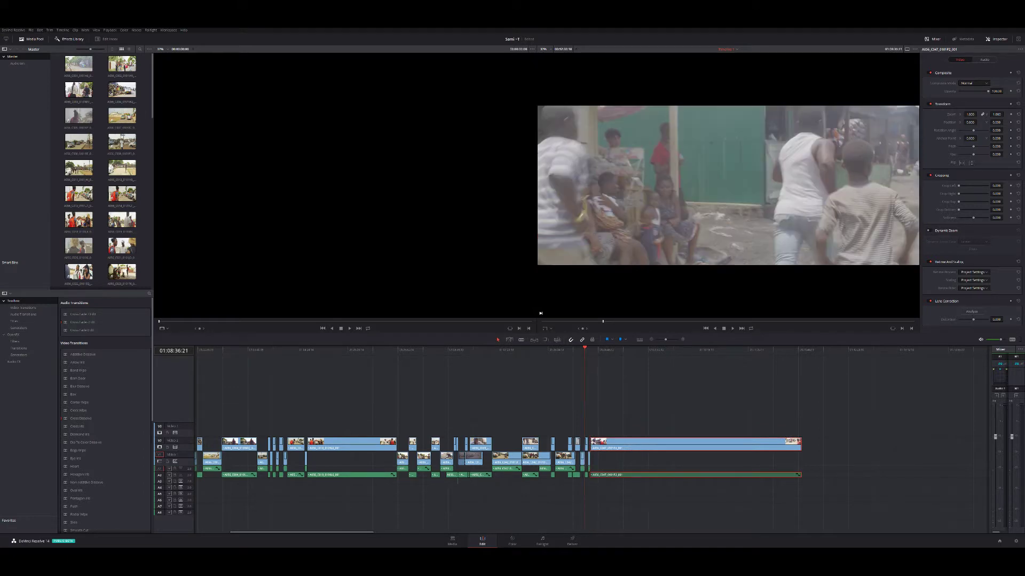
key(ctrl+shift+a)
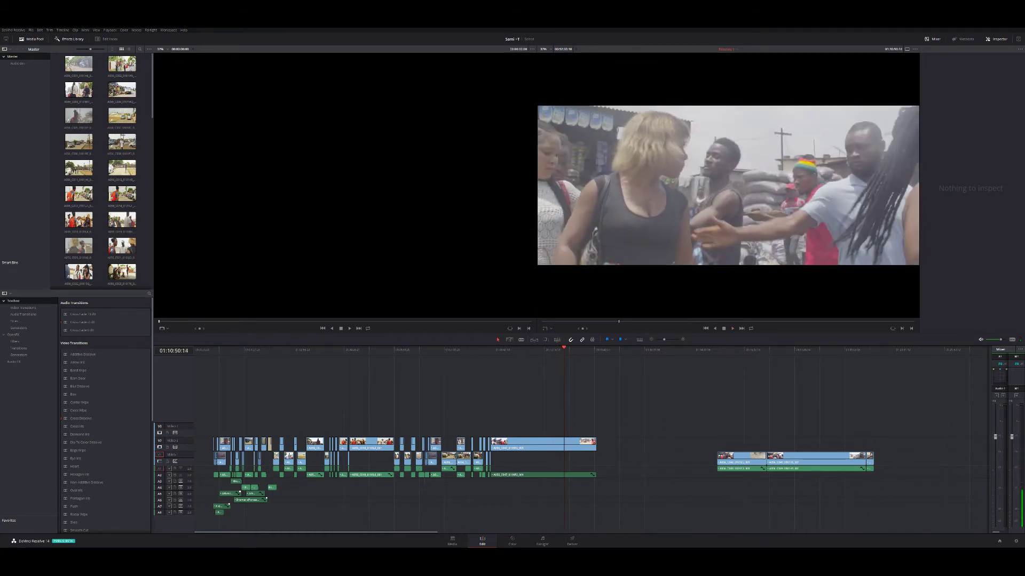
Save the project and play back and forth through the later clip group
key(ctrl+s)
click(546, 350)
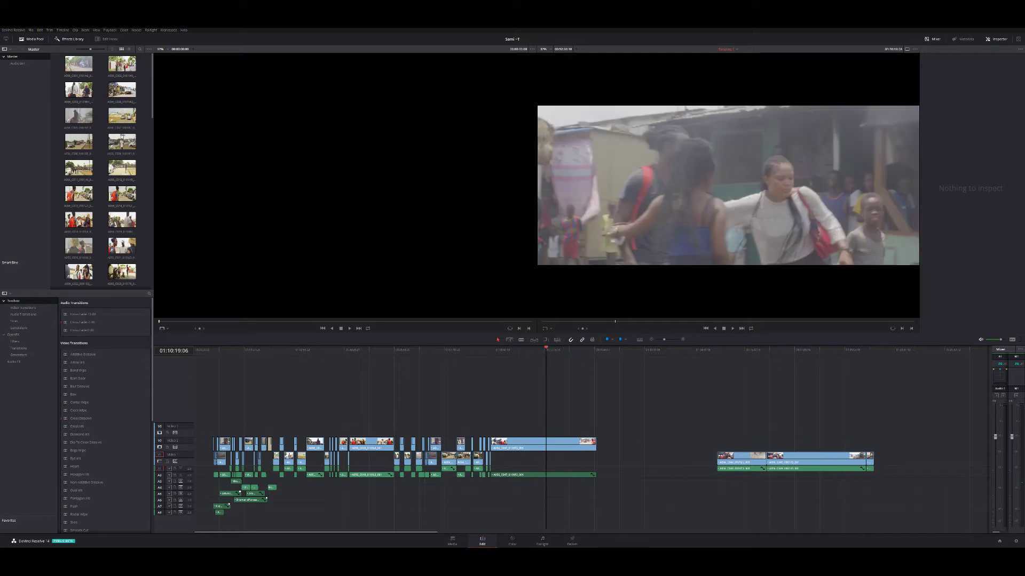
key(j)
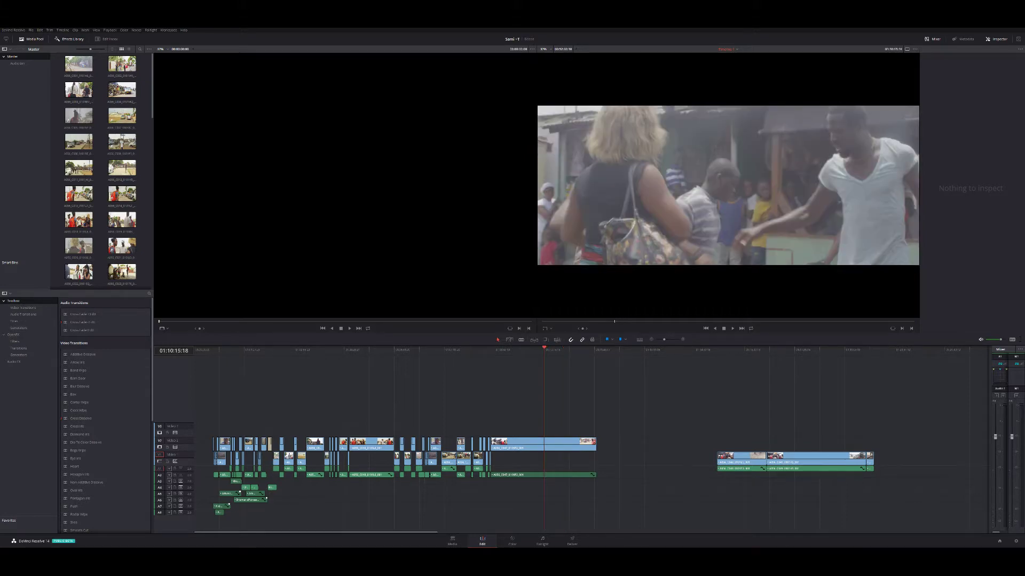
key(Down)
key(l)
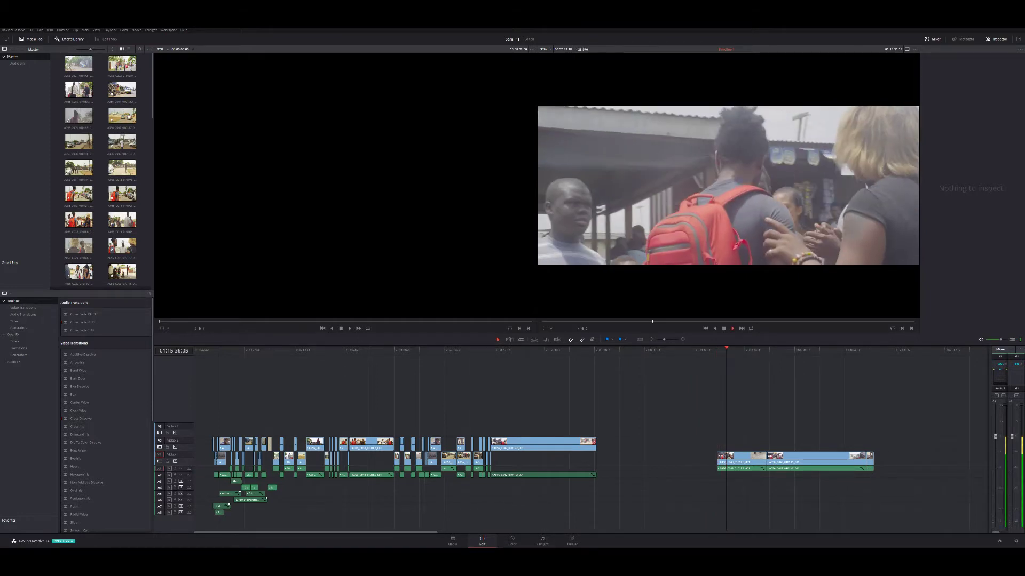
key(j)
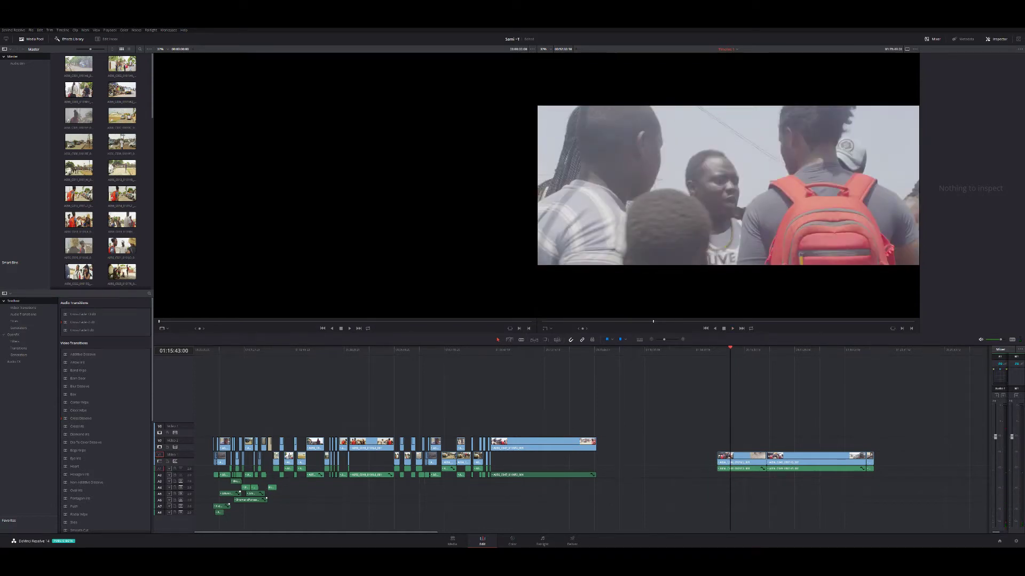
key(l)
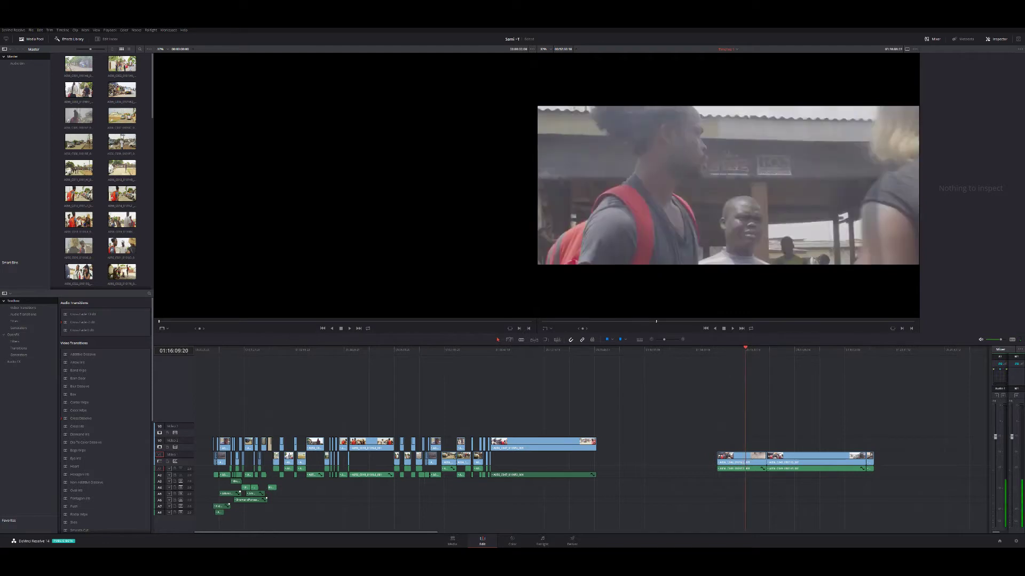
key(j)
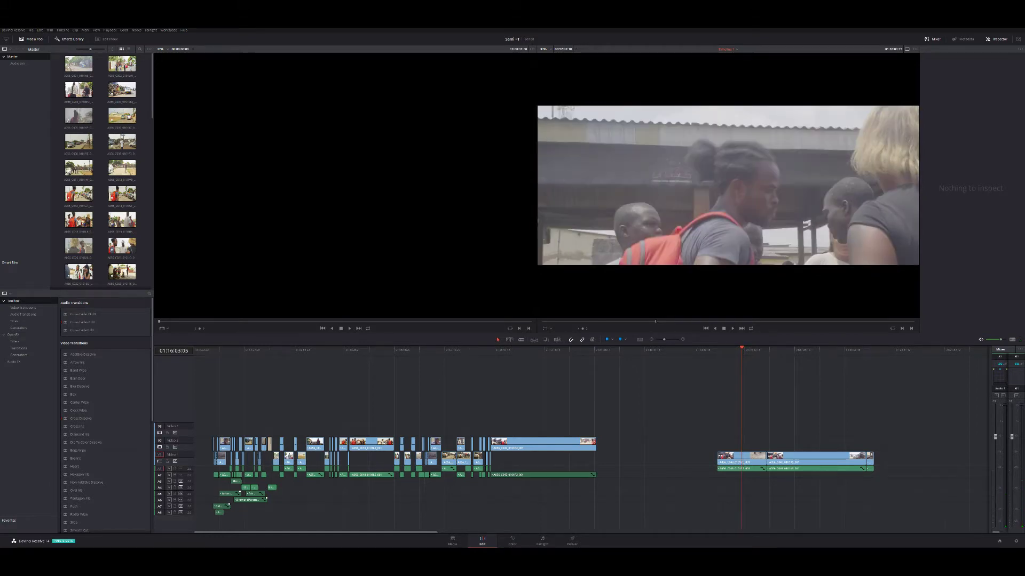
key(l)
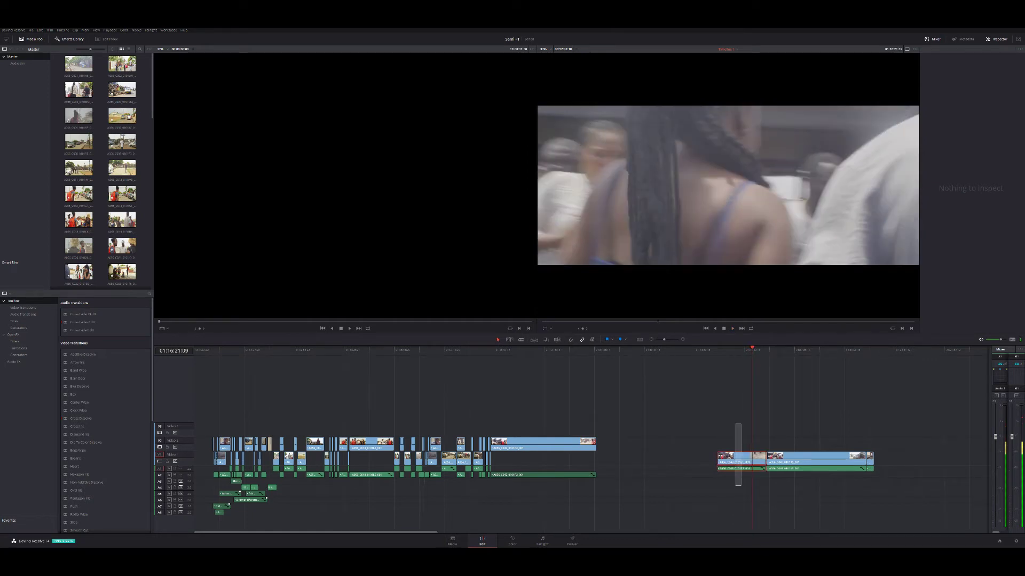
Delete the first later clip, slide the remaining clip left toward the sequence, and play it
click(742, 462)
key(BackSpace)
drag(816, 462, 673, 462)
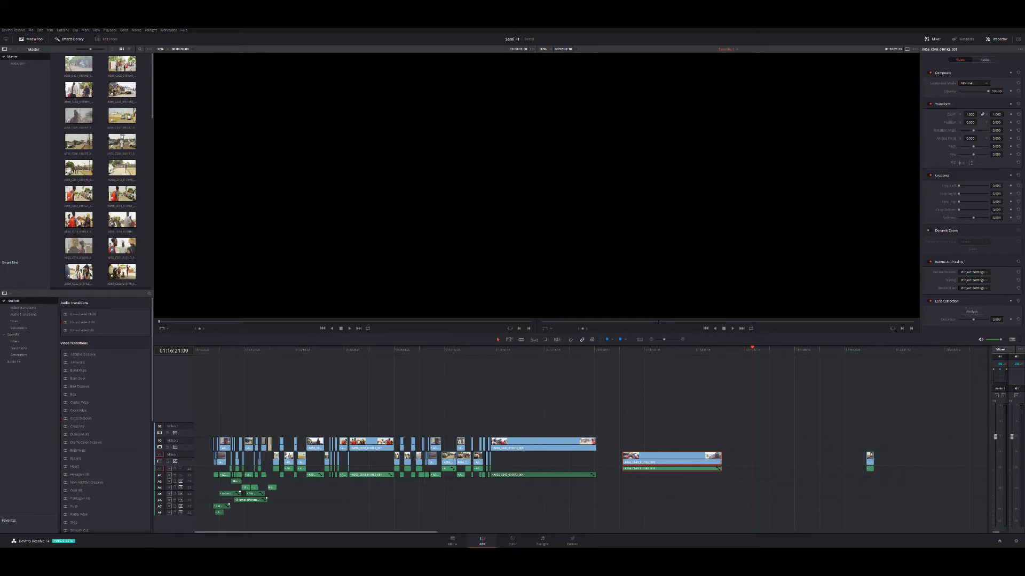
click(631, 349)
key(space)
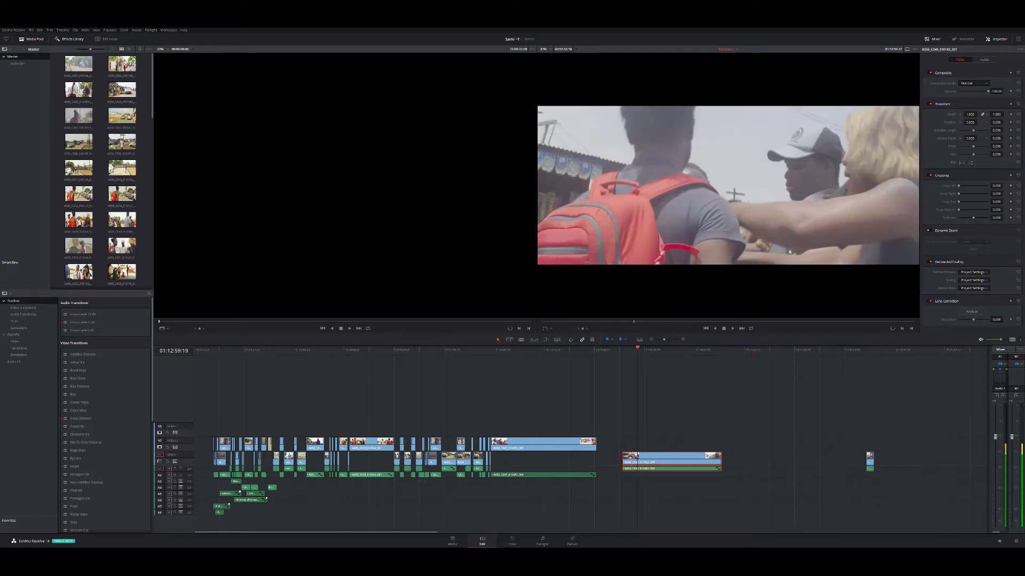
key(j)
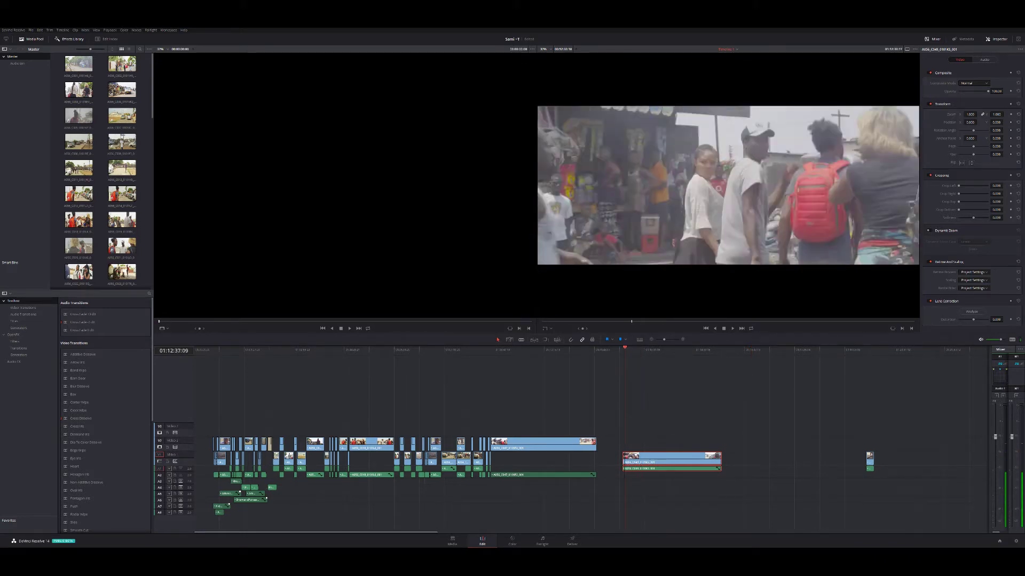
key(l)
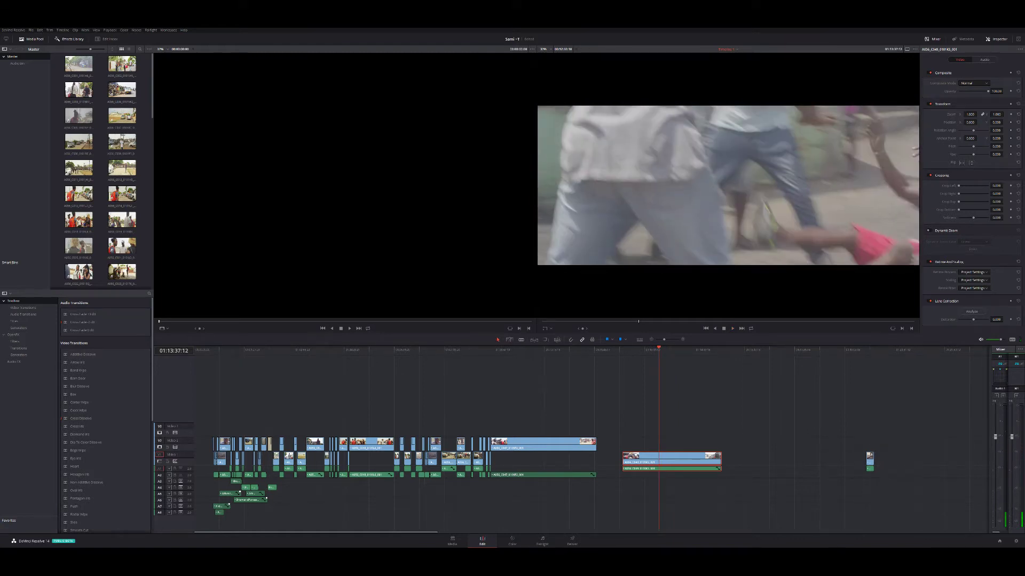
Trim the start of the far clip later in two drags
key(j)
key(j)
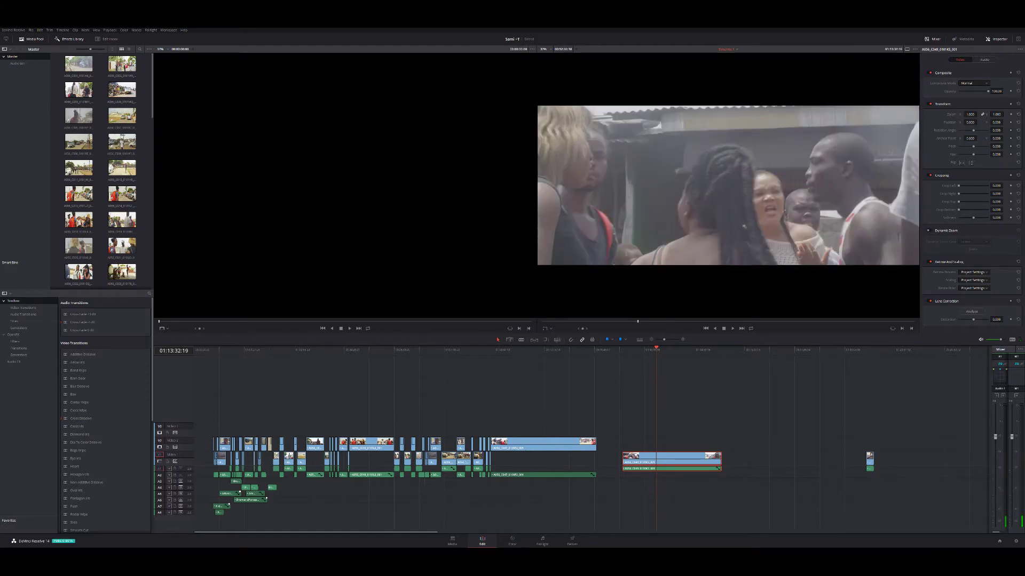
drag(623, 462, 635, 462)
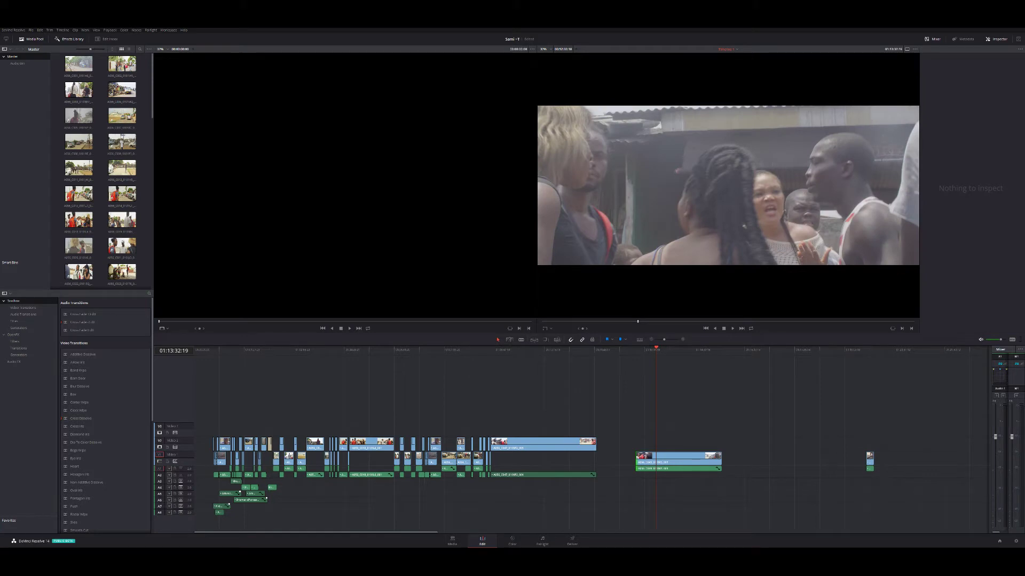
drag(635, 462, 657, 462)
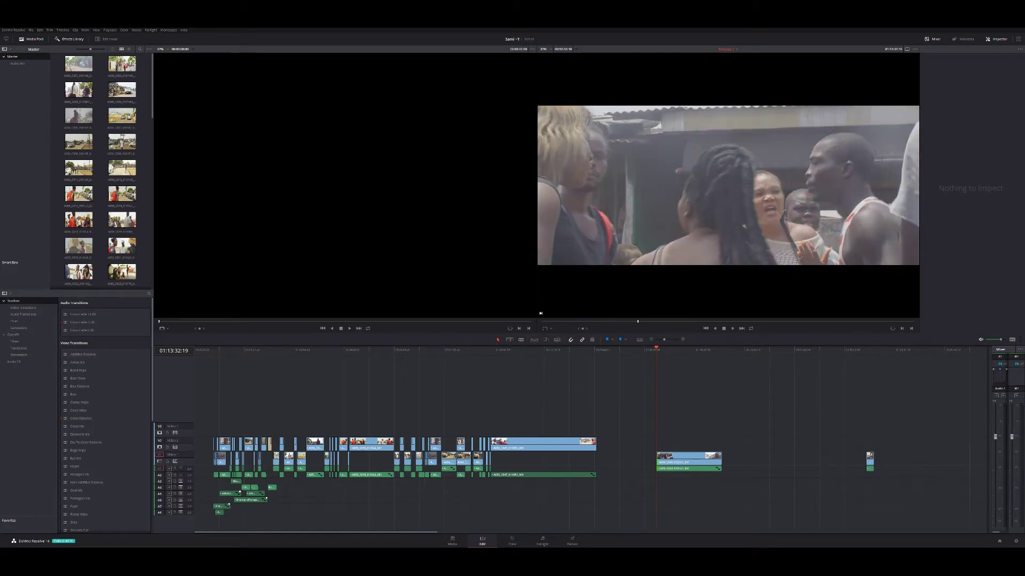
Review the main sequence up to the far clip and trim its start slightly more
click(611, 321)
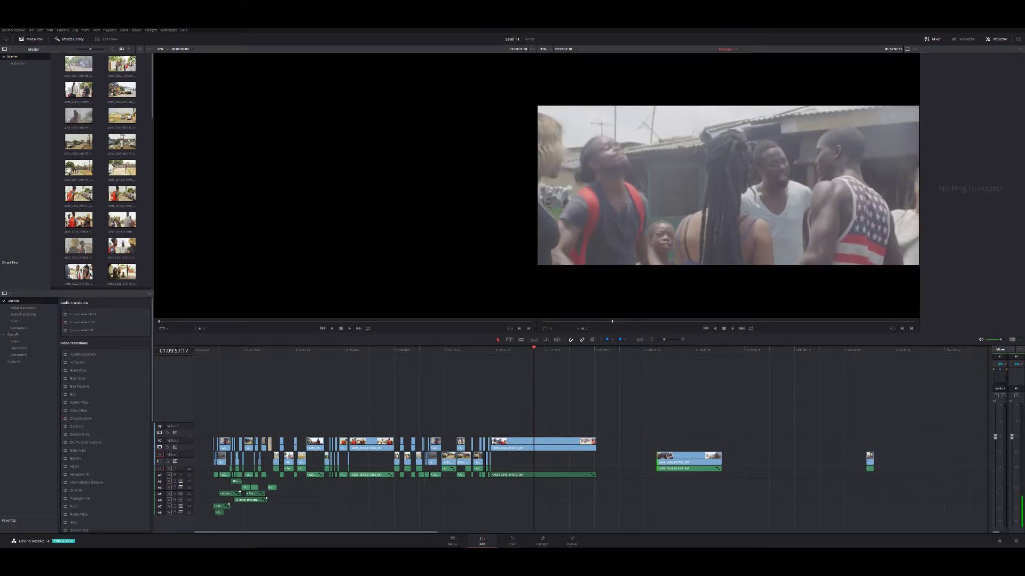
key(Down)
key(Down)
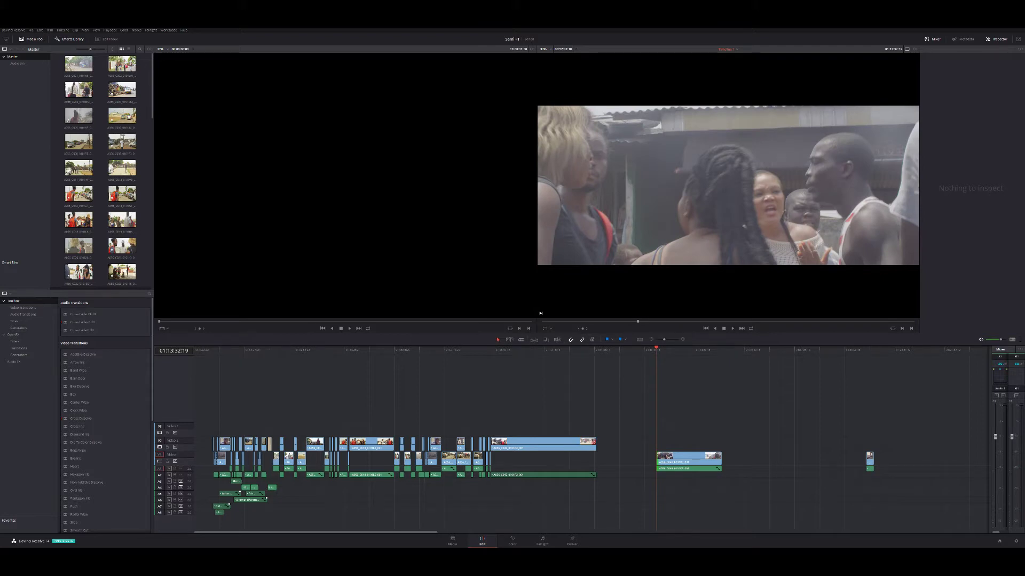
key(Up)
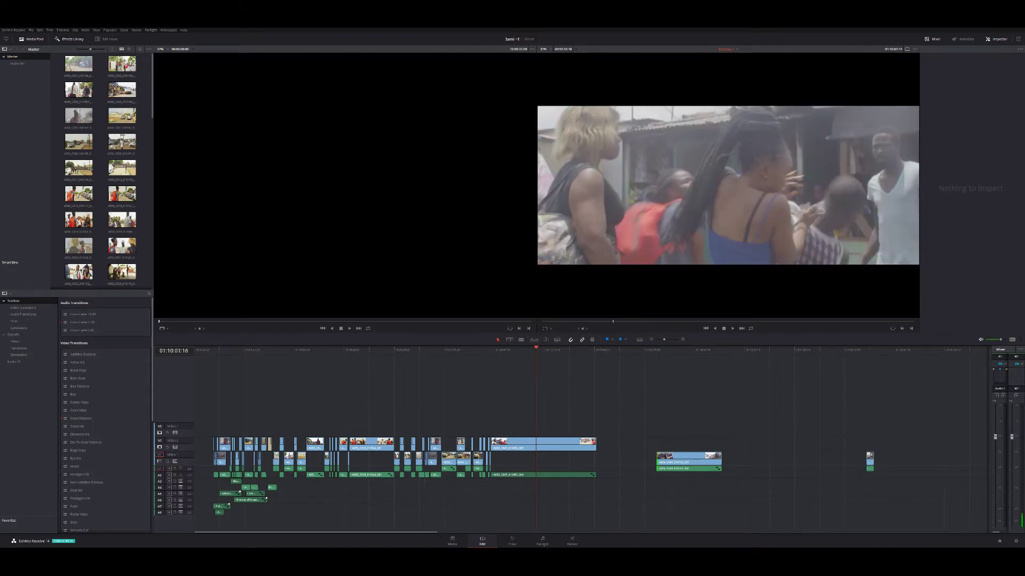
key(l)
key(l)
key(l)
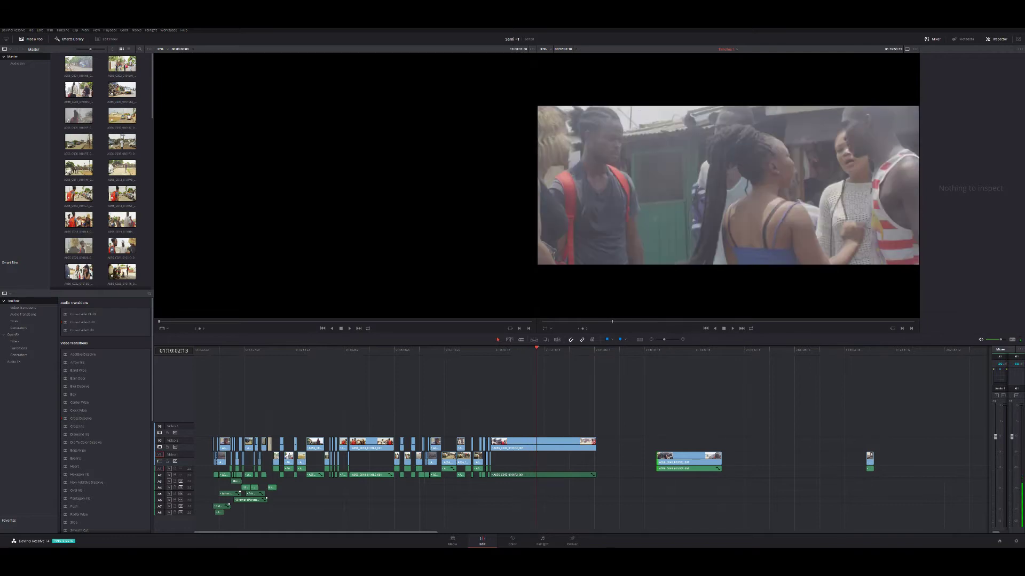
key(Down)
key(Down)
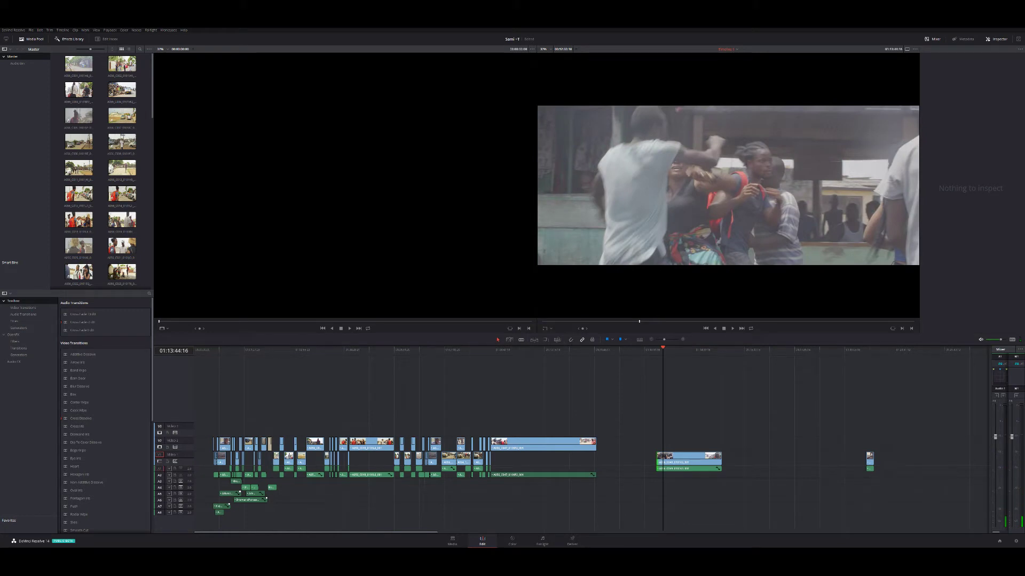
key(Up)
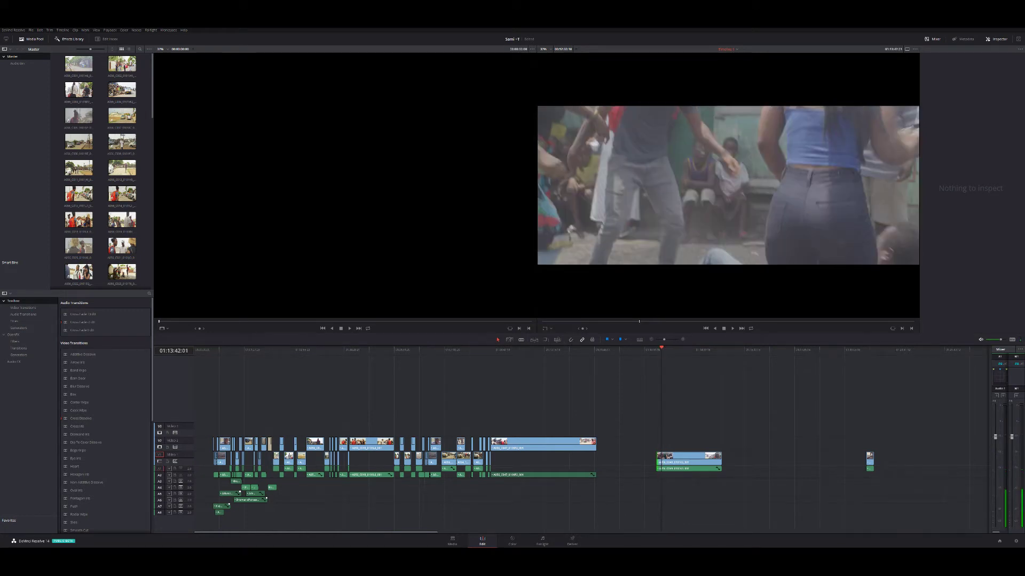
key(space)
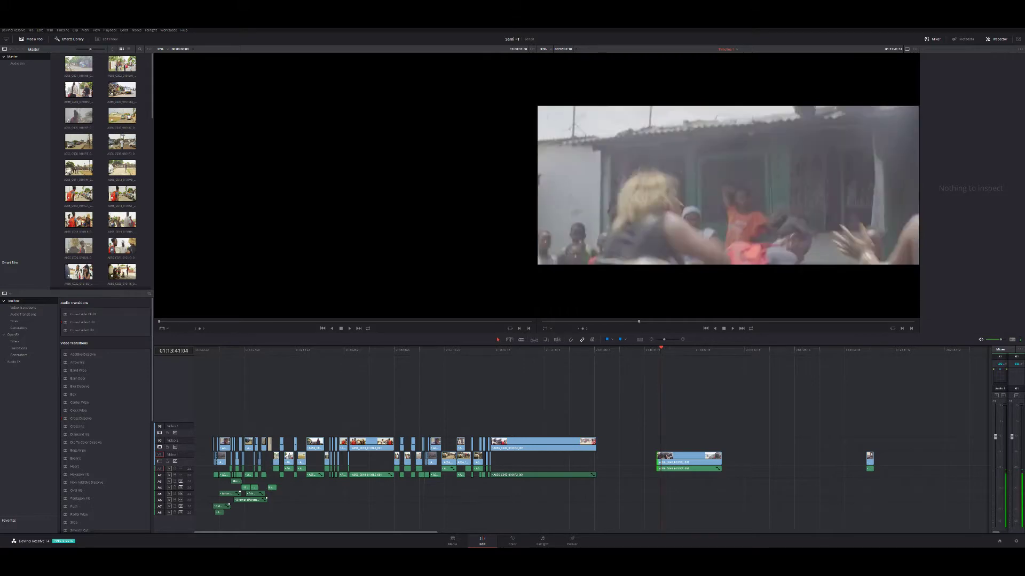
key(Up)
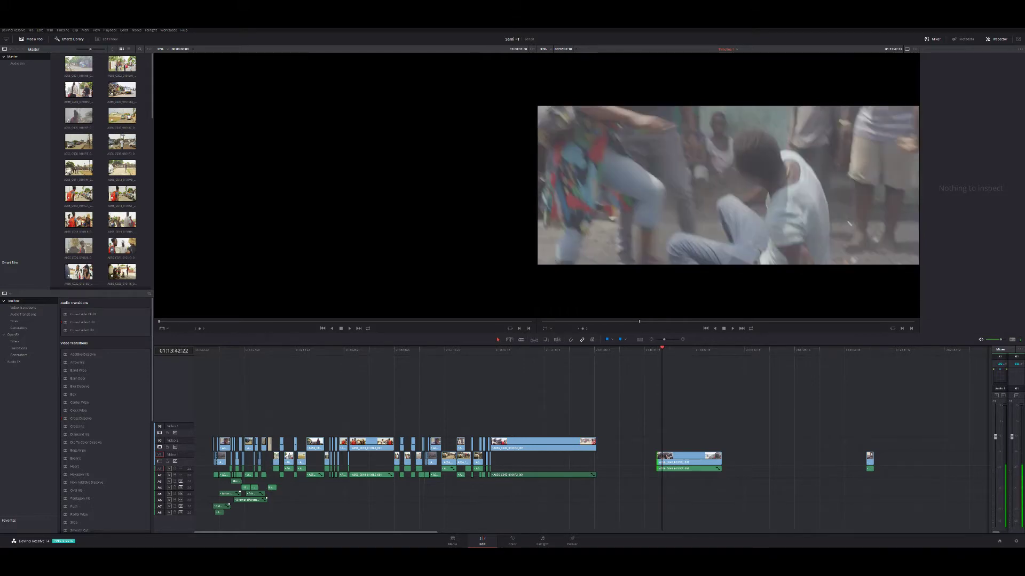
key(space)
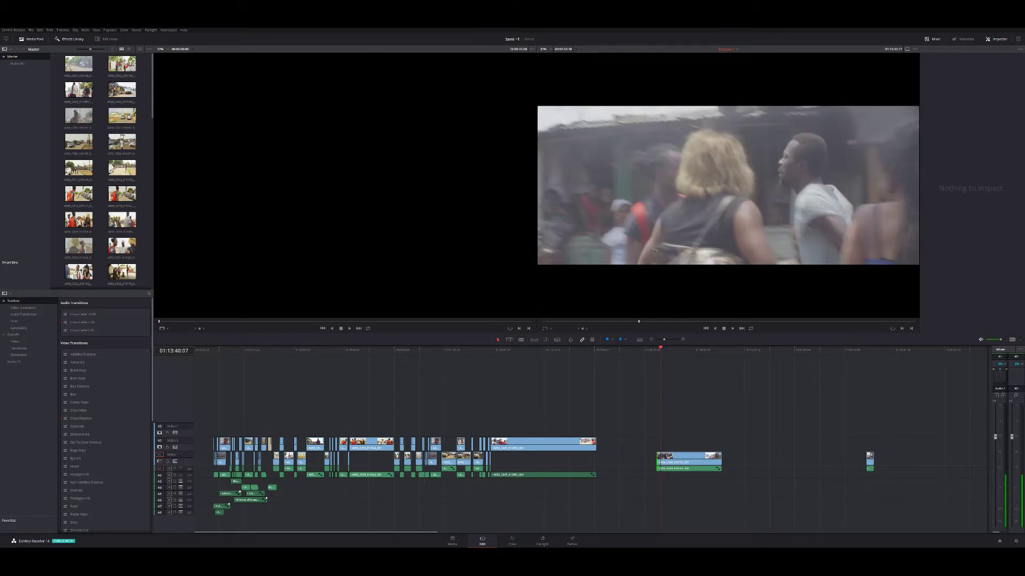
key(Up)
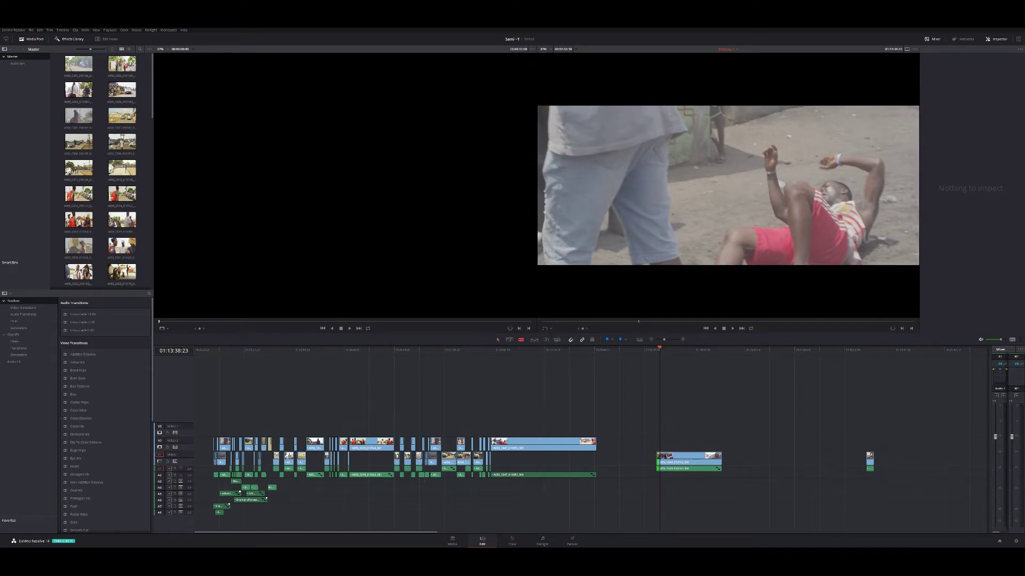
click(657, 462)
drag(654, 463, 659, 463)
Blade the last main-sequence clip at 01:10:04:10
click(537, 350)
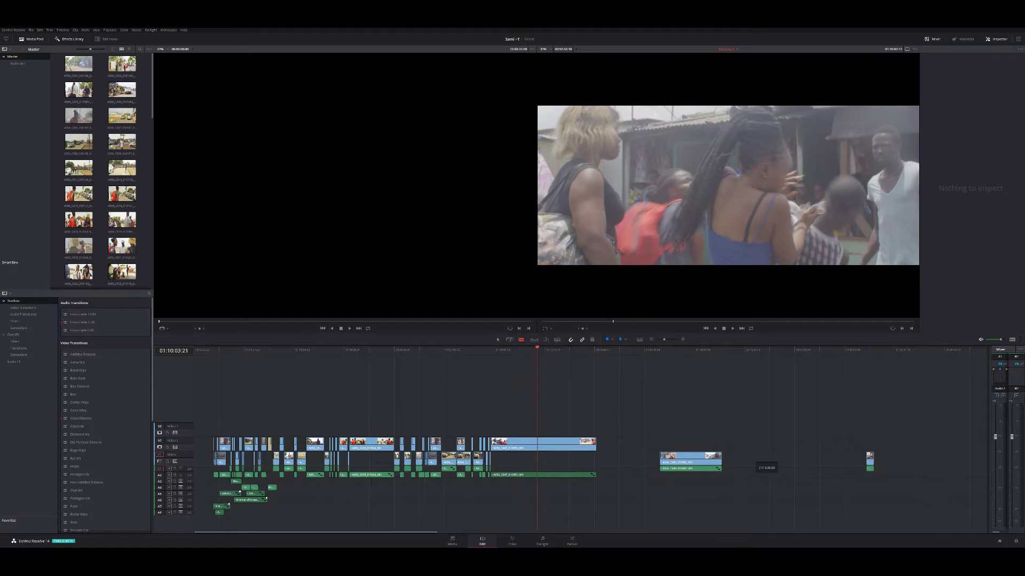
drag(537, 349, 536, 350)
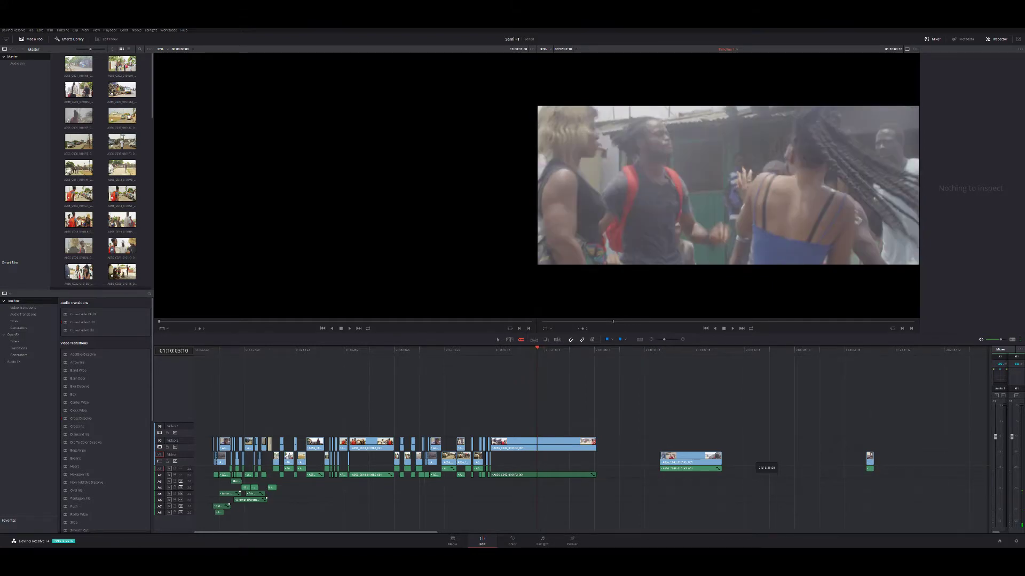
key(space)
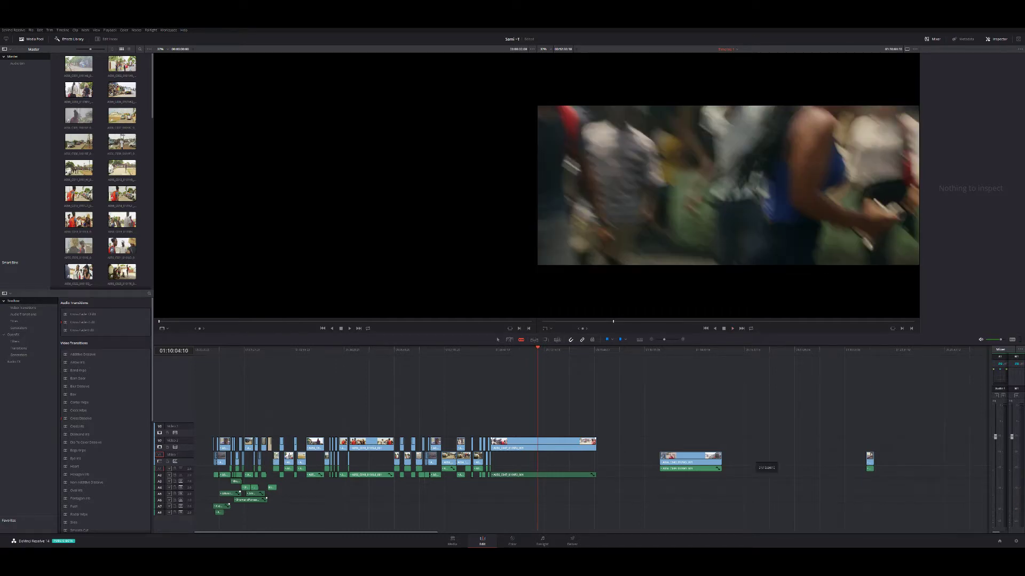
key(ctrl+b)
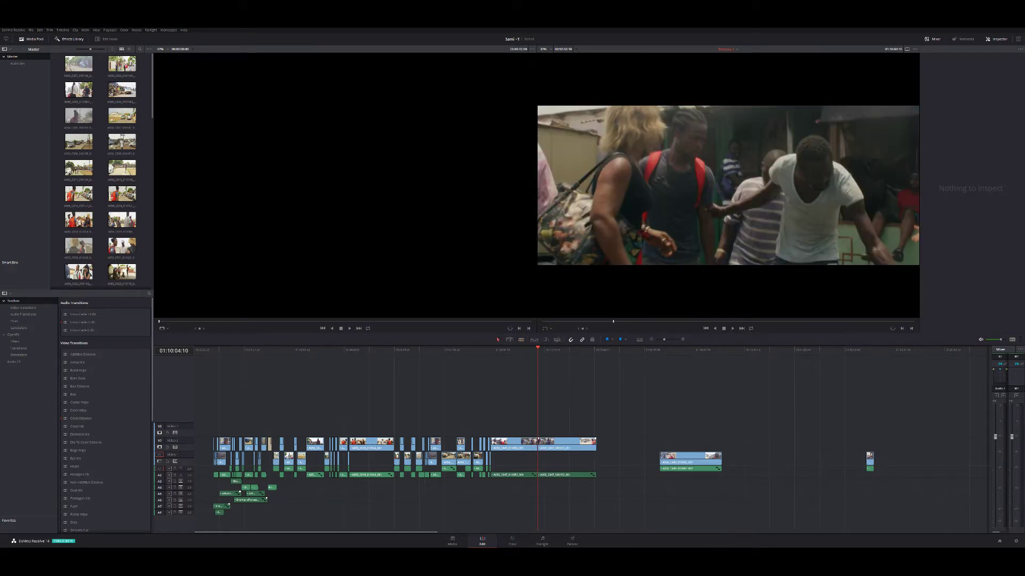
Move the clip after the split right to leave a gap
drag(566, 443, 668, 457)
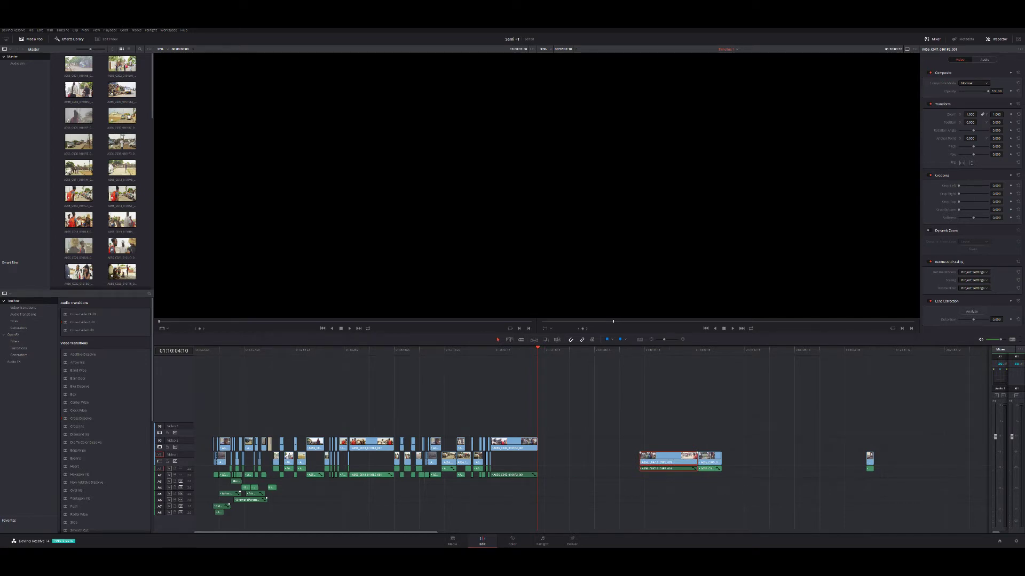
key(ctrl+z)
mouse_move(565, 443)
mouse_down()
mouse_move(635, 443)
mouse_move(560, 460)
mouse_up()
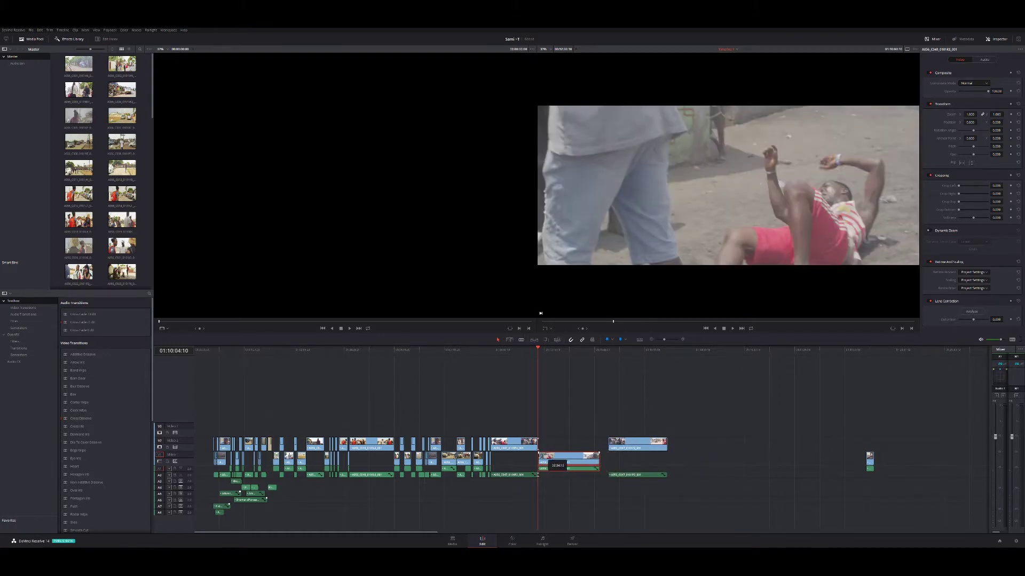
Drop the loose clip into the gap at the split, review the cut, and adjust its position
drag(555, 462, 555, 462)
key(Up)
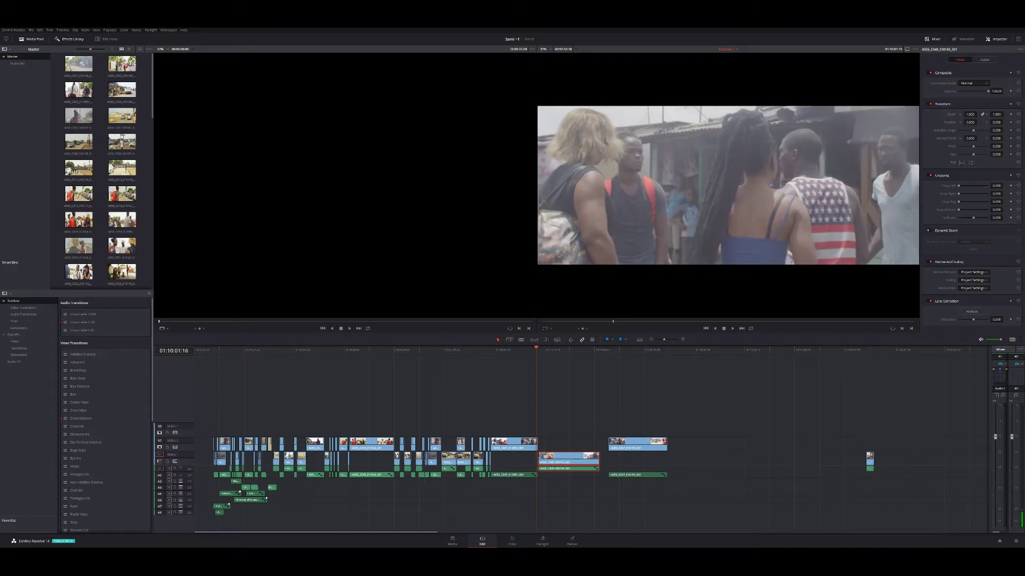
key(space)
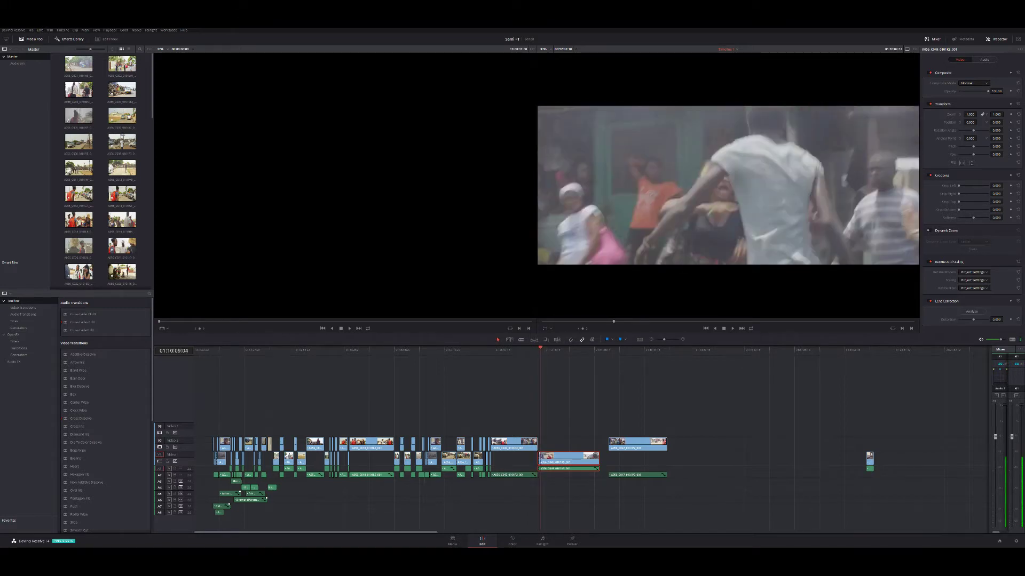
key(j)
key(j)
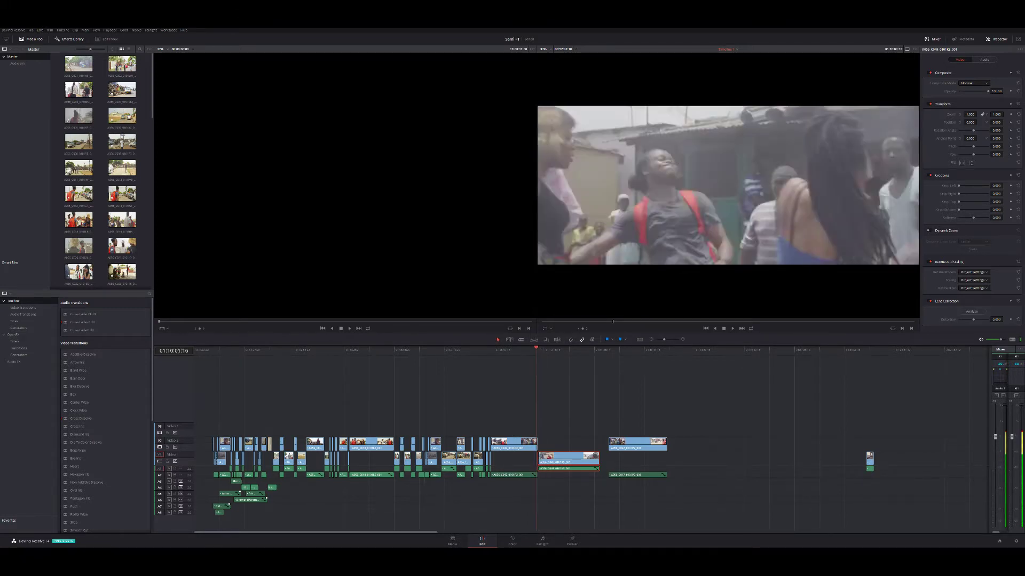
key(l)
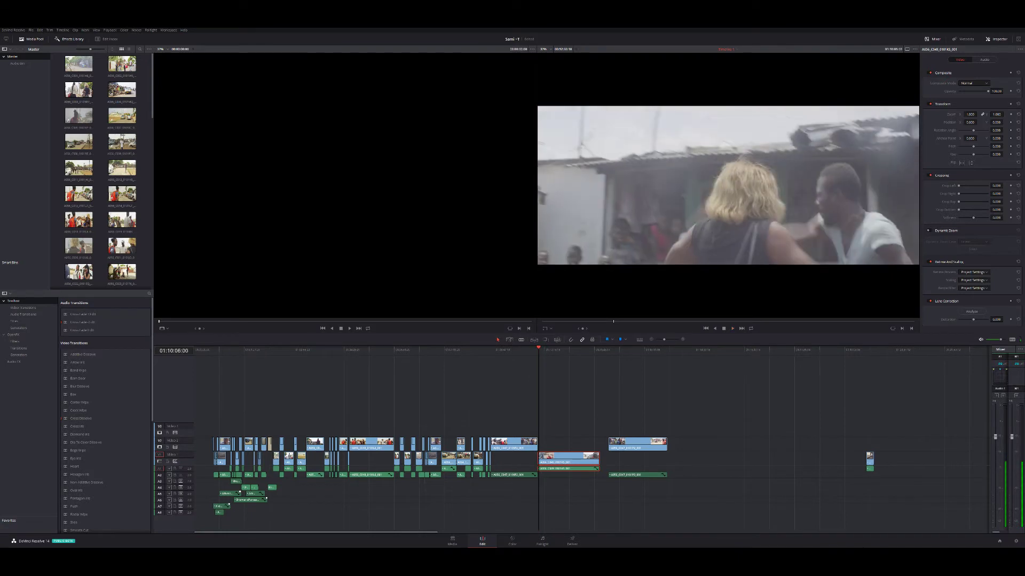
key(space)
key(j)
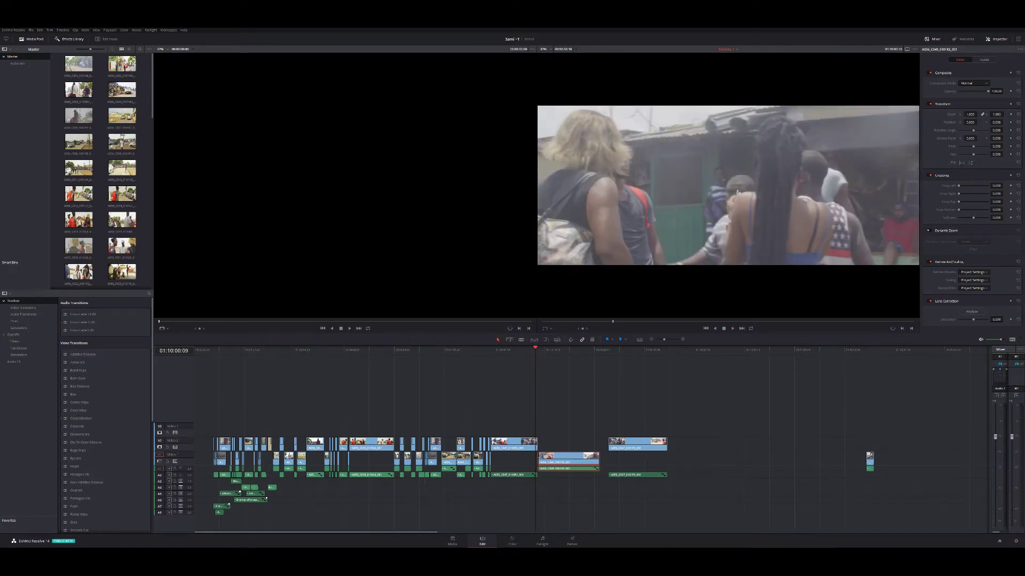
mouse_move(558, 462)
mouse_down()
mouse_move(504, 462)
mouse_move(540, 462)
mouse_up()
click(545, 459)
Nudge the inserted clip two frames left against the split and deselect it
key(comma)
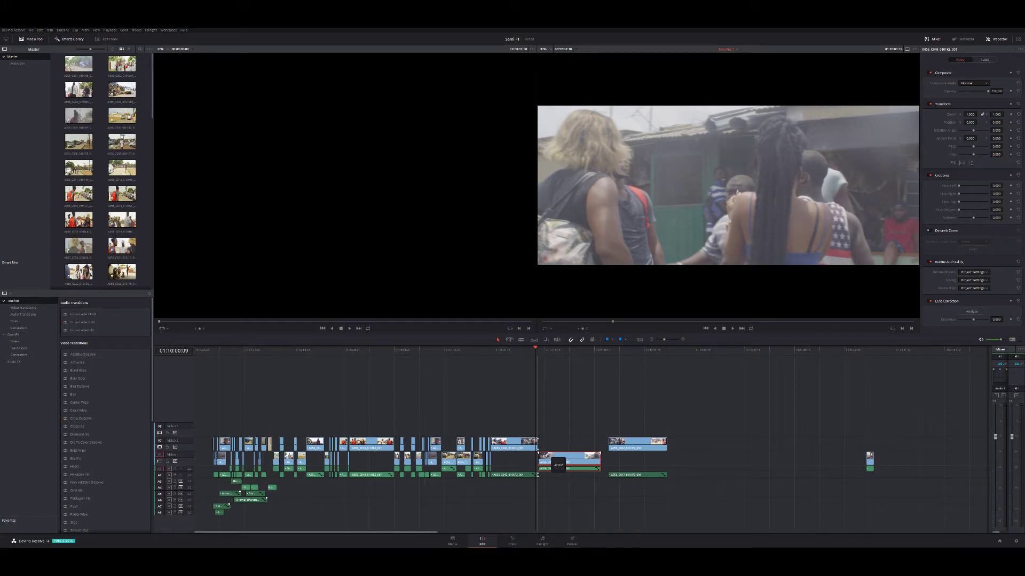
key(comma)
key(Escape)
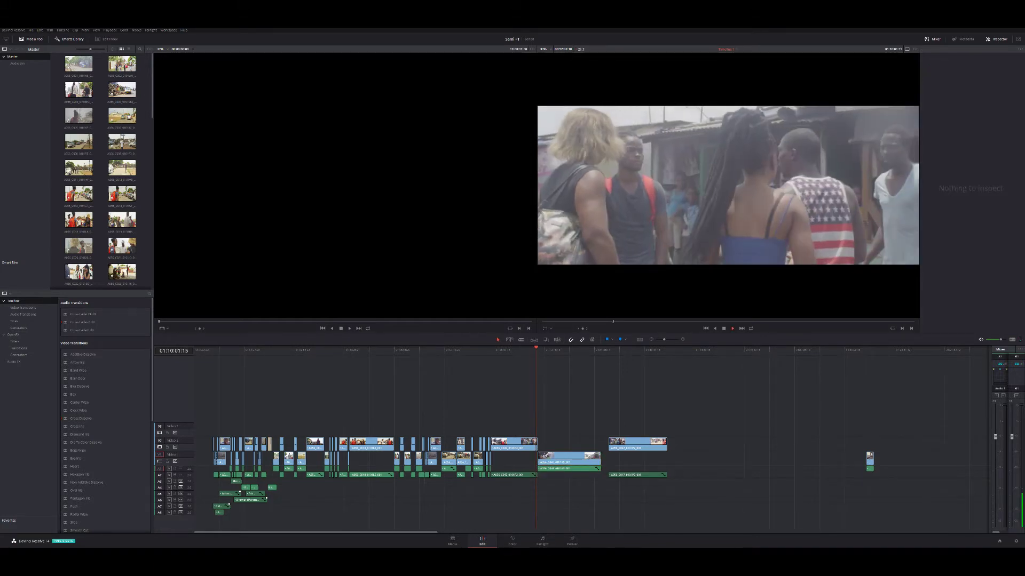
key(space)
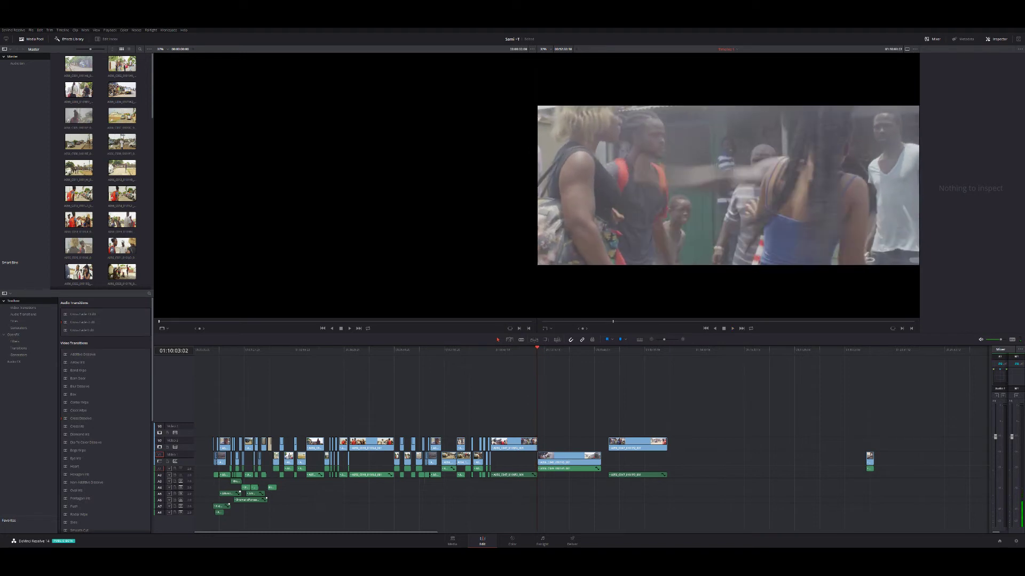
key(space)
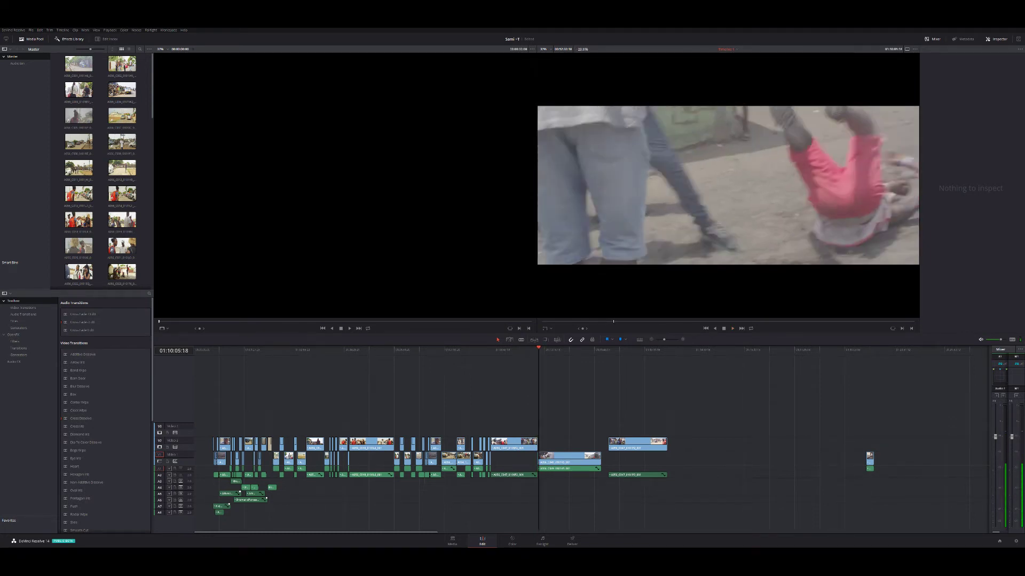
key(space)
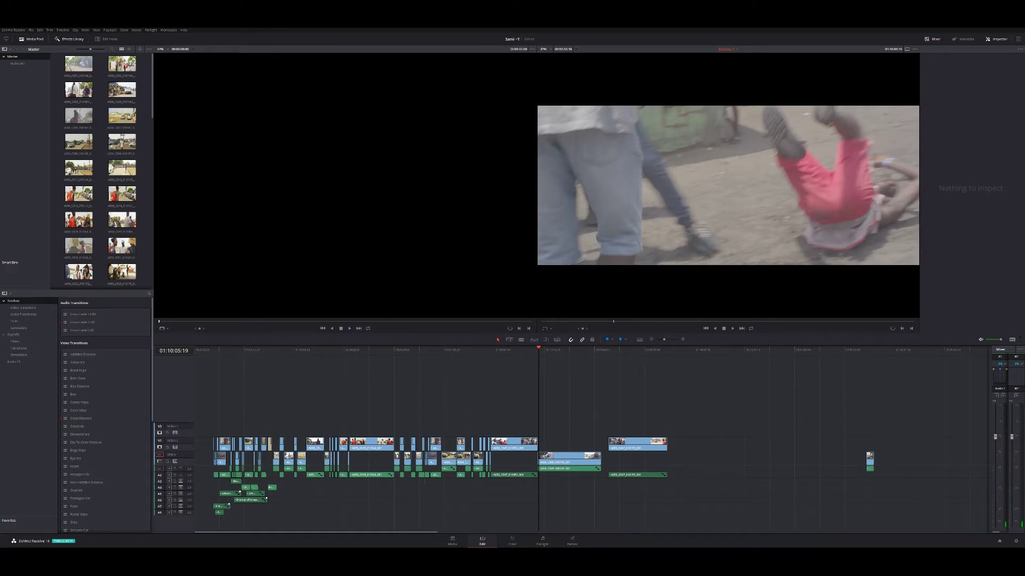
Review the new cut near 01:10:06 with repeated backward and forward playback
key(j)
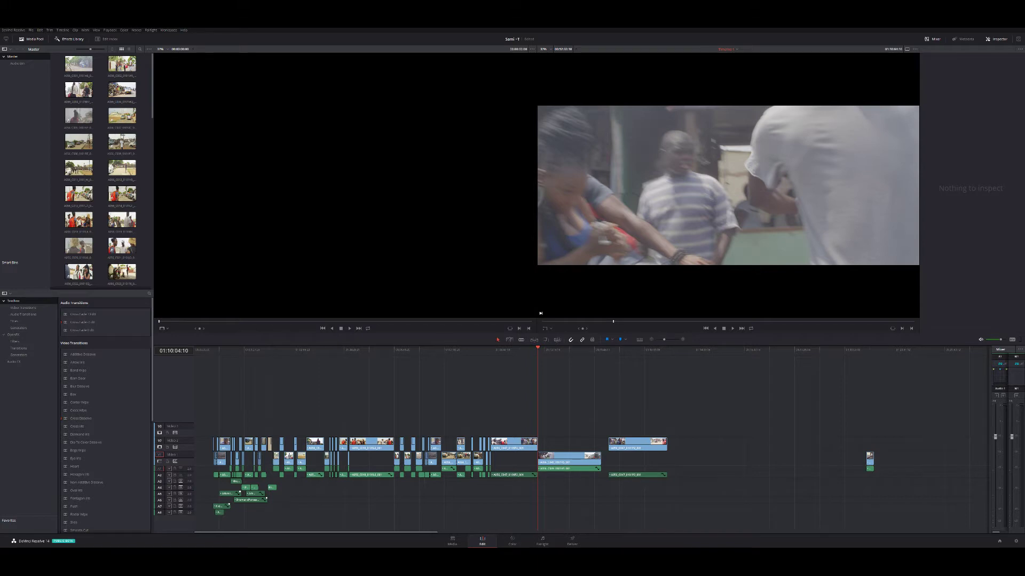
key(j)
key(j)
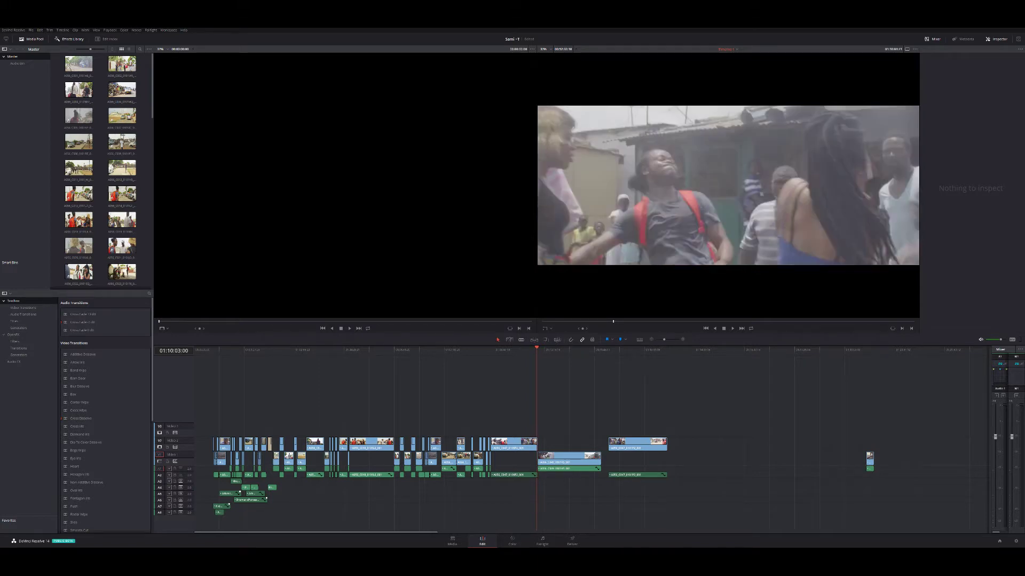
key(l)
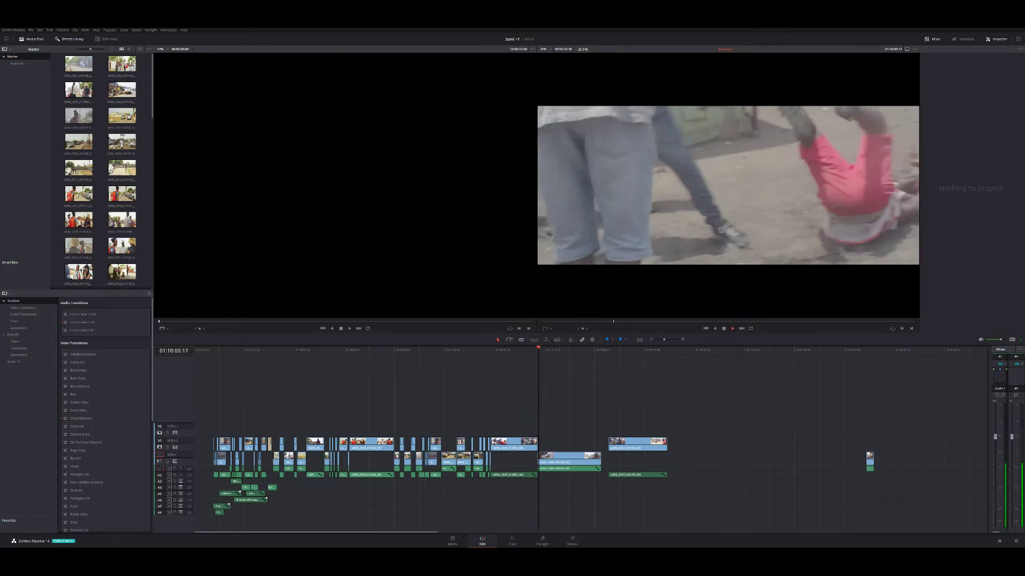
key(k)
key(alt+k)
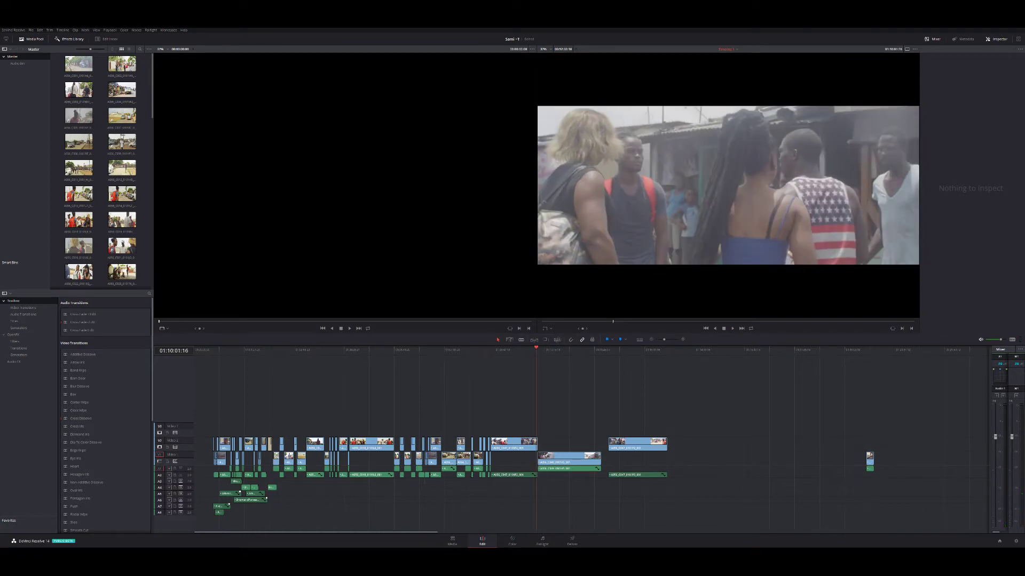
key(space)
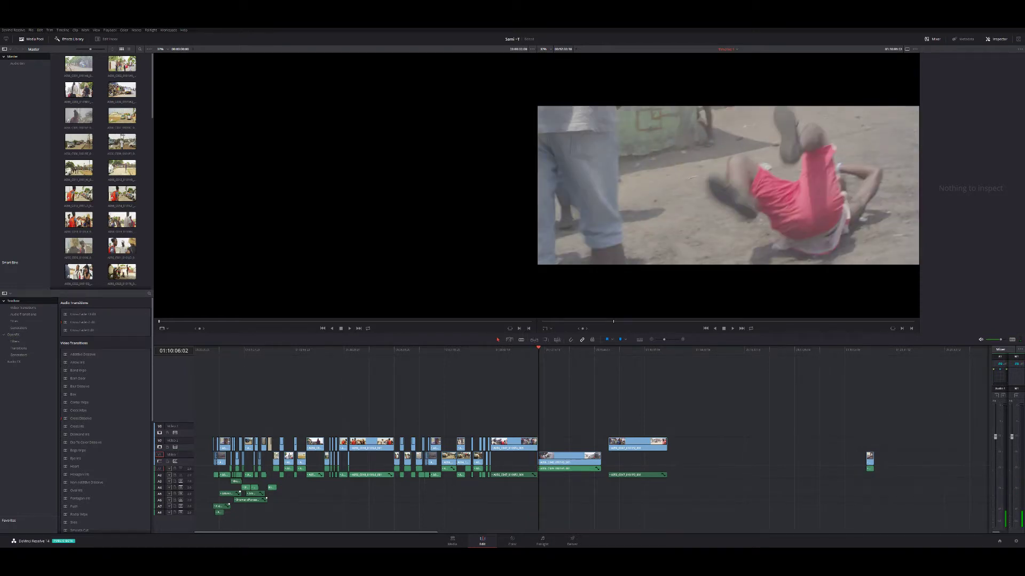
key(j)
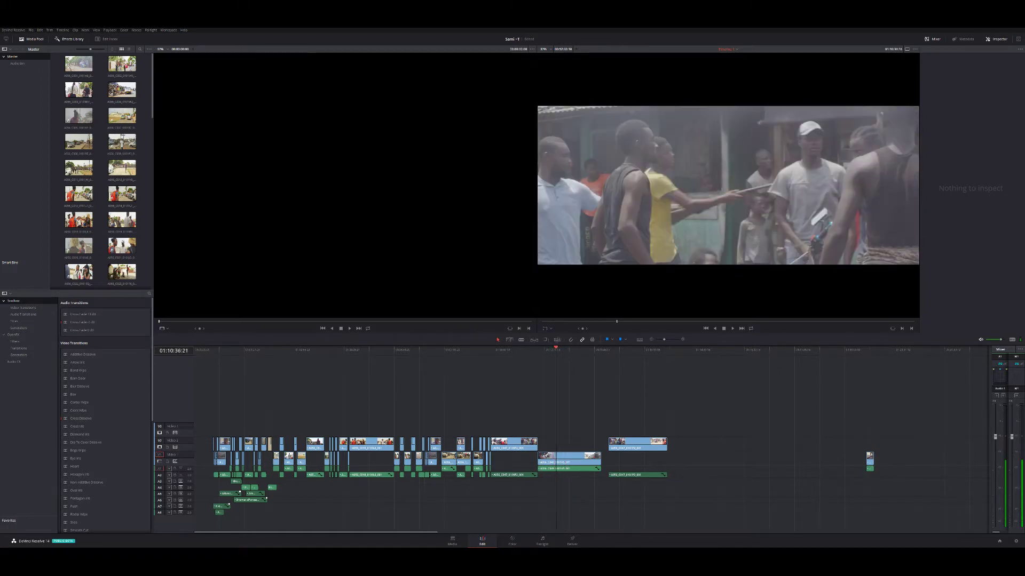
Delete the A056_C047 clip after the inserted shot, play the timeline, and zoom out
drag(644, 408, 665, 488)
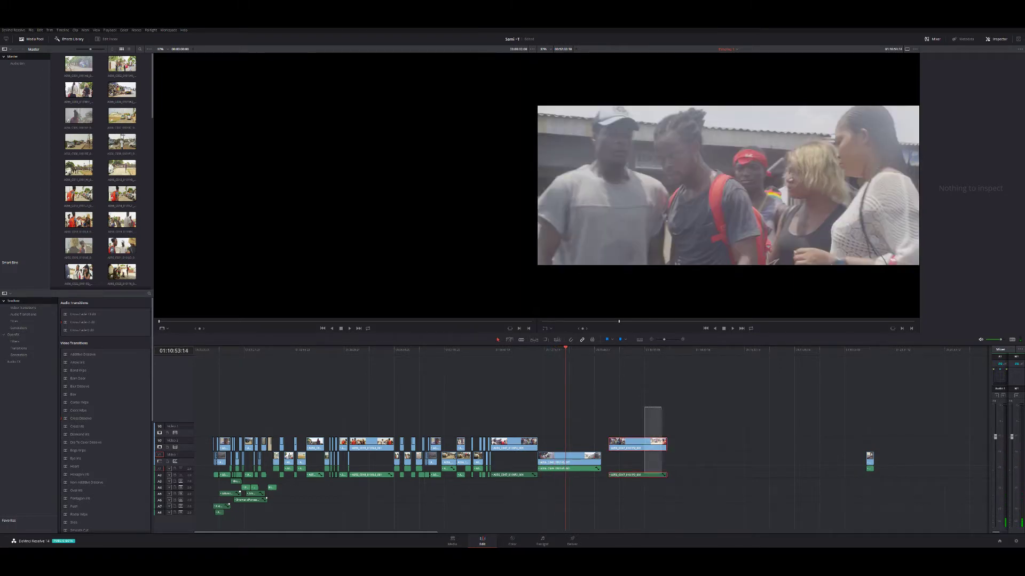
key(Delete)
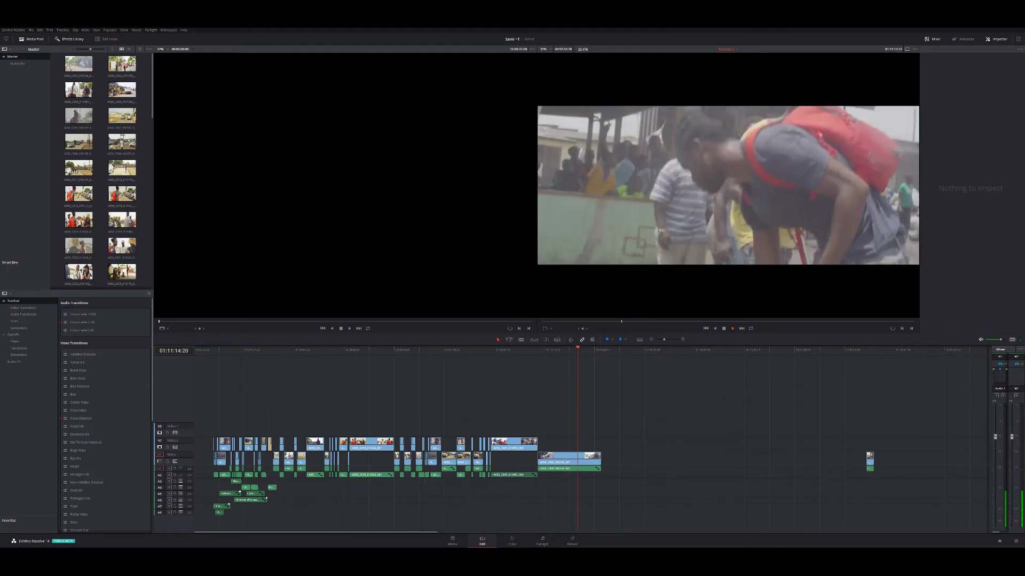
key(space)
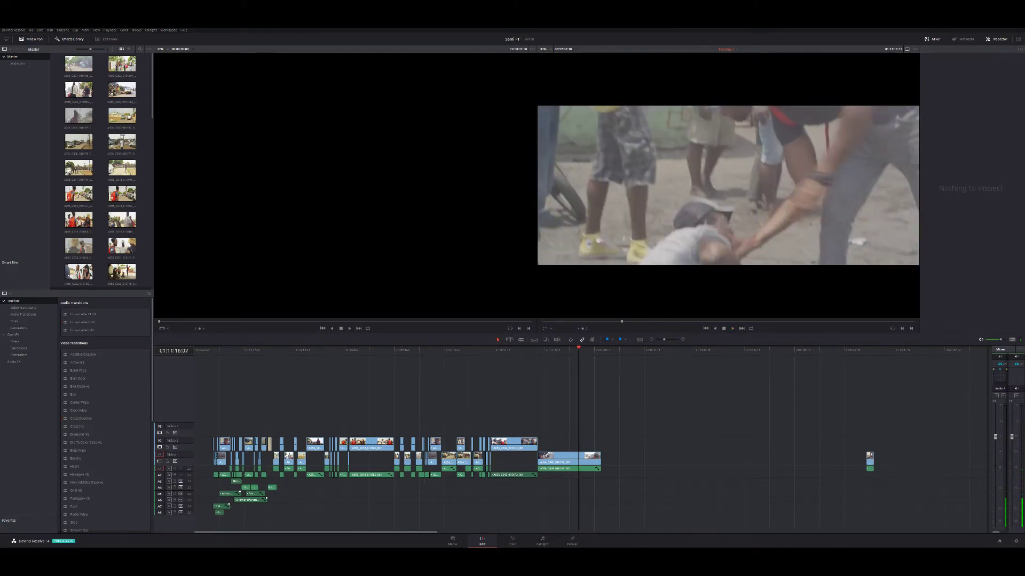
key(ctrl+minus)
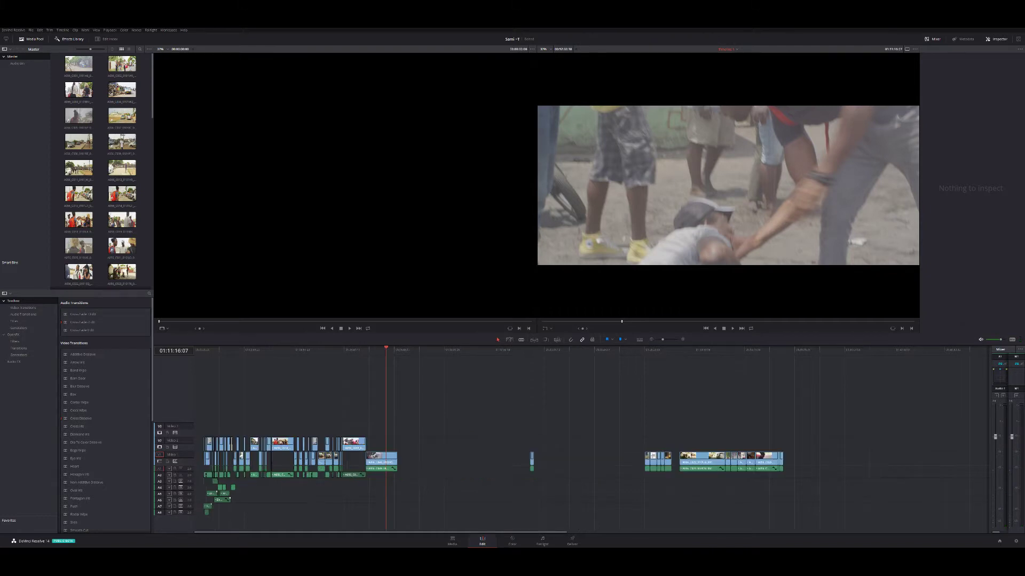
Slide the right-hand clip group left in two moves toward the main sequence, then zoom back in
drag(453, 401, 914, 534)
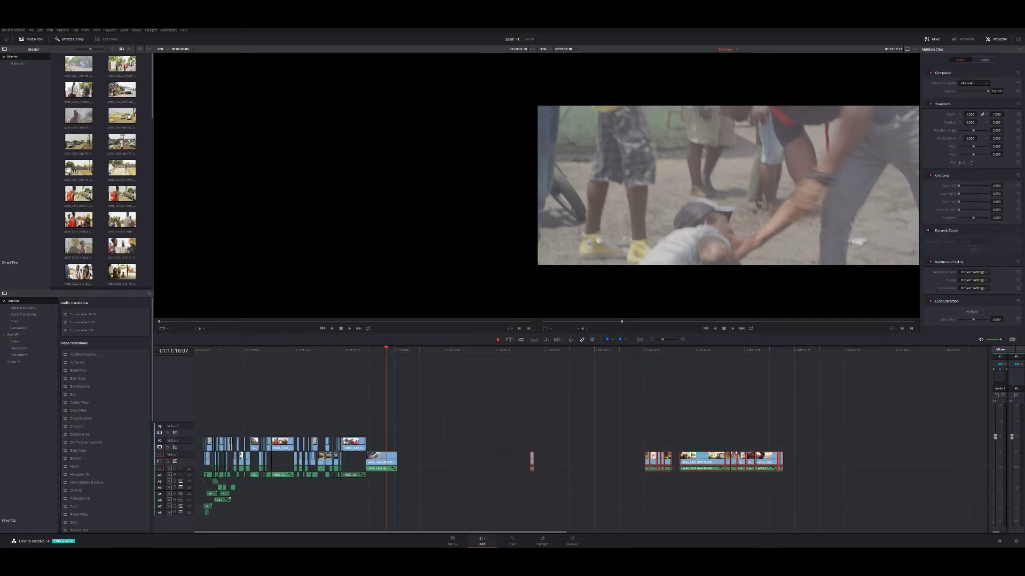
drag(712, 462, 591, 462)
mouse_move(490, 427)
mouse_down()
mouse_move(631, 495)
mouse_move(868, 535)
mouse_up()
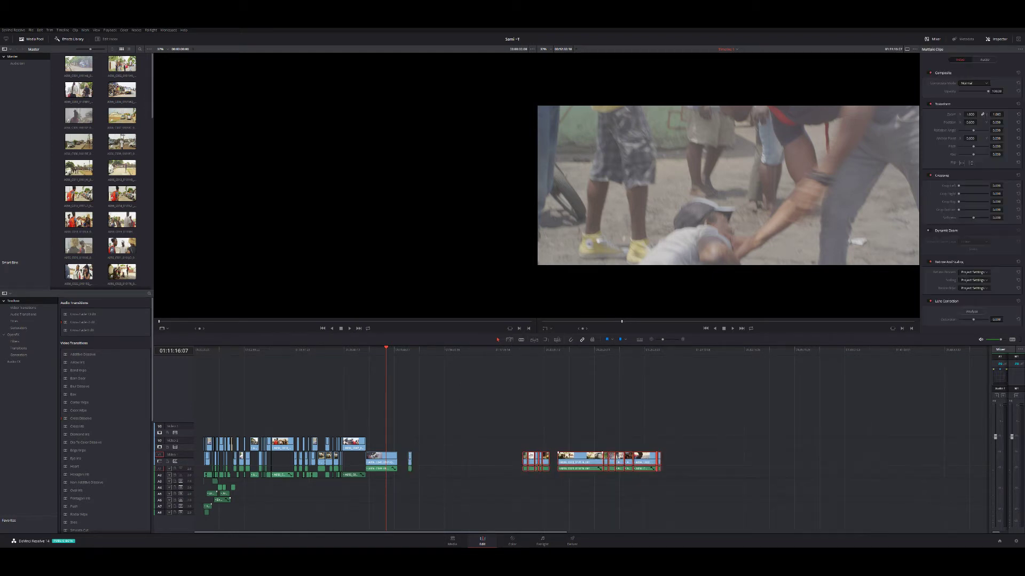
drag(587, 462, 493, 463)
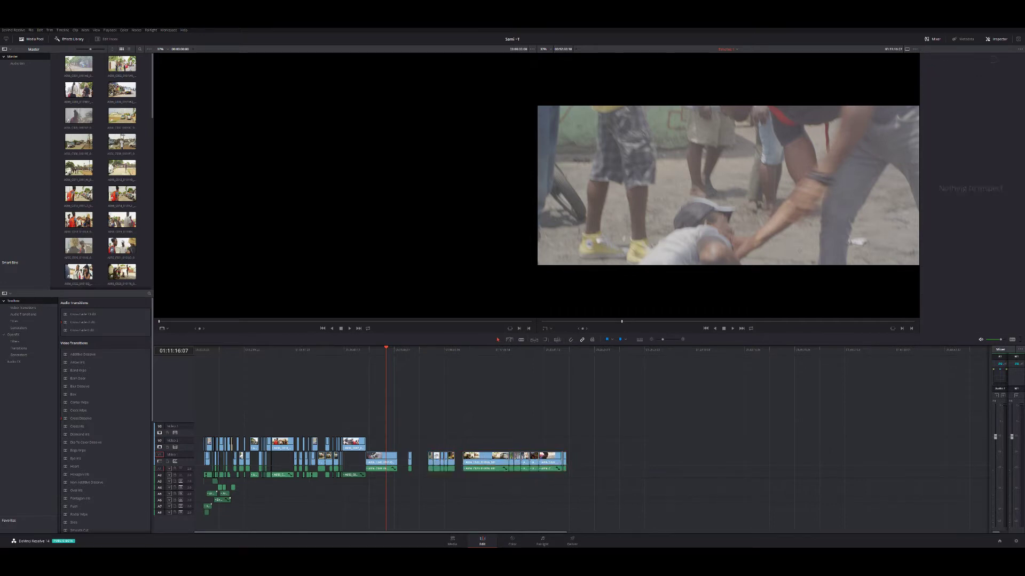
key(ctrl+equal)
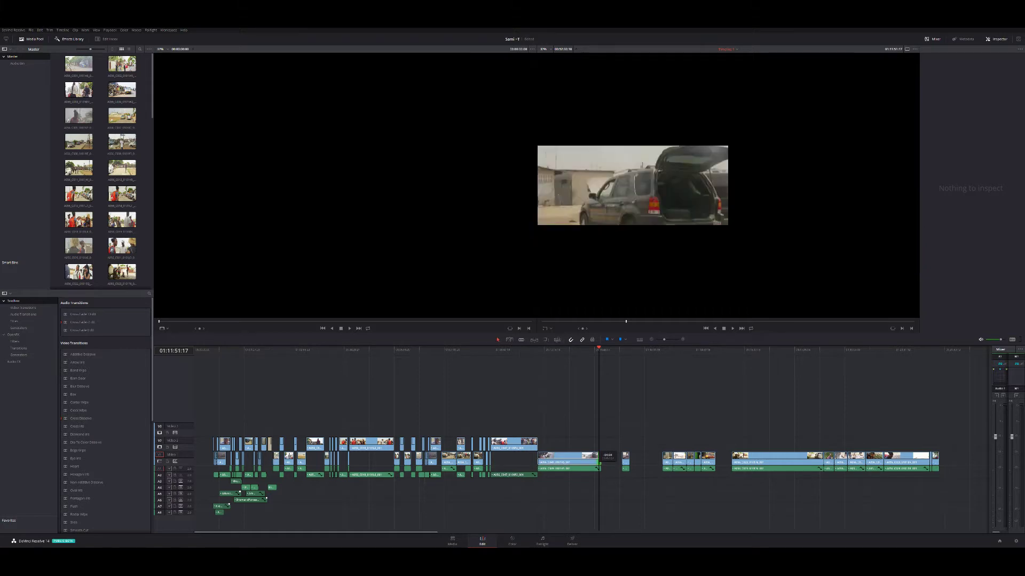
Move the small clip after the main sequence up to video track 2 with its audio
drag(626, 459, 611, 459)
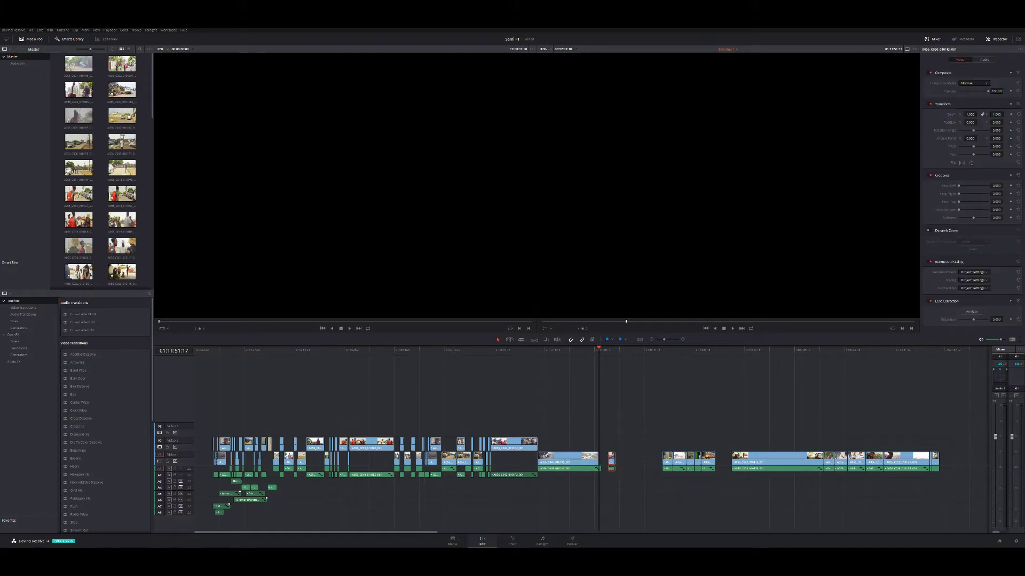
click(985, 59)
click(611, 459)
drag(609, 457, 602, 446)
Deselect it and play back the cut from a few seconds earlier
key(ctrl+shift+a)
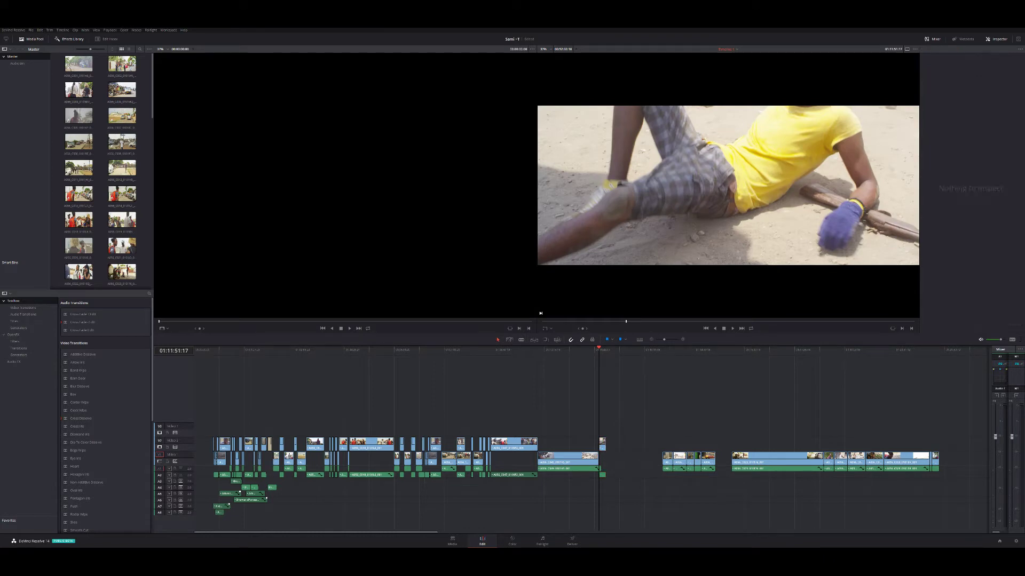
key(Up)
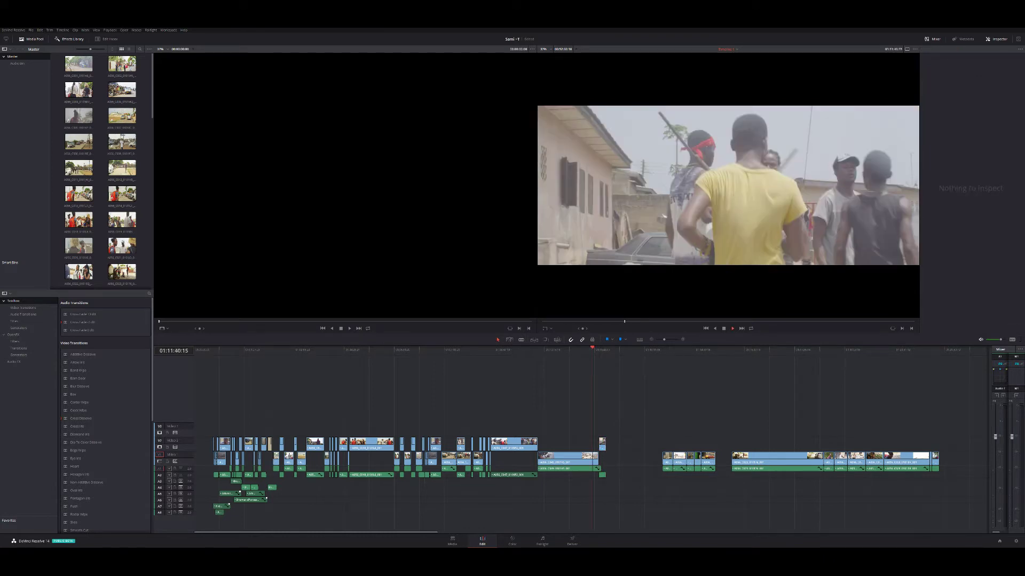
key(space)
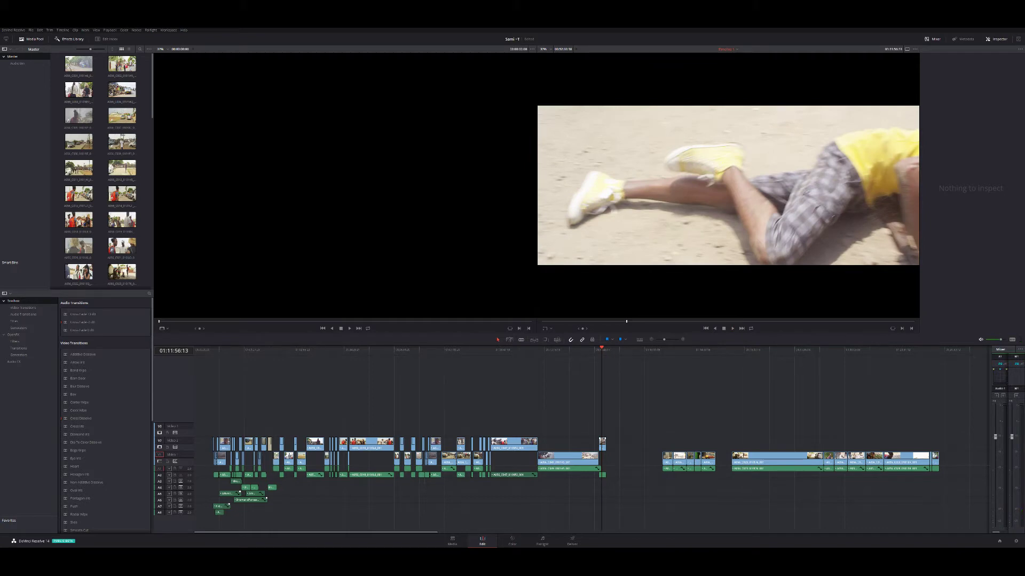
Try moving the first clip after the gap left, preview its frame, then return it right
drag(602, 445, 602, 445)
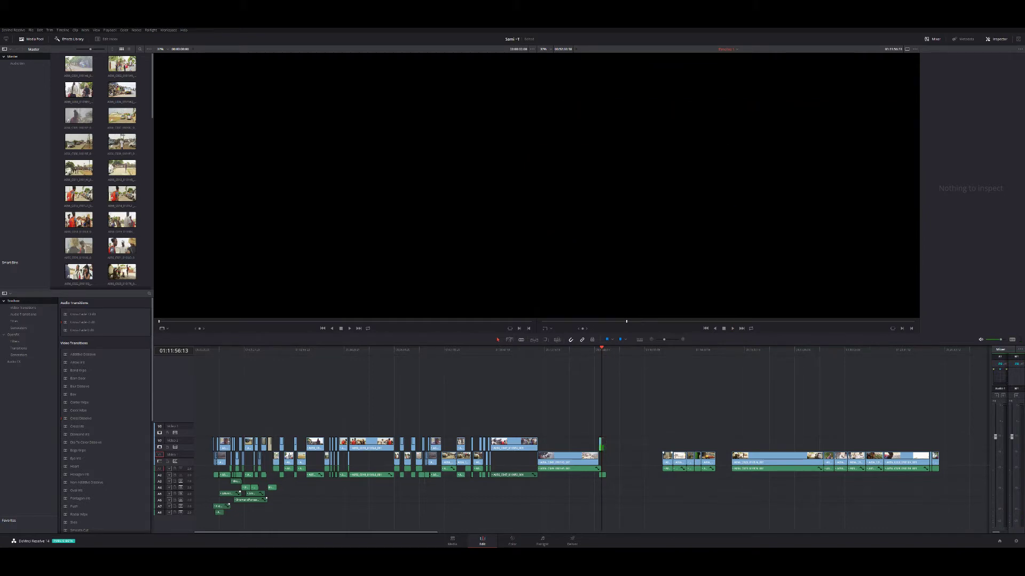
drag(667, 460, 619, 460)
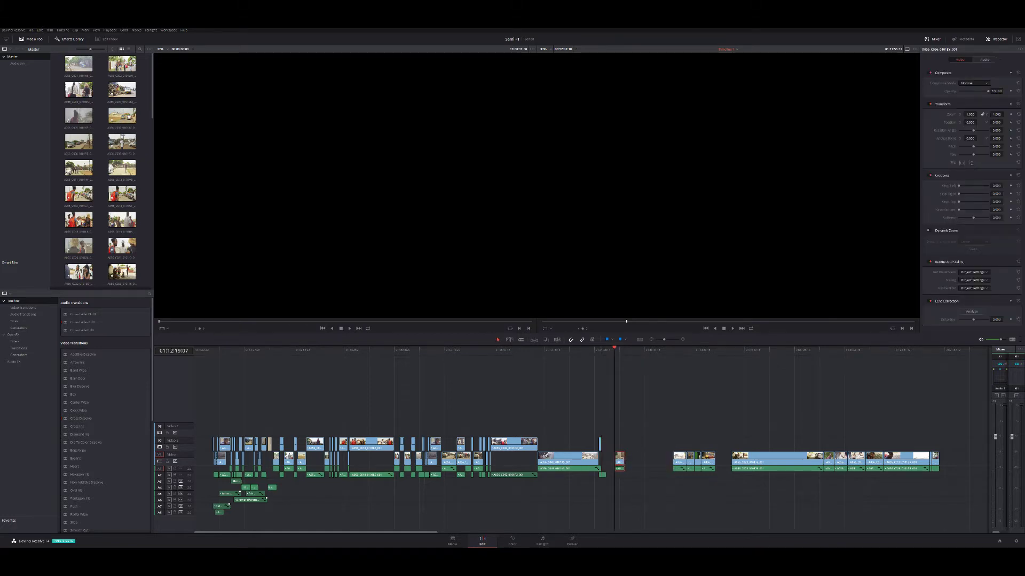
click(619, 350)
drag(619, 350, 614, 350)
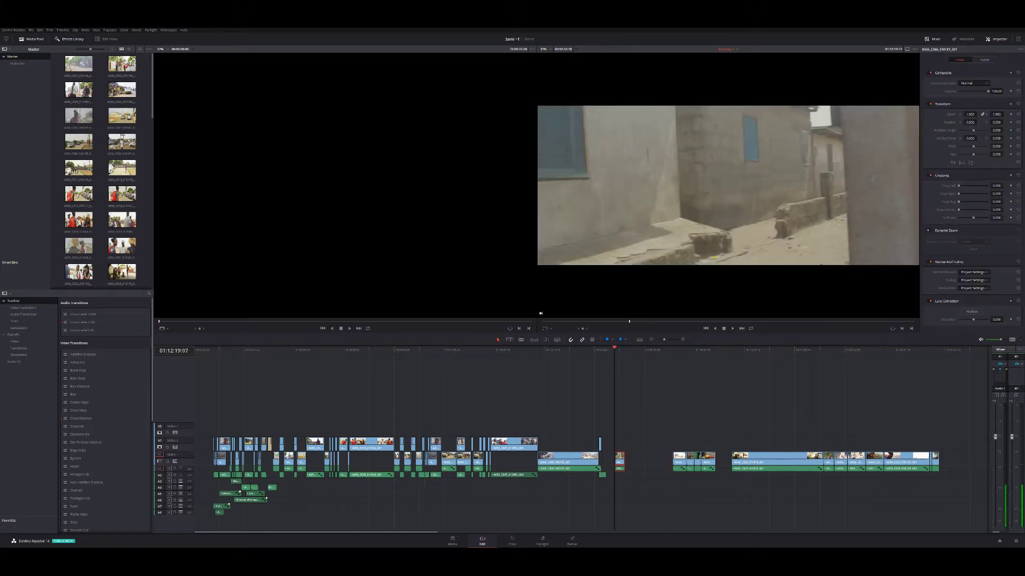
drag(619, 460, 667, 460)
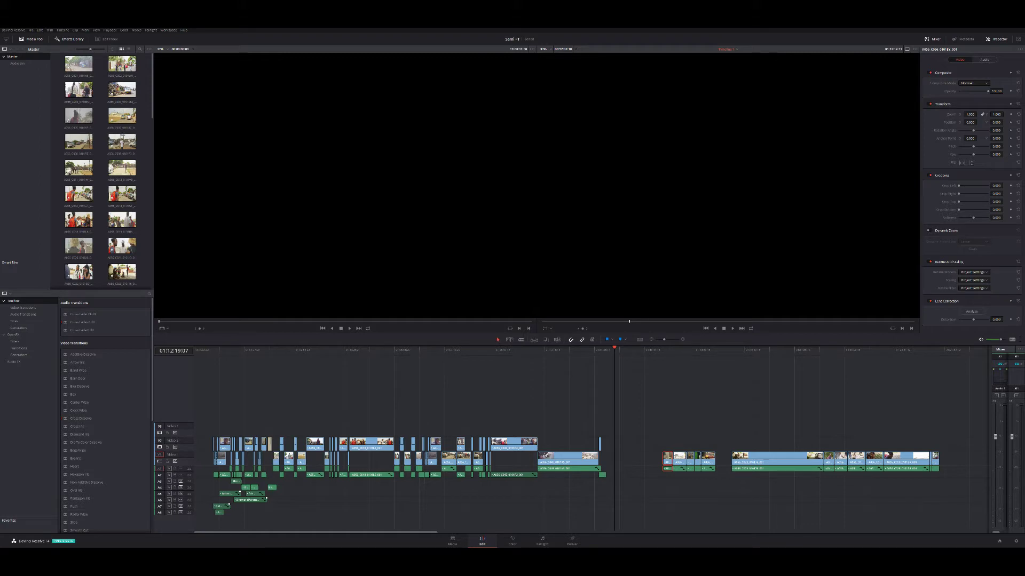
Extend the V2 clip's end point slightly and scrub back to the trimmed edit
click(601, 444)
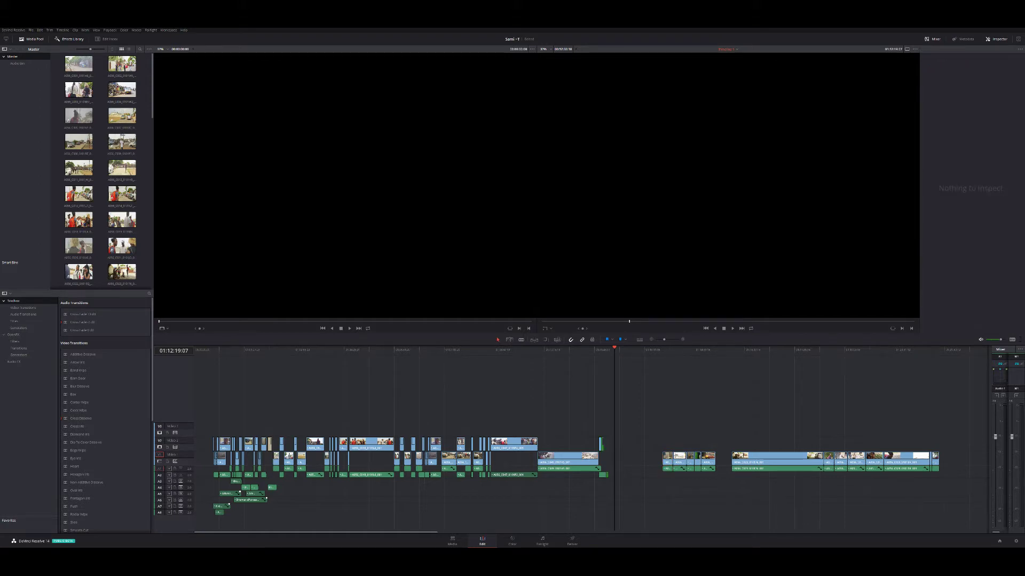
drag(602, 444, 607, 444)
drag(614, 350, 606, 350)
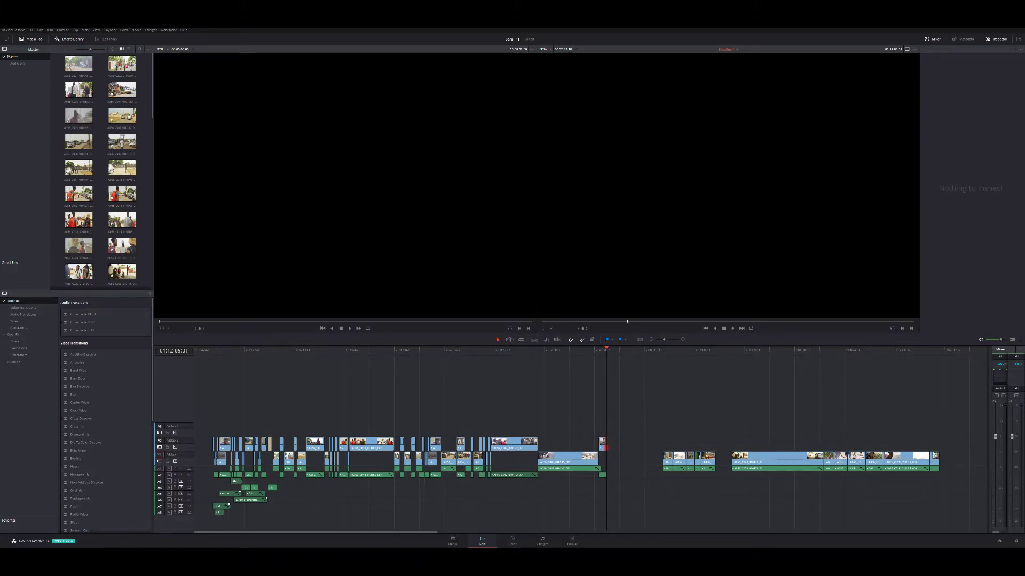
drag(606, 350, 600, 350)
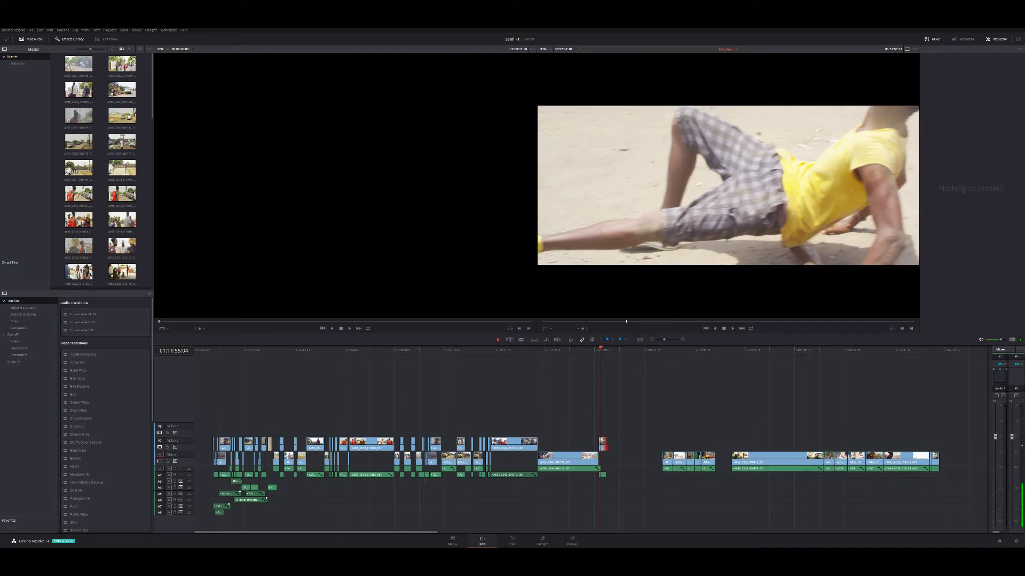
Play back the edit around the V2 clip several times using Space and J/K
key(space)
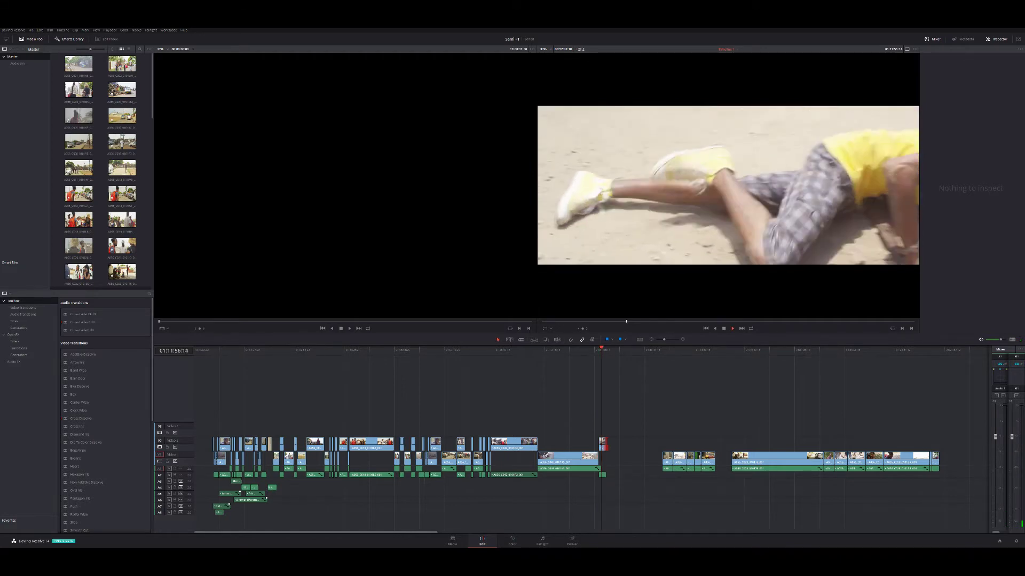
key(space)
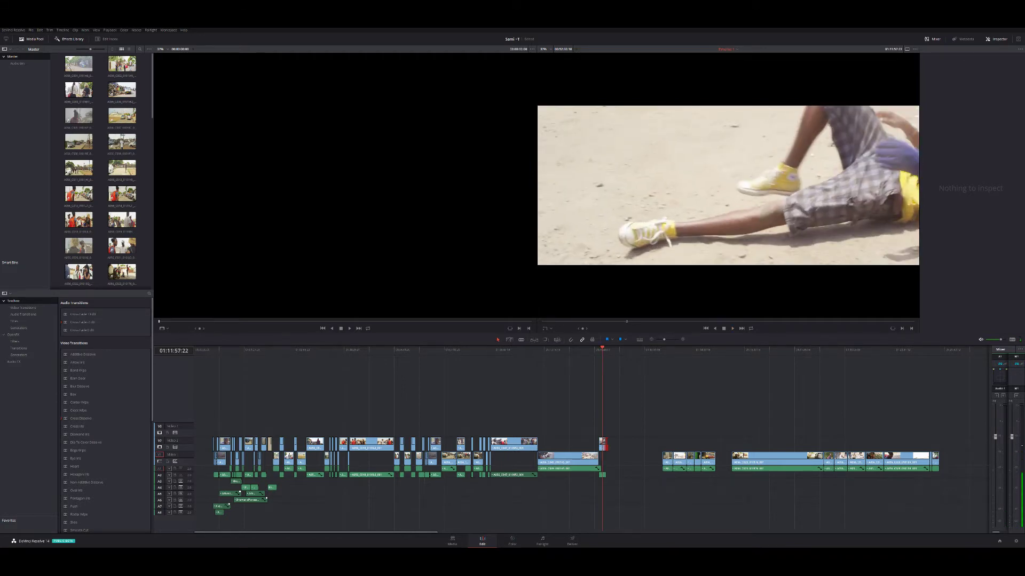
key(j)
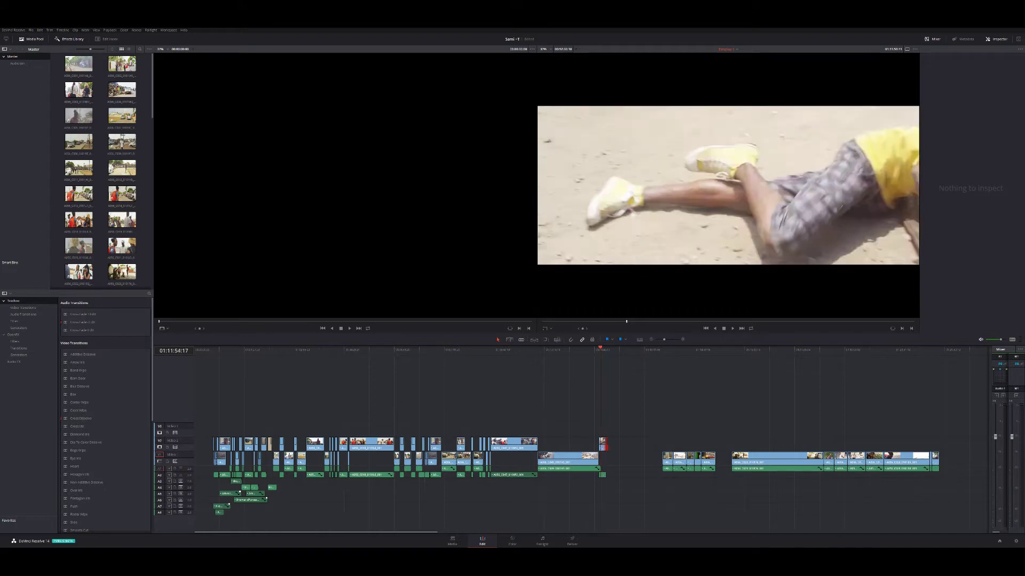
key(k)
key(space)
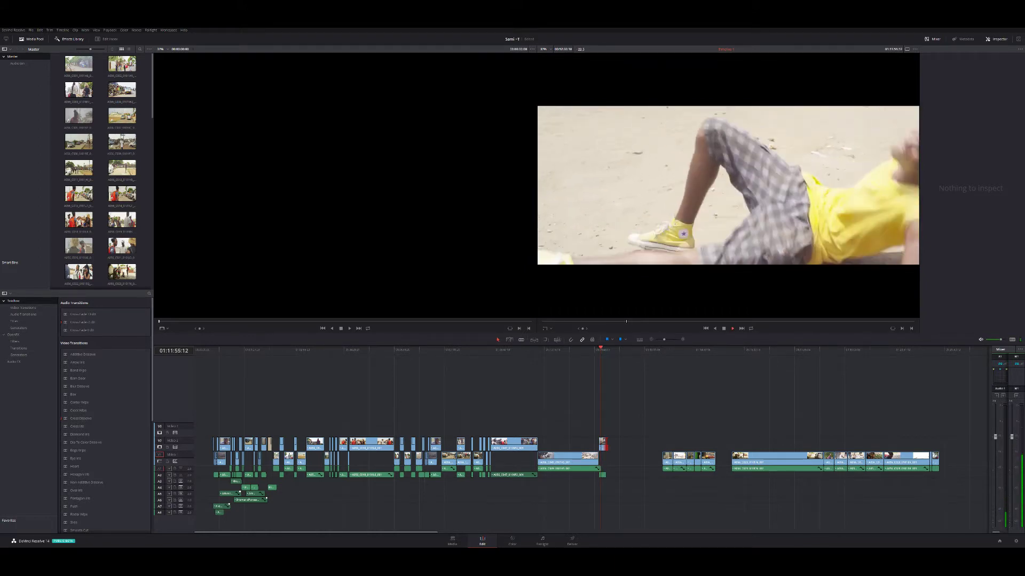
key(space)
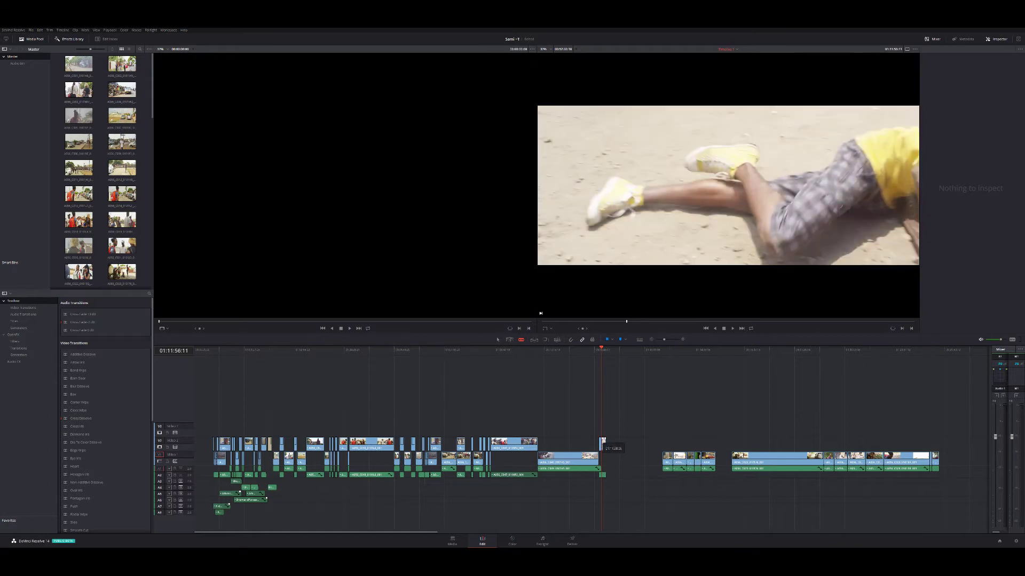
drag(603, 445, 605, 445)
key(space)
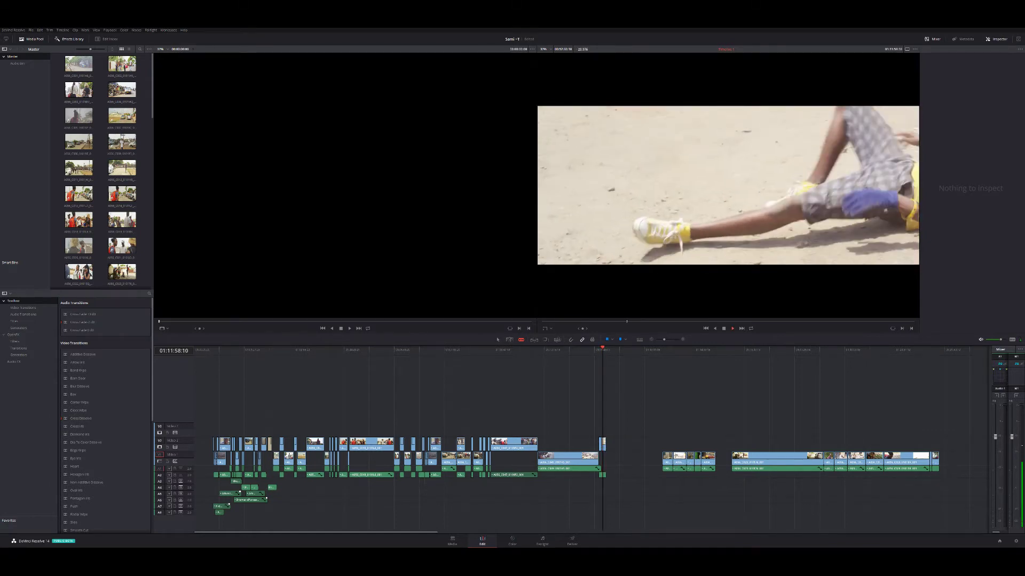
key(space)
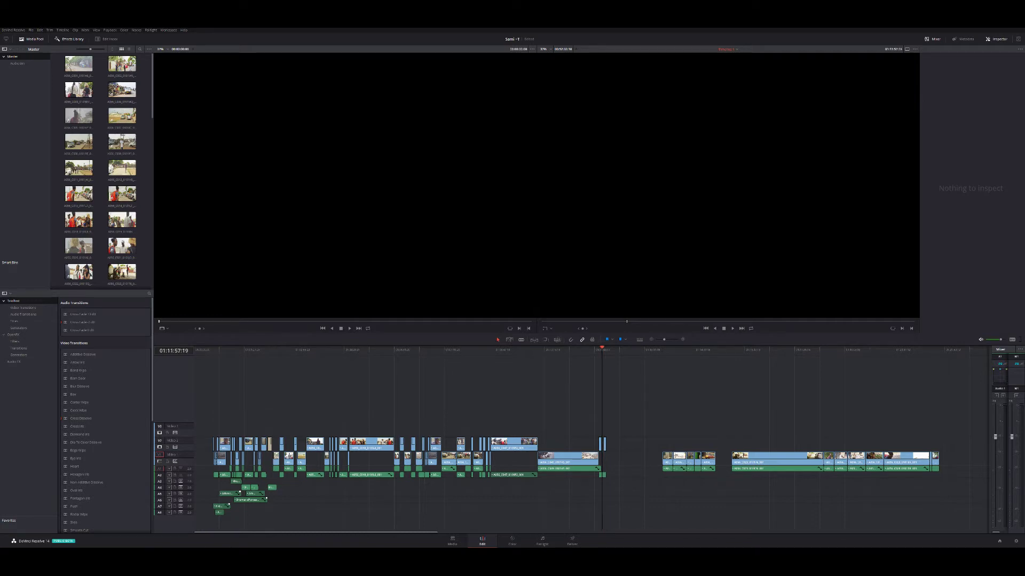
key(ctrl+equal)
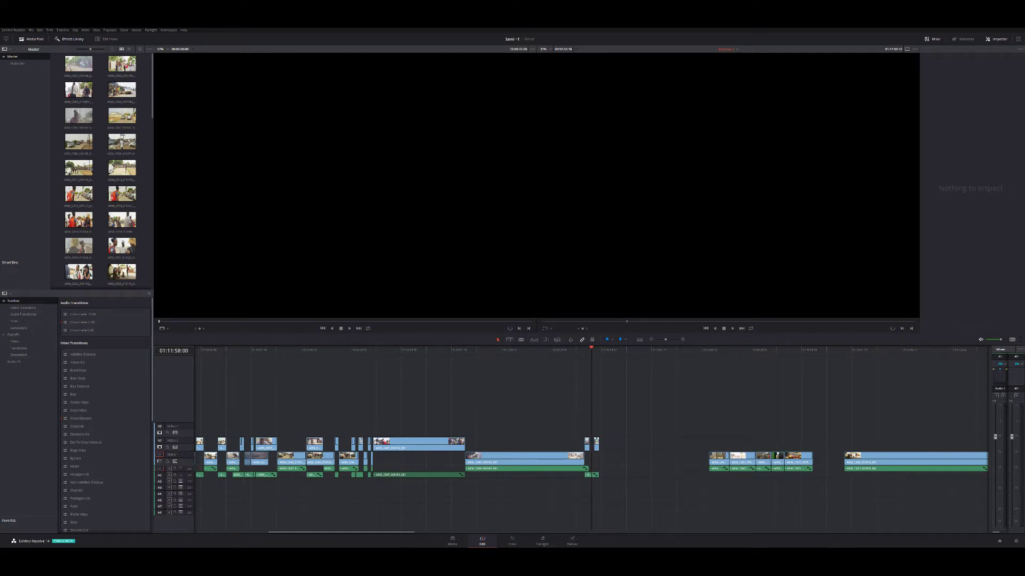
click(597, 443)
drag(596, 444, 590, 443)
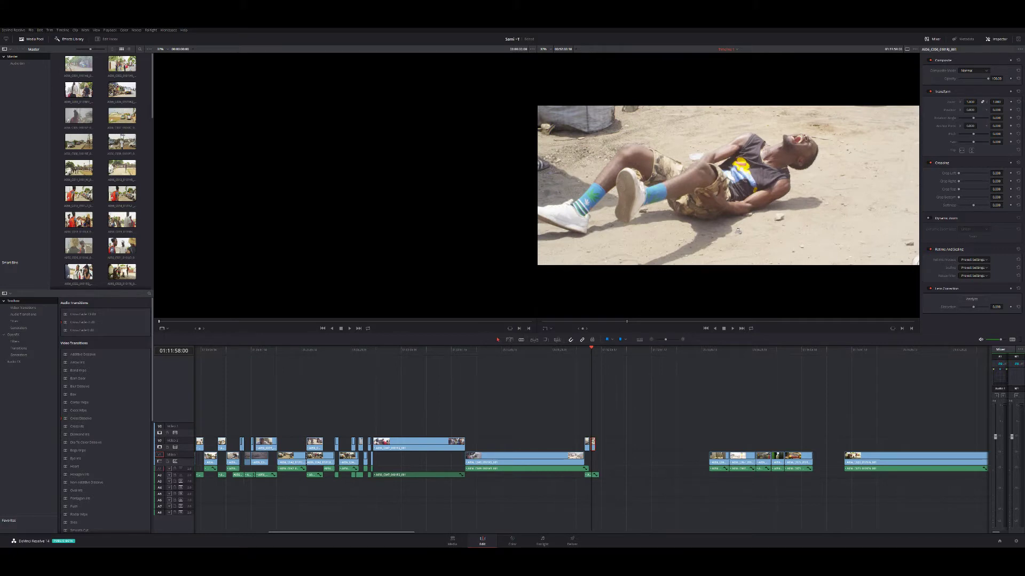
drag(591, 444, 591, 456)
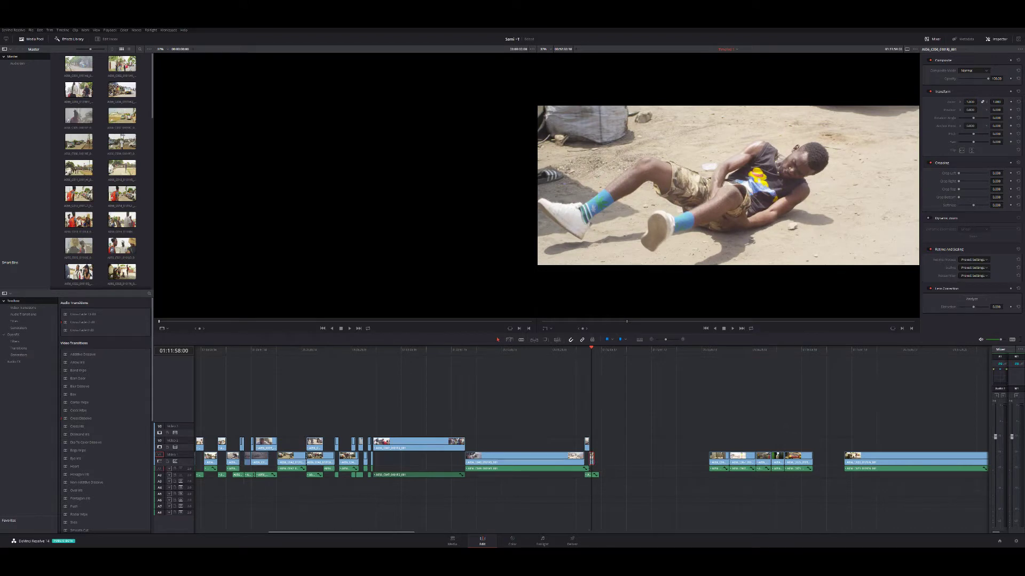
key(Up)
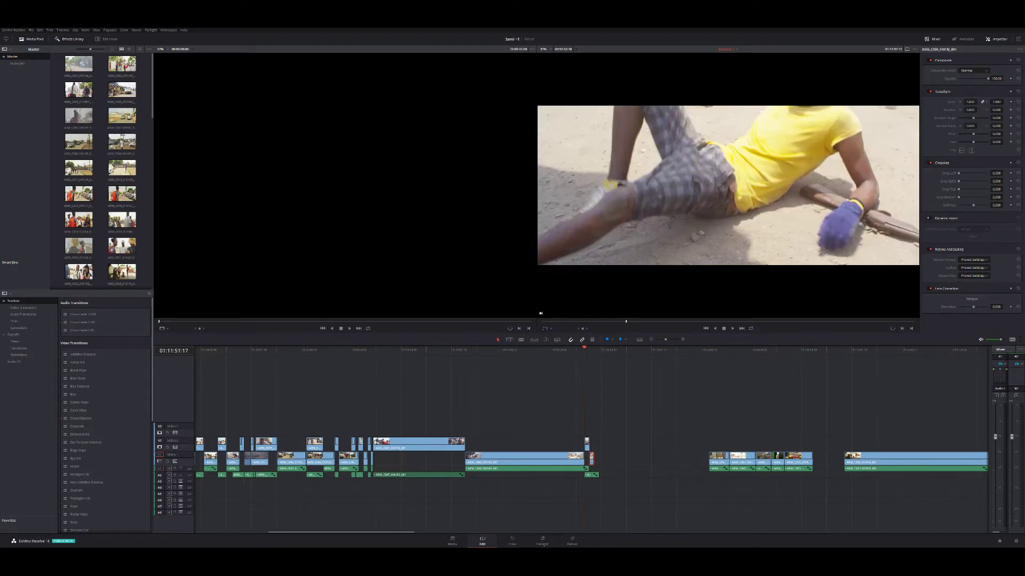
key(space)
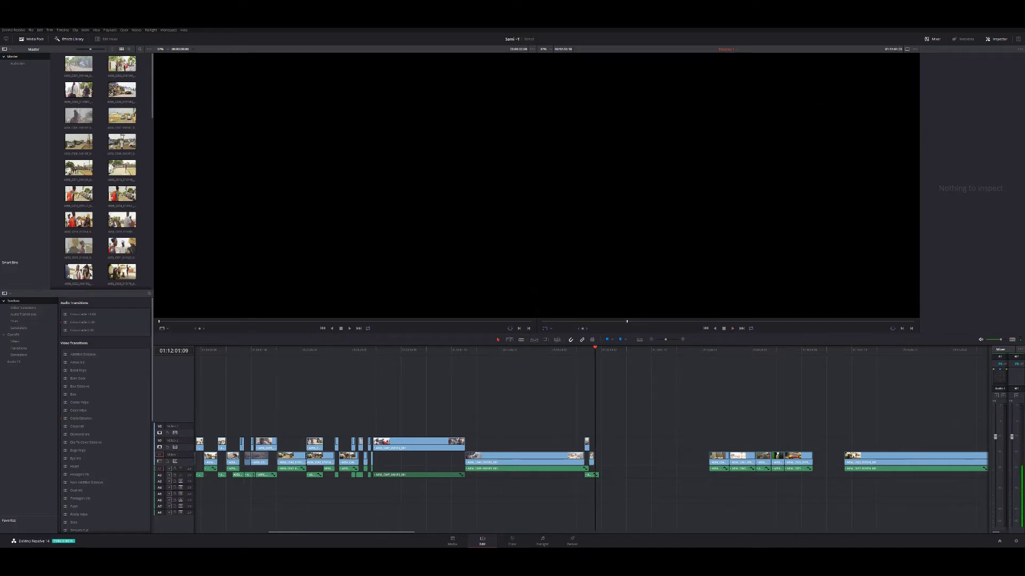
key(space)
Trim the short clip's right edge back so it ends at 01:12:01:10
click(587, 444)
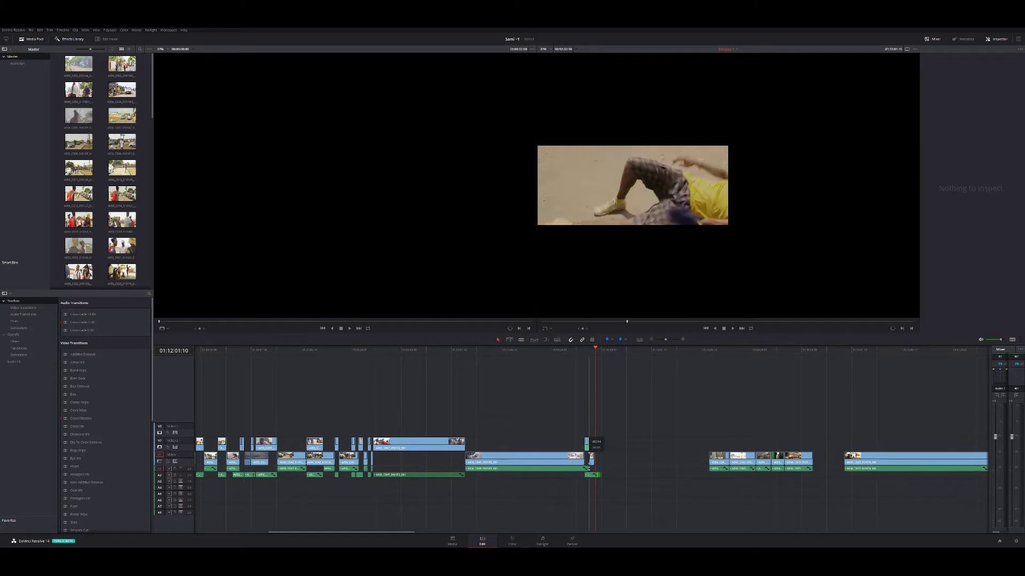
click(648, 470)
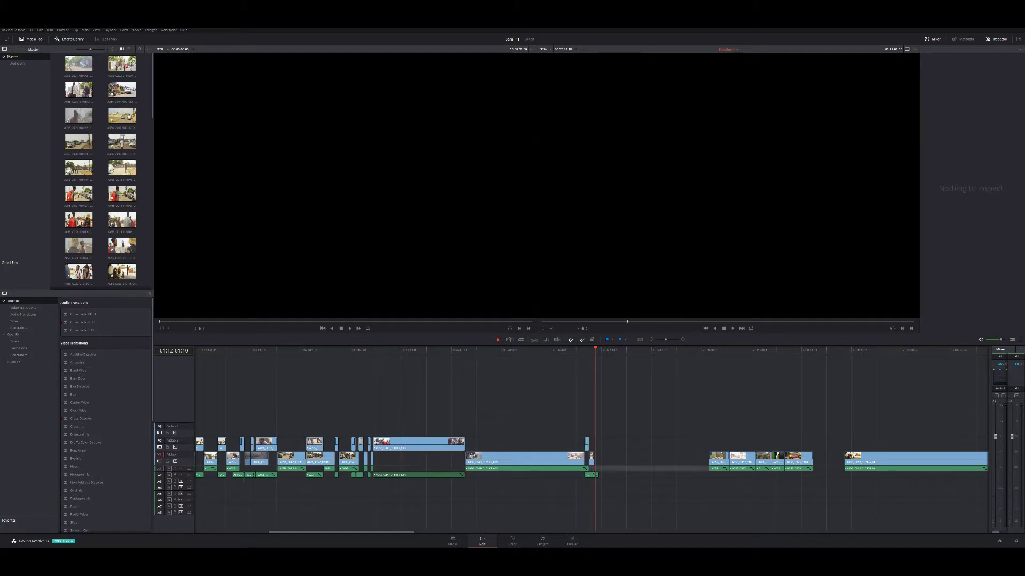
drag(598, 474, 594, 473)
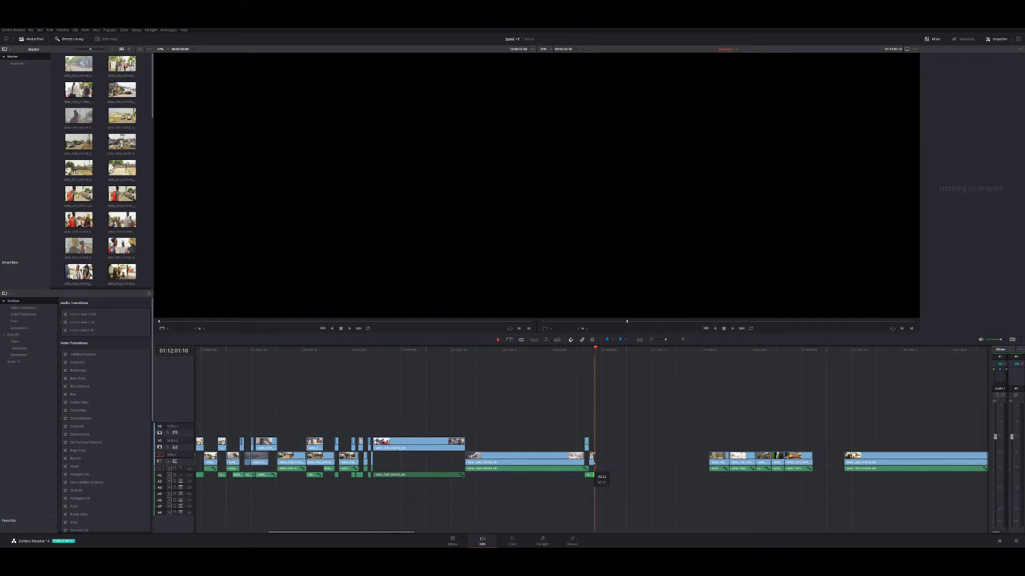
click(603, 444)
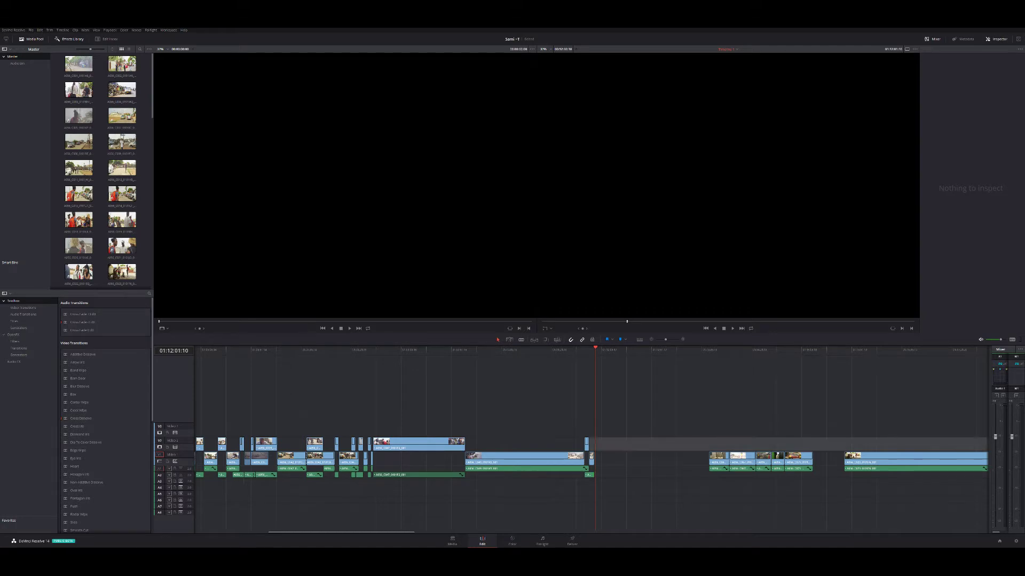
Play through the later street-chase clips, then zoom the timeline out
click(715, 350)
key(space)
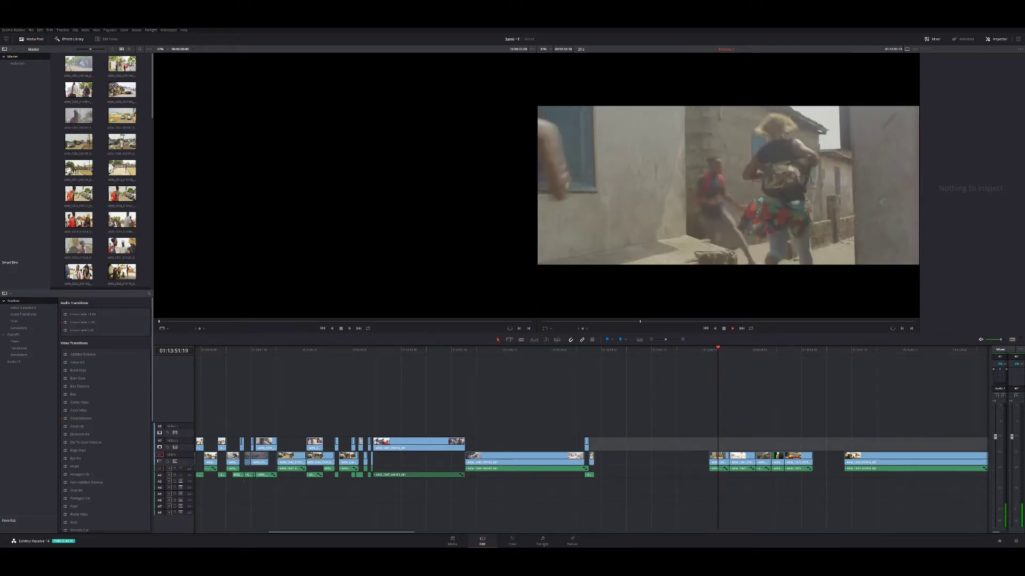
key(space)
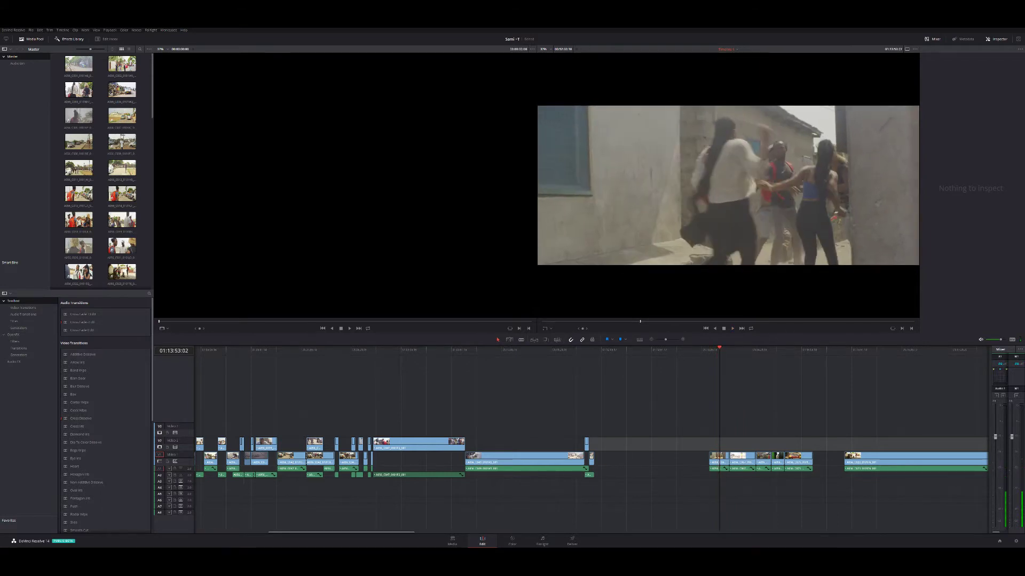
key(Down)
key(space)
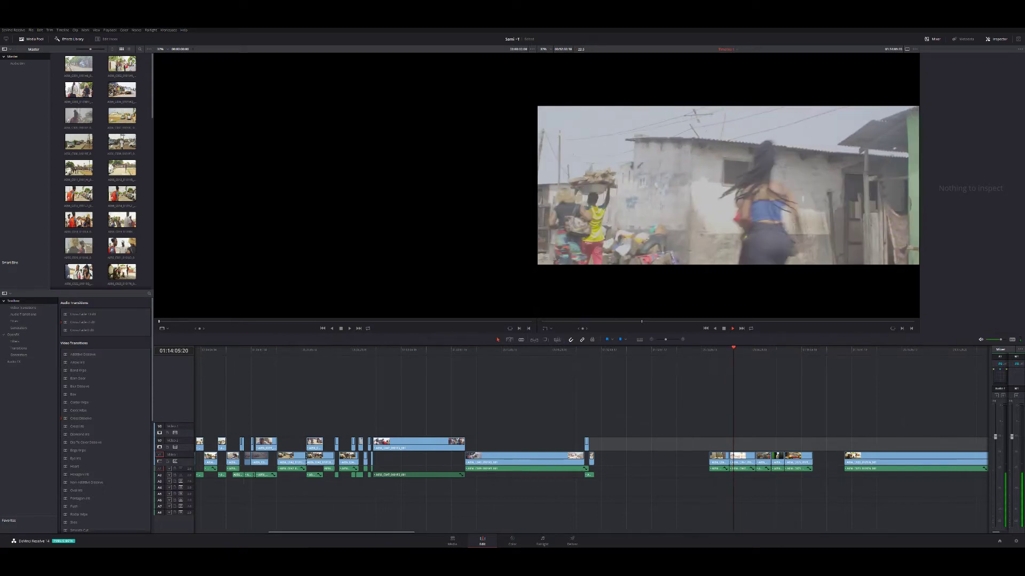
key(space)
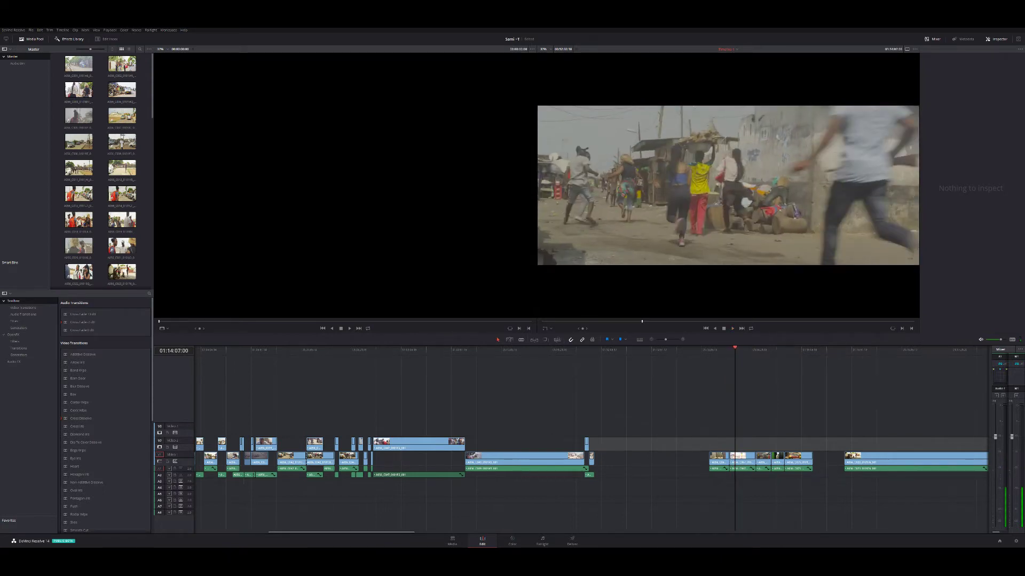
click(762, 349)
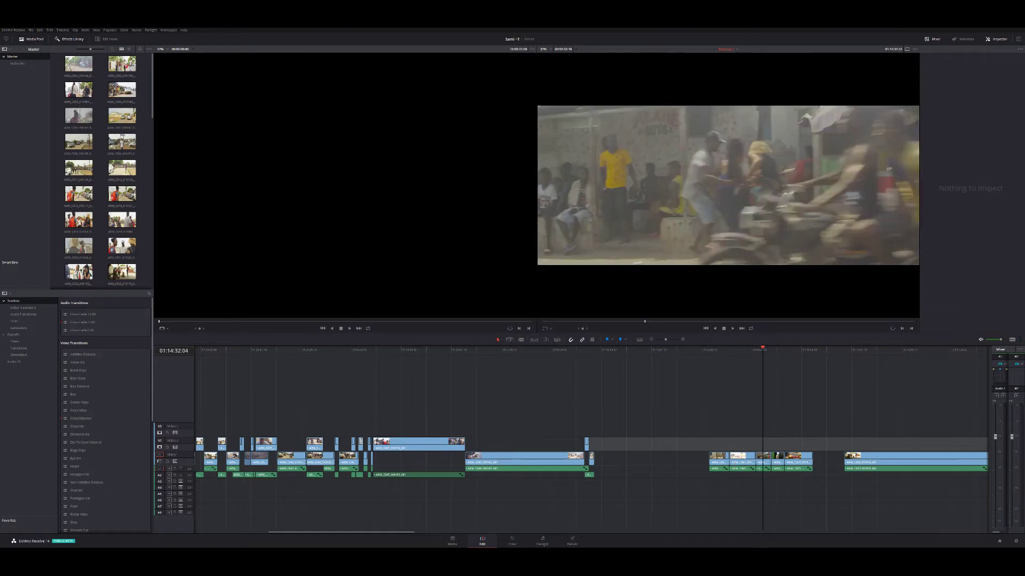
key(ctrl+minus)
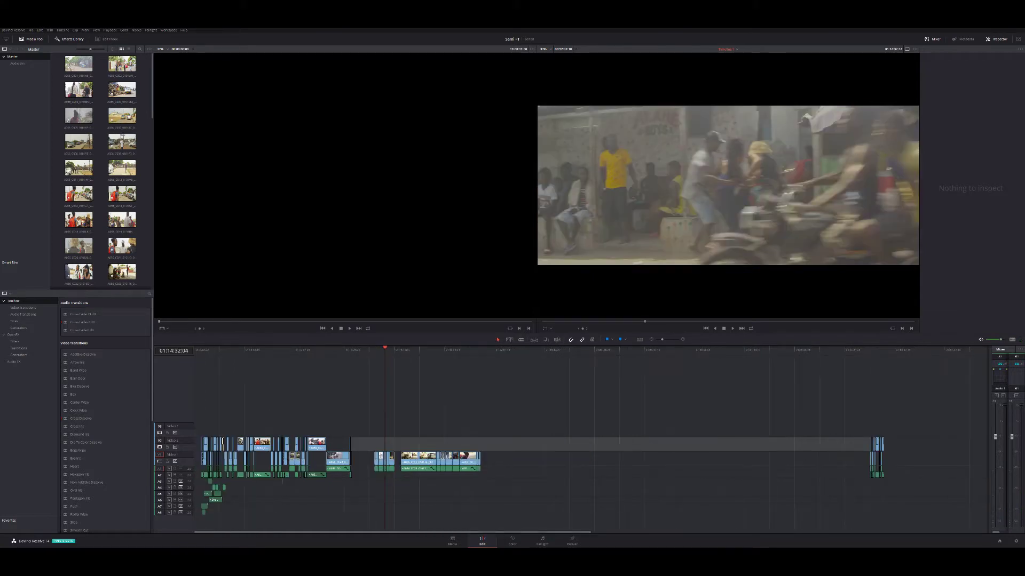
Shift the clips under the playhead later, then move a middle-group clip up to V3 and right
key(shift+v)
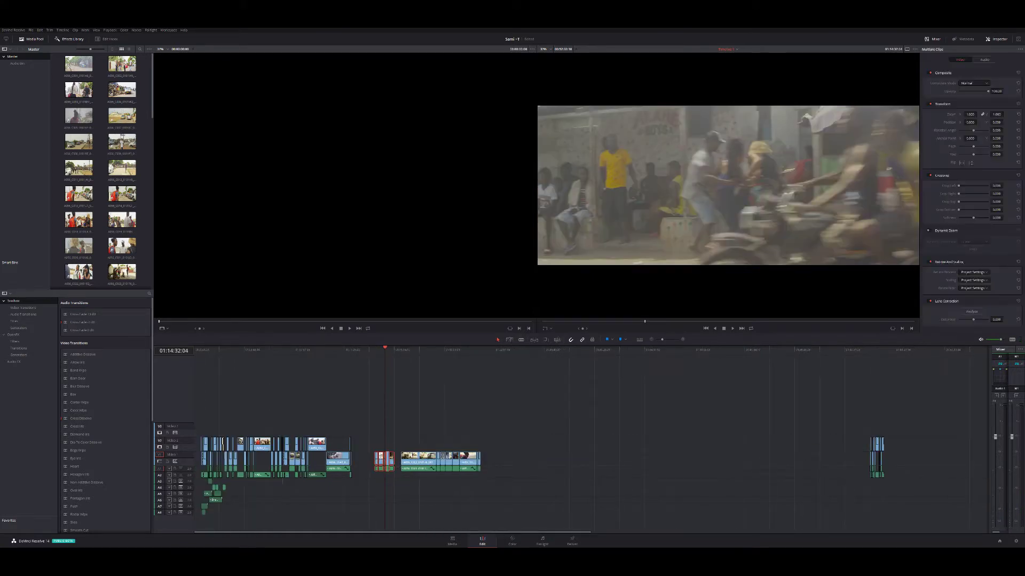
mouse_move(384, 460)
mouse_down()
mouse_move(520, 469)
mouse_move(510, 469)
mouse_up()
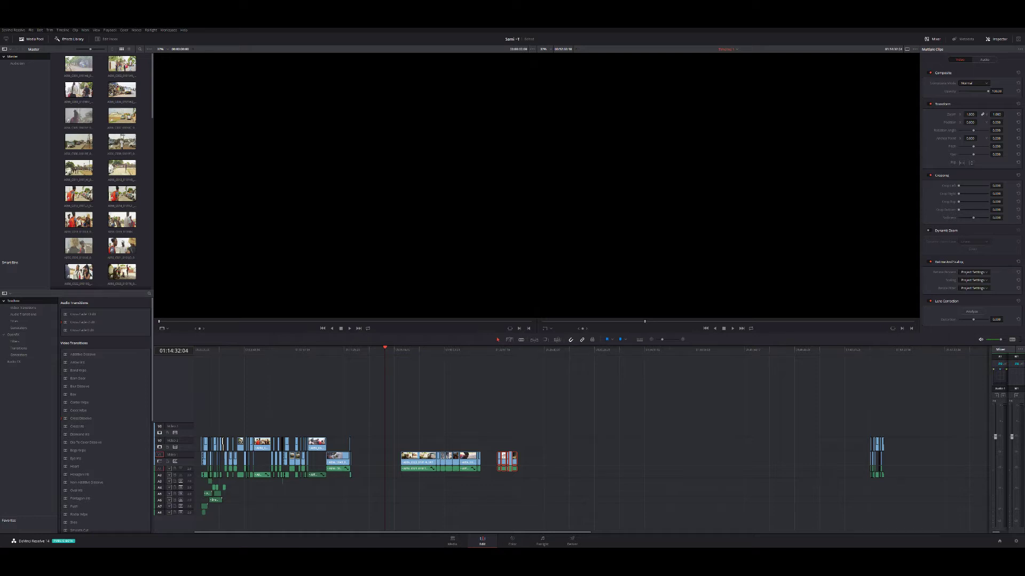
key(ctrl+shift+a)
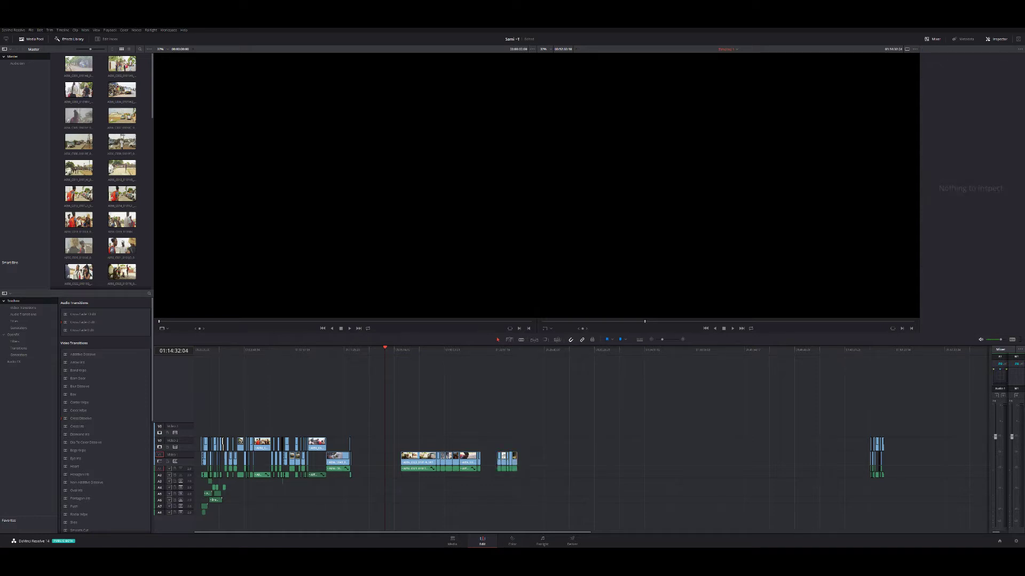
mouse_move(419, 459)
mouse_down()
mouse_move(447, 430)
mouse_move(547, 463)
mouse_up()
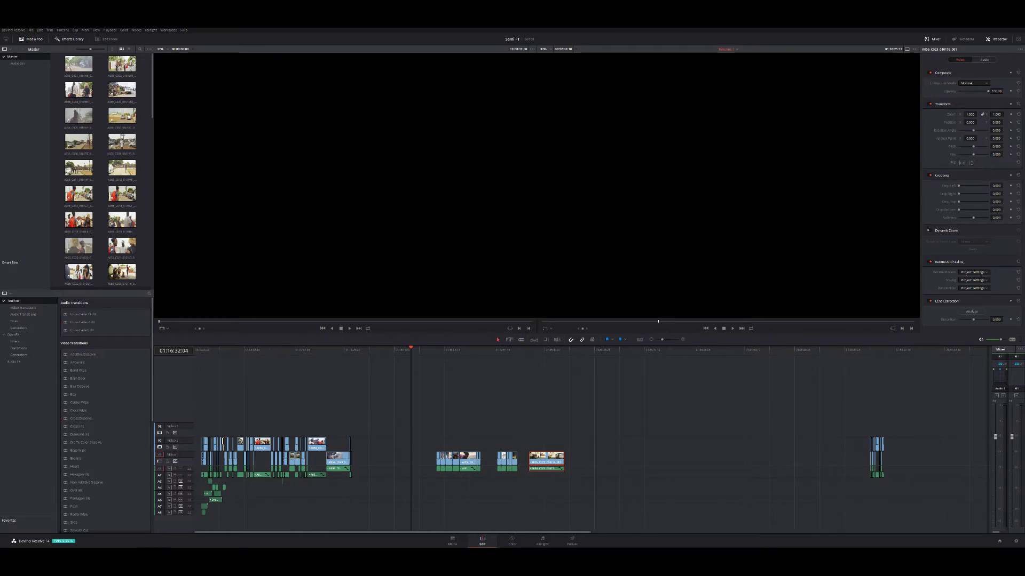
key(Up)
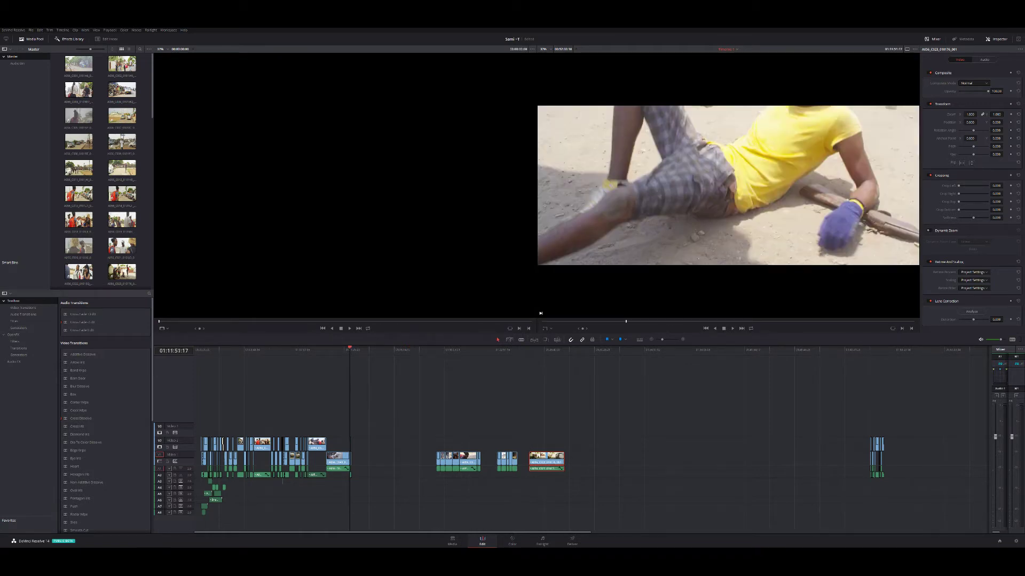
key(Down)
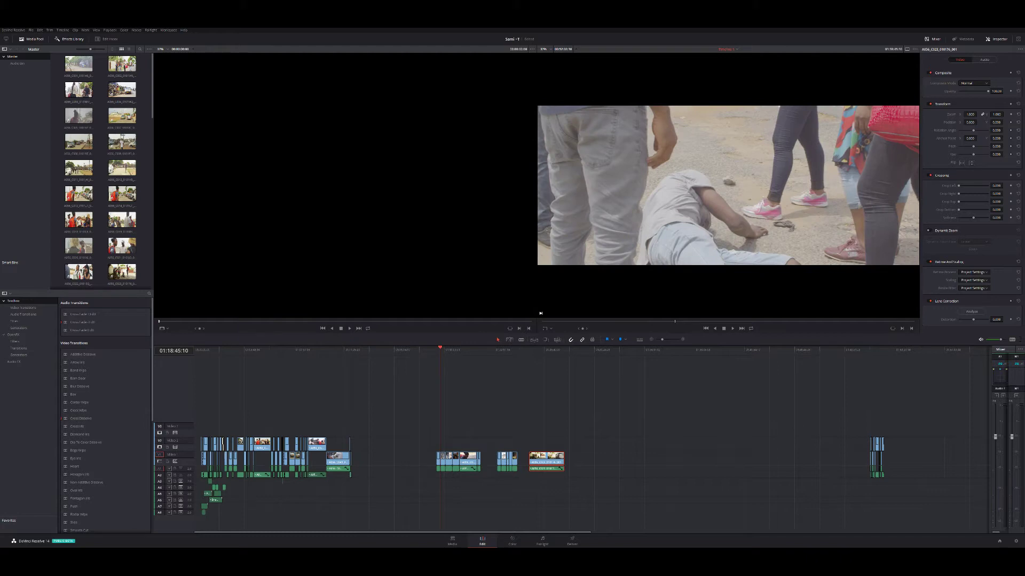
key(Down)
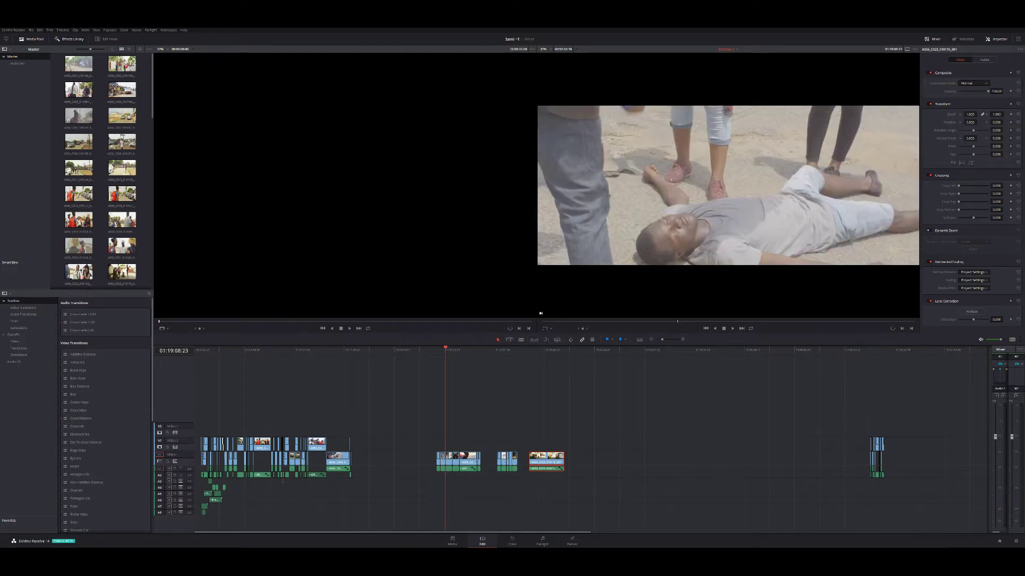
key(Down)
key(Down)
key(Down)
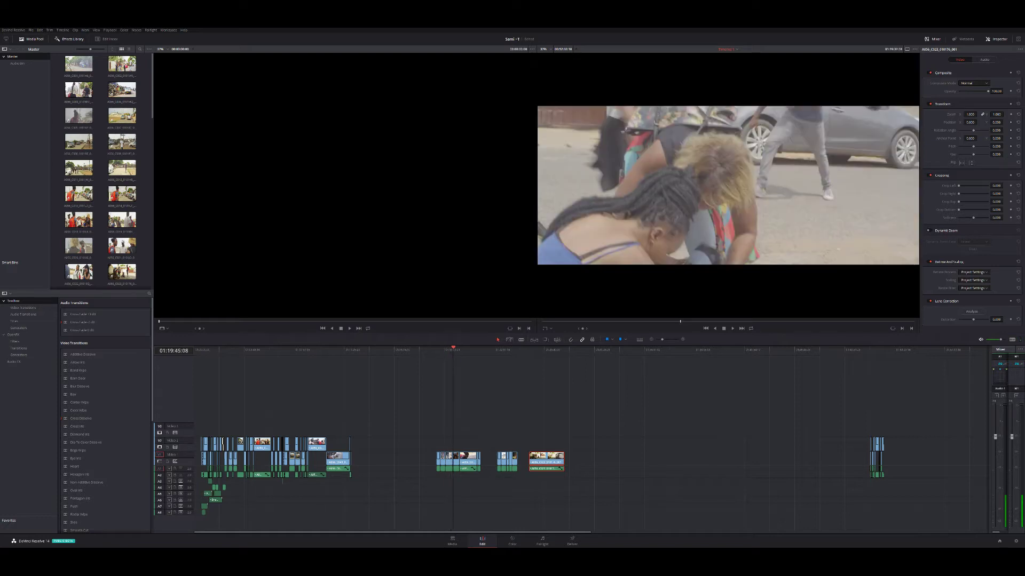
key(Down)
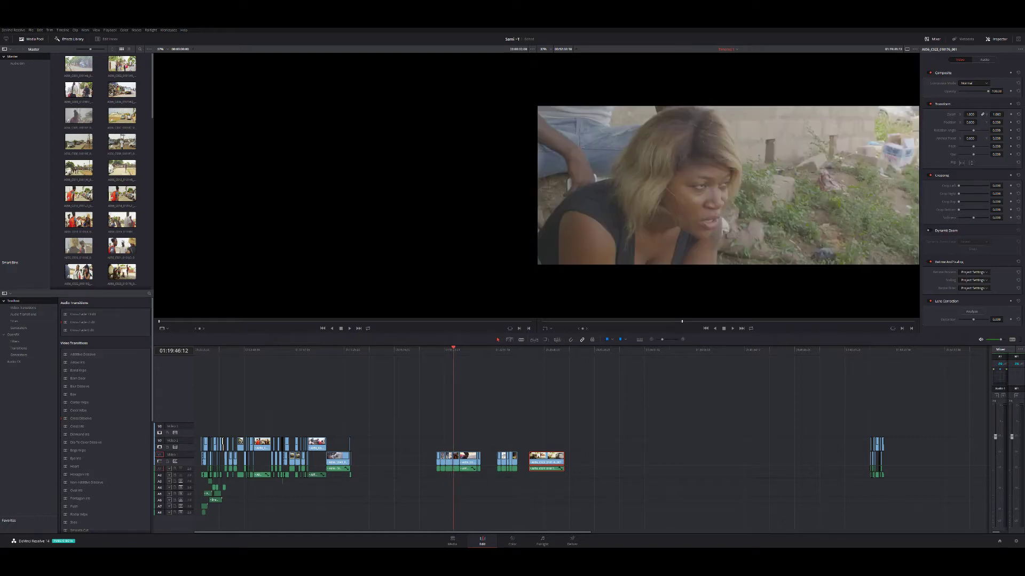
key(Down)
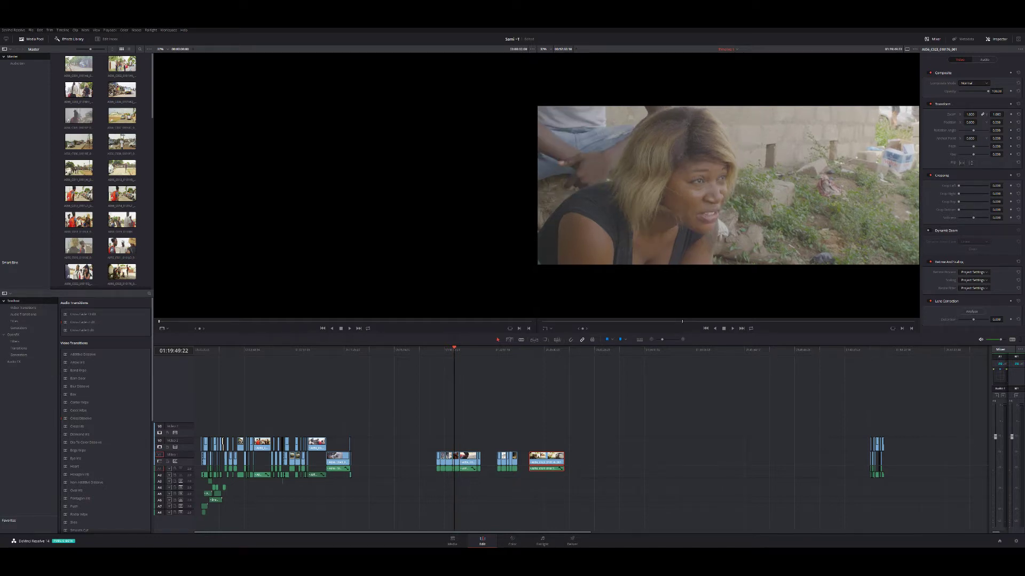
key(Down)
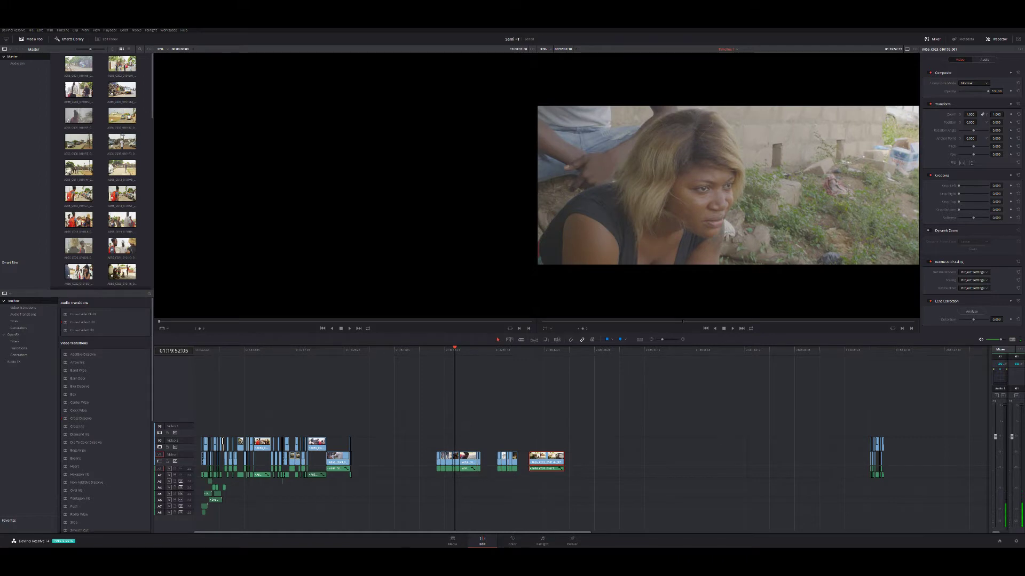
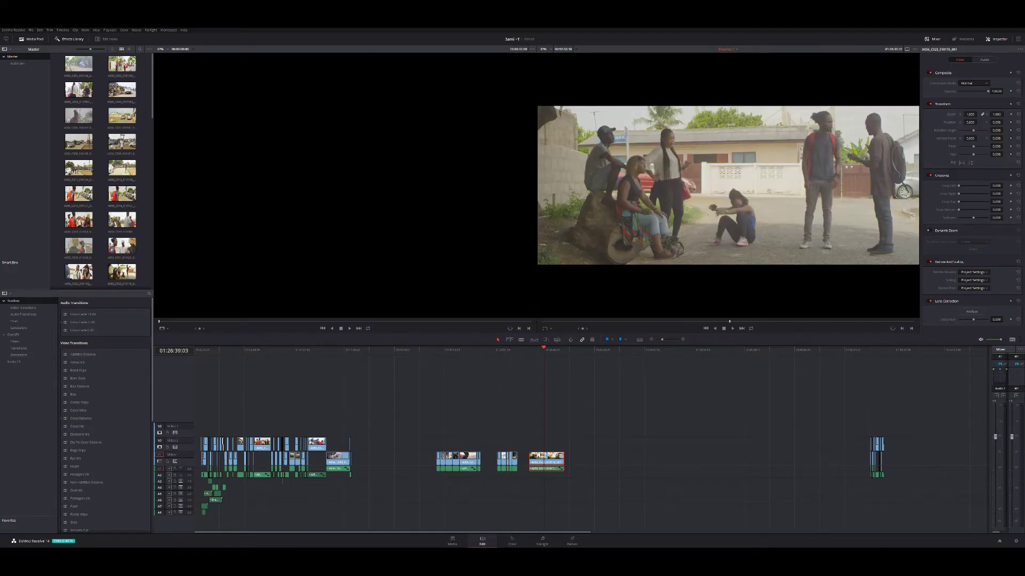
Drag the far-right clip group left toward the edit and zoom in around 01:12:50:17
mouse_move(877, 451)
mouse_down()
mouse_move(496, 408)
mouse_move(397, 454)
mouse_up()
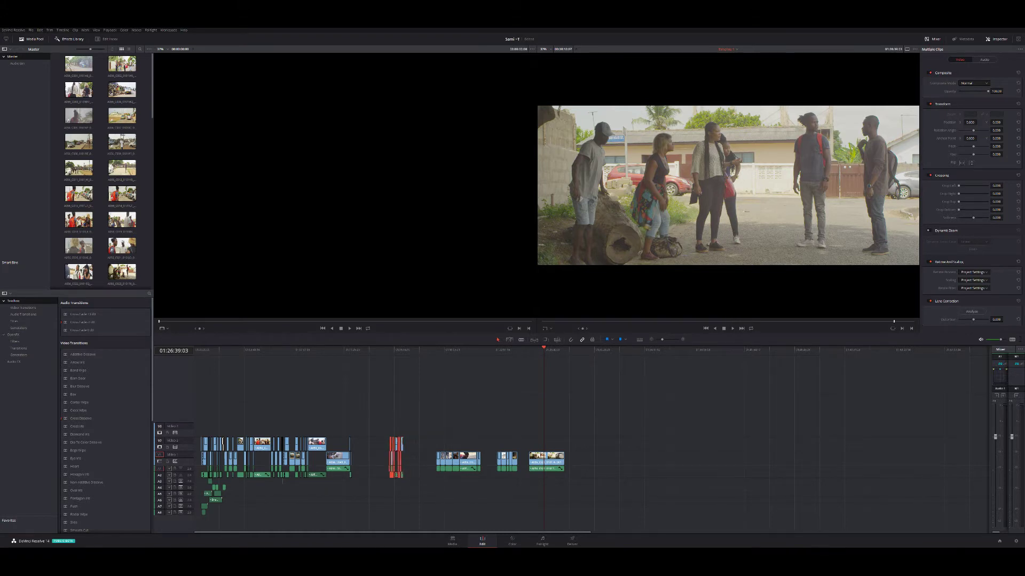
key(ctrl+minus)
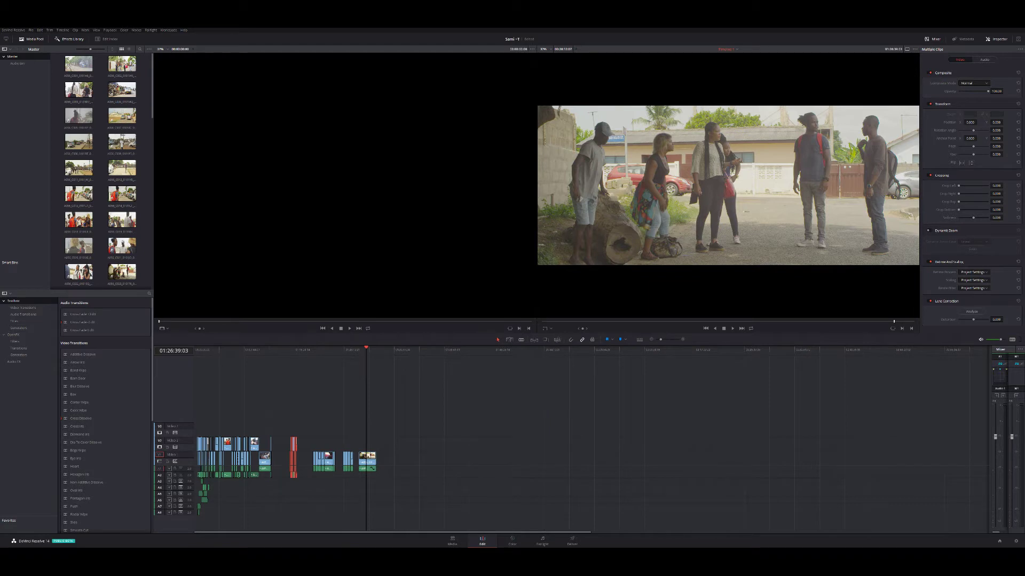
click(277, 350)
key(ctrl+equal)
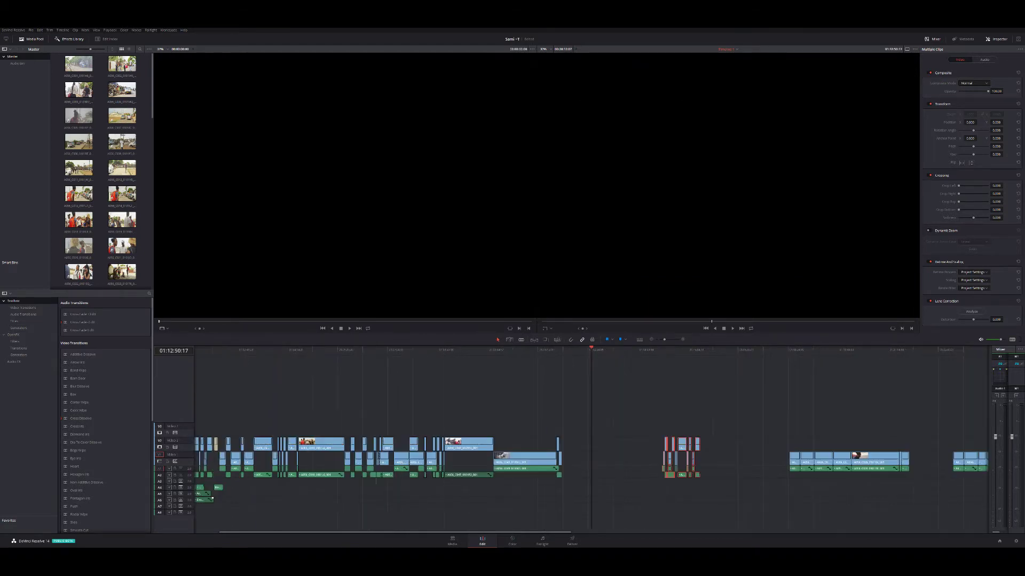
key(ctrl+shift+a)
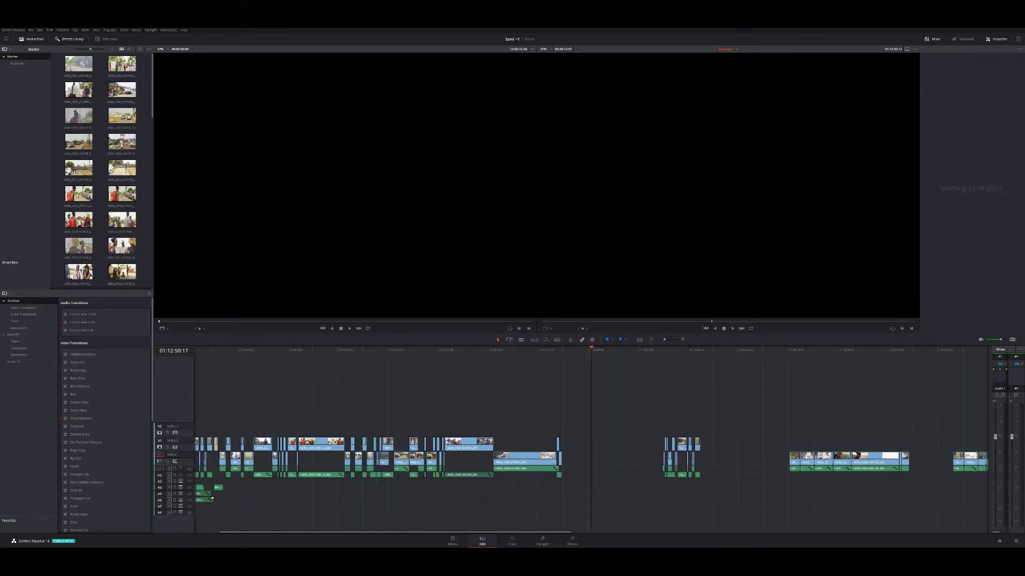
Jump between neighbouring edit points and play from the start of the next clip
key(Up)
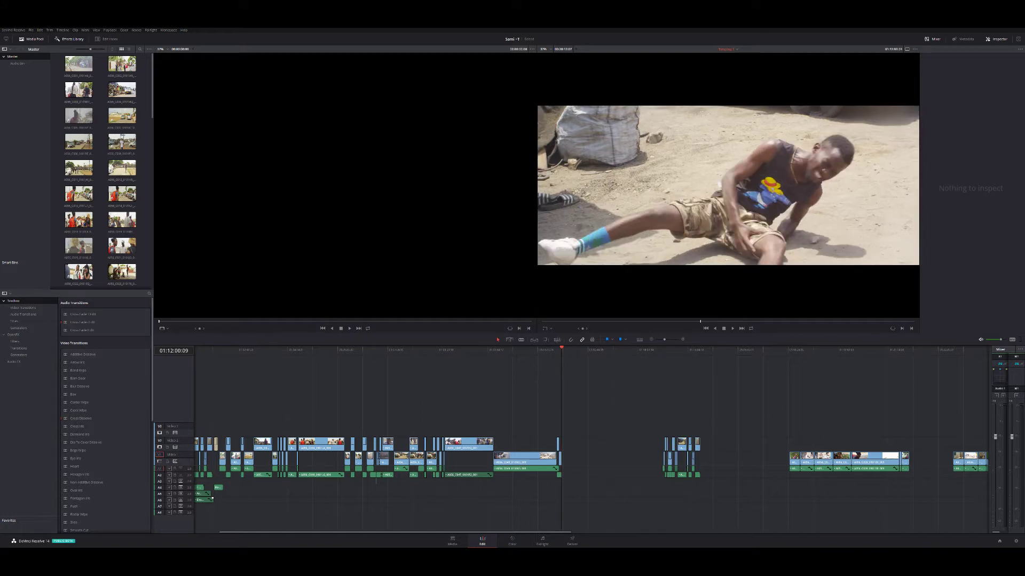
key(Down)
key(space)
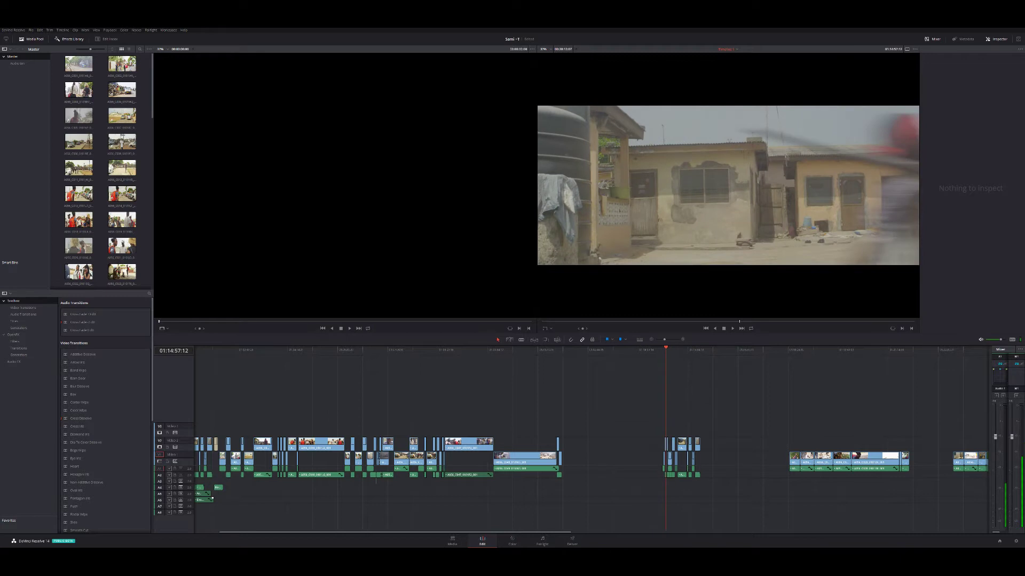
Ripple-delete the empty V1 gap, undo it, then reselect and deselect the gap
click(612, 458)
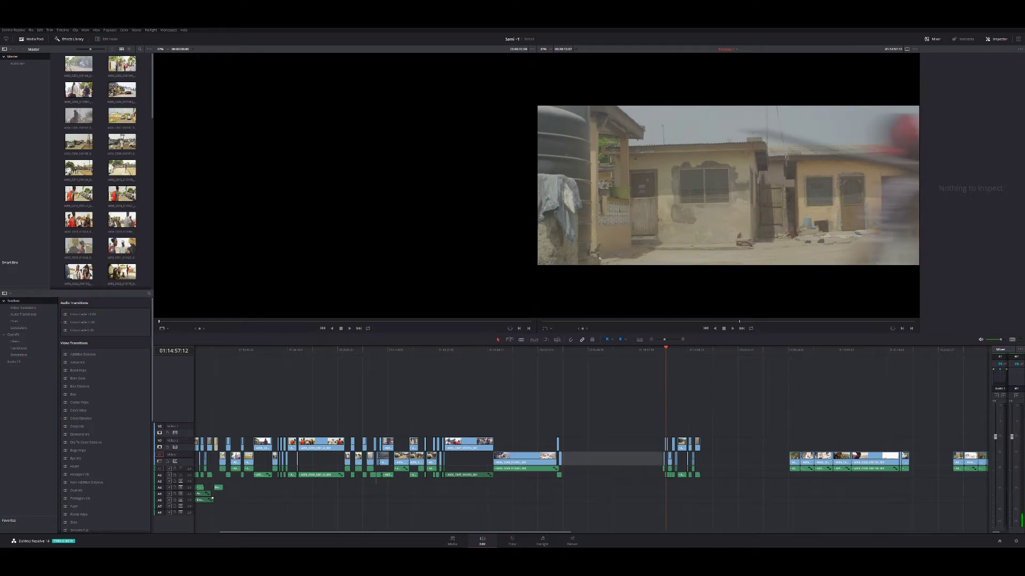
key(Delete)
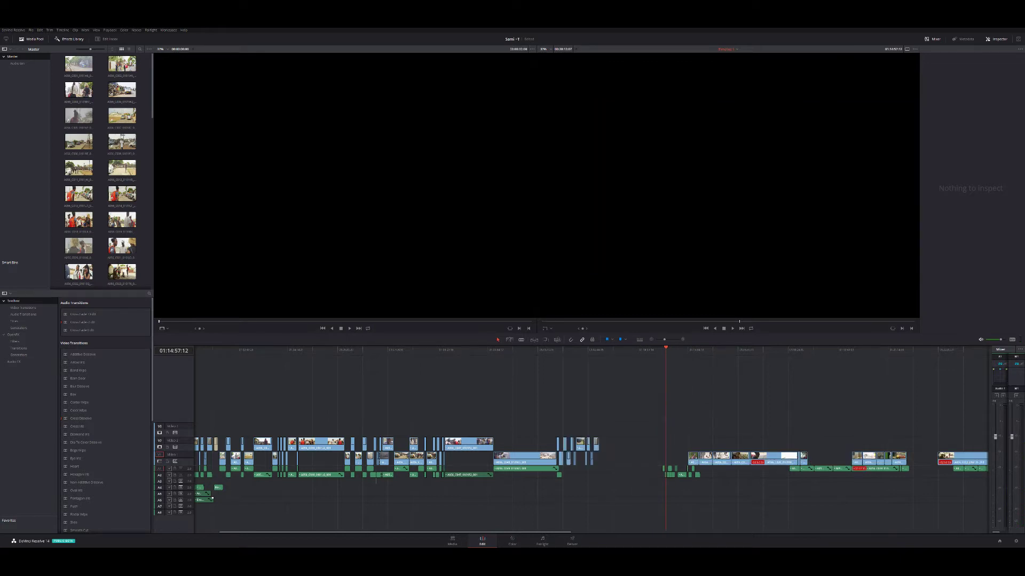
key(ctrl+z)
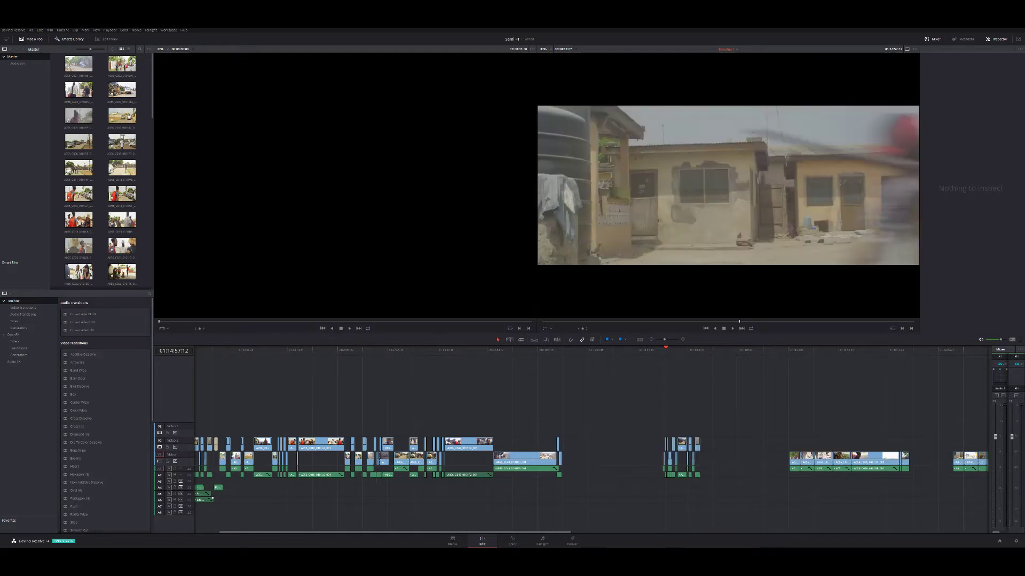
click(611, 443)
click(612, 458)
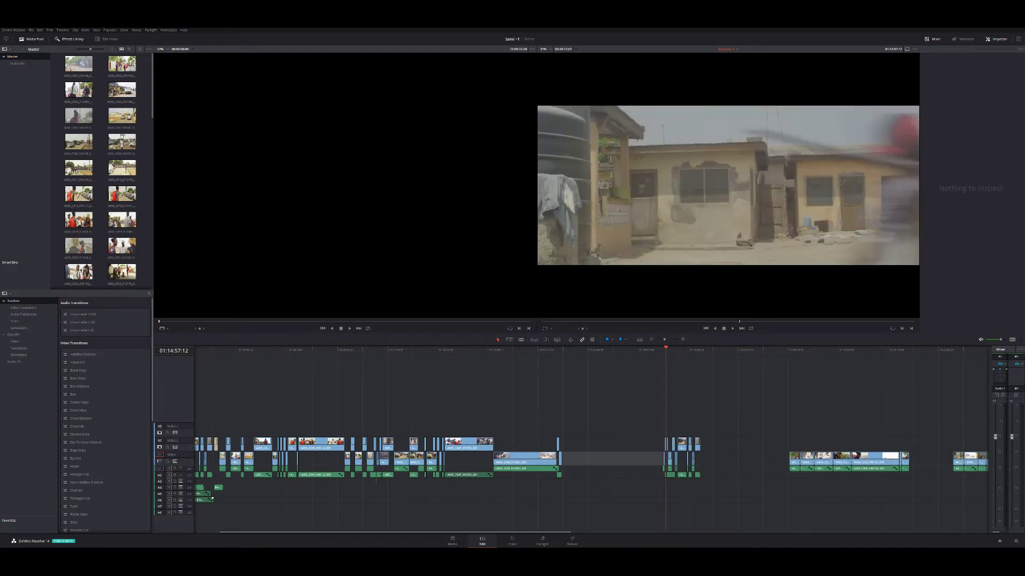
key(Escape)
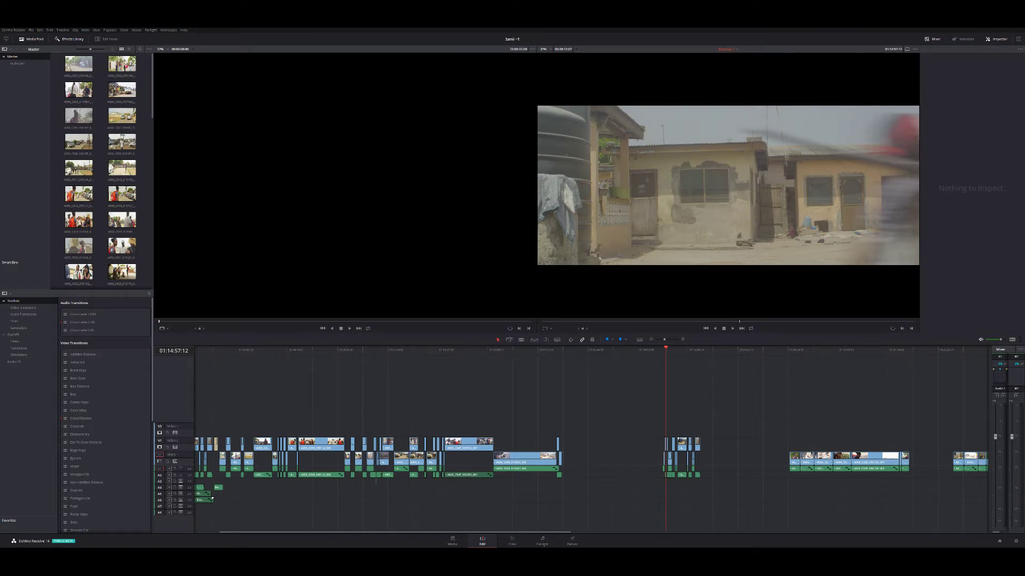
Slide the clip group left to close the gap, nudging it slightly further after zooming in
drag(682, 444, 587, 444)
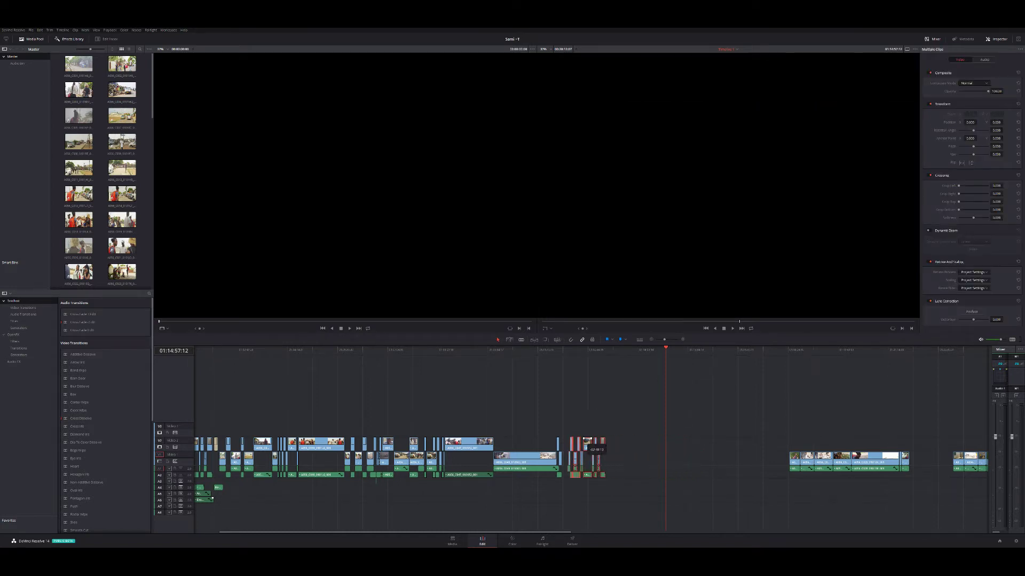
click(561, 349)
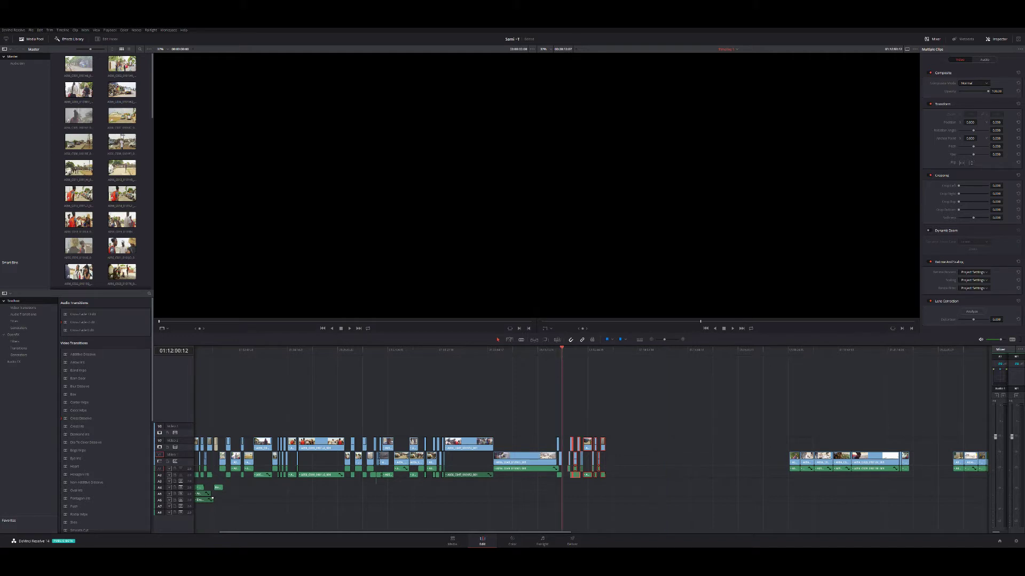
key(ctrl+equal)
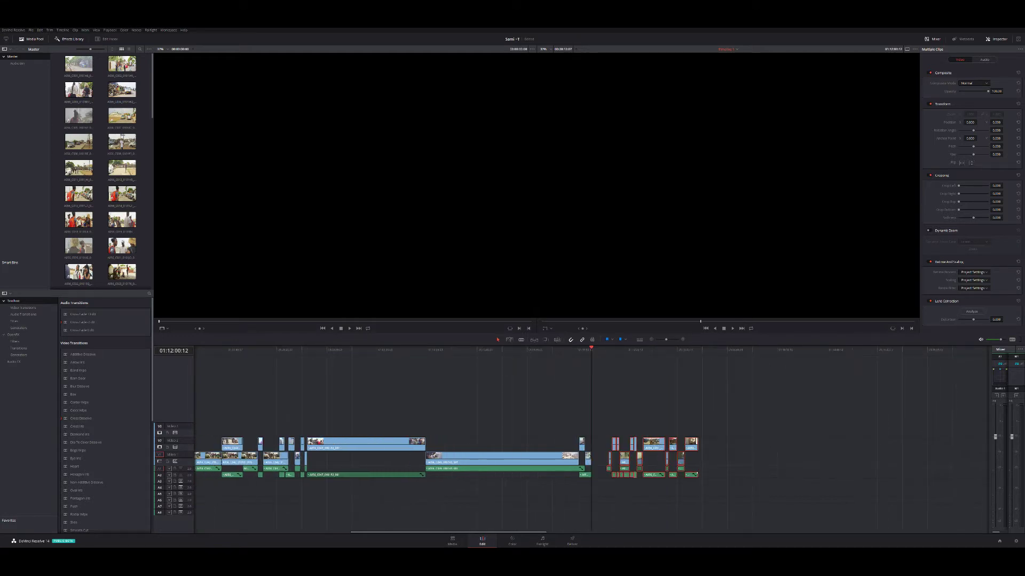
drag(630, 466, 615, 465)
key(ctrl+shift+a)
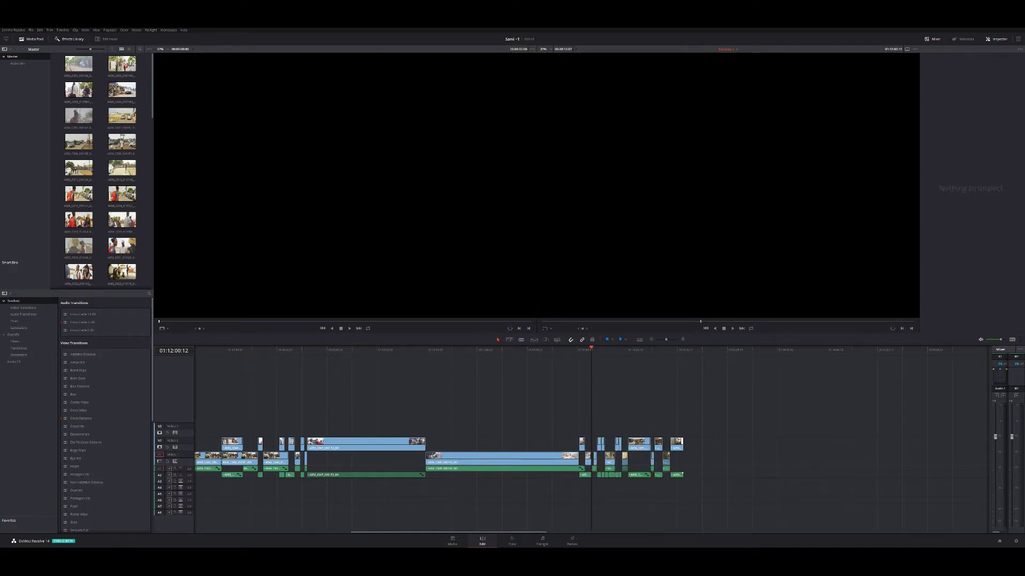
Review the footage with J/K/L and park at 01:11:56:07. Select every clip after that point and slide them left
key(j)
key(j)
key(j)
key(k)
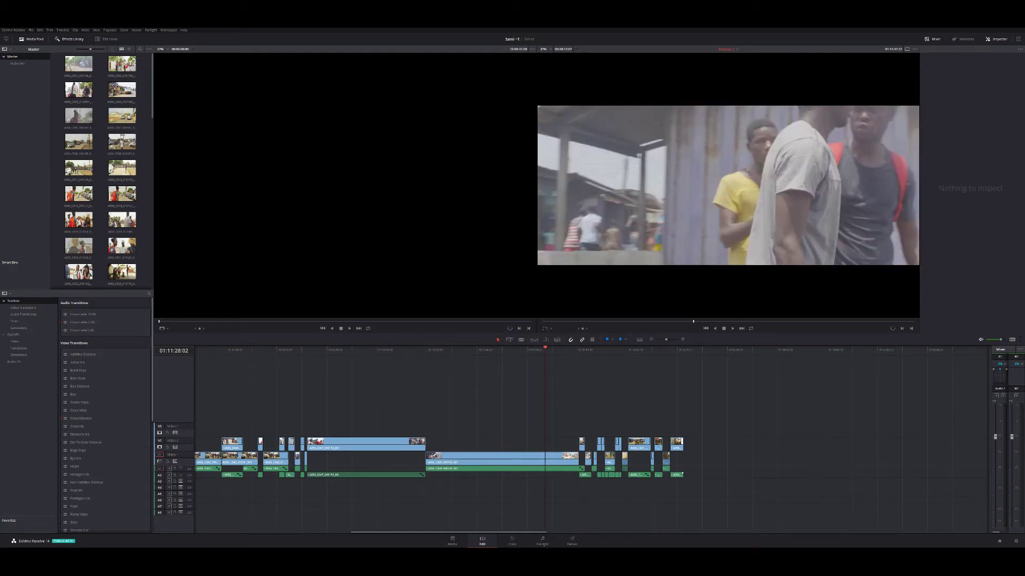
key(l)
key(l)
key(l)
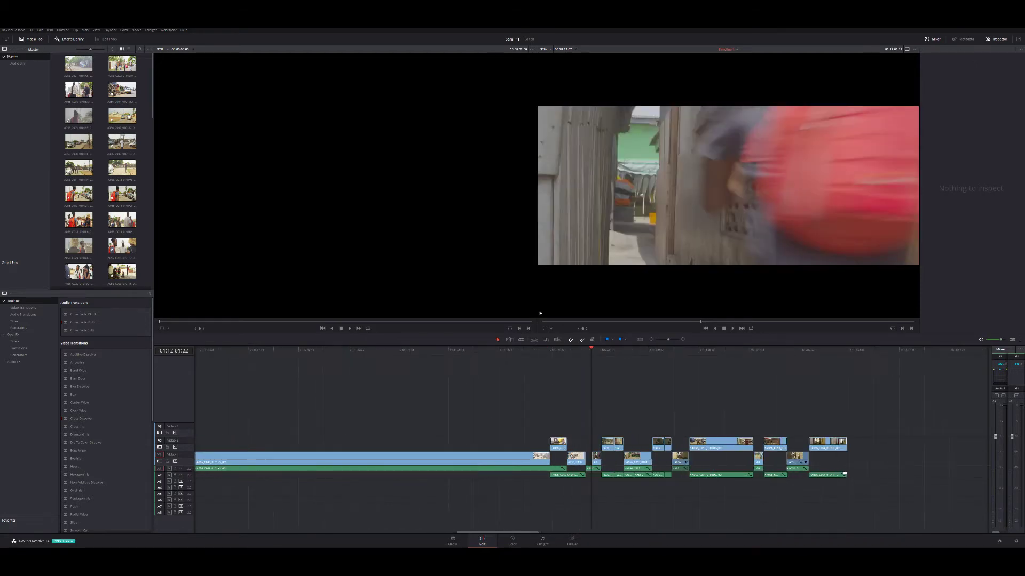
key(k)
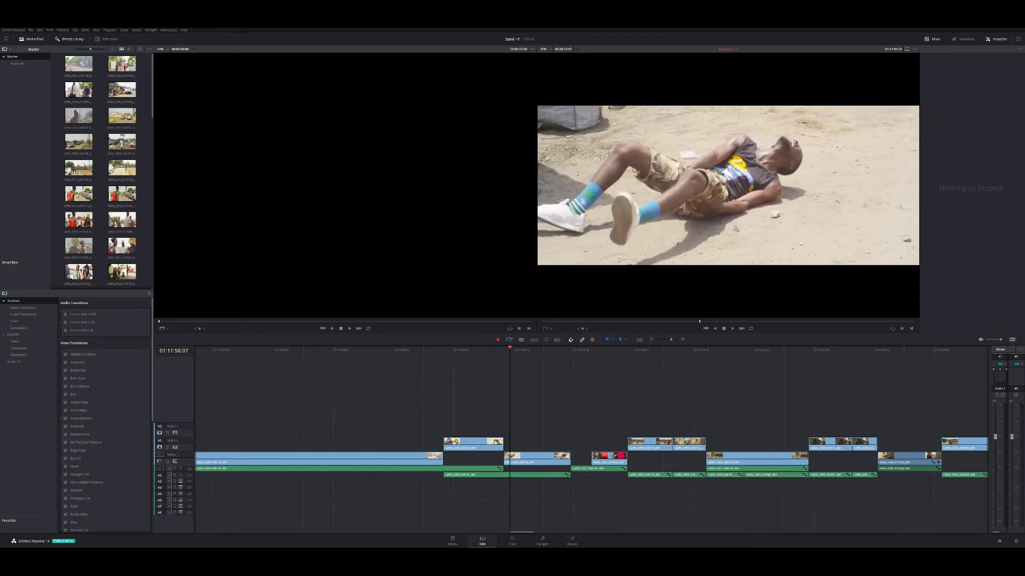
key(y)
drag(613, 469, 595, 469)
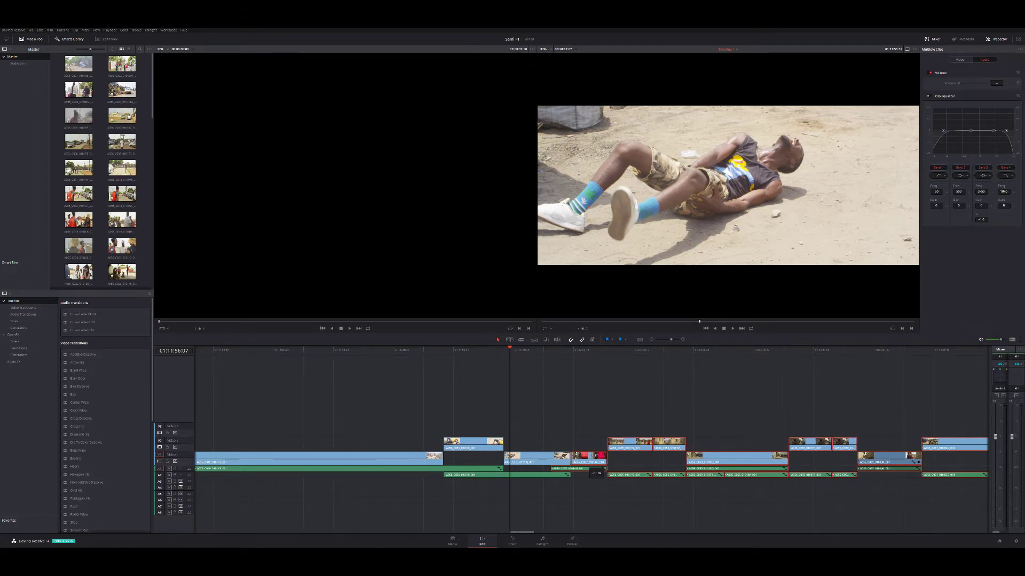
Nudge the later clips slightly left, play through their new join, then zoom out
drag(595, 470, 594, 469)
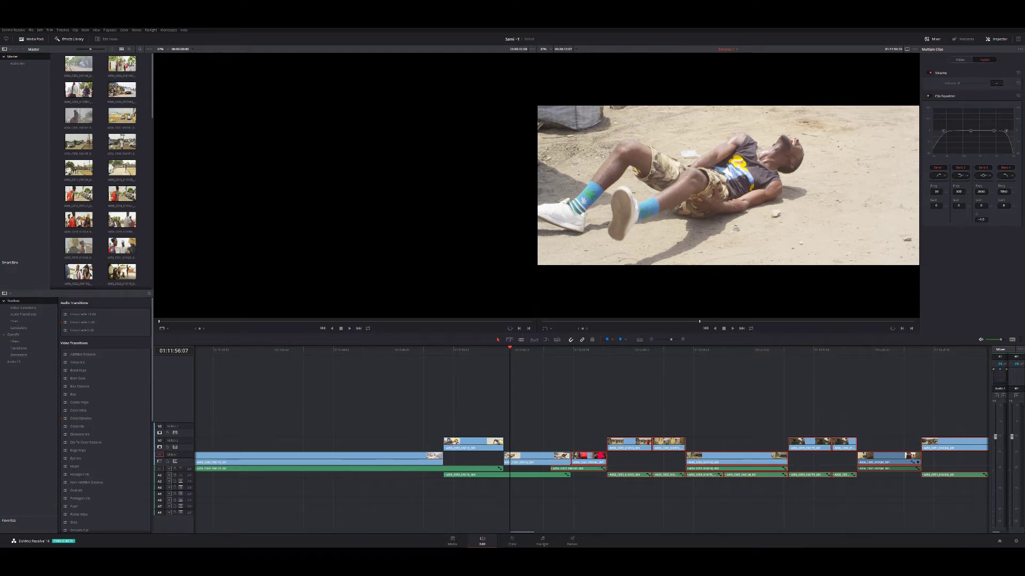
click(563, 349)
click(550, 349)
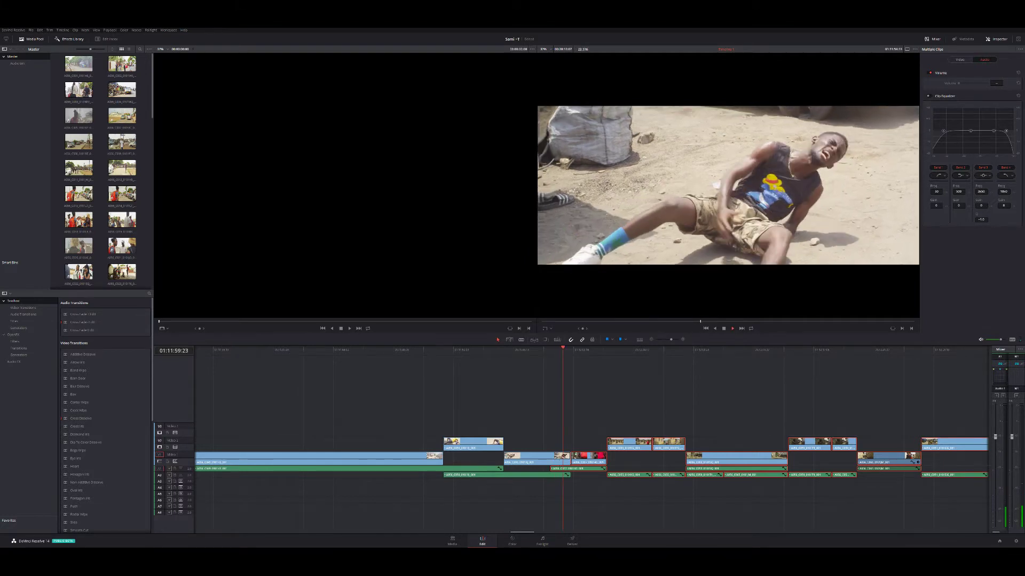
key(space)
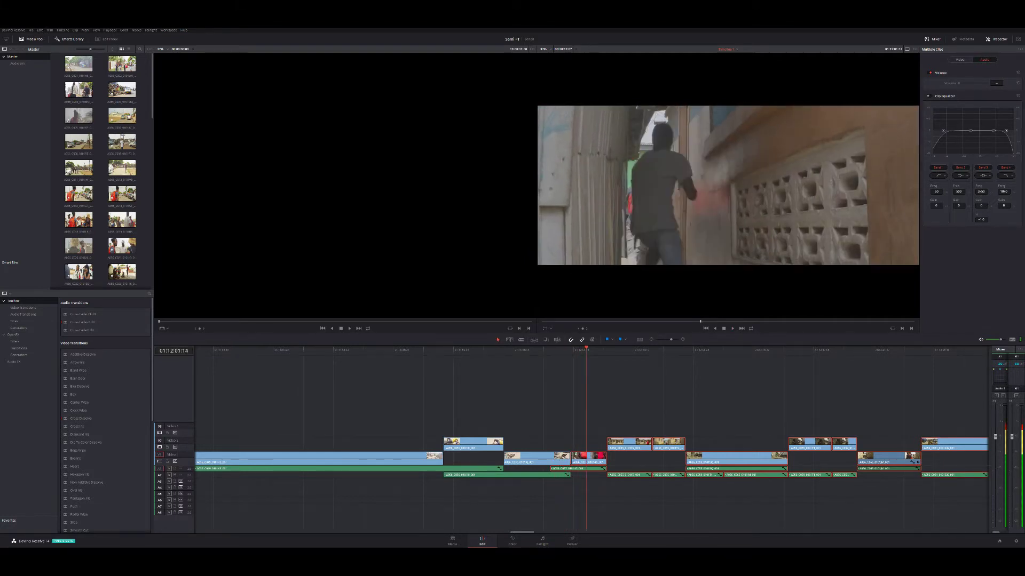
key(ctrl+minus)
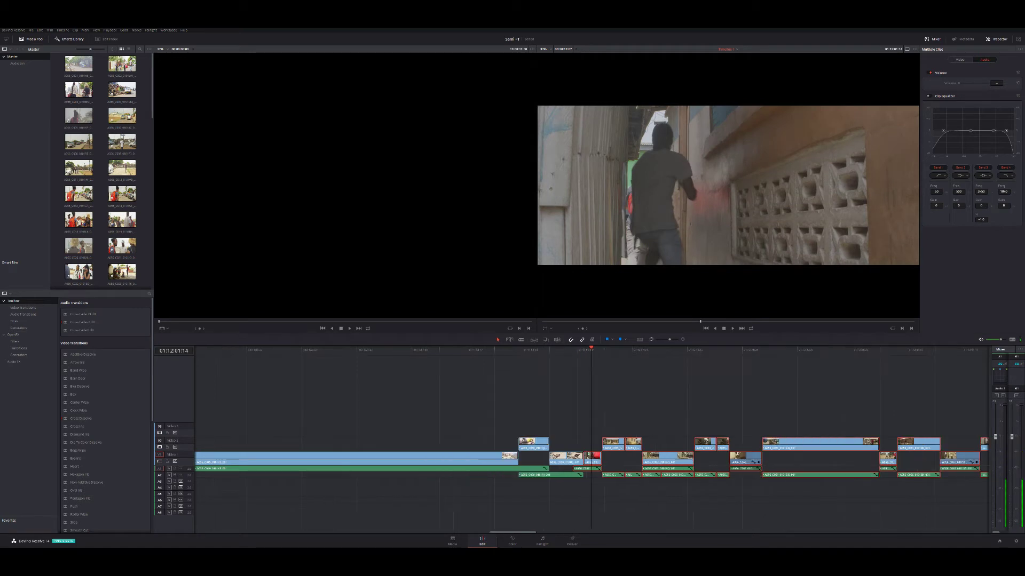
key(ctrl+minus)
key(ctrl+minus)
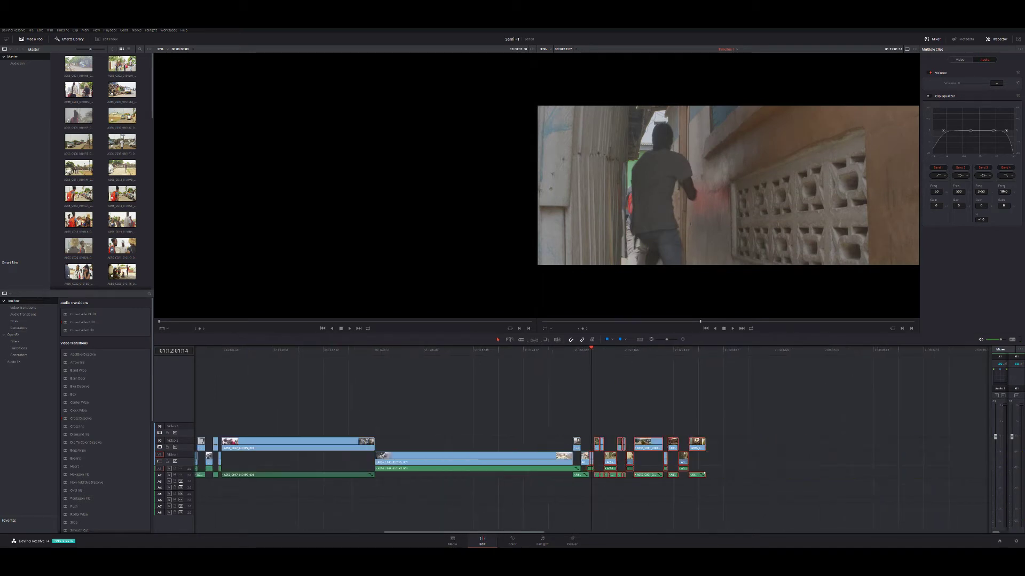
key(ctrl+shift+a)
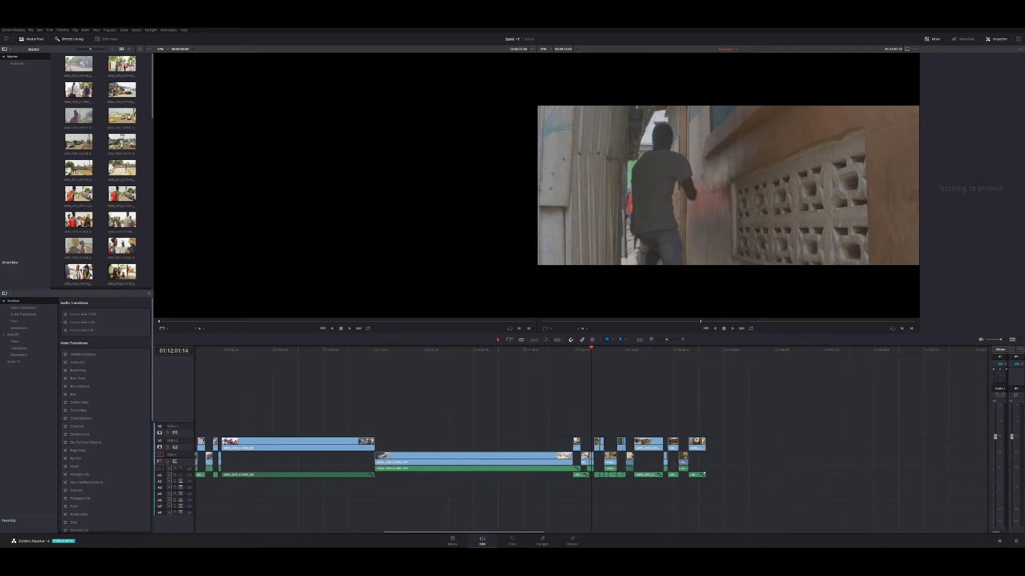
key(ctrl+minus)
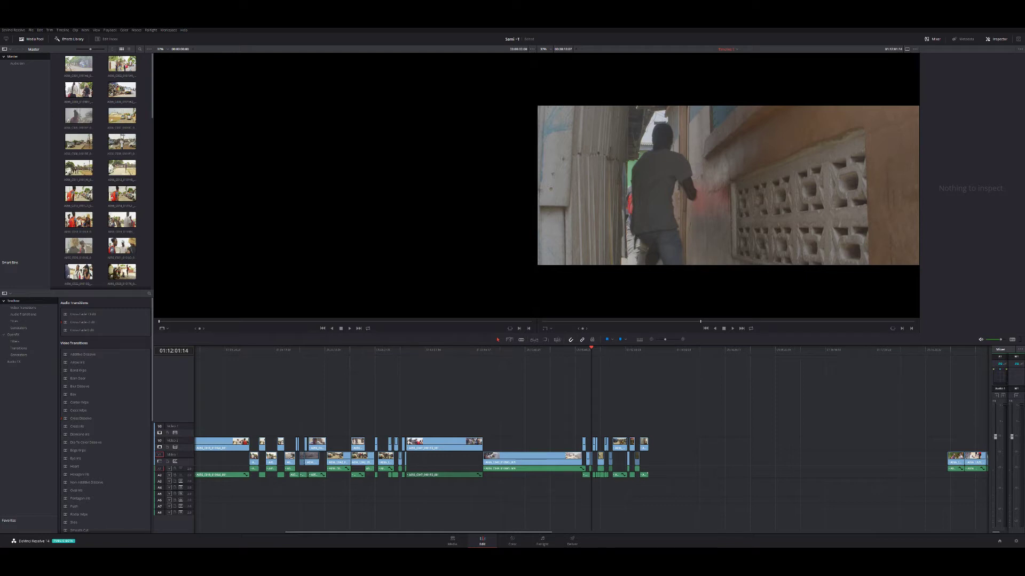
key(ctrl+minus)
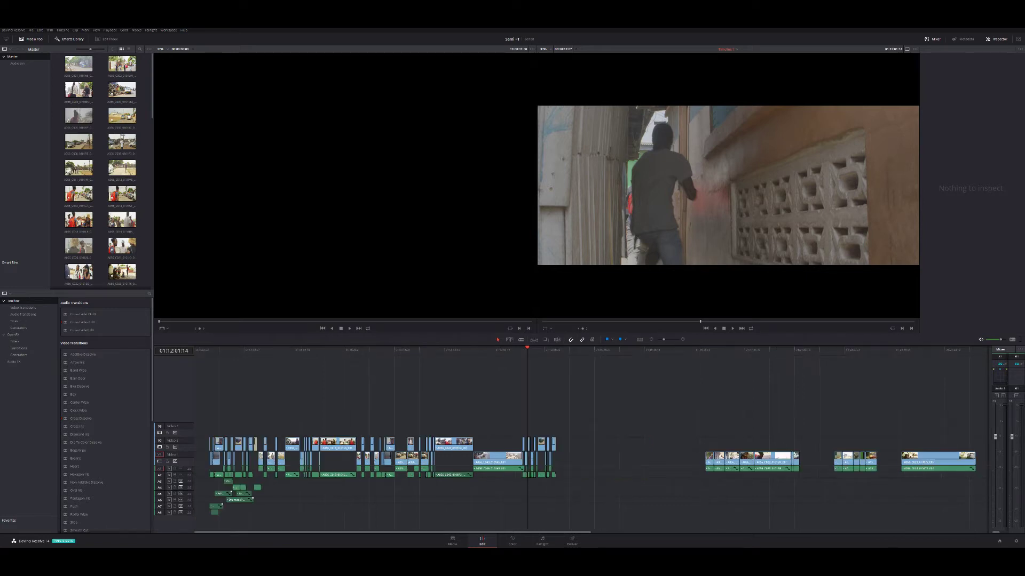
click(548, 349)
click(534, 350)
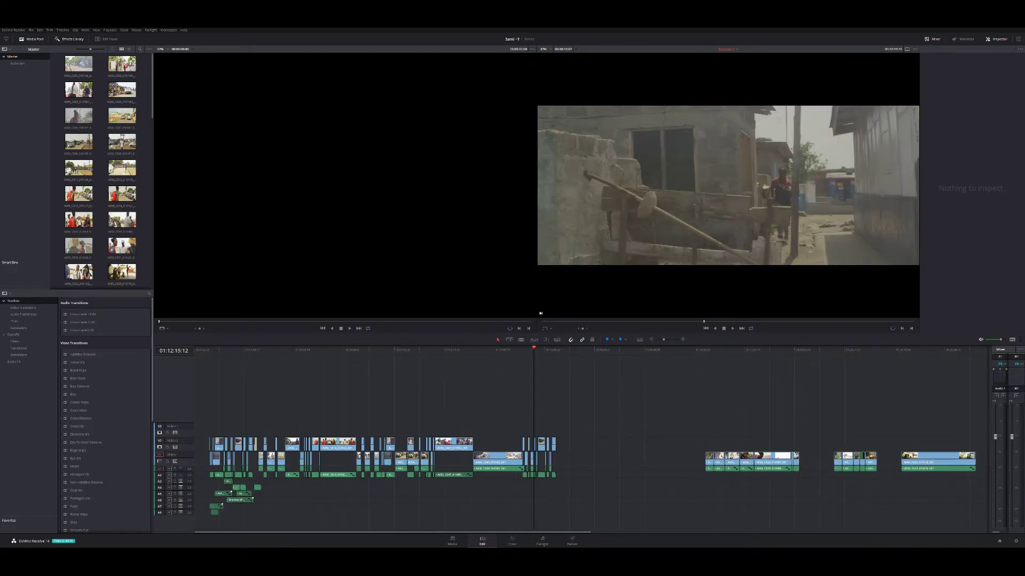
drag(534, 349, 548, 349)
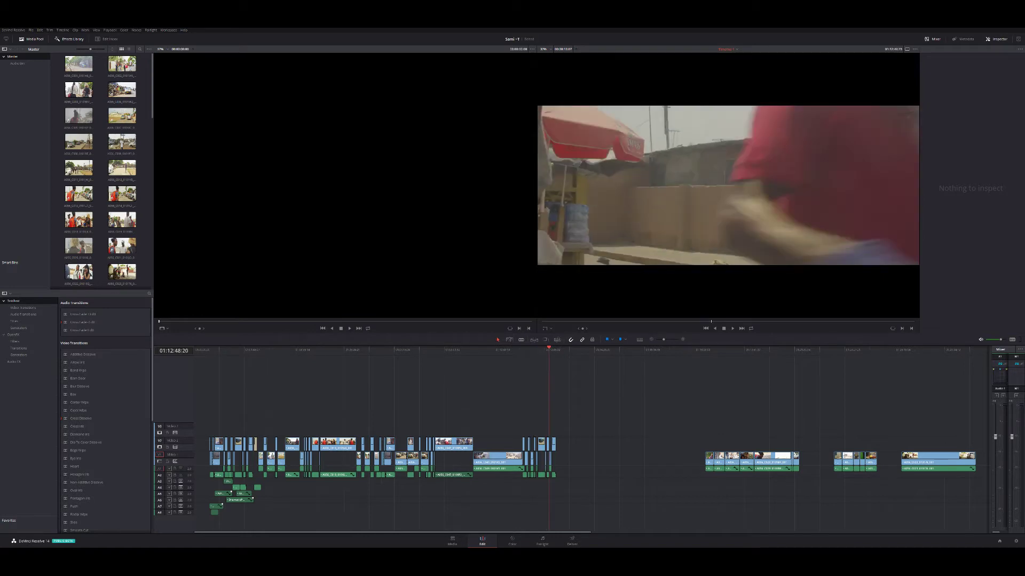
click(551, 350)
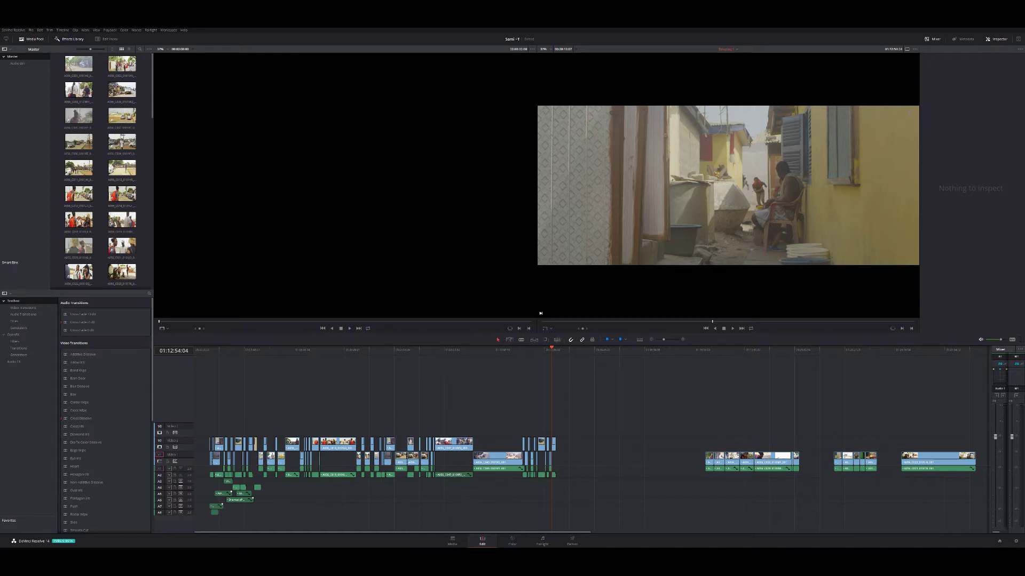
key(space)
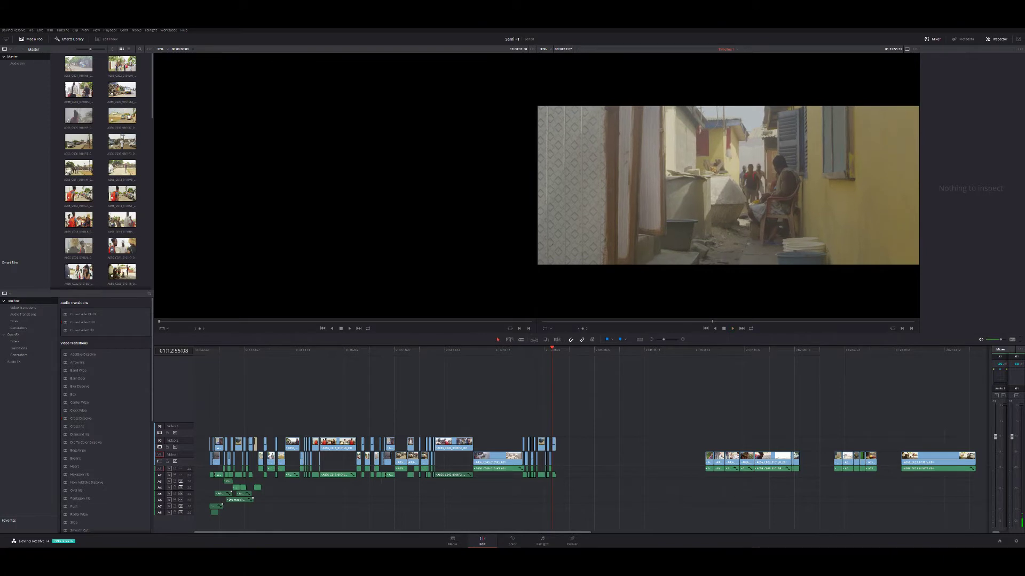
key(Down)
key(Down)
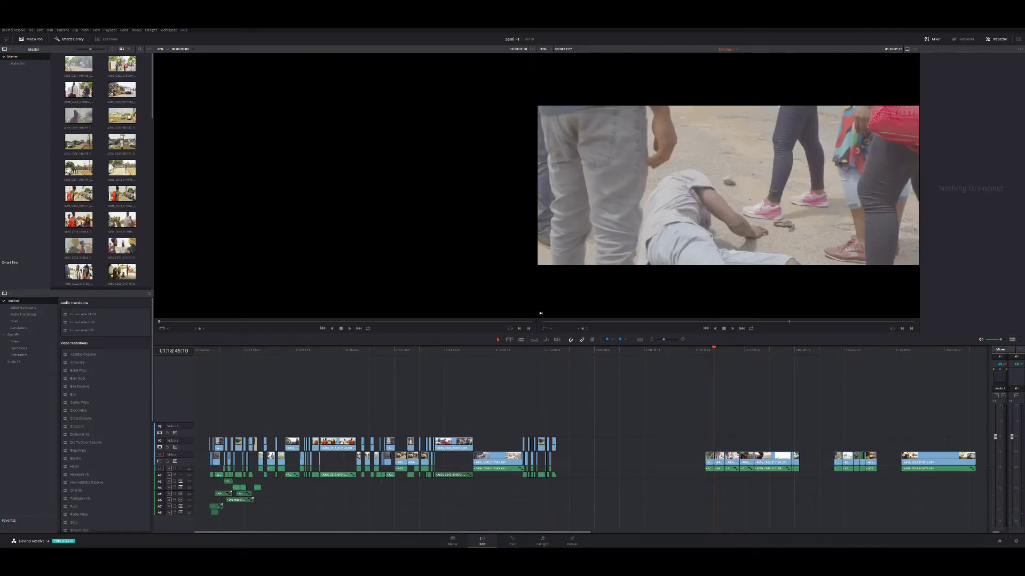
key(Down)
key(Down)
key(Down)
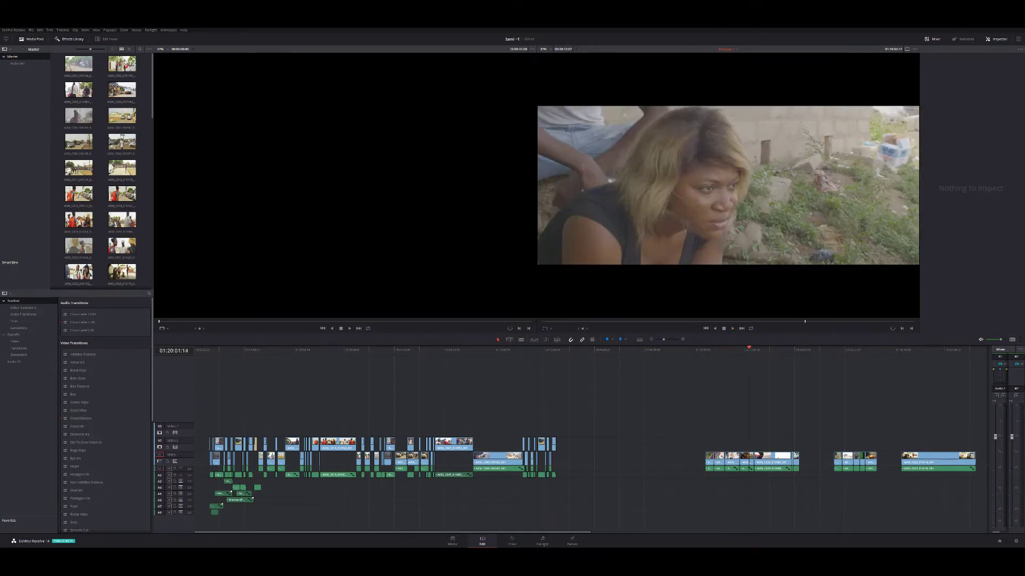
key(Down)
key(Down)
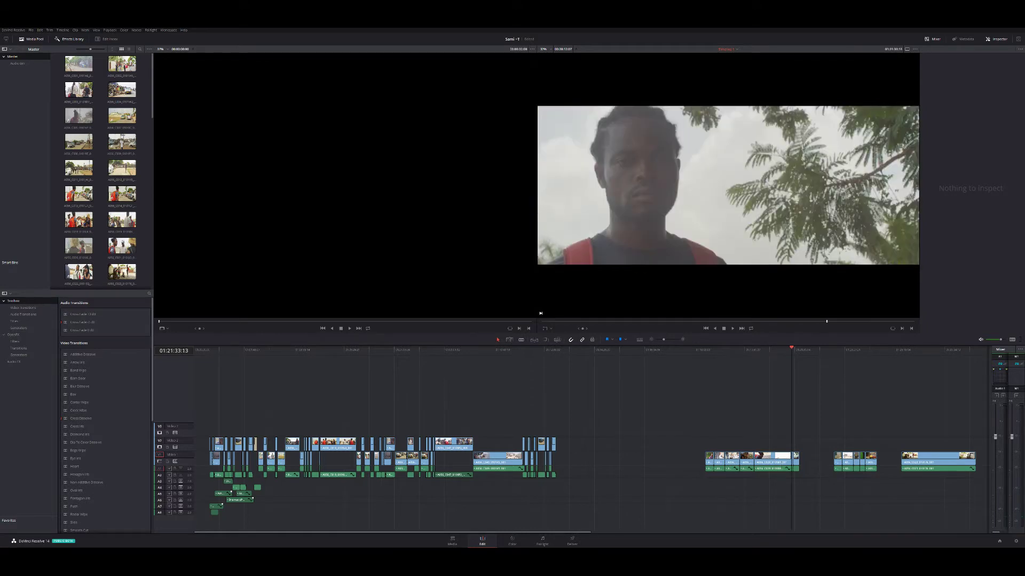
key(Down)
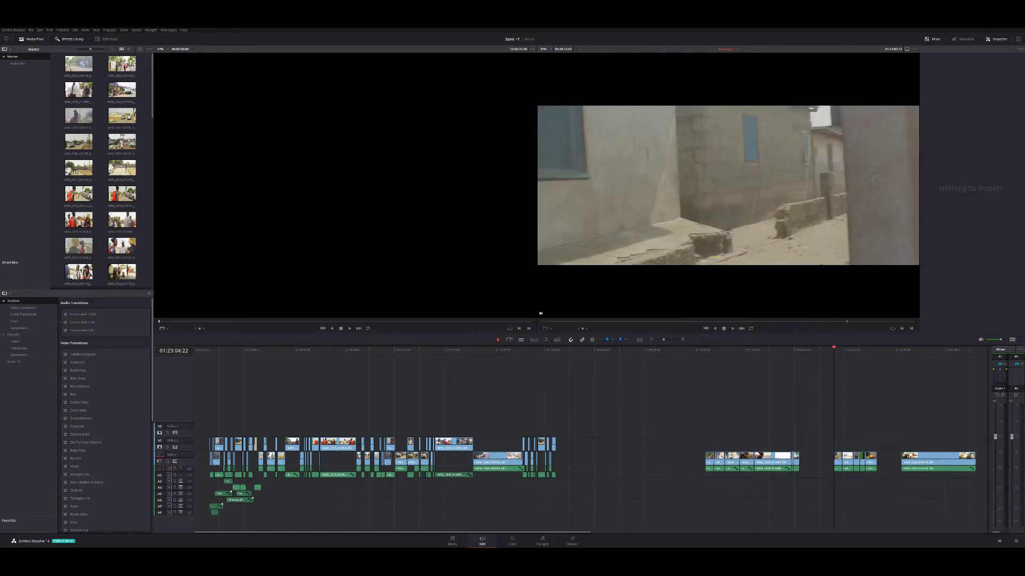
key(Down)
key(Down)
key(Down)
key(Down)
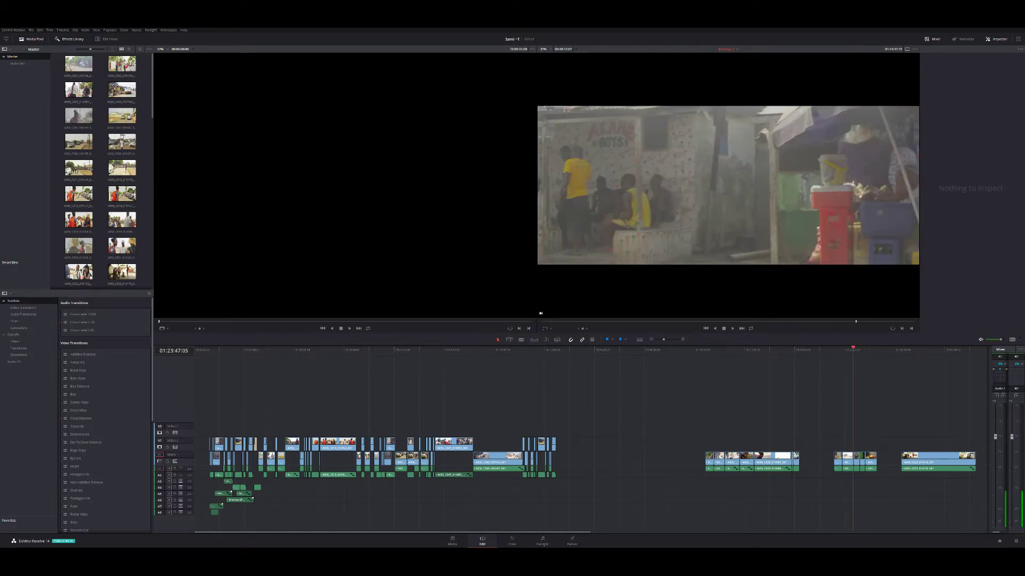
Drag the last clip group left into the gap and return to the earlier clips
mouse_move(886, 451)
mouse_down()
mouse_move(830, 478)
mouse_move(841, 462)
mouse_move(611, 462)
mouse_up()
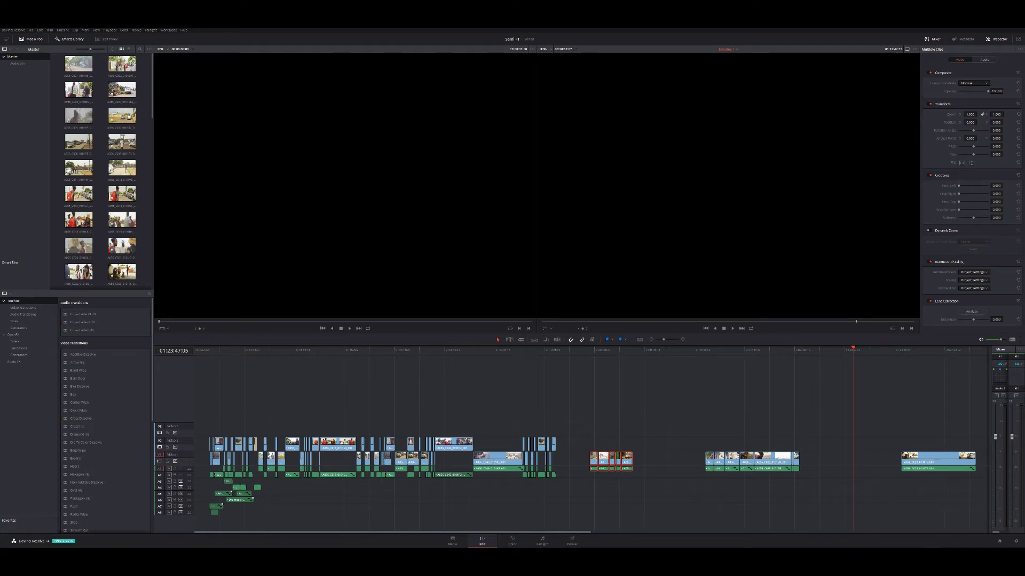
key(ctrl+shift+a)
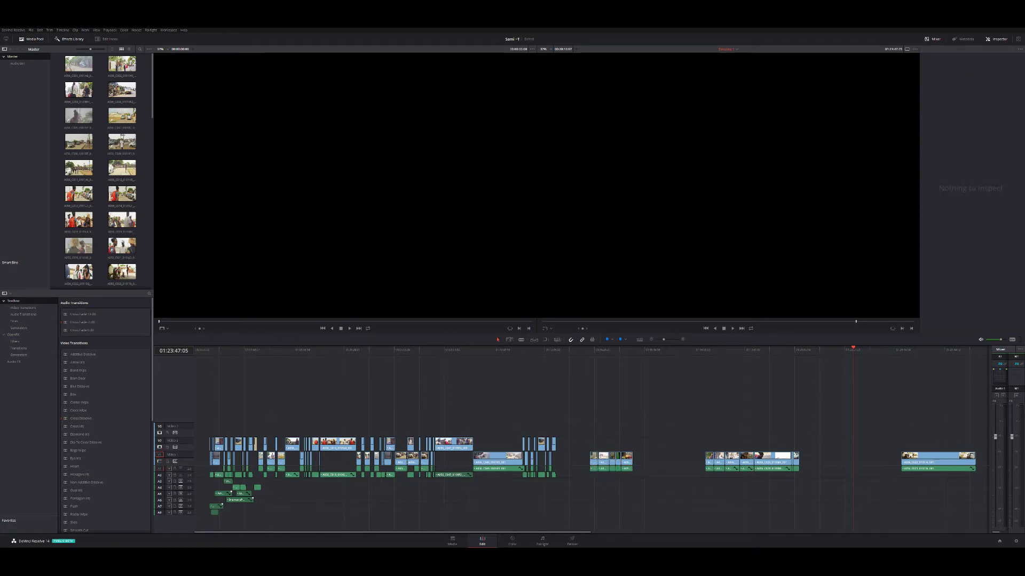
click(561, 349)
key(ctrl+minus)
key(ctrl+minus)
key(ctrl+minus)
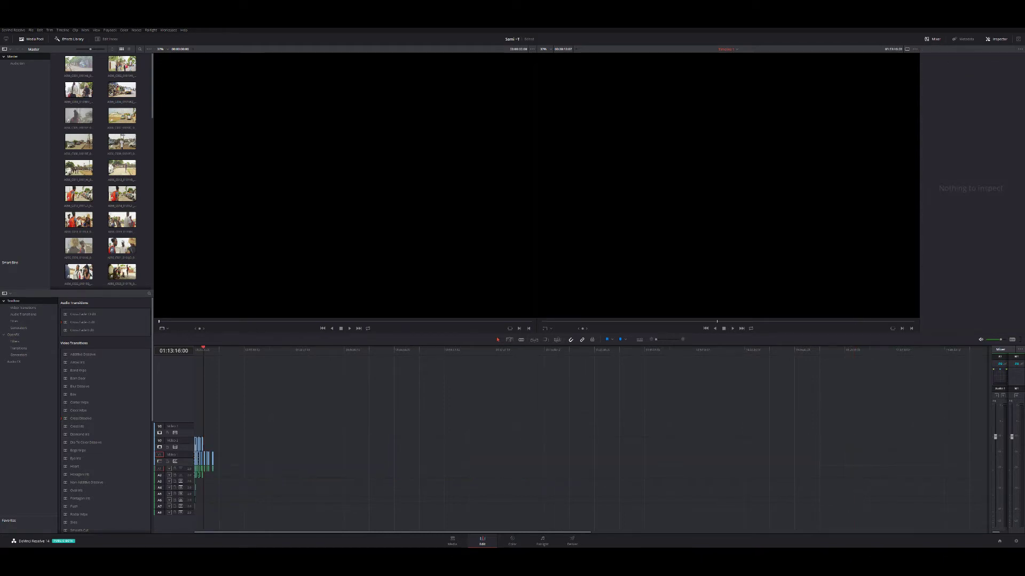
key(ctrl+equal)
key(ctrl+equal)
key(ctrl+equal)
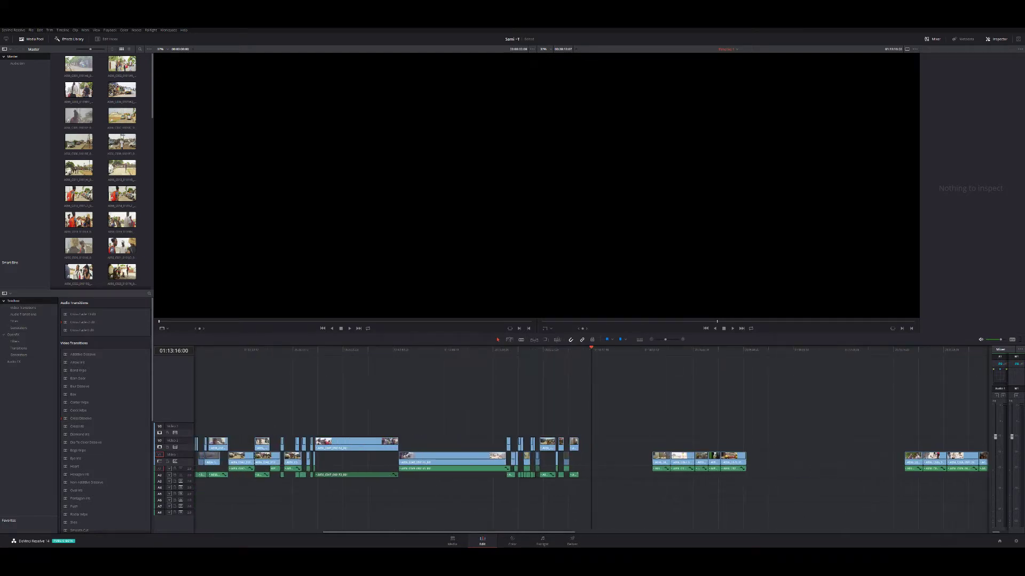
Preview the end of the earlier clips and the wall shot after the gap
click(611, 459)
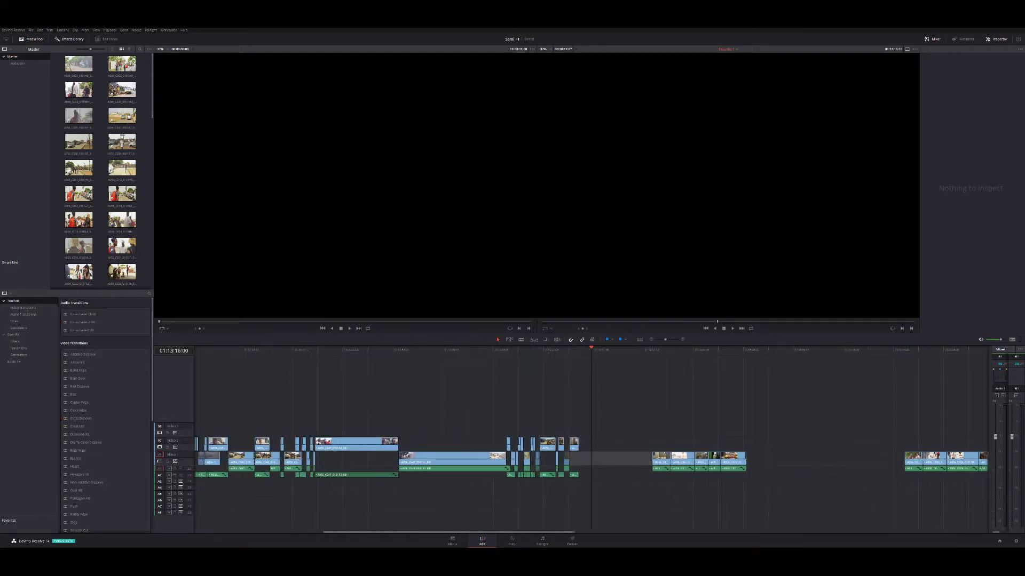
click(656, 350)
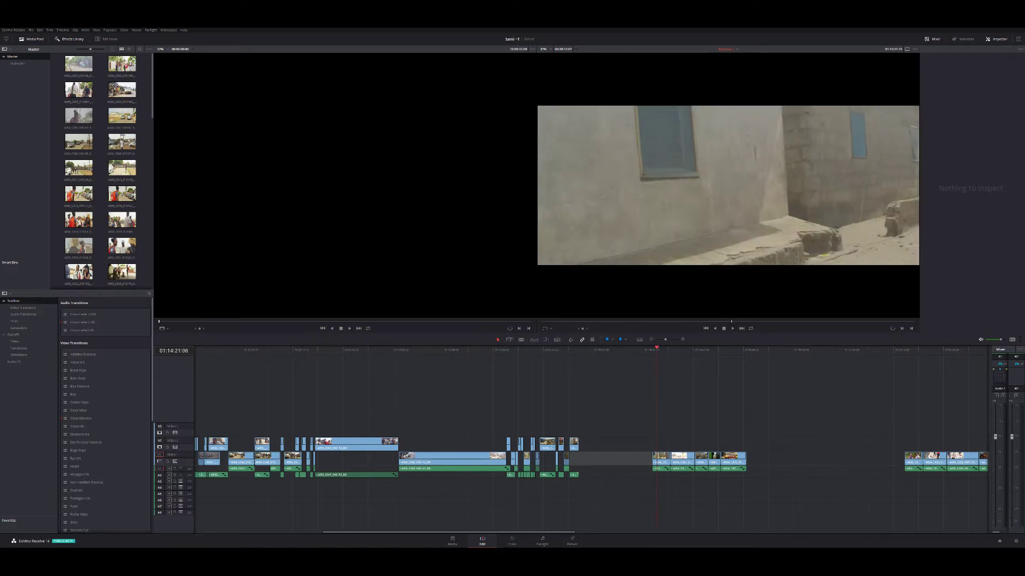
click(572, 350)
key(space)
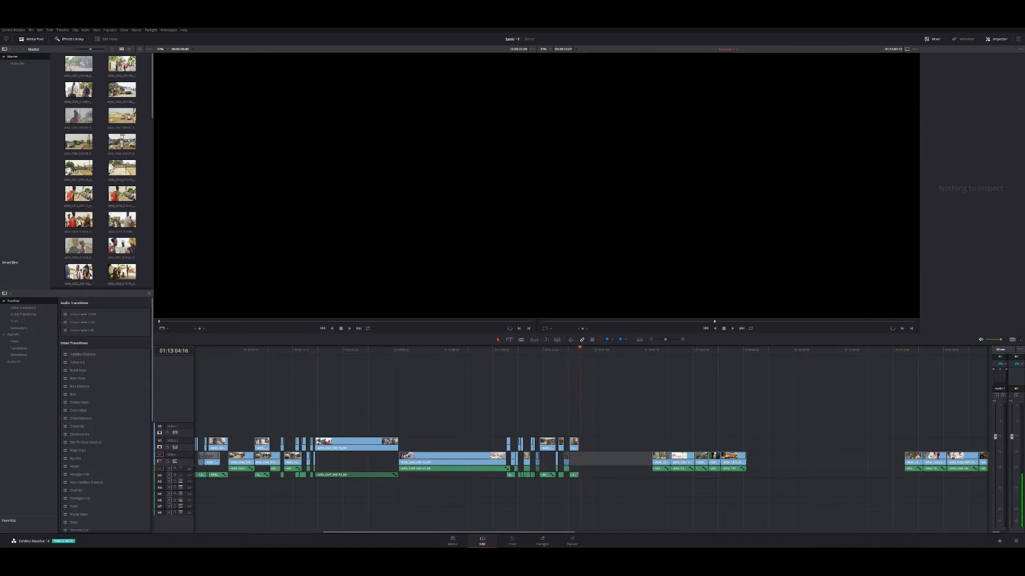
click(650, 350)
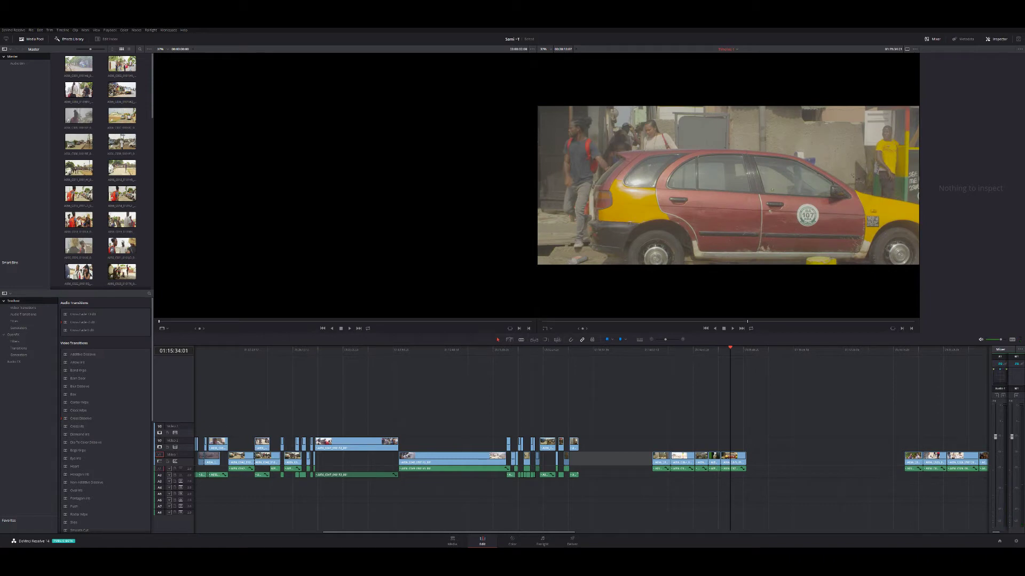
Move the wall shot left against the earlier clips and replay the new cut
drag(661, 462, 588, 462)
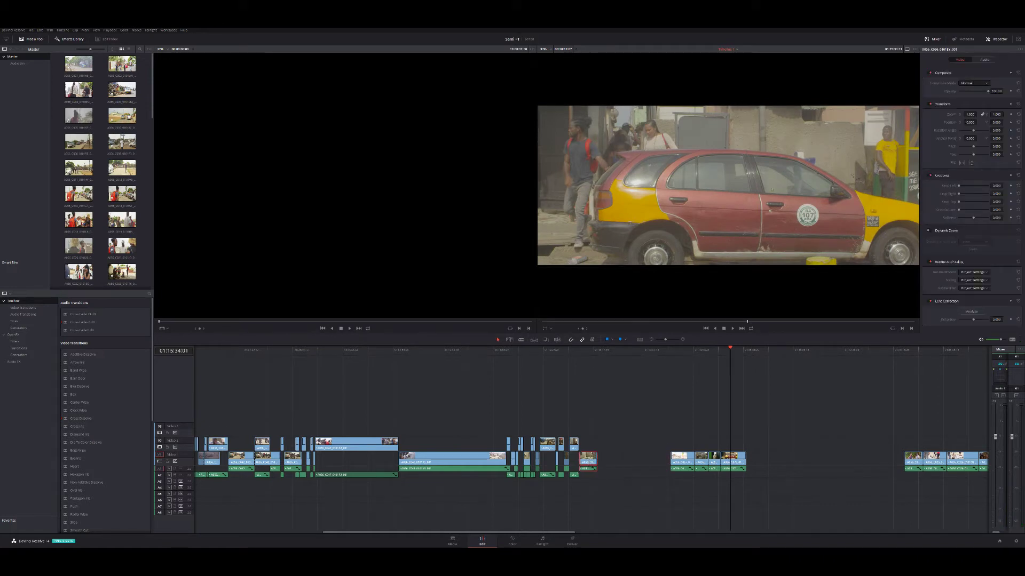
drag(580, 474, 578, 474)
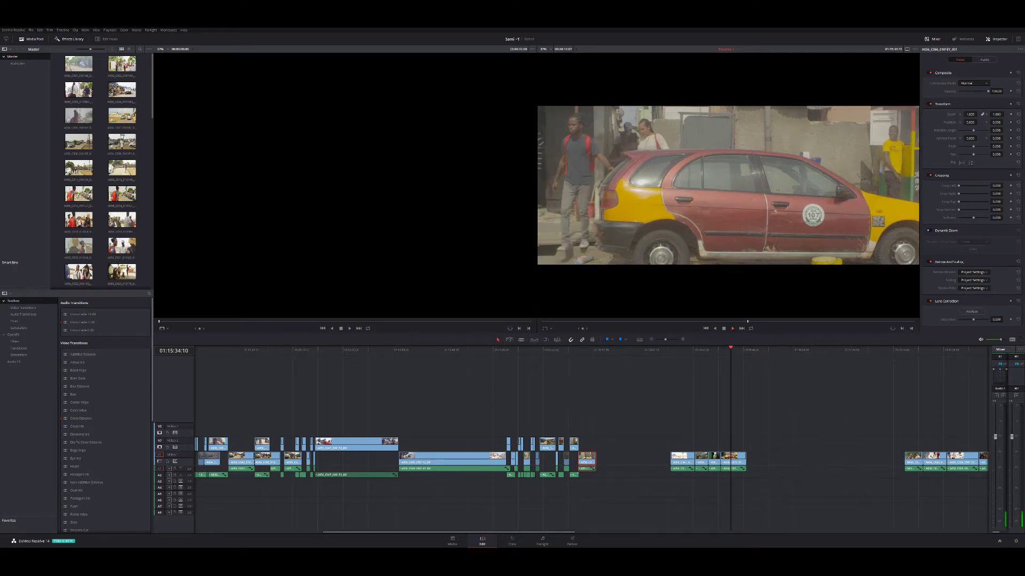
click(569, 350)
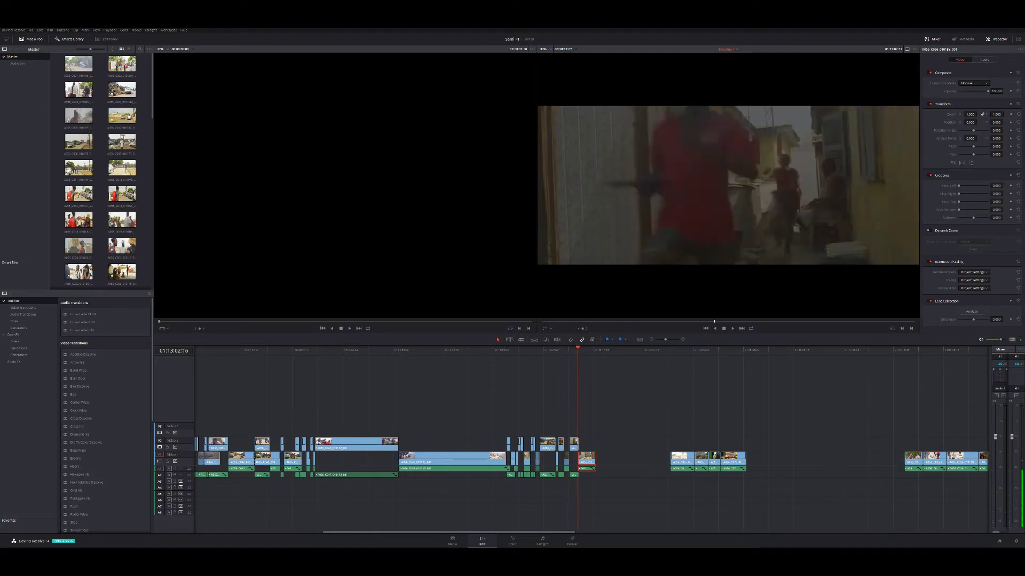
click(575, 350)
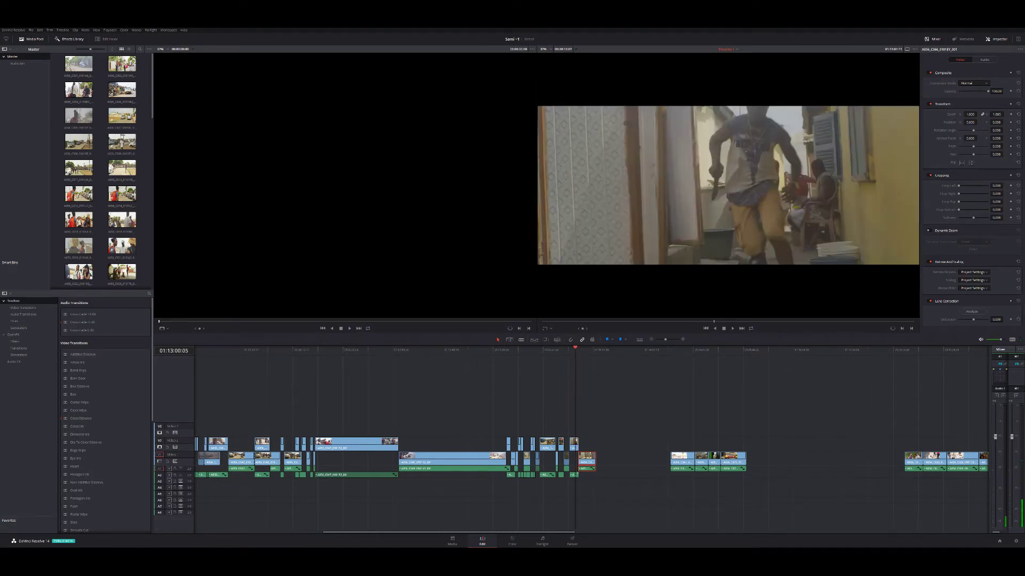
key(shift+Left)
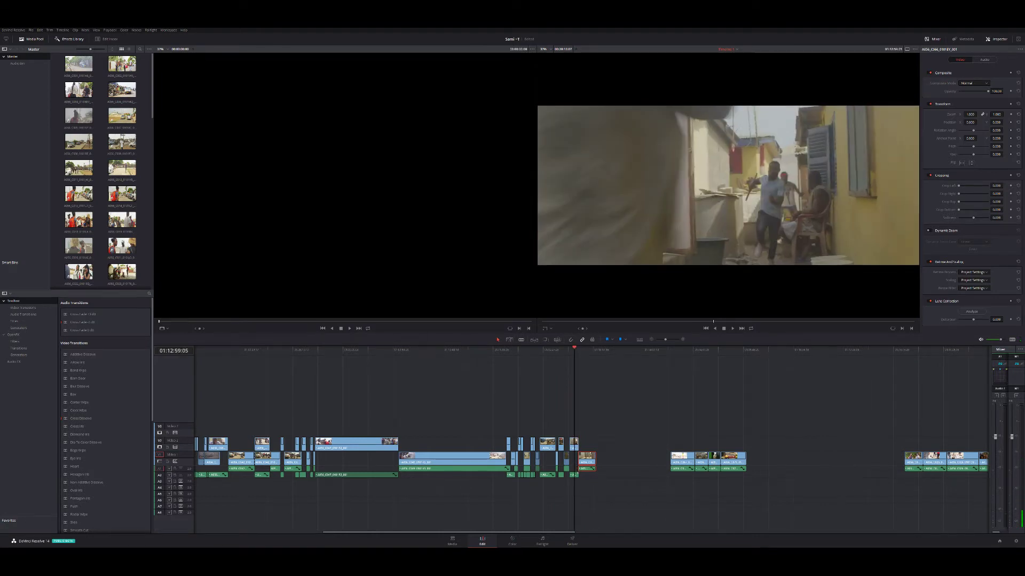
key(shift+z)
key(ctrl+equal)
Play into the wall shot and find the frame where the person enters
key(ctrl+equal)
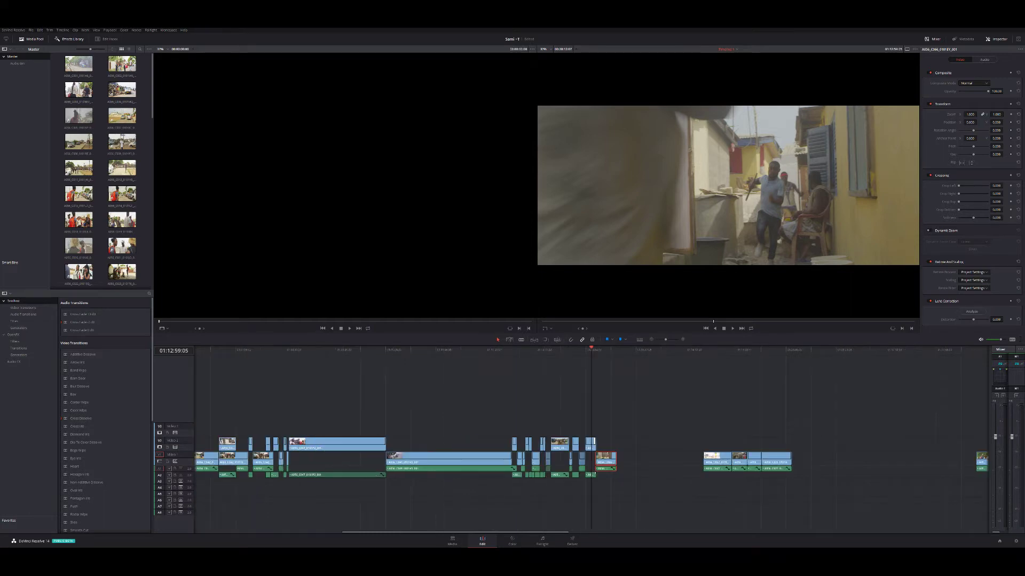
key(ctrl+equal)
key(ctrl+equal)
key(ctrl+equal)
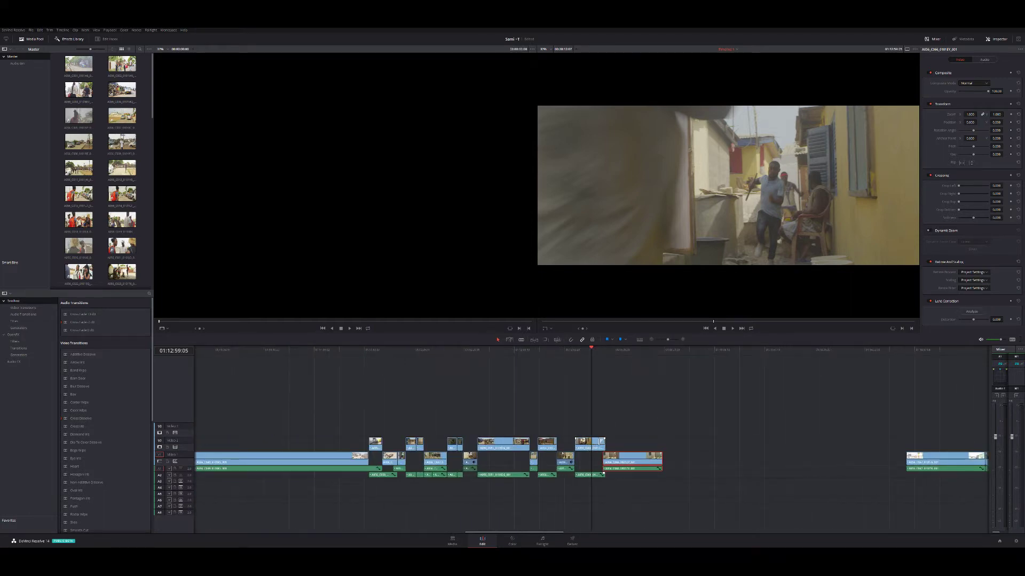
key(ctrl+shift+a)
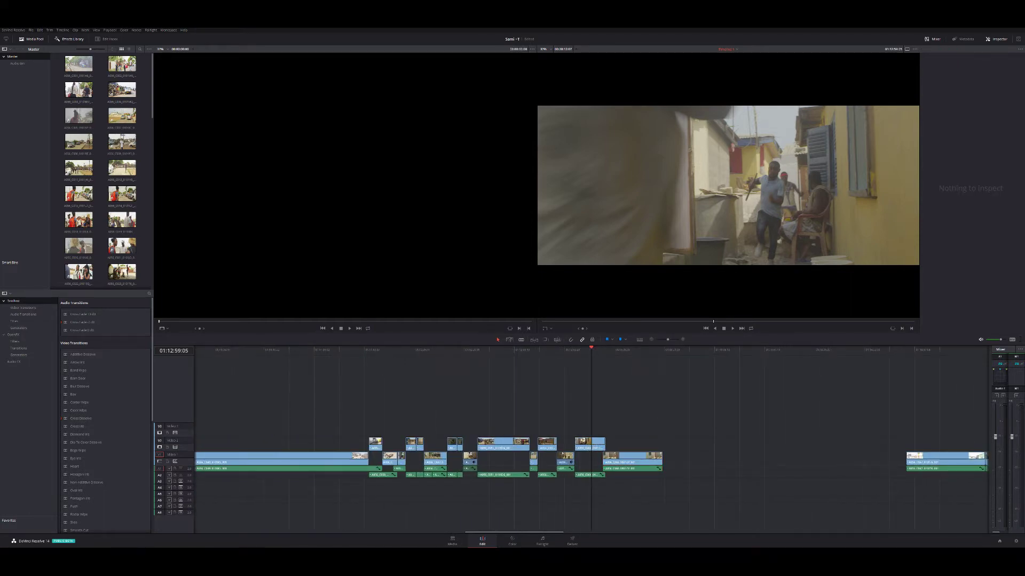
key(space)
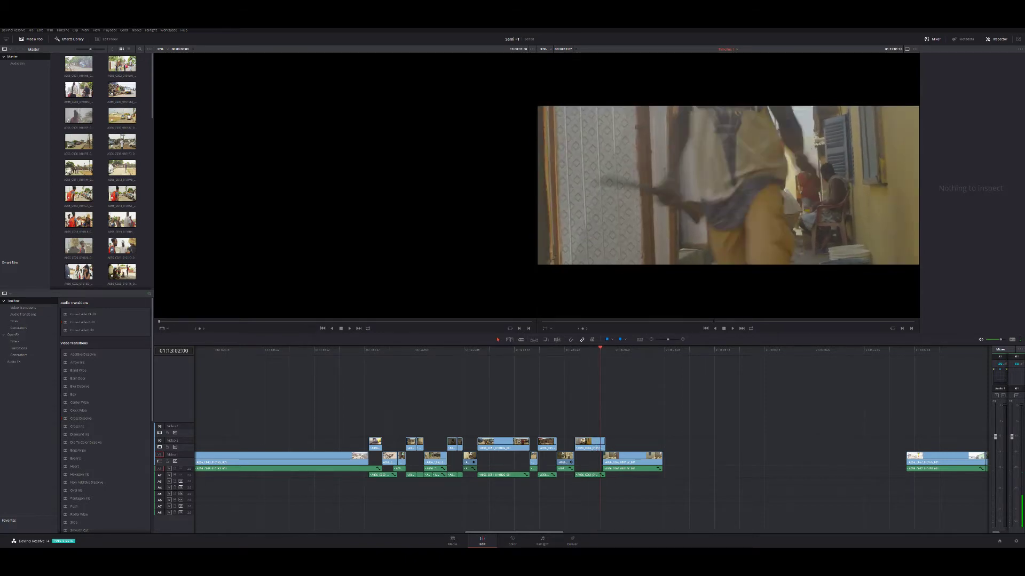
key(space)
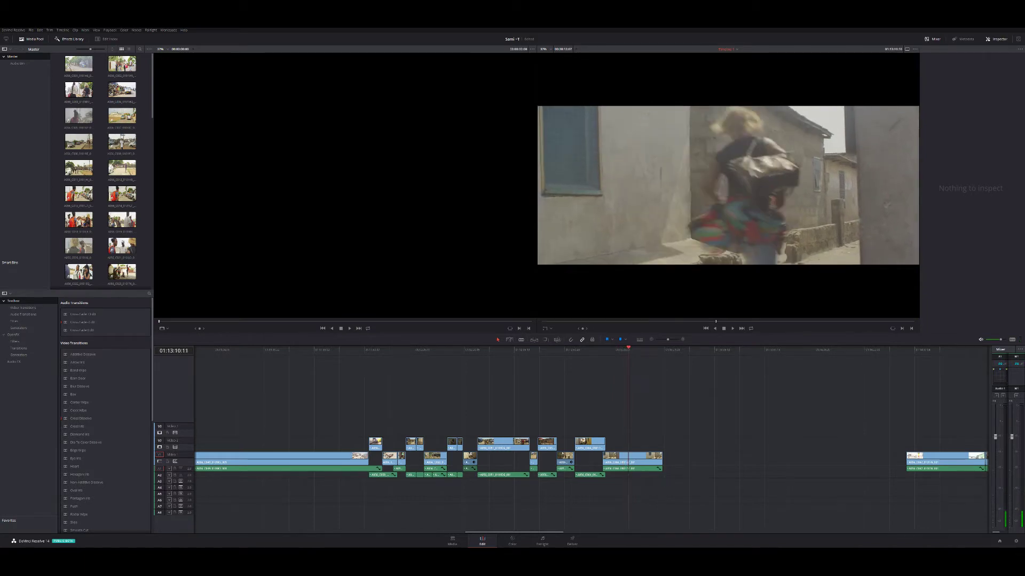
key(Left)
key(Left)
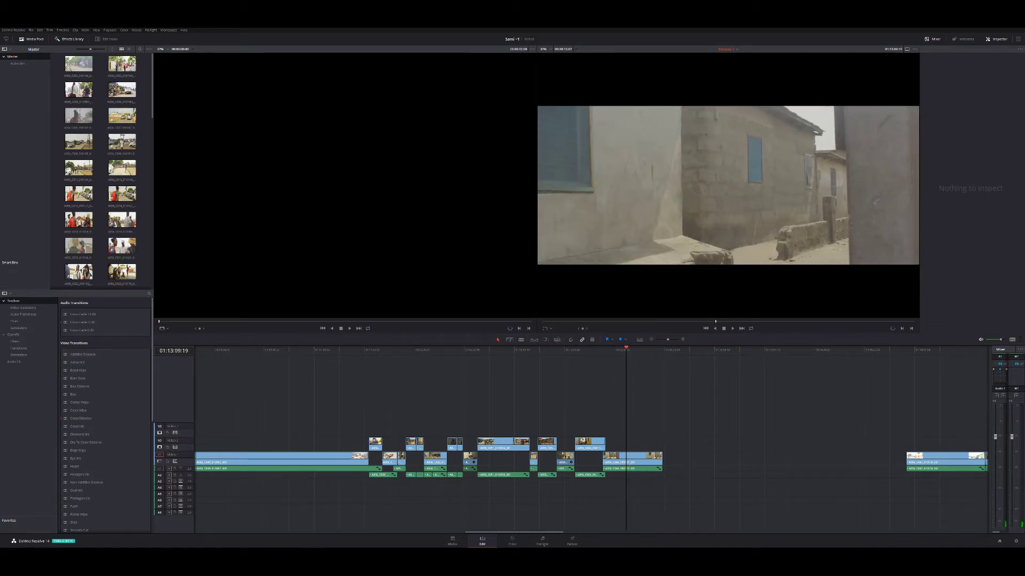
key(Right)
key(Right)
key(Right)
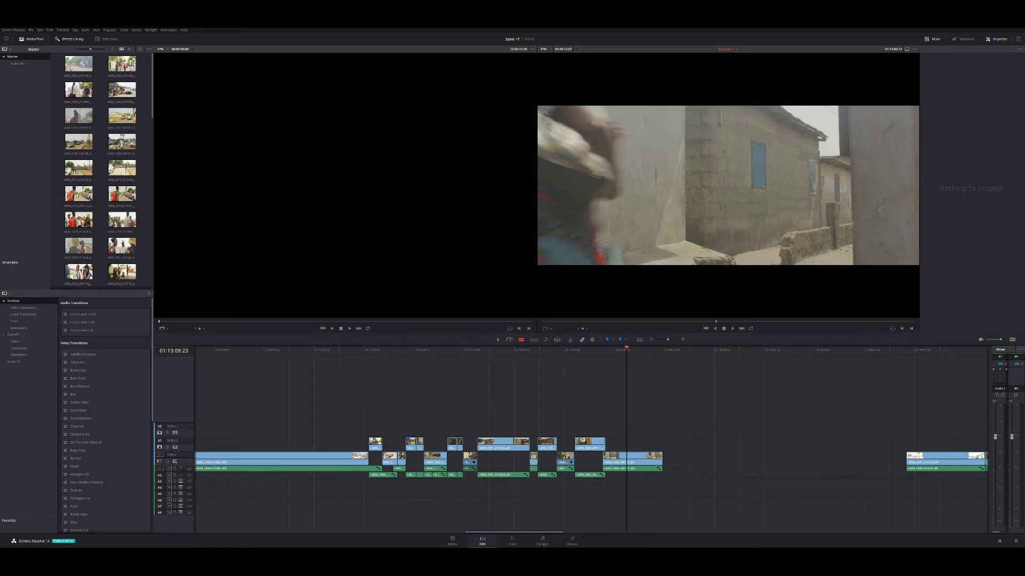
Split the wall shot at the person's entrance and delete the empty-wall head. Close the gap and shorten the shot's end
click(570, 339)
click(627, 462)
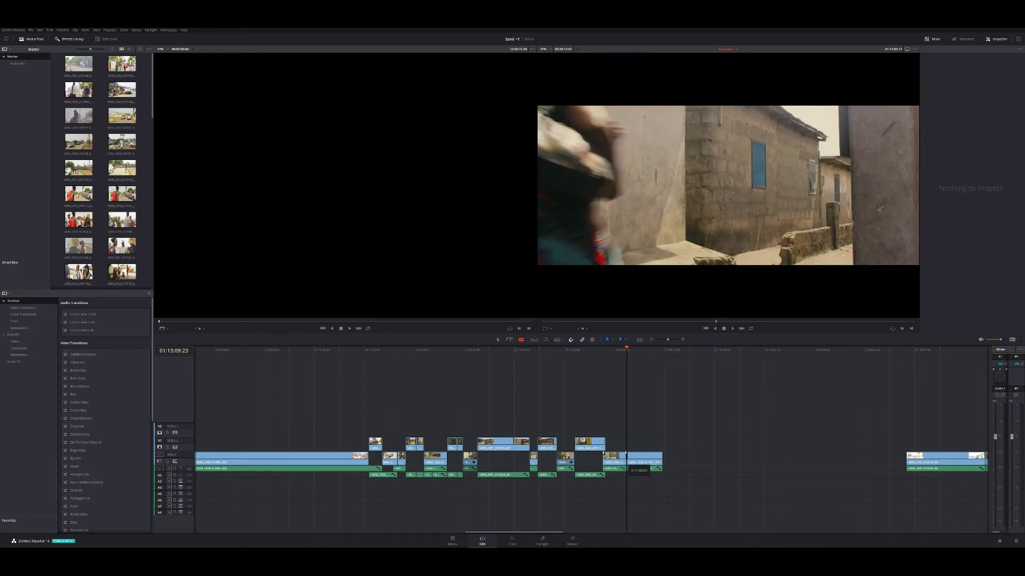
key(BackSpace)
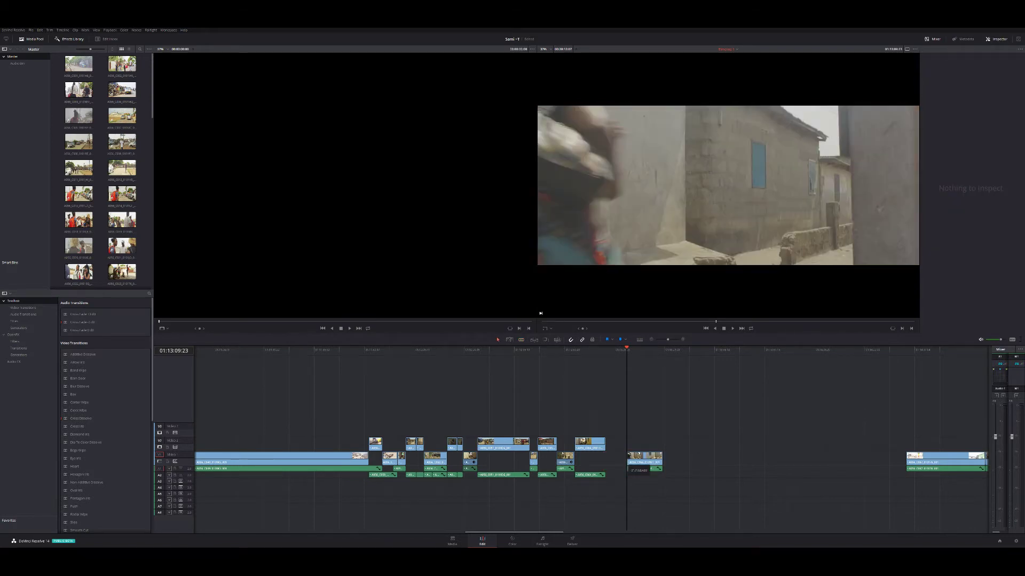
drag(628, 455, 607, 455)
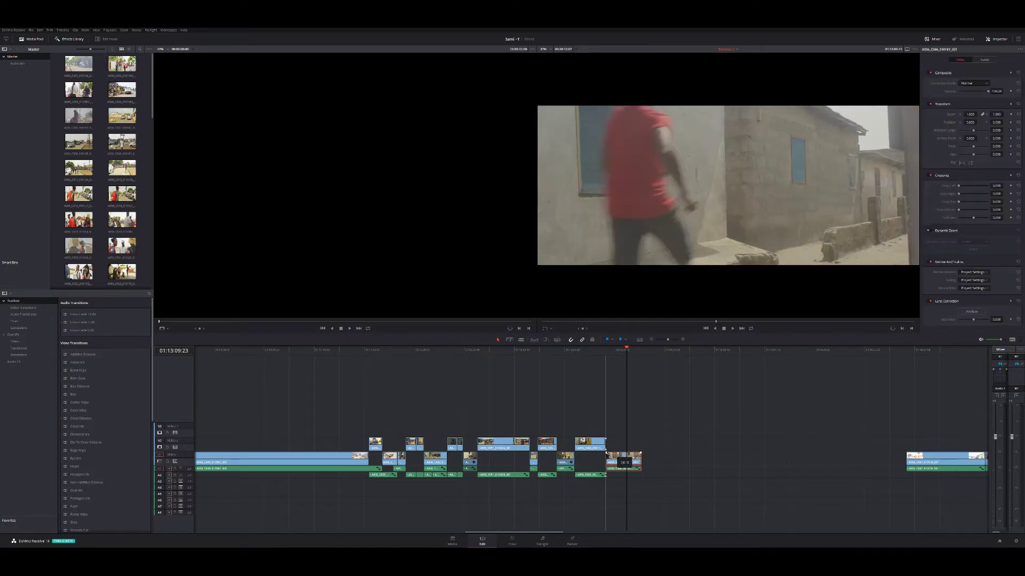
key(Up)
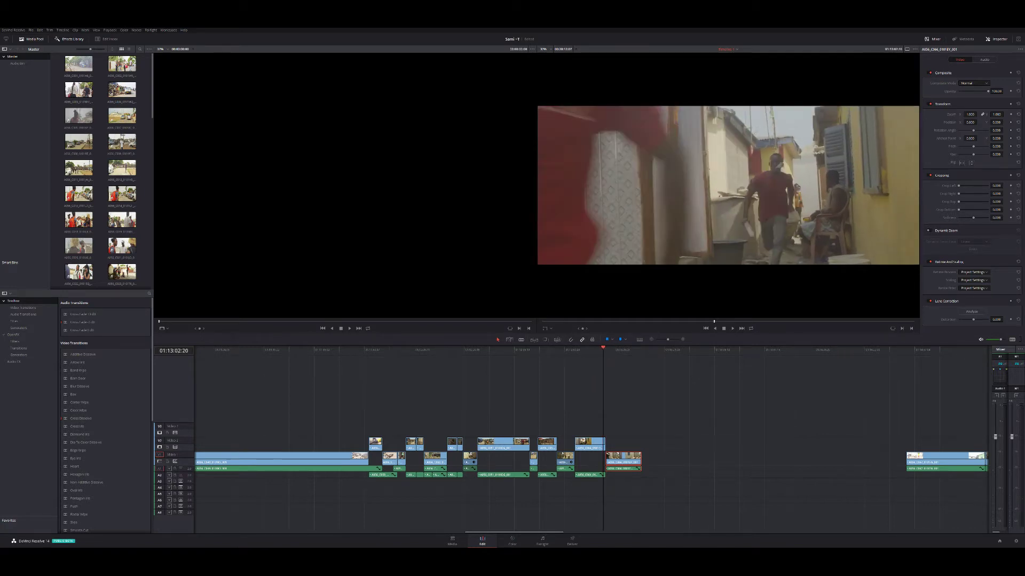
key(space)
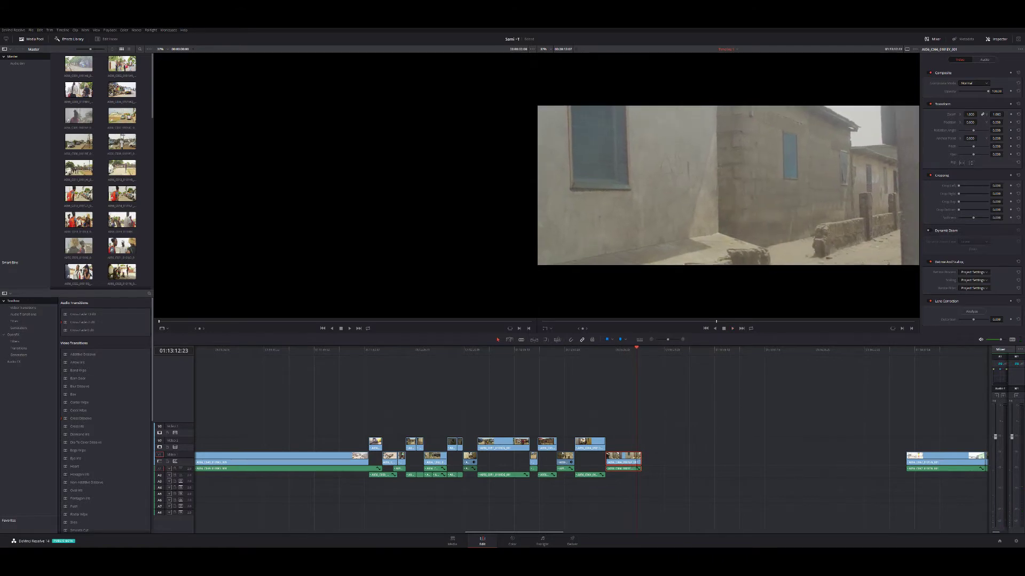
drag(641, 456, 636, 457)
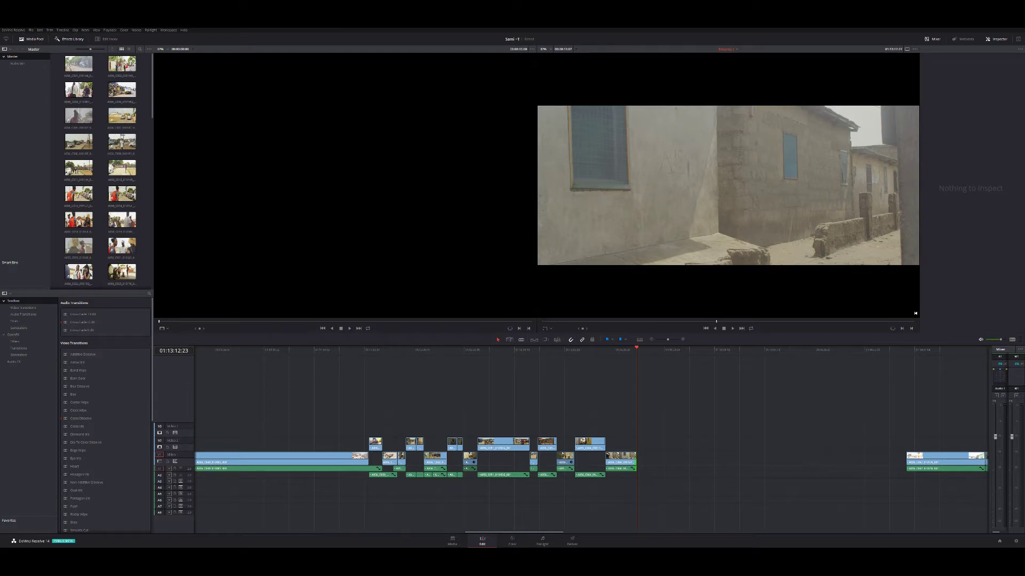
scroll(708, 427, up, 2)
scroll(587, 438, down, 5)
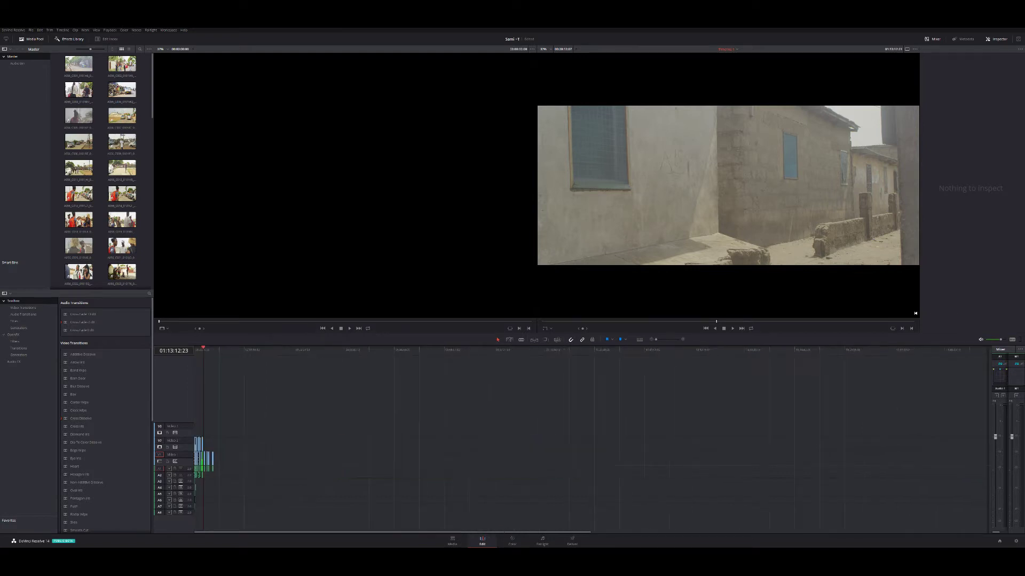
scroll(587, 437, up, 2)
scroll(587, 437, up, 2)
scroll(587, 437, up, 2)
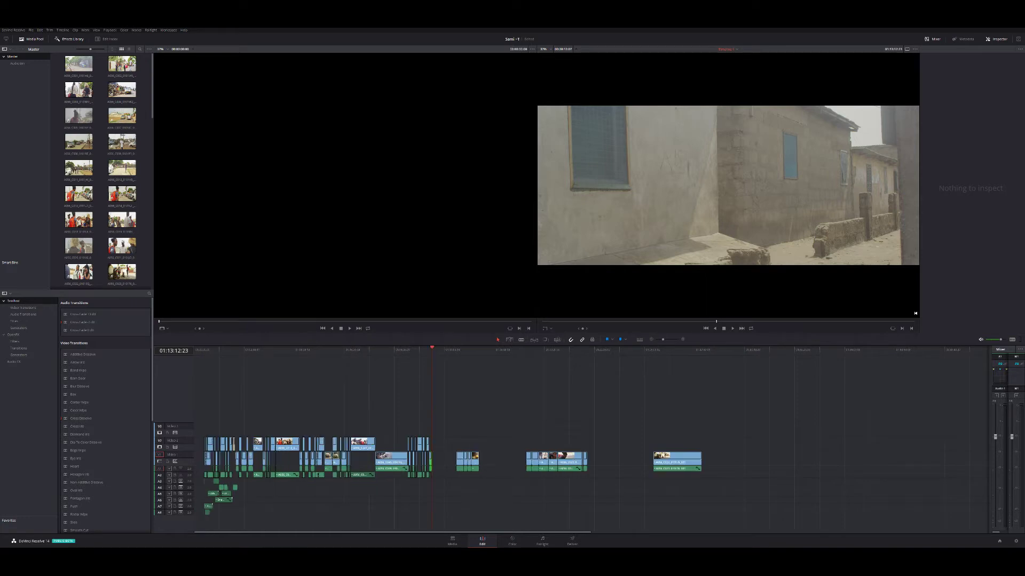
scroll(587, 437, up, 2)
scroll(587, 438, up, 2)
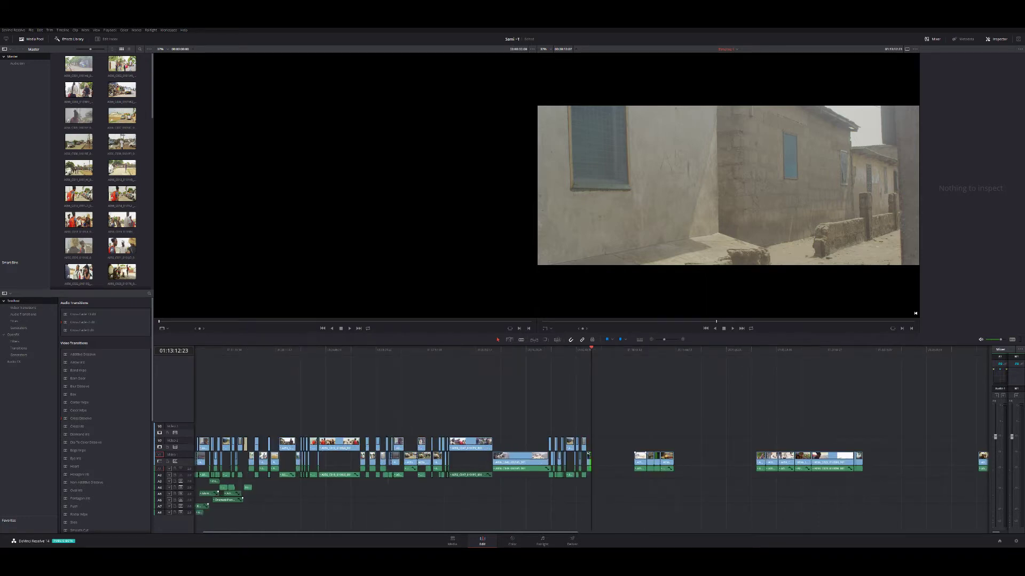
key(Down)
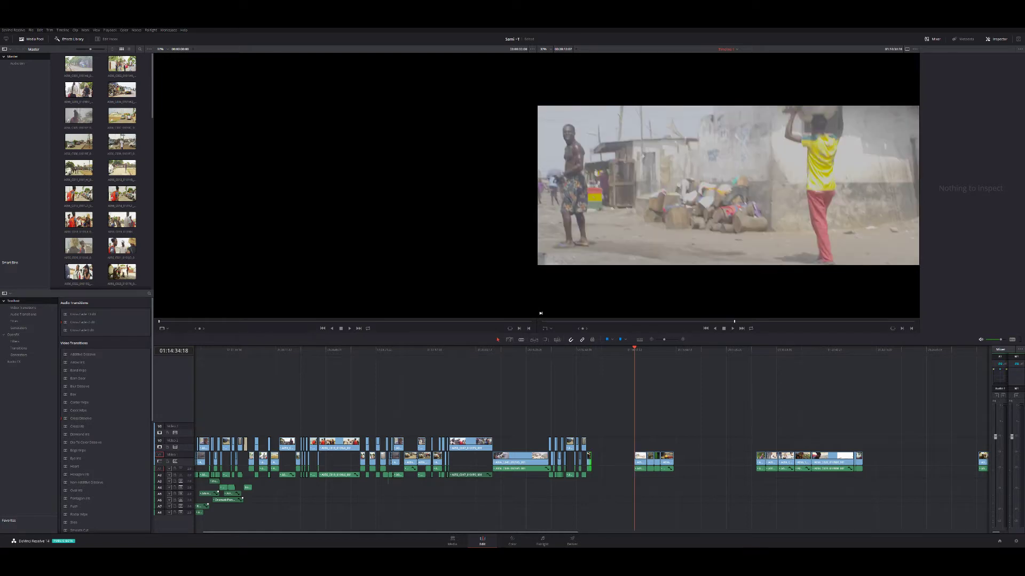
key(Down)
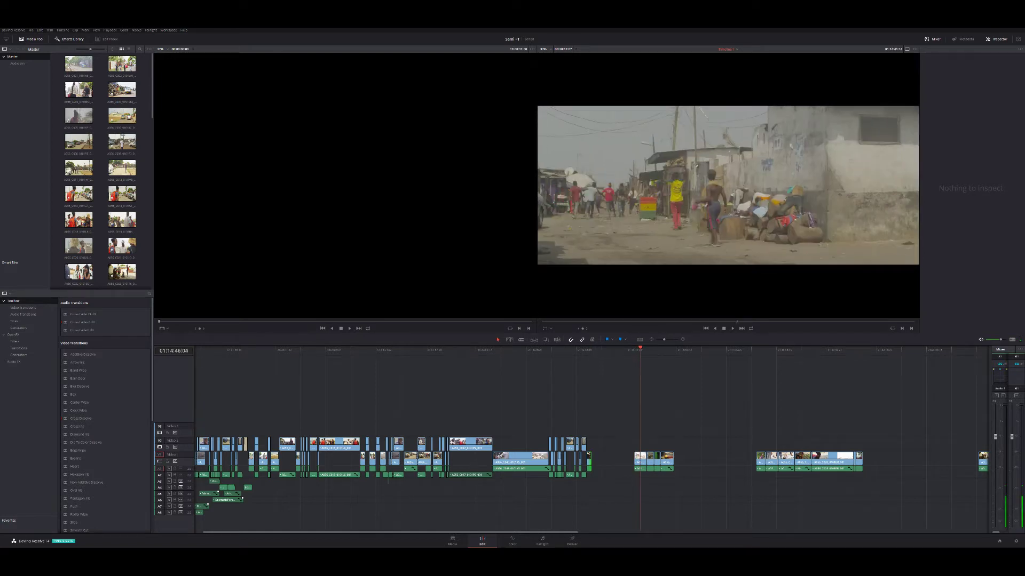
key(space)
key(Down)
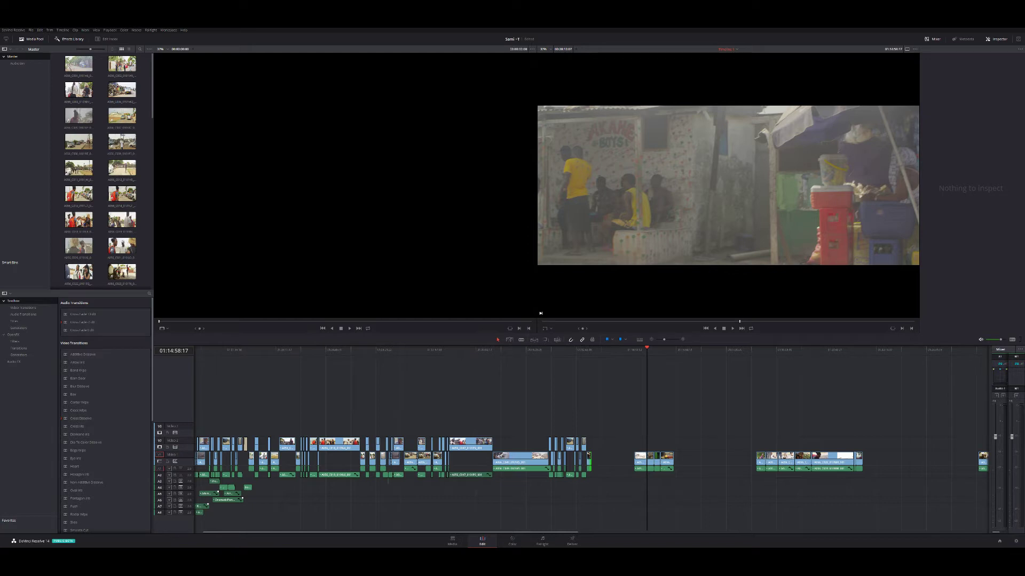
key(space)
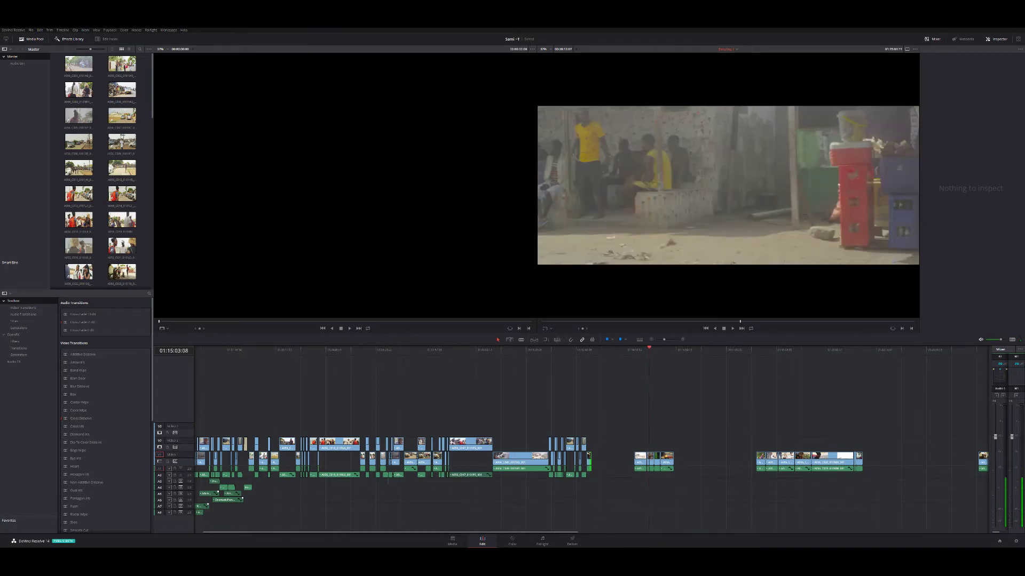
key(j)
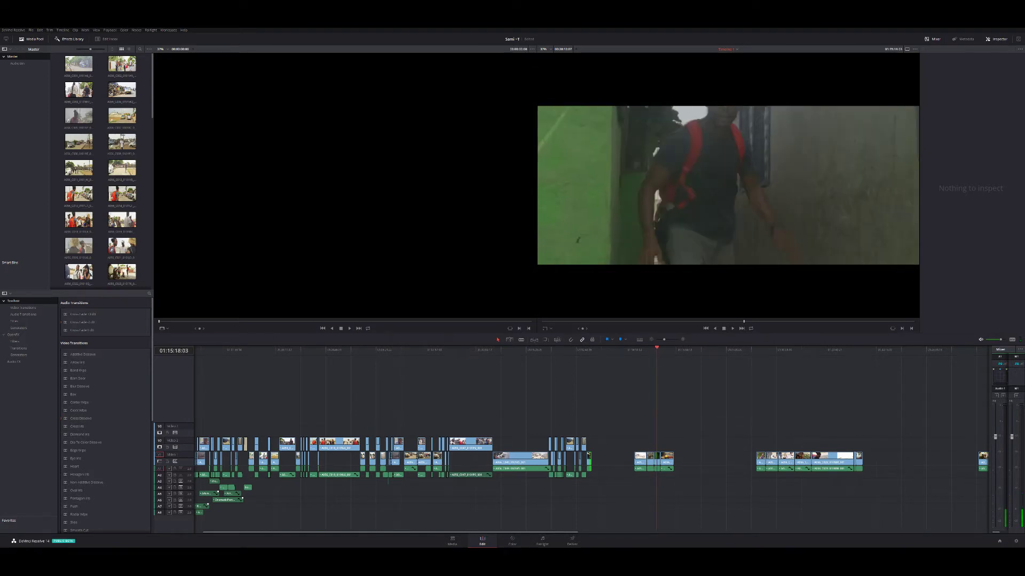
key(j)
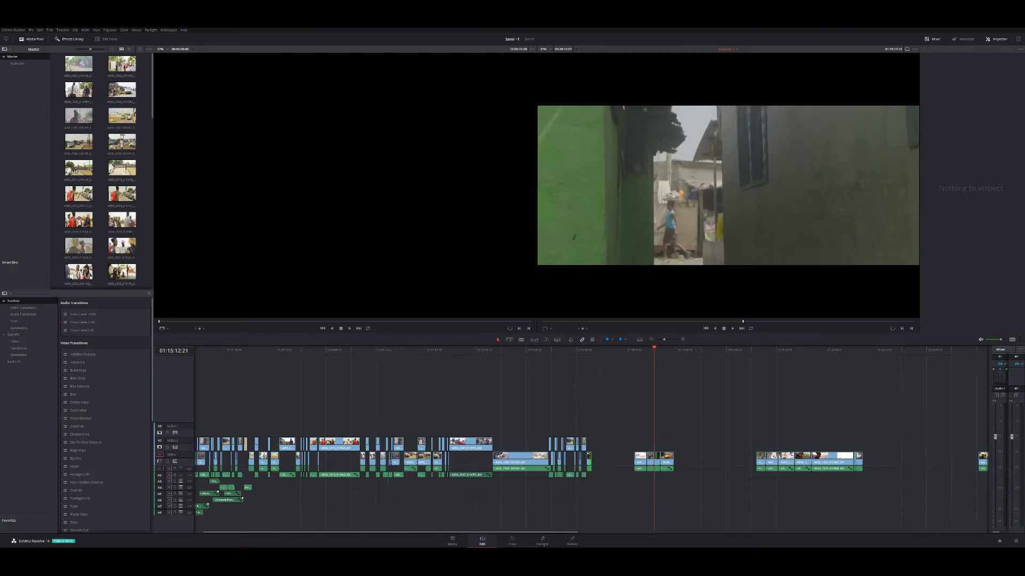
key(j)
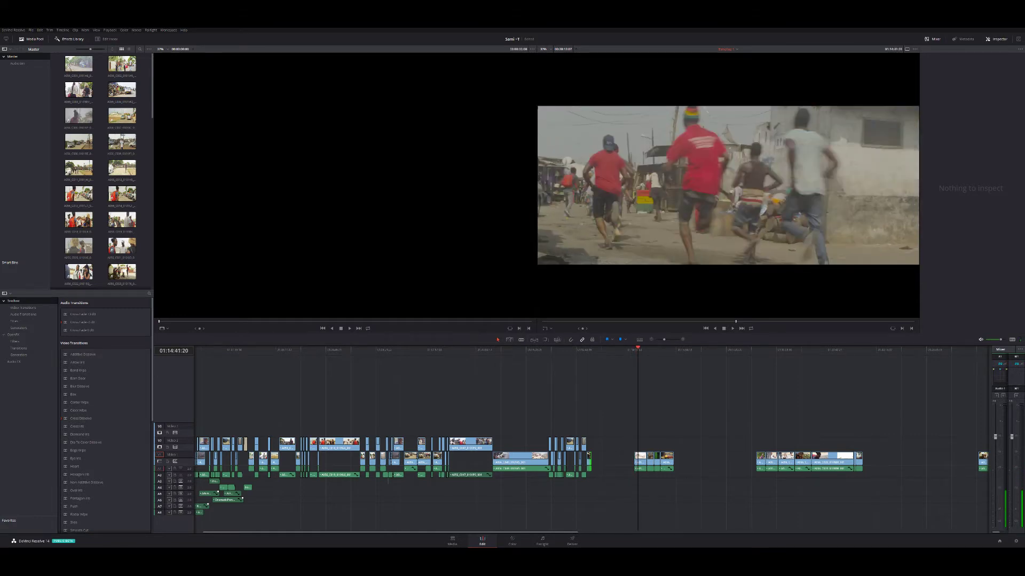
key(j)
key(j)
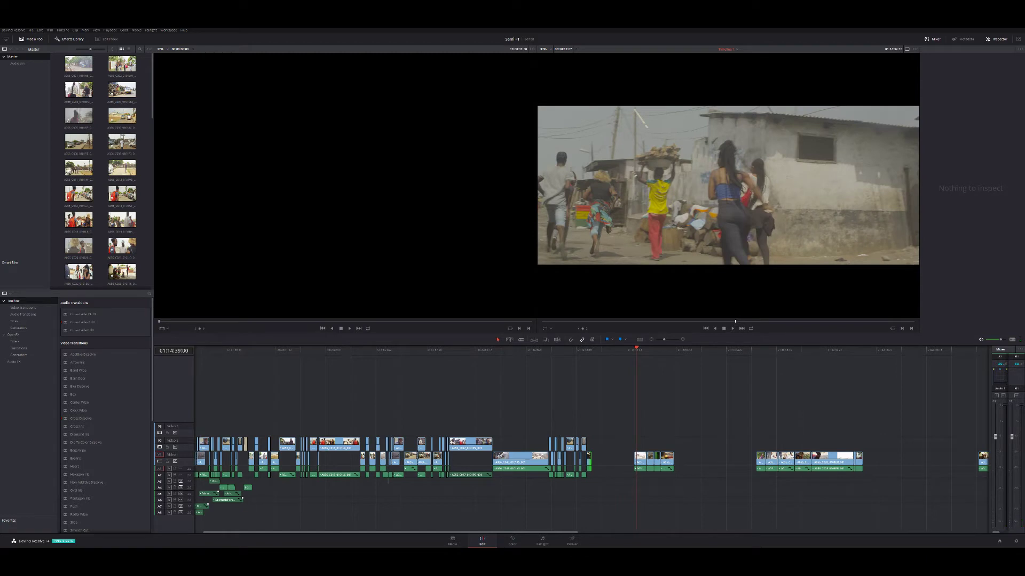
key(j)
key(j)
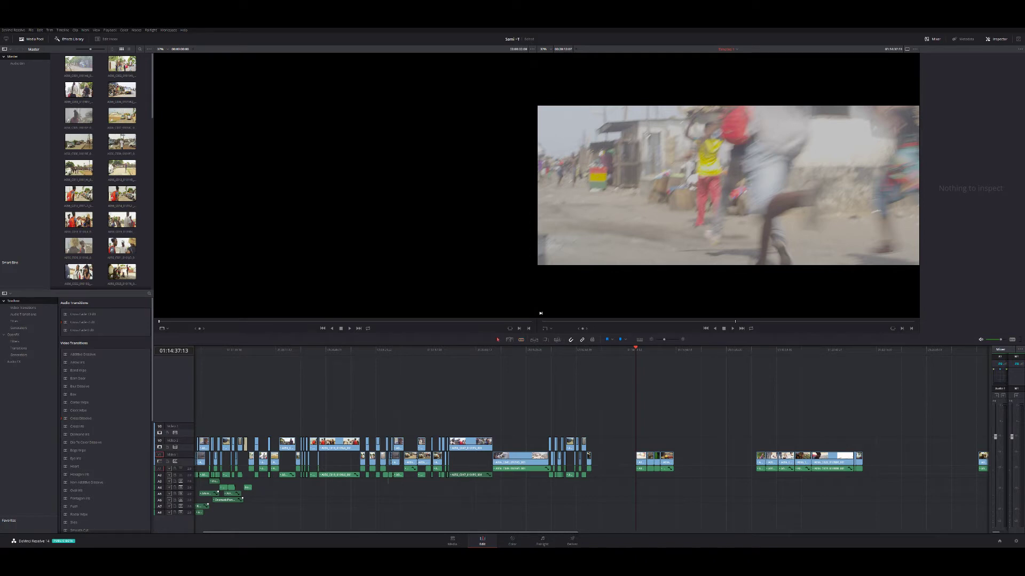
Move the short V1 gap clip up onto V2 earlier, then preview it backward and forward
drag(640, 459, 597, 447)
click(598, 349)
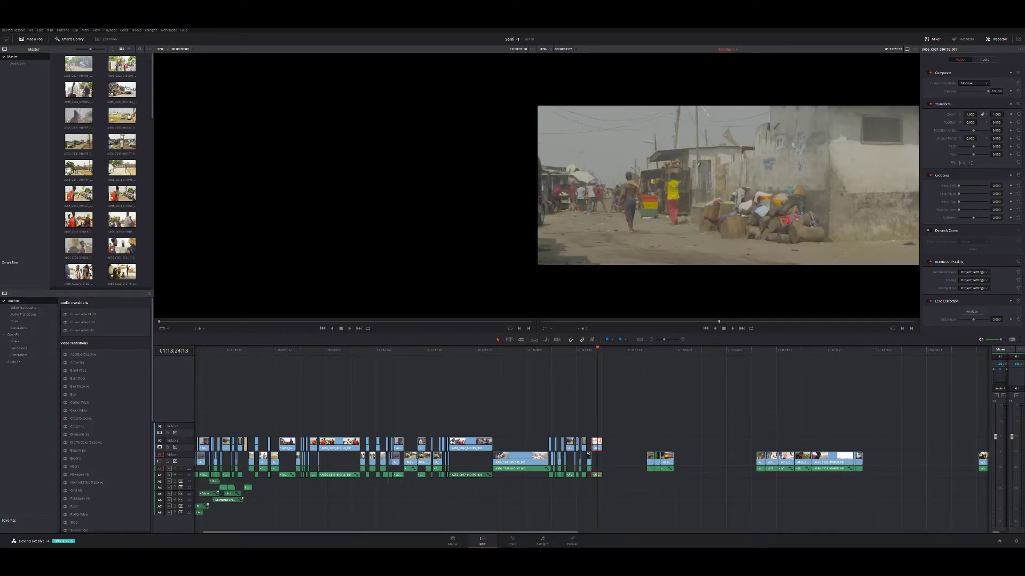
key(j)
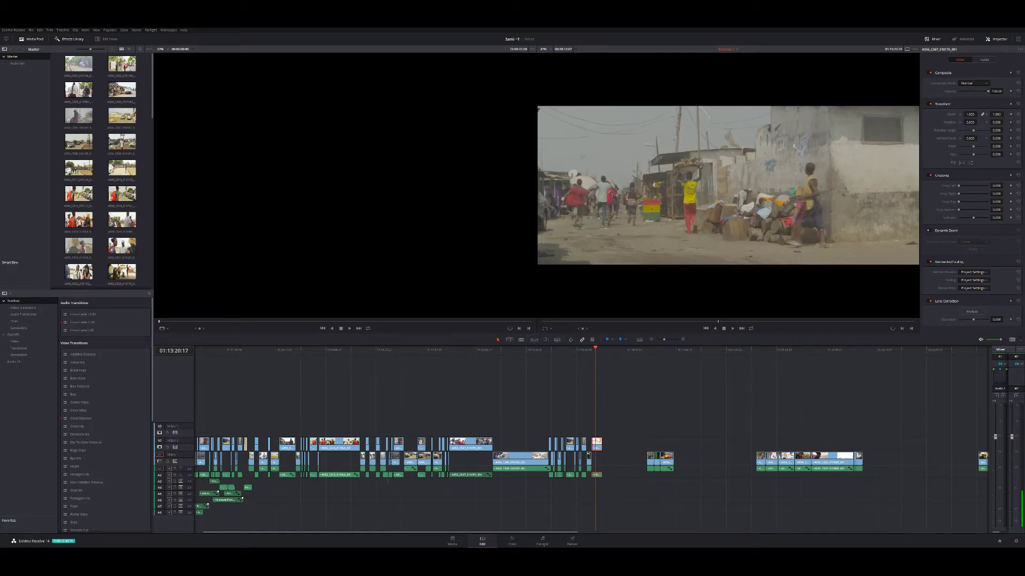
key(l)
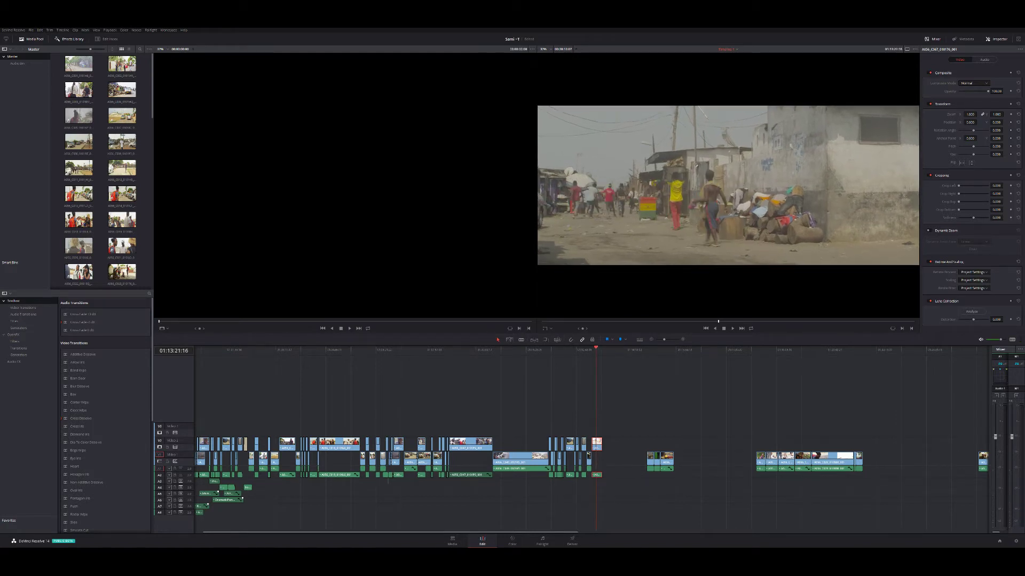
key(space)
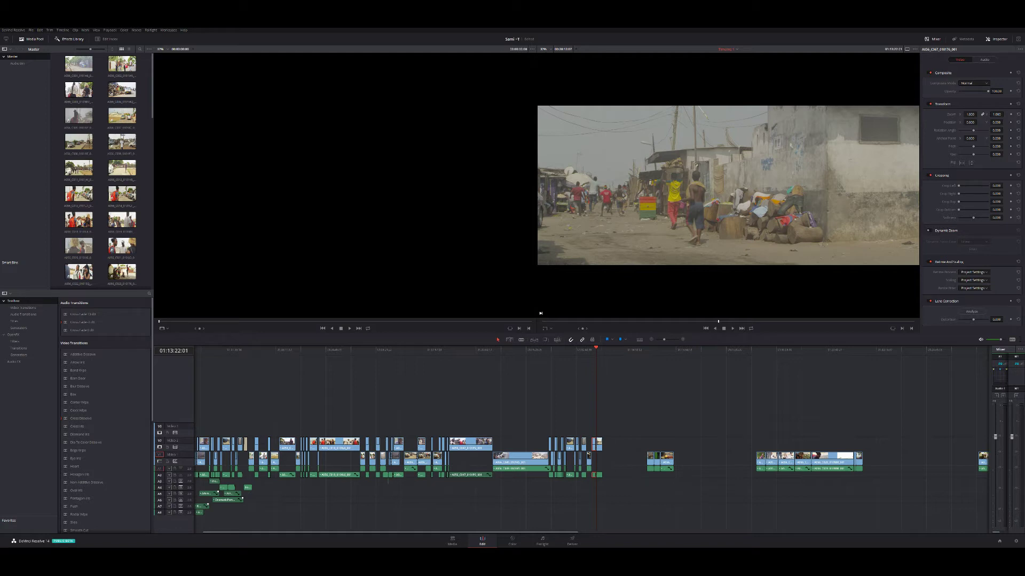
Drag the last V2 clip a few frames later
mouse_move(596, 444)
mouse_down()
mouse_move(615, 447)
mouse_move(599, 460)
mouse_up()
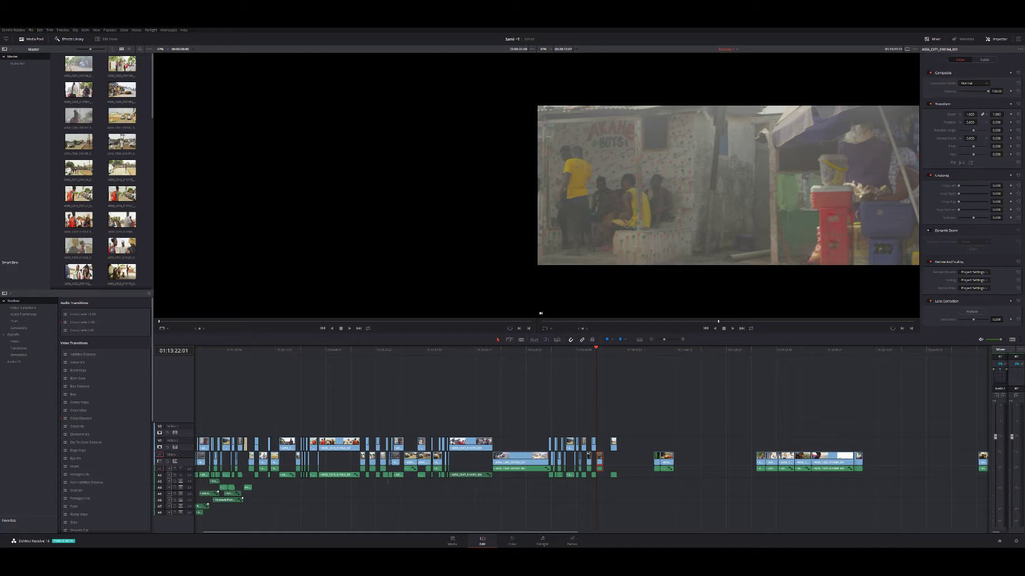
key(space)
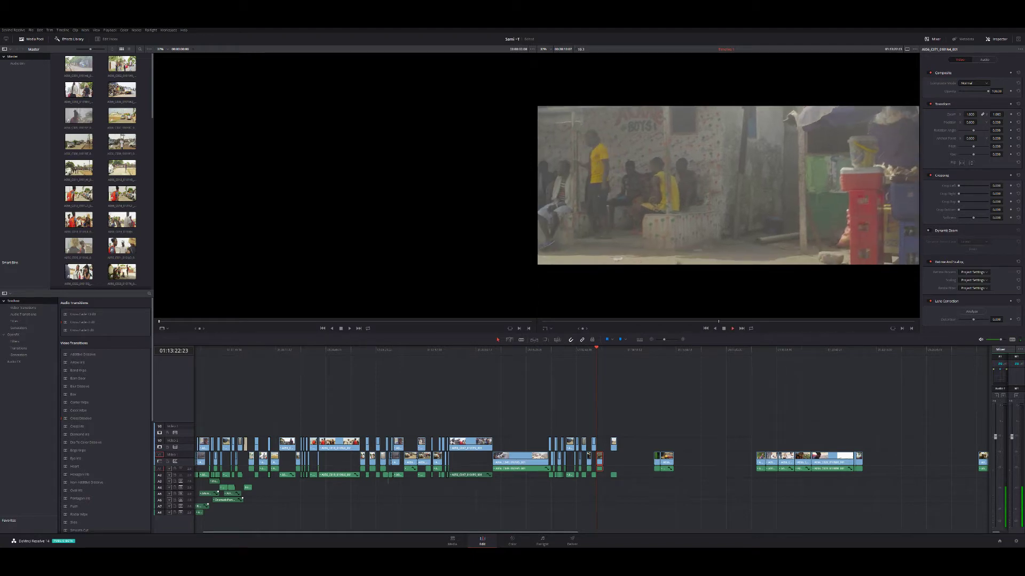
key(Up)
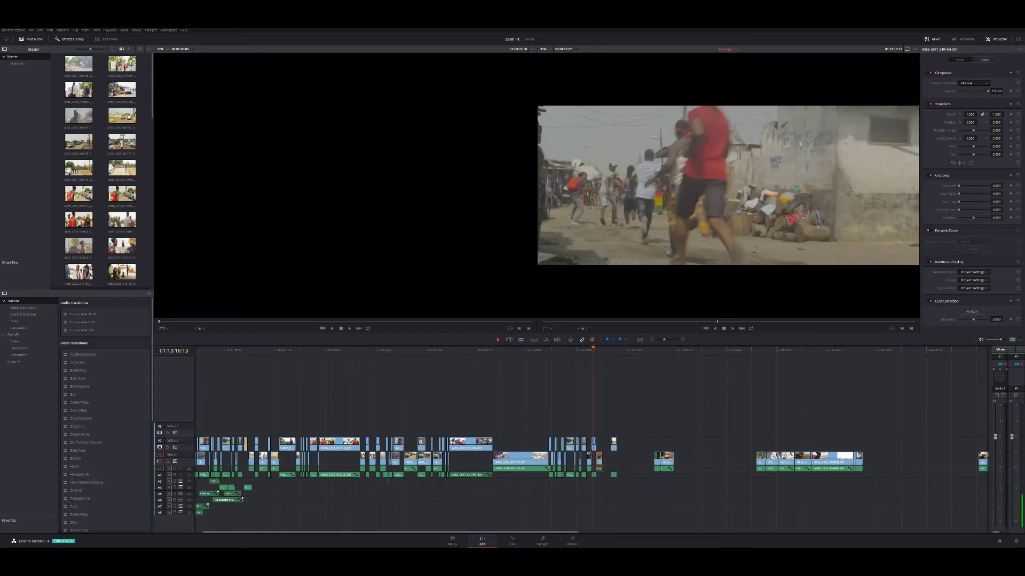
key(shift+Left)
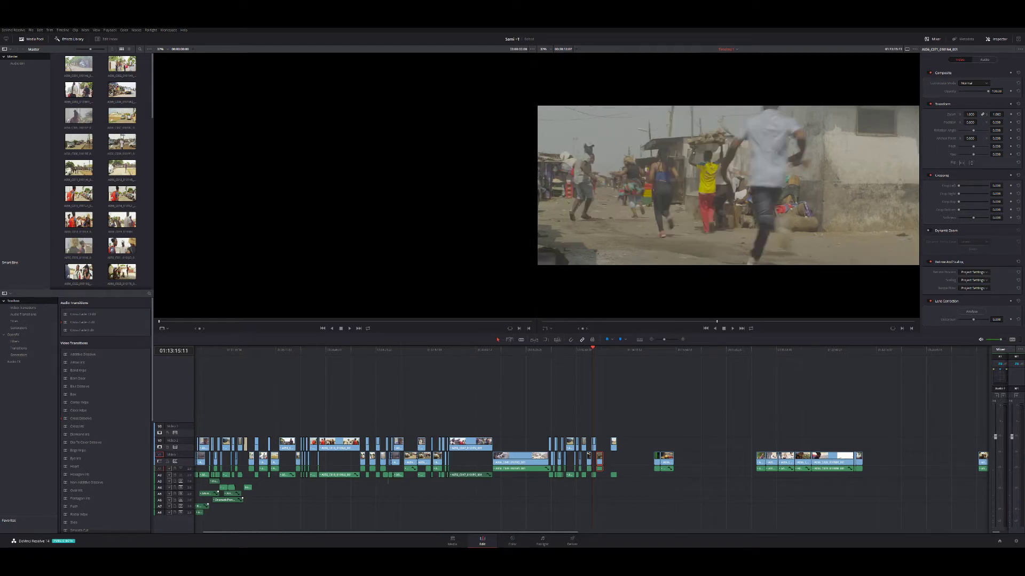
key(ctrl+equal)
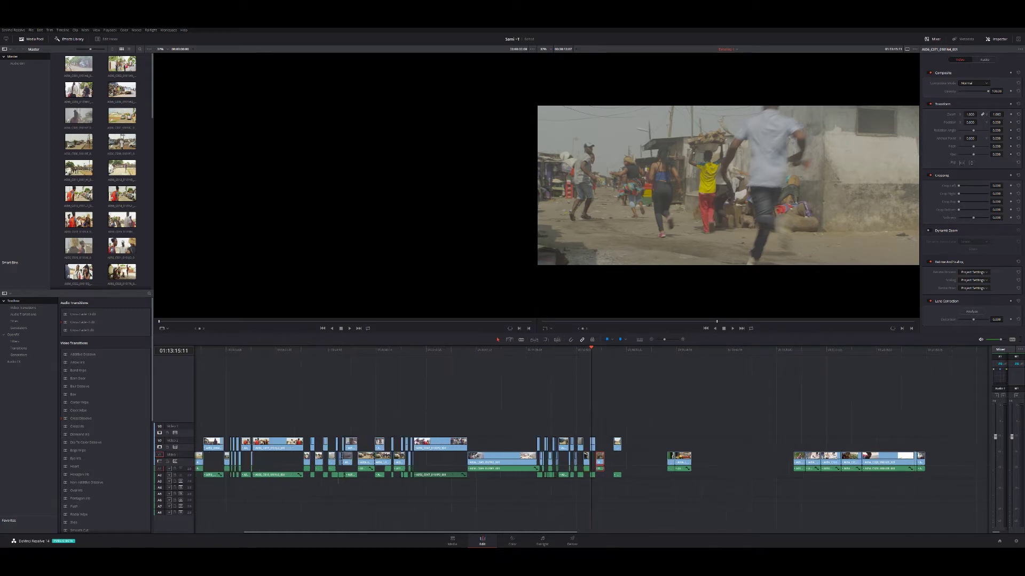
key(ctrl+equal)
key(ctrl+equal)
key(ctrl+equal)
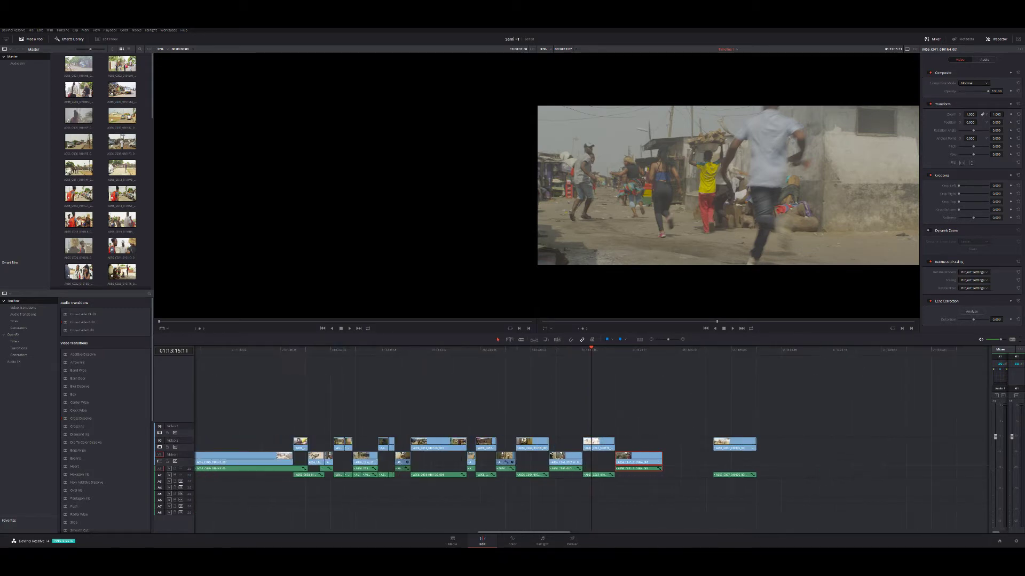
key(Left)
key(Left)
key(Left)
key(Left)
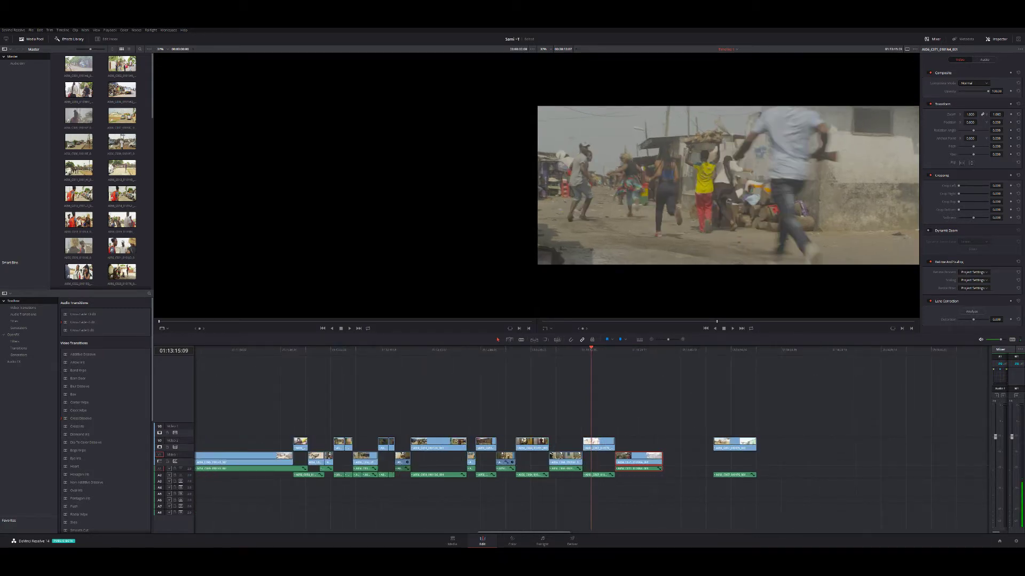
key(Left)
key(Left)
key(Left)
key(Left)
key(Left)
key(Left)
key(Left)
key(Left)
key(Left)
key(Left)
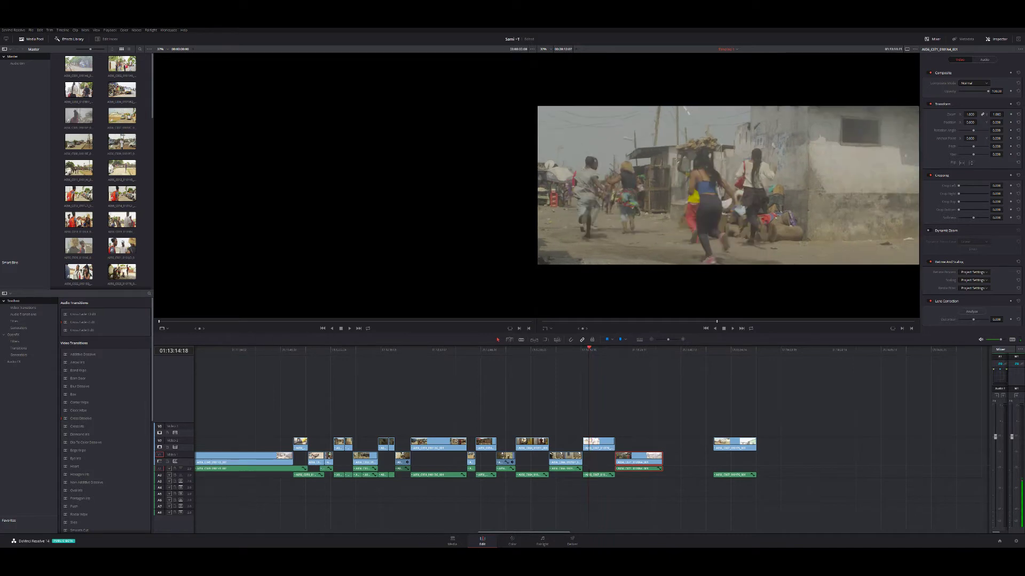
key(Left)
key(Left)
key(Left)
Trim the V2 clip's start to the cut and shift it and the adjacent V1 clip slightly earlier
key(Left)
key(Left)
key(Left)
key(Left)
key(Left)
key(Left)
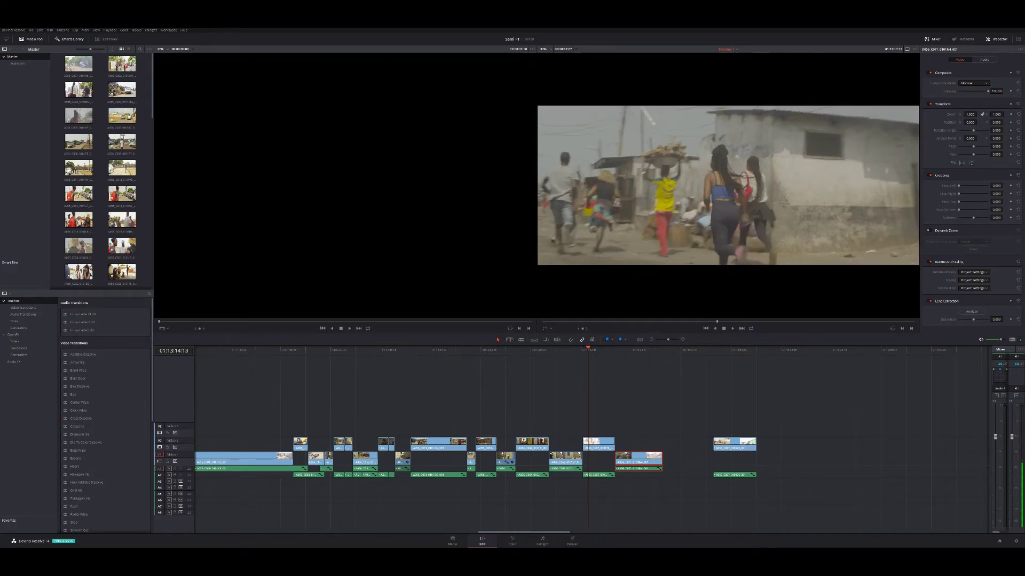
key(Left)
key(Left)
key(Left)
key(Left)
key(Left)
key(Left)
key(Left)
key(Left)
key(Left)
key(Left)
key(Left)
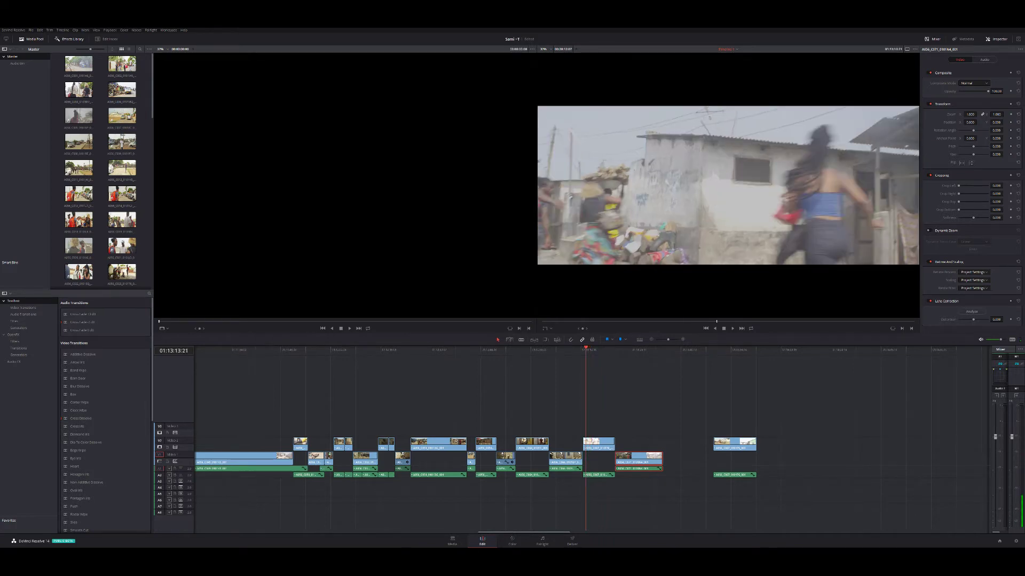
key(Right)
key(Right)
key(Right)
key(Right)
key(Right)
key(Right)
key(Right)
key(Right)
key(Right)
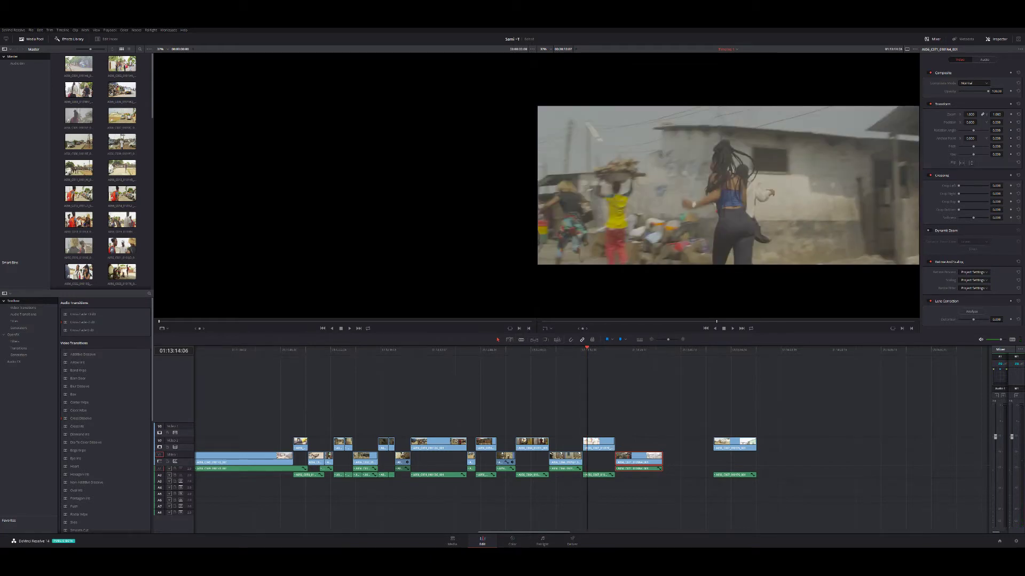
drag(583, 444, 587, 444)
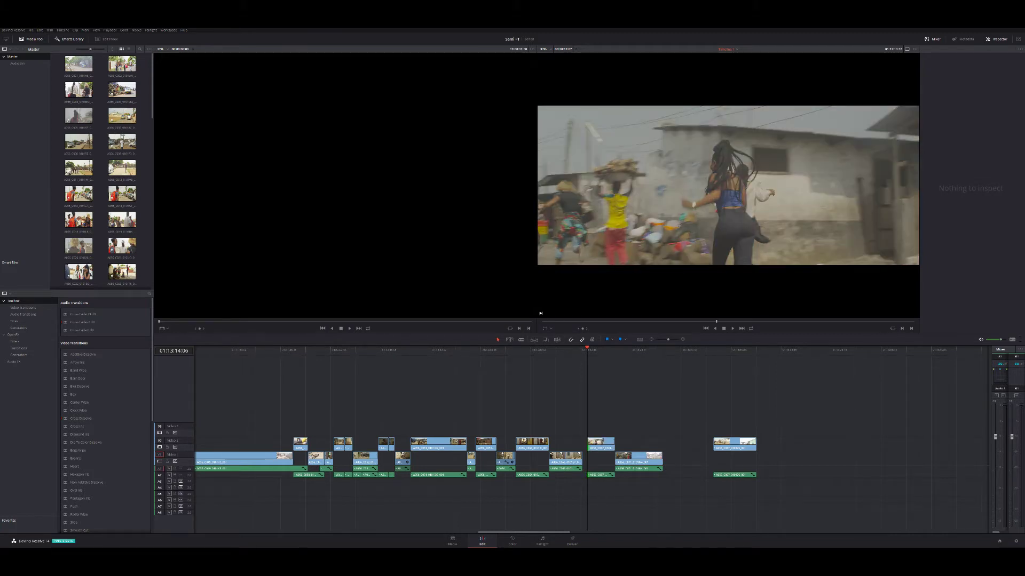
drag(605, 432, 653, 474)
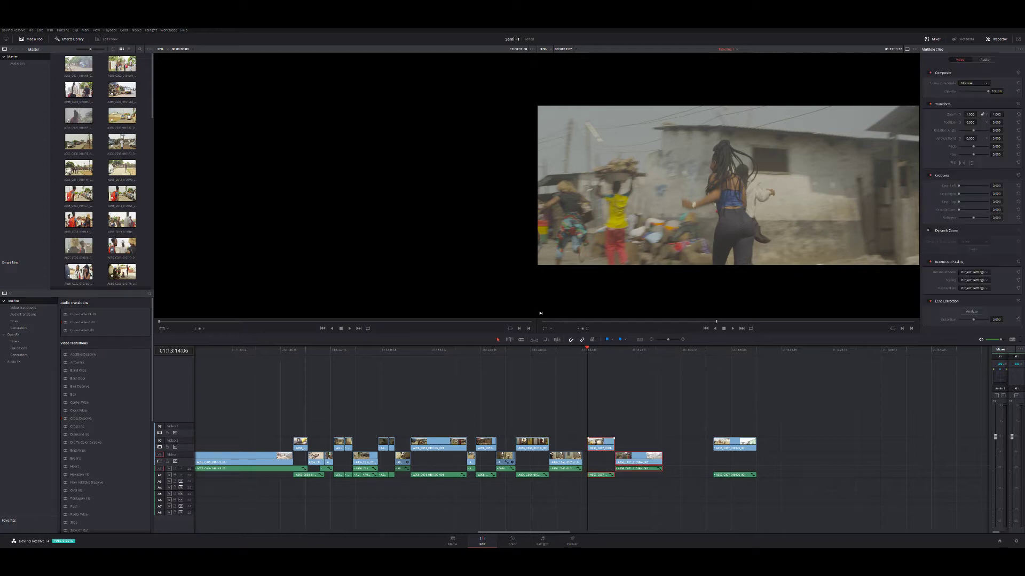
drag(614, 448, 610, 449)
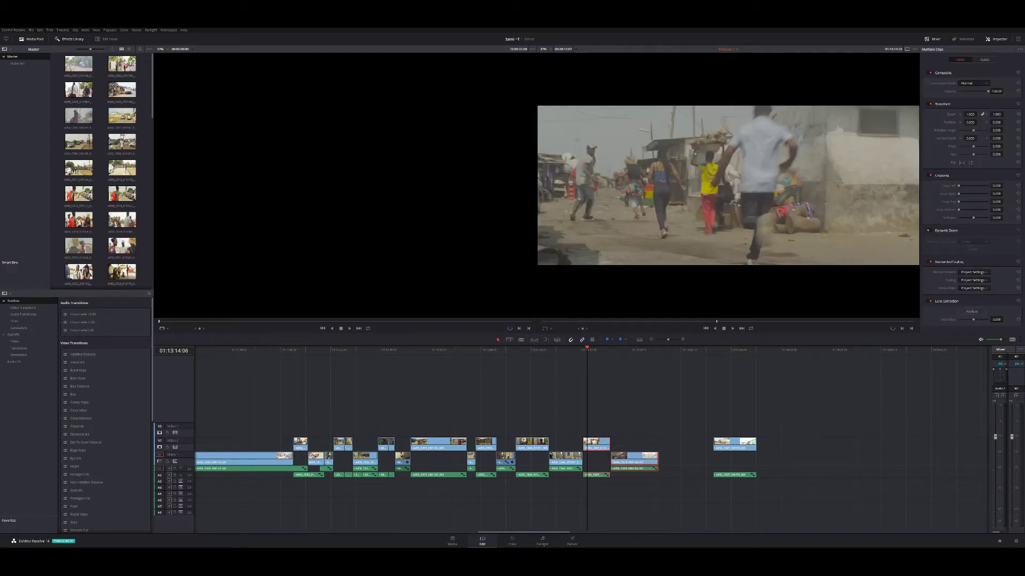
key(Escape)
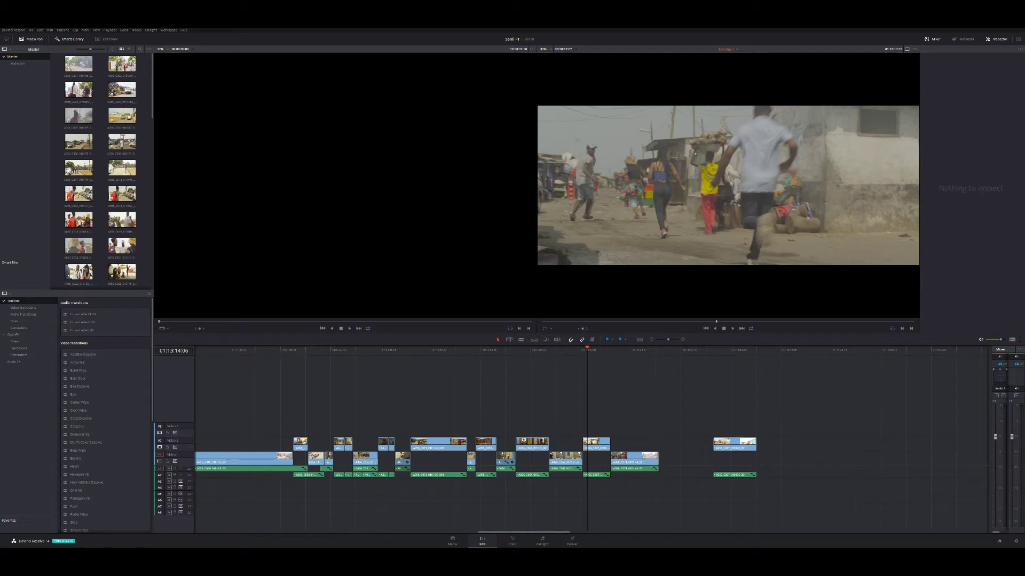
Trim the A1 and A2 audio edit points earlier and replay the cut
drag(583, 471, 581, 475)
drag(582, 474, 579, 475)
key(slash)
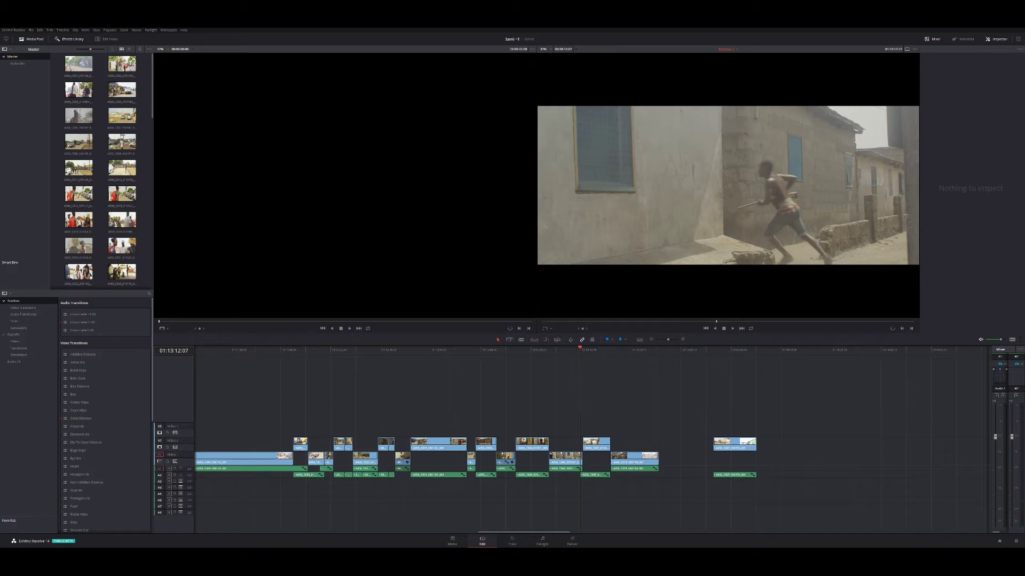
Shuttle through the cut and shift the V3 alley running clip's start a few frames later
key(j)
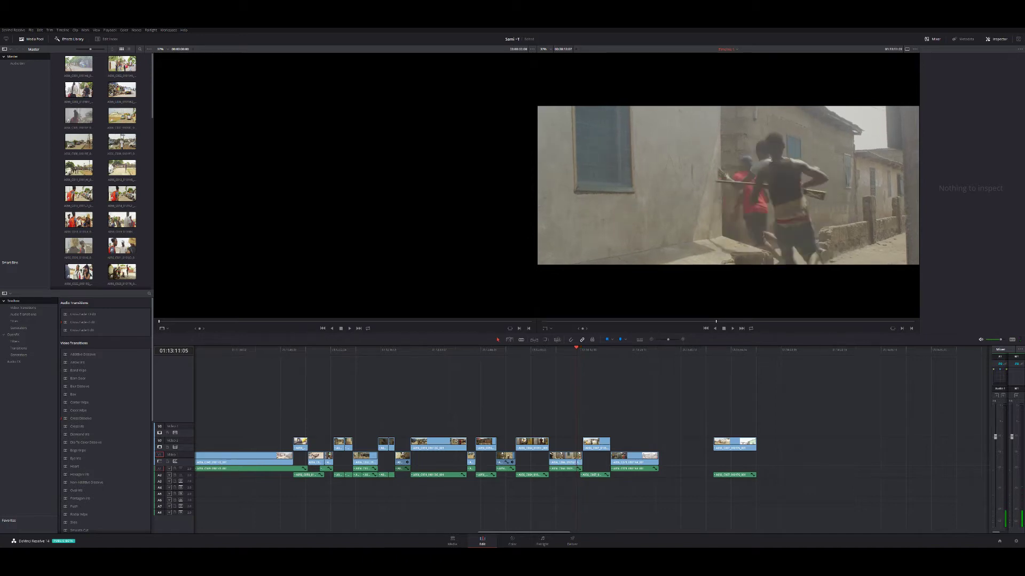
key(l)
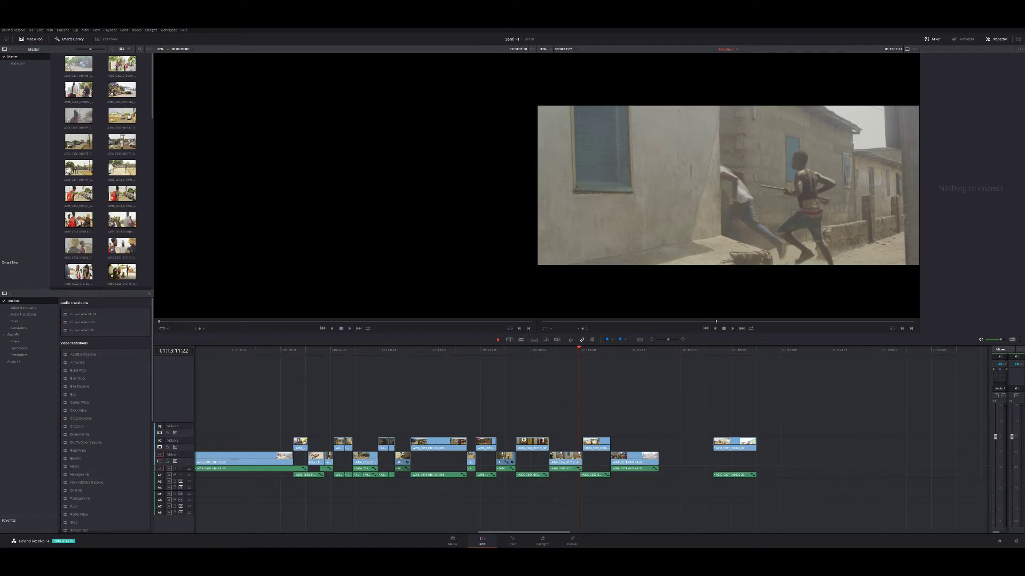
key(space)
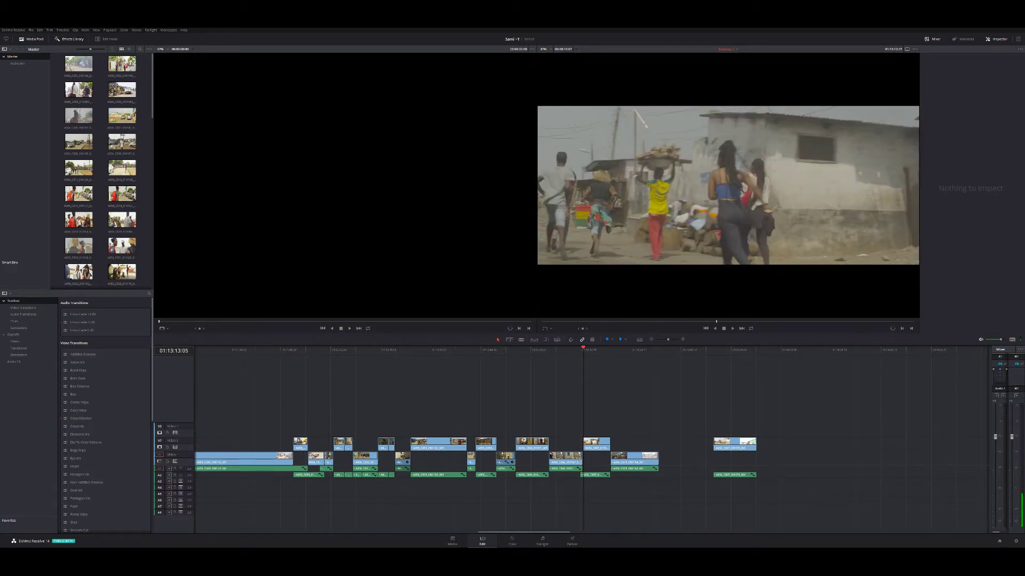
key(j)
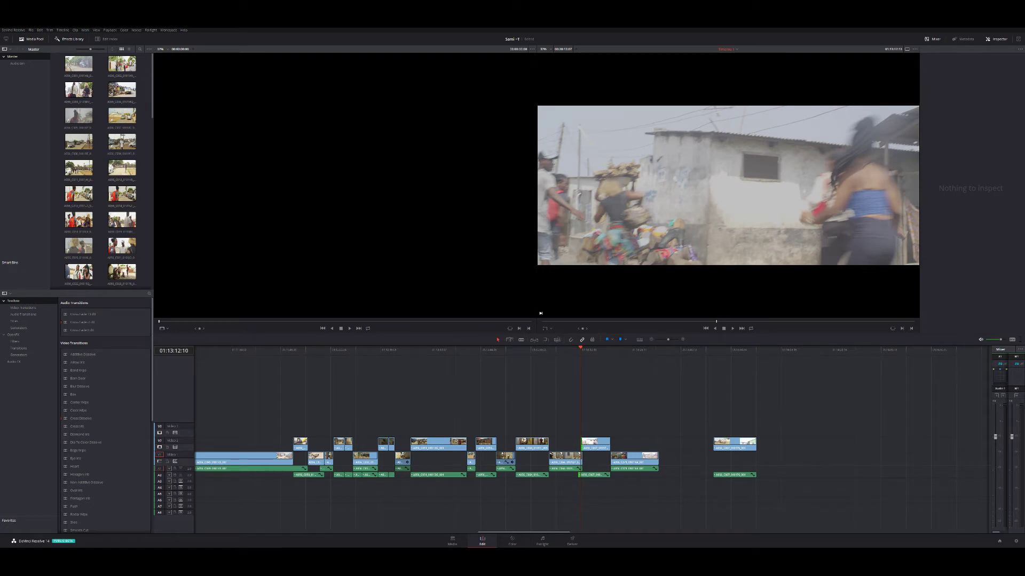
key(period)
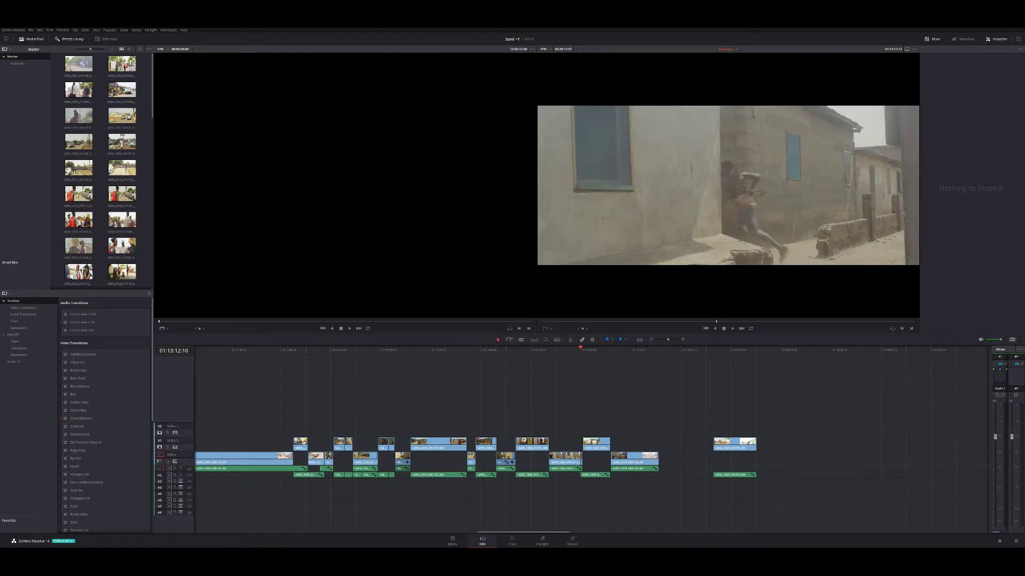
click(596, 444)
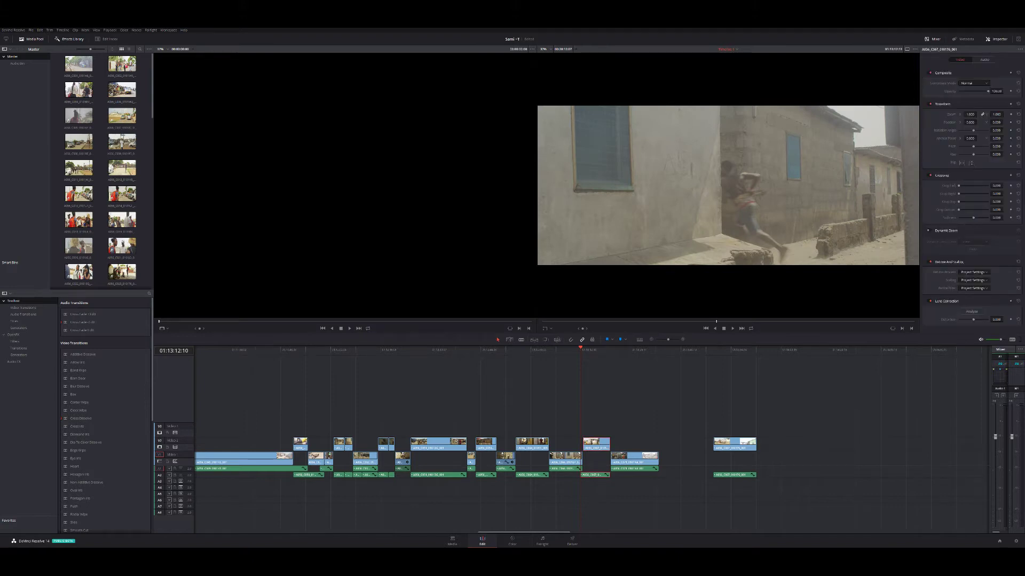
key(space)
key(Escape)
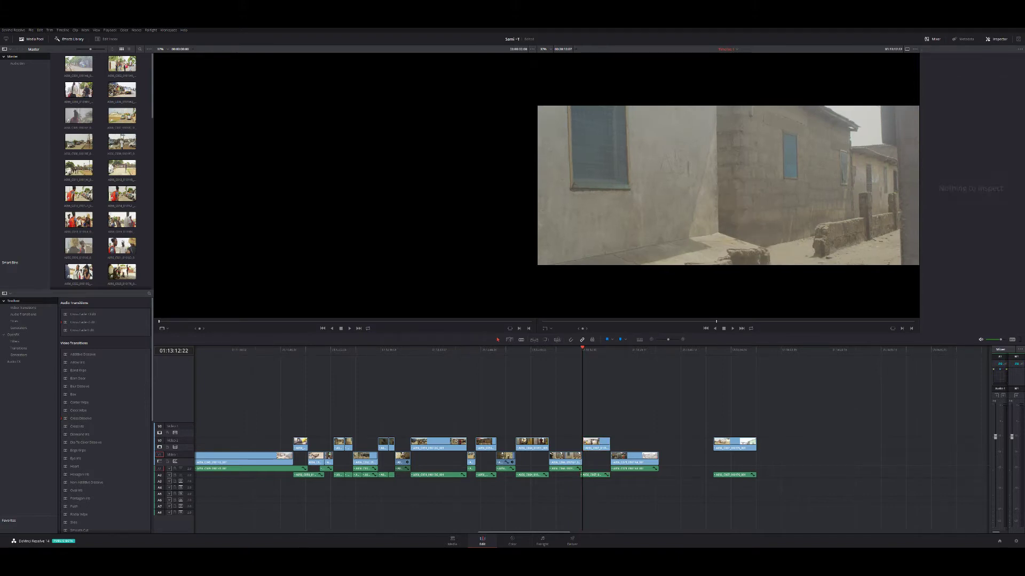
Finish trimming the A2 clip's start and replay from its edit point
drag(578, 475, 577, 475)
key(Up)
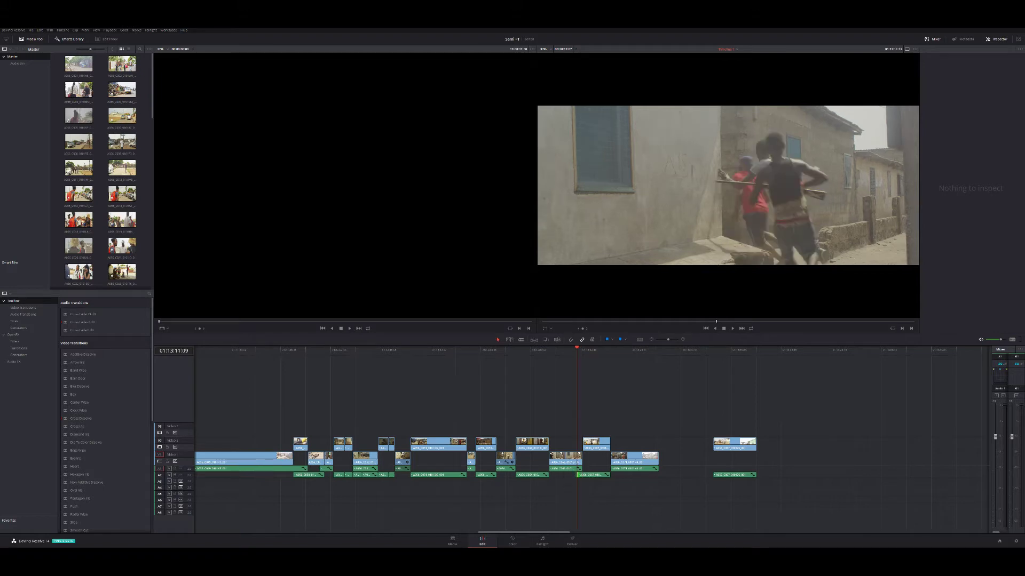
key(space)
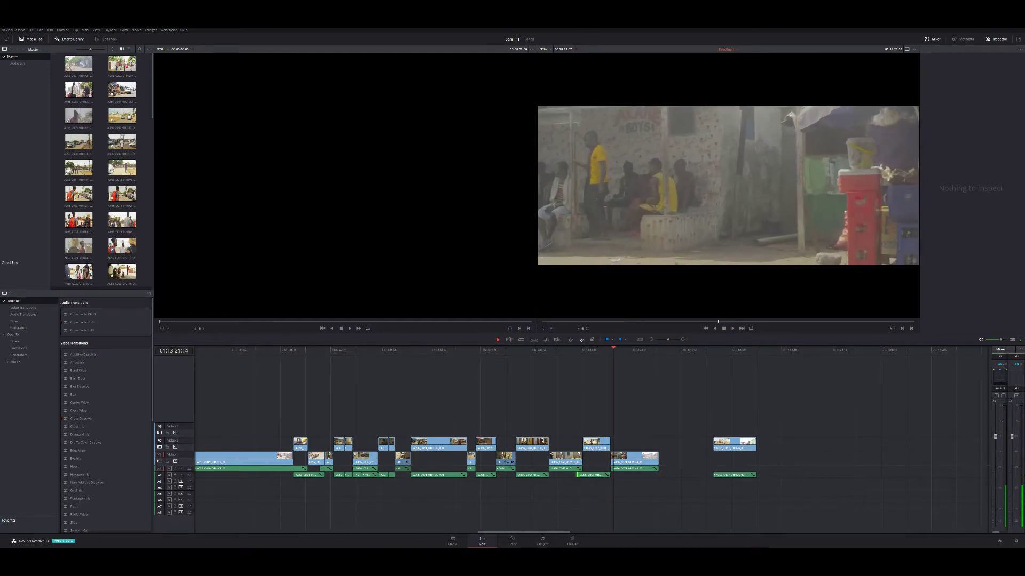
Save the project and play briefly through the edit
key(ctrl+s)
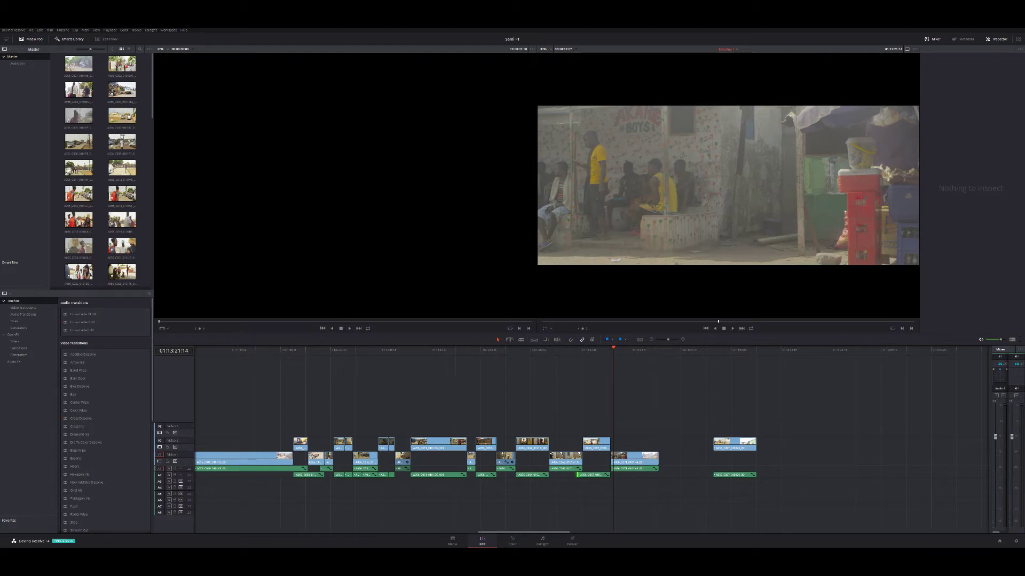
key(space)
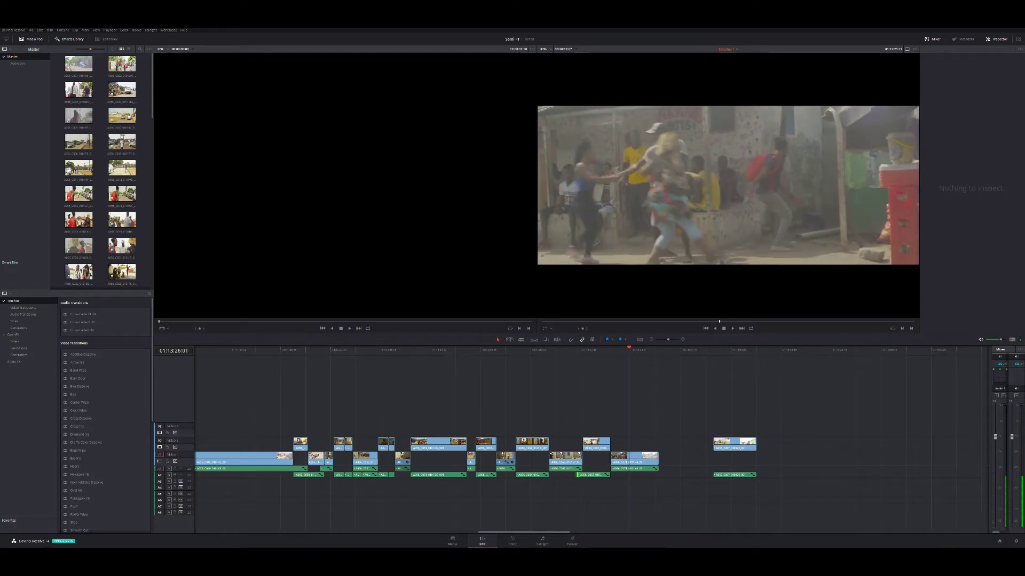
key(space)
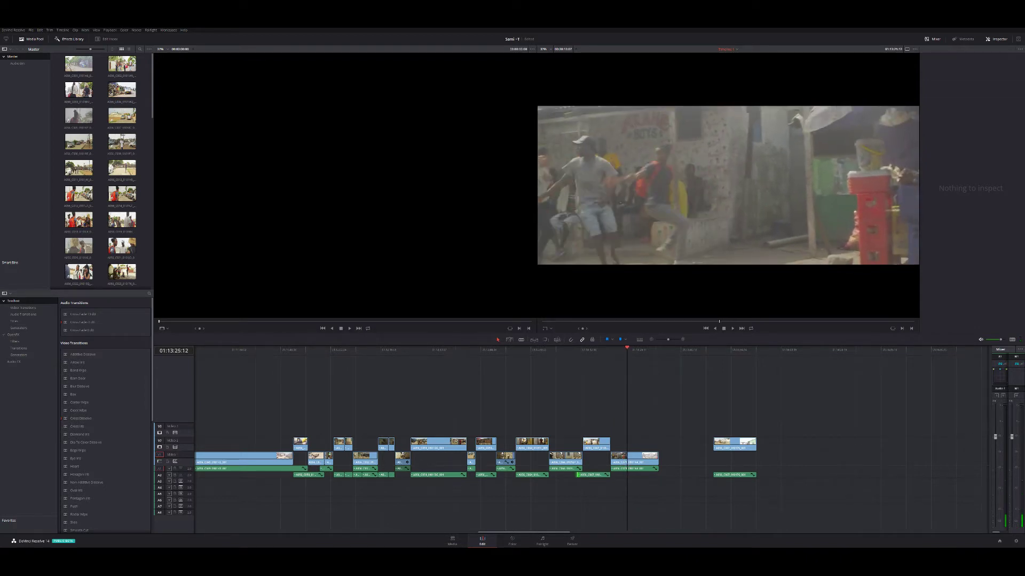
Trim the motorbike clip's head later and fine-tune the A1 start edge. Then review from 01:13:18:23
drag(612, 457, 626, 459)
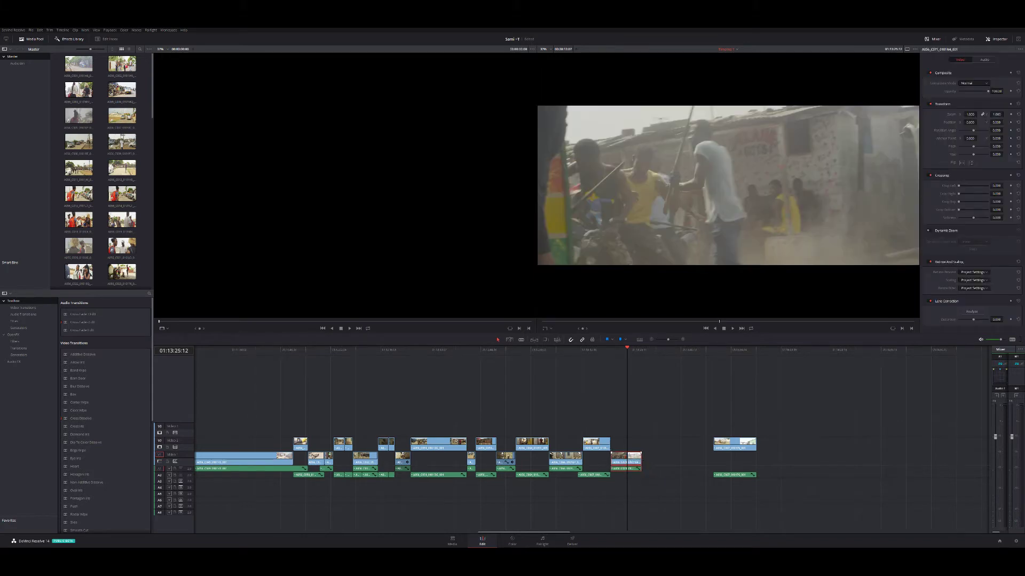
click(618, 480)
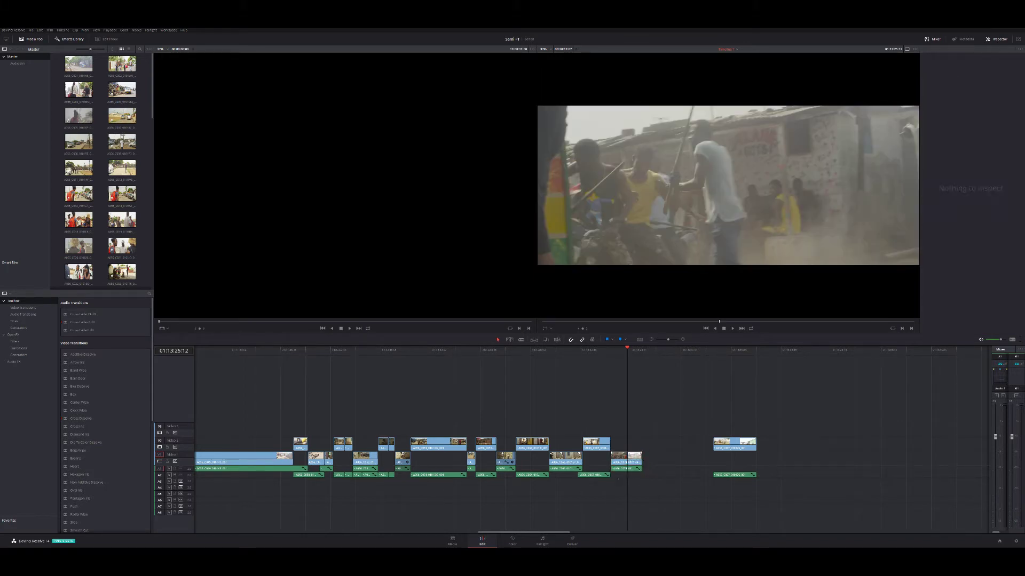
drag(611, 468, 605, 469)
drag(605, 468, 605, 468)
drag(605, 468, 608, 469)
click(603, 350)
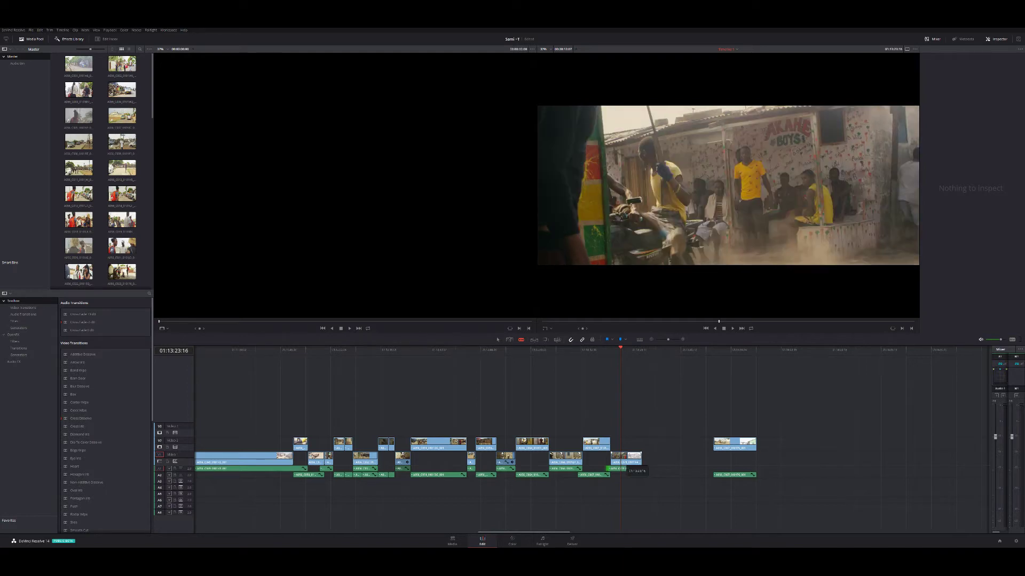
Drop the clip onto V1 at the cut, extend the V2 clip to the playhead, and shift the V1 clip right
drag(627, 465, 627, 465)
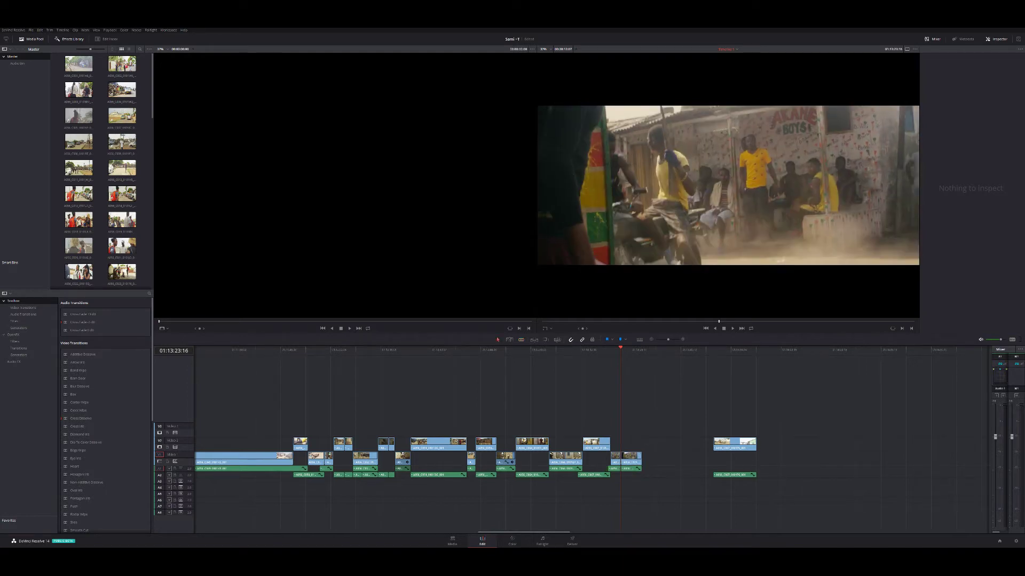
drag(610, 443, 620, 443)
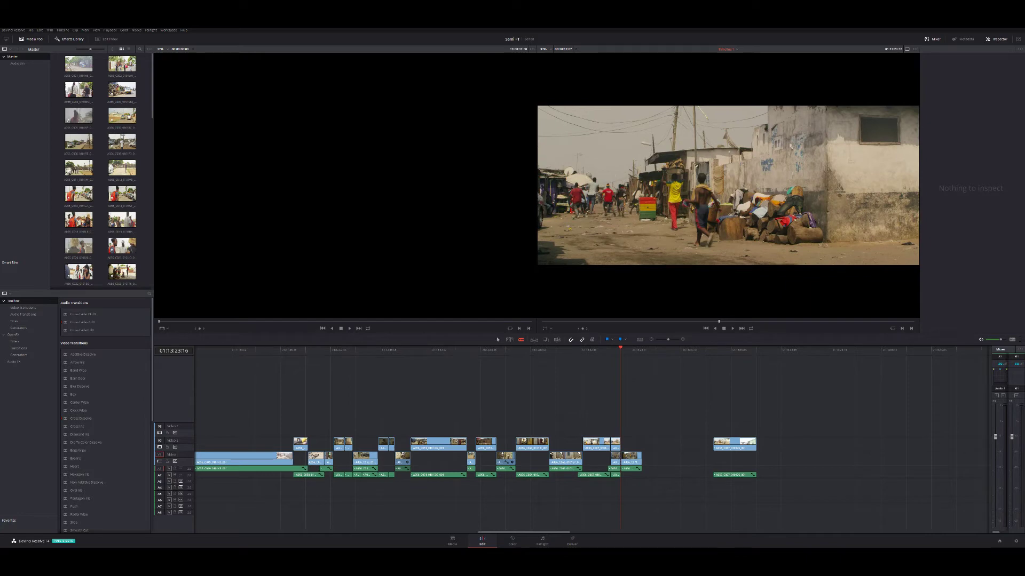
mouse_move(622, 454)
mouse_down()
mouse_move(652, 455)
mouse_move(625, 446)
mouse_up()
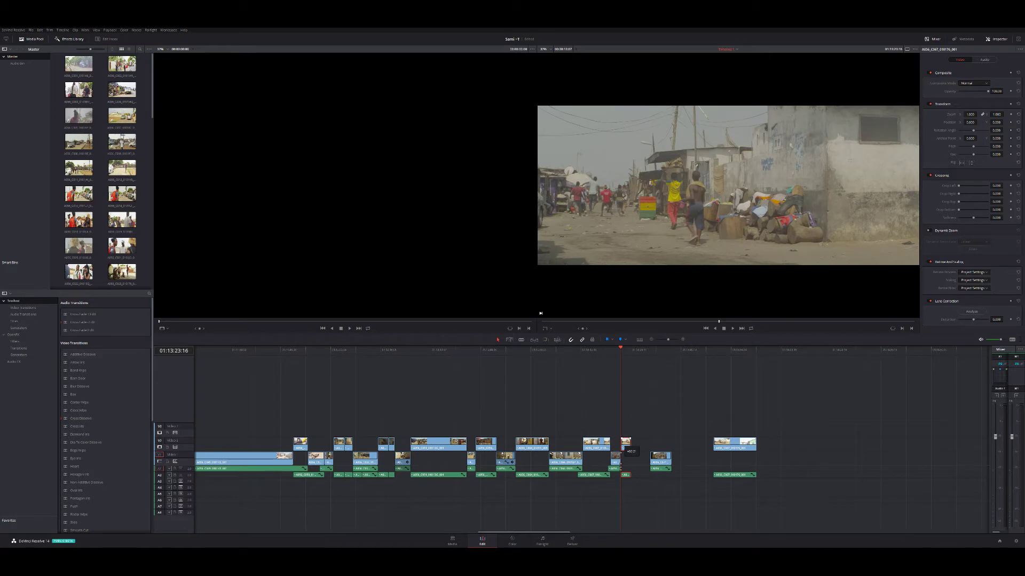
key(space)
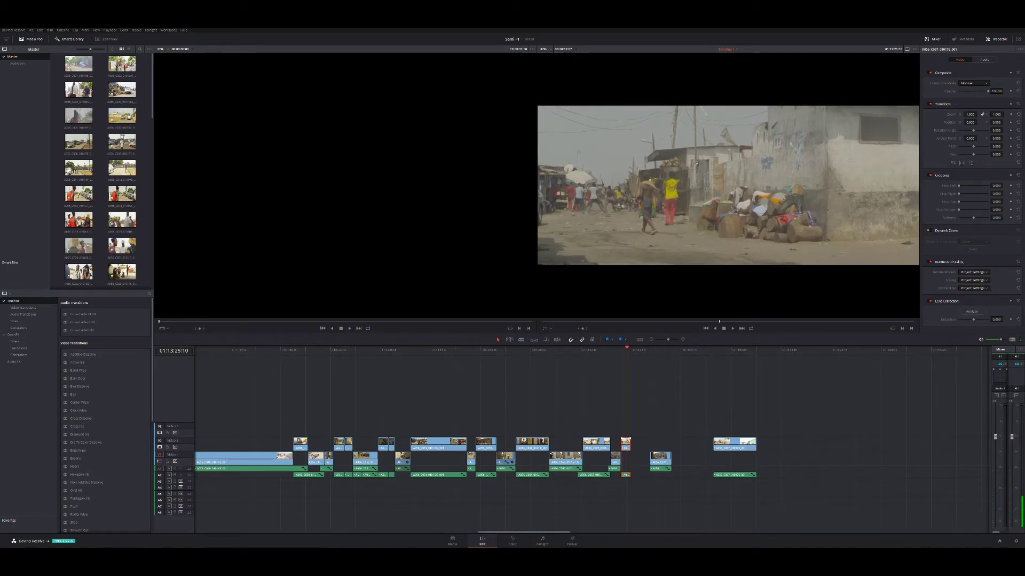
Shorten the V2/A2 clip to a sliver and preview the new cuts from 01:13:22:03
drag(621, 443, 635, 458)
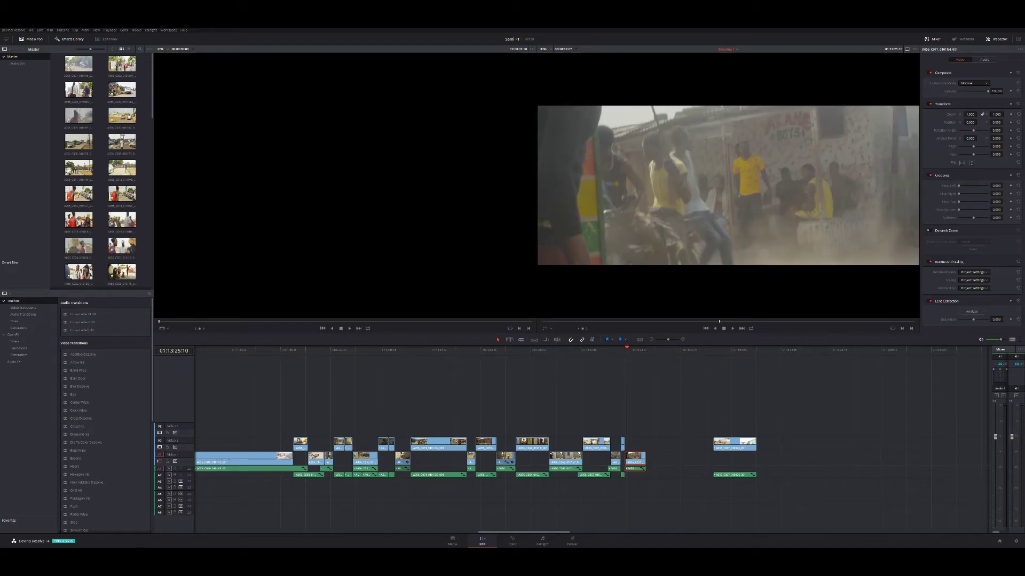
key(Up)
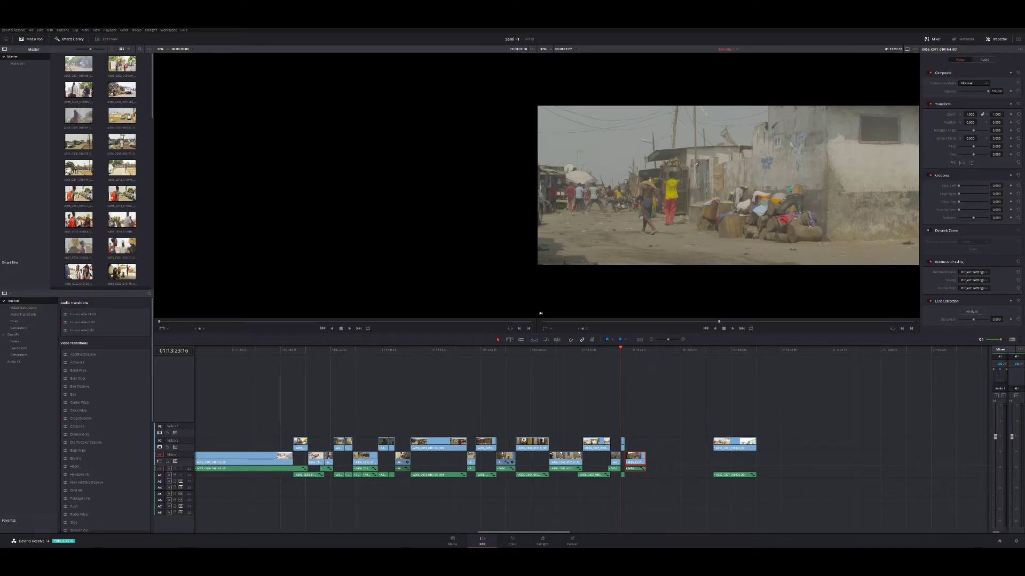
key(Up)
key(space)
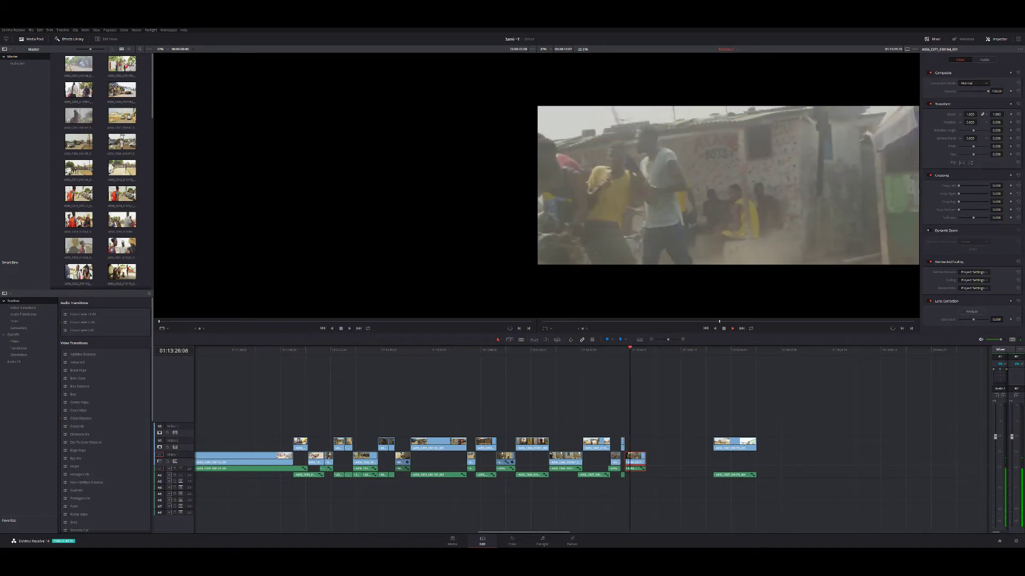
key(space)
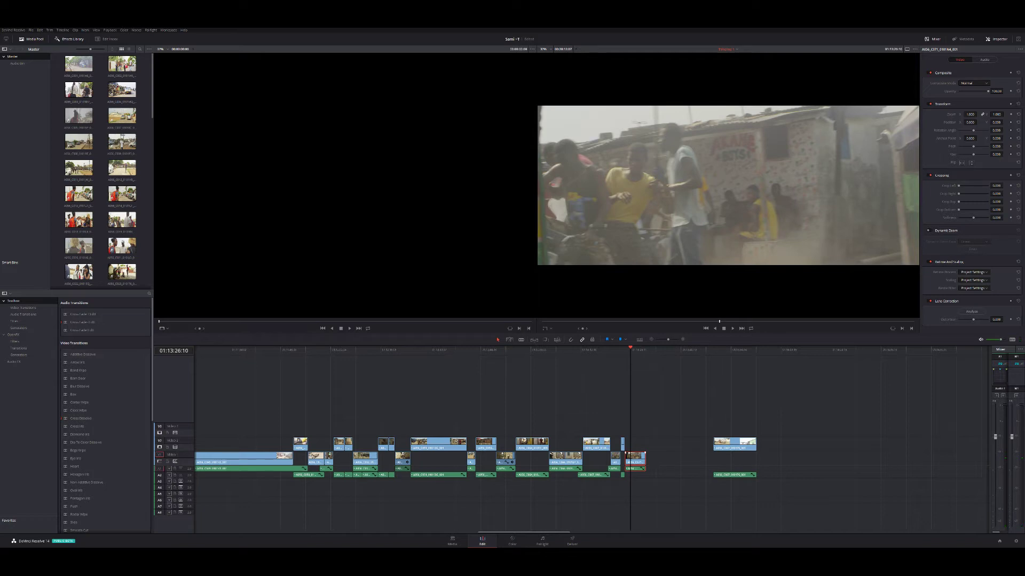
Try trimming a clip's start, undo it, replay, then shorten the selected clip's end
drag(626, 458, 630, 458)
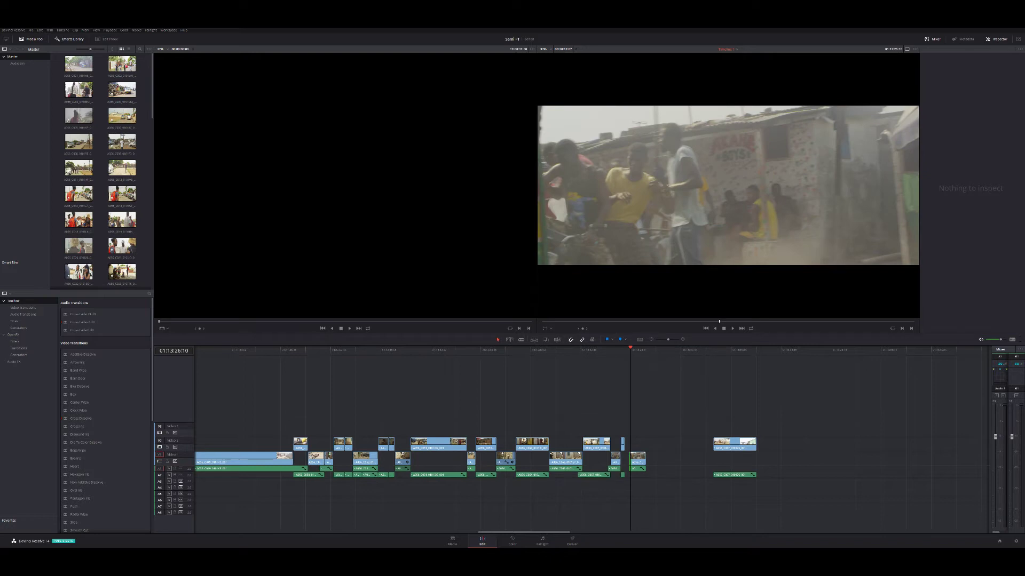
key(ctrl+z)
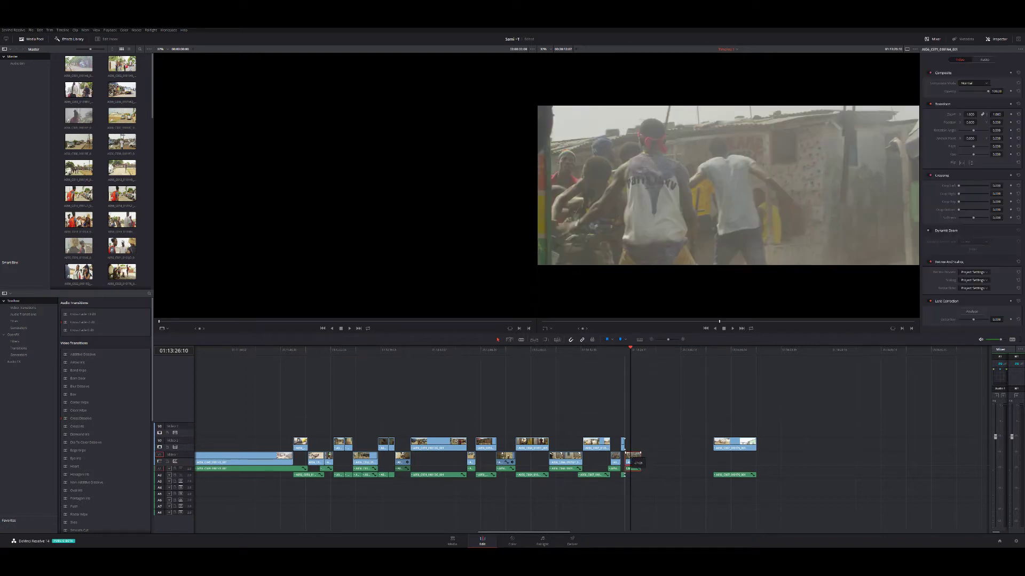
key(slash)
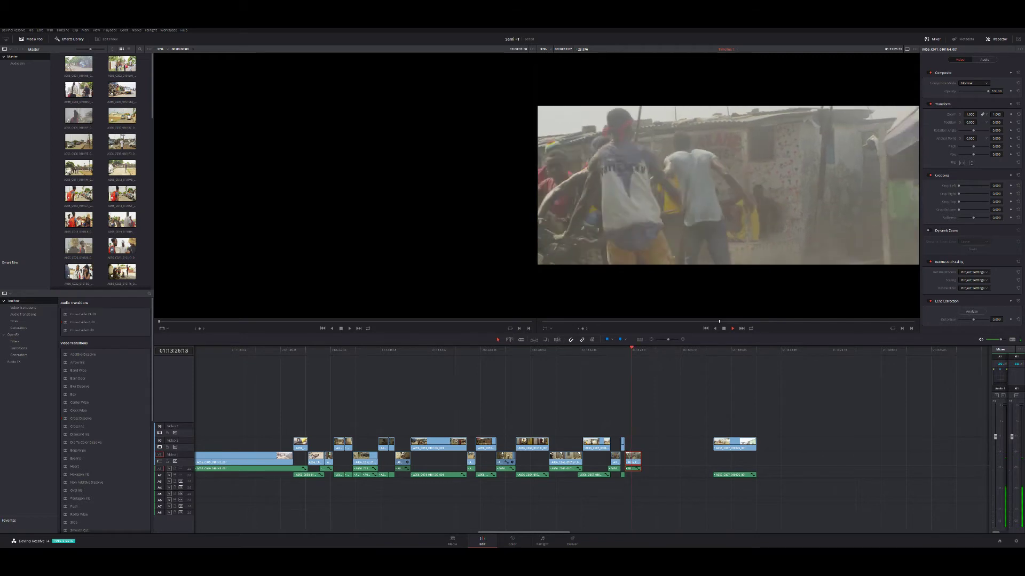
key(space)
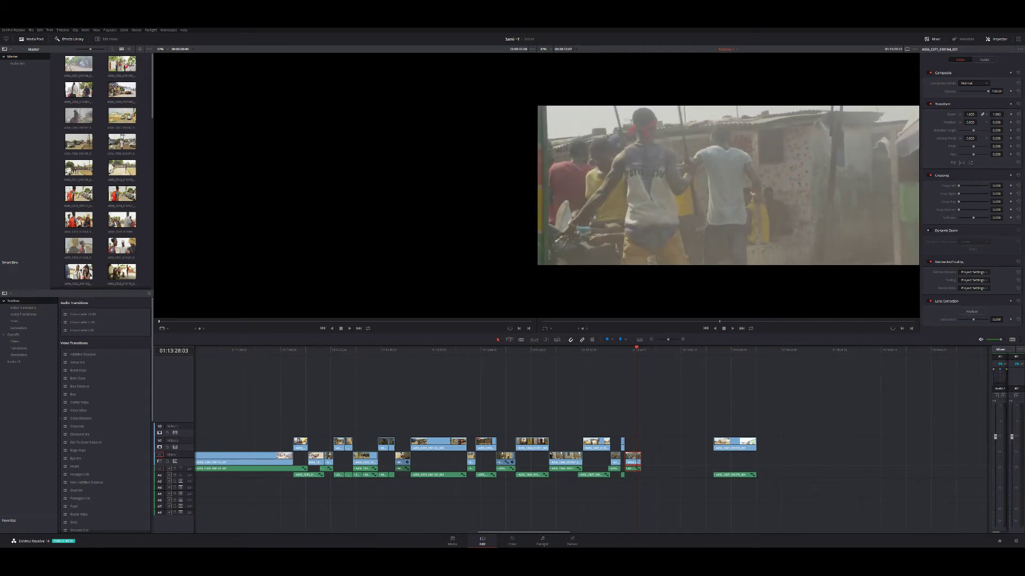
key(j)
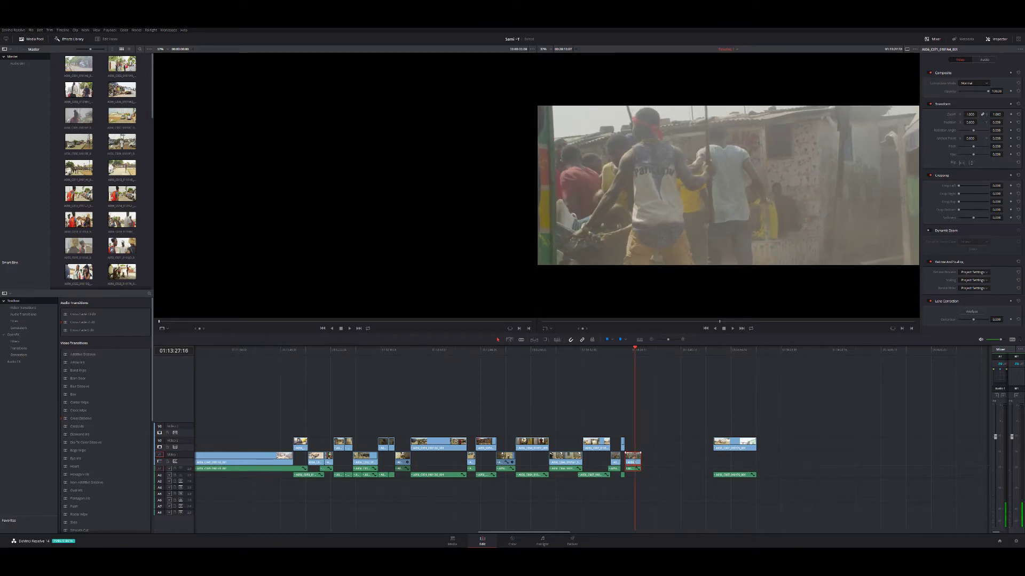
drag(640, 462, 634, 462)
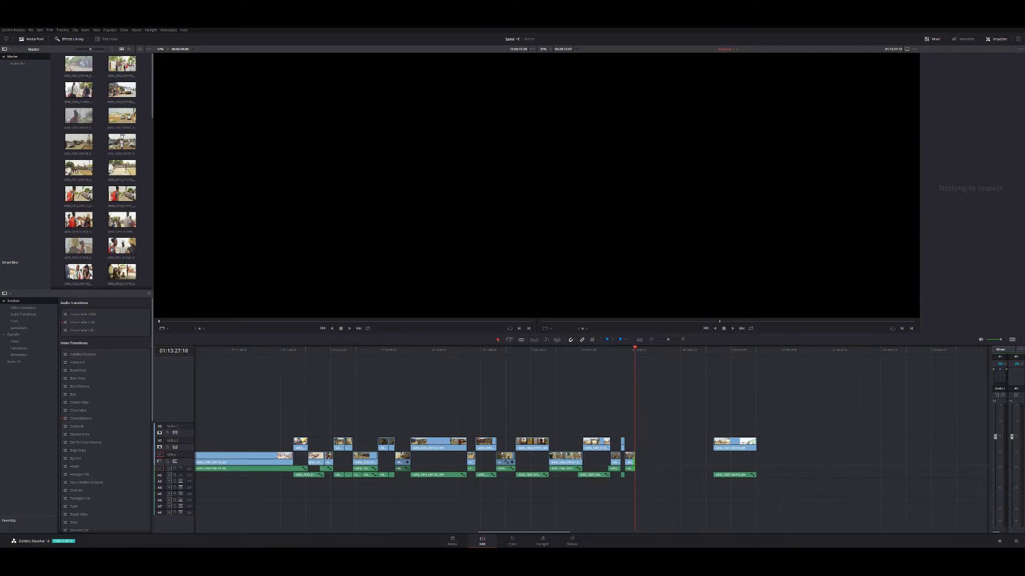
Preview from 01:13:51:03 and delete the stray last clip at the timeline's end
click(718, 349)
key(space)
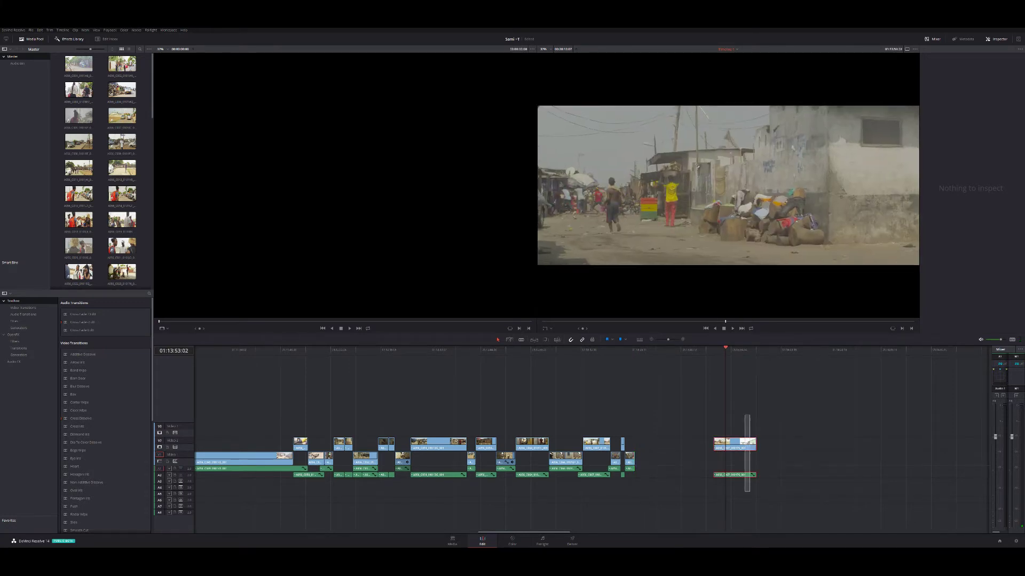
click(747, 444)
drag(714, 444, 740, 444)
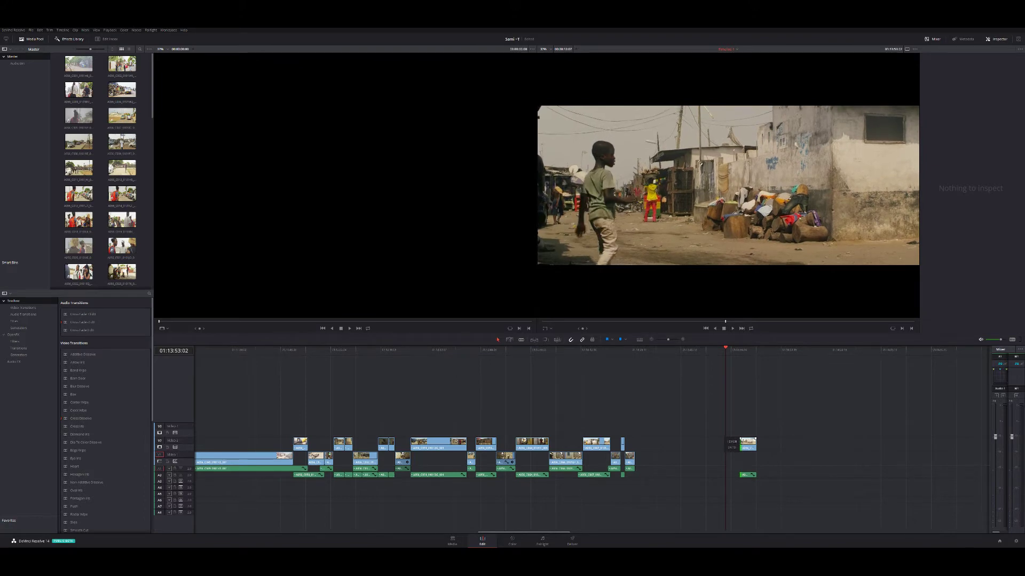
drag(739, 444, 725, 444)
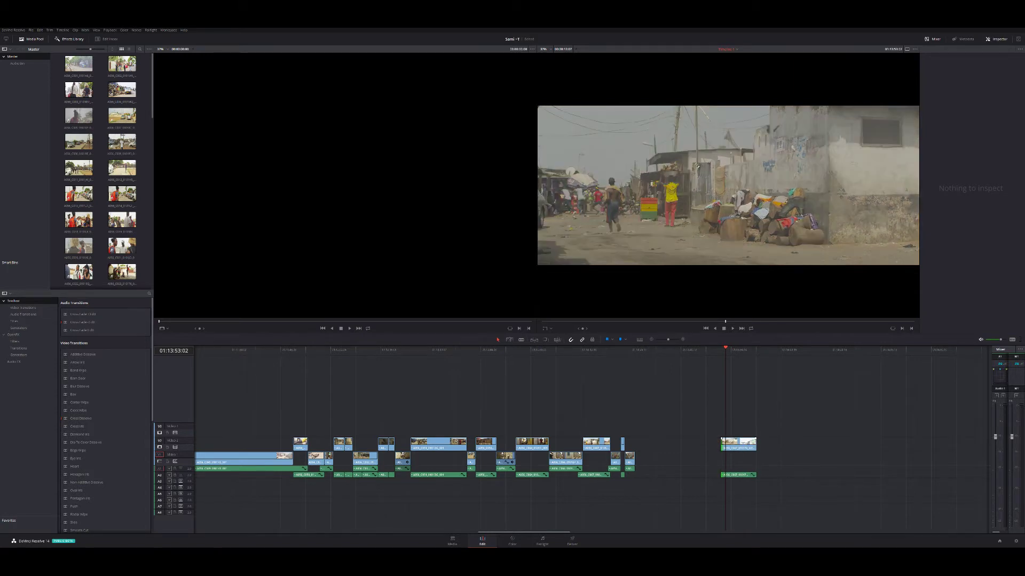
click(739, 444)
key(Delete)
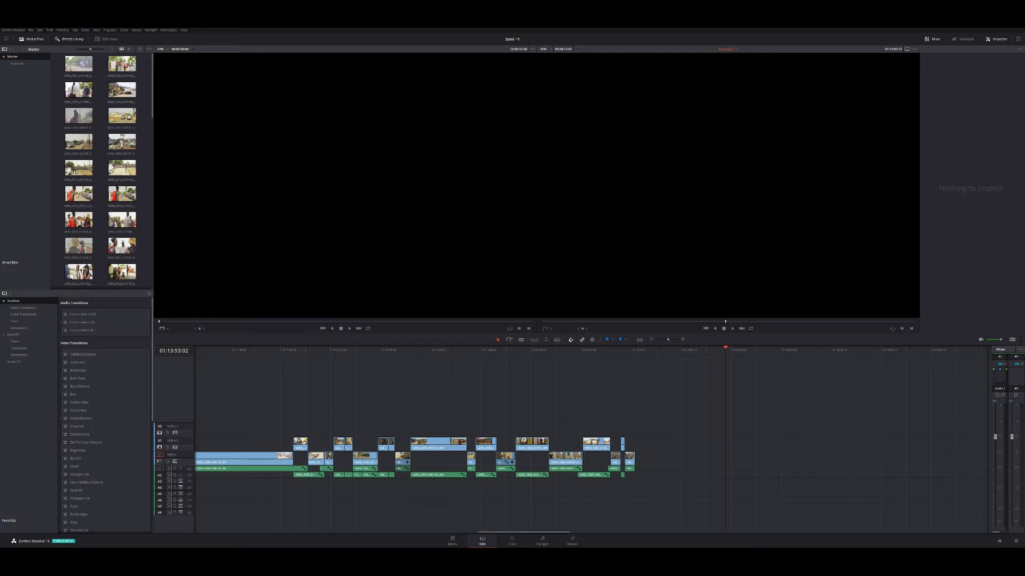
Drag the two later clips left toward the main edit
key(ctrl+minus)
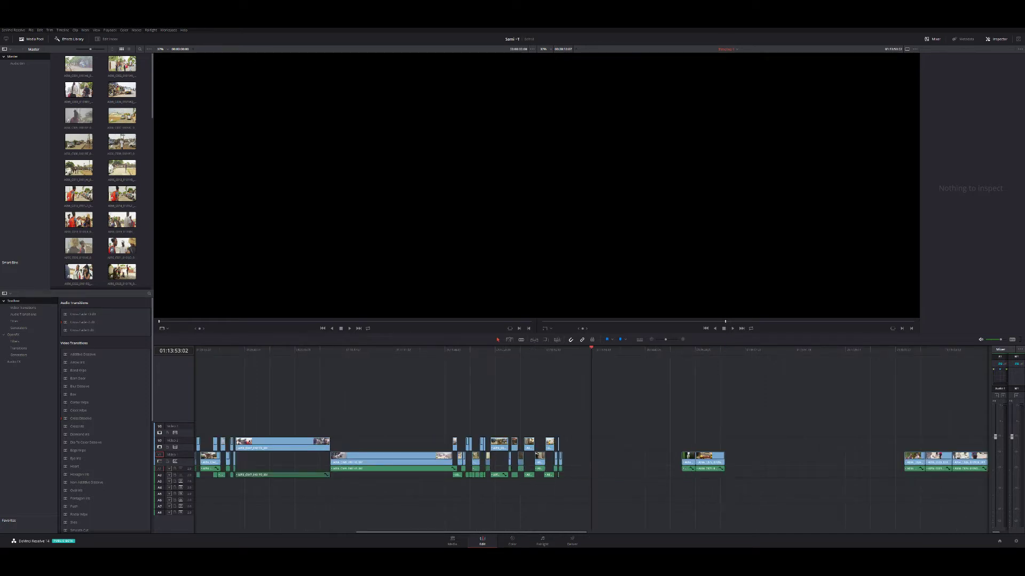
mouse_move(682, 431)
mouse_down()
mouse_move(714, 463)
mouse_move(596, 462)
mouse_up()
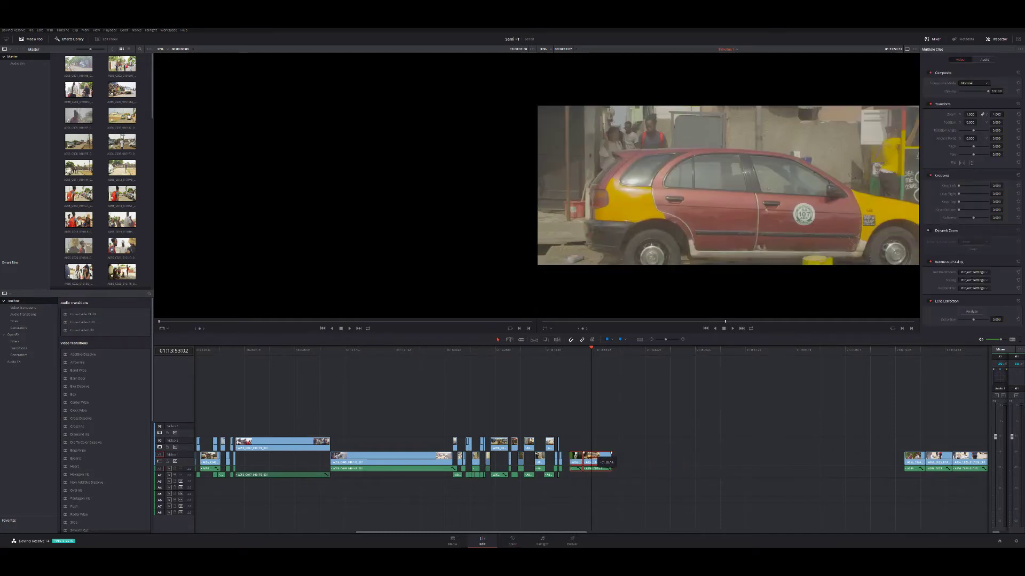
key(ctrl+shift+a)
Trim the start of the clip after the gap and preview it from its start
click(562, 349)
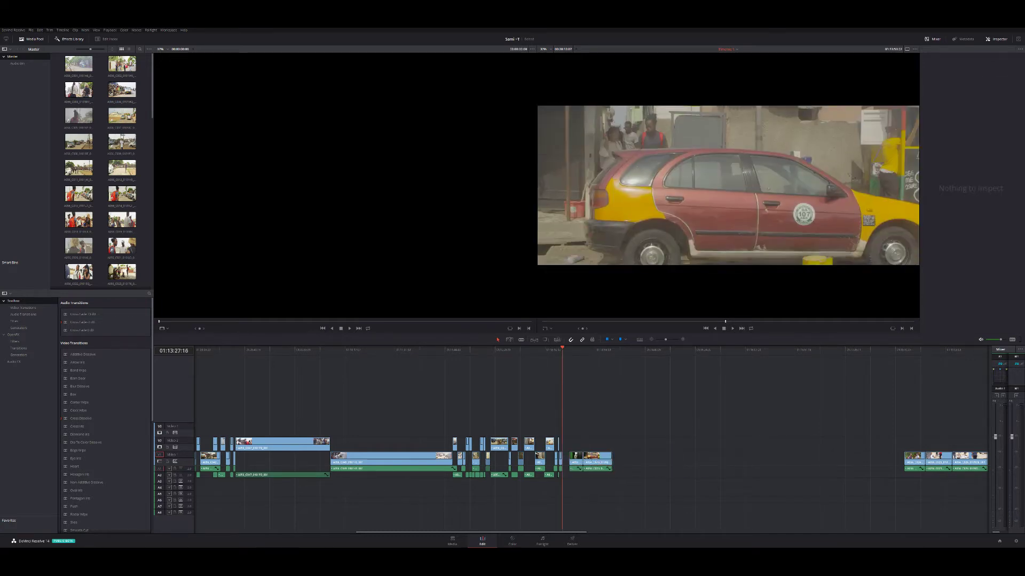
key(ctrl+equal)
key(ctrl+equal)
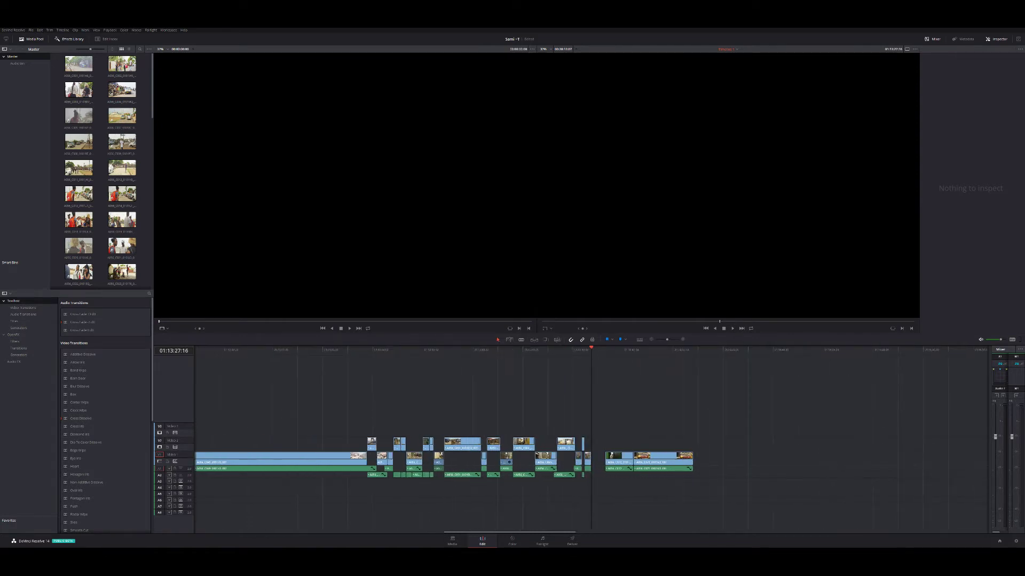
drag(607, 458, 613, 458)
drag(613, 457, 613, 458)
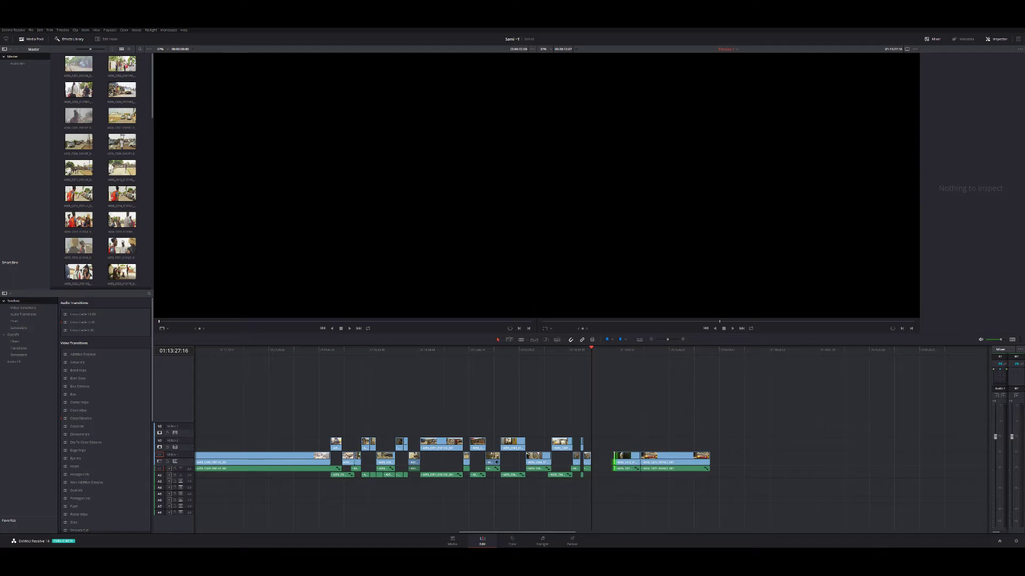
key(Down)
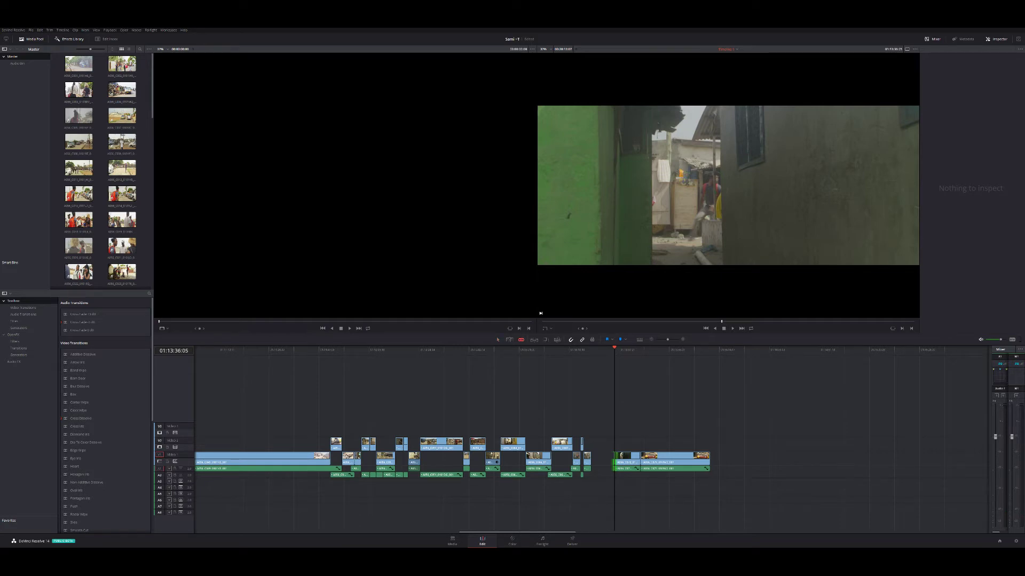
key(space)
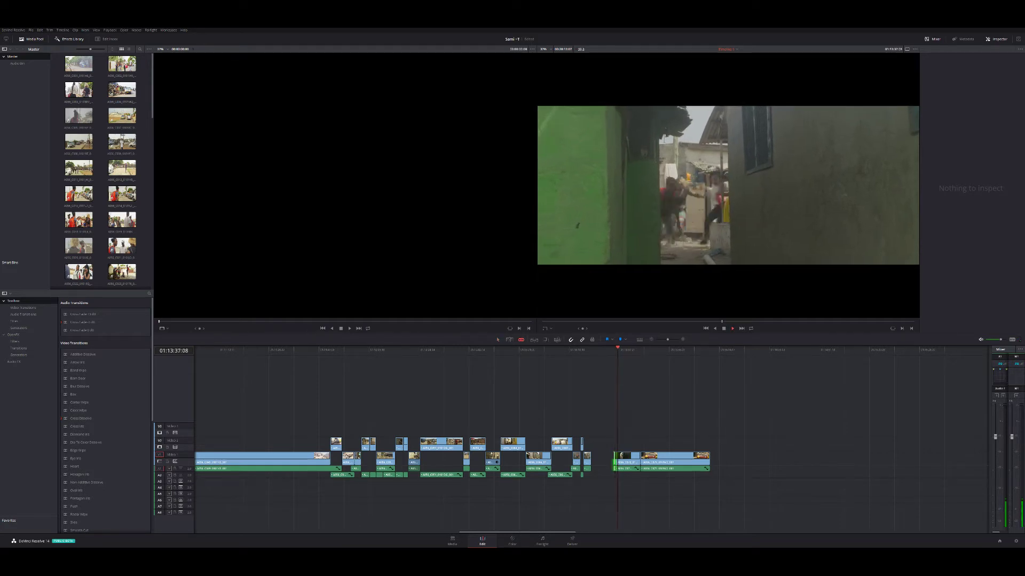
key(space)
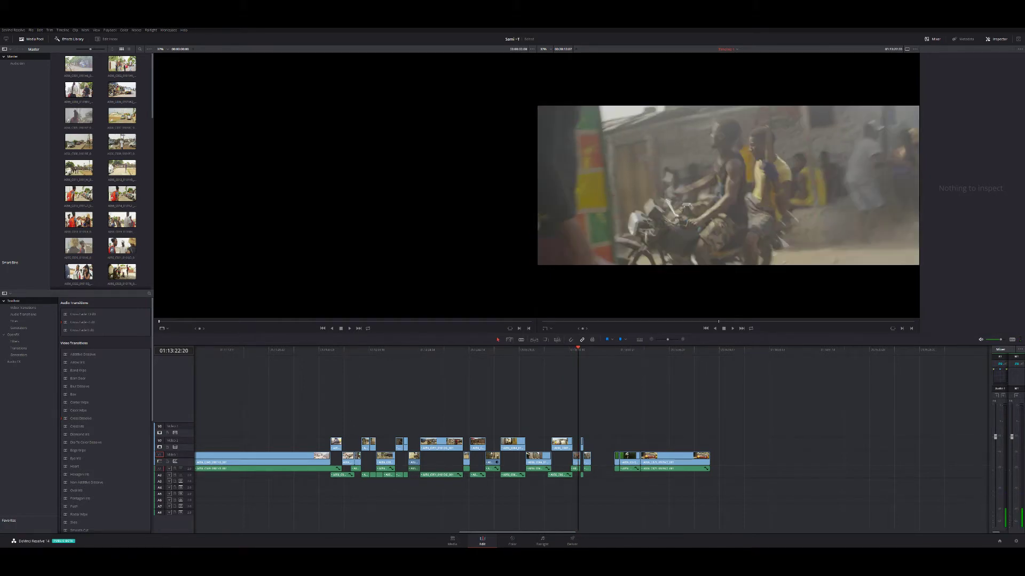
Slide the short clips after the playhead left against the cut and preview
mouse_move(586, 458)
mouse_down()
mouse_move(597, 477)
mouse_move(605, 458)
mouse_up()
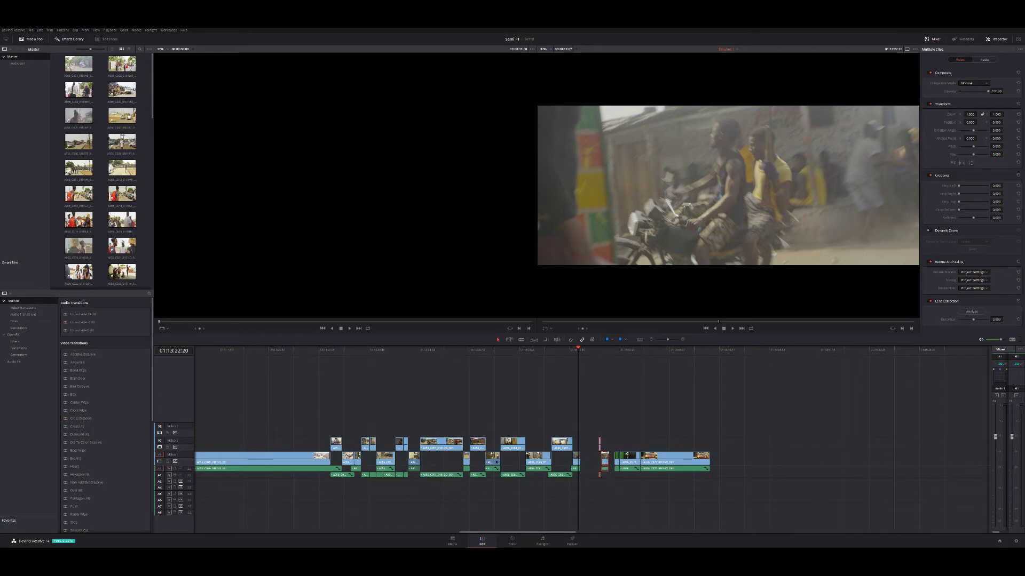
drag(603, 458, 589, 458)
drag(587, 458, 583, 458)
key(space)
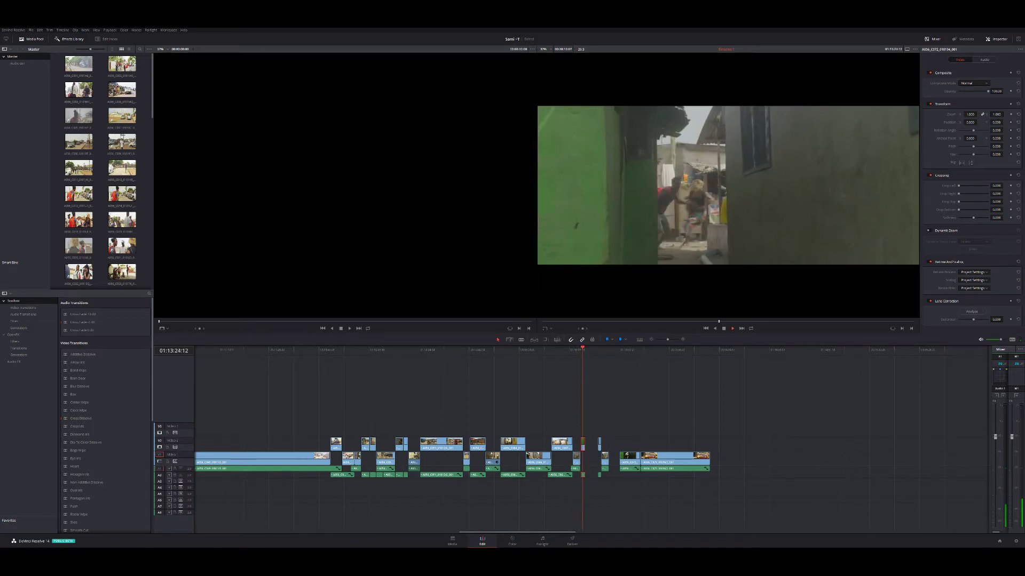
key(space)
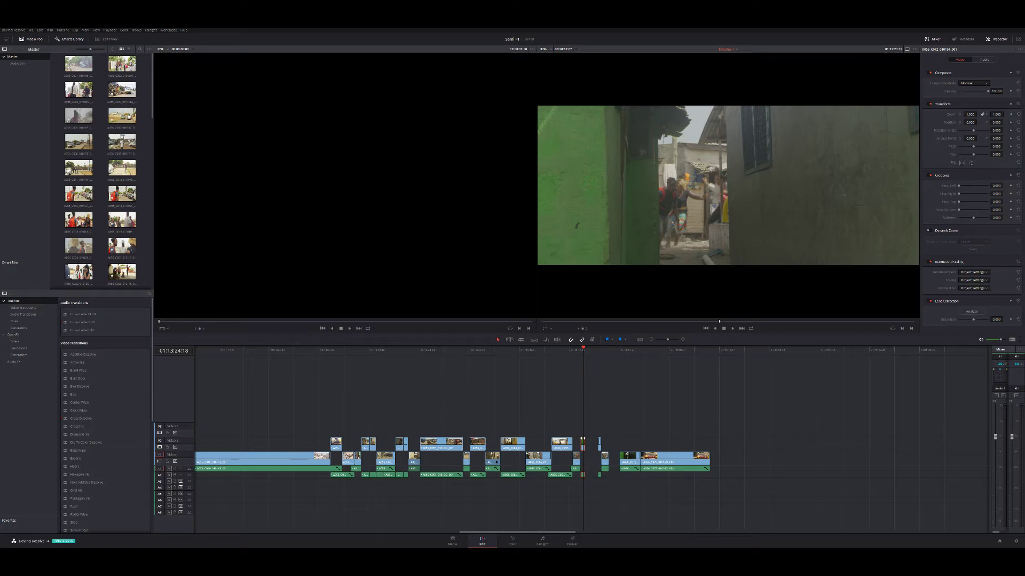
Shift the small V2 clip slightly right and review the cut from before it
drag(582, 444, 587, 443)
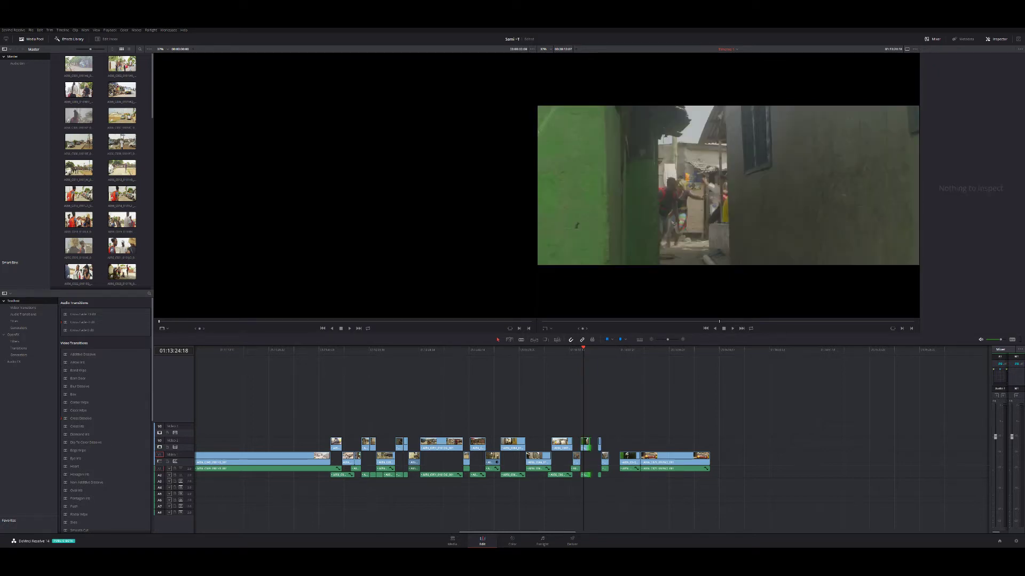
key(space)
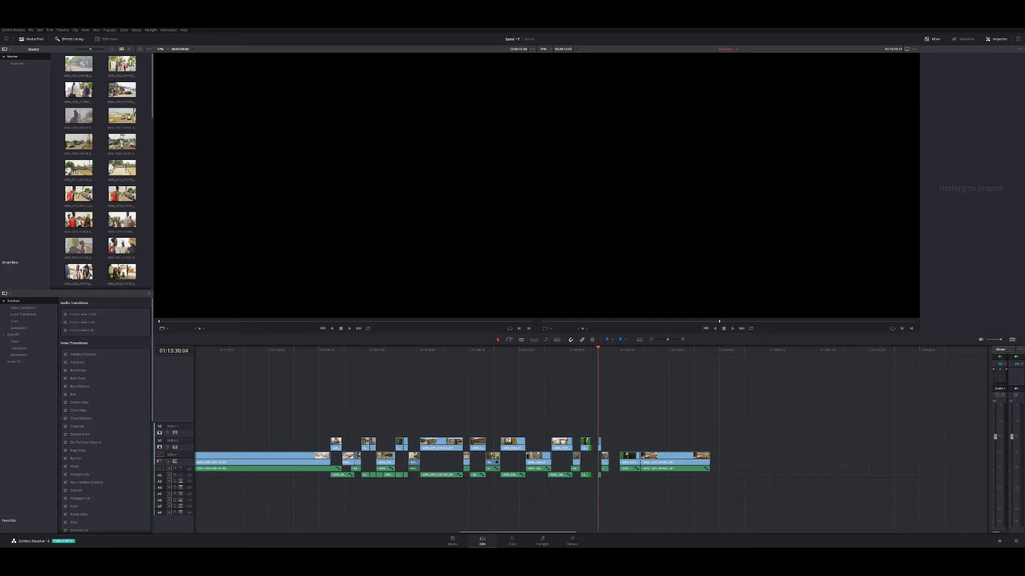
key(j)
Move the short clip from V2 onto V1 at the cut and replay the transition
drag(591, 444, 582, 461)
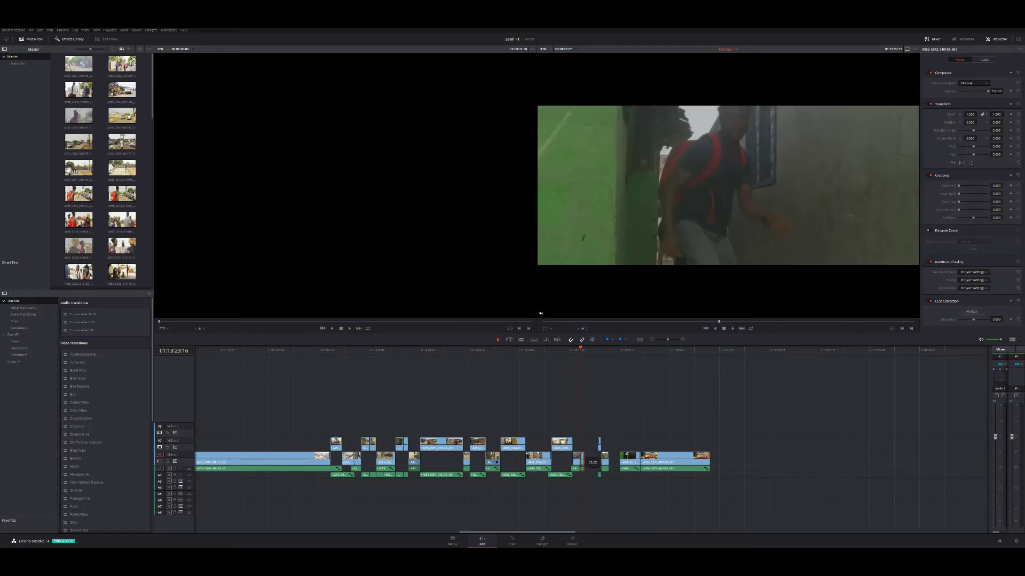
click(598, 442)
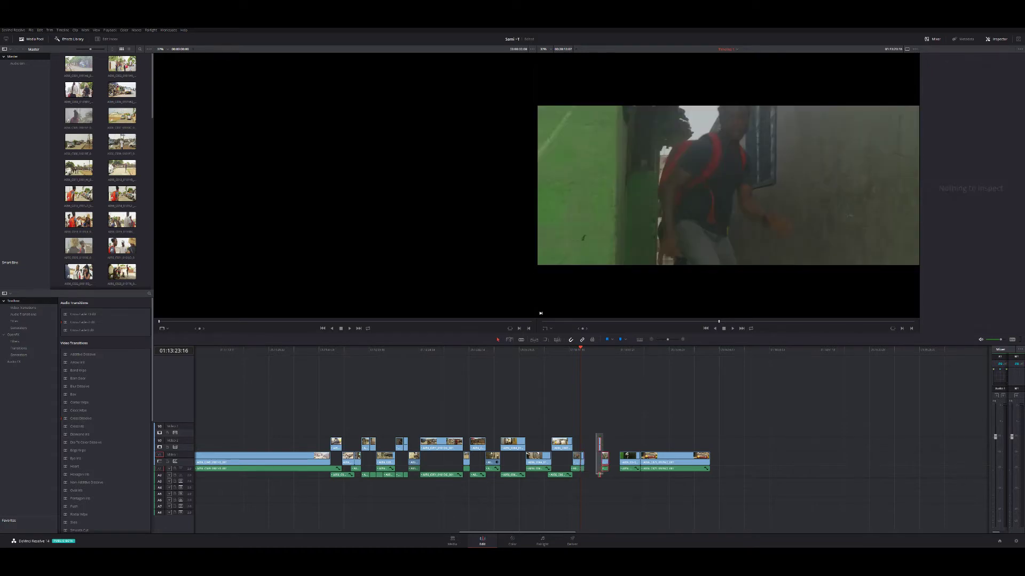
drag(605, 458, 591, 457)
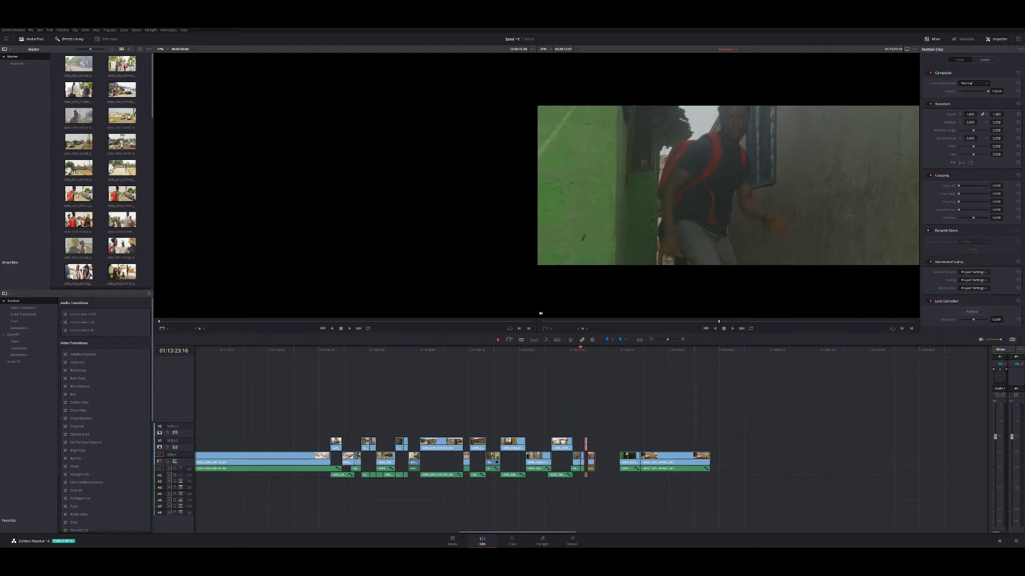
key(j)
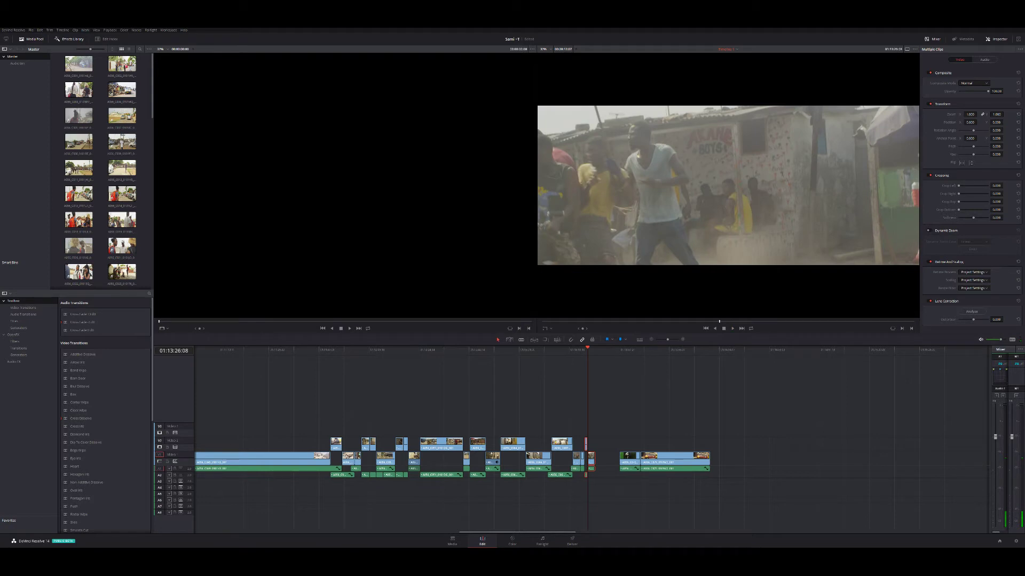
key(ctrl+shift+a)
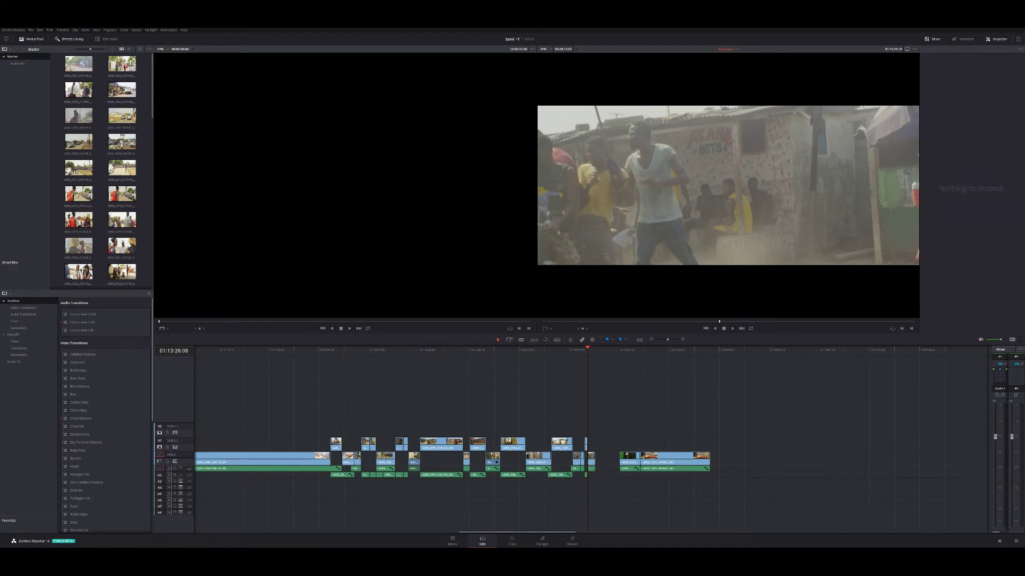
key(slash)
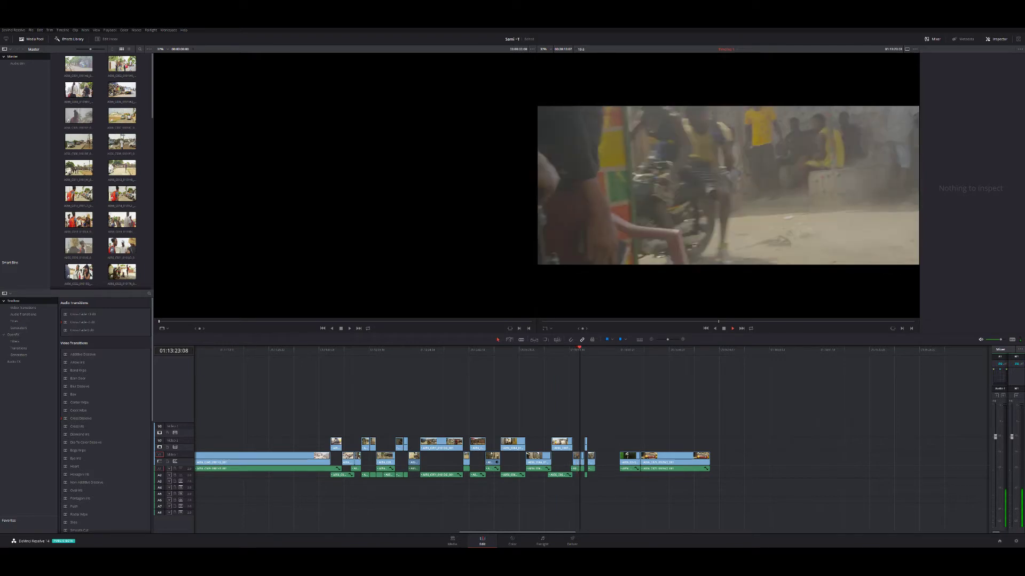
key(space)
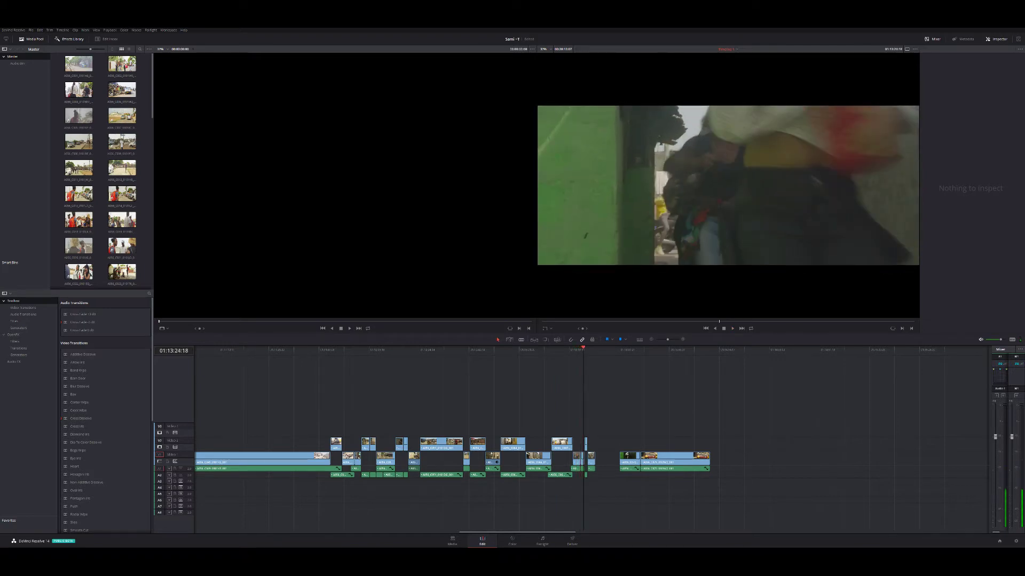
key(Up)
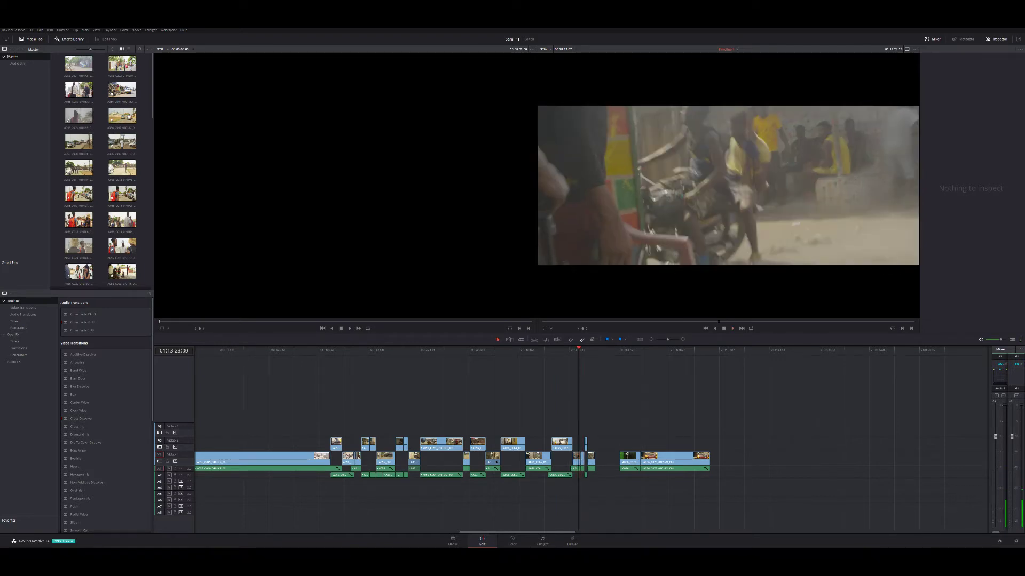
key(space)
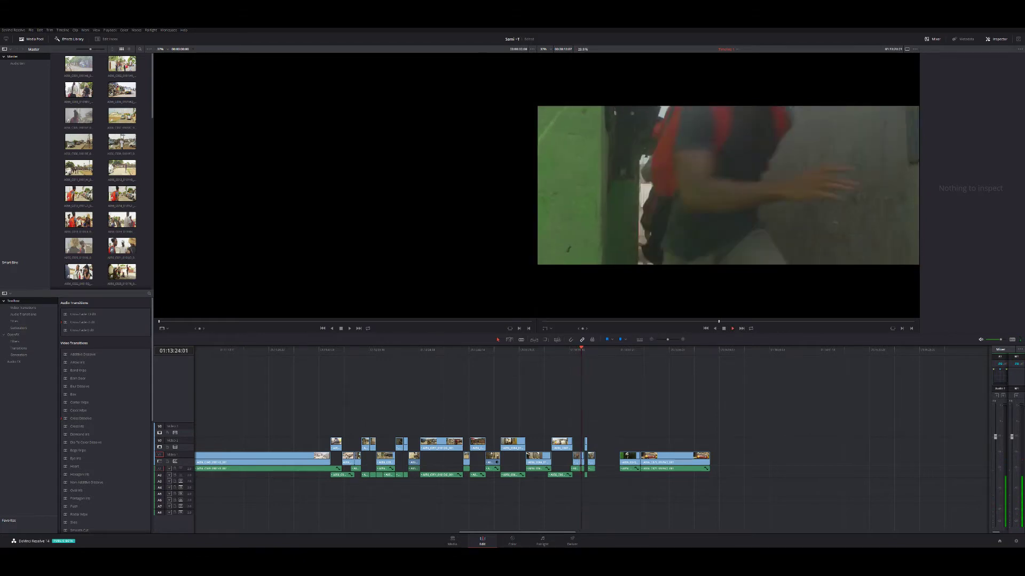
key(space)
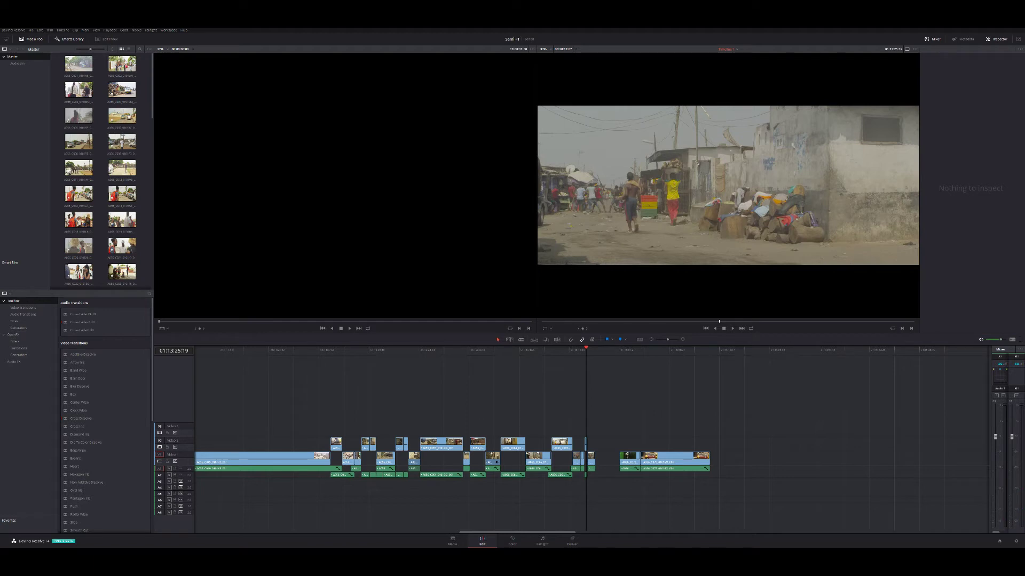
Place the small V2 clip at the playhead, shorten its end, and load its match frame
drag(586, 443, 588, 447)
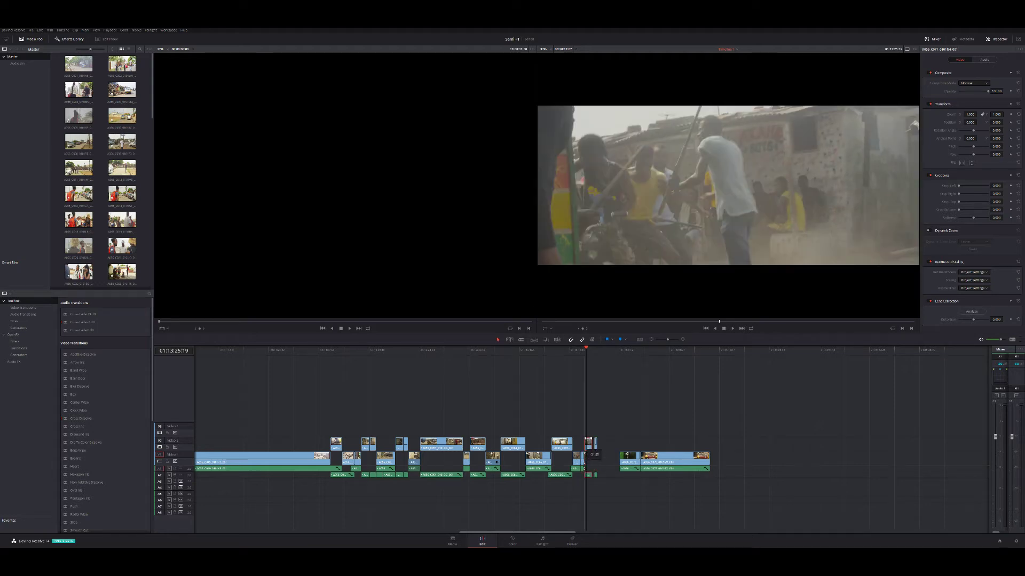
drag(588, 448, 589, 447)
key(space)
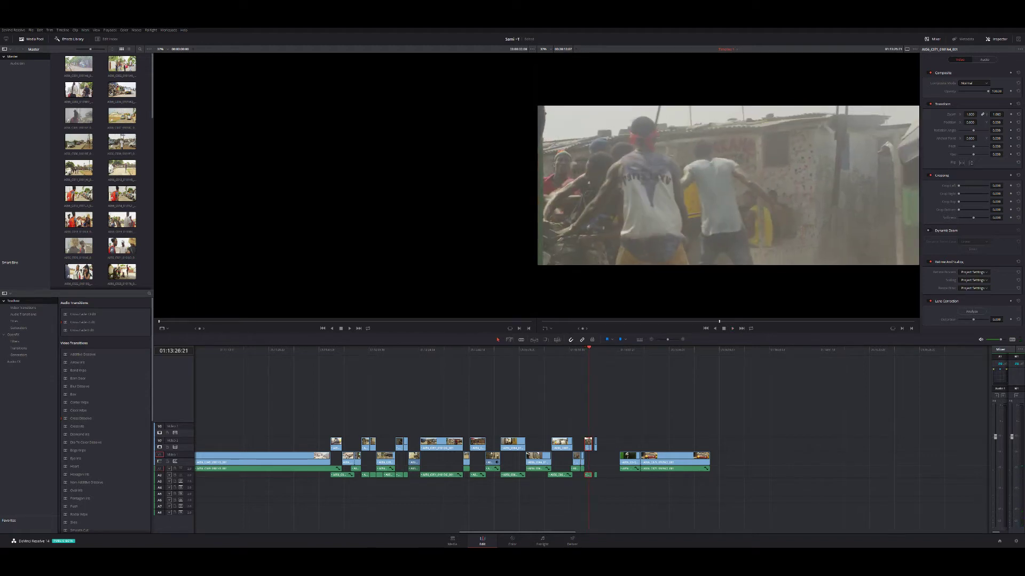
drag(592, 444, 590, 458)
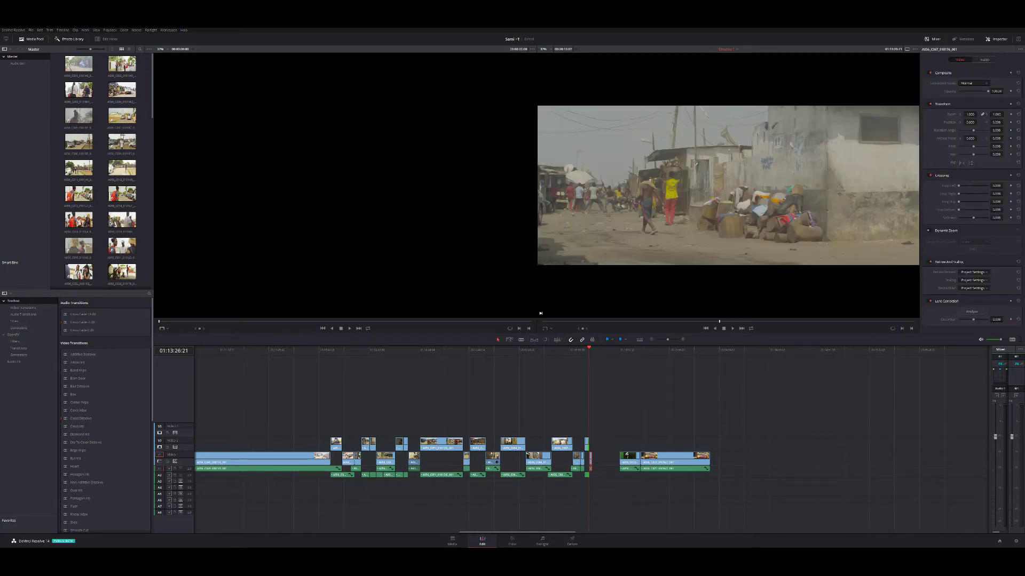
key(f)
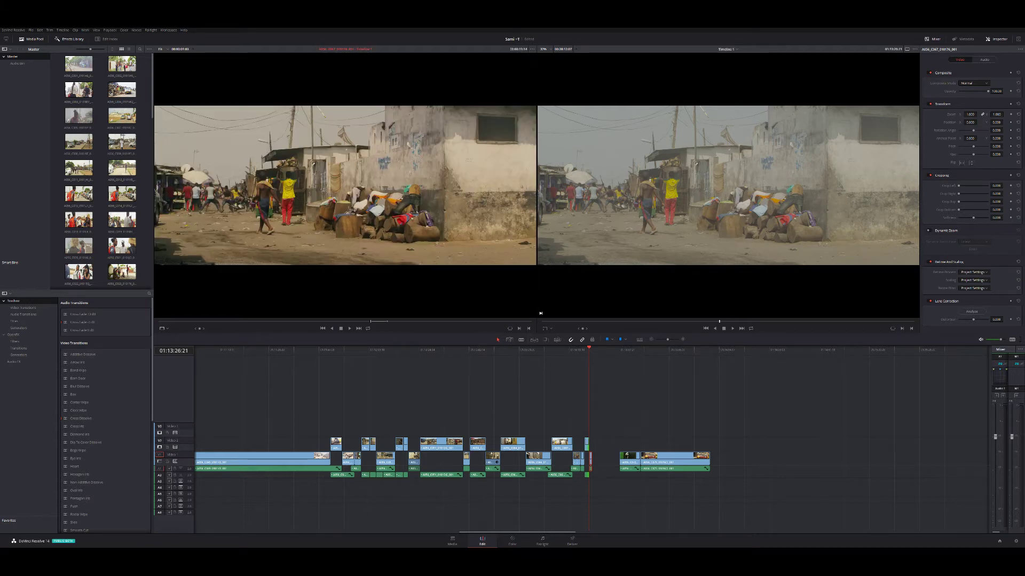
Select the short clip near the end and replay the cut from a few edits back
click(540, 313)
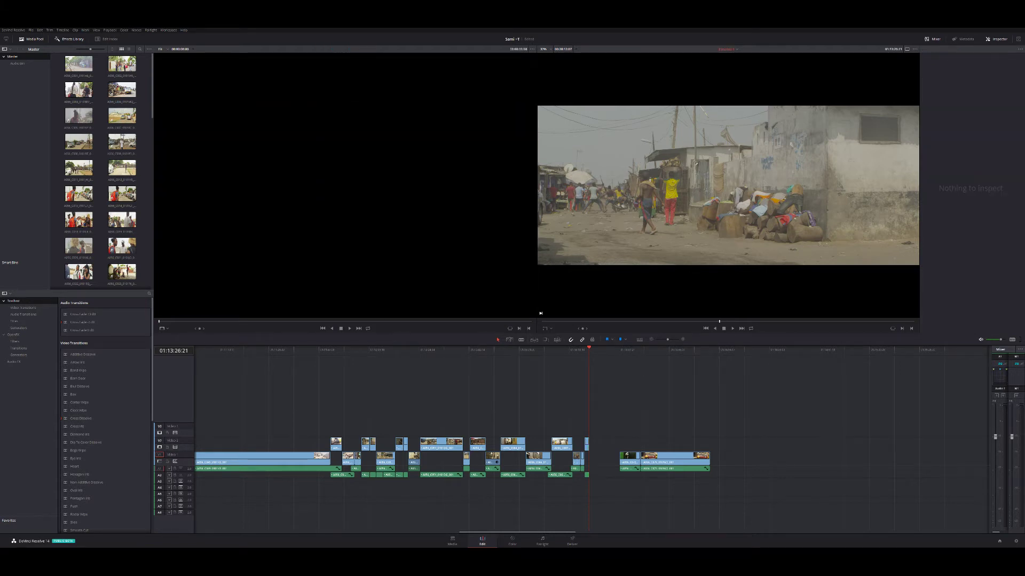
click(587, 443)
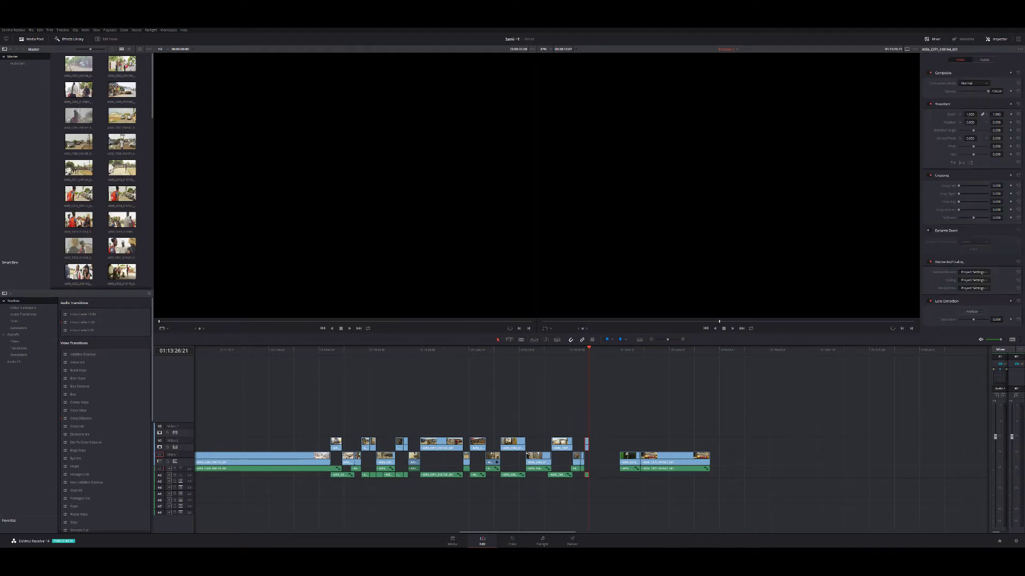
key(Up)
key(Up)
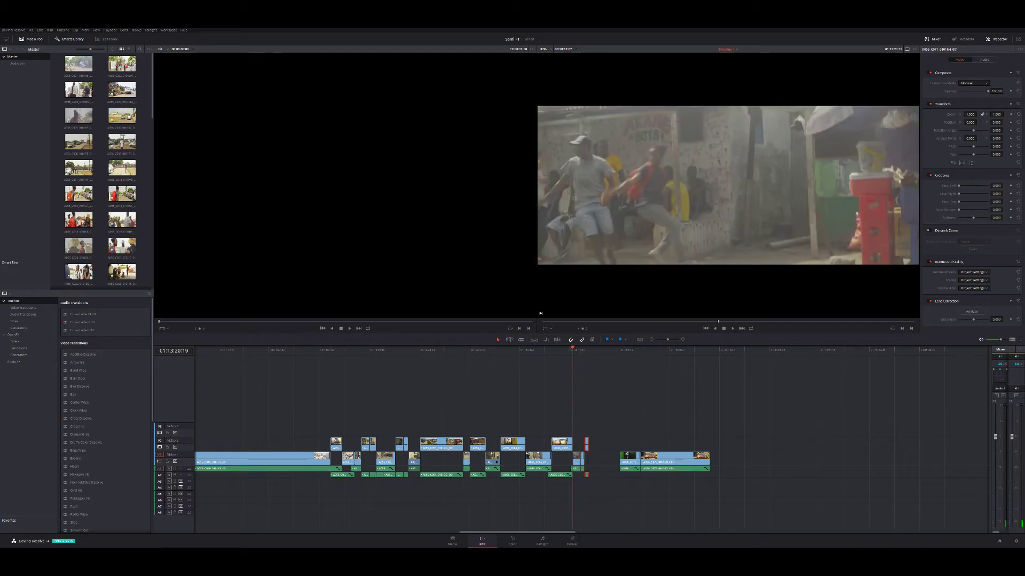
key(Up)
key(space)
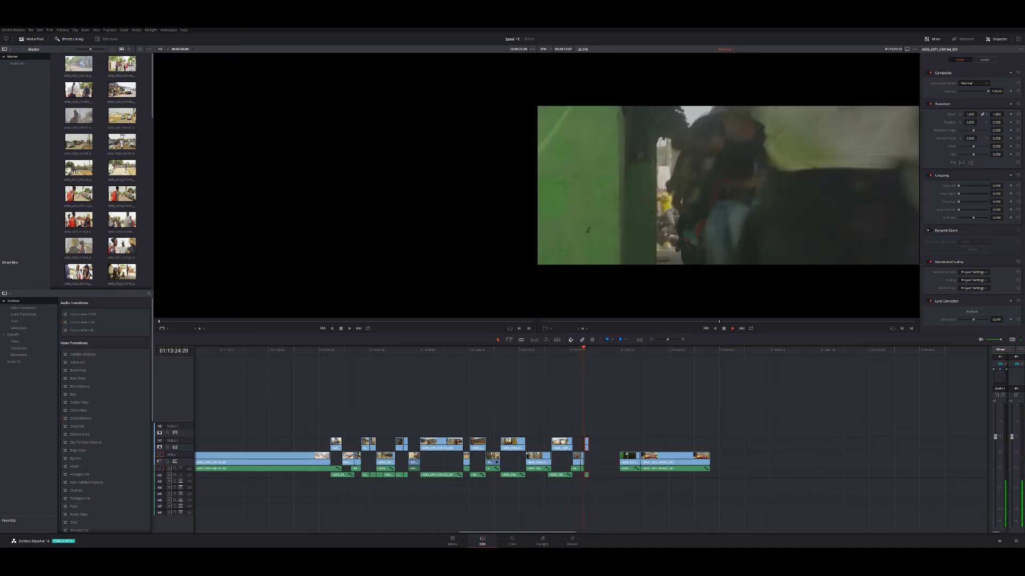
key(space)
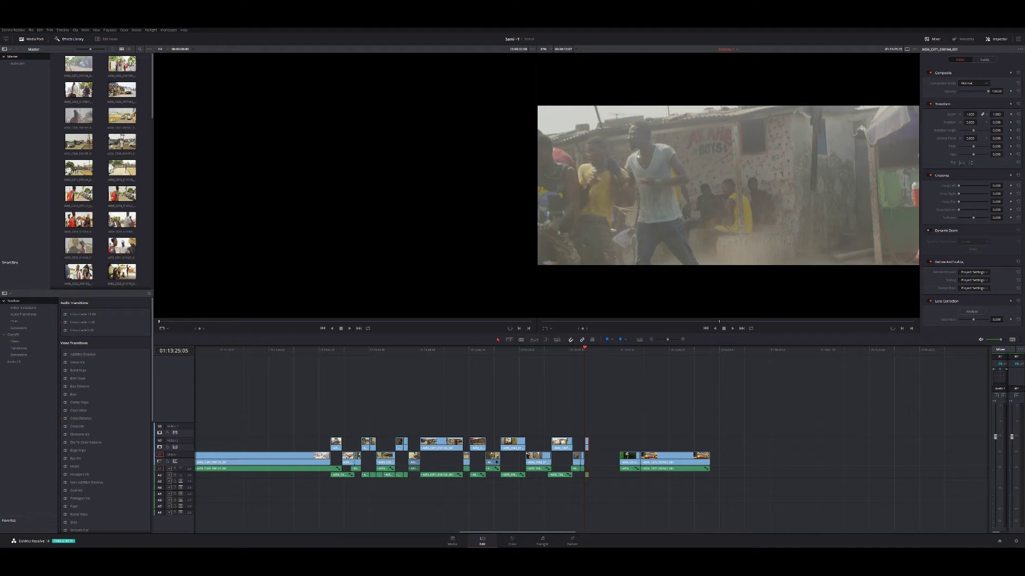
Paste the short clip after the playhead, shift it slightly later, and review the cut
key(ctrl+v)
drag(587, 446, 586, 446)
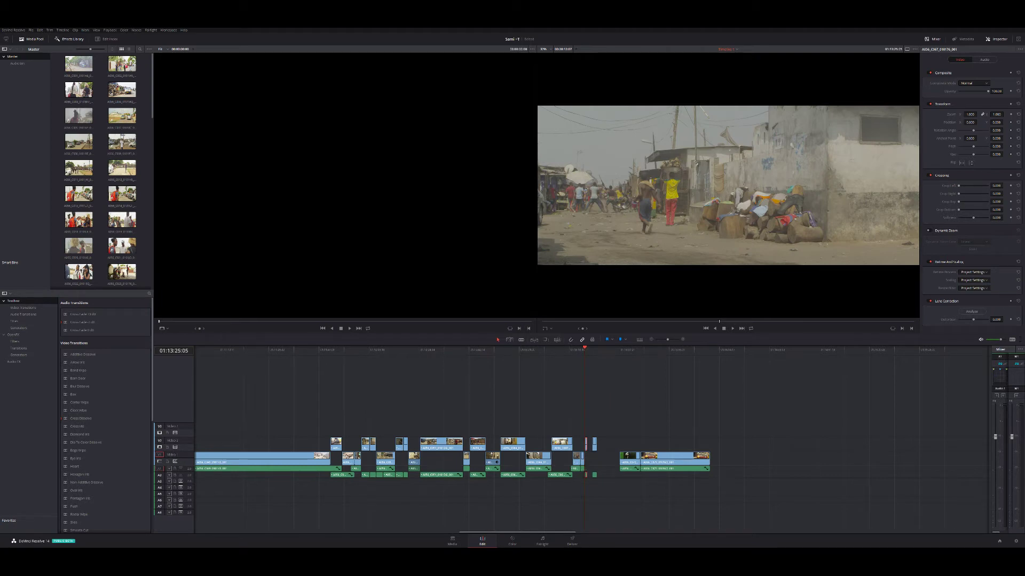
key(j)
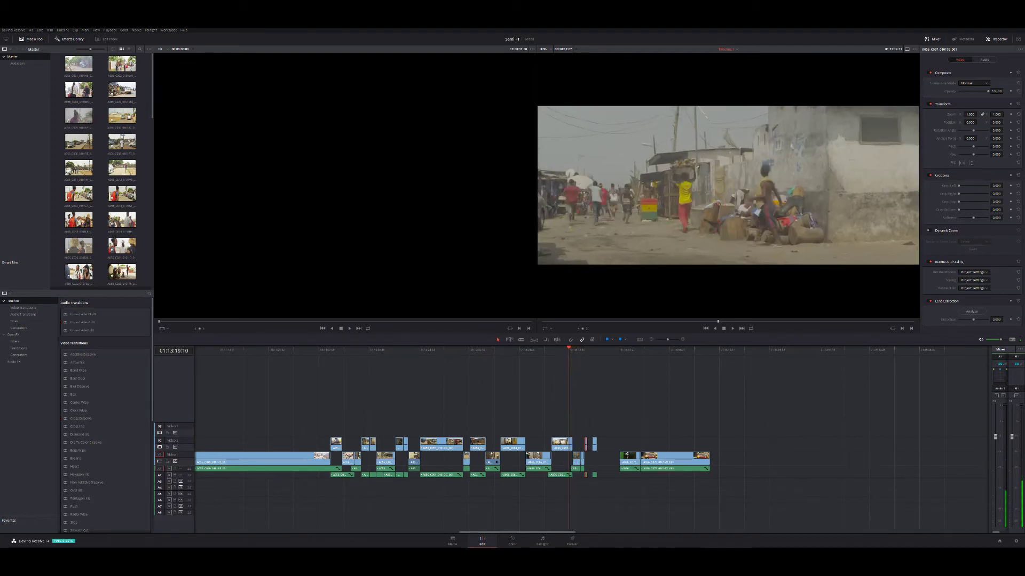
key(l)
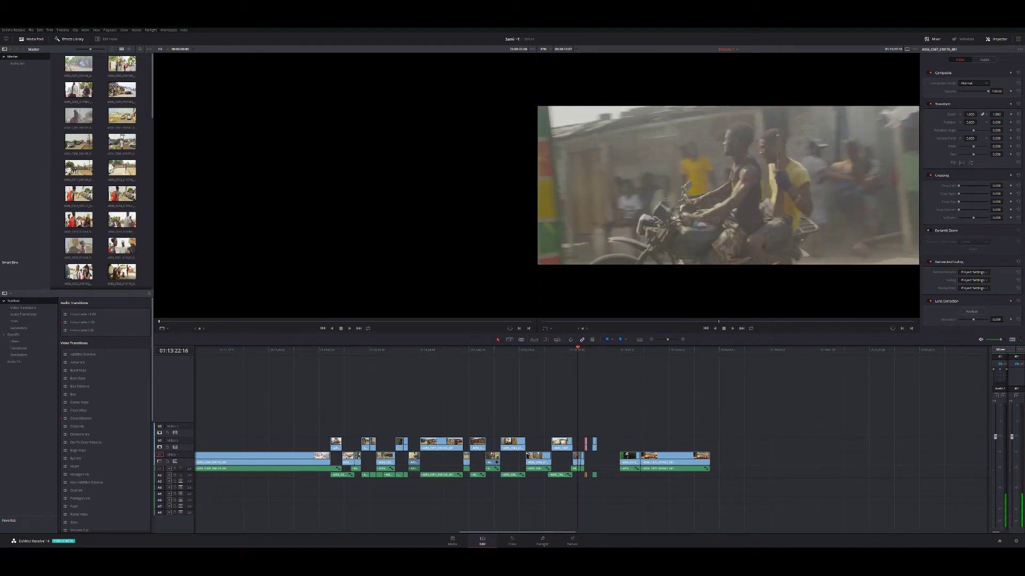
key(l)
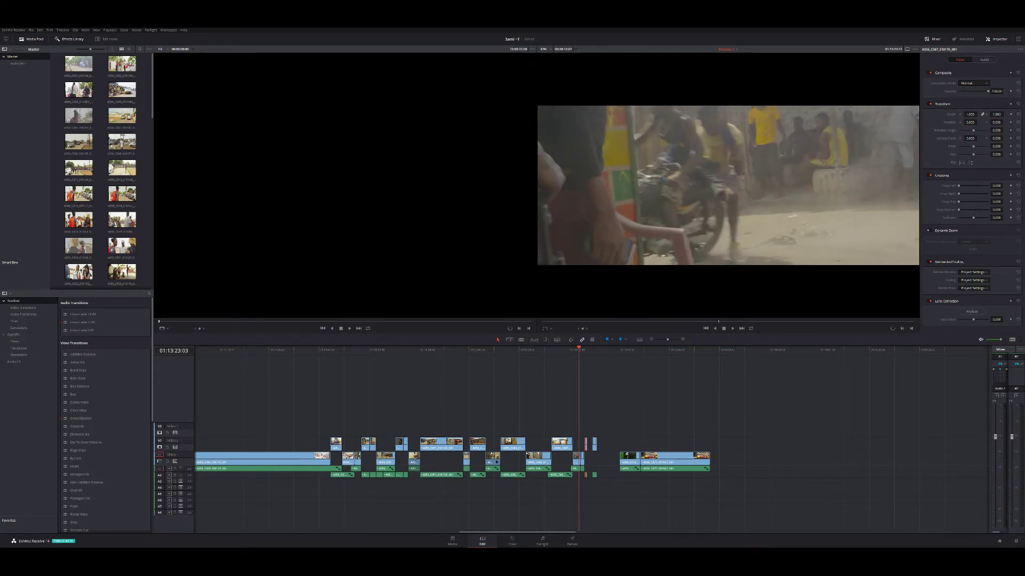
key(shift+z)
Adjust the start edge of the small A2 audio clip
key(ctrl+equal)
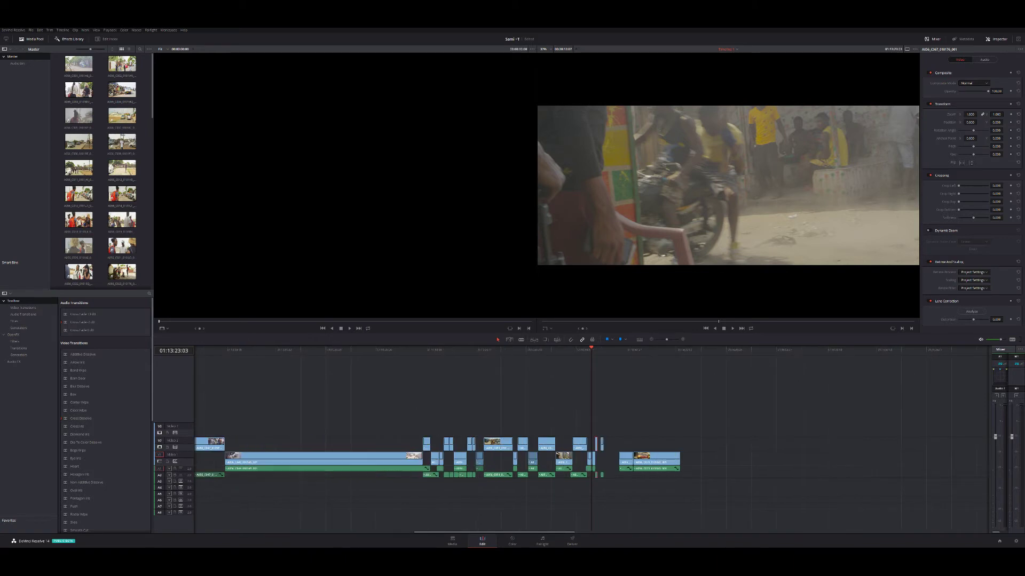
key(ctrl+equal)
key(ctrl+equal)
key(ctrl+equal)
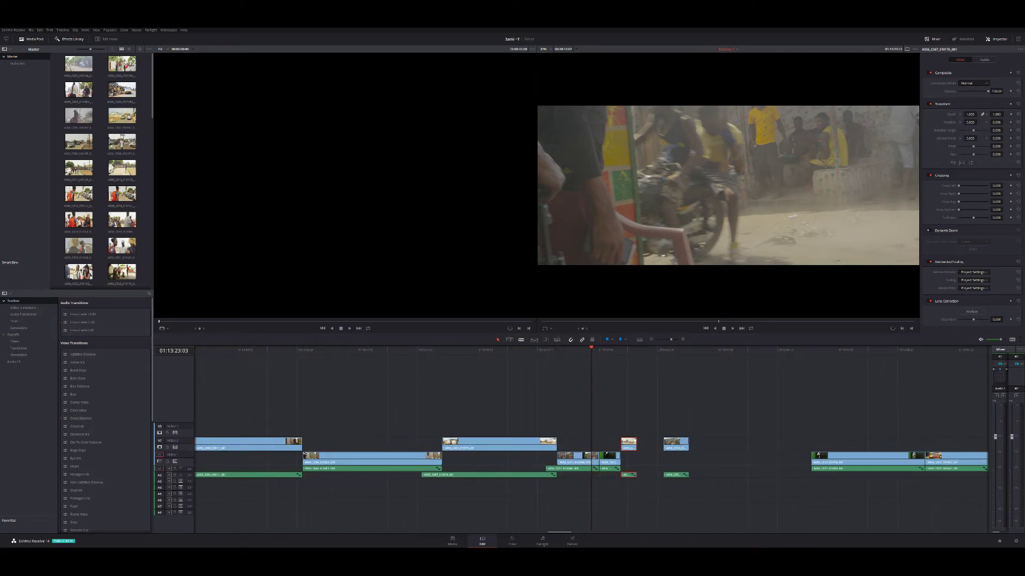
drag(621, 474, 599, 471)
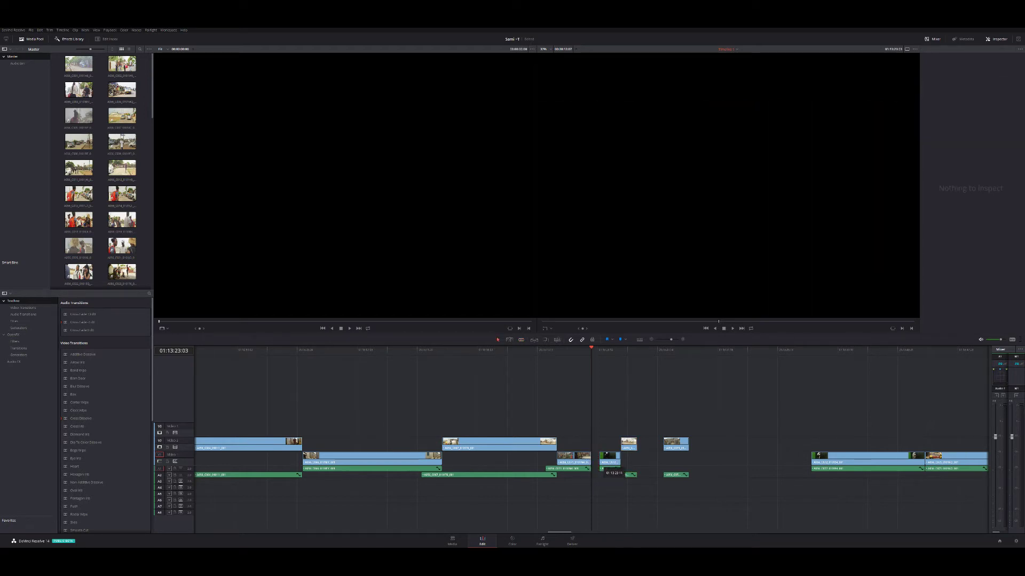
drag(625, 475, 620, 474)
Move the small clip slightly later and review the motorbike-to-street cut
click(620, 349)
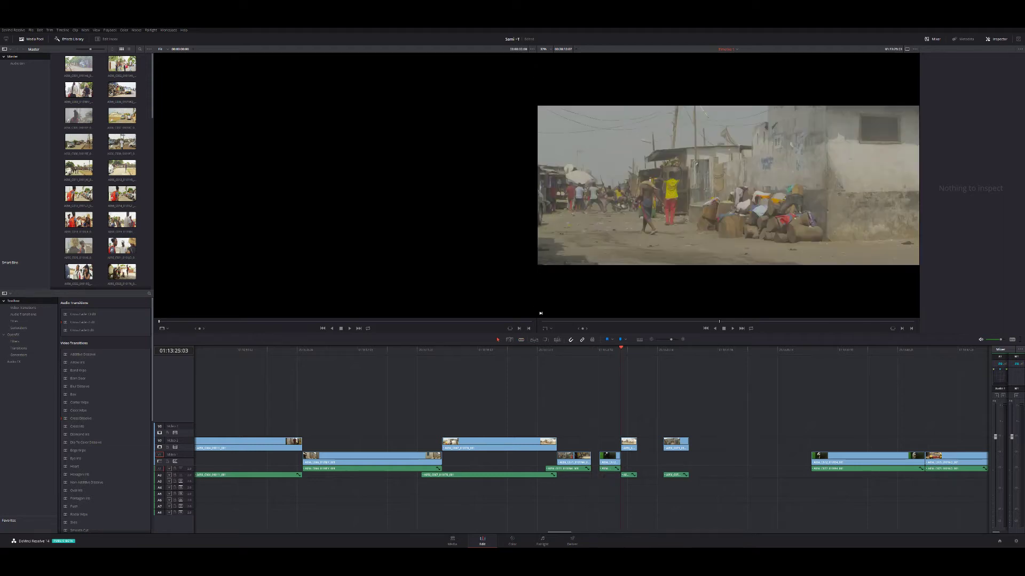
mouse_move(608, 458)
mouse_down()
mouse_move(648, 458)
mouse_move(599, 444)
mouse_up()
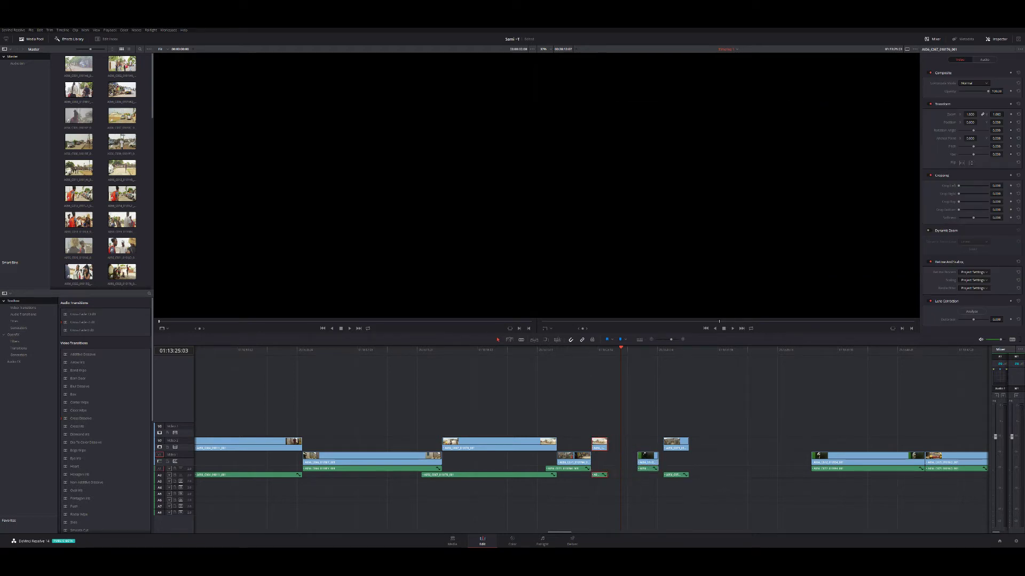
click(583, 349)
key(space)
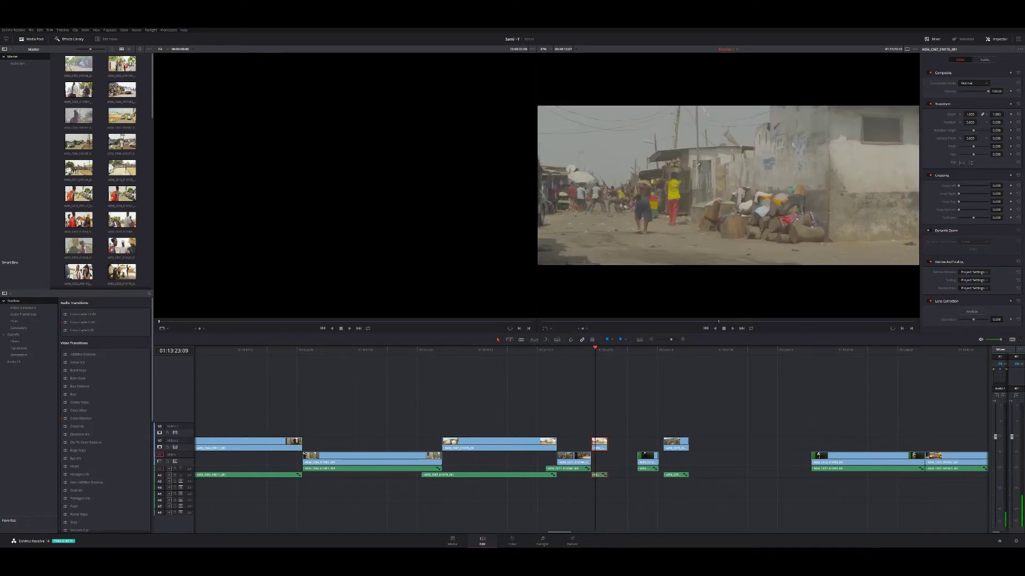
key(Left)
drag(597, 447, 600, 449)
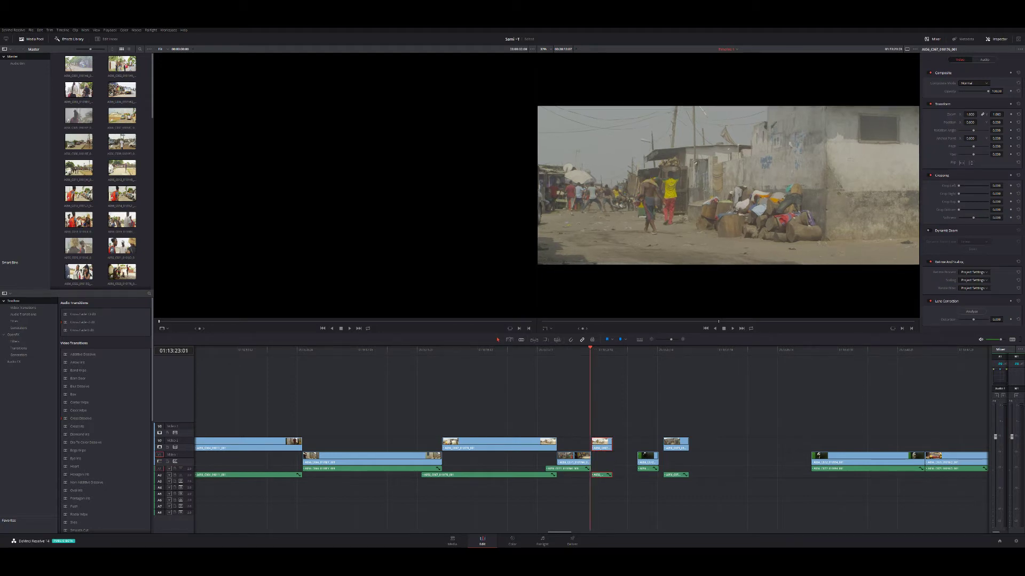
key(j)
key(l)
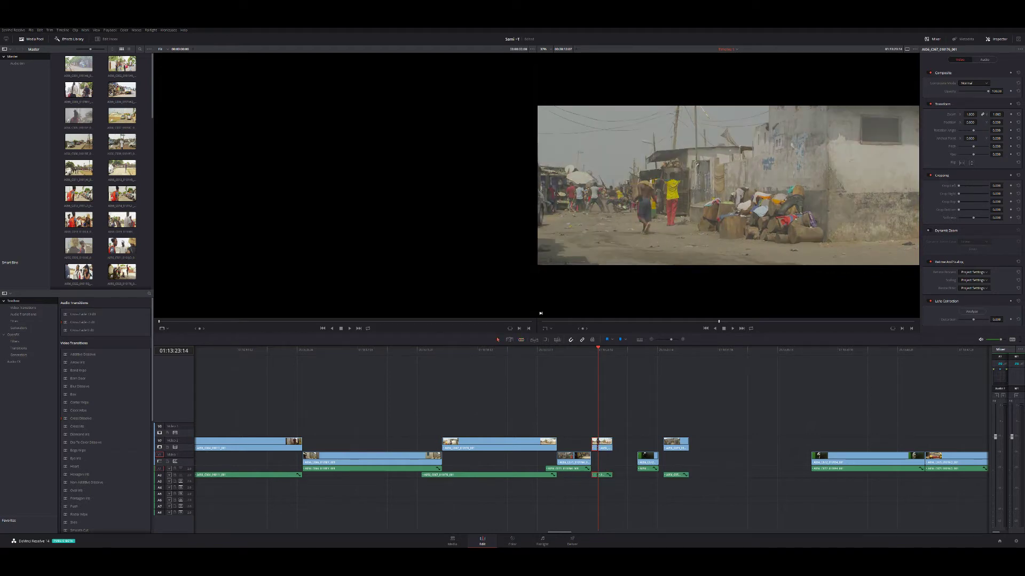
Move the small clip from V2 onto V1, fine-tune it by a frame, and replay
mouse_move(602, 444)
mouse_down()
mouse_move(640, 460)
mouse_move(608, 460)
mouse_up()
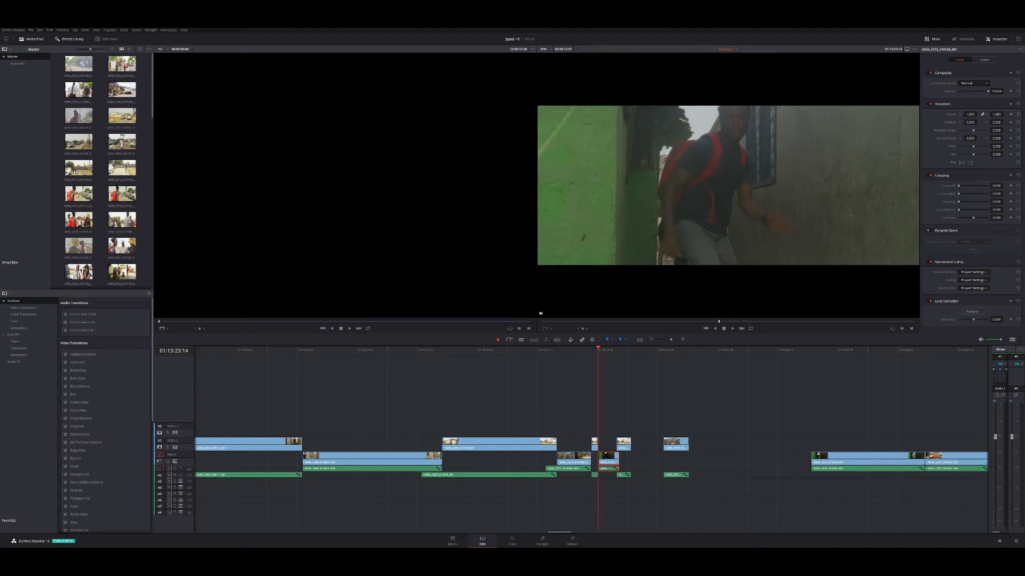
key(period)
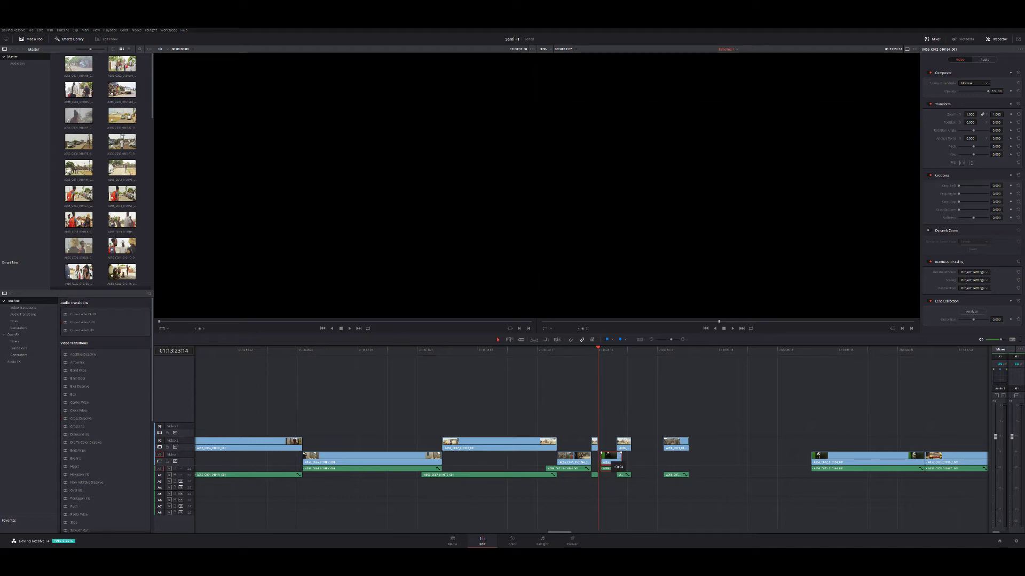
key(comma)
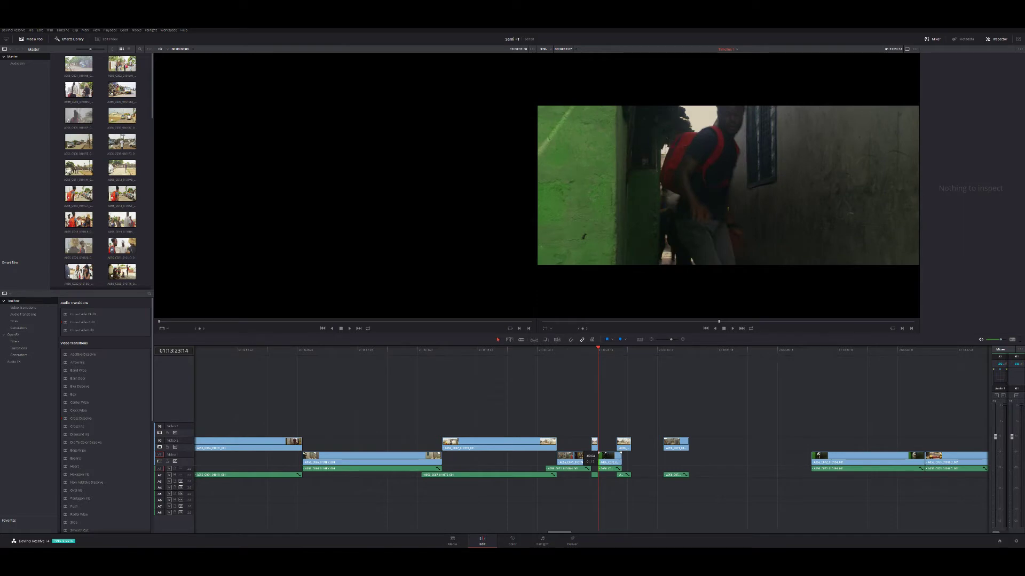
key(comma)
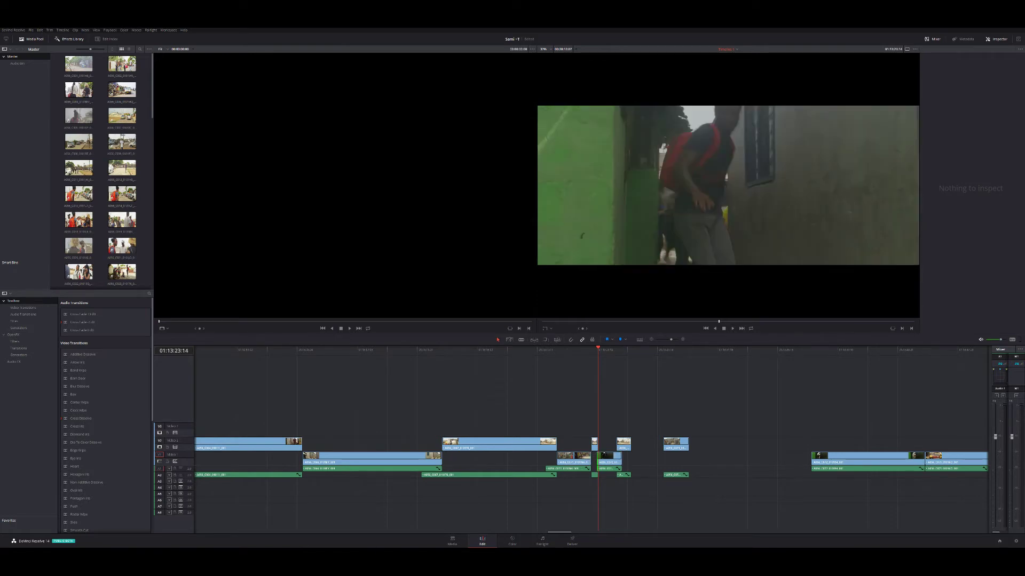
key(slash)
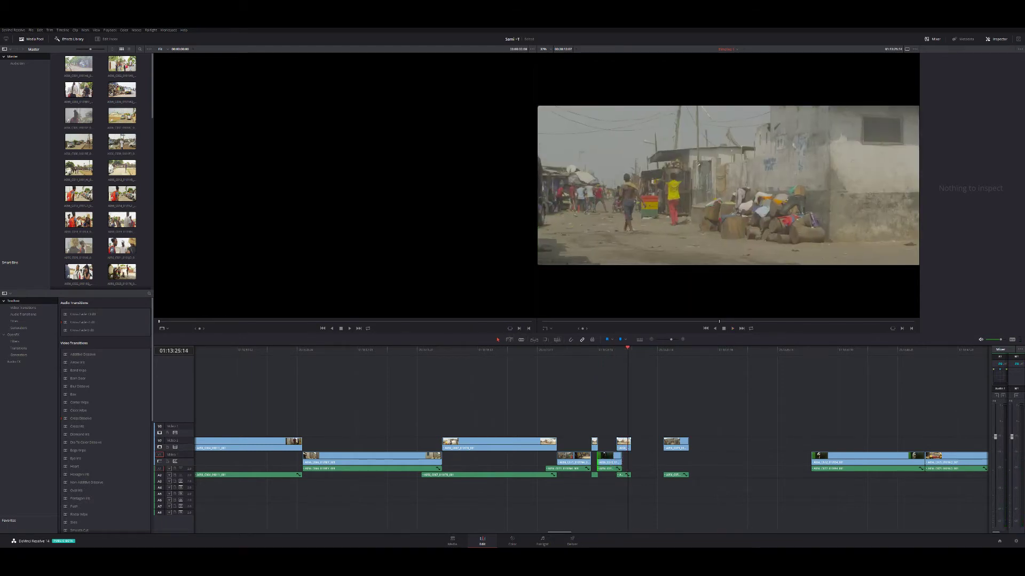
key(slash)
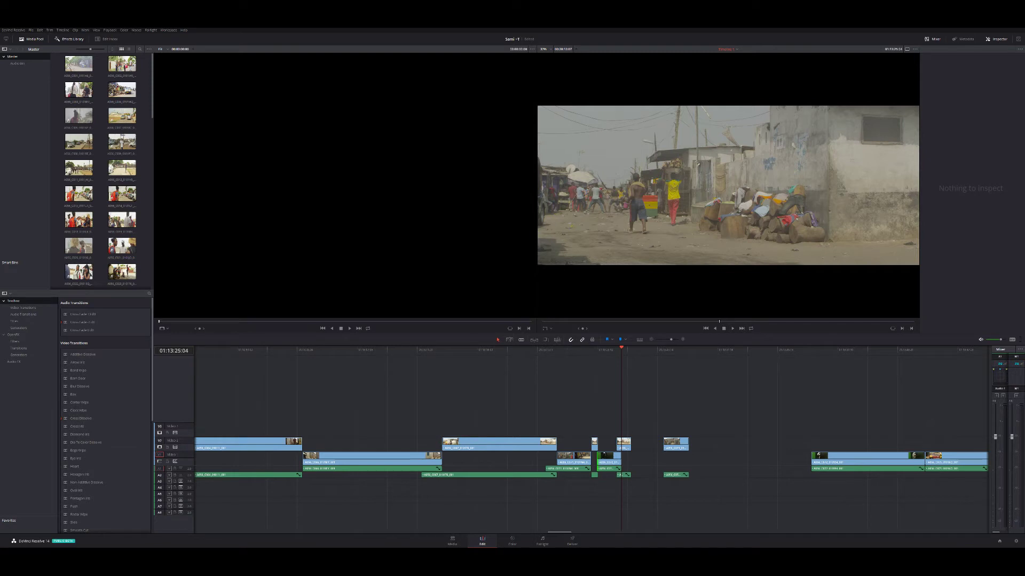
Trim the V2 clip to start later and the A1 audio to start earlier, then play
drag(617, 444, 623, 444)
drag(621, 475, 616, 475)
key(space)
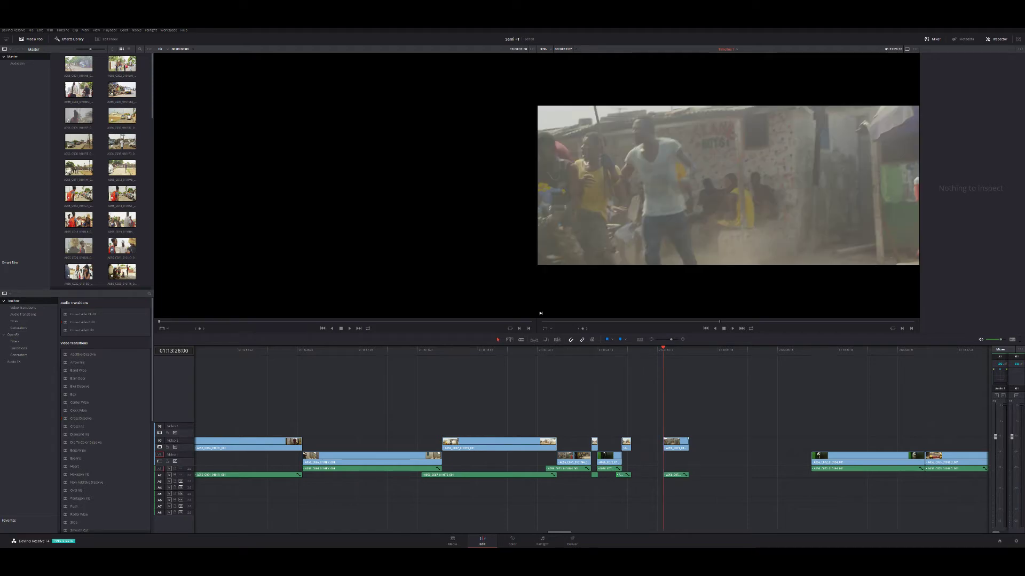
key(Up)
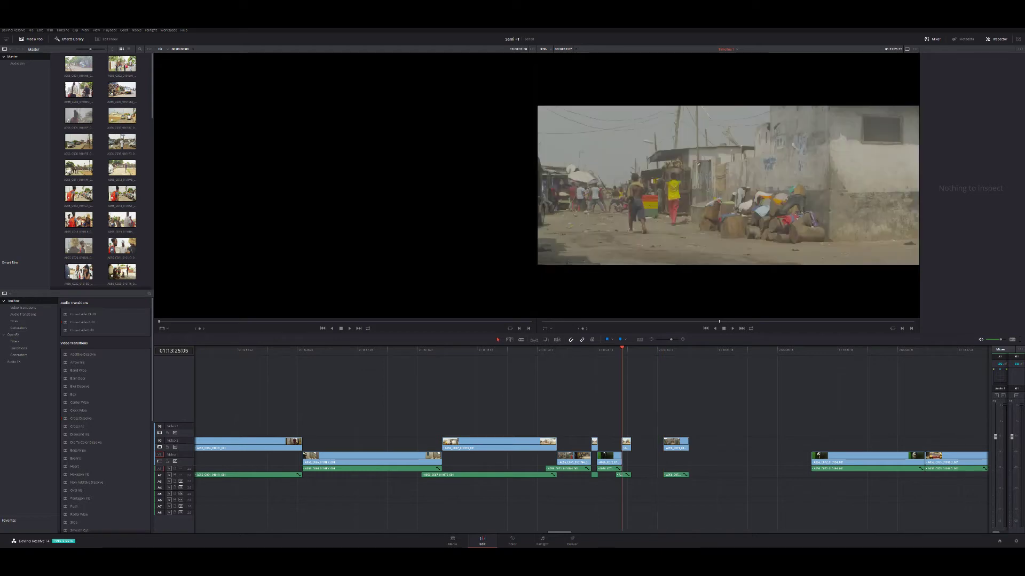
key(Up)
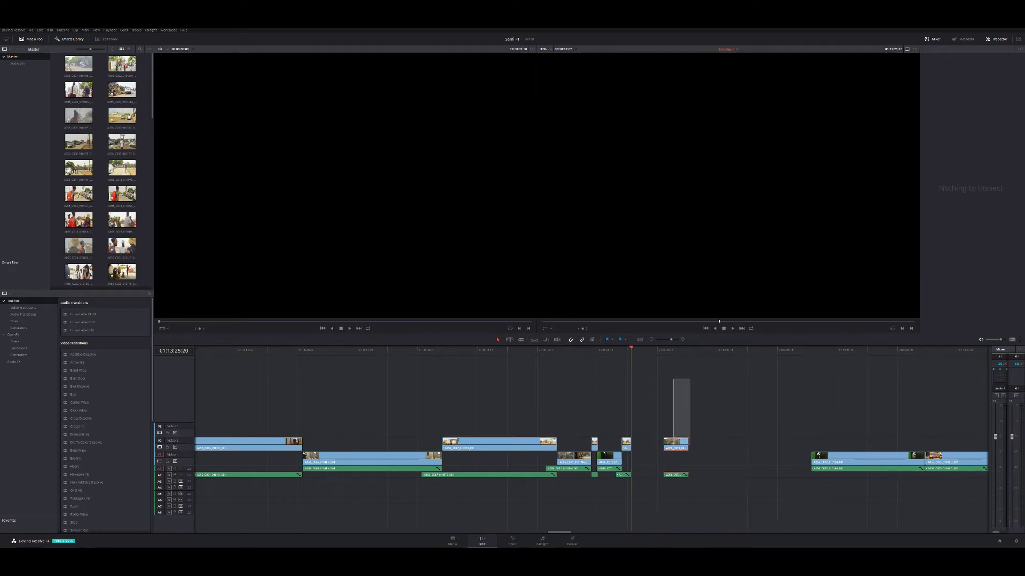
Delete the short clip at the playhead and pull the next clip left to close the gap
key(Delete)
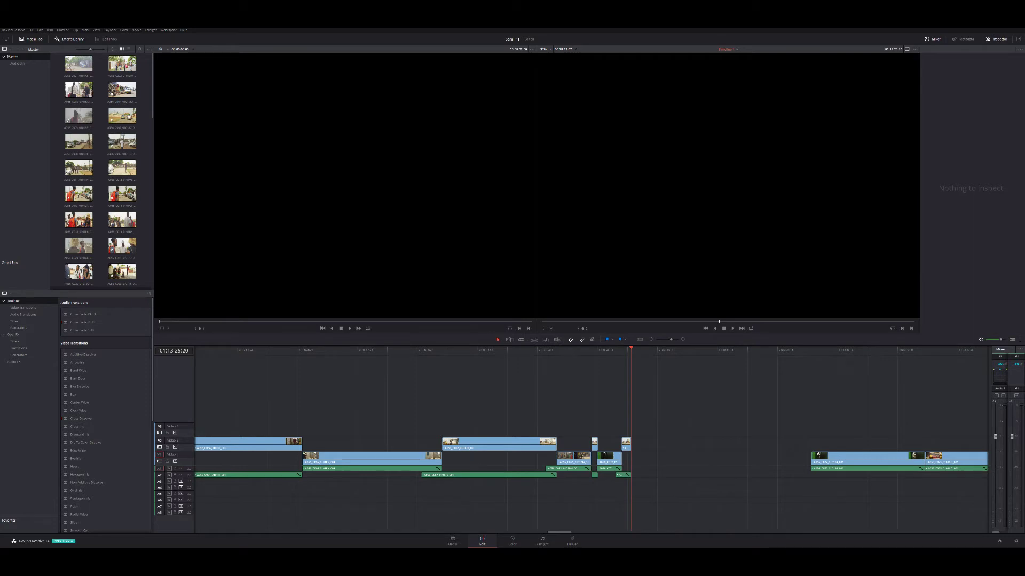
mouse_move(837, 462)
mouse_down()
mouse_move(657, 462)
mouse_move(698, 458)
mouse_move(650, 468)
mouse_up()
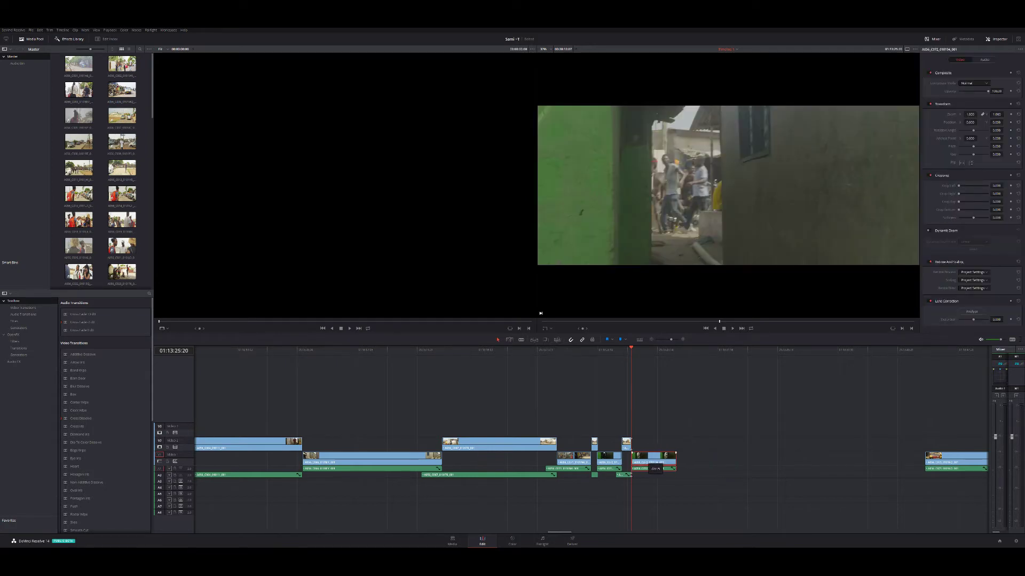
key(Up)
key(space)
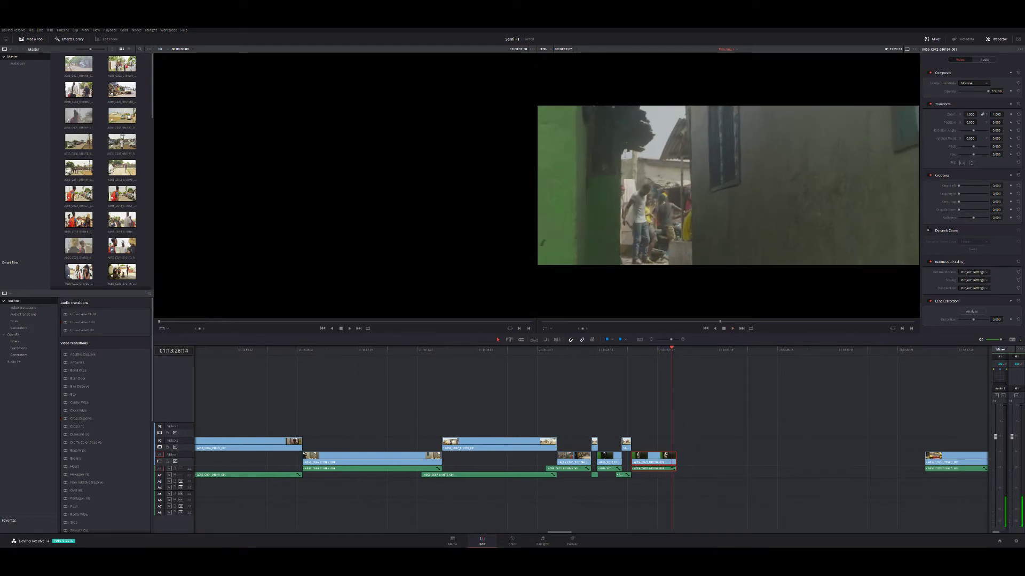
key(j)
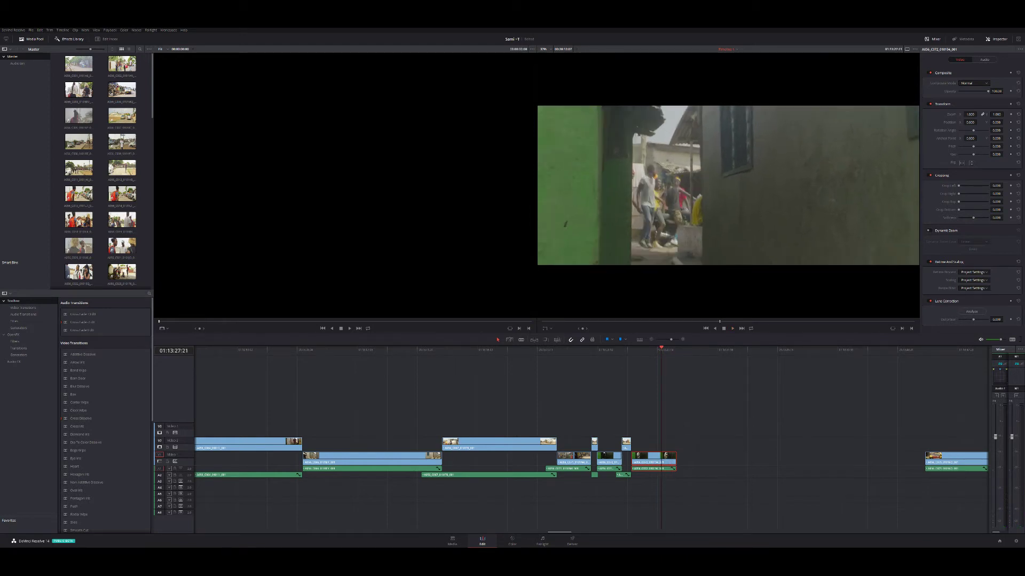
key(Left)
key(Left)
key(Left)
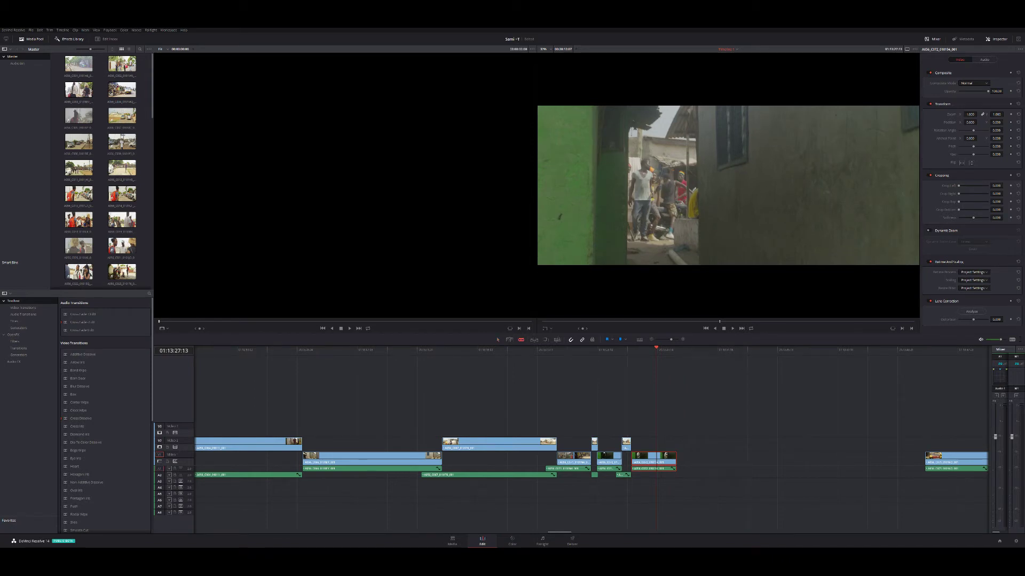
Split the clip at the playhead, delete the leftover part, and lengthen the last clip slightly
key(ctrl+b)
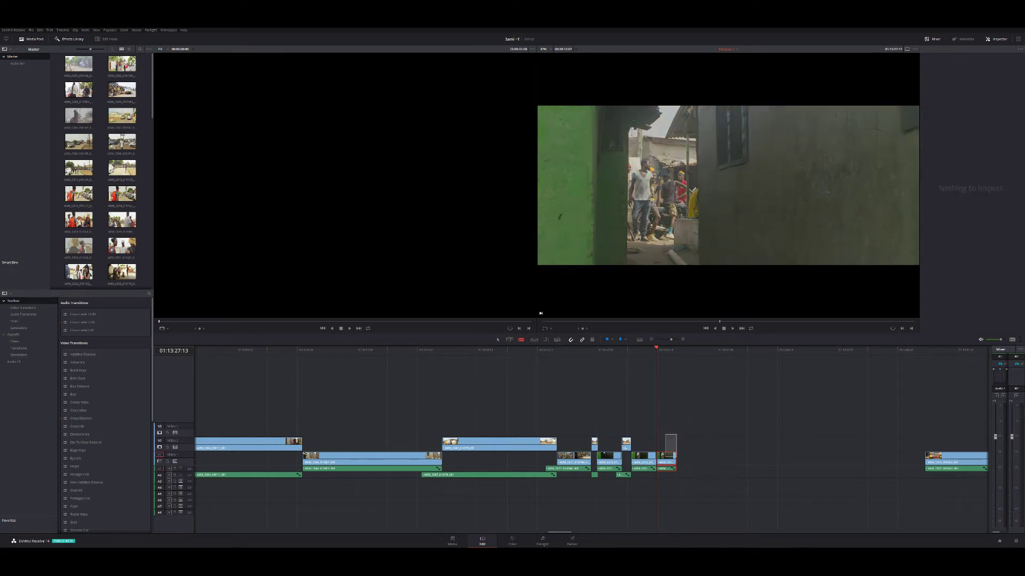
click(667, 459)
key(Delete)
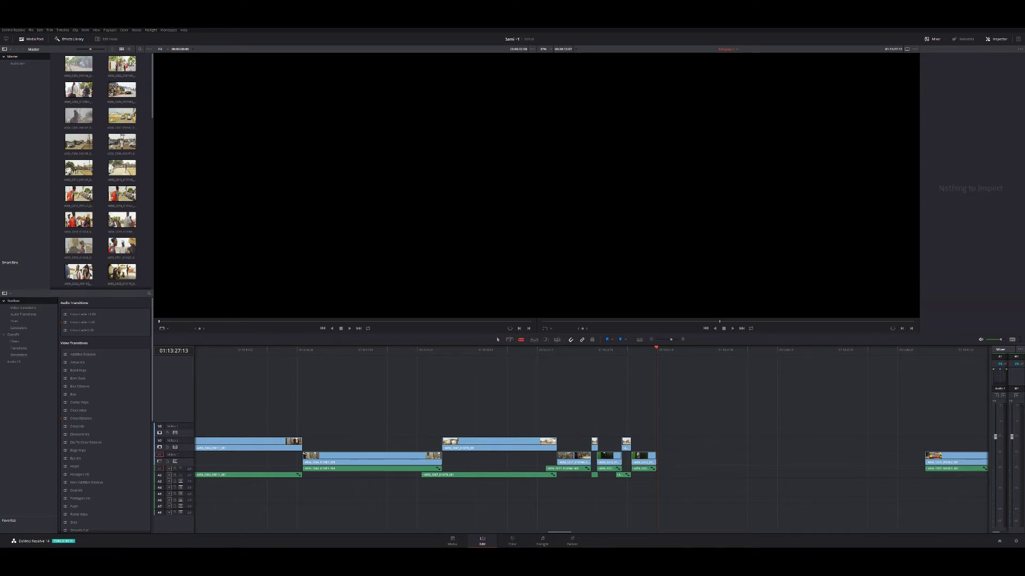
key(a)
drag(643, 459, 632, 459)
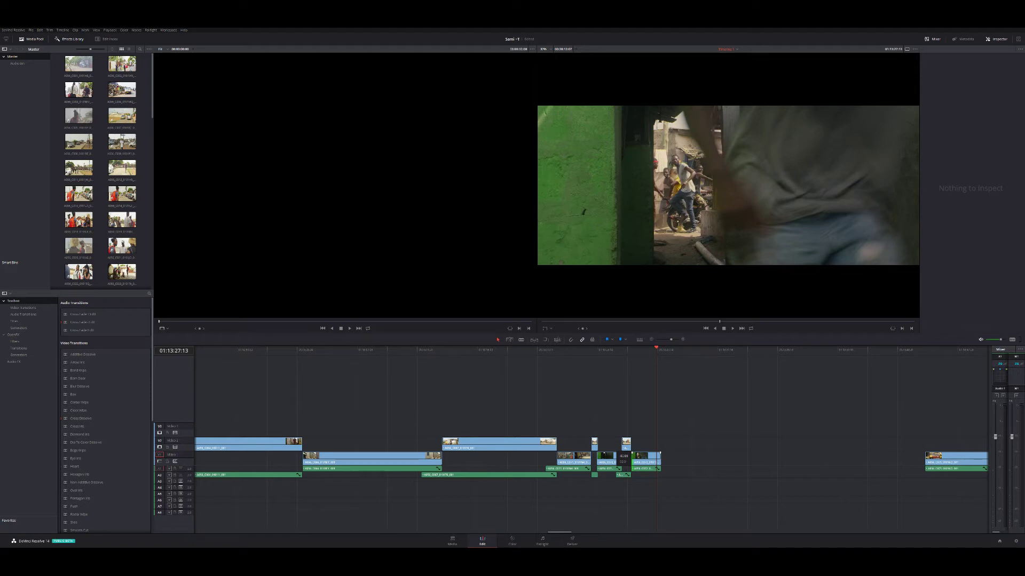
drag(617, 459, 622, 459)
key(/)
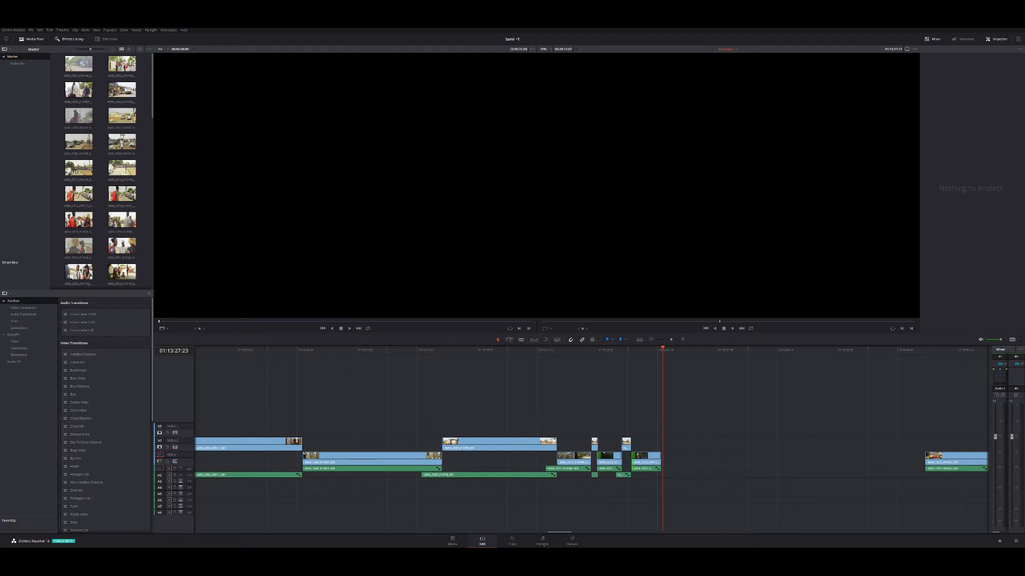
Move the distant taxi clip onto V2 at the playhead and preview it
key(ctrl+minus)
key(ctrl+minus)
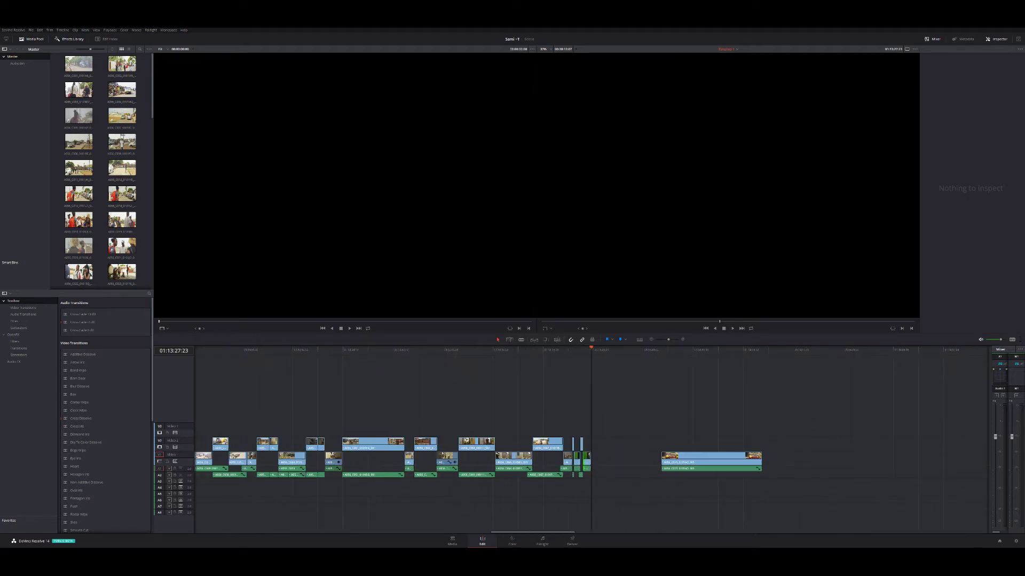
drag(713, 462, 642, 448)
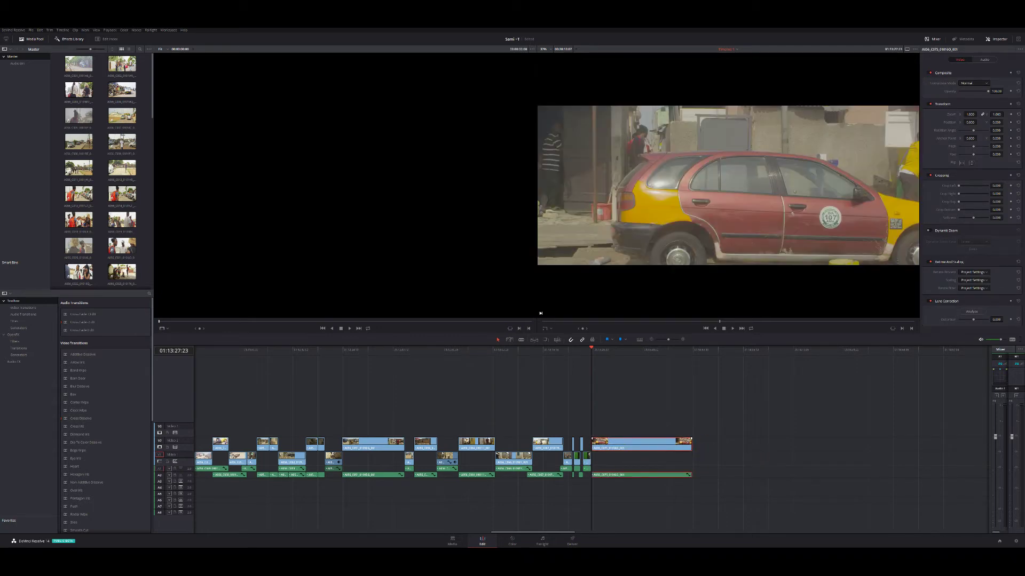
key(space)
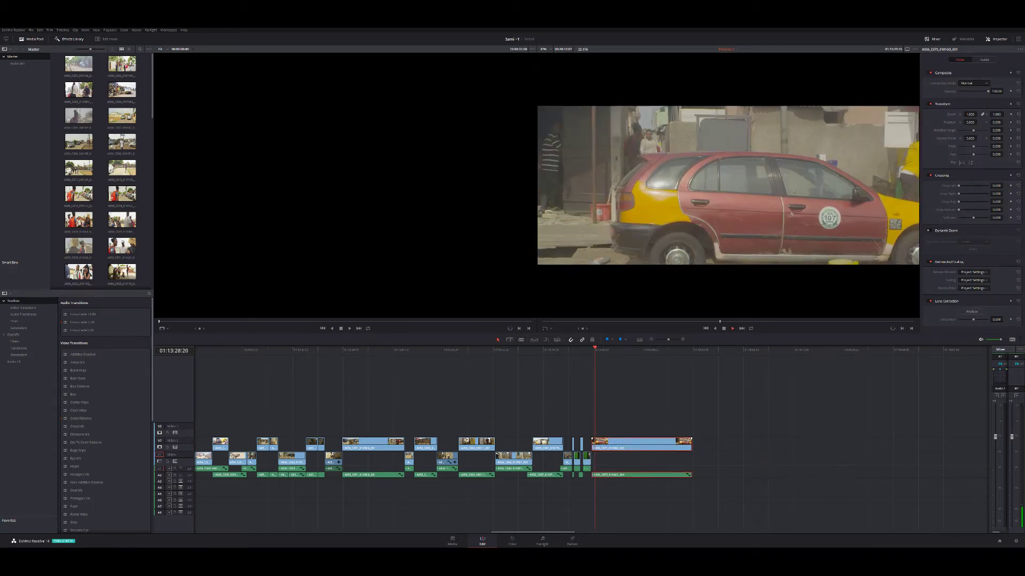
key(space)
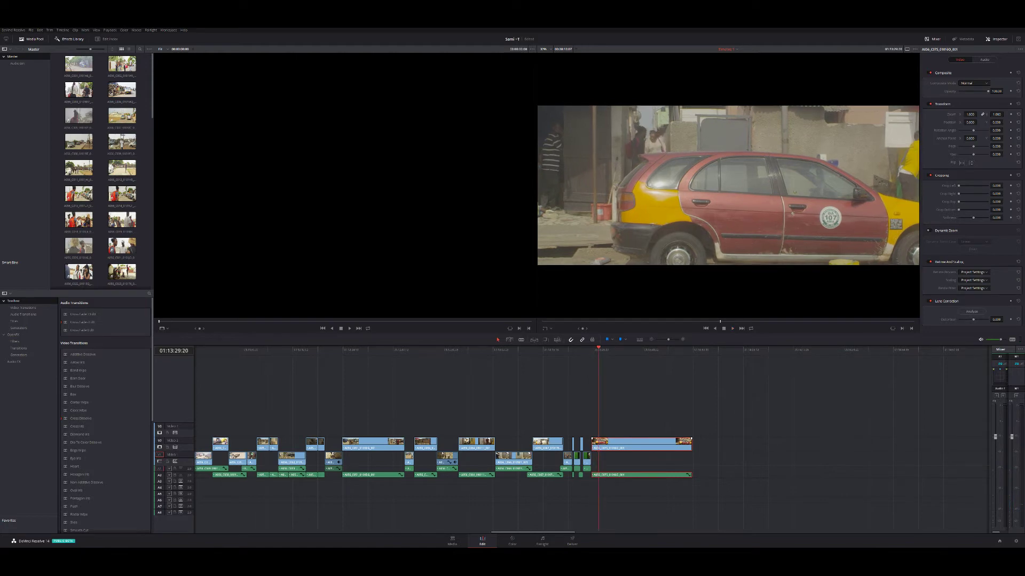
Review the taxi clip from its start and trim its tail at 01:13:49:19
drag(591, 443, 599, 443)
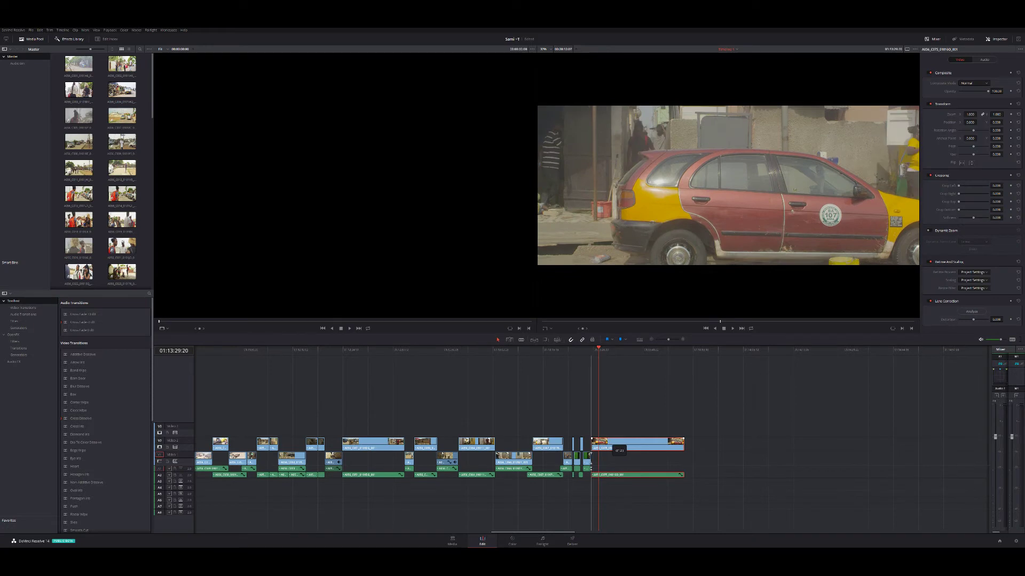
key(ctrl+z)
key(Up)
key(space)
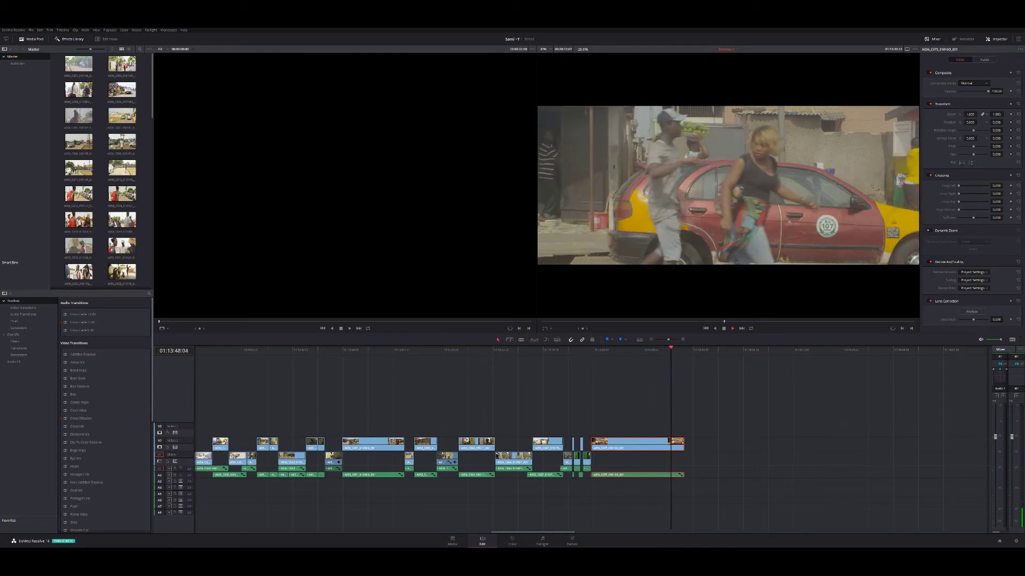
key(space)
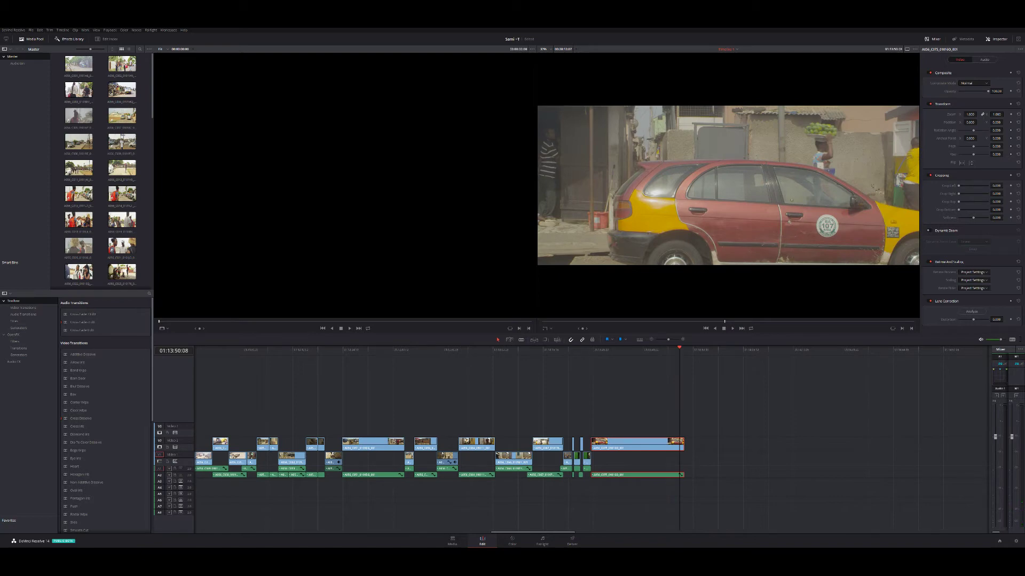
key(j)
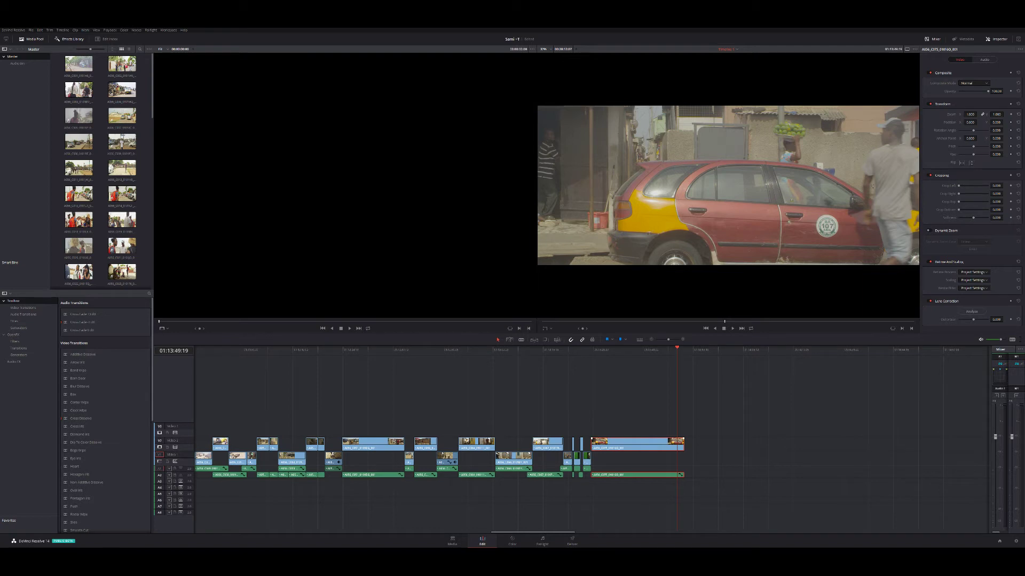
key(shift+])
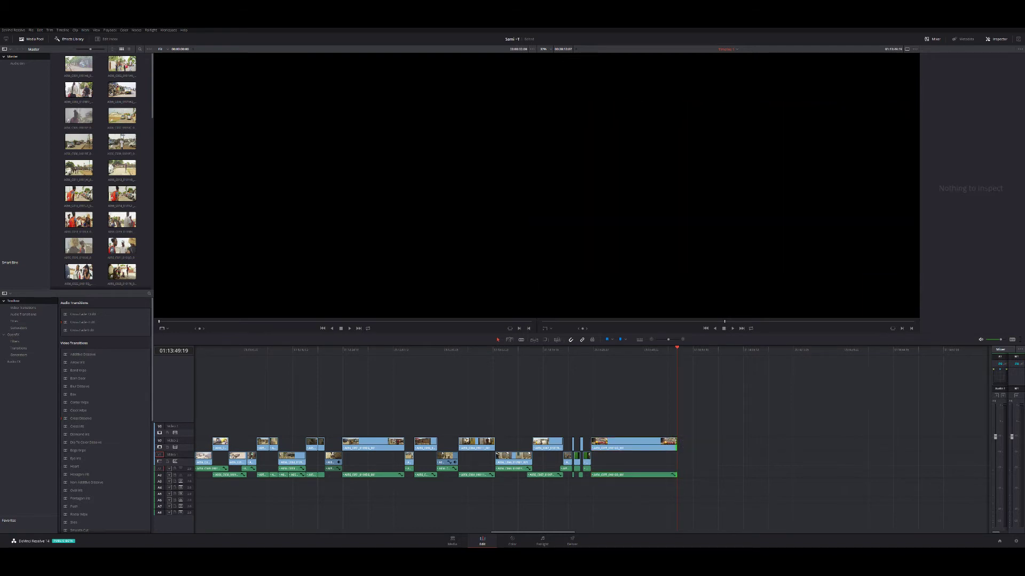
Delete the gap after the taxi clip, drag the later clip group left, and scrub through it
click(747, 458)
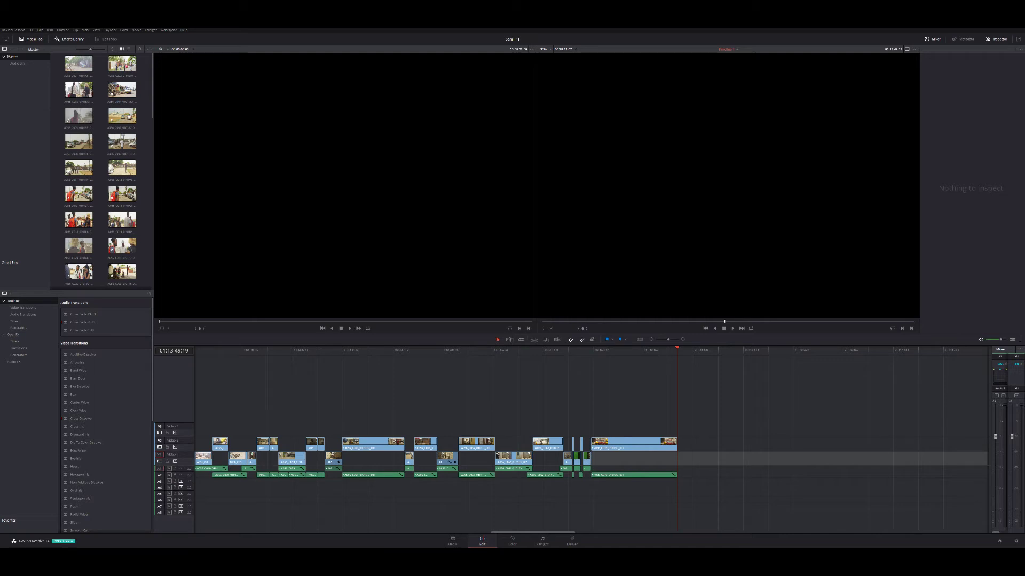
key(Delete)
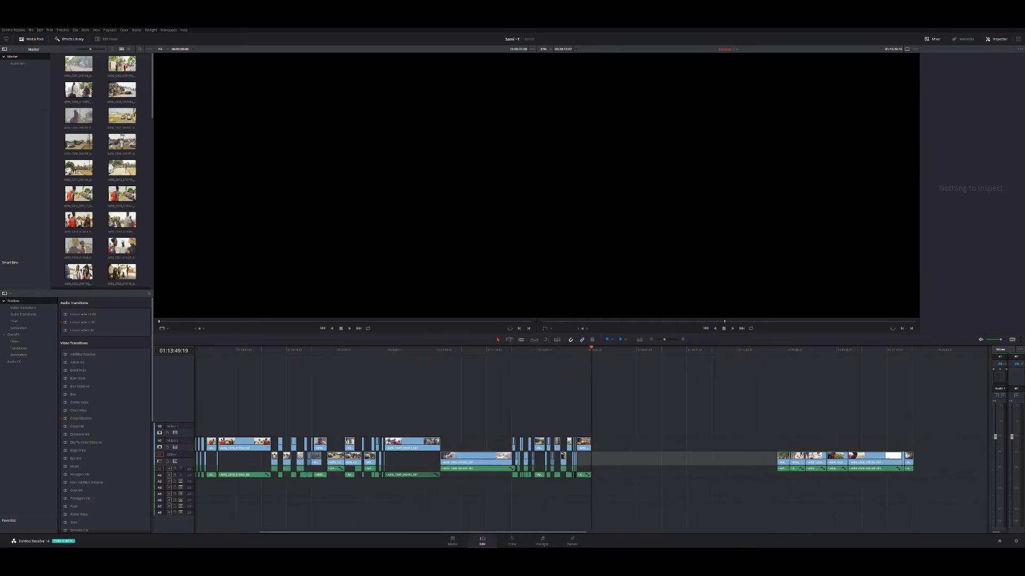
key(ctrl+minus)
drag(681, 421, 985, 486)
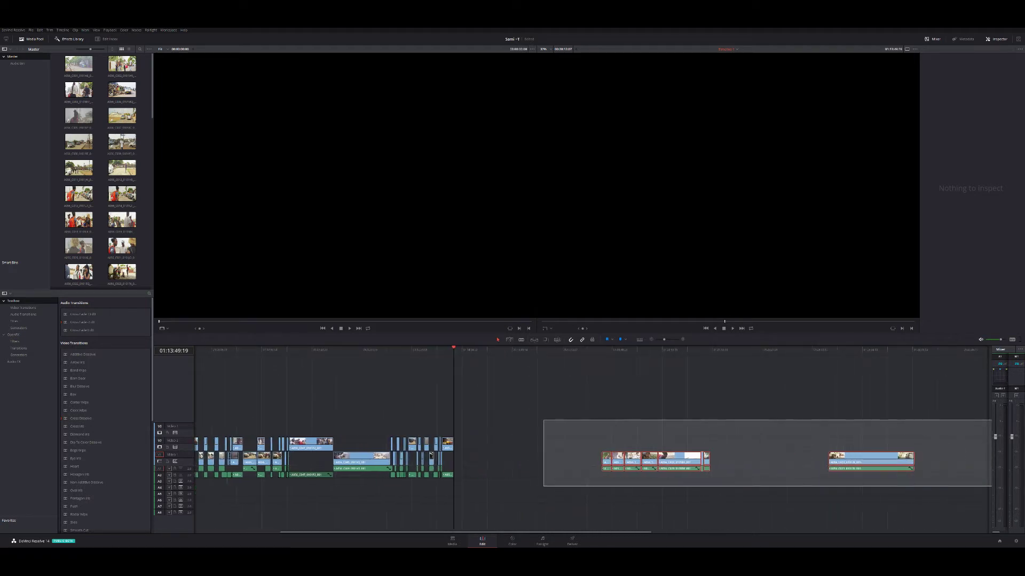
drag(984, 486, 990, 485)
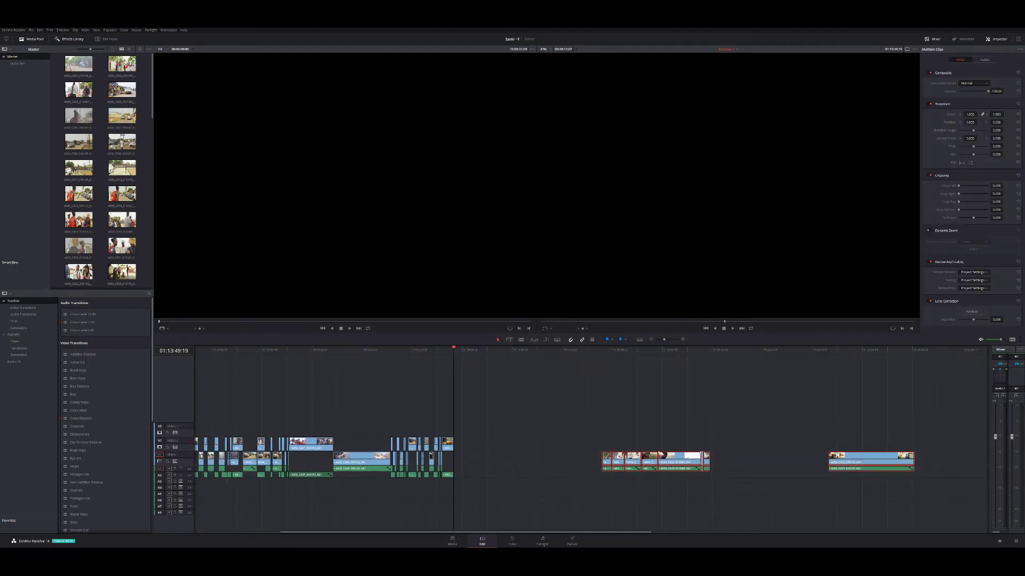
drag(701, 458, 649, 458)
key(ctrl+shift+a)
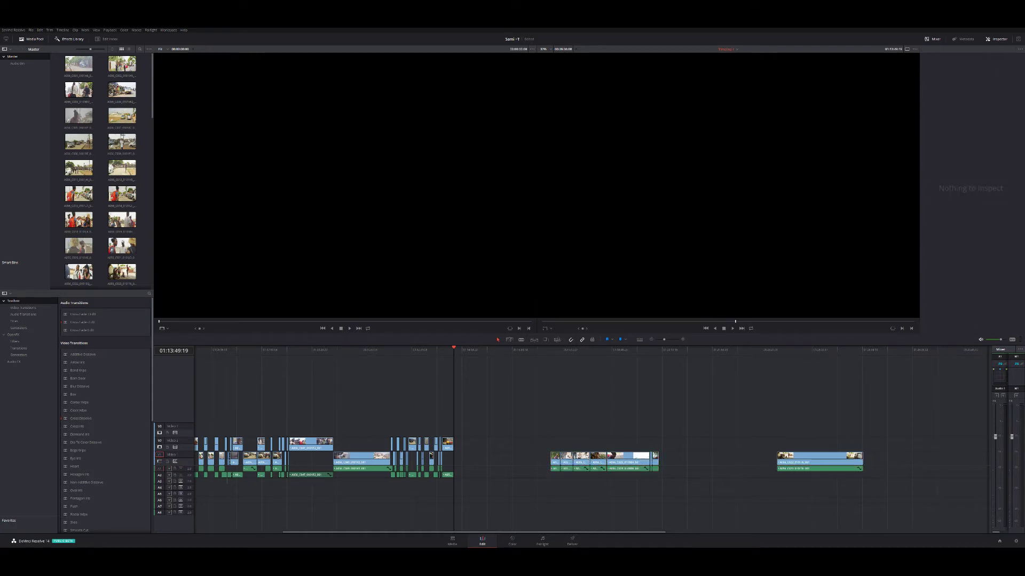
mouse_move(557, 350)
mouse_down()
mouse_move(796, 349)
mouse_move(783, 349)
mouse_up()
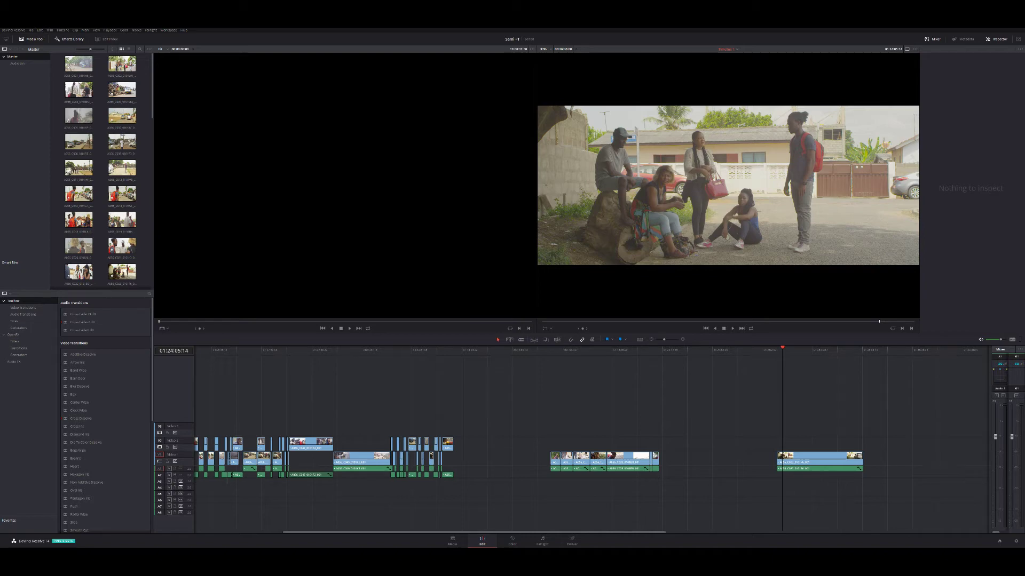
Play through and rewind the later scenes to review them
key(space)
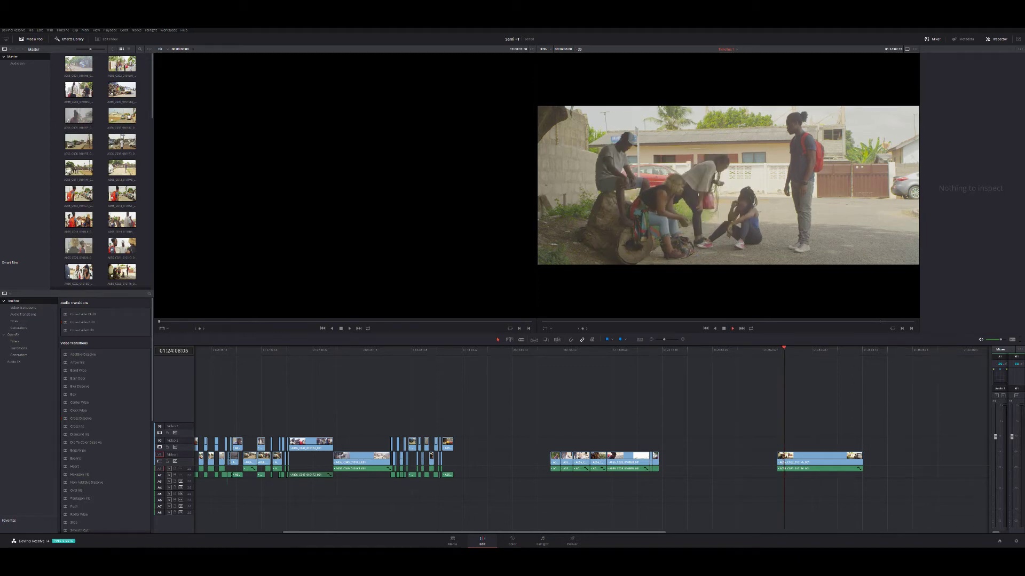
key(Up)
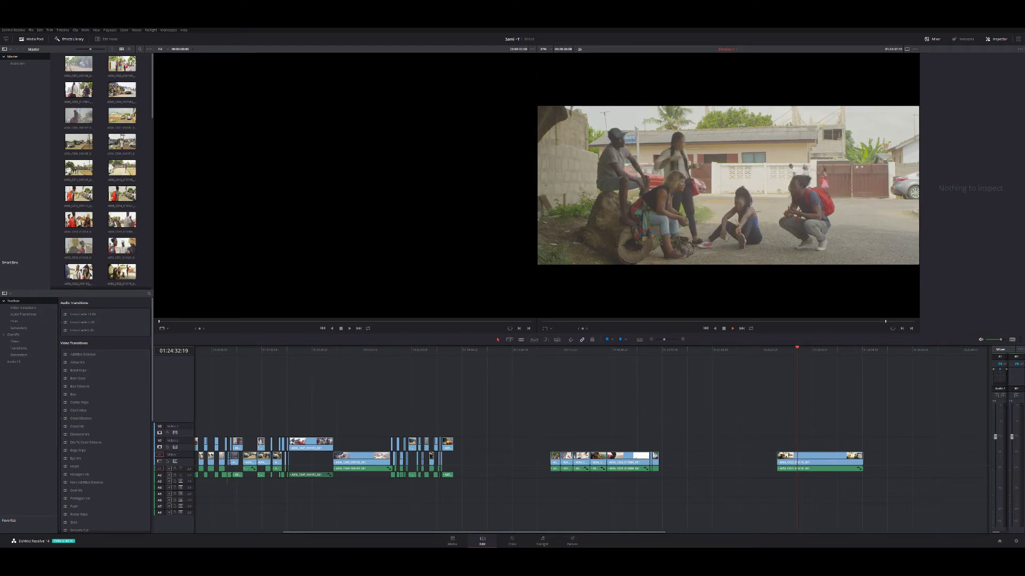
key(space)
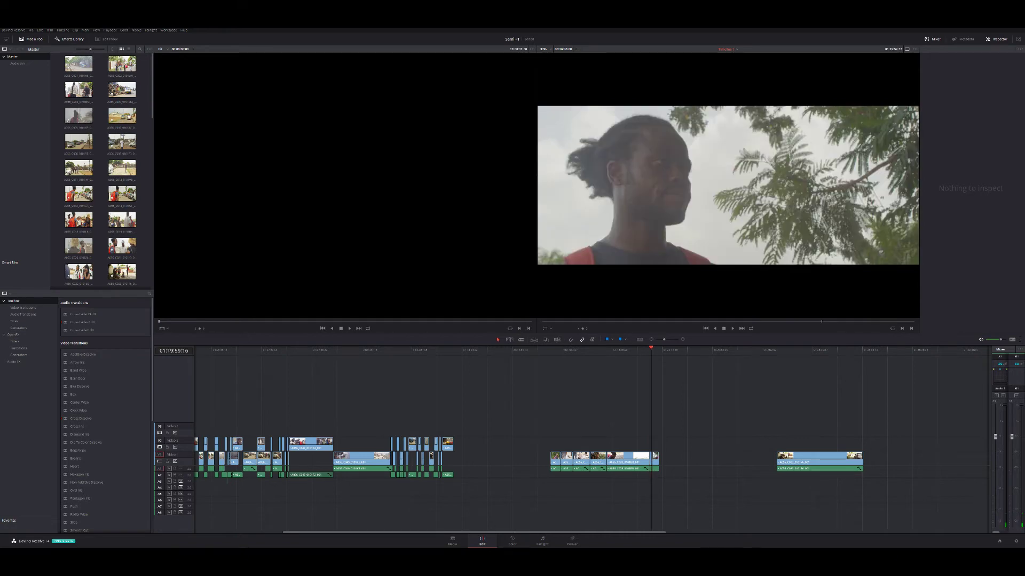
key(j)
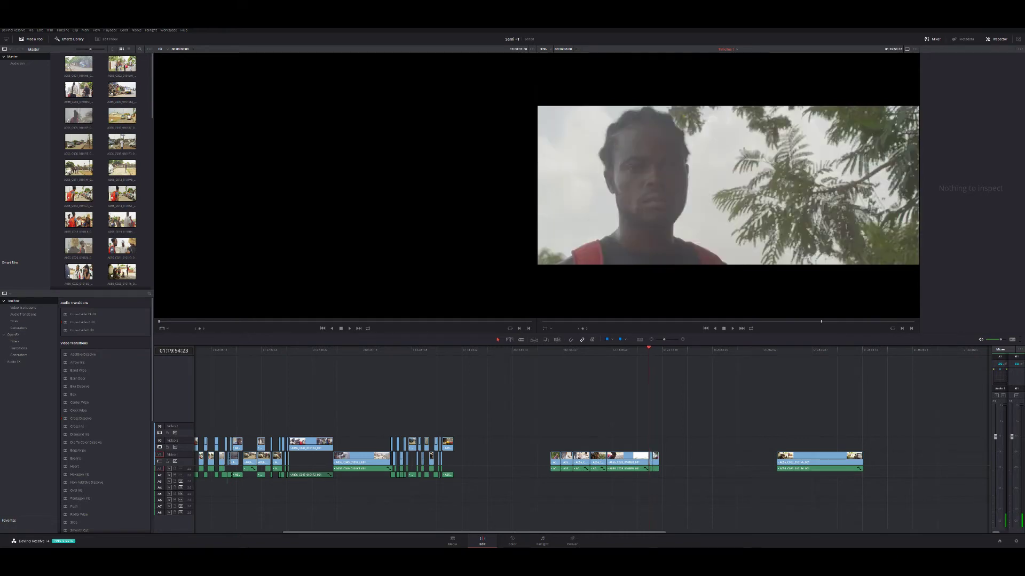
Marquee-select short clips in the middle group and drag them later on the timeline
mouse_move(683, 449)
mouse_down()
mouse_move(652, 471)
mouse_move(757, 459)
mouse_up()
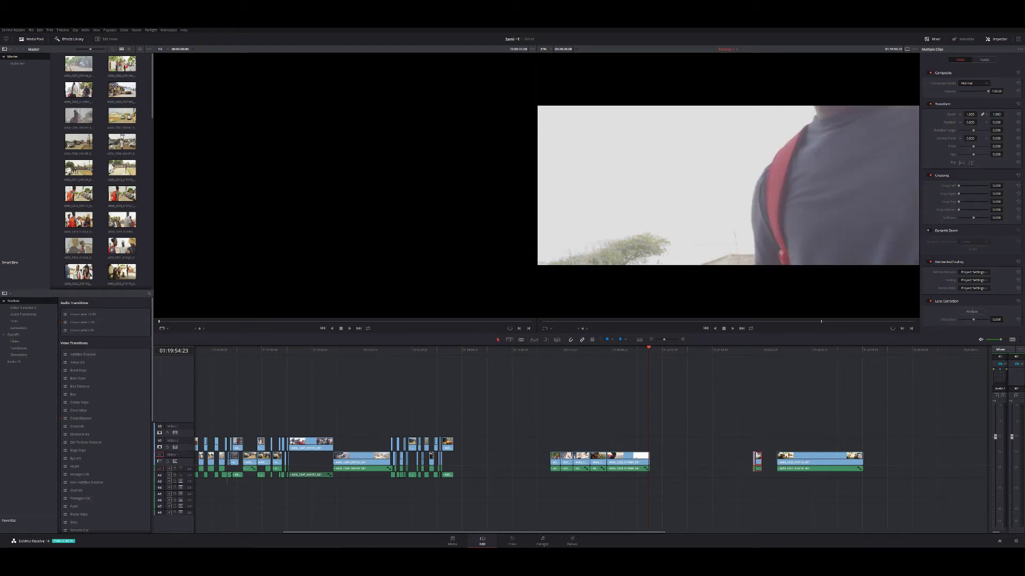
mouse_move(533, 410)
mouse_down()
mouse_move(578, 479)
mouse_move(594, 462)
mouse_move(715, 463)
mouse_up()
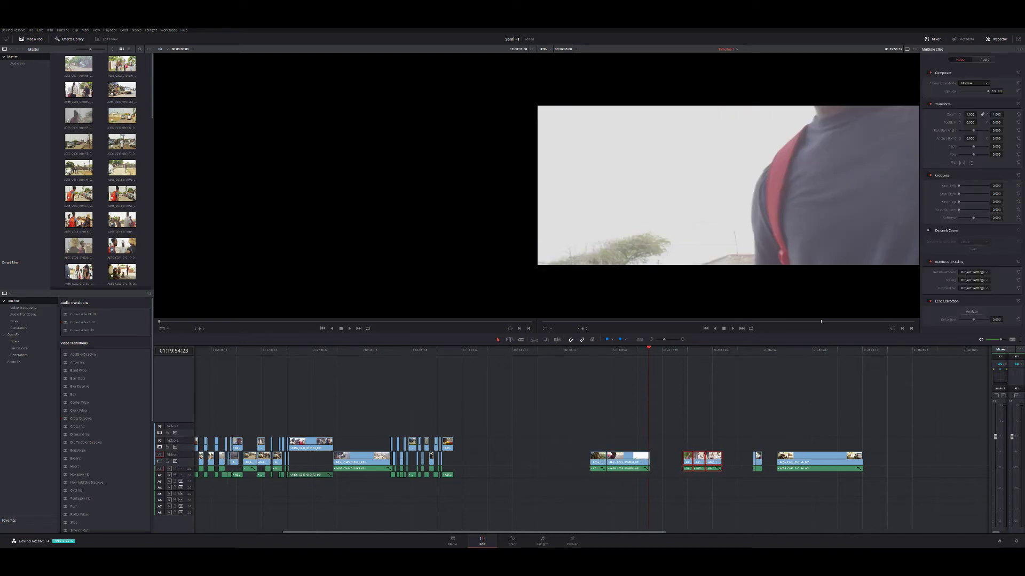
drag(612, 424, 578, 479)
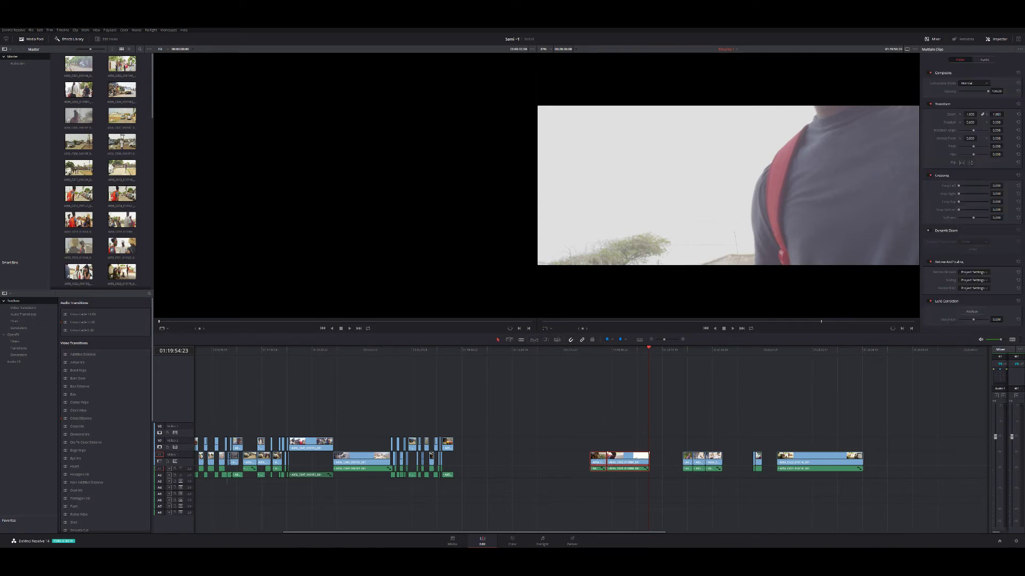
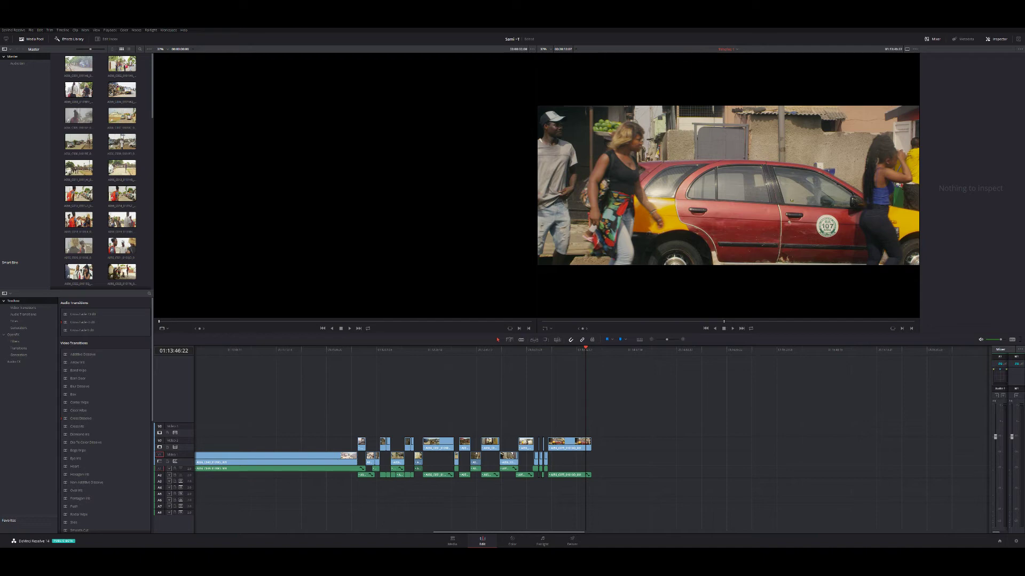
Move the three spare clips after the main edit much further right along the timeline
key(ctrl+minus)
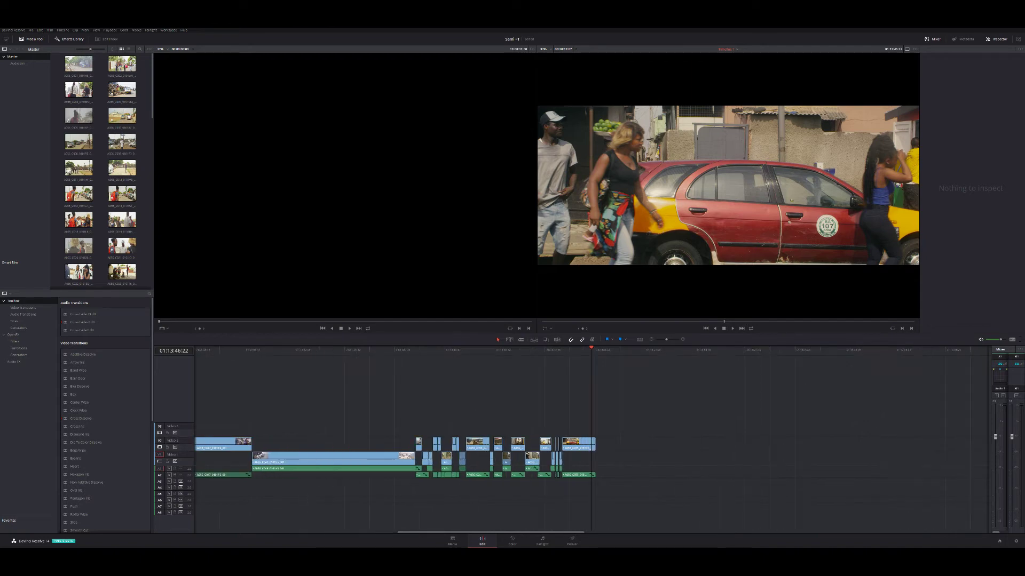
key(ctrl+minus)
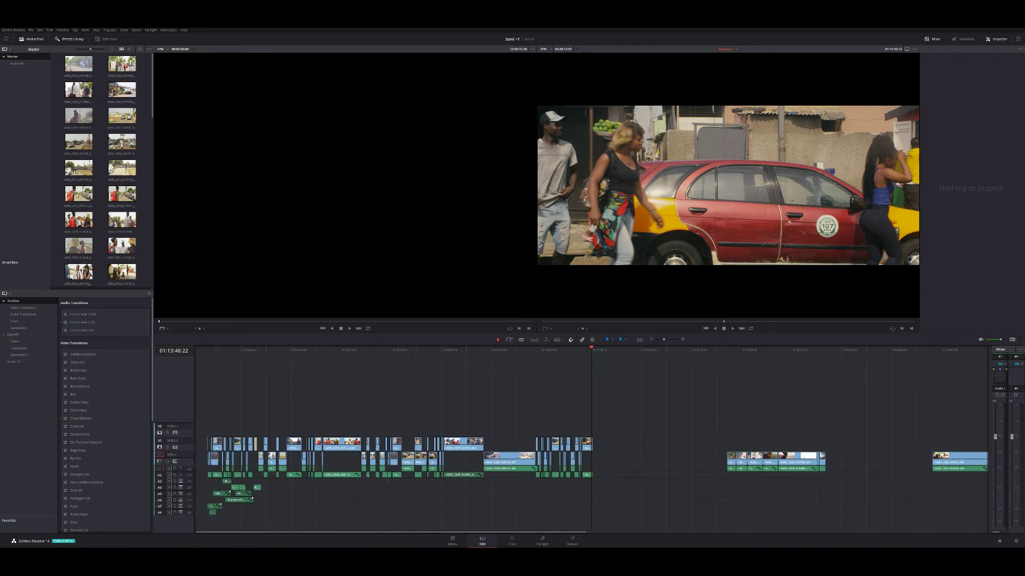
mouse_move(759, 437)
mouse_down()
mouse_move(724, 468)
mouse_move(760, 458)
mouse_up()
key(ctrl+z)
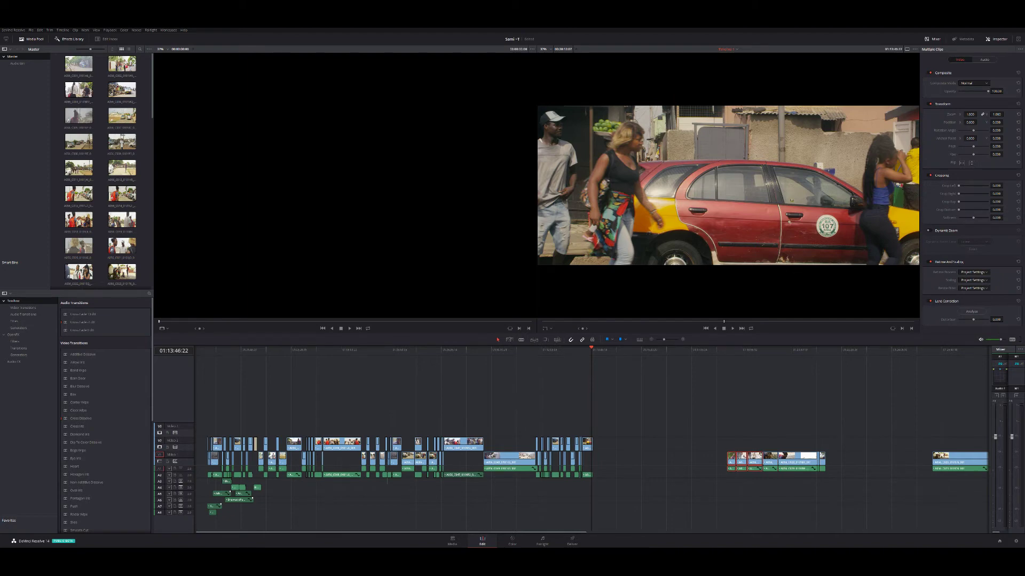
drag(745, 459, 857, 460)
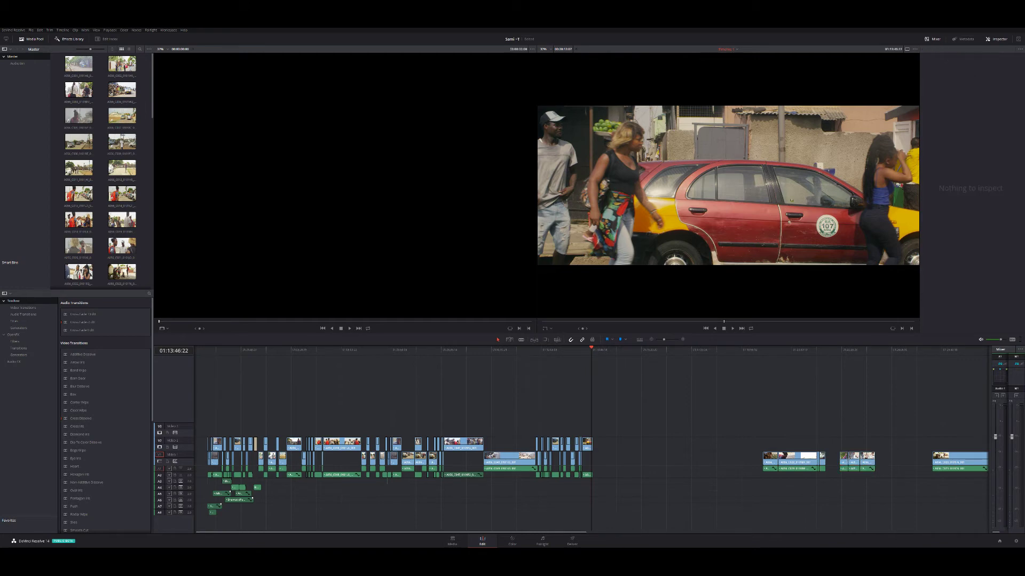
mouse_move(759, 431)
mouse_down()
mouse_move(790, 466)
mouse_move(660, 462)
mouse_up()
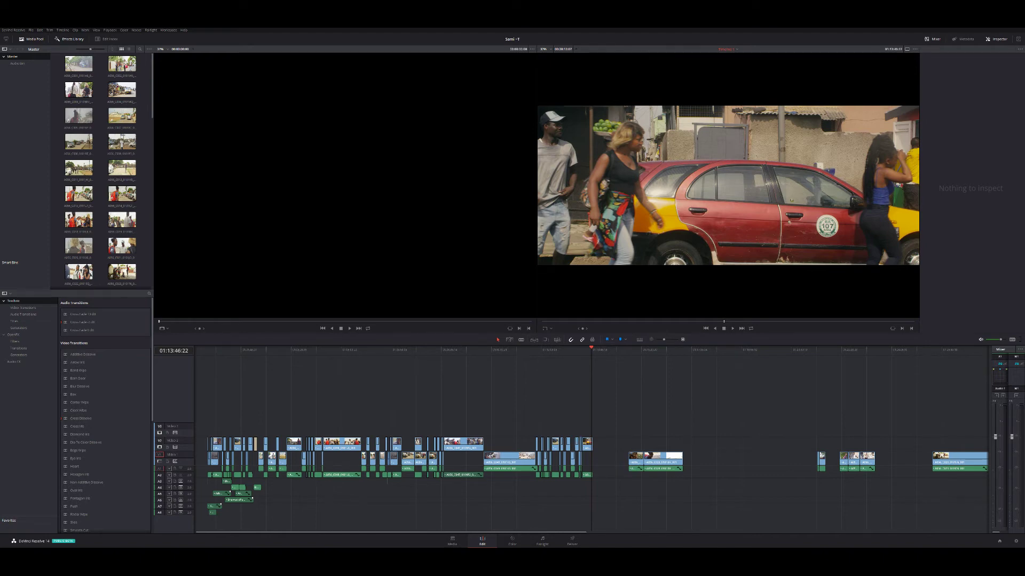
key(ctrl+equal)
key(ctrl+equal)
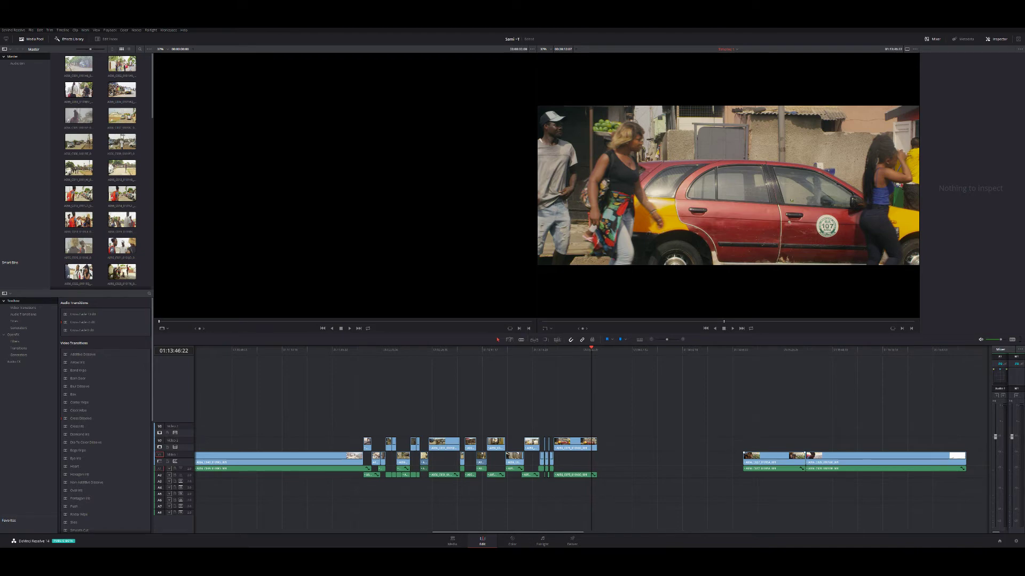
Snap clip A056_C027 against the last cut of the street-scene edit and play the cut
drag(773, 460, 621, 459)
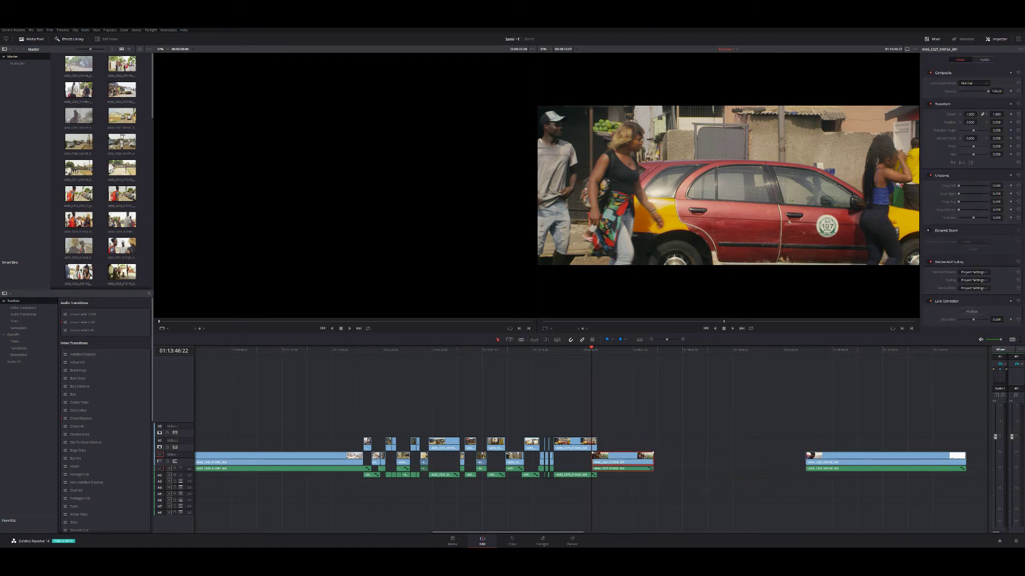
drag(621, 462, 627, 462)
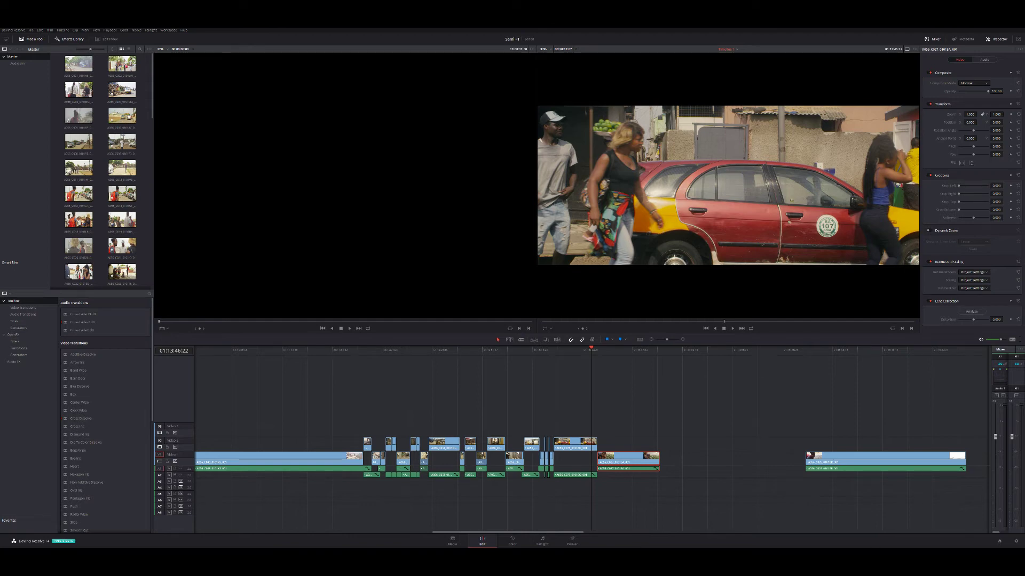
key(ctrl+shift+a)
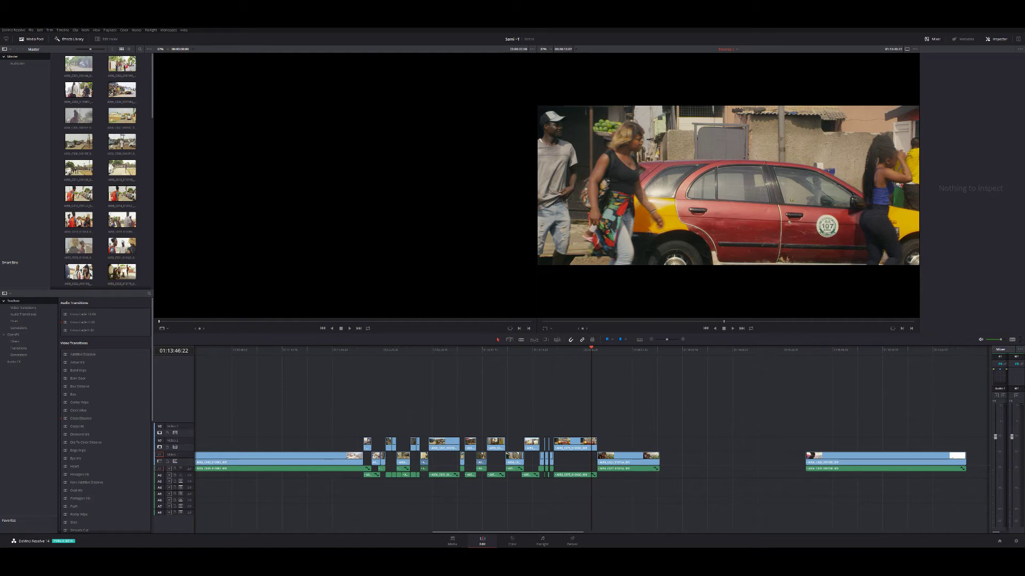
key(space)
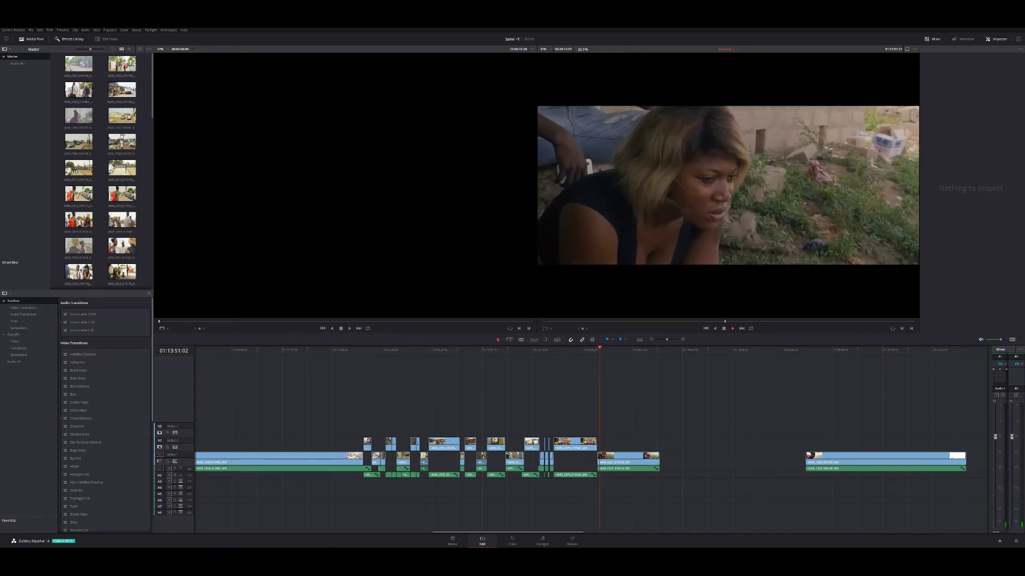
Ripple-trim the tail of the blonde woman's close-up shorter and replay the cut
key(v)
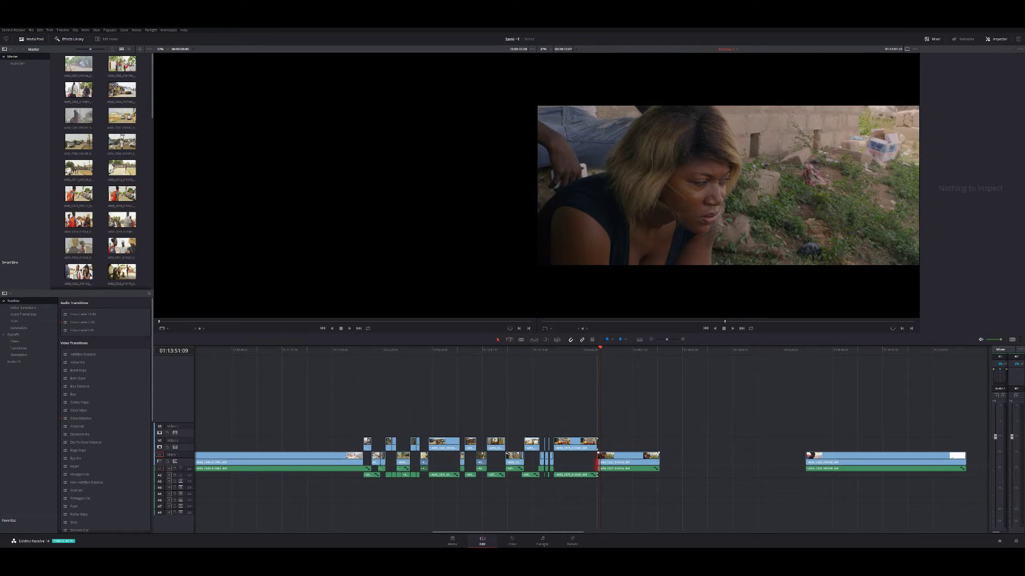
key(period)
key(shift+v)
key(comma)
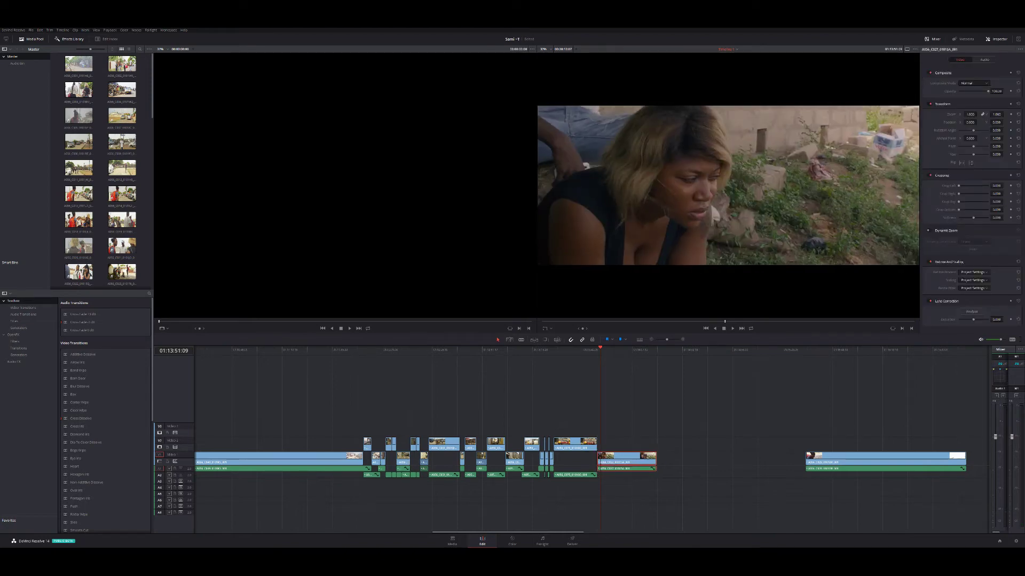
key(slash)
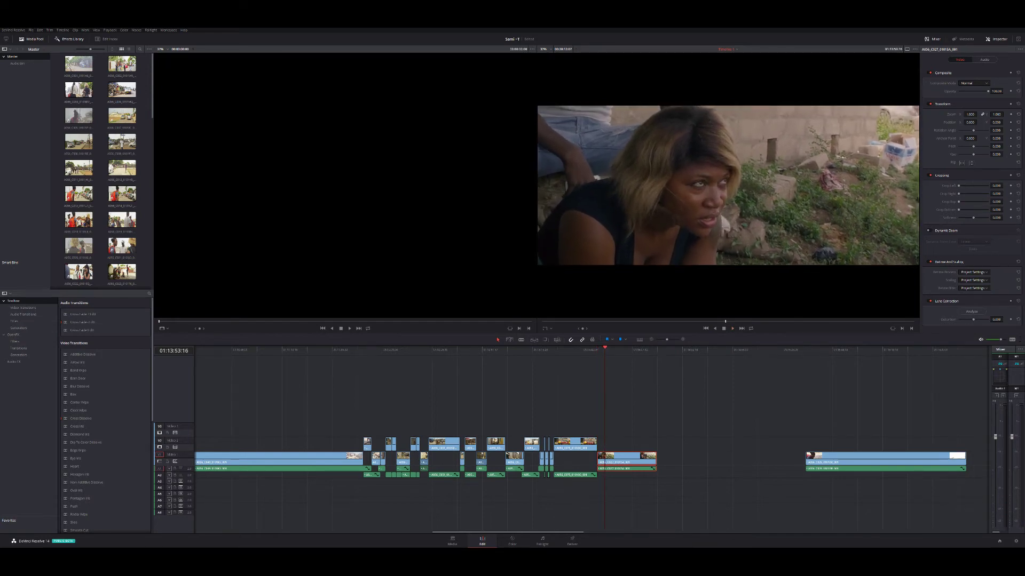
drag(598, 460, 607, 460)
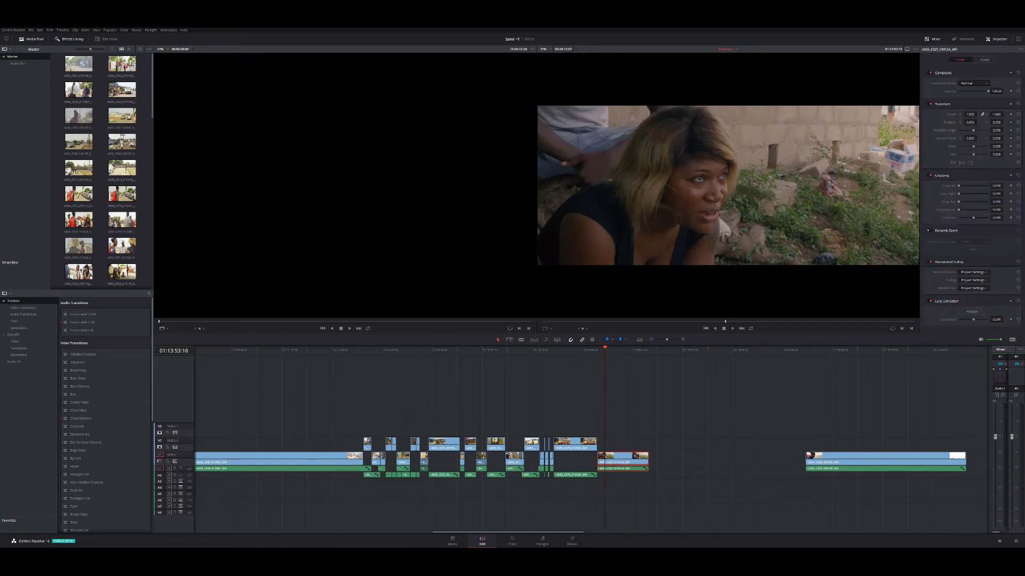
key(slash)
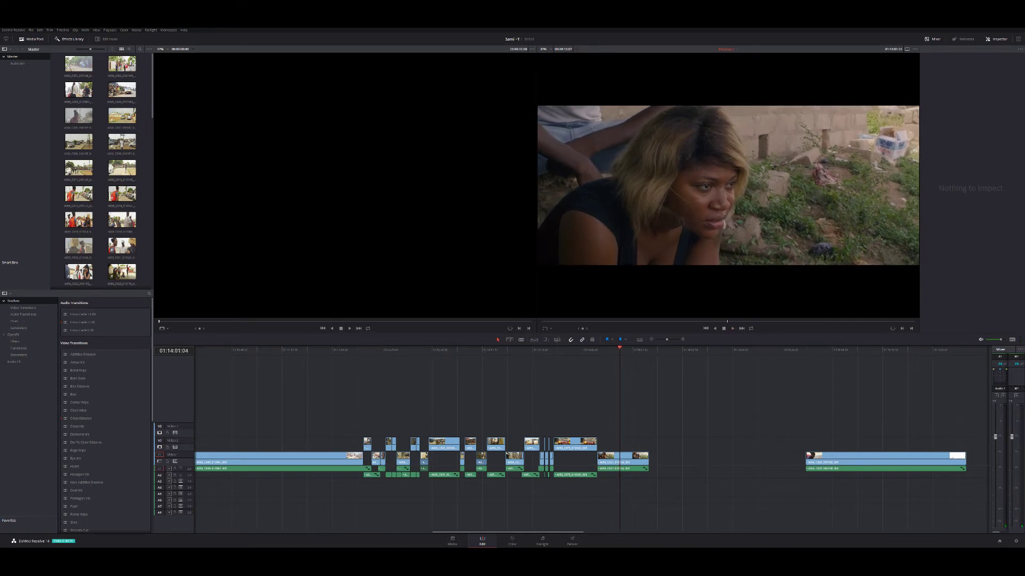
Butt the red-backpack man's clip against the woman close-up and play it
drag(840, 463, 694, 466)
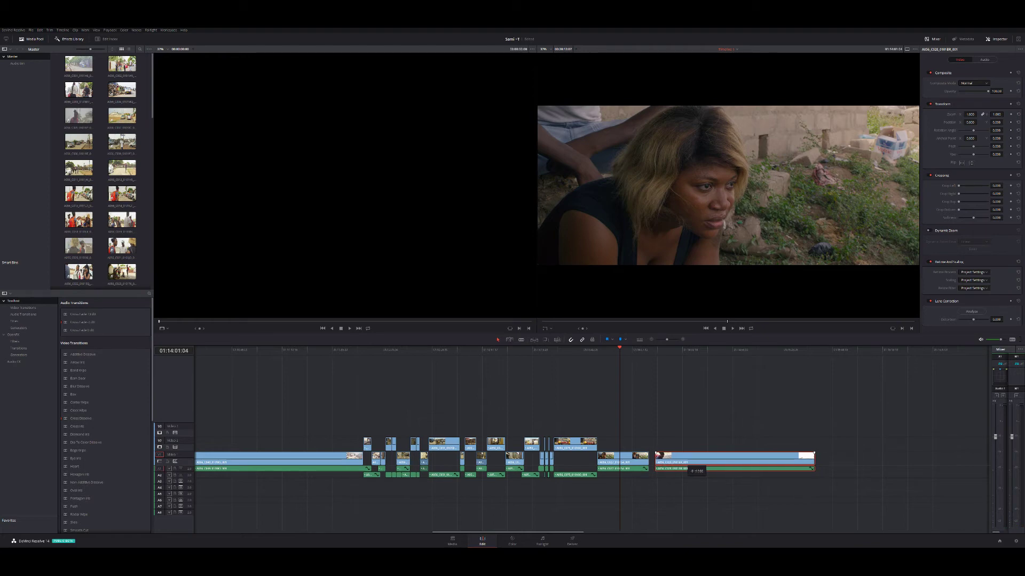
drag(694, 465, 683, 465)
key(Down)
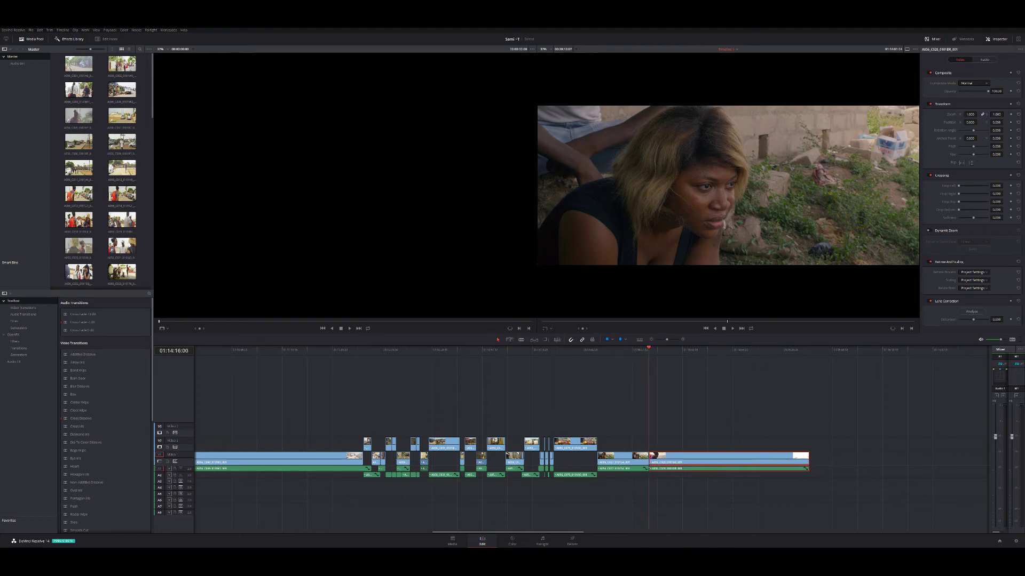
key(space)
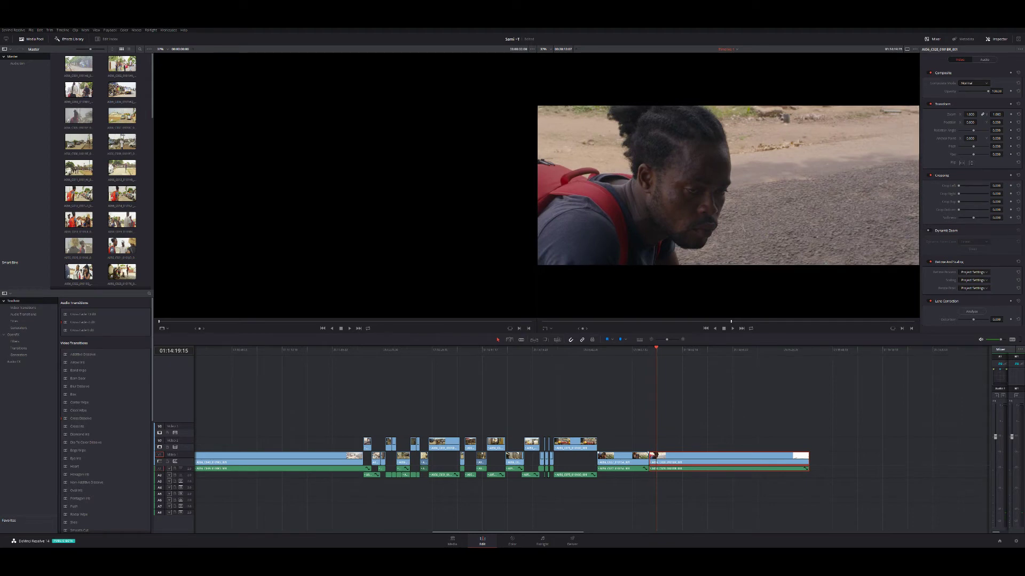
Trim the man's shot opening, review it frame by frame, and move a clip earlier
drag(651, 458, 657, 458)
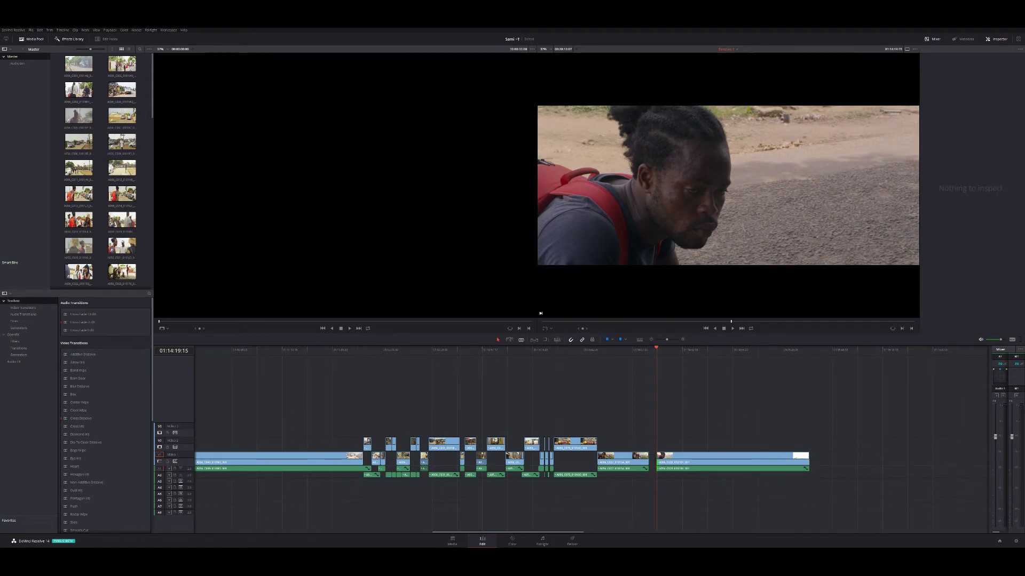
key(space)
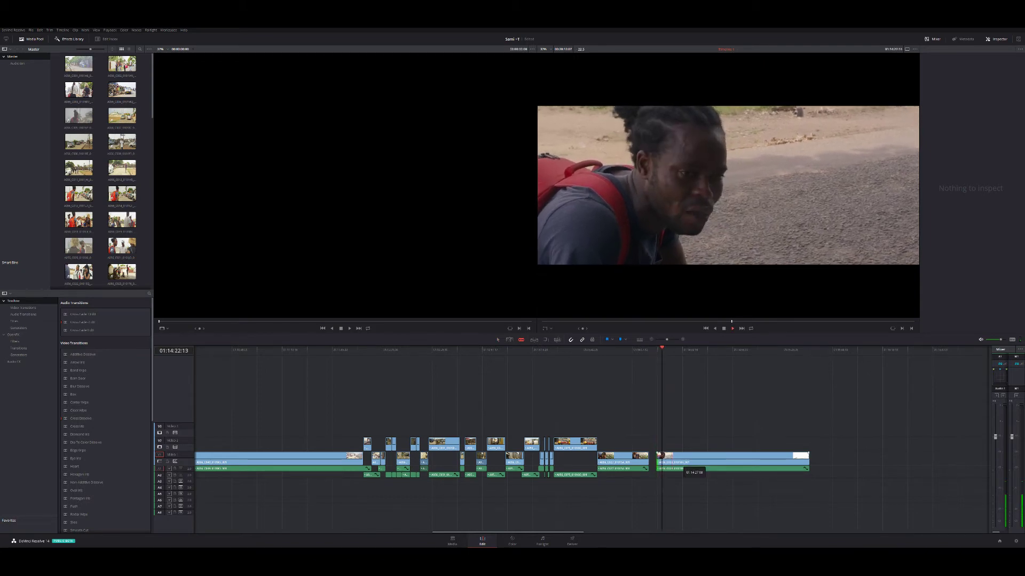
key(space)
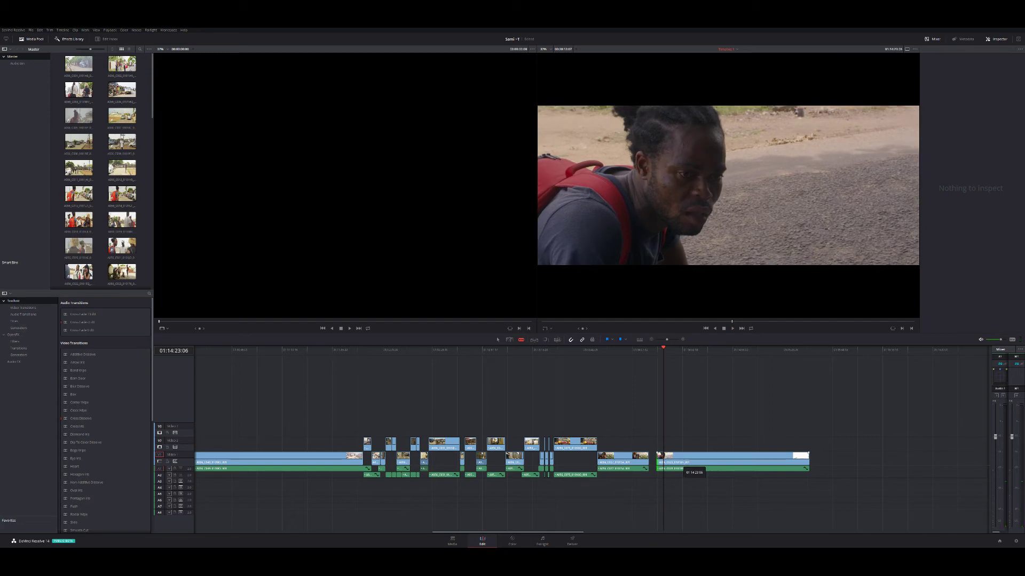
key(Left)
key(Left)
key(Left)
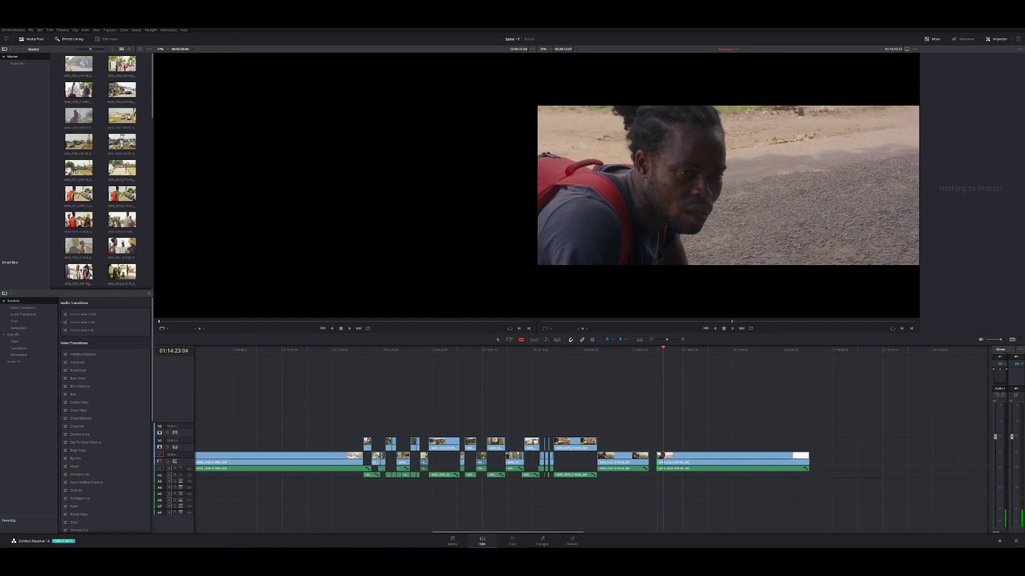
key(Left)
key(Left)
key(Left)
key(Left)
key(Left)
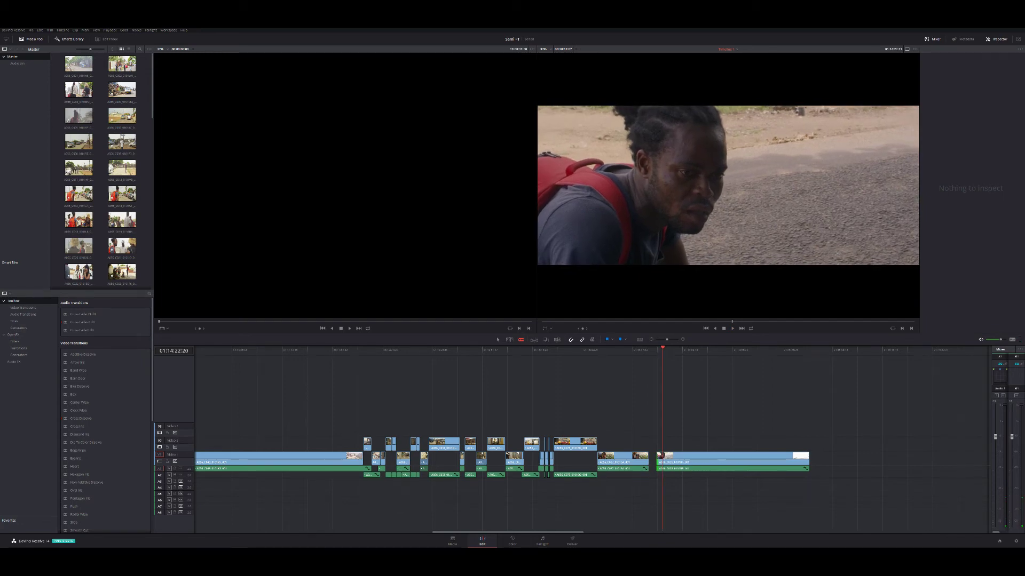
key(Left)
key(Left)
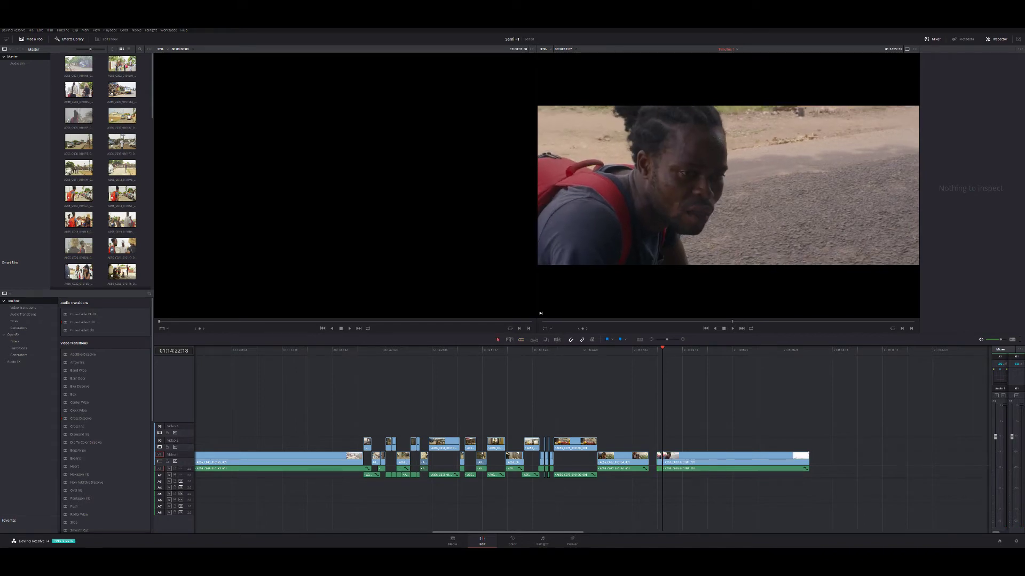
drag(660, 457, 610, 442)
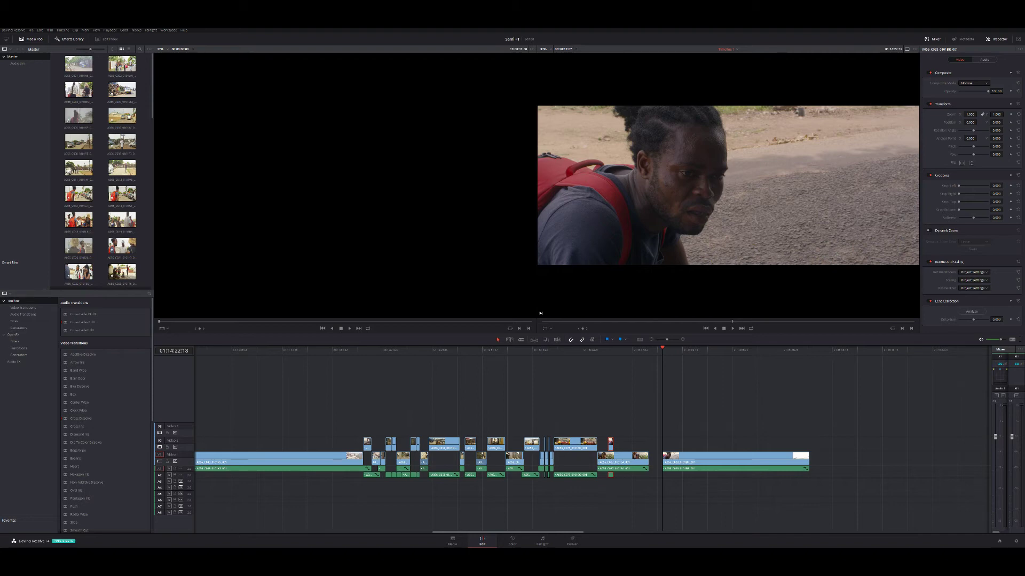
key(Escape)
click(607, 350)
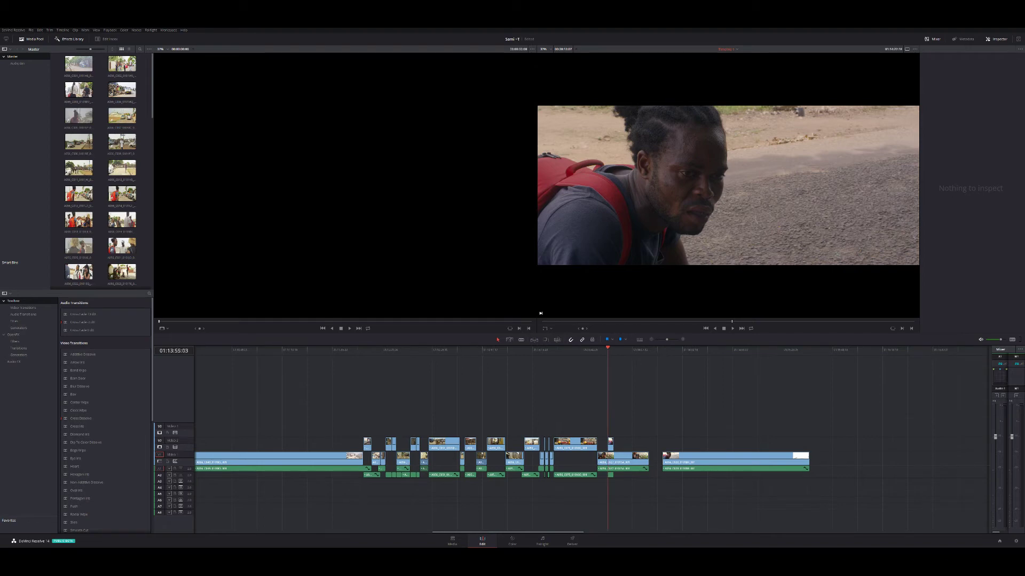
click(602, 349)
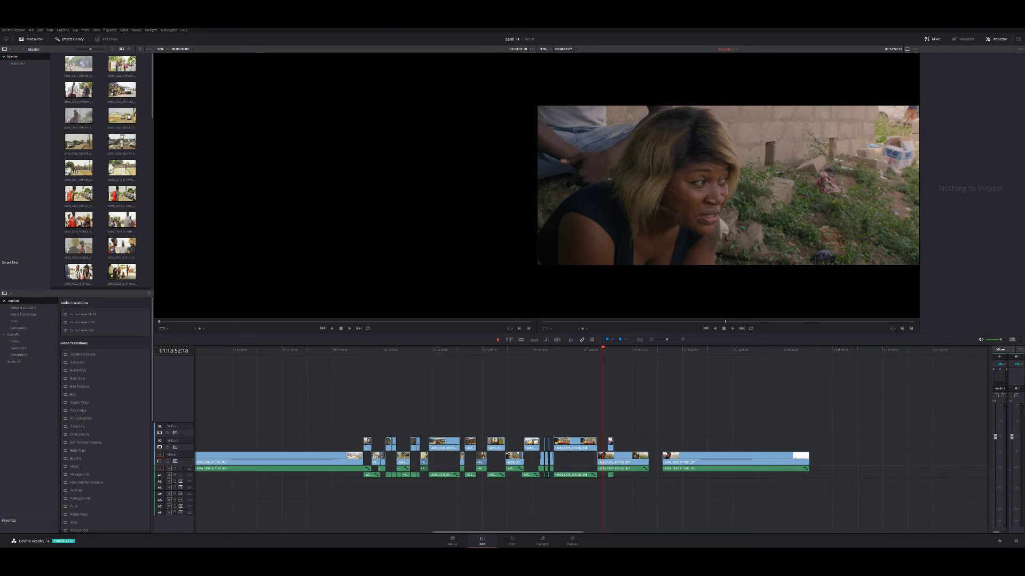
key(space)
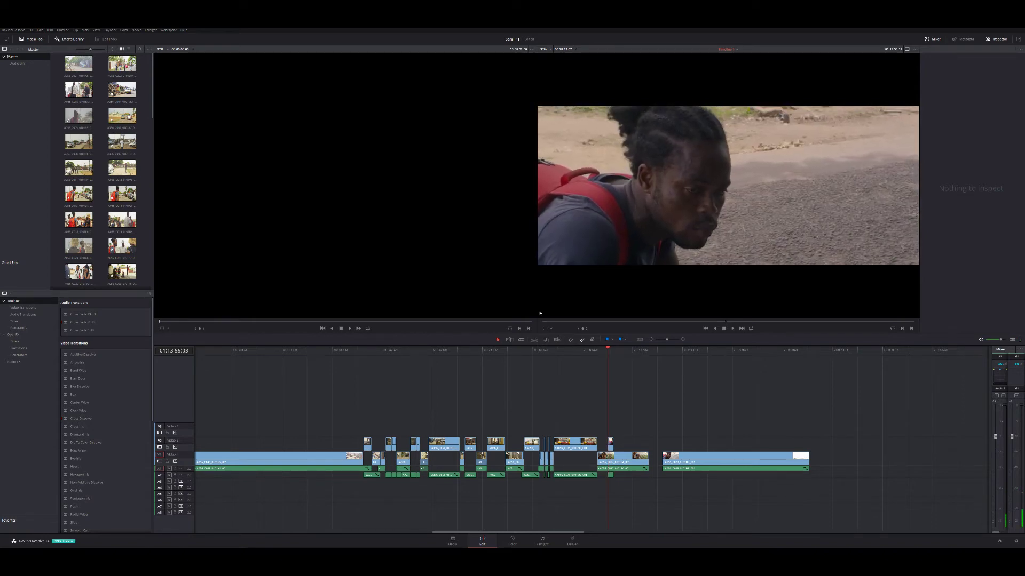
key(j)
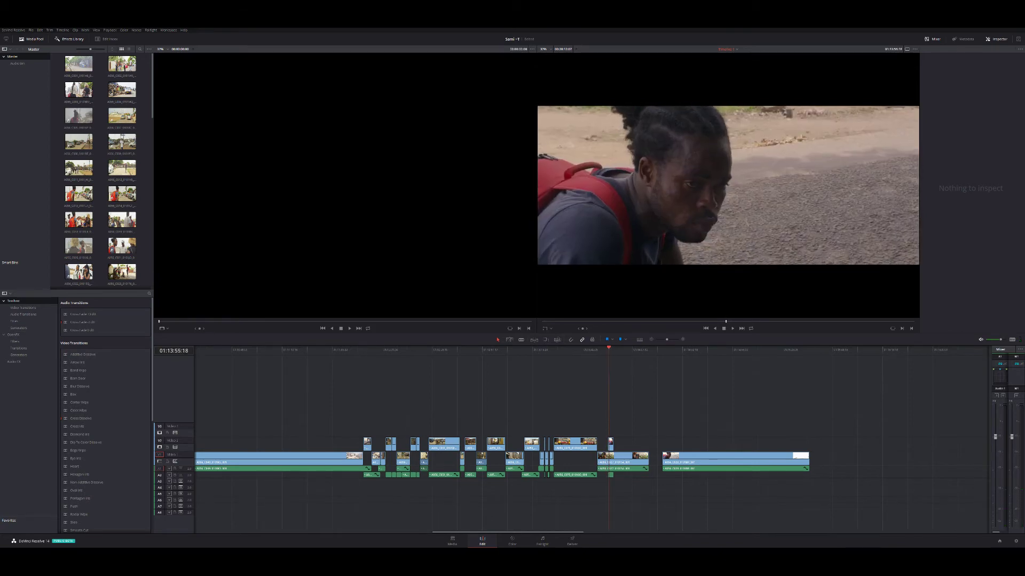
key(j)
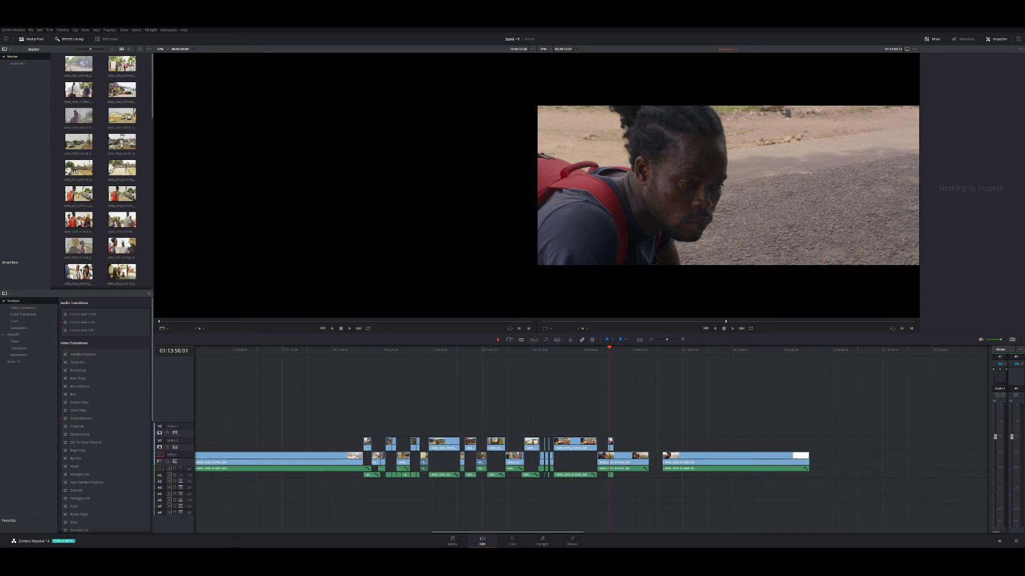
key(space)
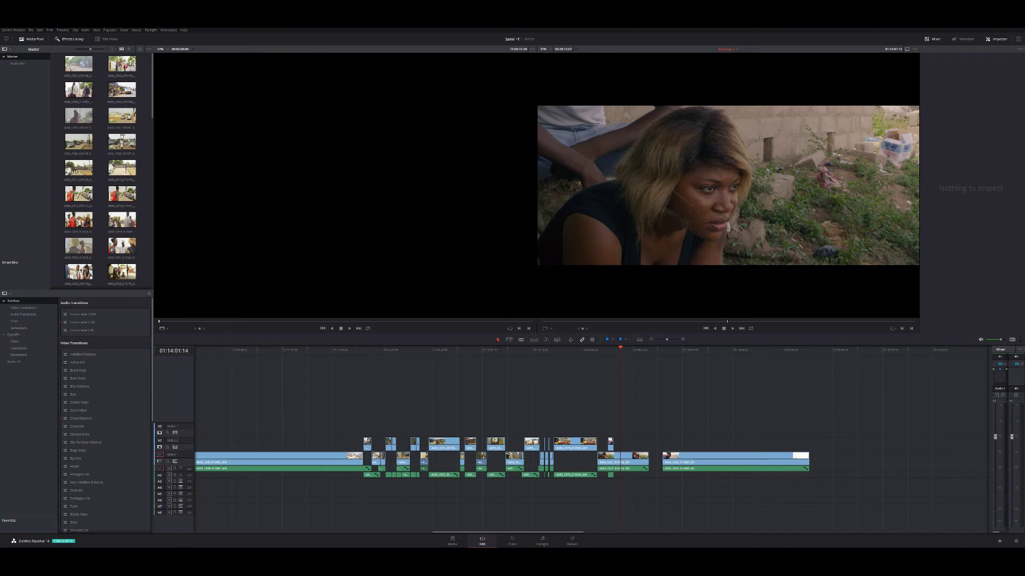
key(j)
key(j)
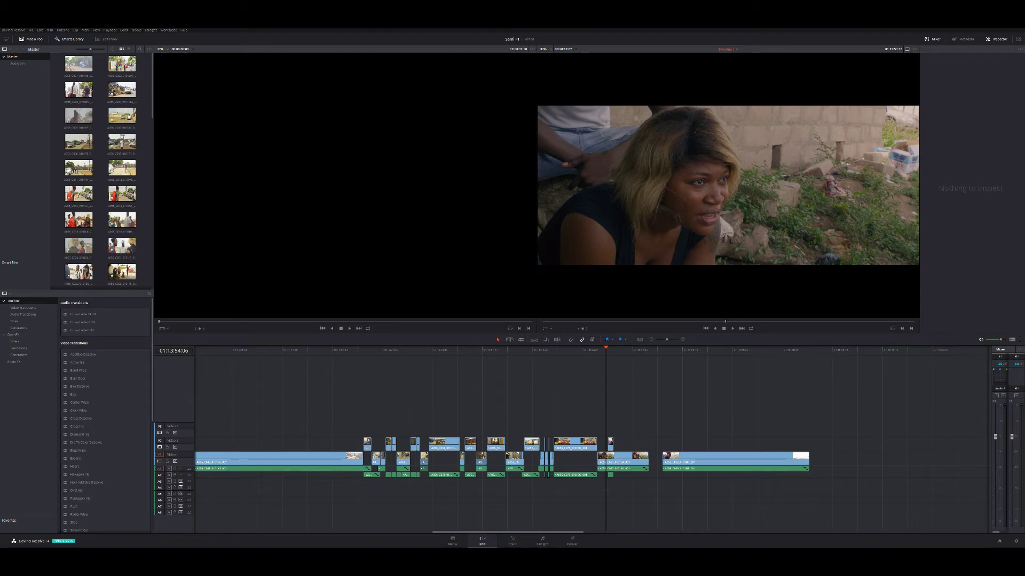
key(space)
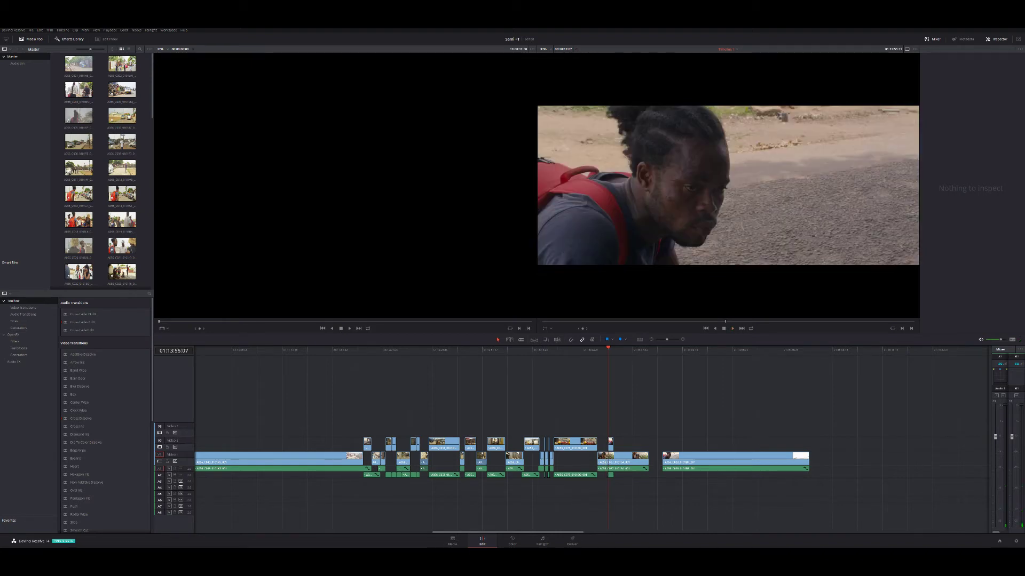
key(Up)
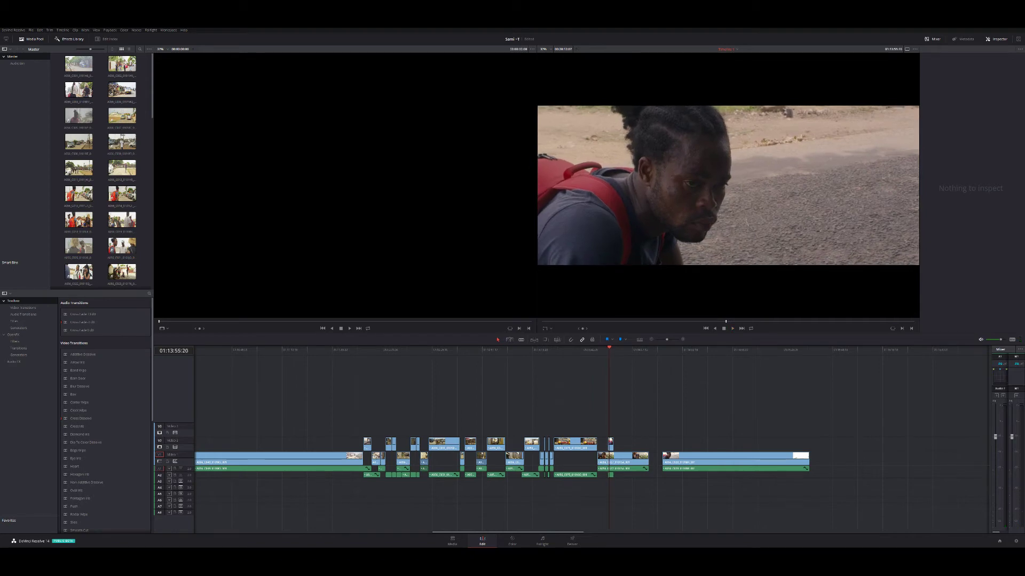
key(Up)
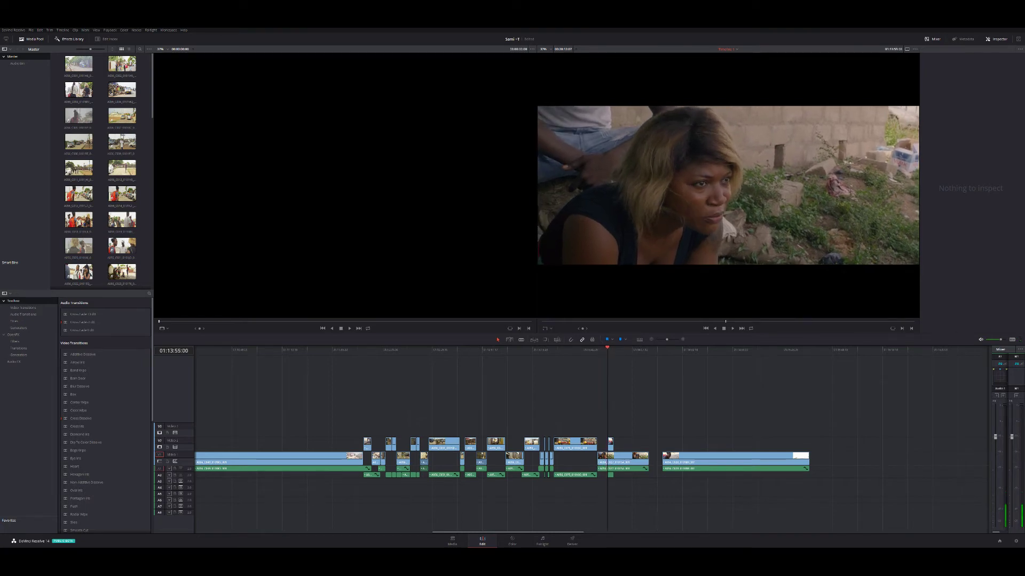
Move the small V2 cutaway later onto the playhead and find the frame to cut
key(space)
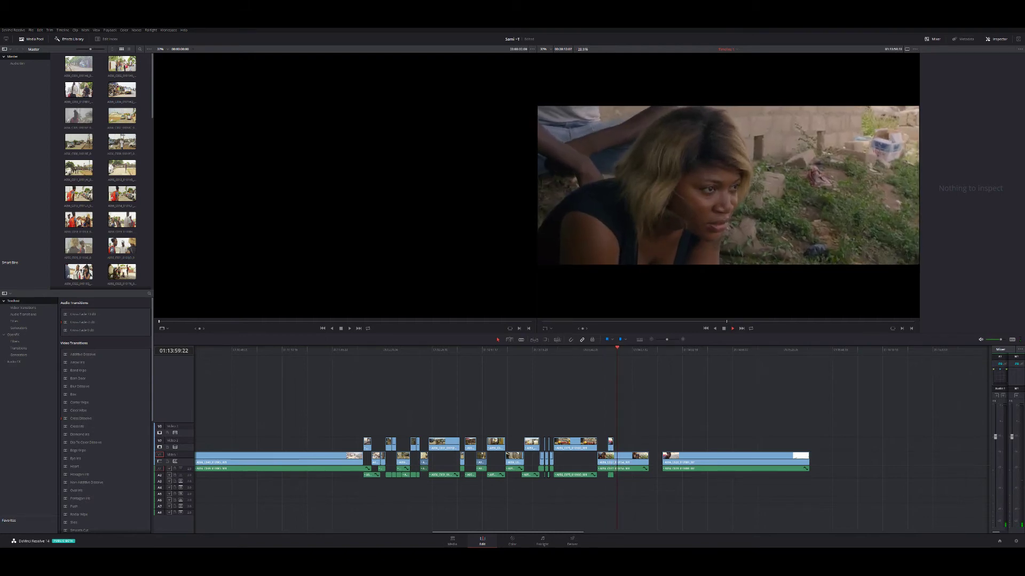
key(space)
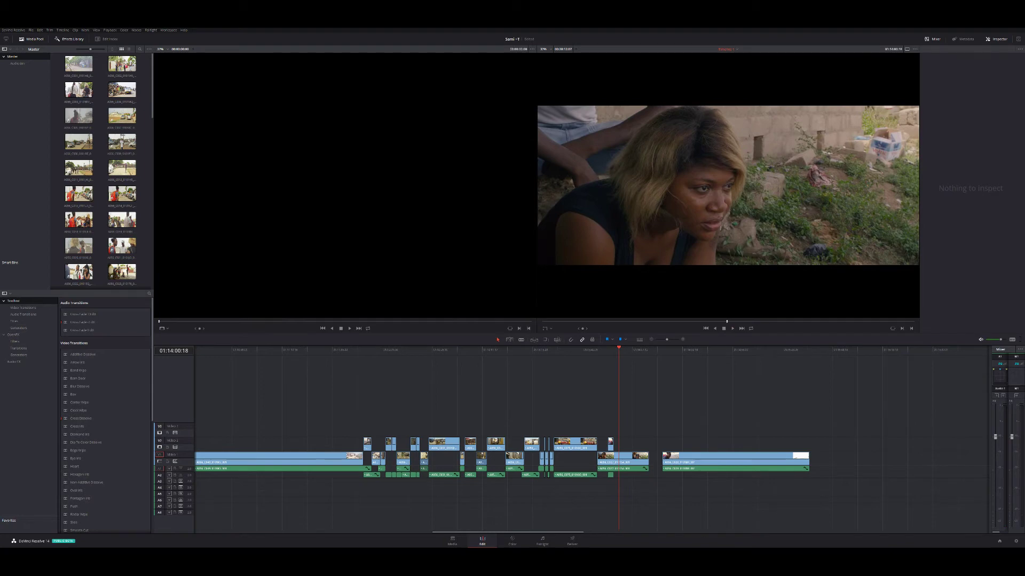
mouse_move(610, 441)
mouse_down()
mouse_move(620, 442)
mouse_move(611, 442)
mouse_up()
click(605, 350)
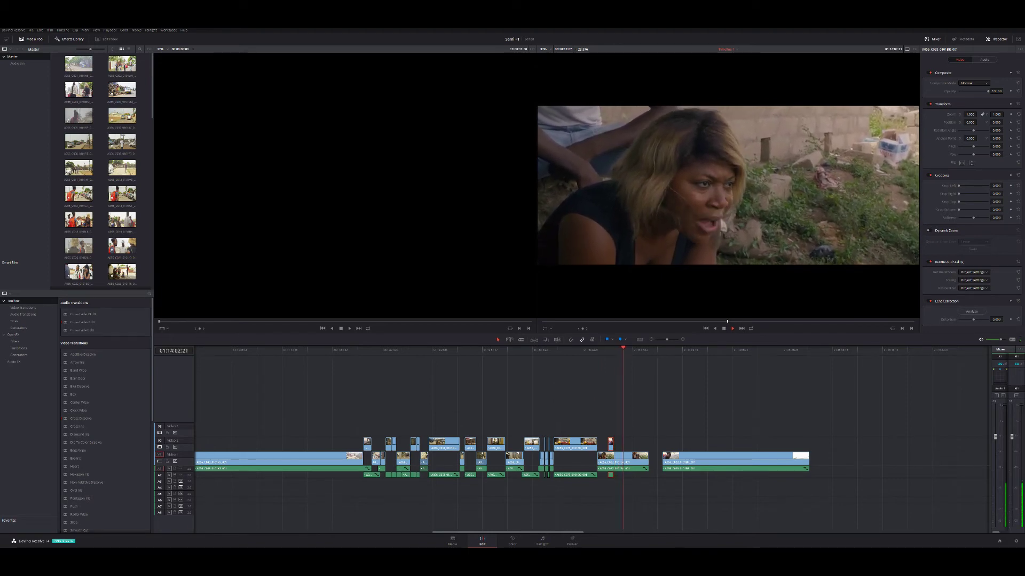
key(space)
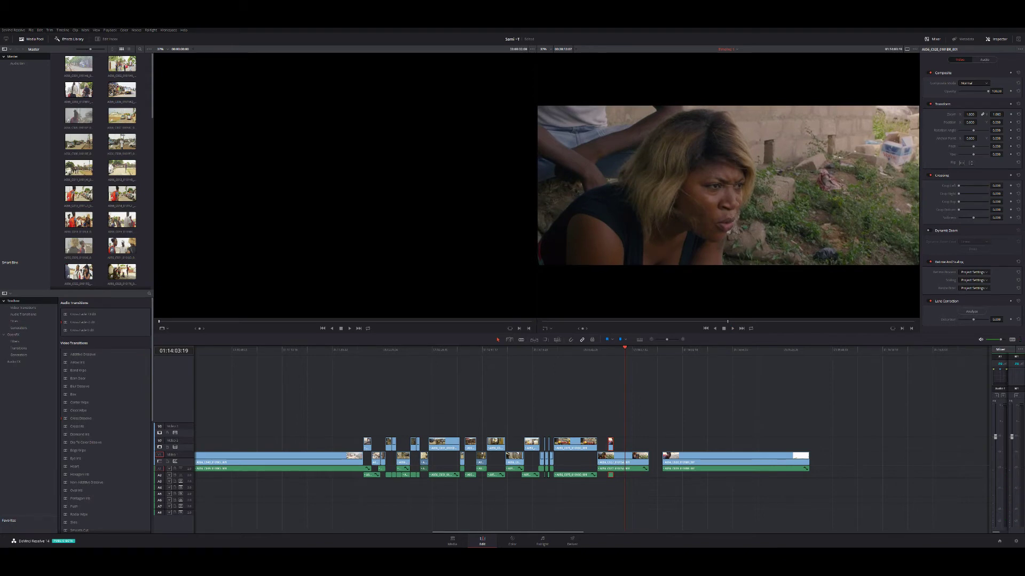
key(Left)
key(Left)
key(Left)
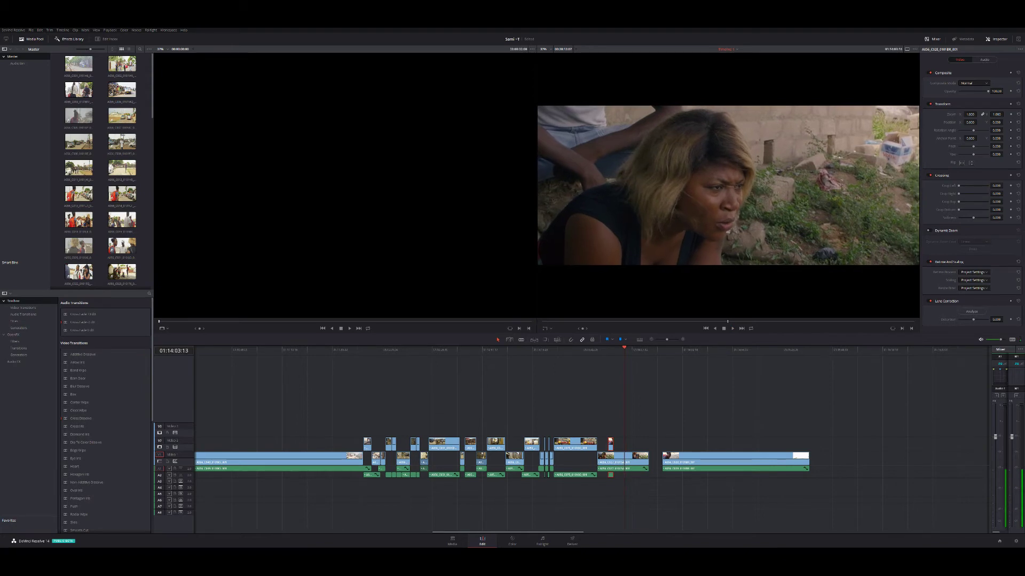
key(Left)
key(Left)
key(Left)
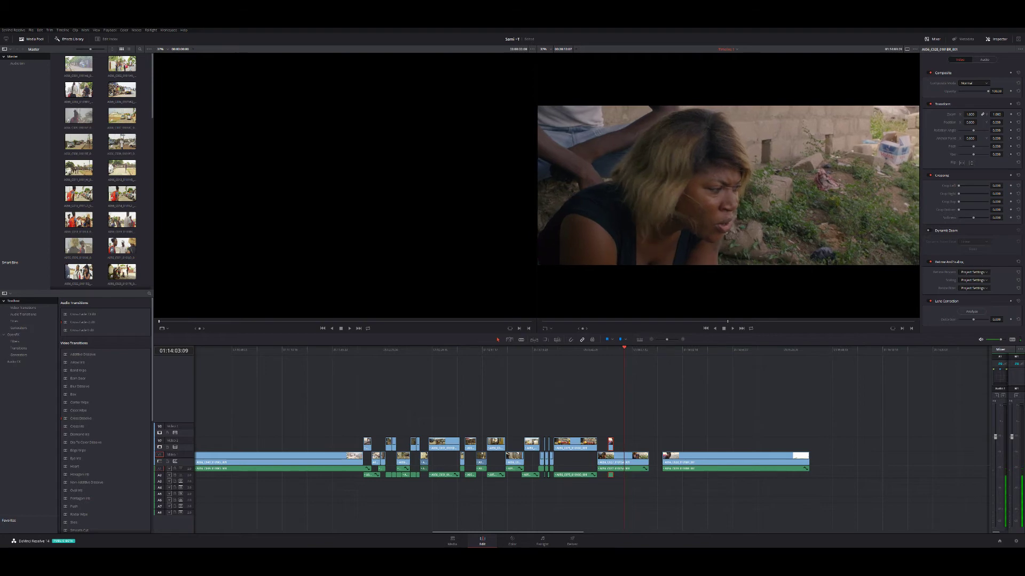
key(Left)
key(Left)
key(Left)
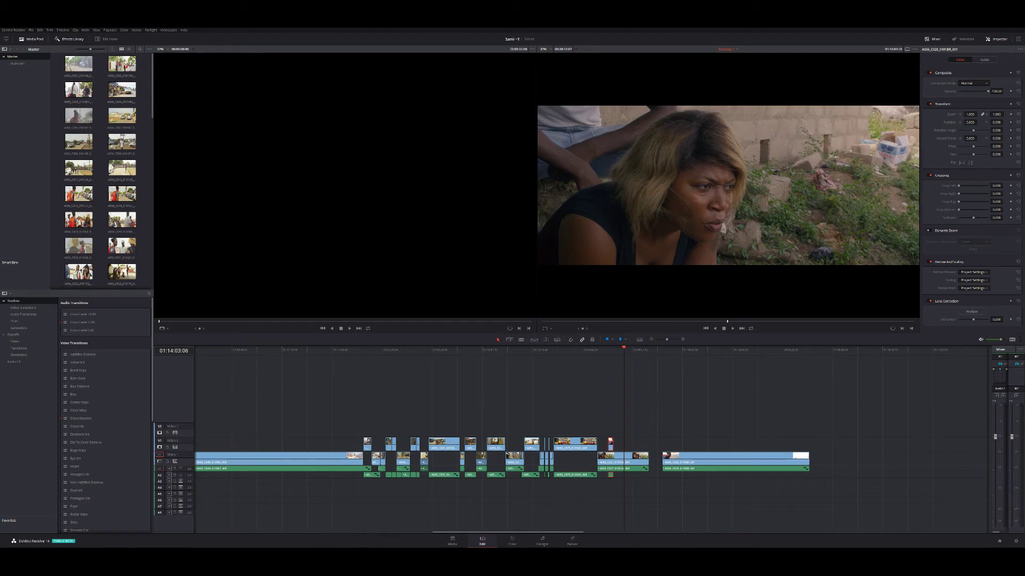
Blade the clip at the playhead and save the project
key(b)
click(623, 462)
key(shift+Left)
key(shift+Left)
key(shift+Left)
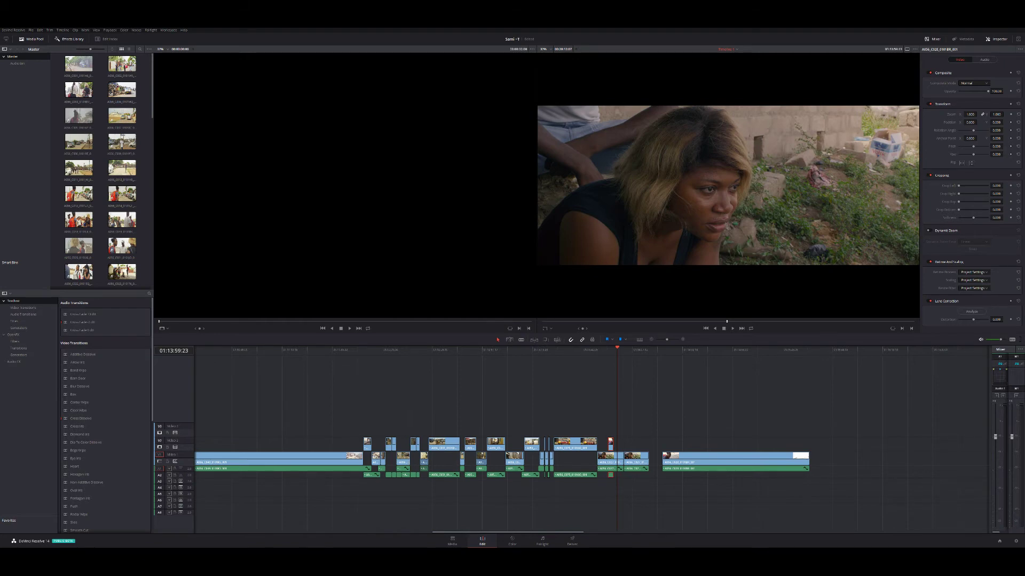
key(ctrl+s)
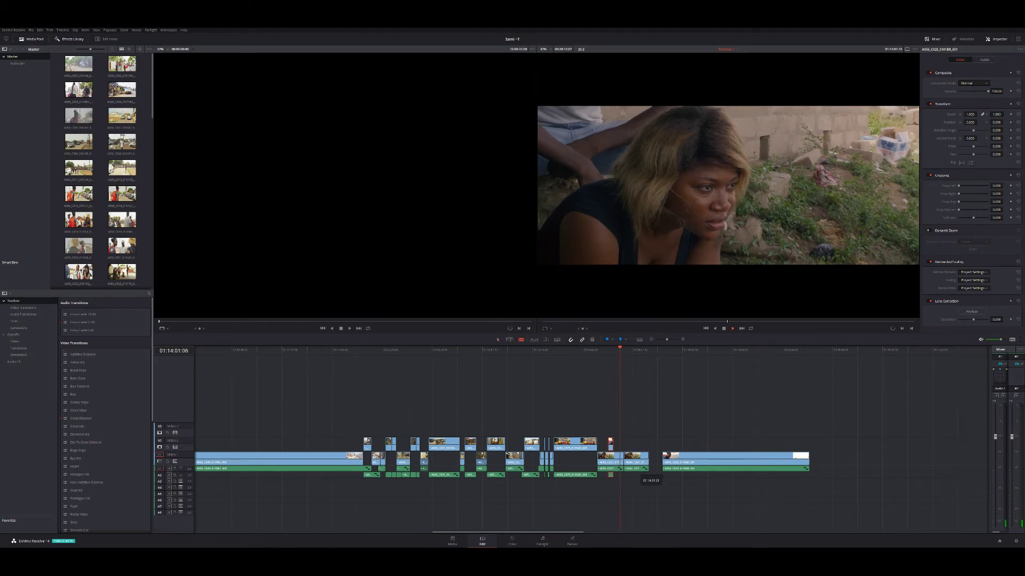
Split the woman's clip at the small clip's edit and delete the short cut-out piece
key(Up)
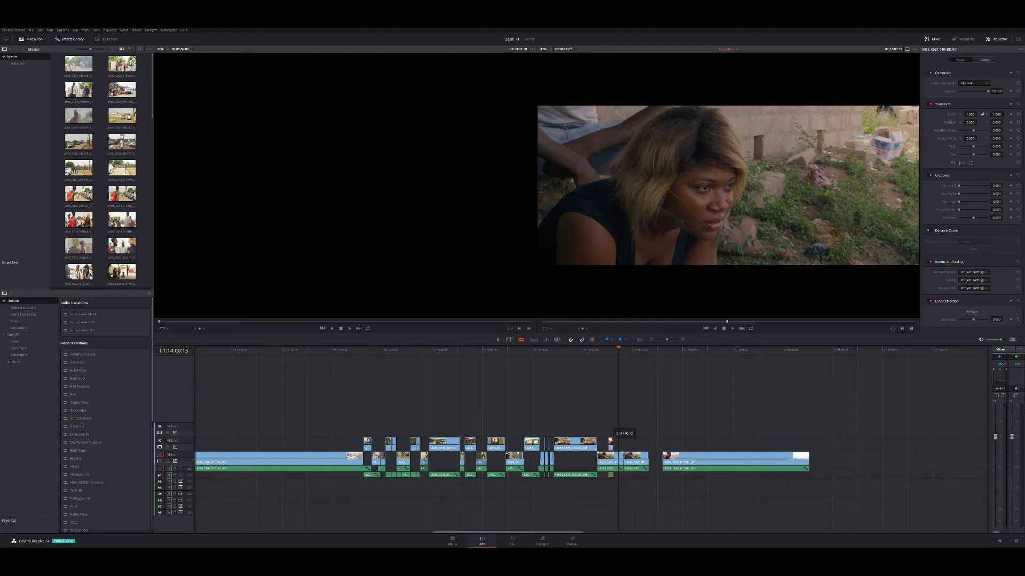
click(619, 458)
key(Delete)
key(Down)
key(Down)
key(Down)
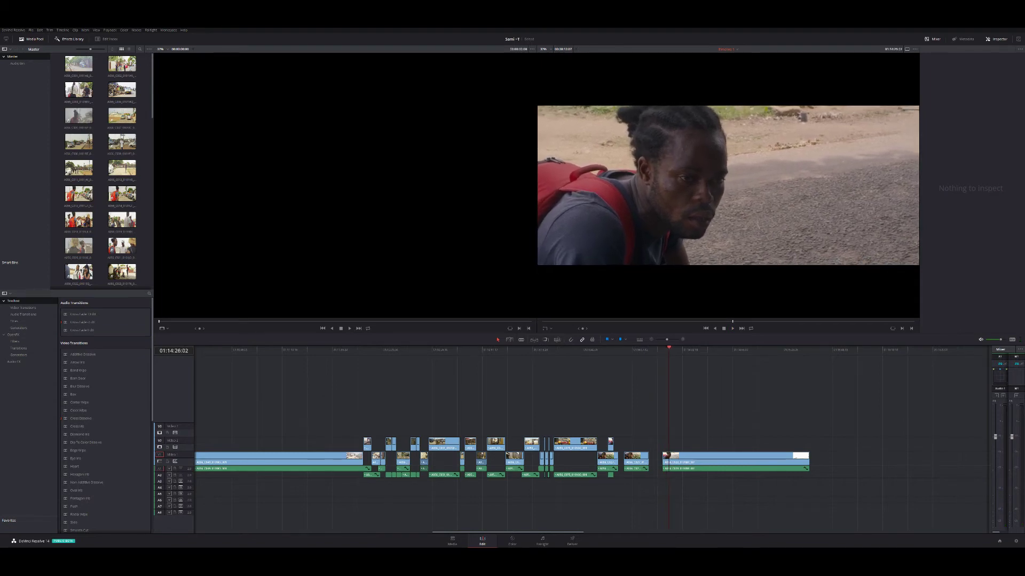
Split the last clip at the playhead and nudge the small V2 cutaway piece later
key(b)
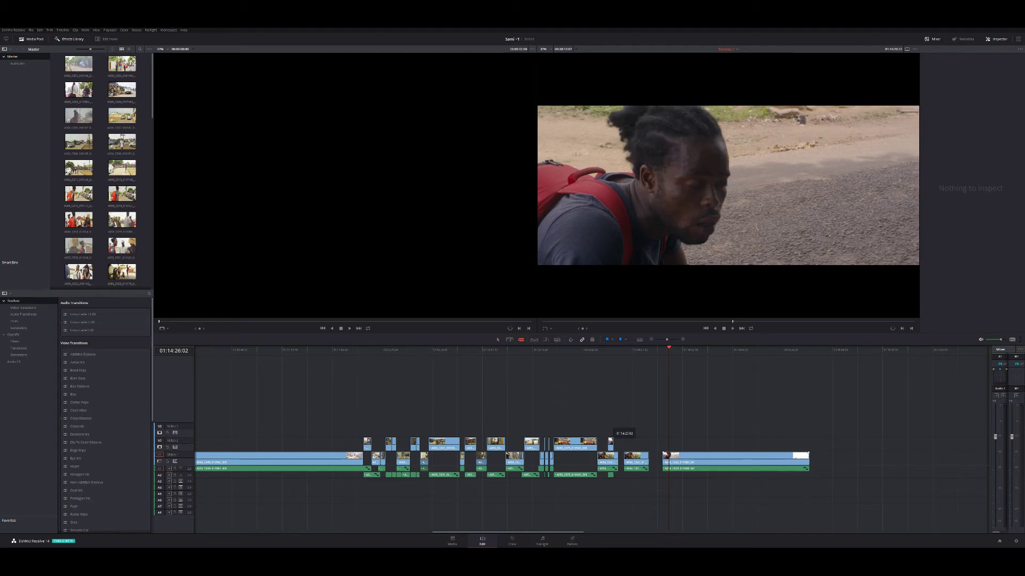
key(ctrl+backslash)
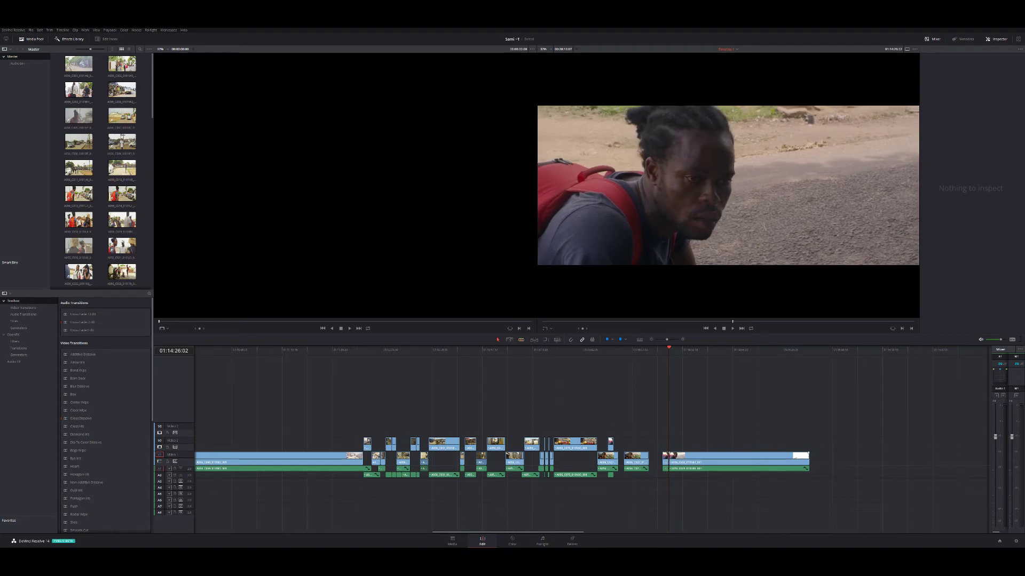
mouse_move(666, 459)
mouse_down()
mouse_move(620, 460)
mouse_move(620, 446)
mouse_up()
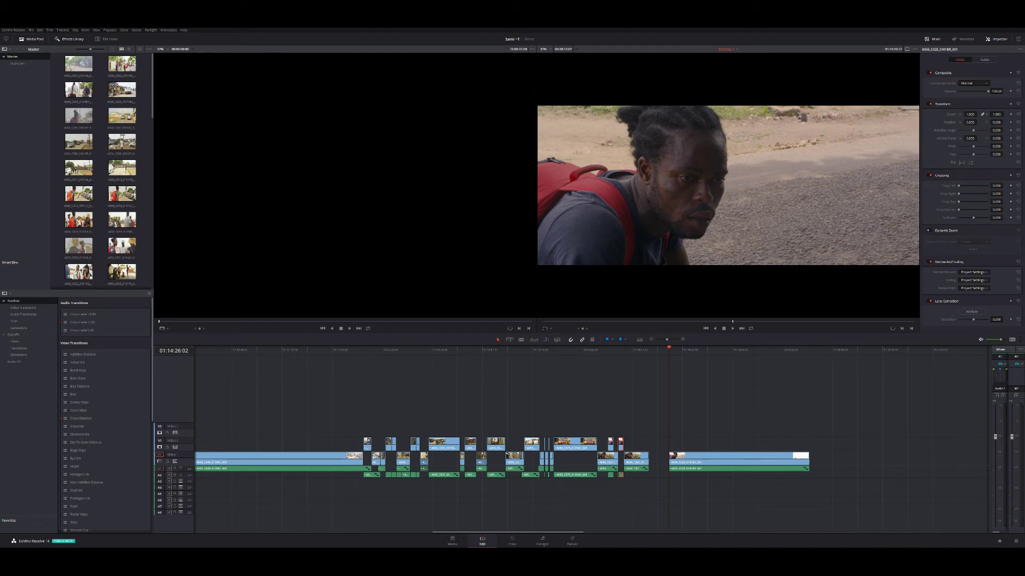
drag(620, 442, 621, 446)
Delete the stray A2 audio snippet and play back the revised section
key(ctrl+shift+a)
click(621, 475)
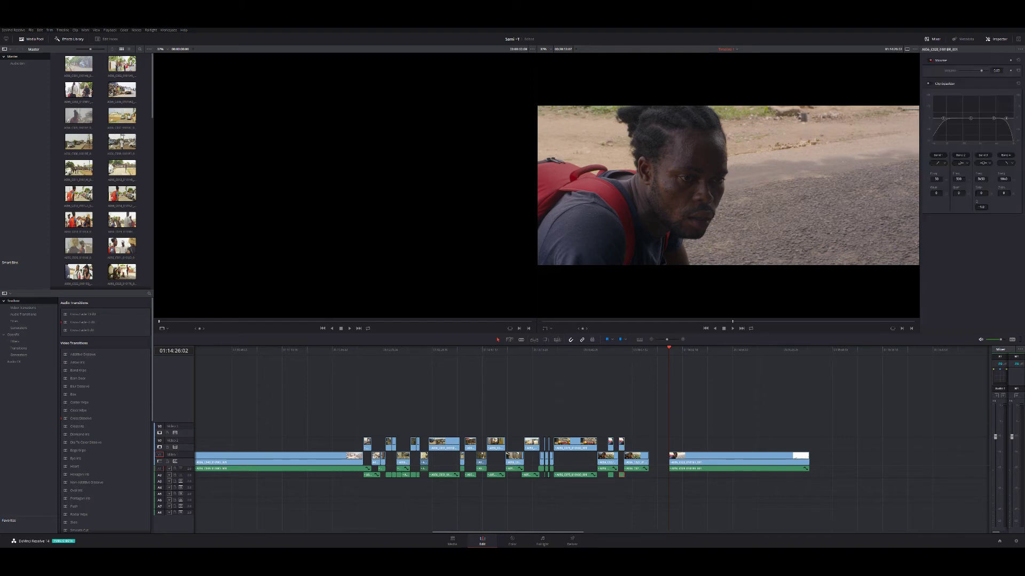
key(Delete)
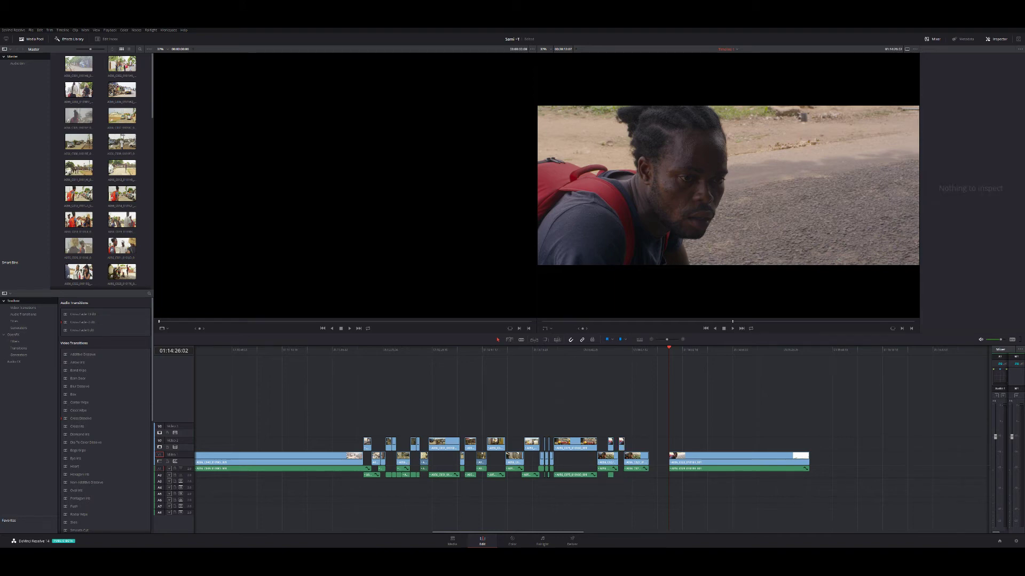
key(Up)
key(space)
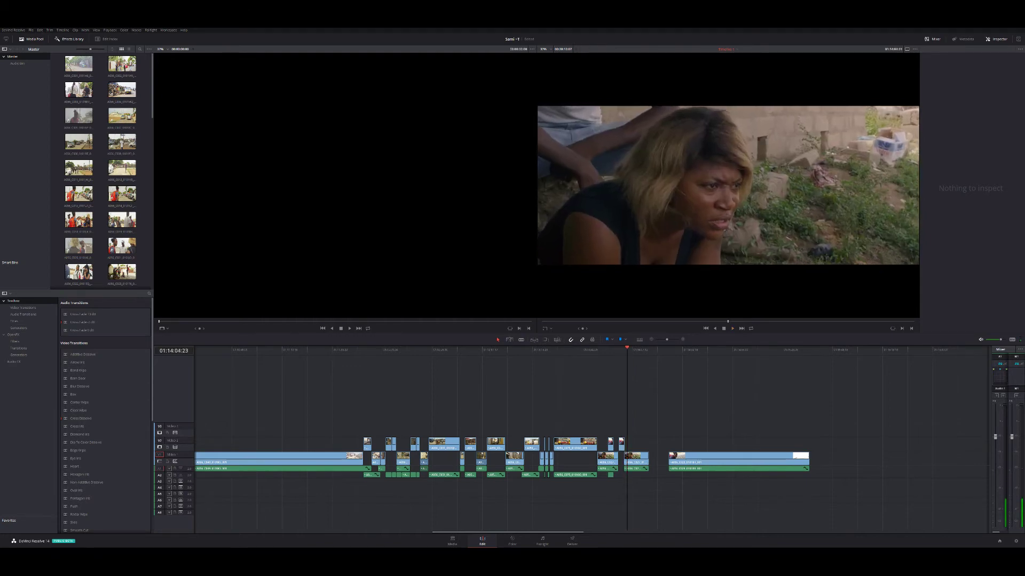
key(space)
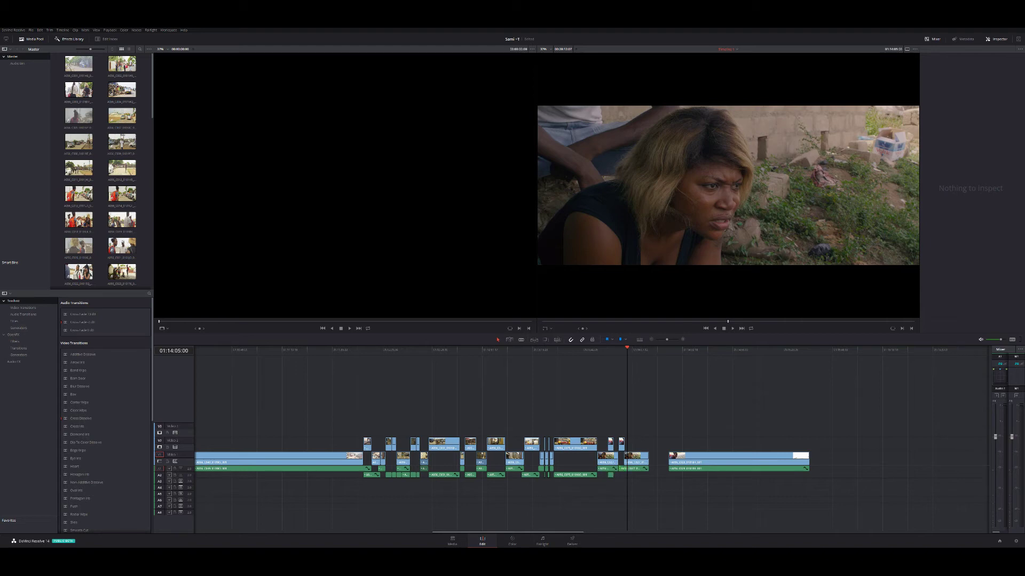
key(Up)
key(space)
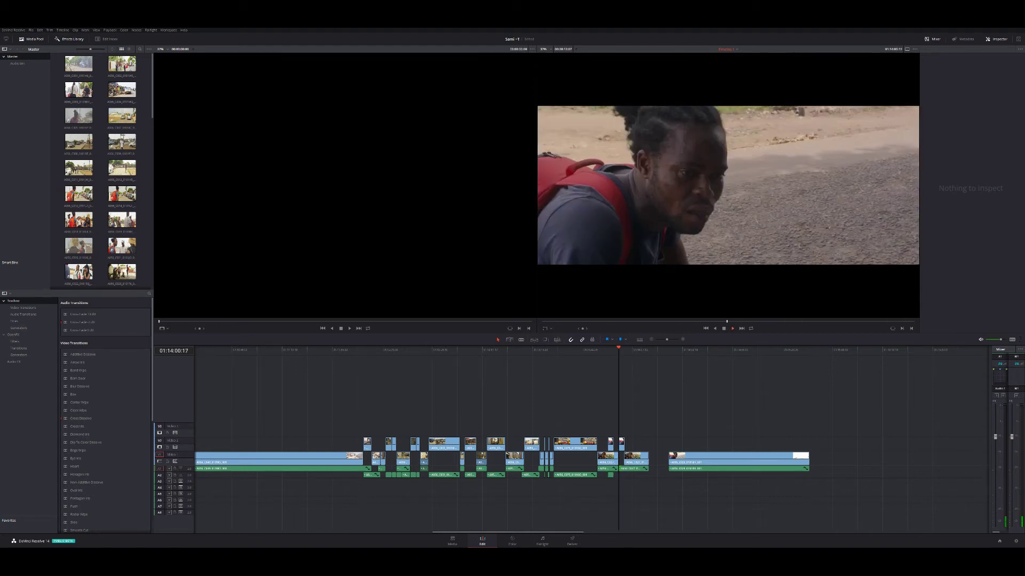
key(space)
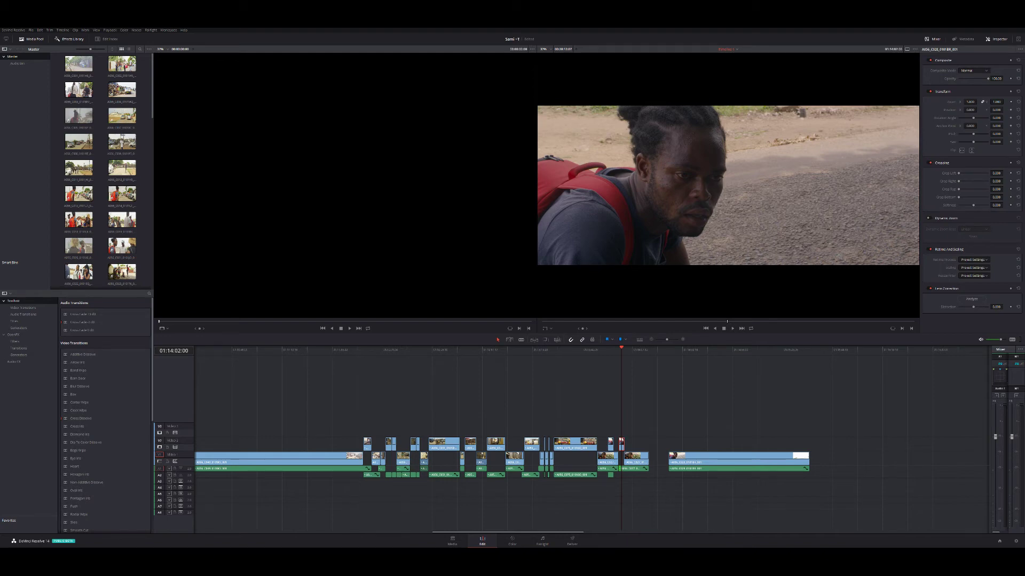
Trim the V2 cutaway's end back to the playhead and replay the section
scroll(587, 453, down, 2)
scroll(587, 454, up, 3)
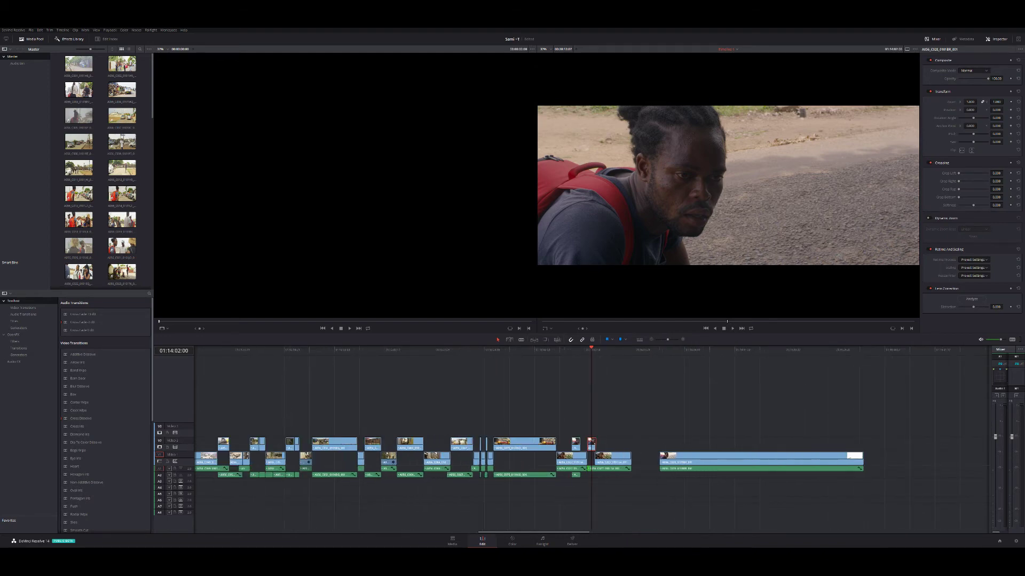
scroll(591, 454, up, 2)
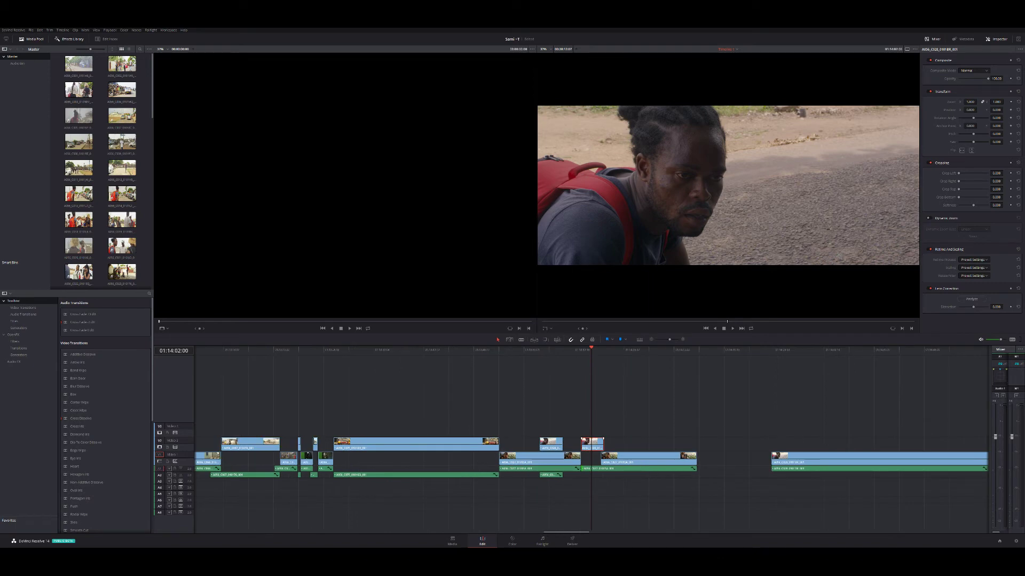
drag(603, 443, 591, 443)
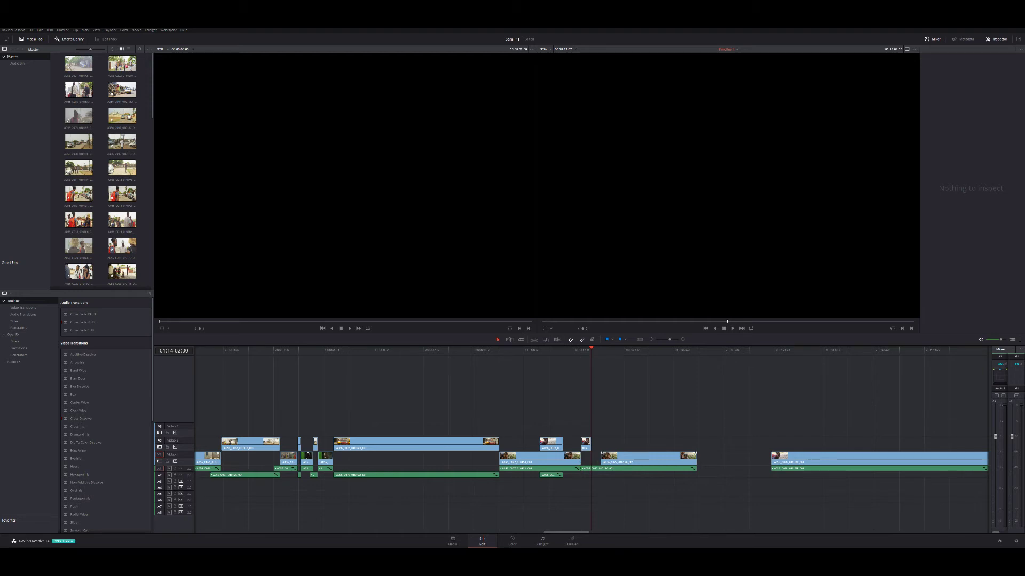
click(591, 459)
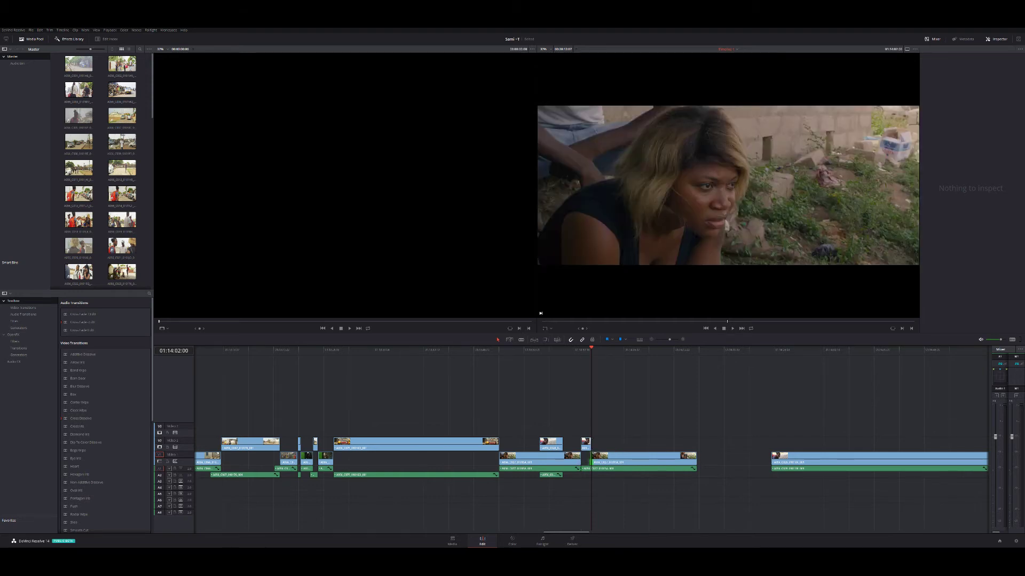
key(slash)
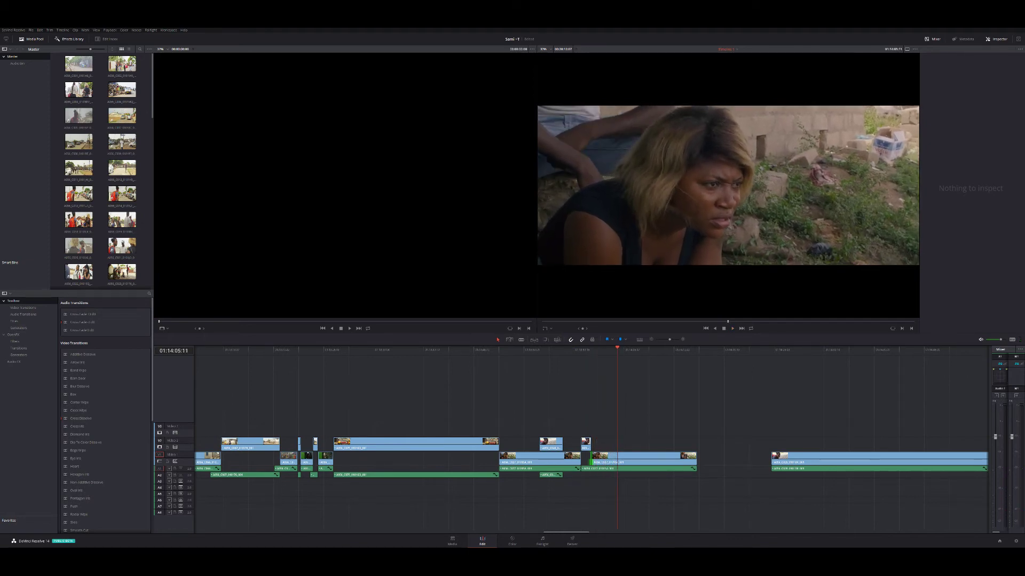
Step through the woman's scene to the exact cut frame and ready the Blade tool
click(600, 350)
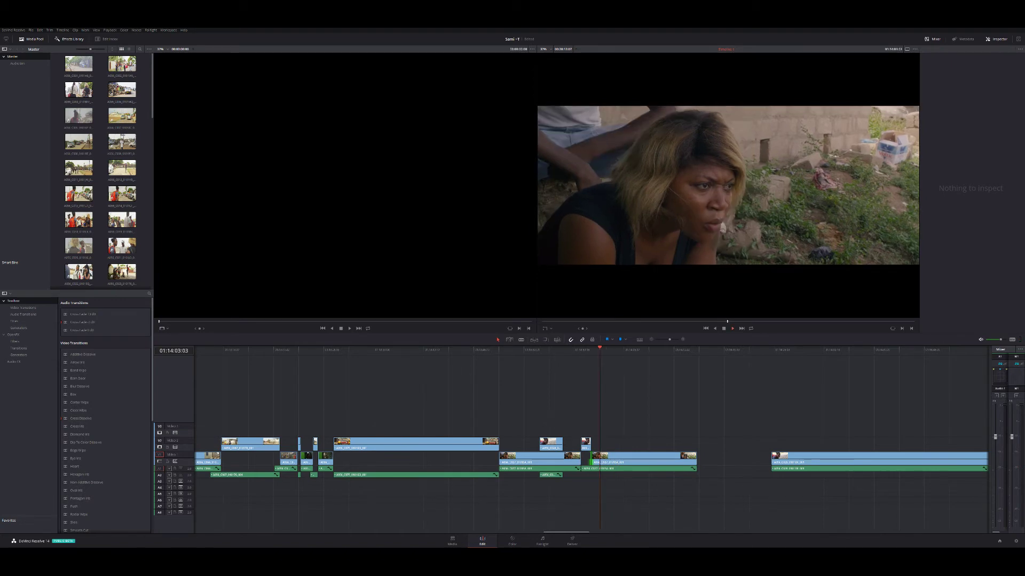
key(space)
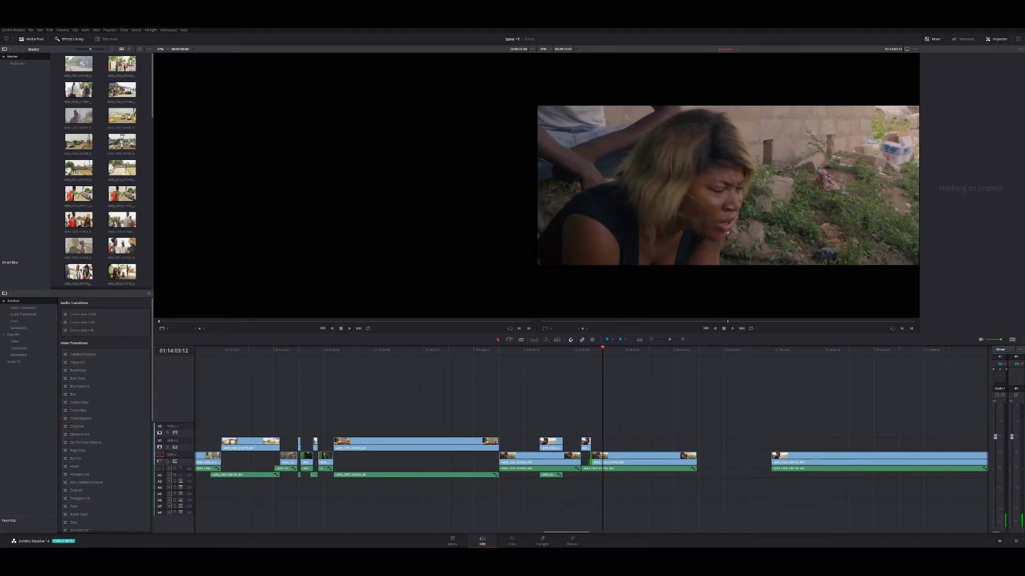
key(Up)
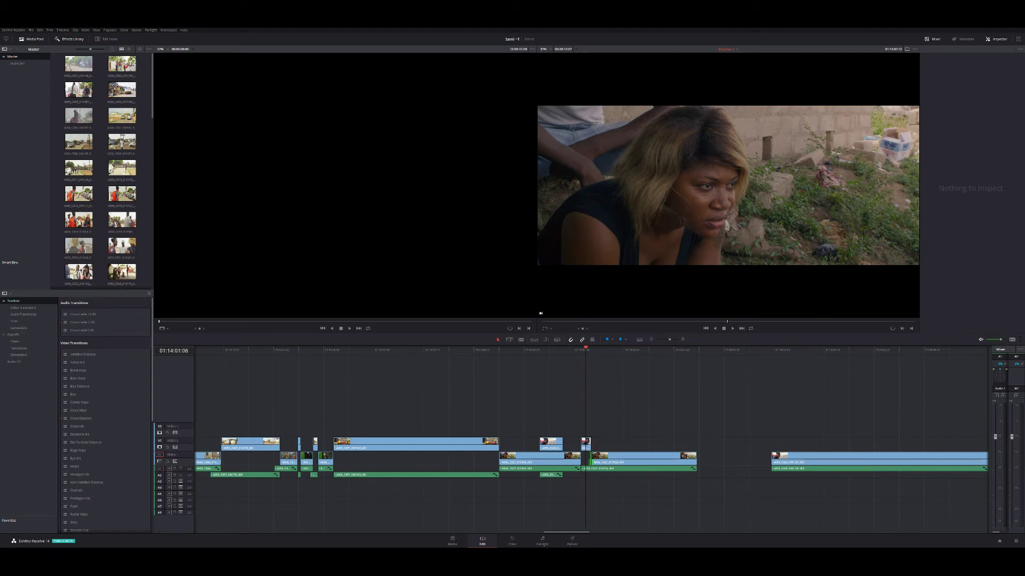
key(/)
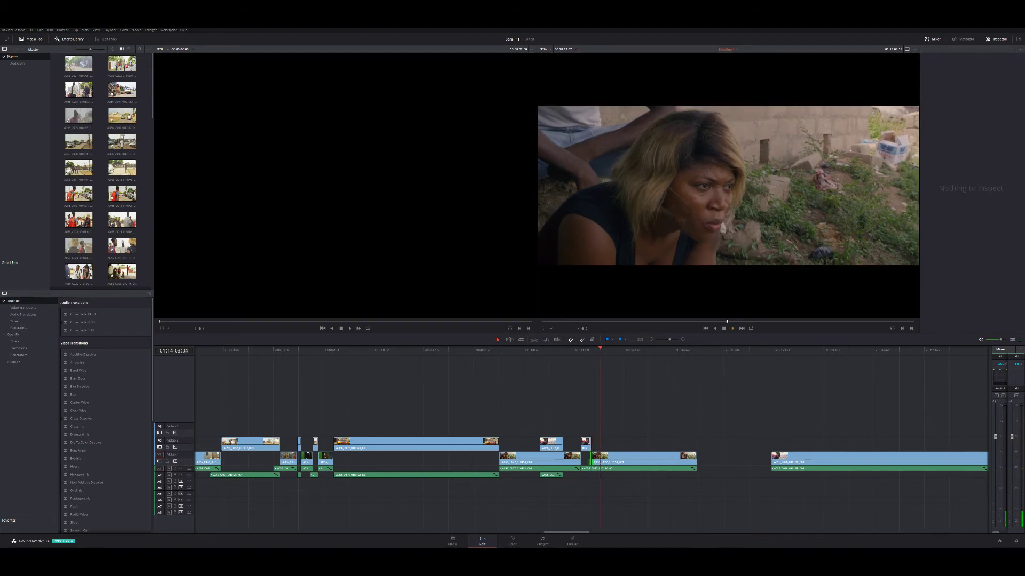
key(Left)
key(Left)
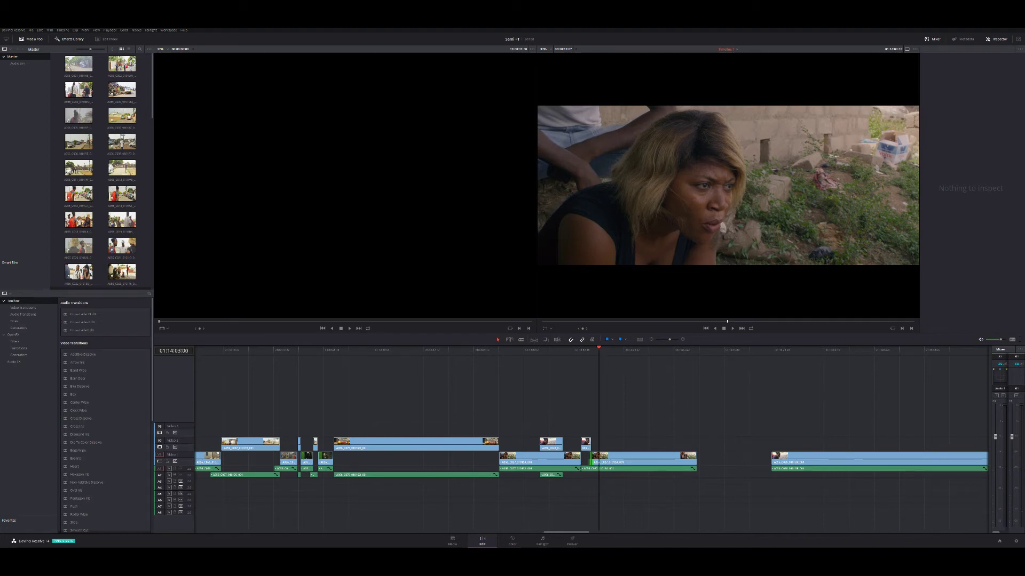
key(Left)
key(Left)
key(Right)
key(Right)
key(Right)
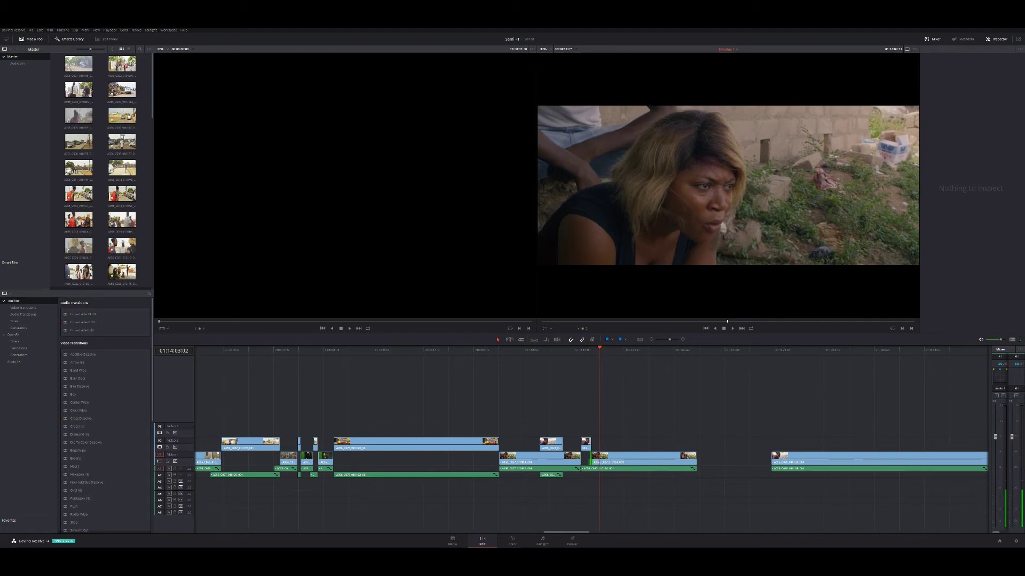
key(Right)
key(Right)
key(b)
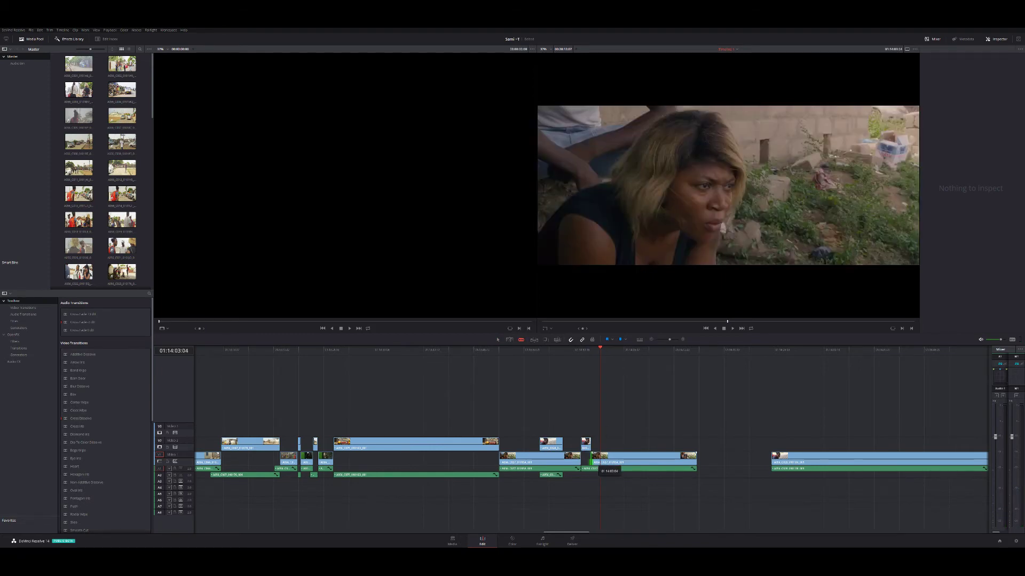
Blade out a short piece of the woman's clip near 01:14:03 and close the gap
click(600, 462)
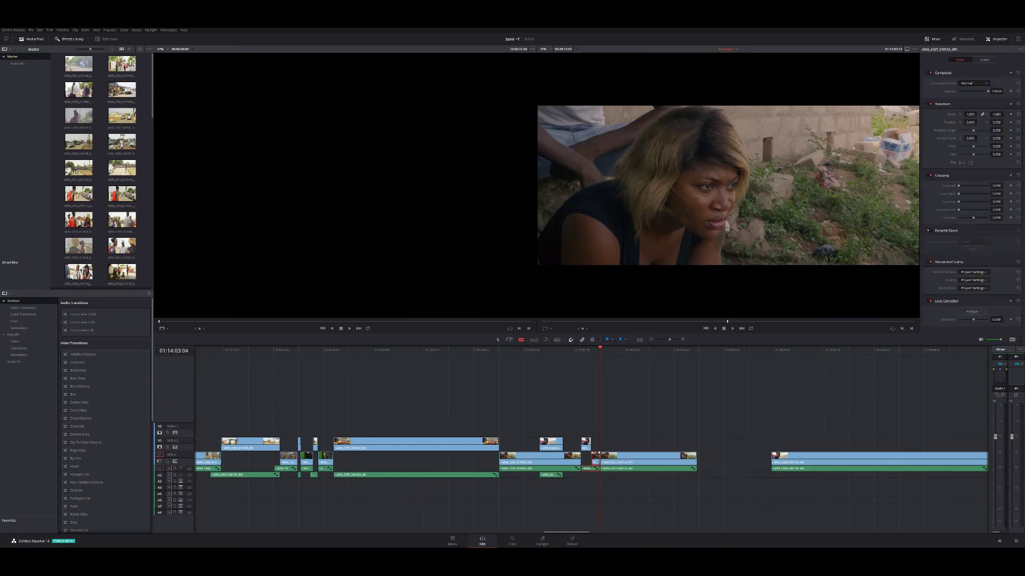
key(BackSpace)
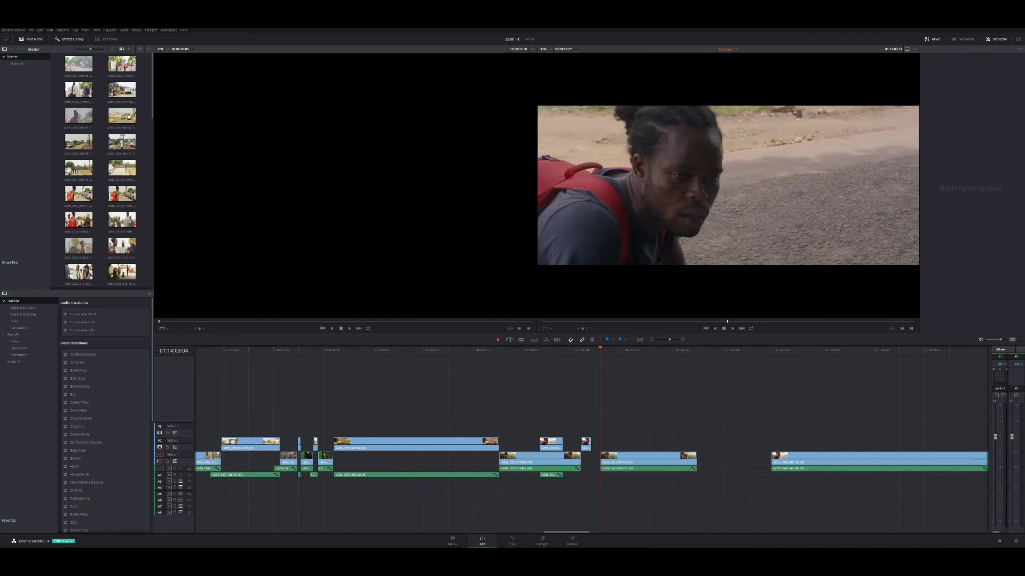
drag(619, 463, 610, 463)
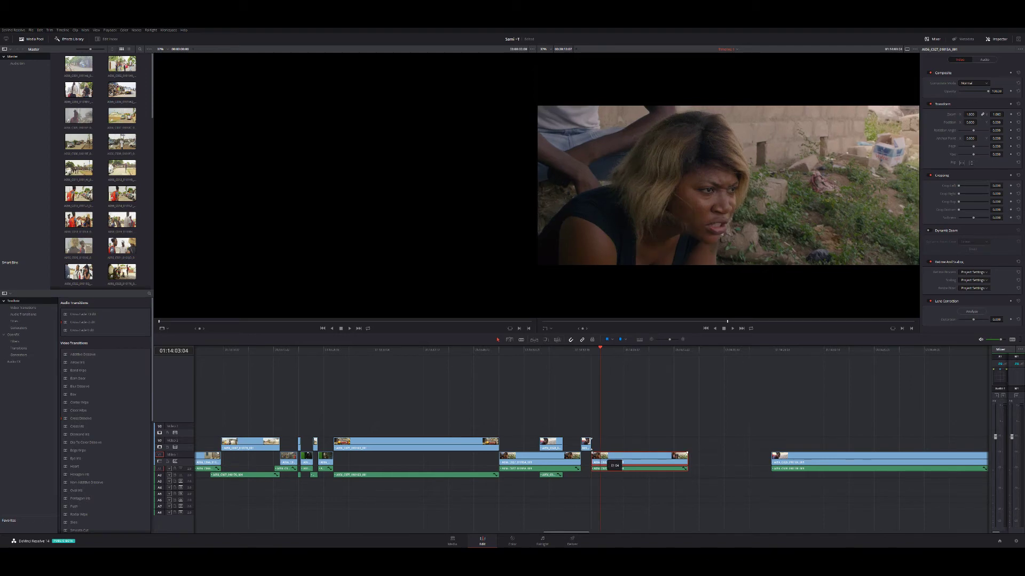
key(slash)
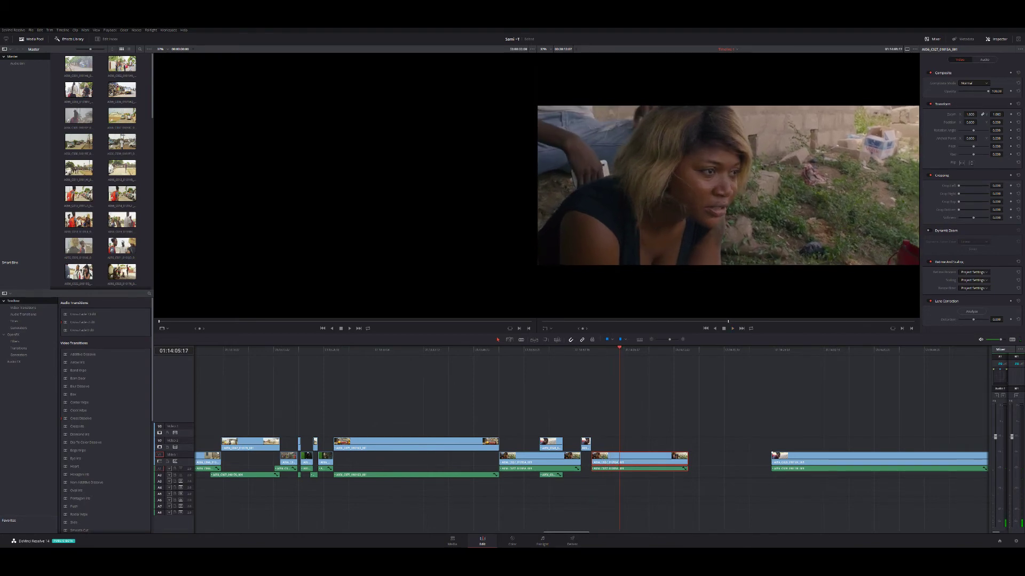
Trim the final red-backpack clip's head to the playhead and split it at 01:14:21:02
mouse_move(795, 459)
mouse_down()
mouse_move(722, 429)
mouse_move(719, 460)
mouse_up()
key(Down)
key(Down)
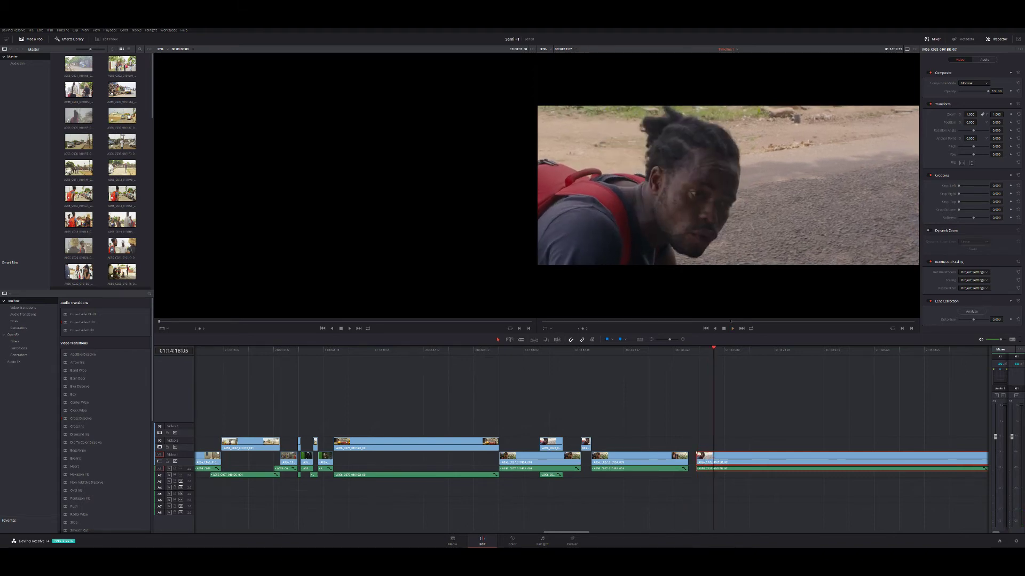
key(shift+[)
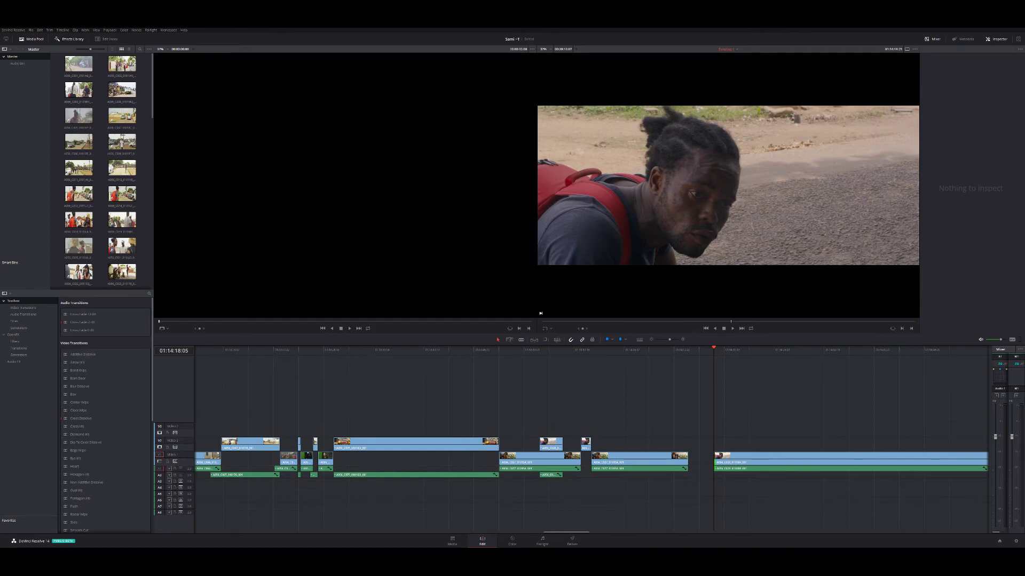
key(w)
key(space)
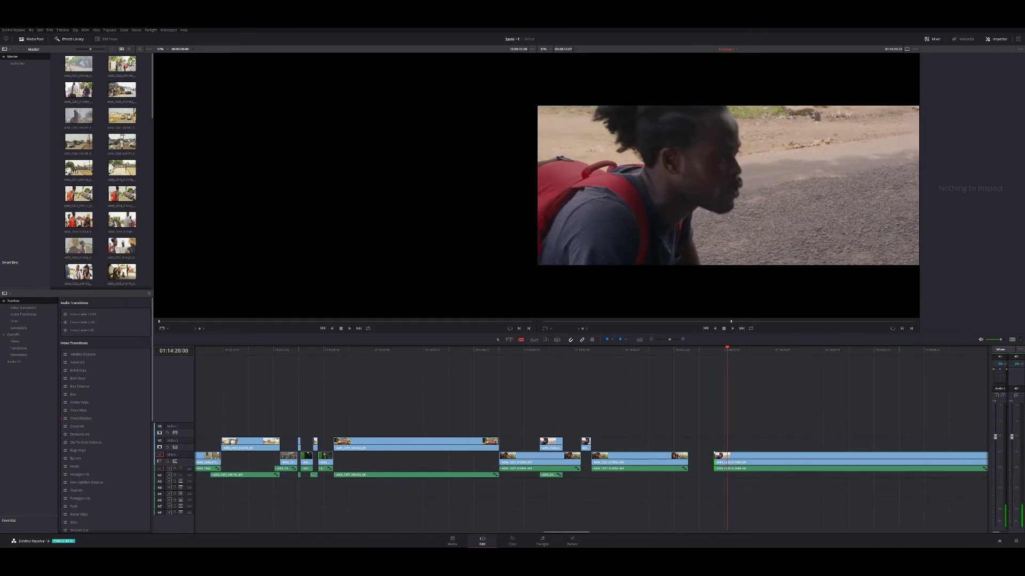
key(space)
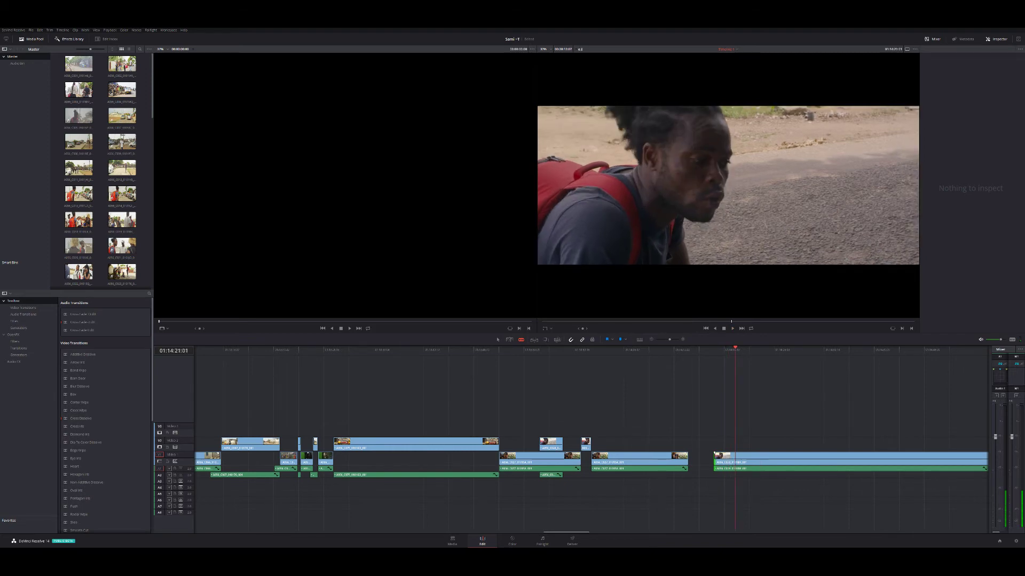
key(ctrl+b)
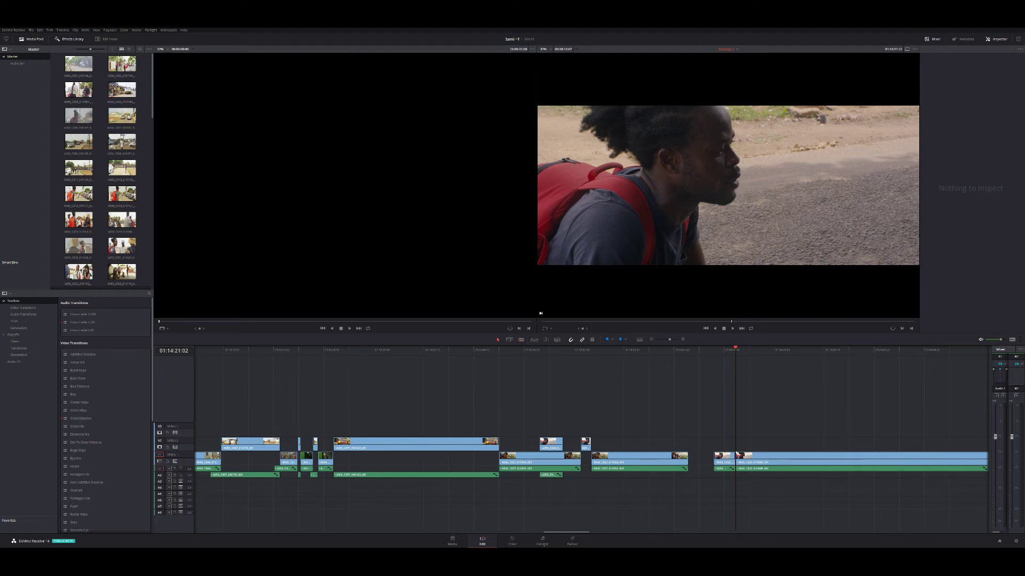
Lift the split red-backpack piece onto V2 over the woman's clip near 01:14:03 and preview it
drag(724, 458, 647, 447)
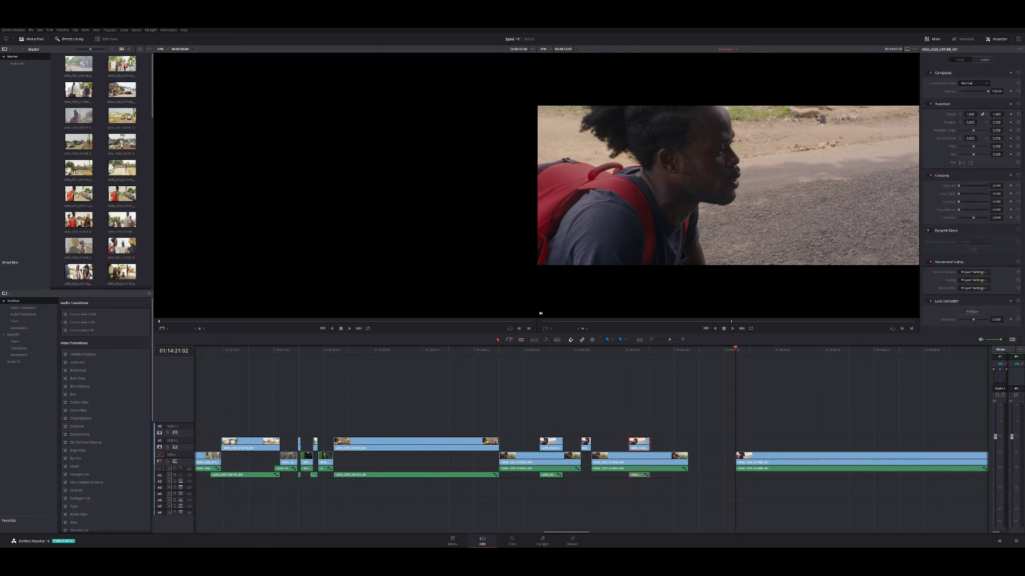
click(601, 350)
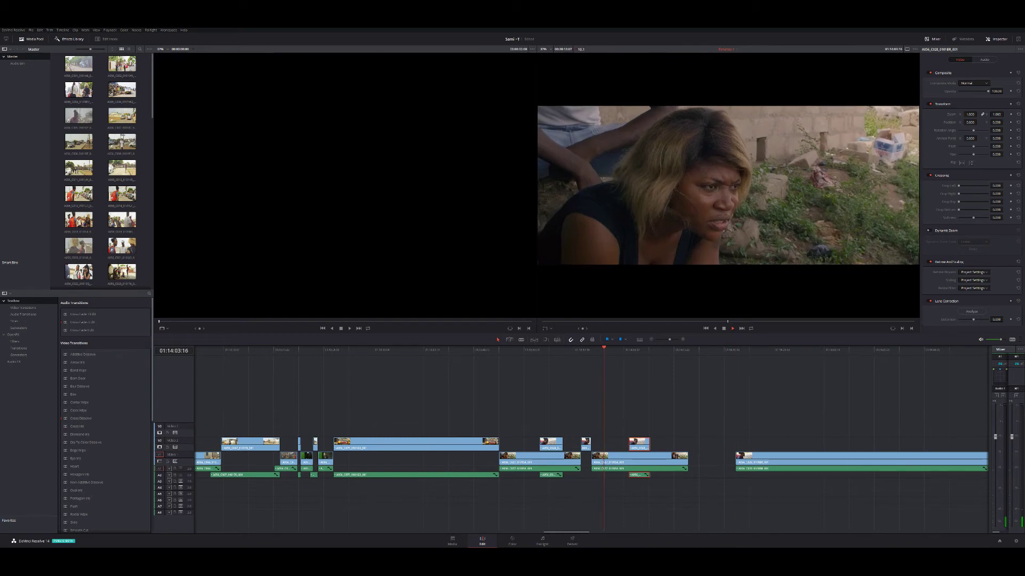
click(592, 350)
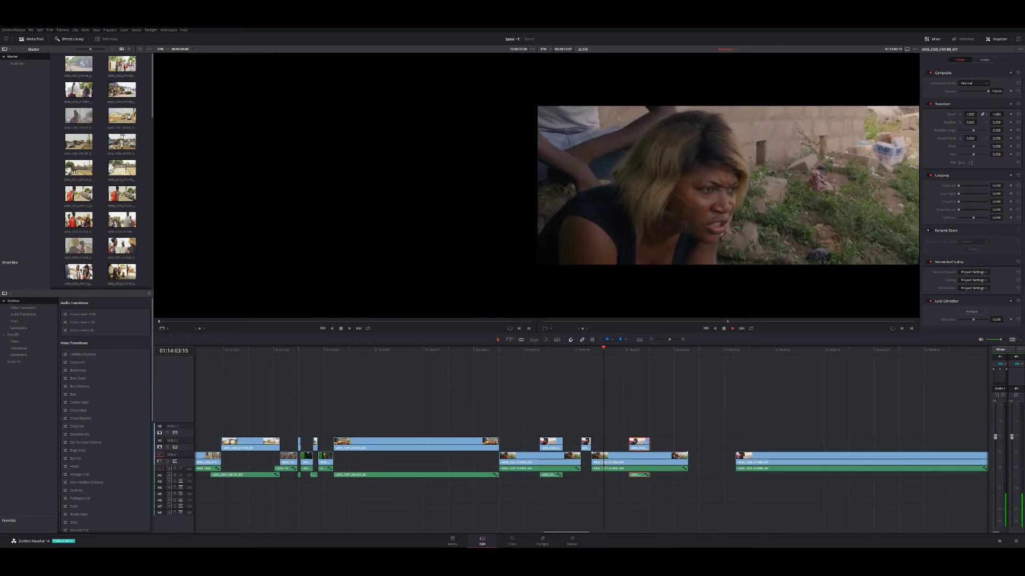
drag(639, 442, 616, 442)
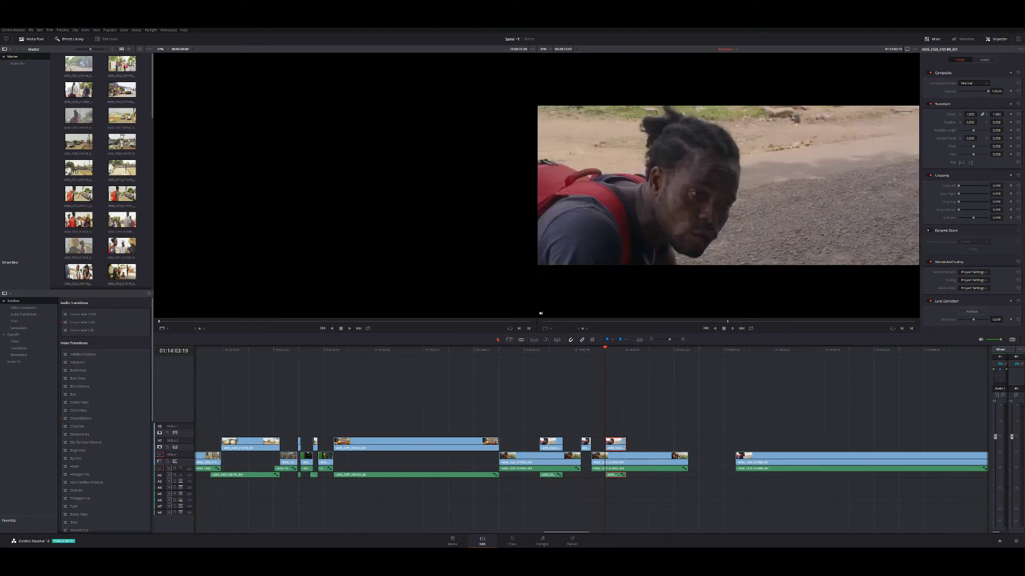
key(comma)
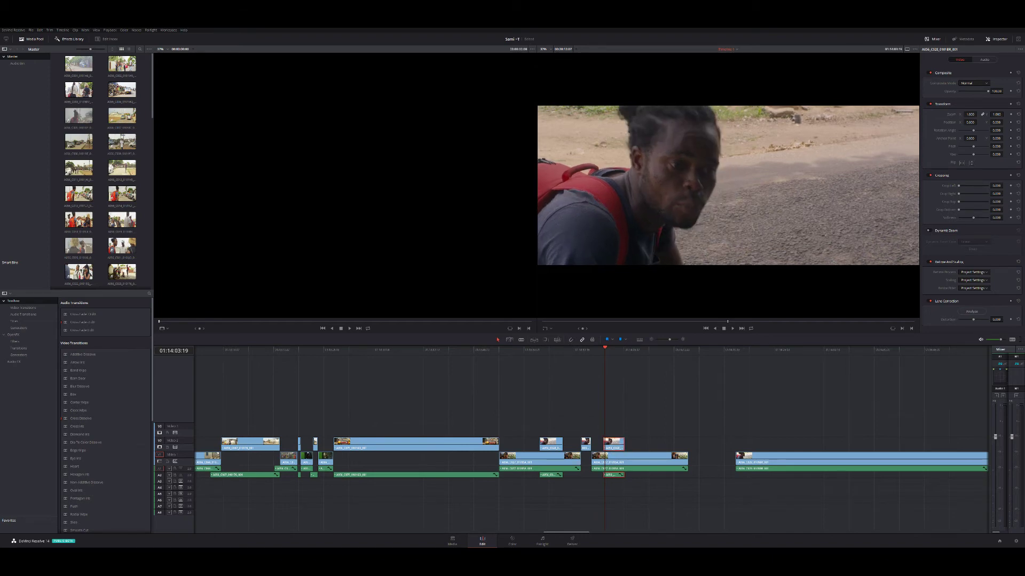
key(slash)
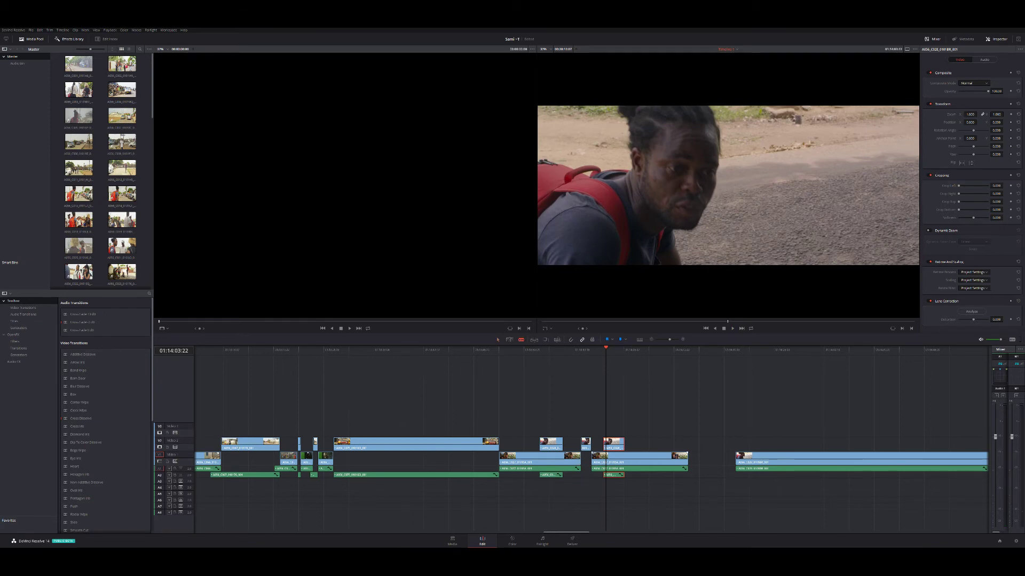
key(slash)
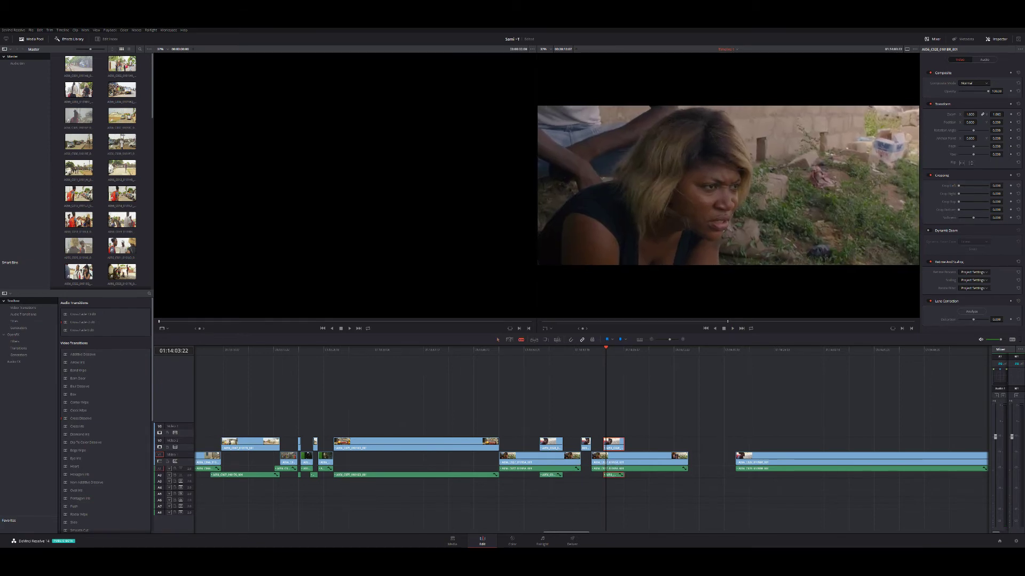
key(slash)
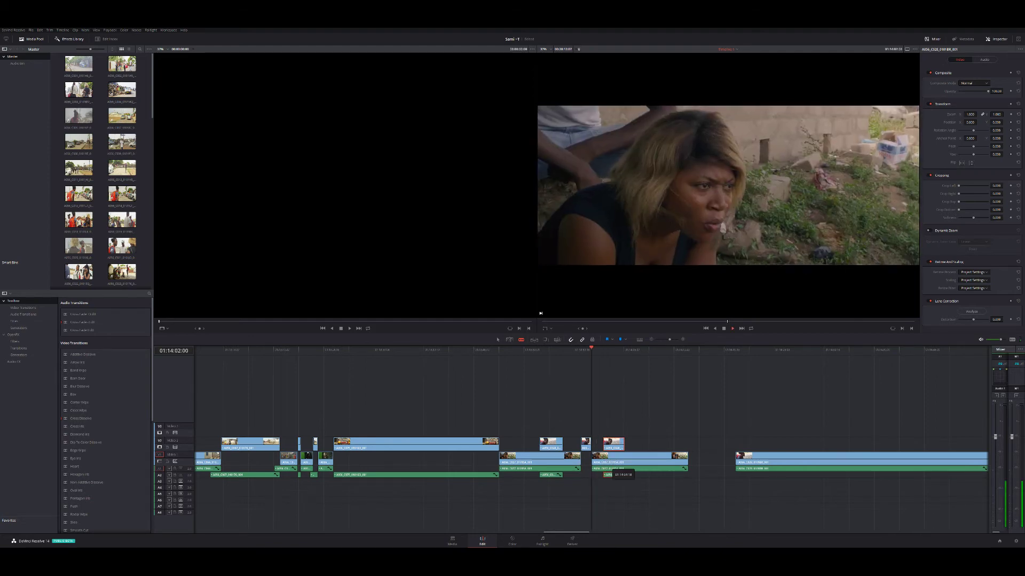
key(slash)
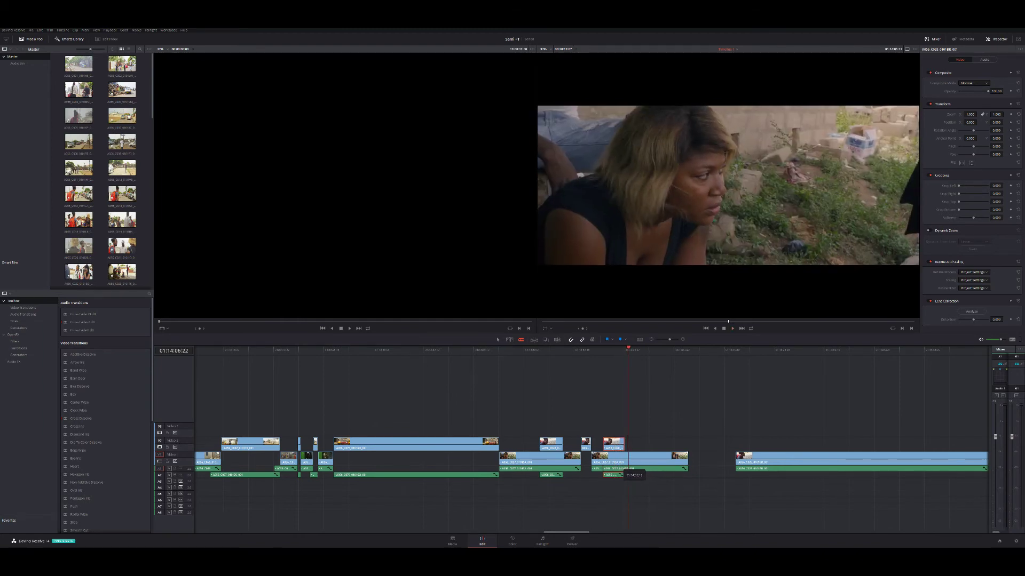
drag(622, 475, 622, 475)
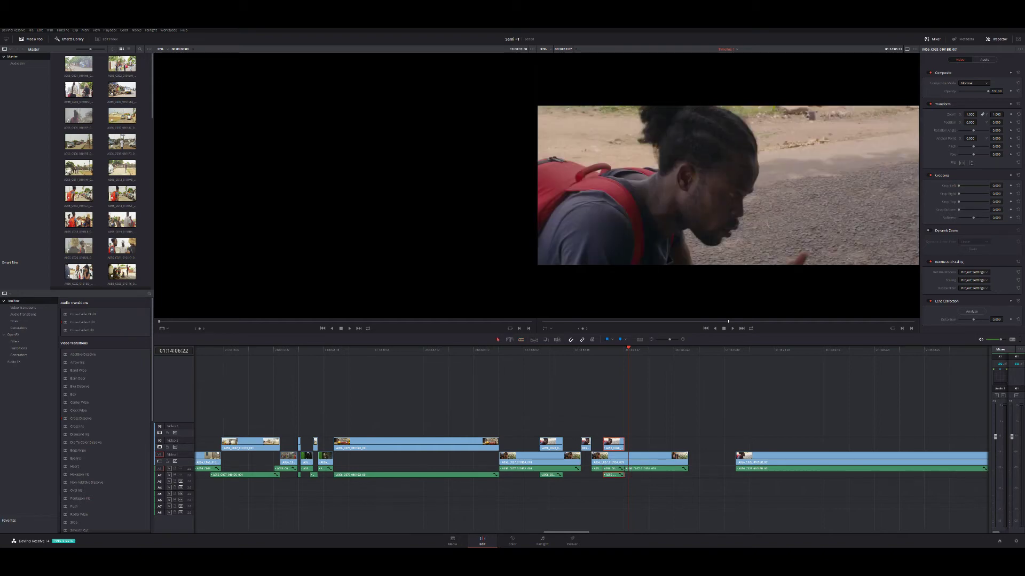
click(611, 468)
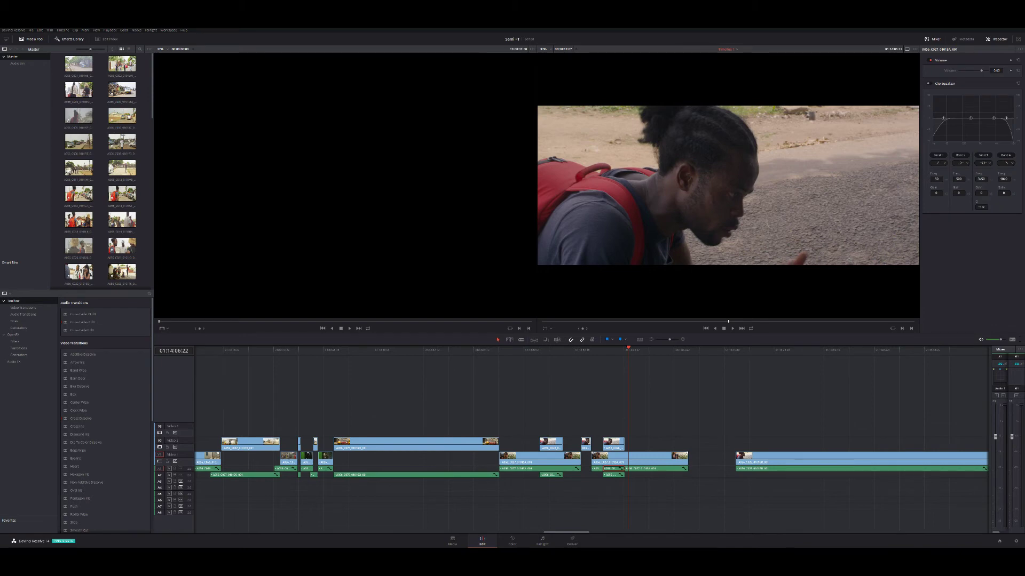
key(ctrl+shift+a)
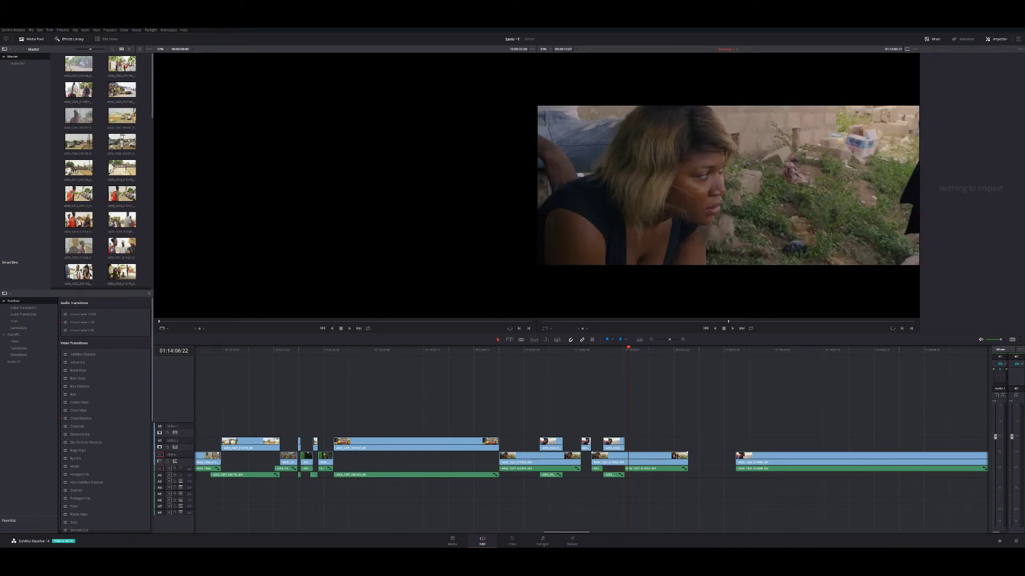
key(slash)
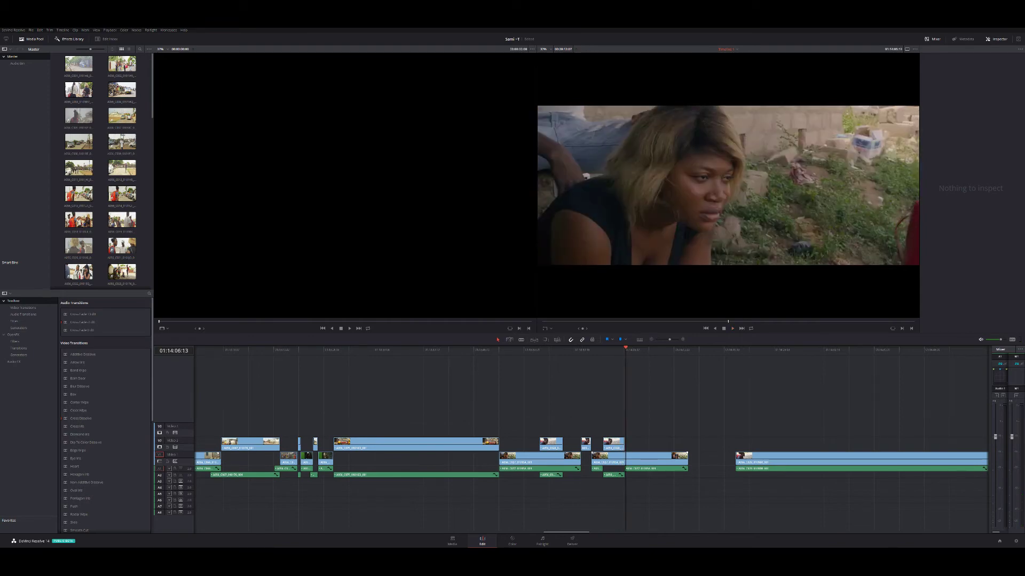
key(slash)
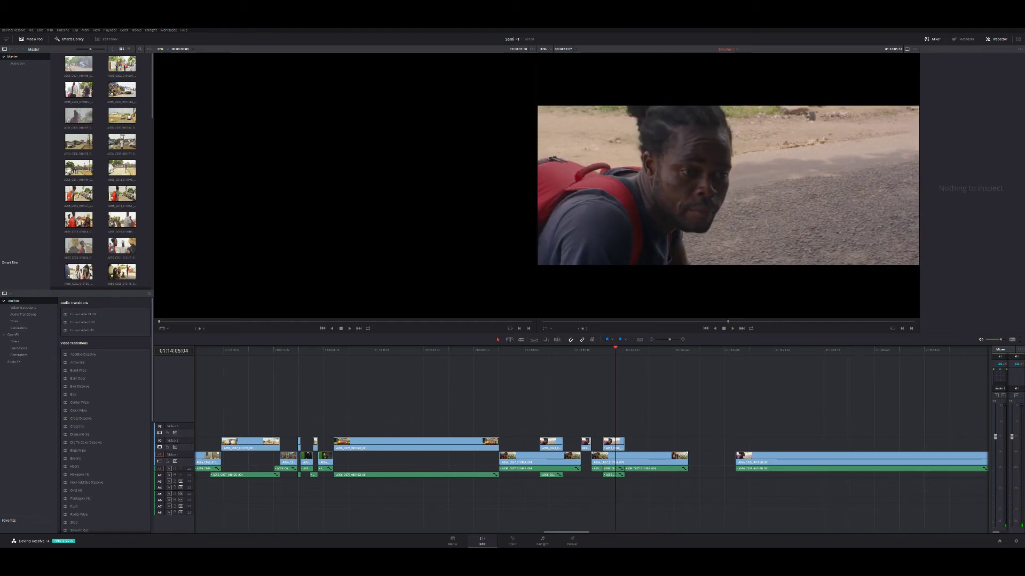
key(slash)
key(Left)
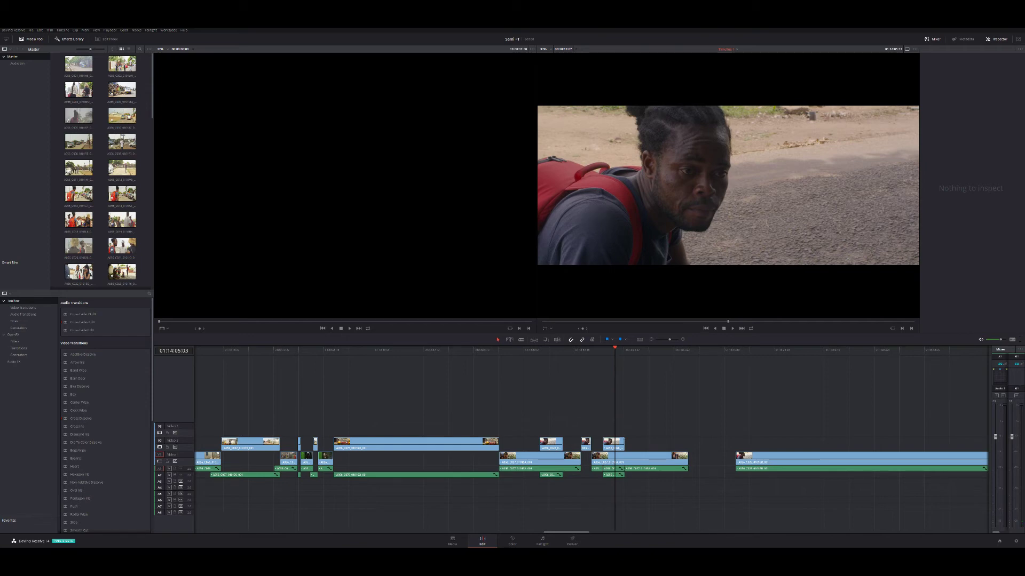
click(616, 472)
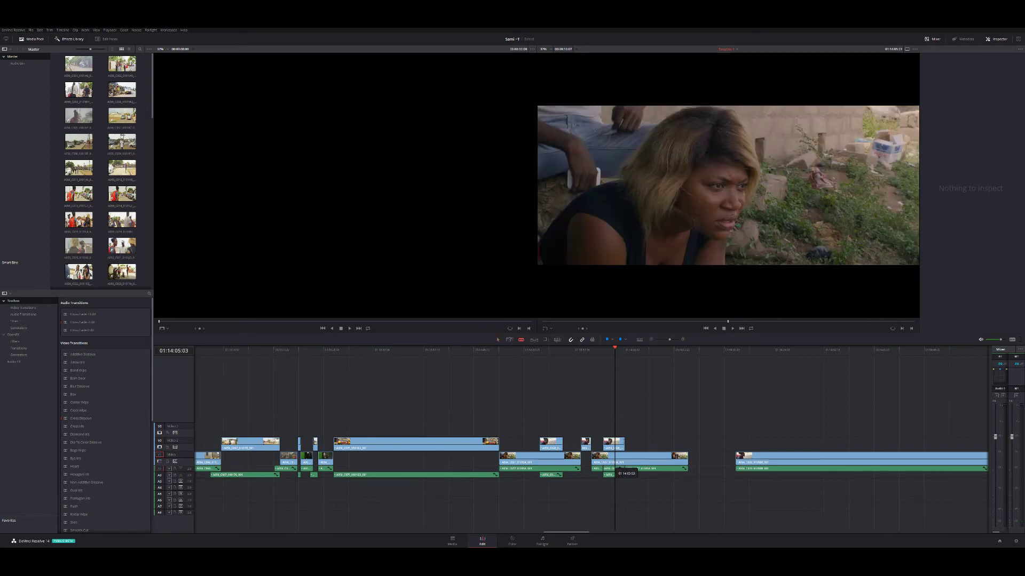
key(space)
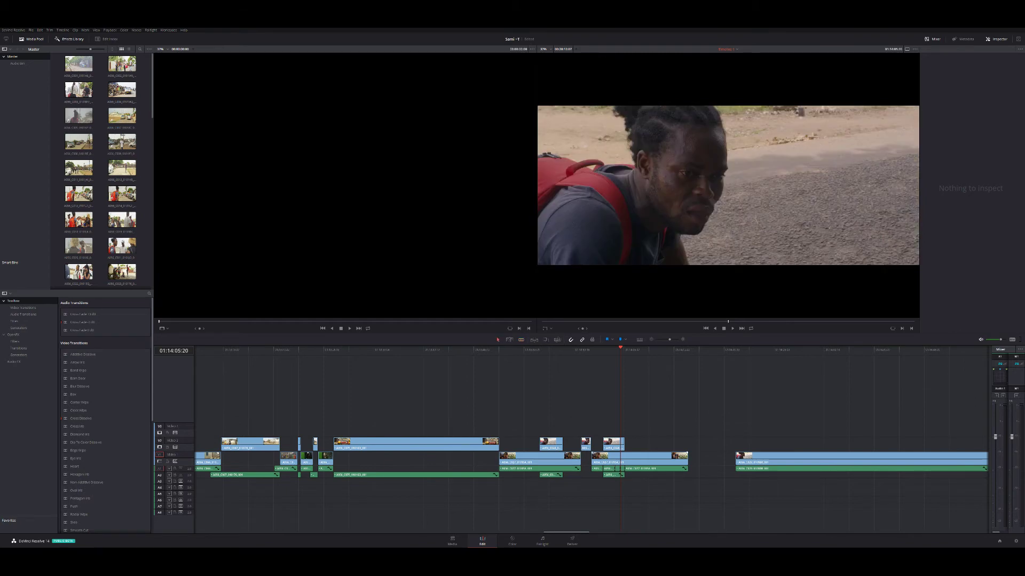
click(651, 468)
key(ctrl+shift+a)
click(651, 468)
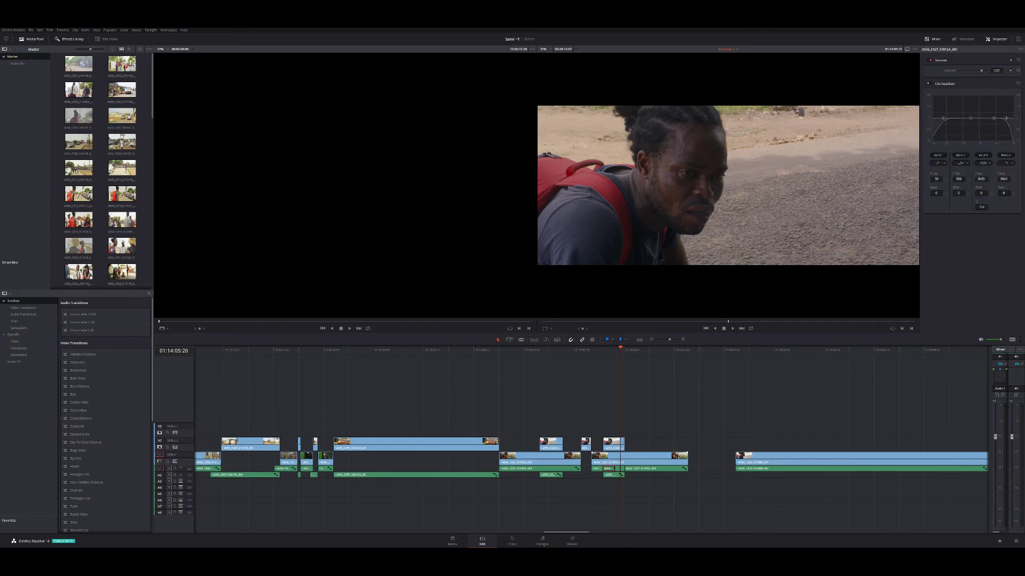
key(ctrl+shift+a)
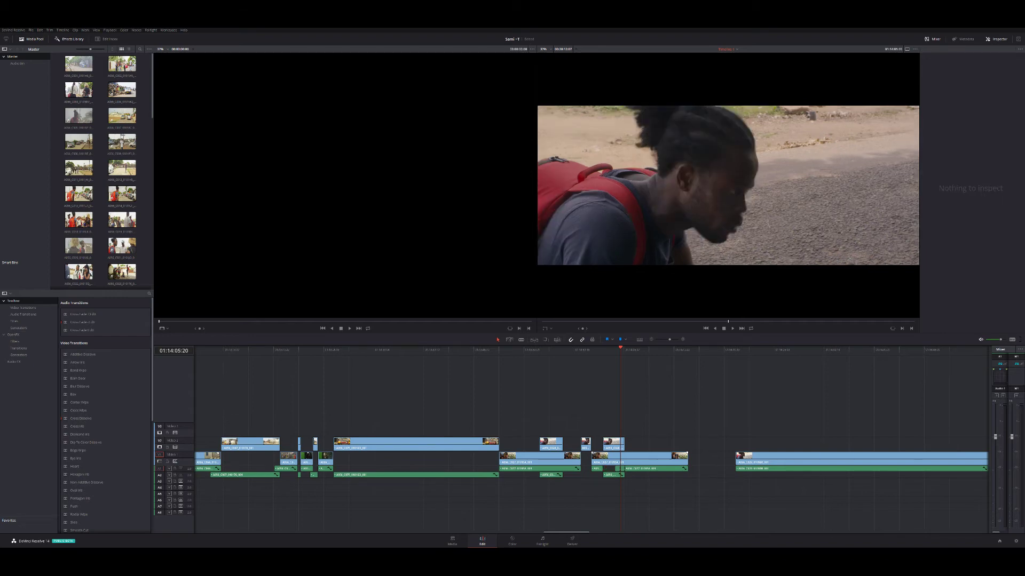
click(651, 468)
key(ctrl+shift+a)
click(617, 468)
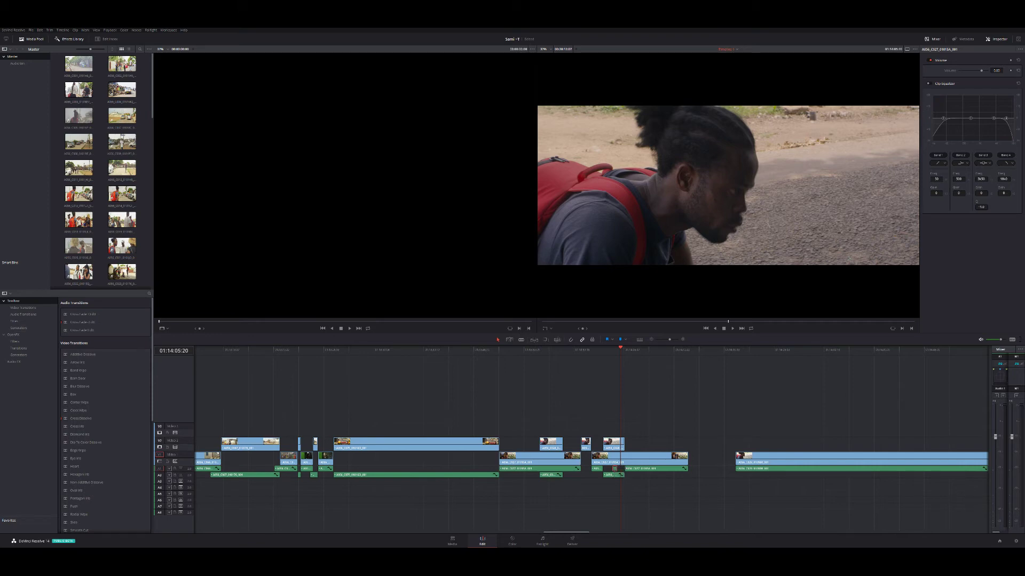
key(slash)
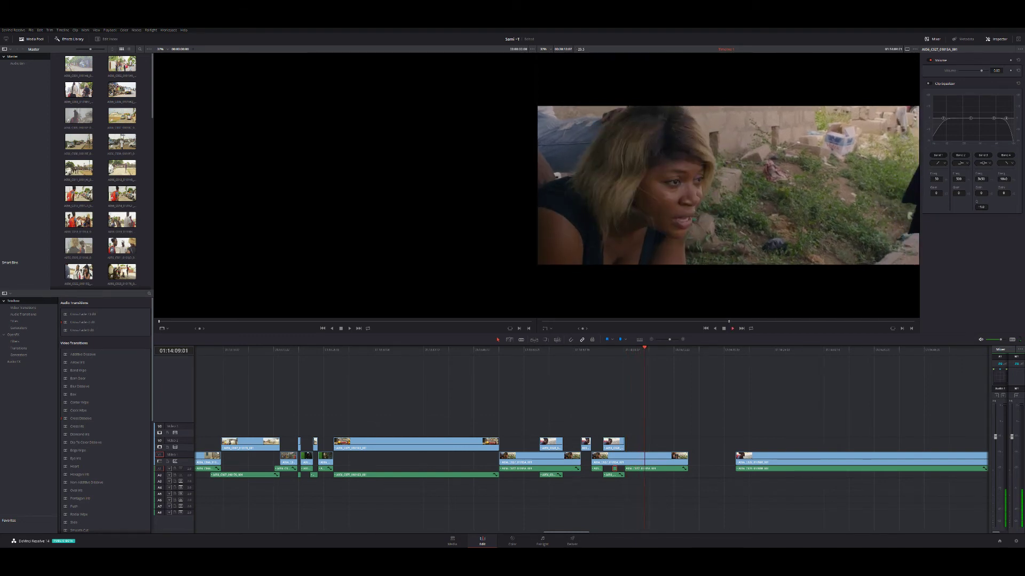
key(space)
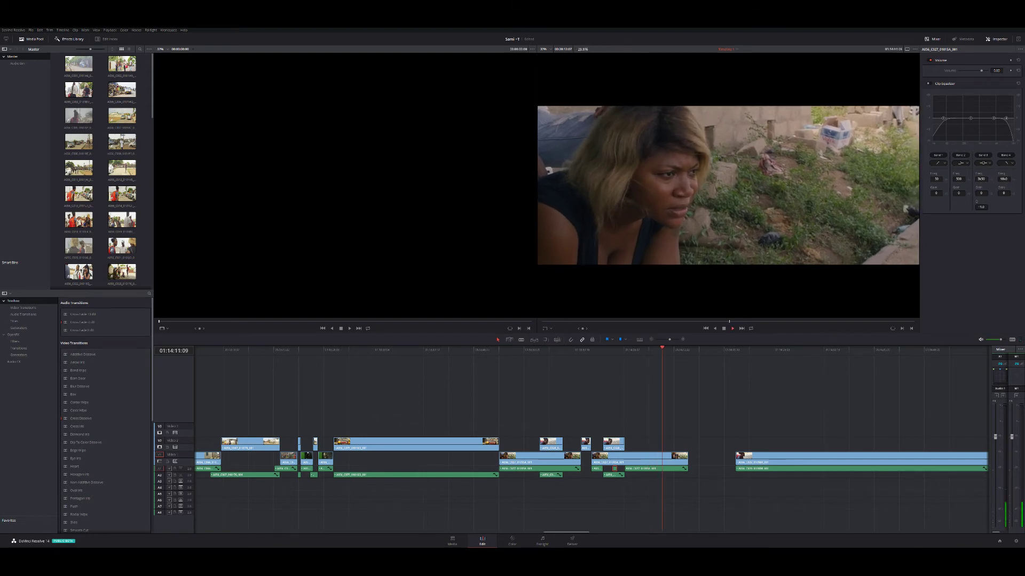
key(space)
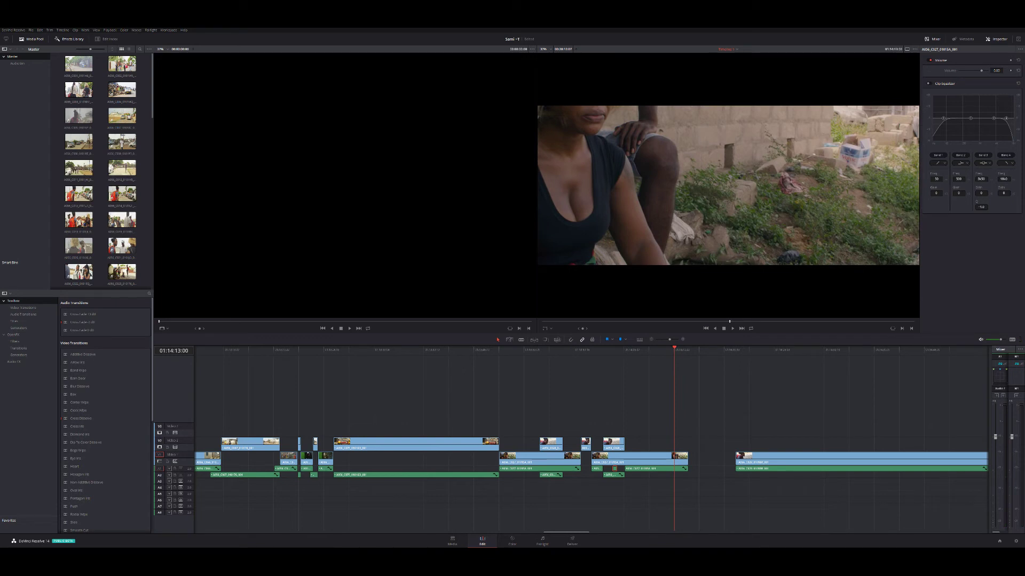
key(space)
key(space)
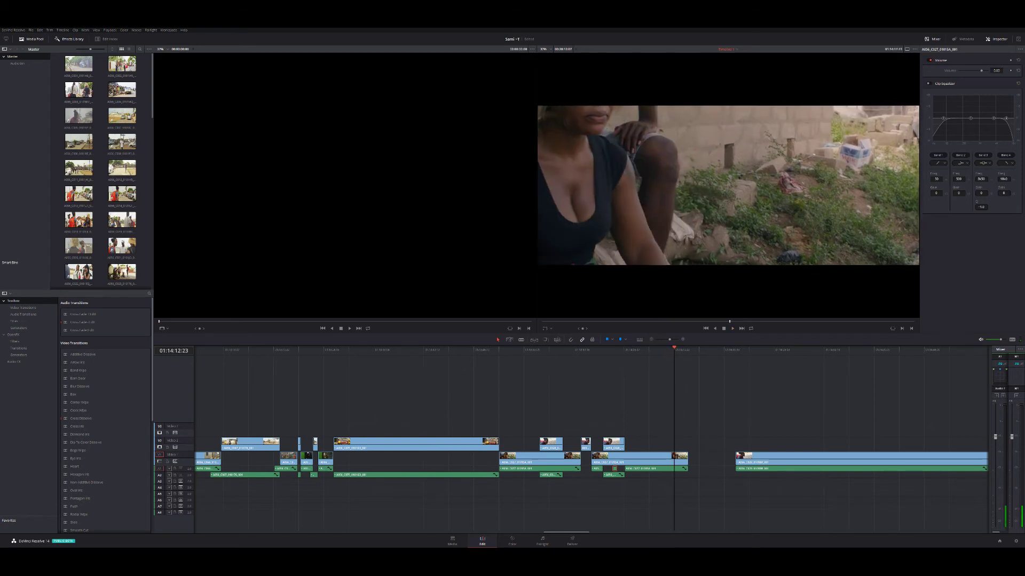
key(space)
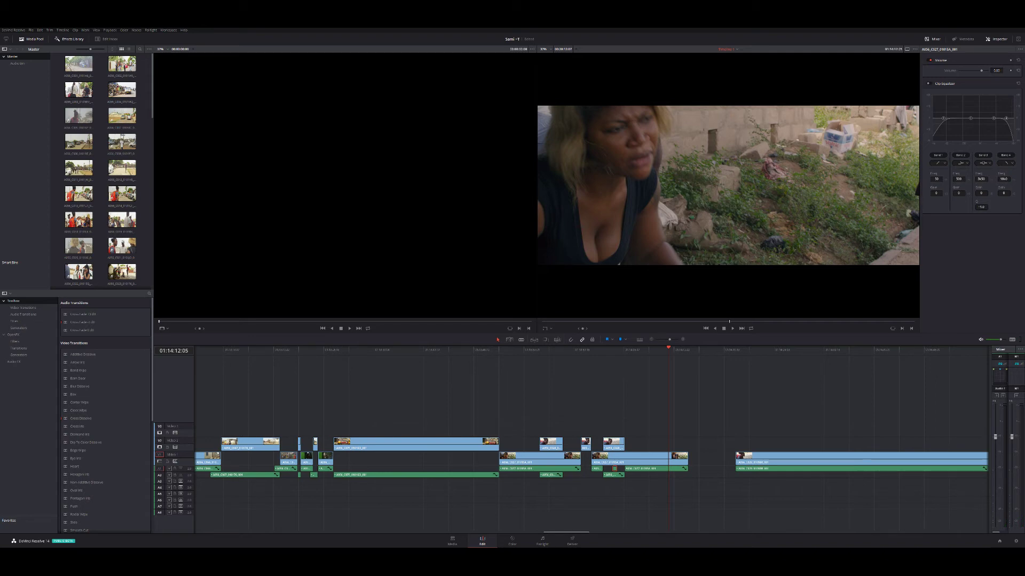
key(space)
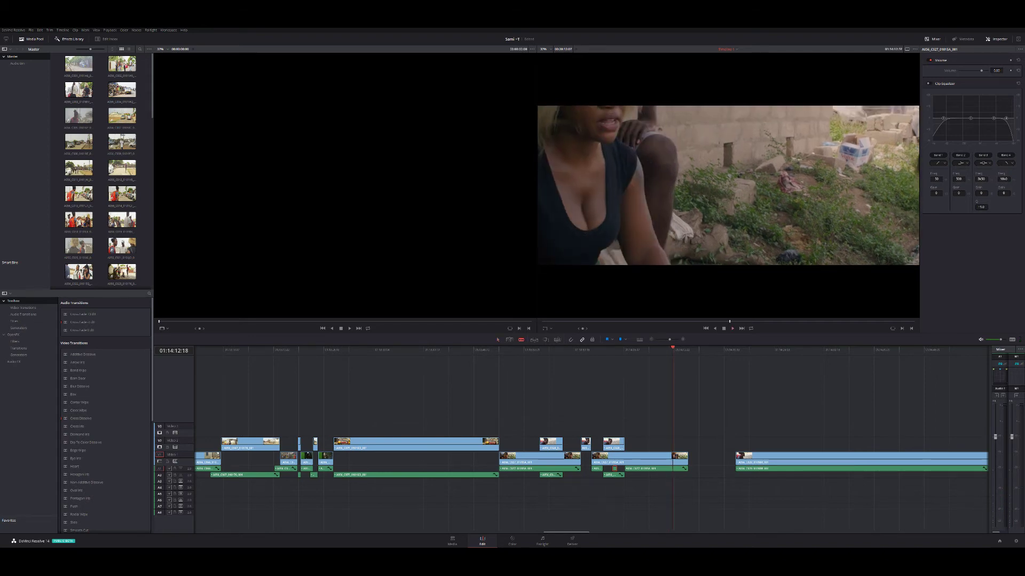
key(space)
Settle the short clip on V1 at 01:14:12:18 after the woman's close-up, then deselect it
drag(680, 458, 680, 458)
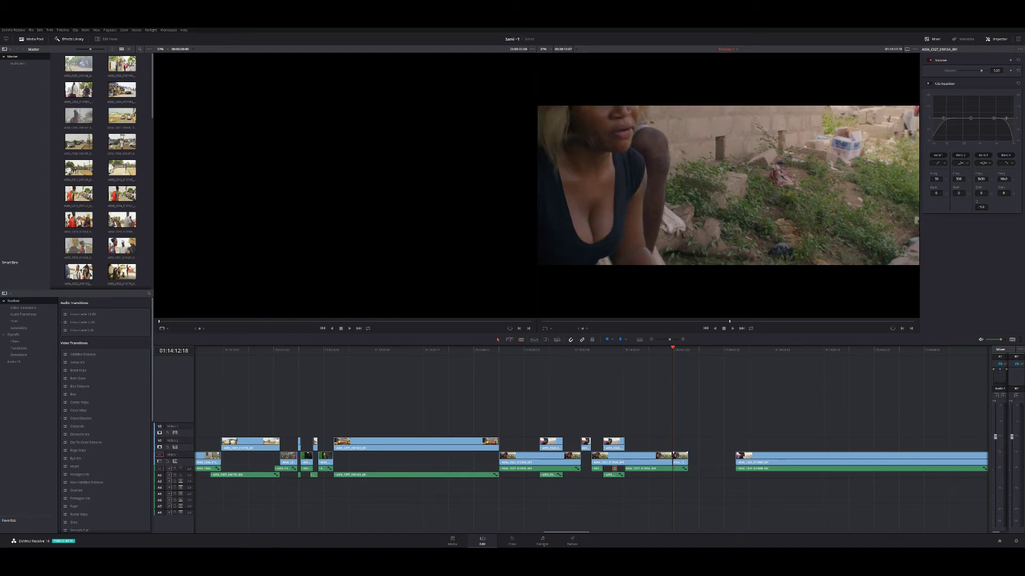
drag(680, 457, 686, 431)
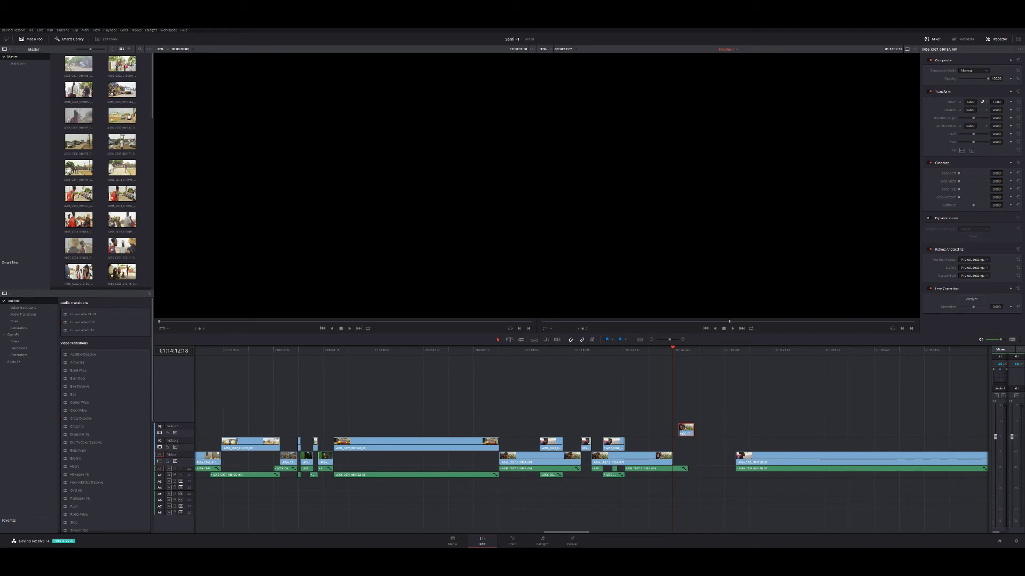
drag(686, 430, 679, 458)
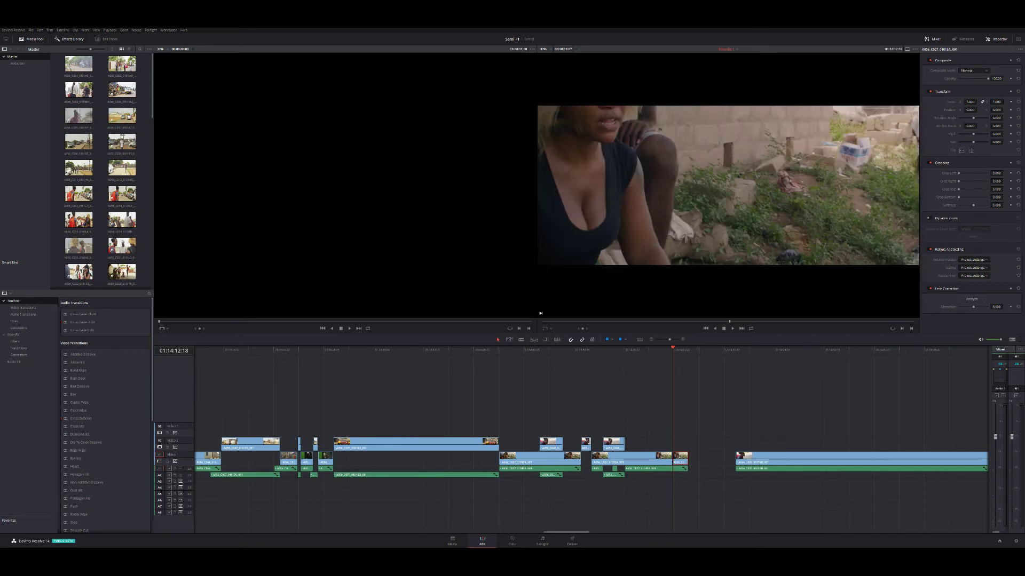
key(ctrl+shift+a)
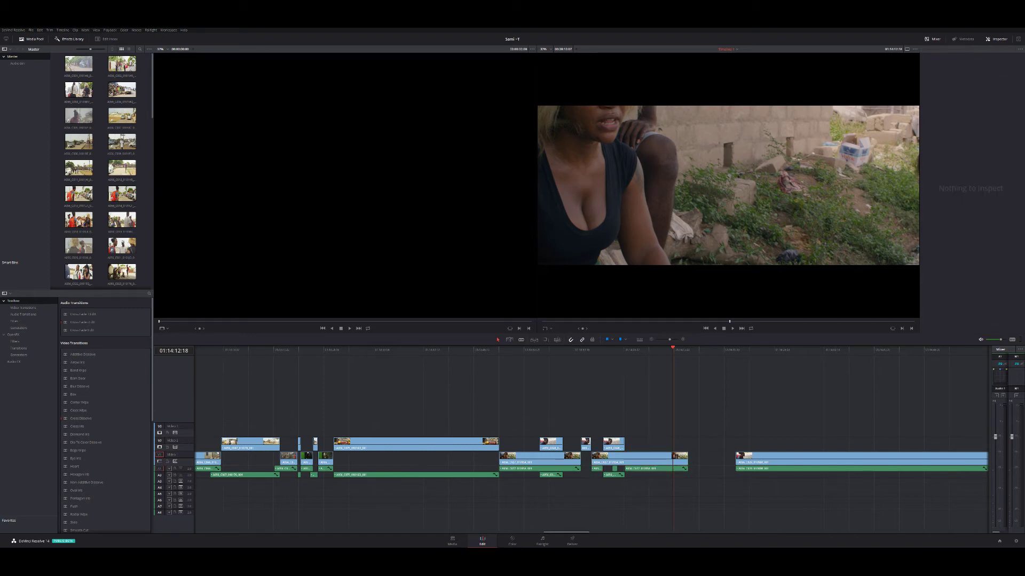
Retrim the end of the woman's close-up near 01:14:13 and play into the man's shot
click(635, 463)
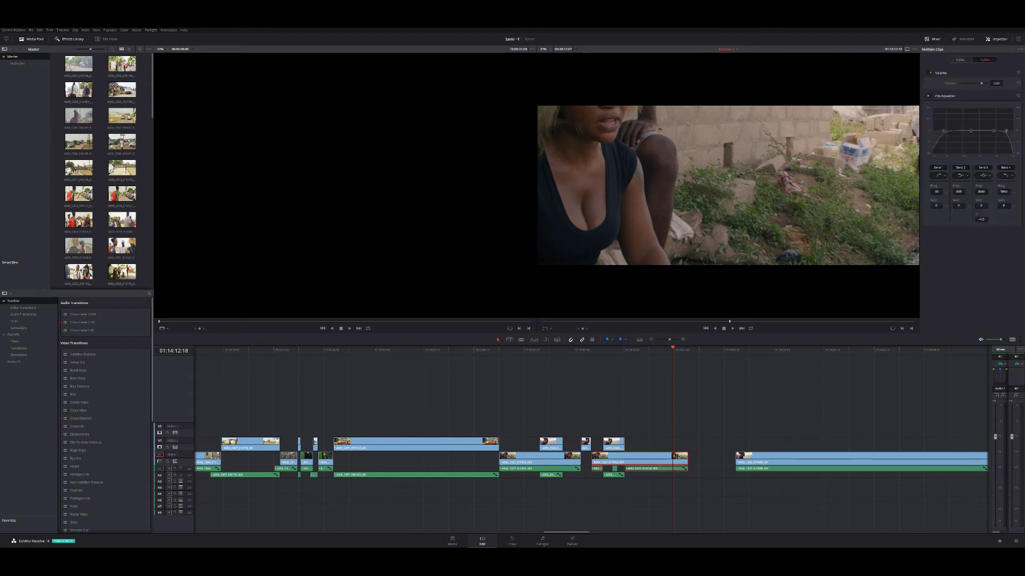
click(671, 468)
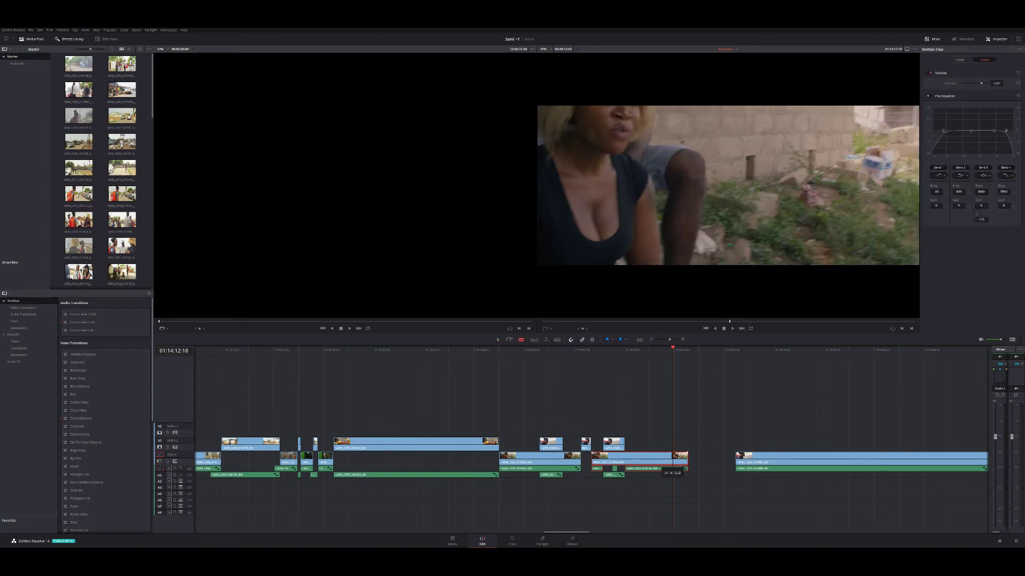
drag(671, 468, 673, 468)
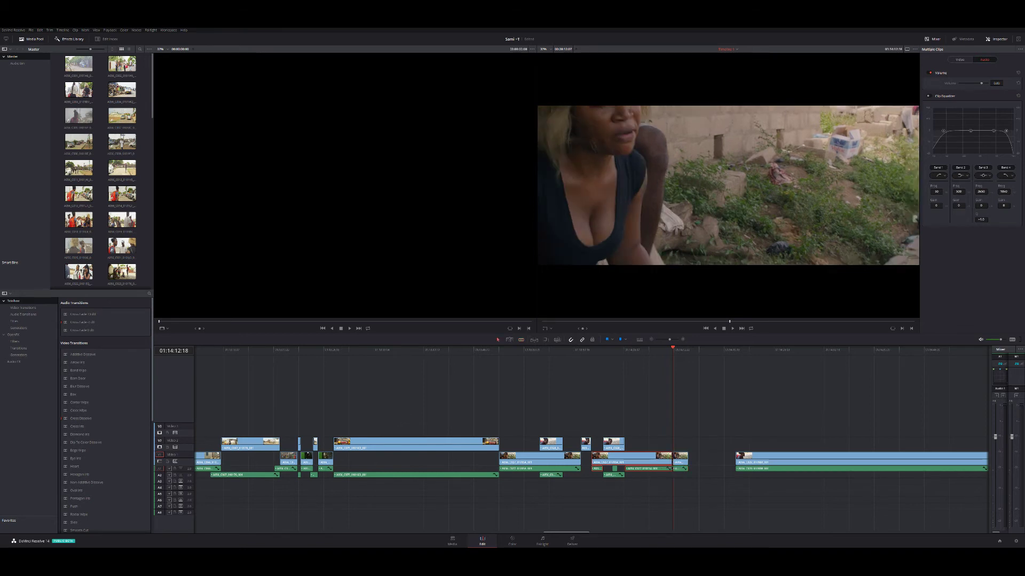
key(Down)
key(space)
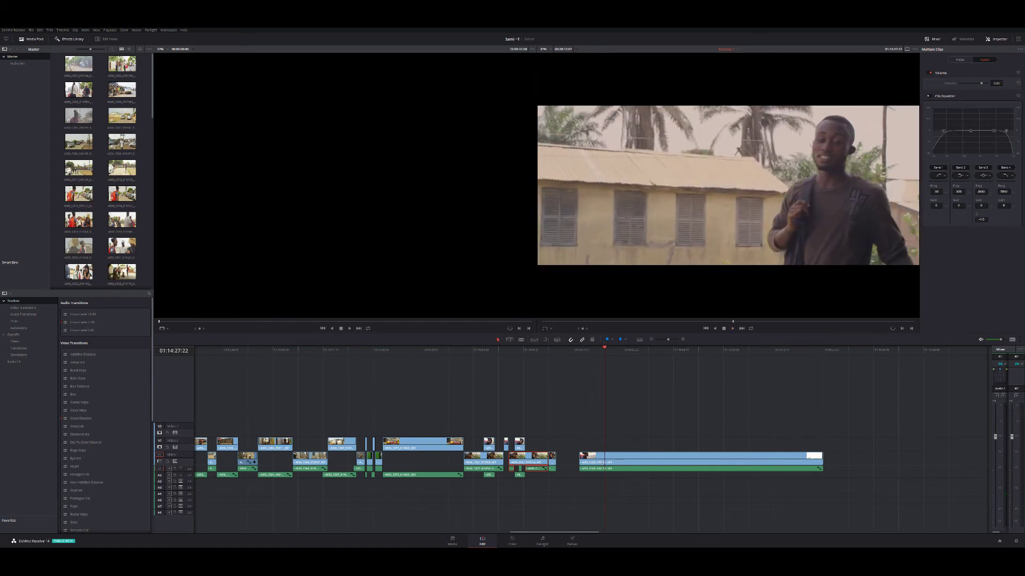
Blade the long shot of the man at 01:14:27, delete its opening piece, and play it back
key(j)
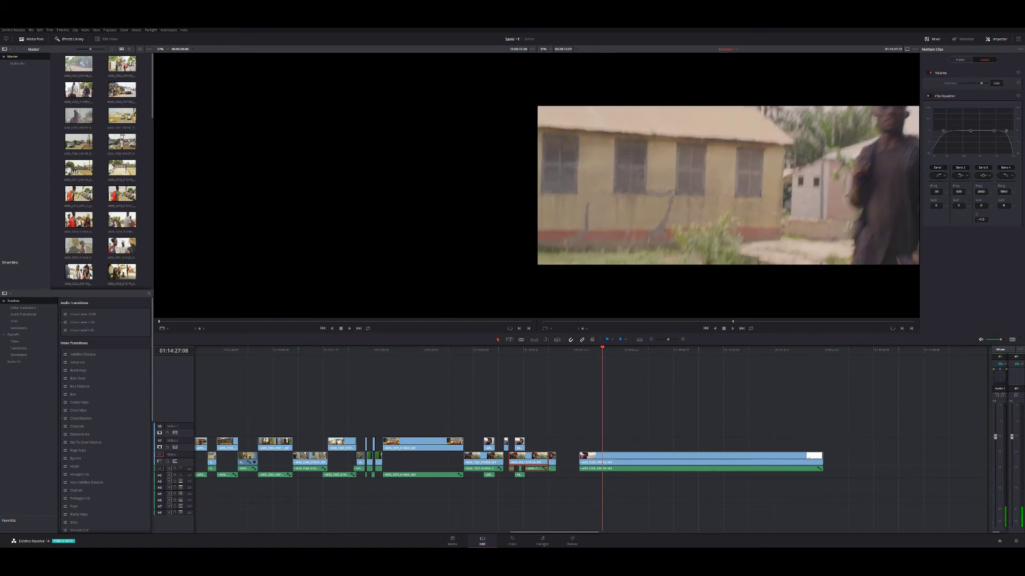
key(l)
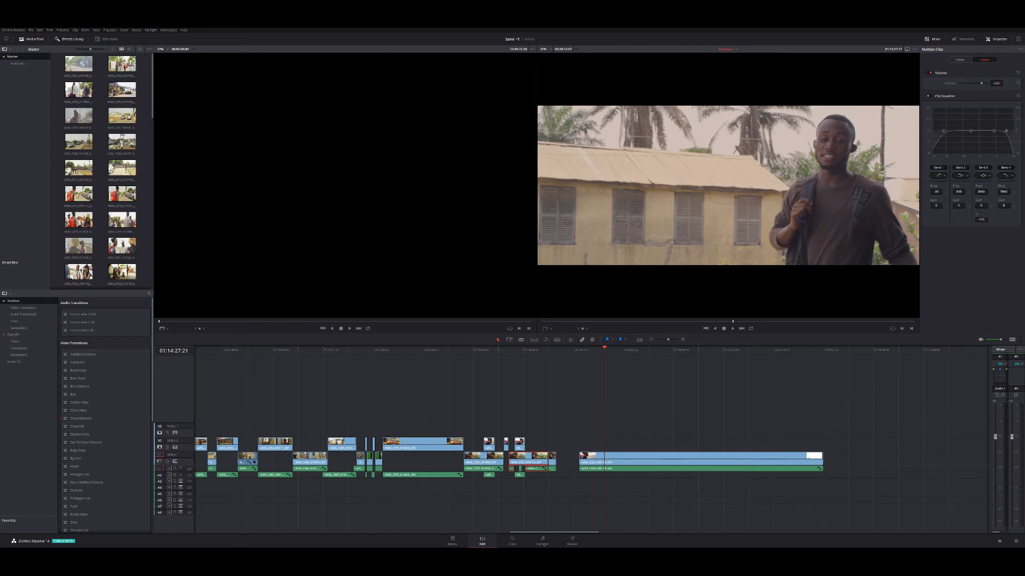
key(j)
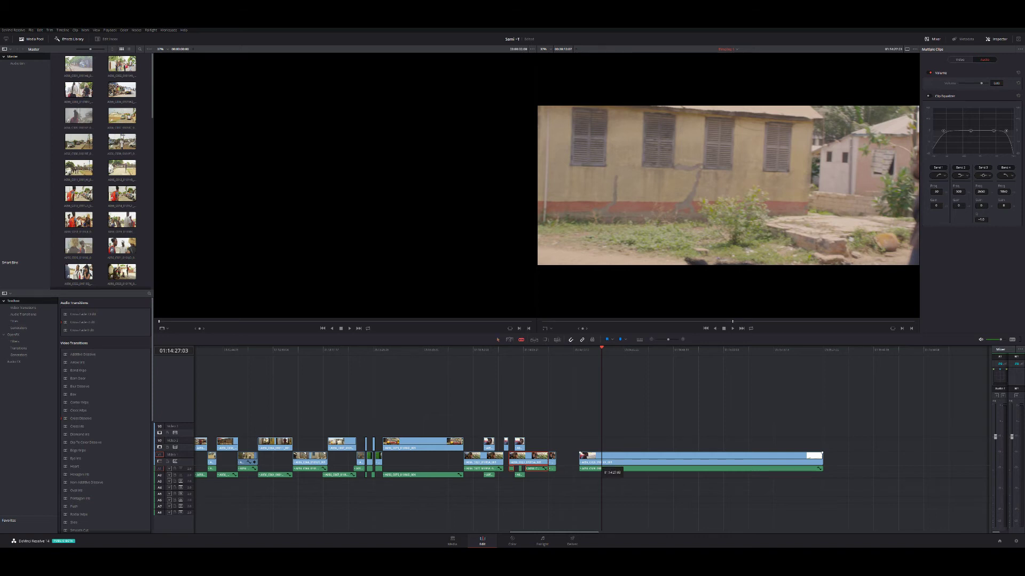
key(ctrl+b)
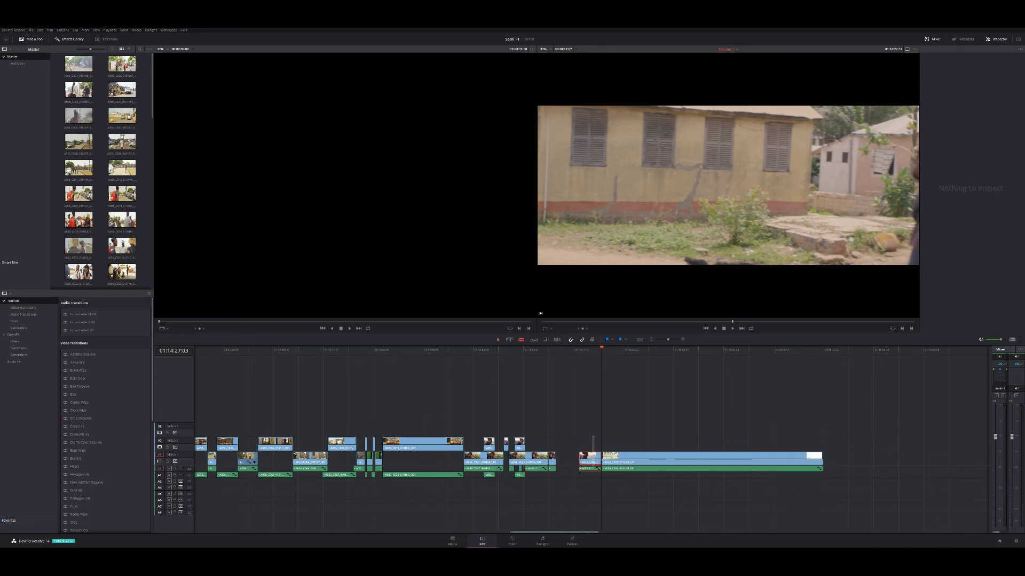
key(BackSpace)
key(space)
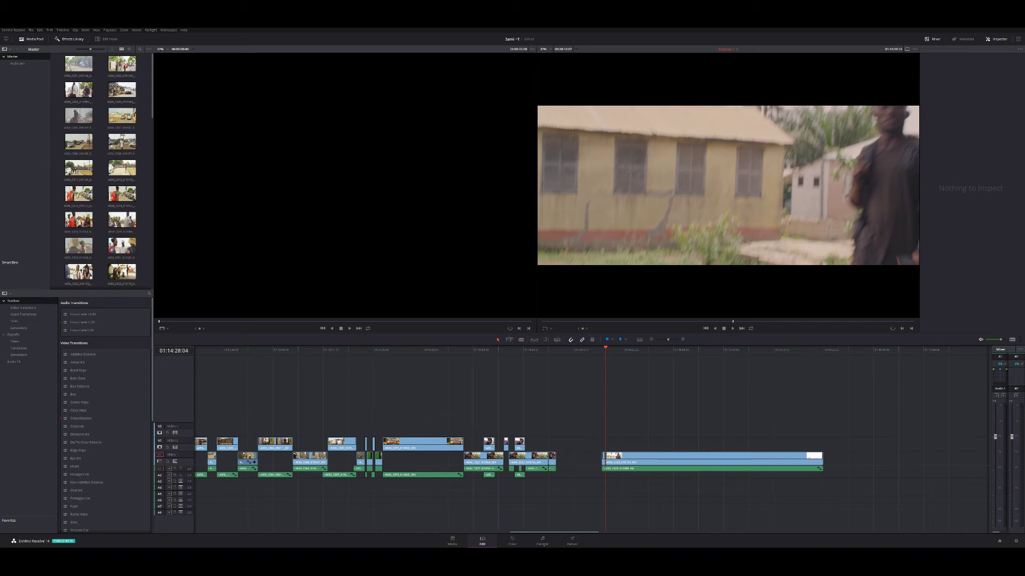
Trim the long shot's start to the playhead and slide it earlier toward the previous clip
click(712, 469)
key(Escape)
click(712, 459)
key(shift+[)
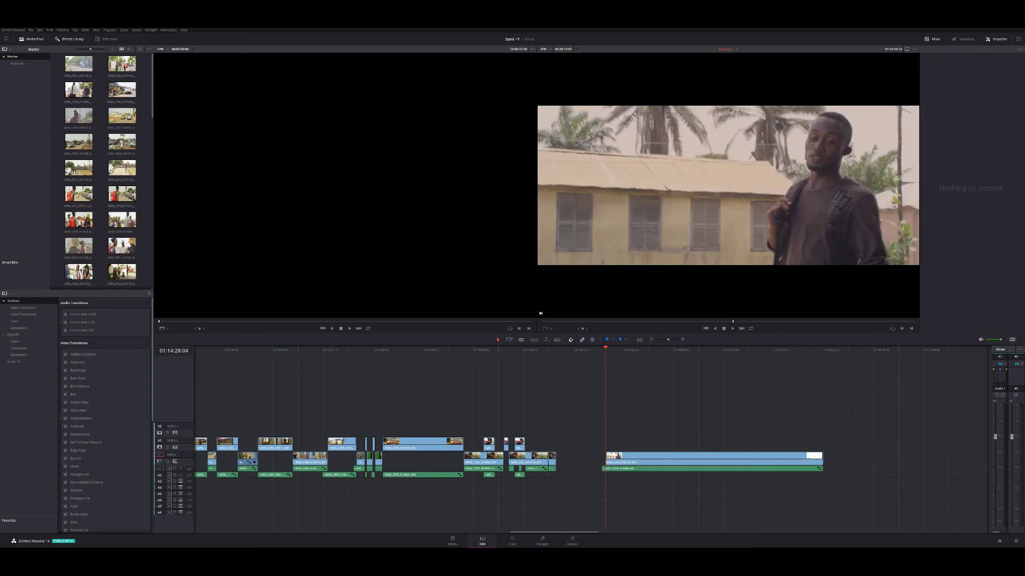
click(662, 459)
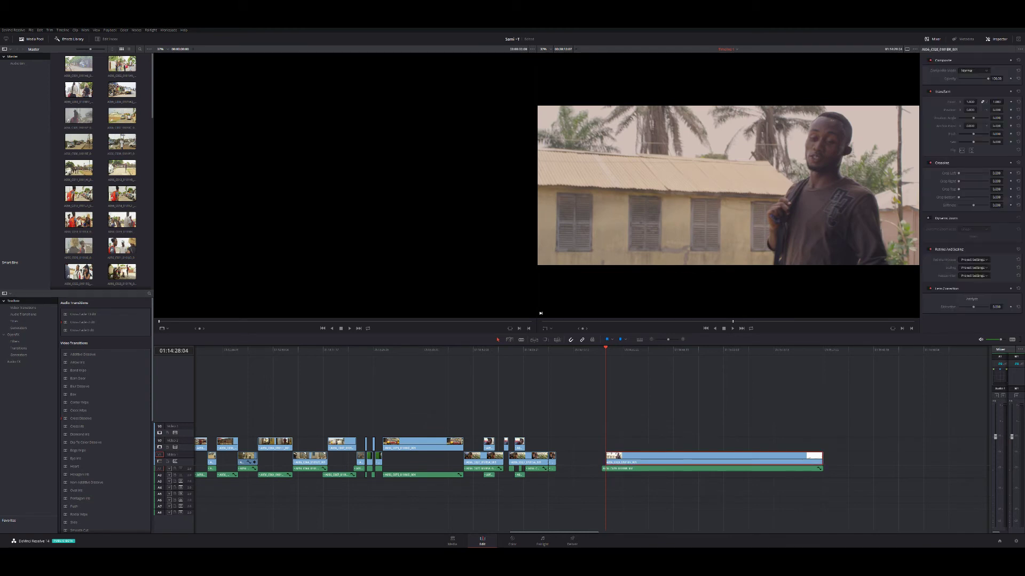
click(662, 469)
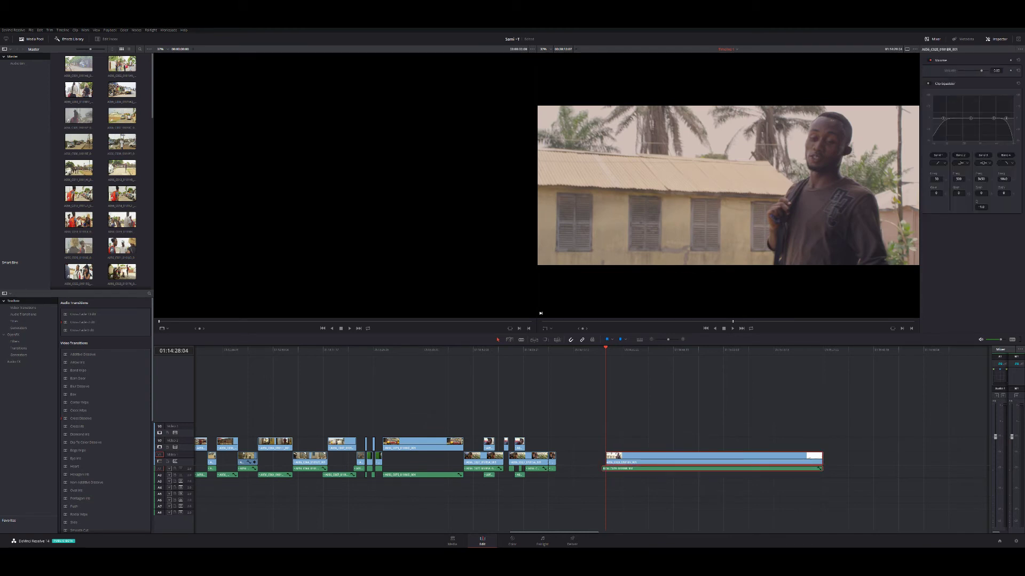
drag(677, 462, 641, 462)
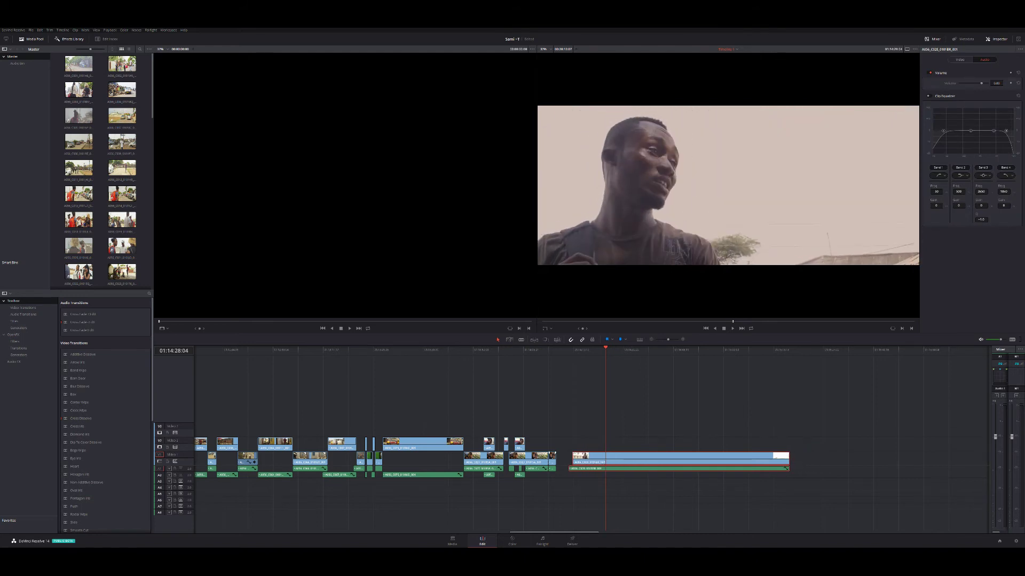
Delete the small clip before the long shot, undoing an extra leftward shift
click(553, 463)
key(BackSpace)
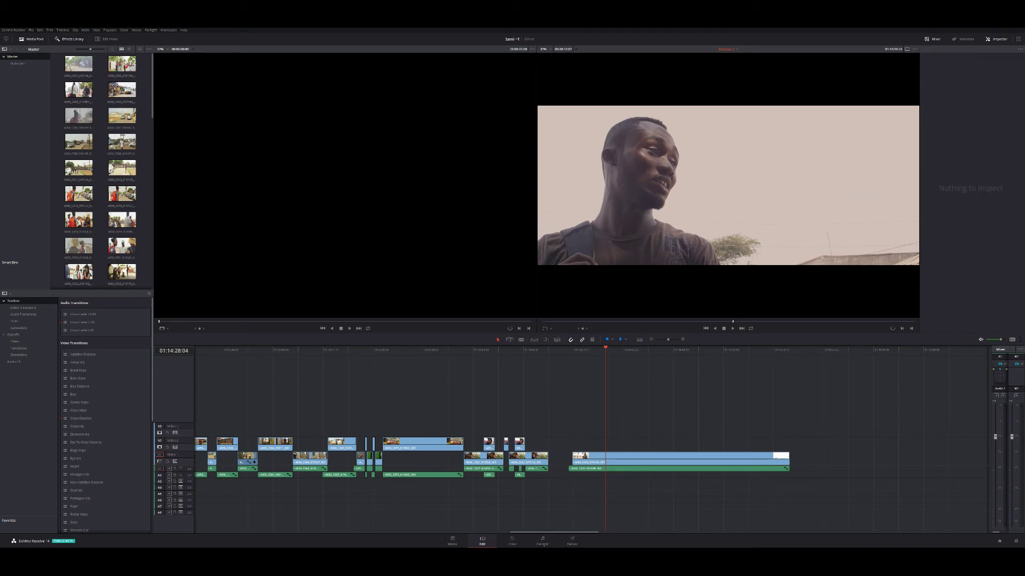
drag(597, 463, 587, 462)
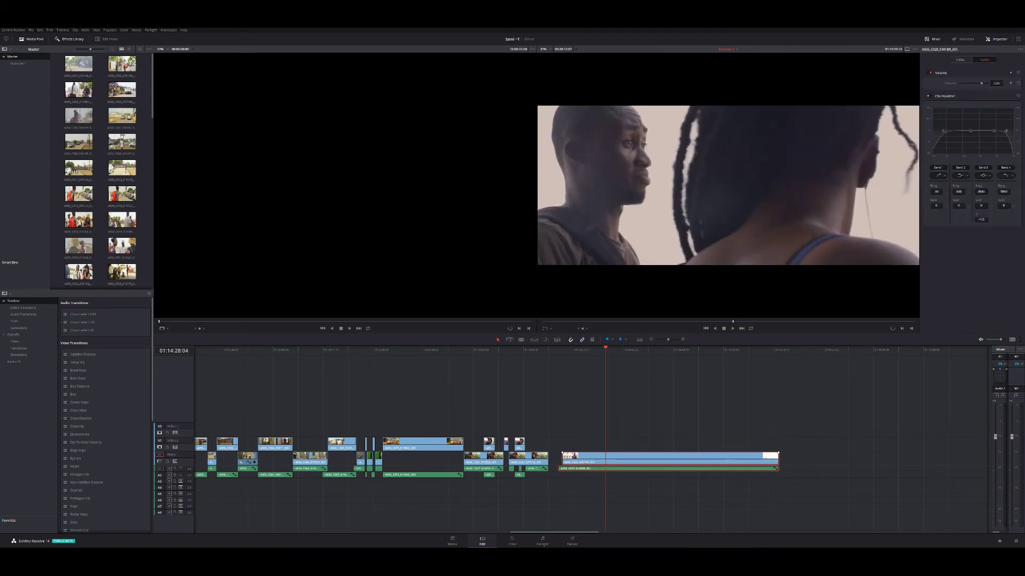
key(ctrl+z)
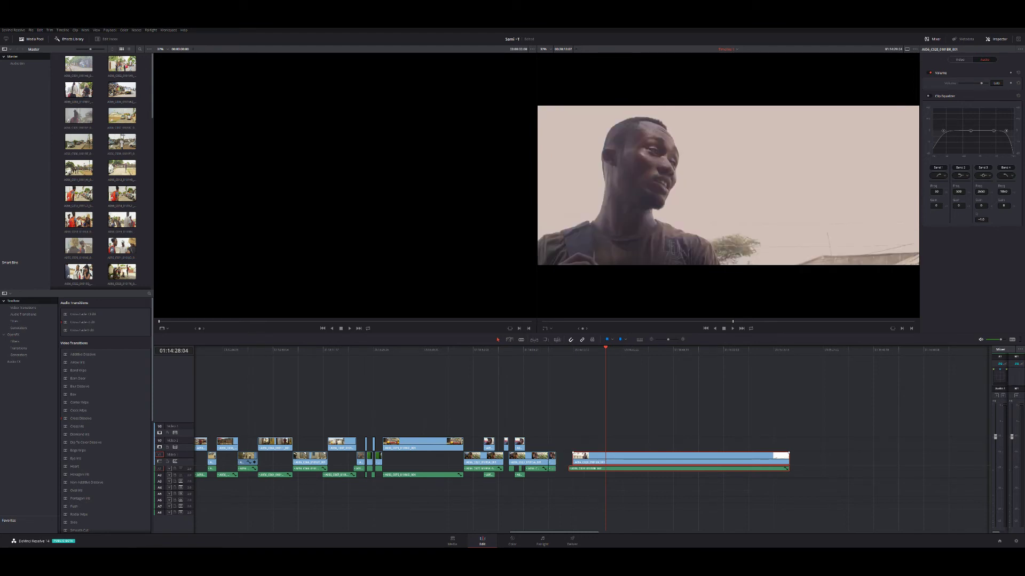
Delete the stray A1 audio clip and slide the final shot left against the woman's scene
click(553, 462)
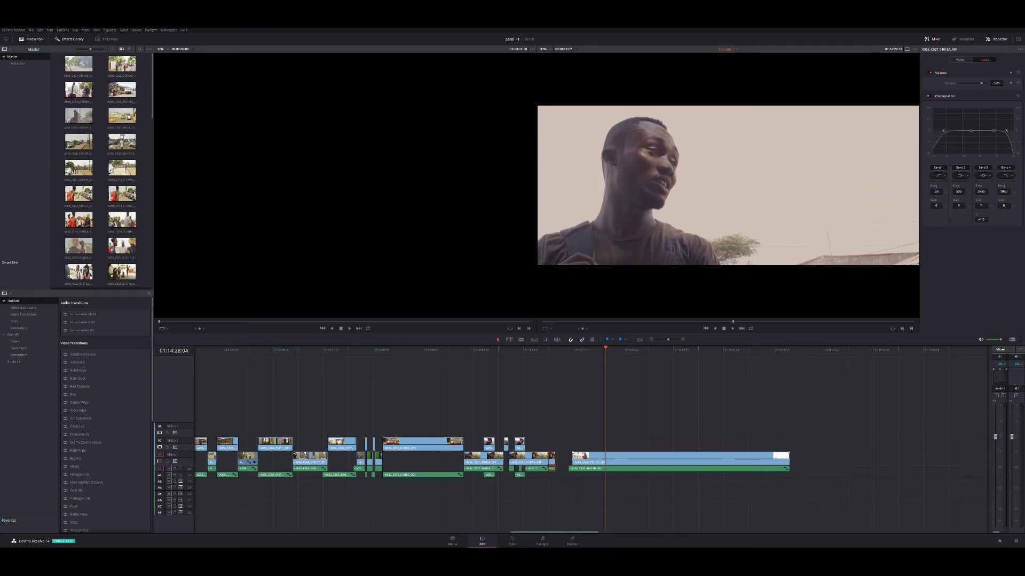
key(ctrl+shift+a)
click(552, 468)
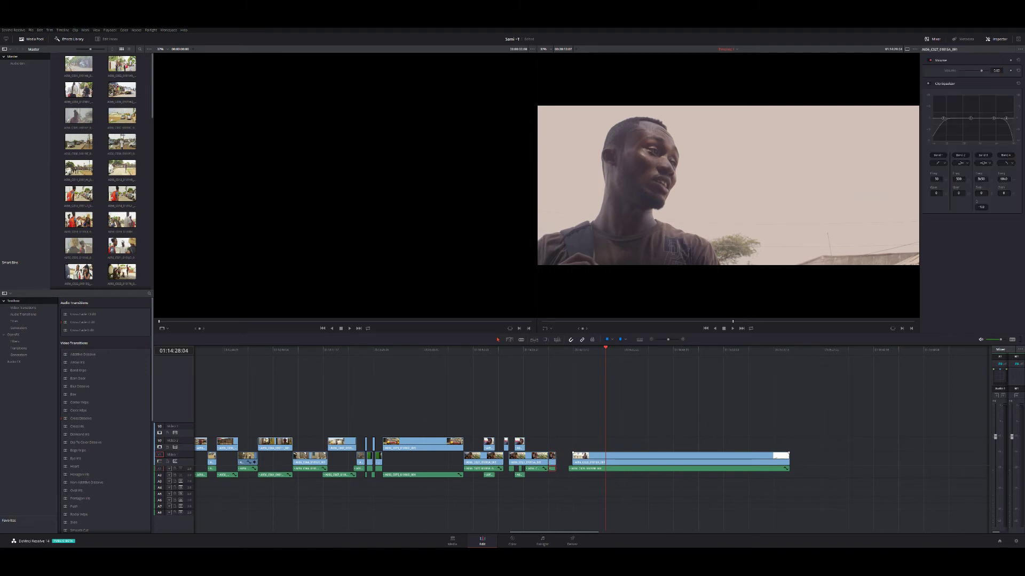
key(Delete)
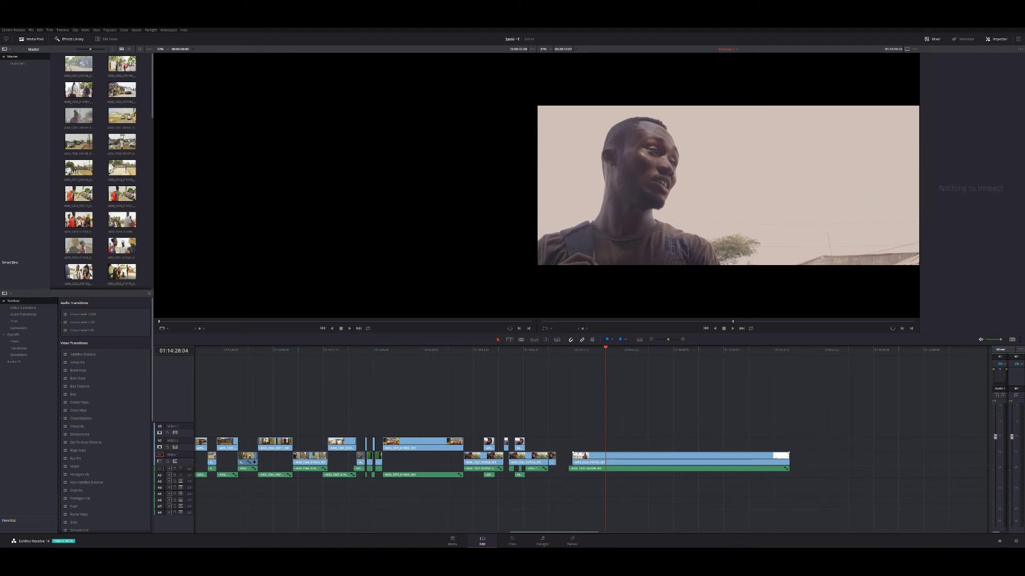
drag(593, 468, 570, 468)
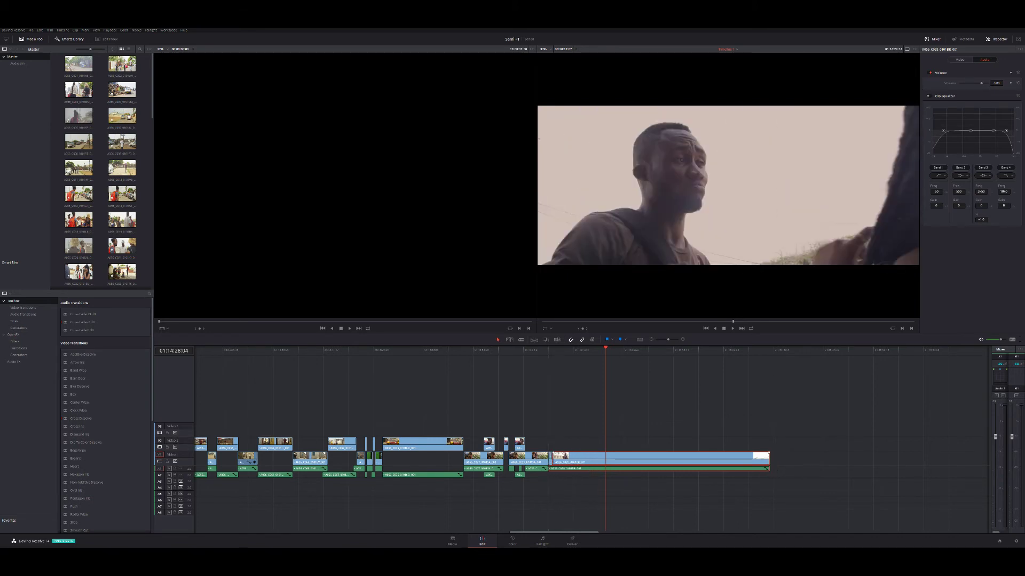
click(540, 350)
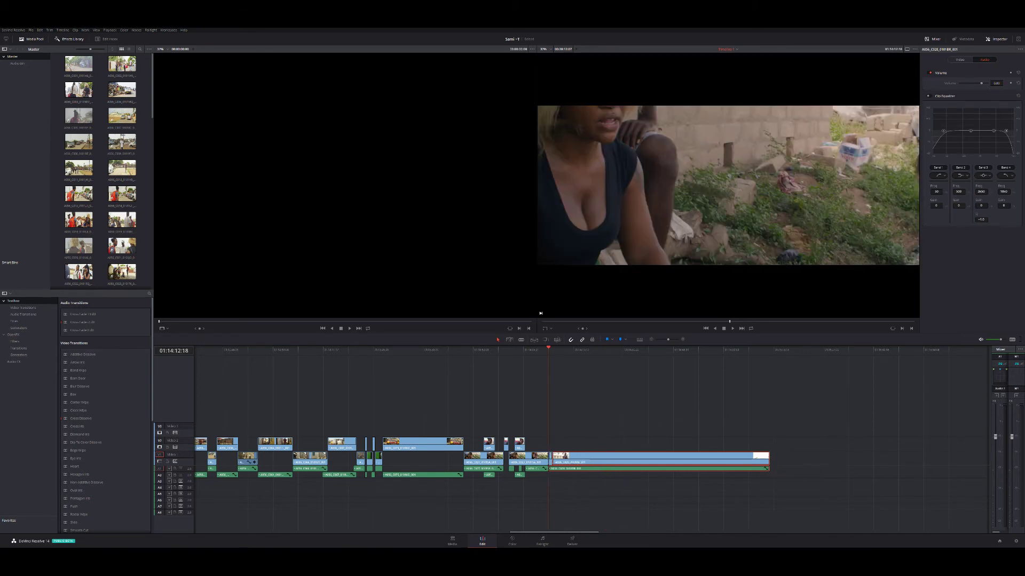
key(space)
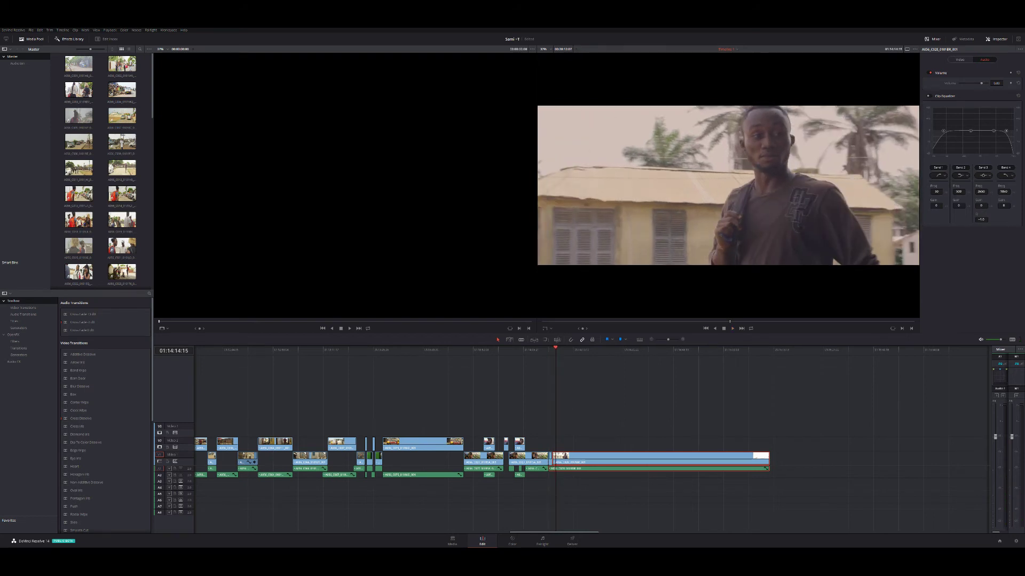
key(Up)
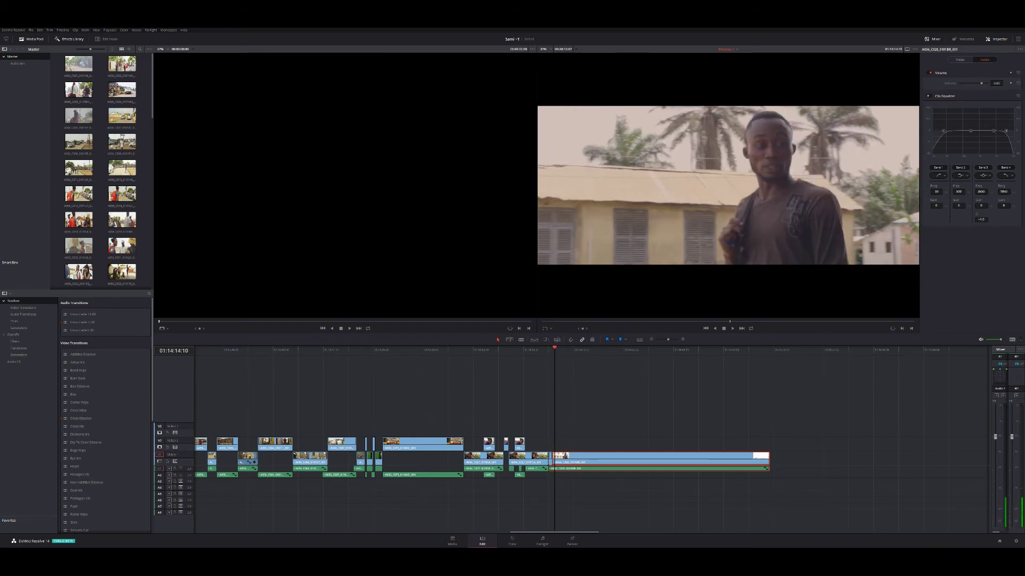
key(Up)
key(Up)
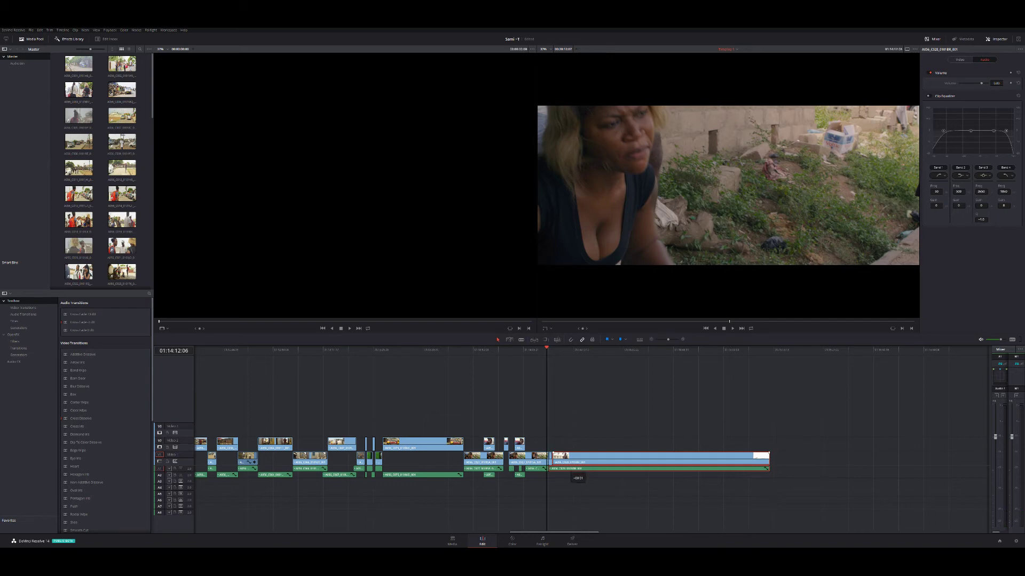
drag(574, 469, 574, 476)
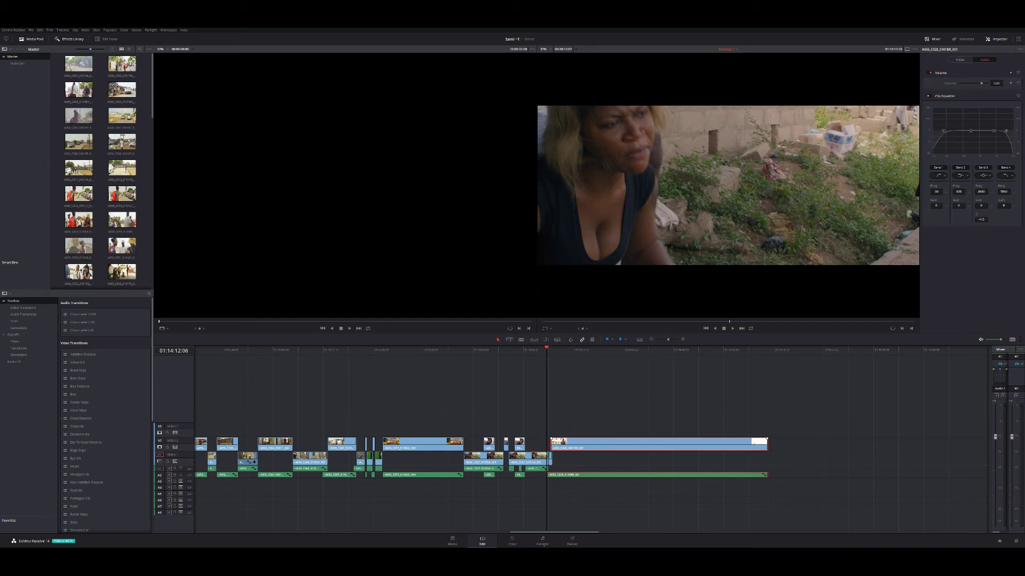
key(space)
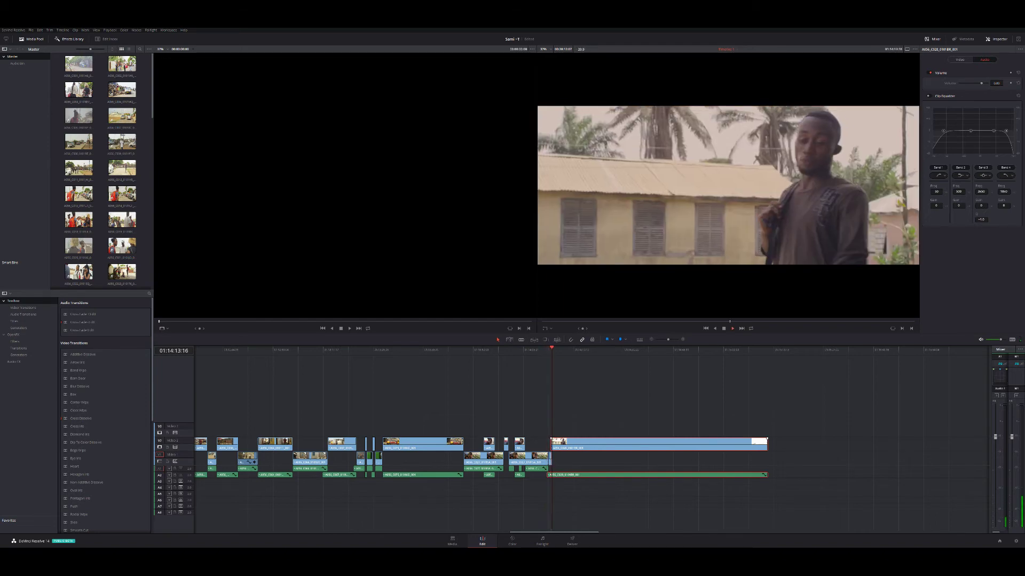
key(space)
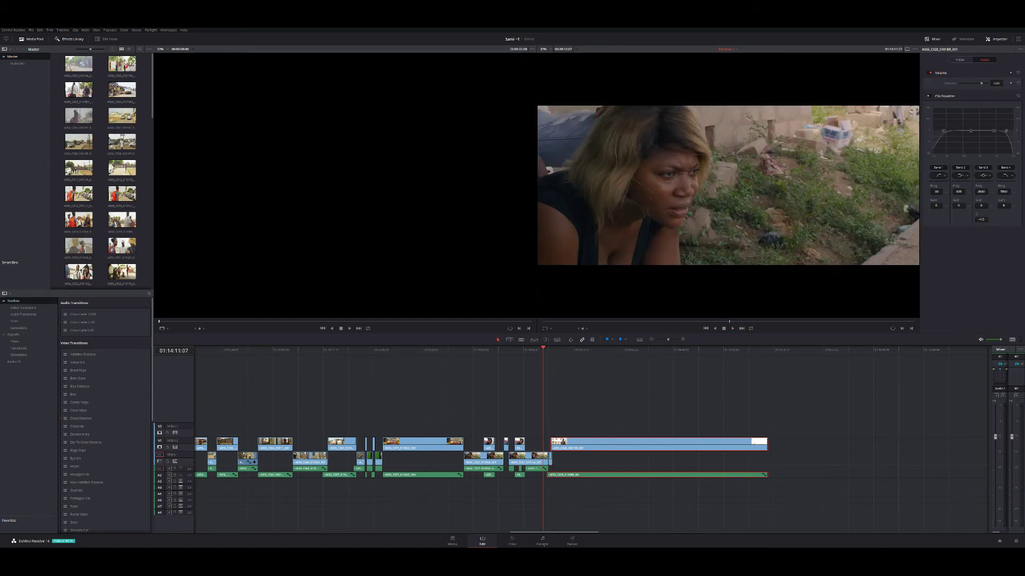
key(ctrl+shift+a)
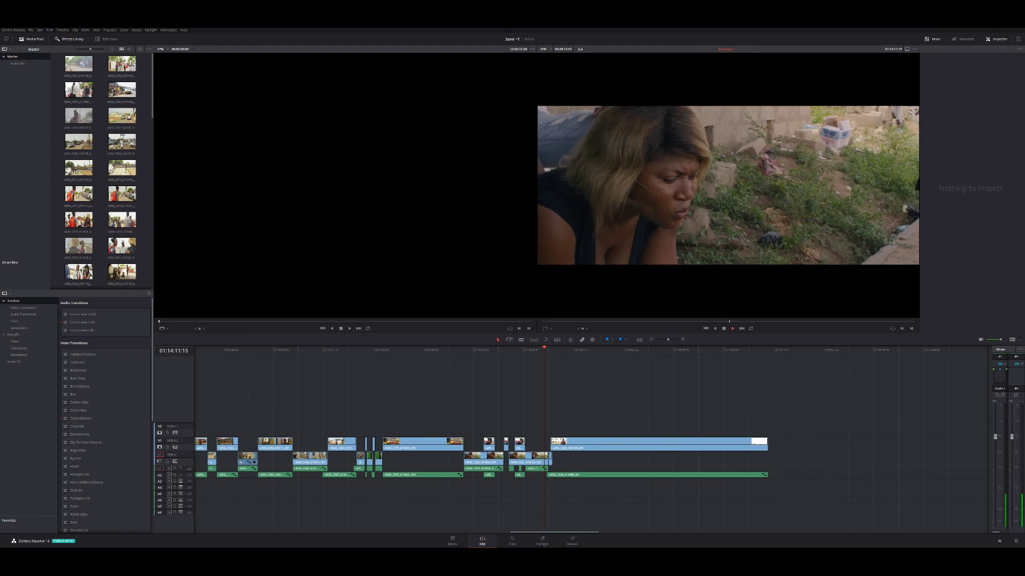
key(space)
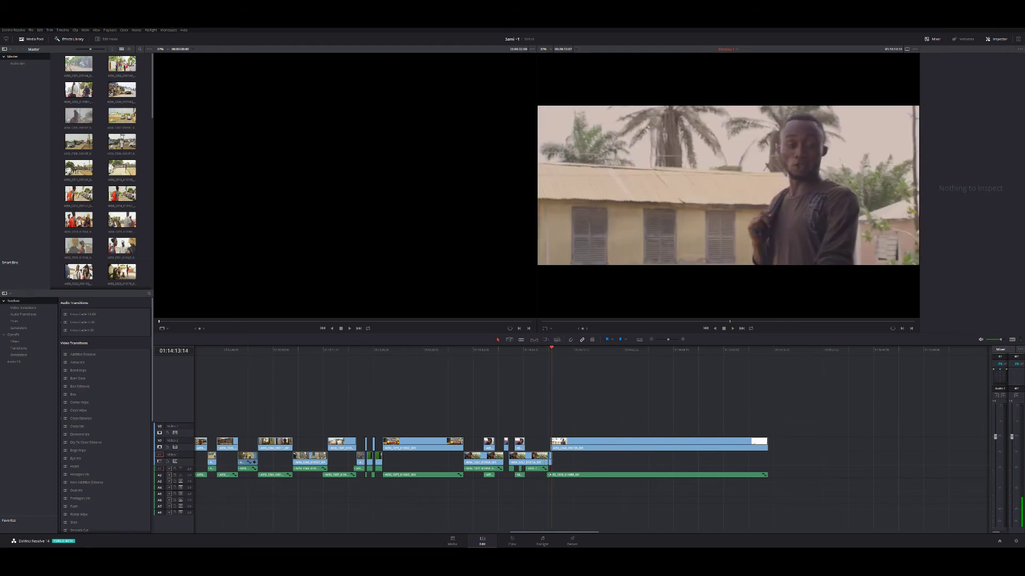
key(ctrl+z)
key(ctrl+z)
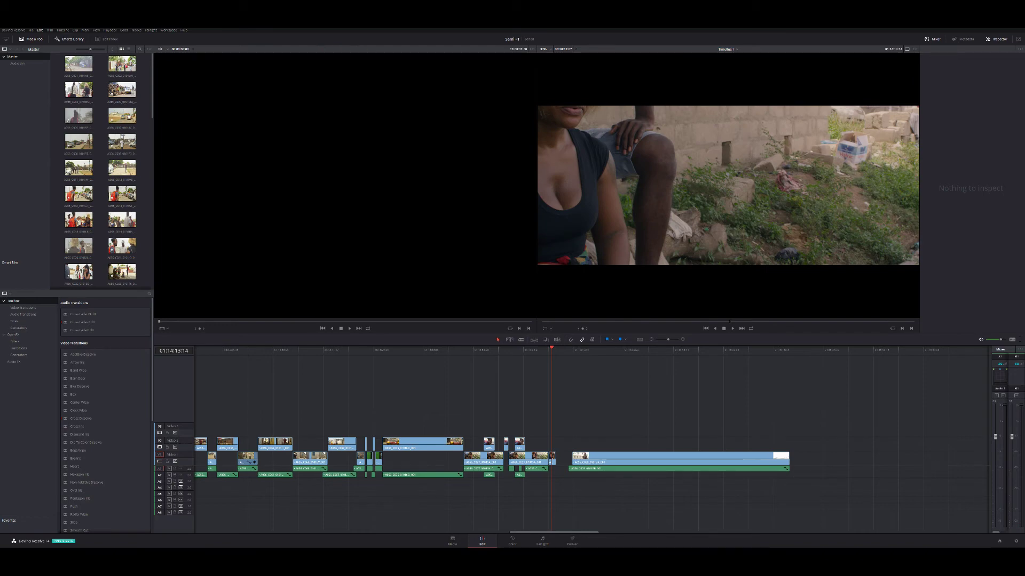
key(ctrl+shift+z)
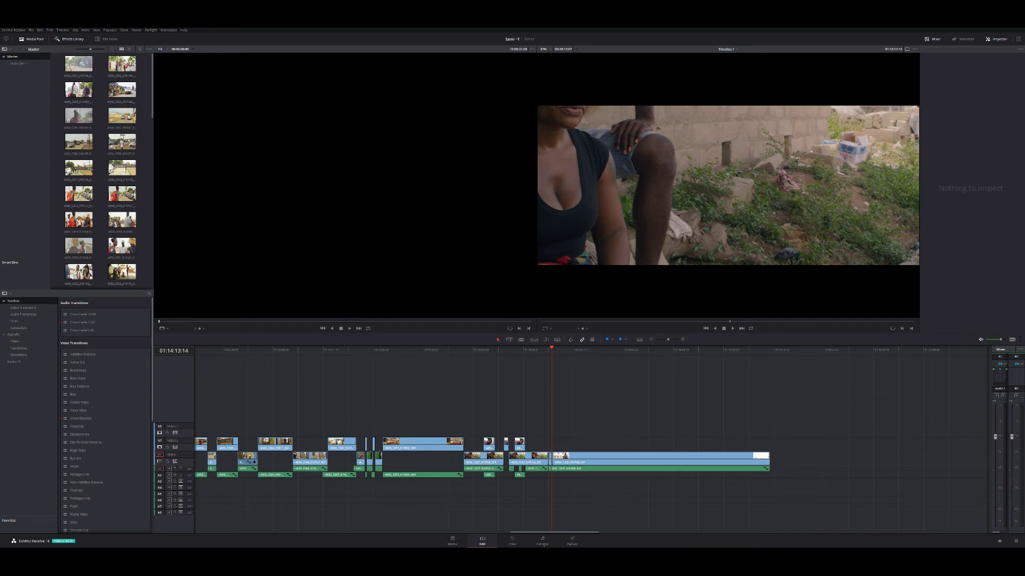
key(slash)
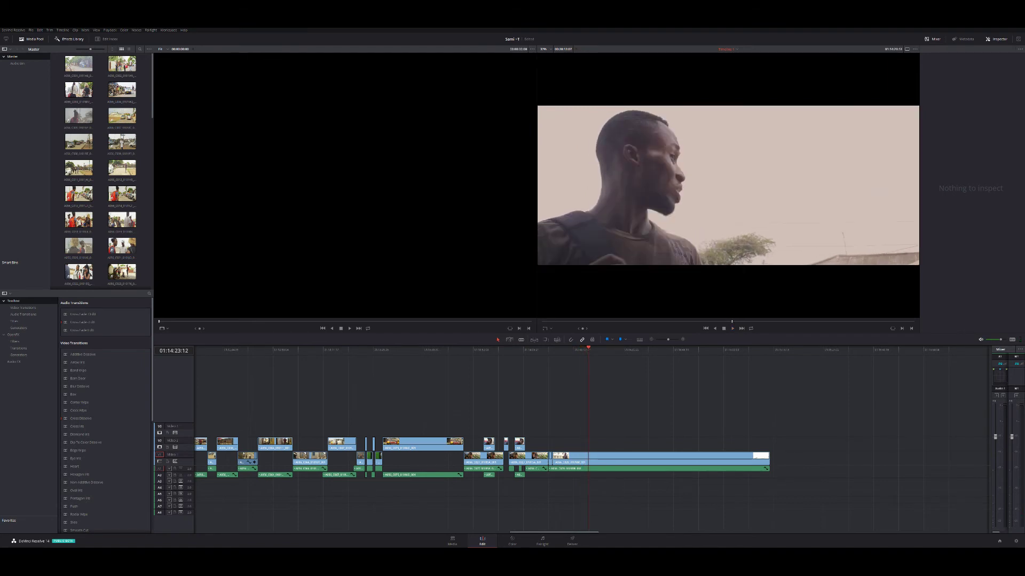
Move the crouching-group street clip from the timeline's end to just after the main edit
key(ctrl+minus)
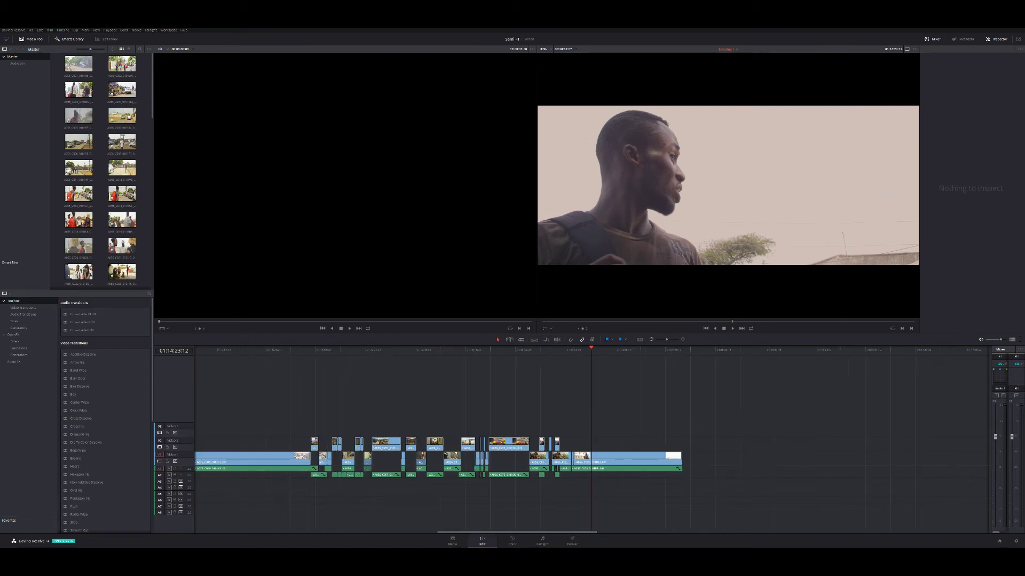
key(ctrl+minus)
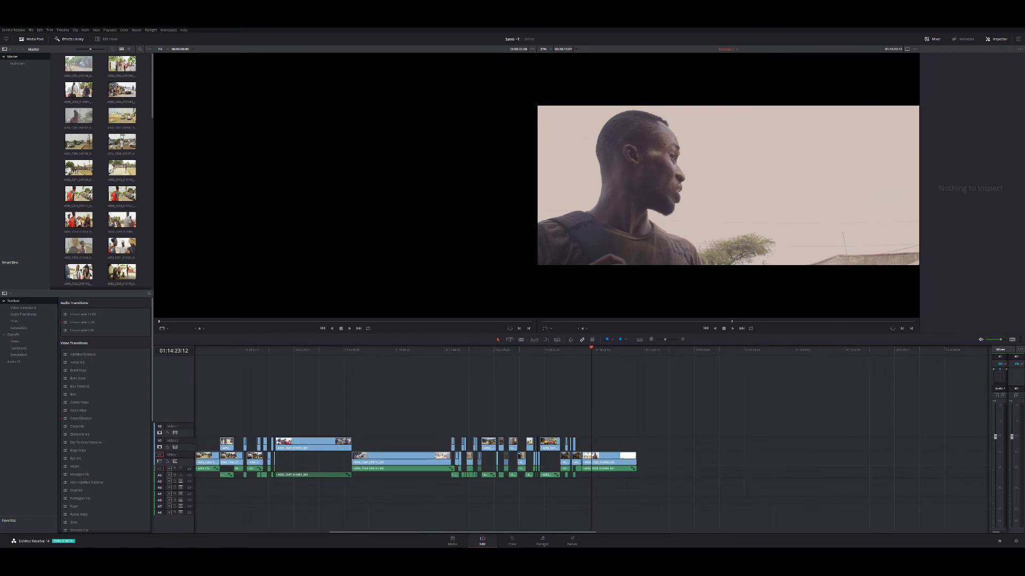
key(ctrl+minus)
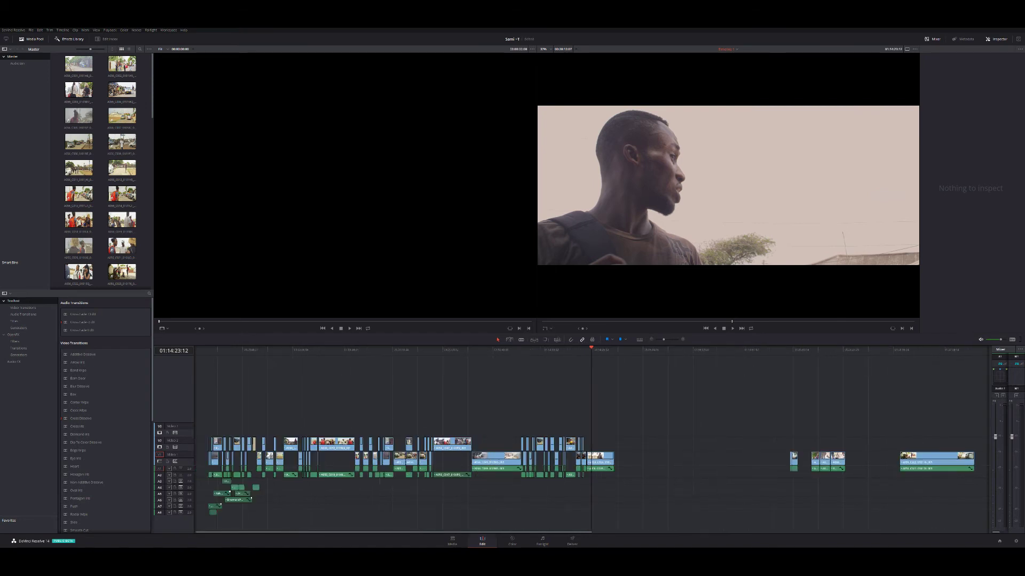
click(792, 349)
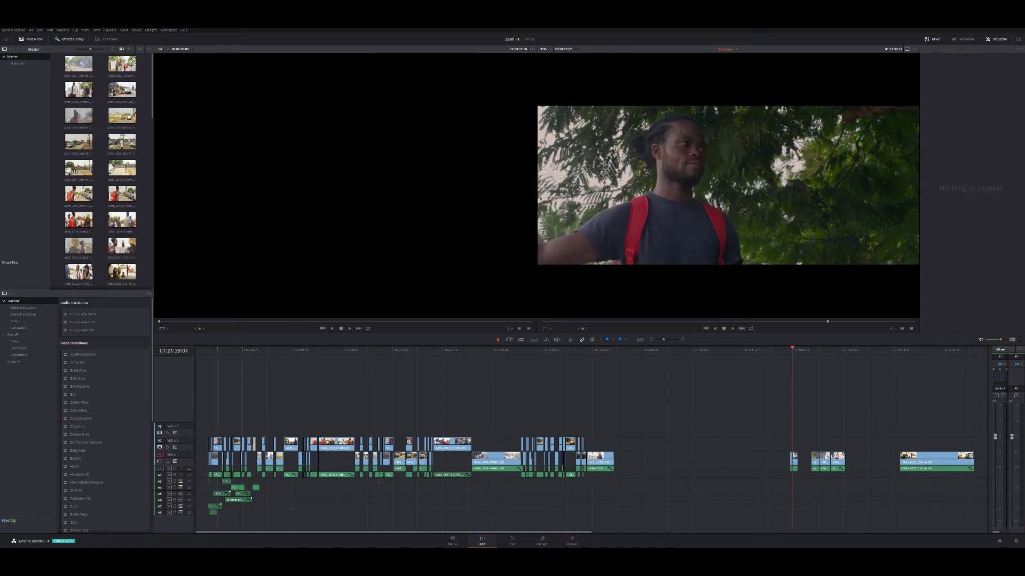
key(l)
key(l)
key(l)
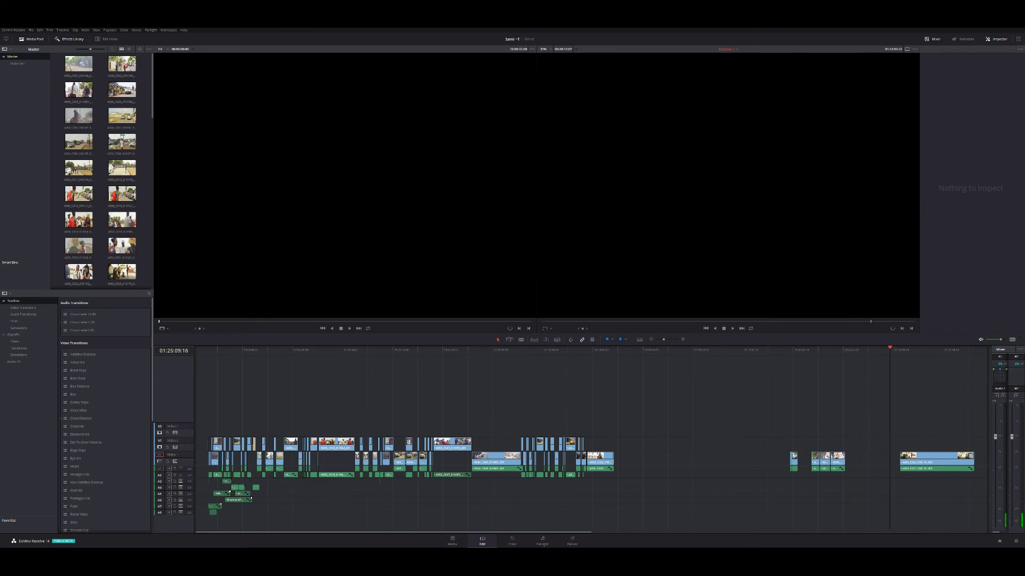
mouse_move(902, 460)
mouse_down()
mouse_move(815, 418)
mouse_move(661, 462)
mouse_up()
Trim the group street clip's head to the chosen playhead frame
click(627, 348)
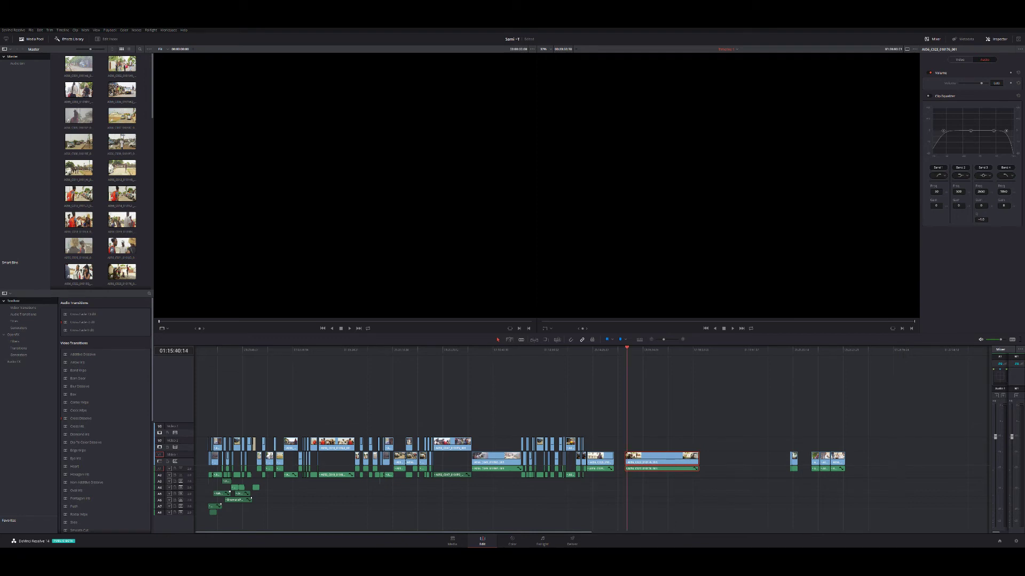
key(space)
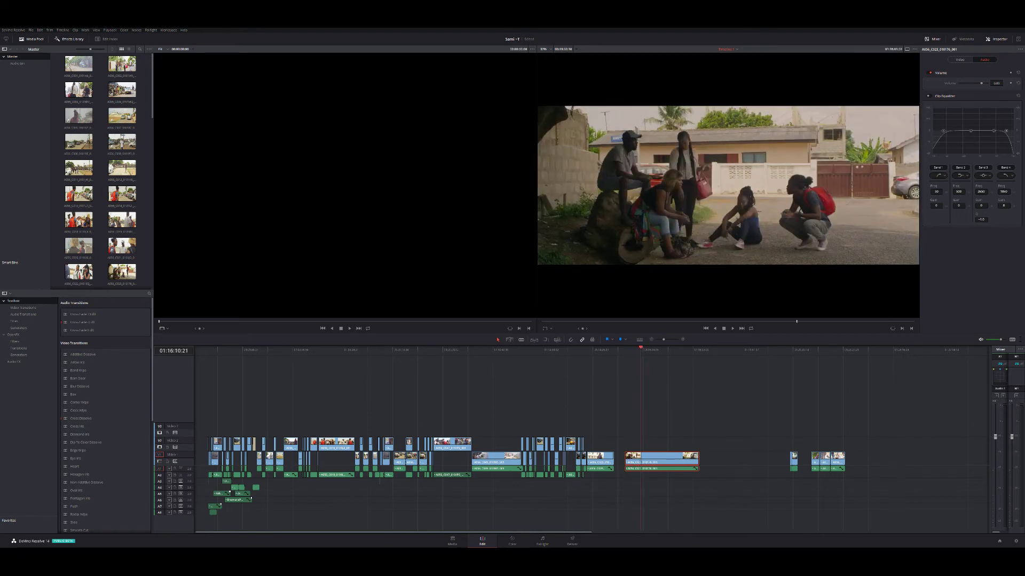
key(j)
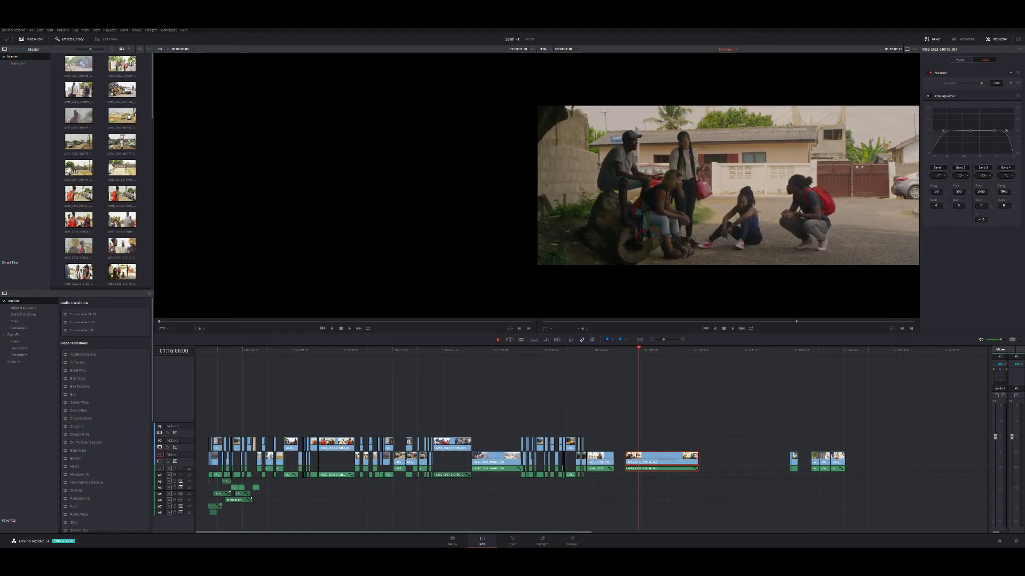
drag(626, 462, 639, 462)
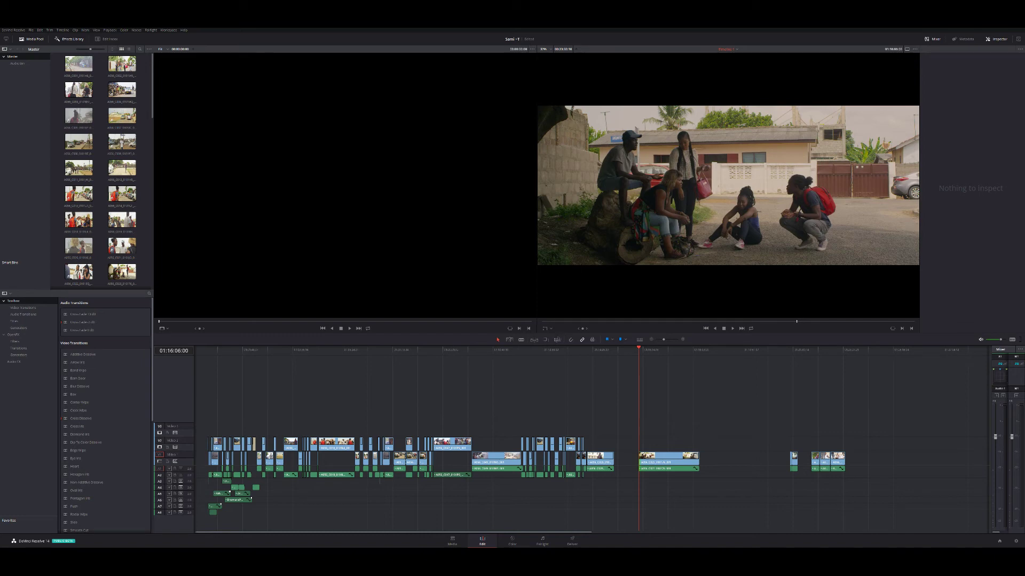
Review the trimmed group scene and delete the short fragment left at its head
key(space)
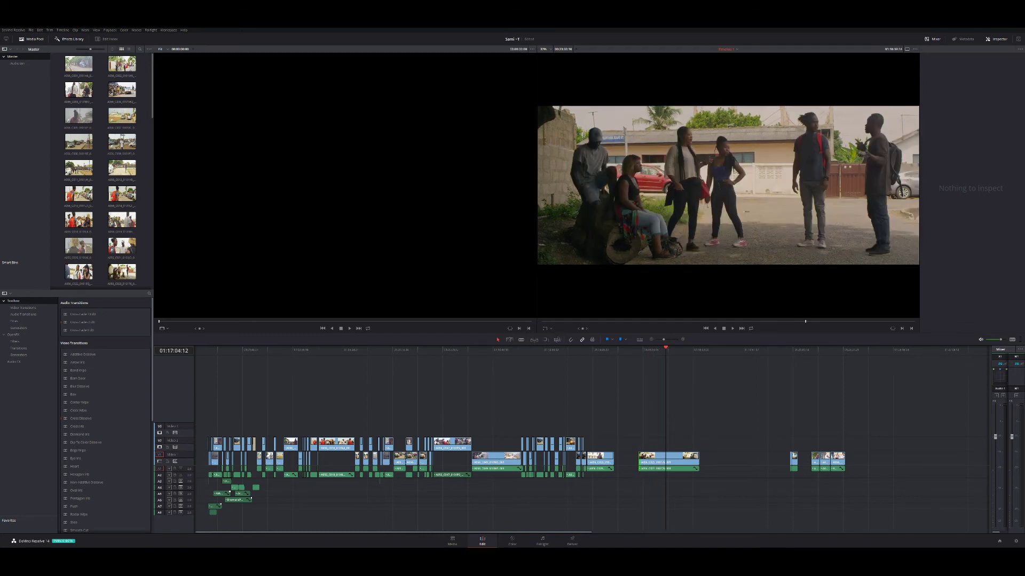
key(j)
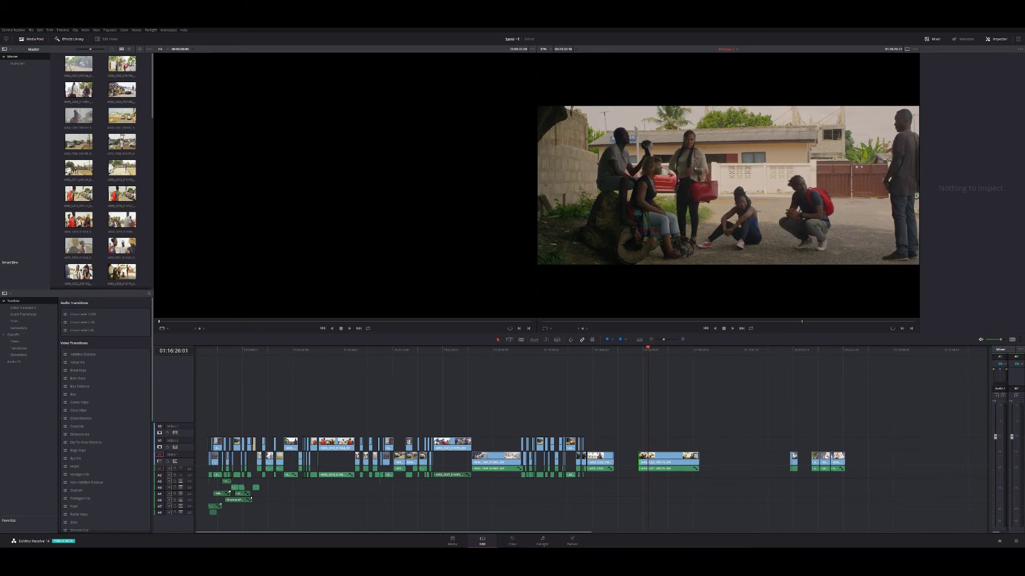
key(l)
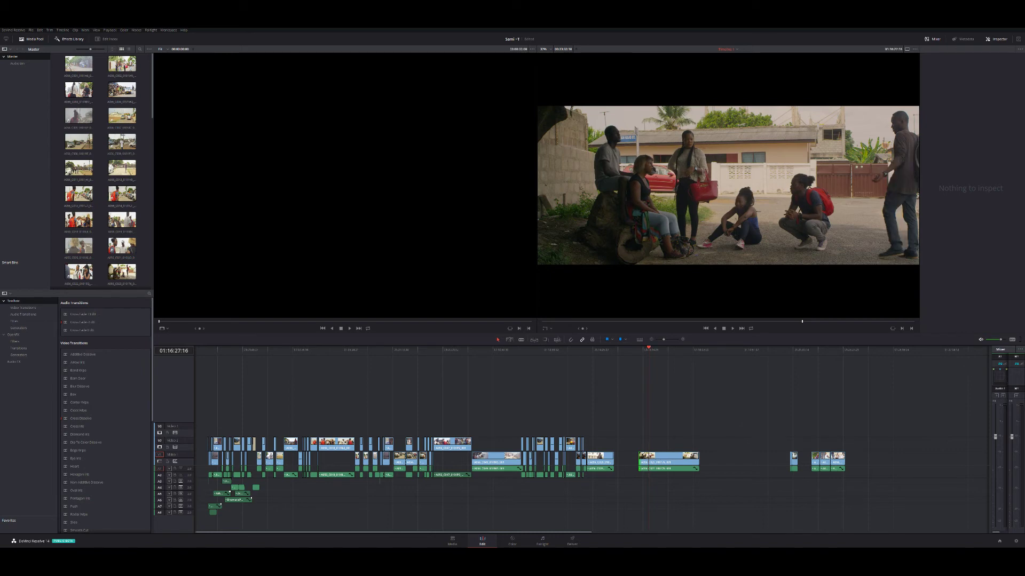
key(j)
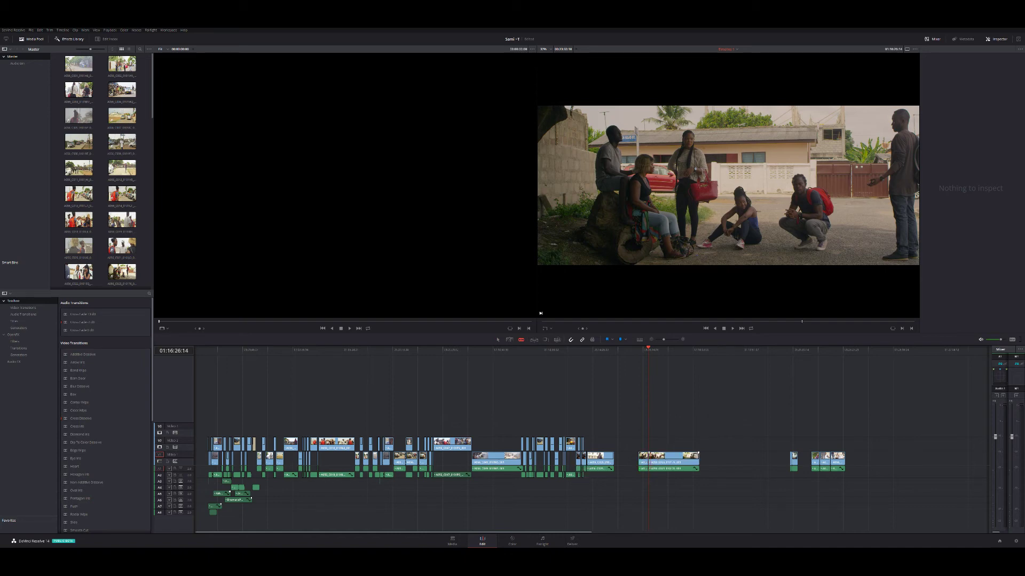
click(642, 465)
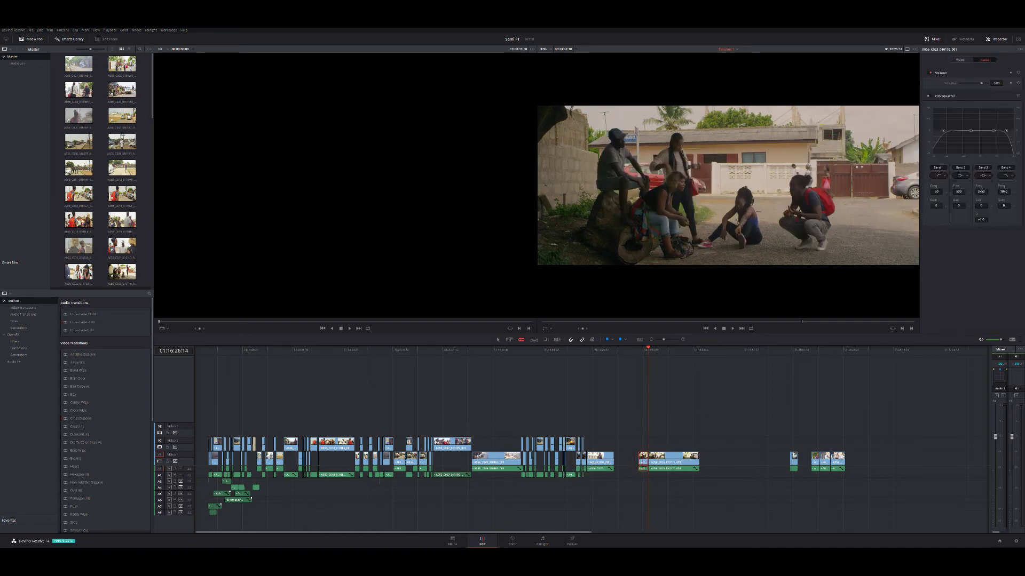
key(BackSpace)
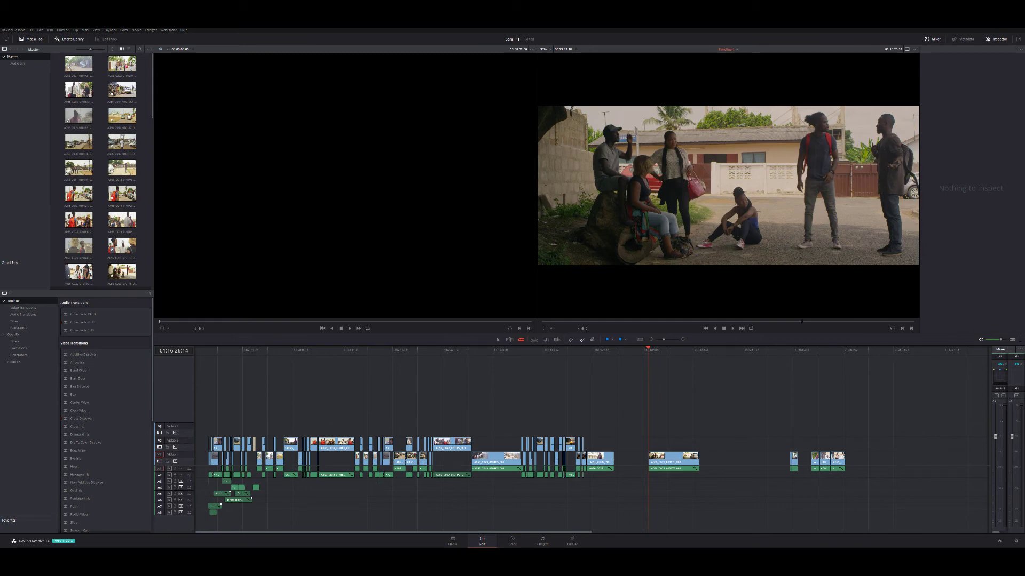
key(space)
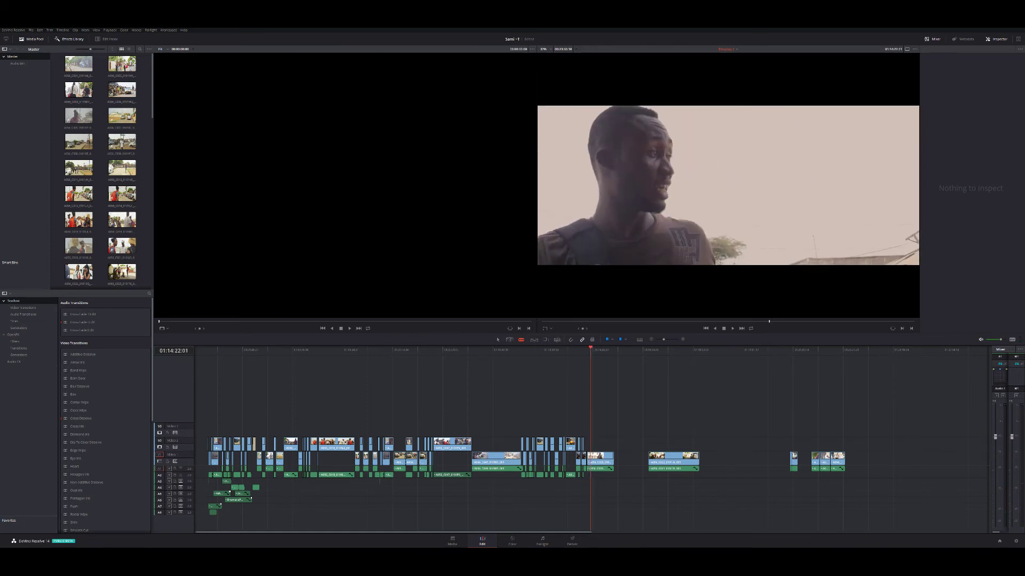
key(j)
key(j)
key(j)
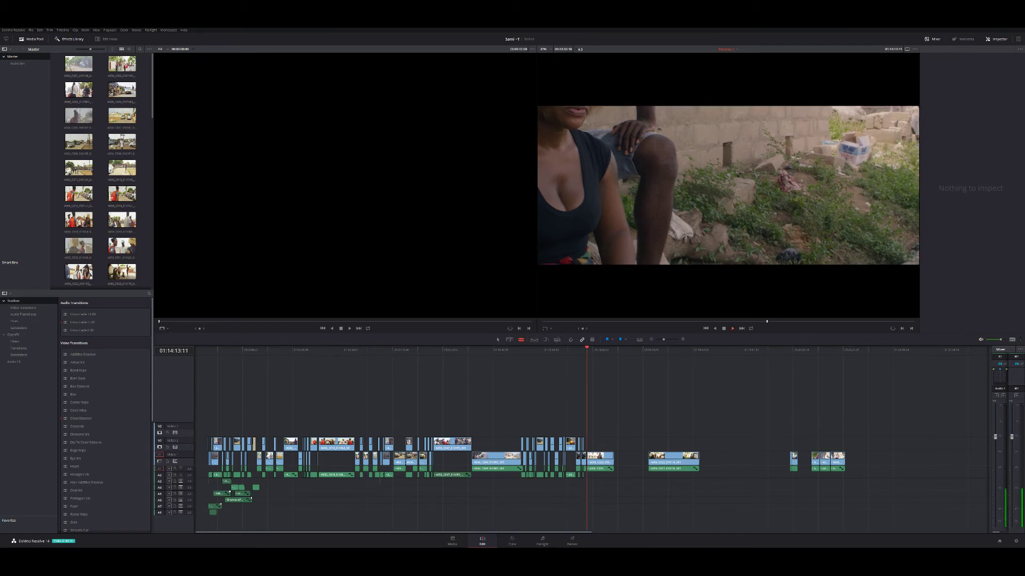
key(space)
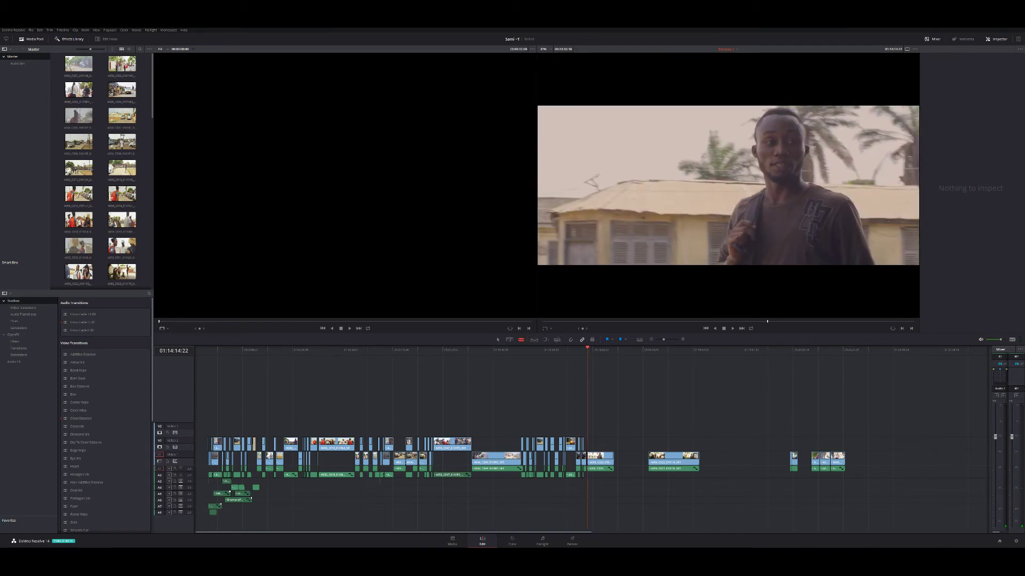
key(space)
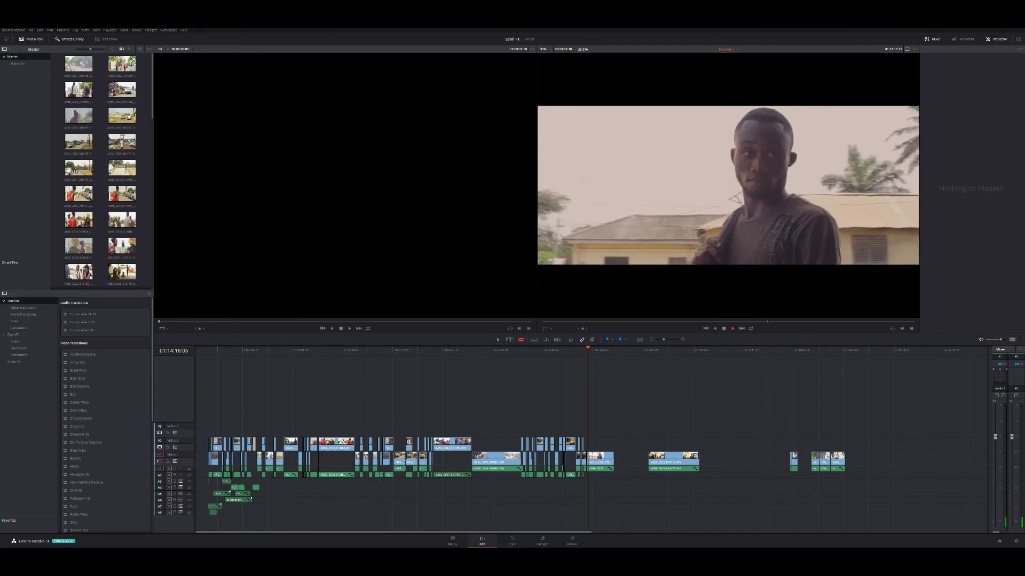
key(space)
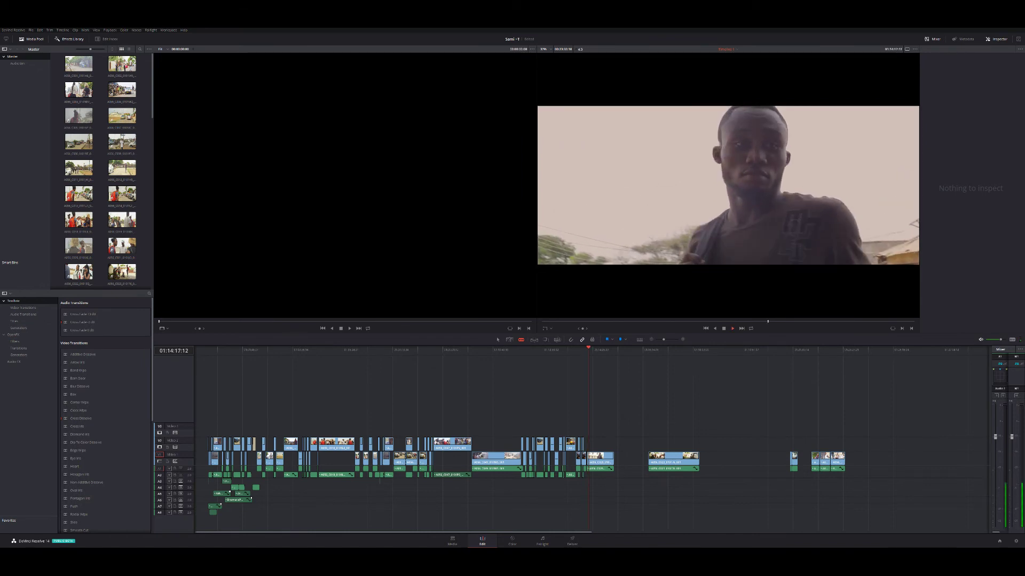
key(space)
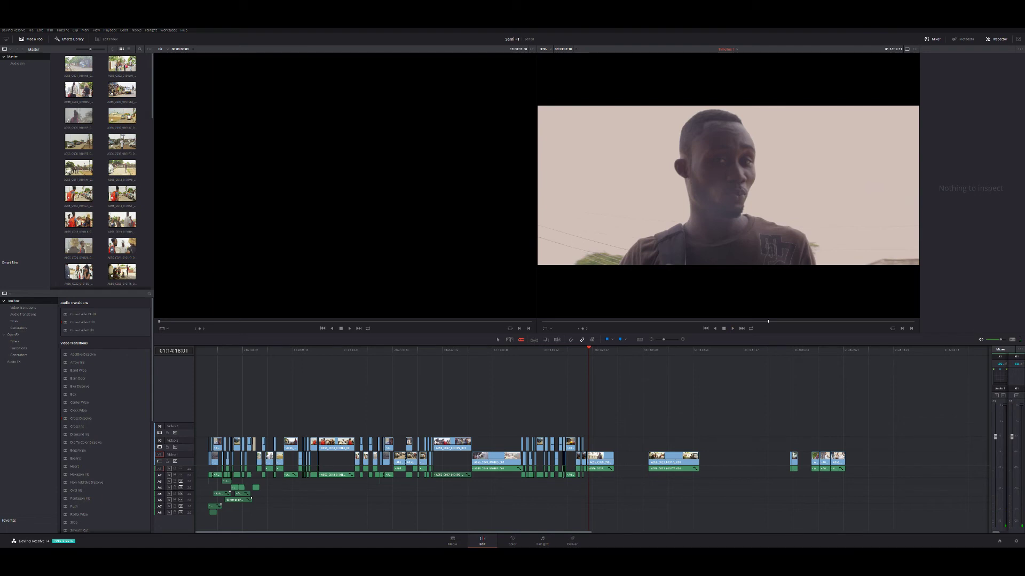
key(Left)
key(Left)
key(Left)
key(Left)
key(Left)
key(Left)
key(Left)
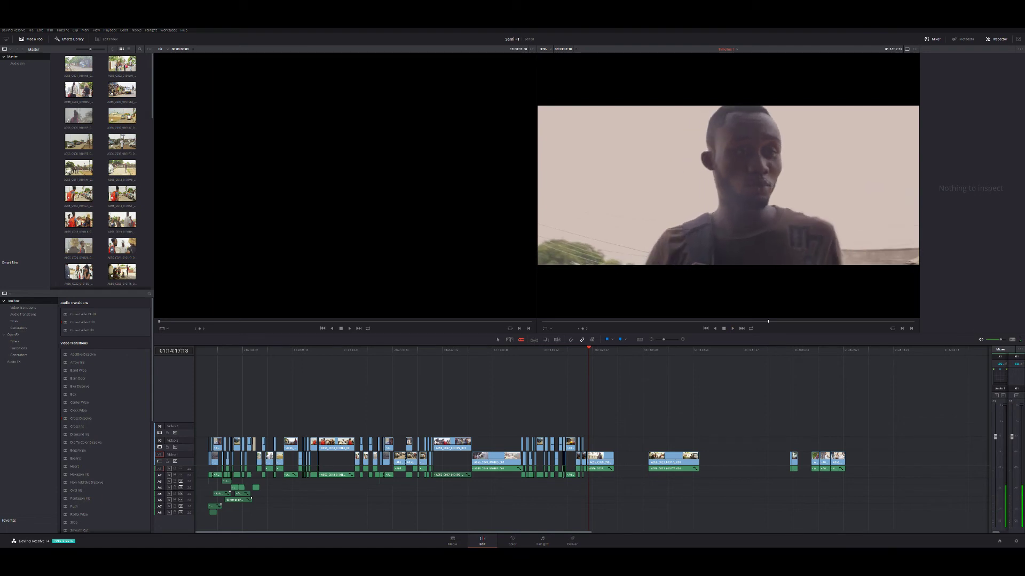
key(Left)
key(Left)
key(Left)
key(Left)
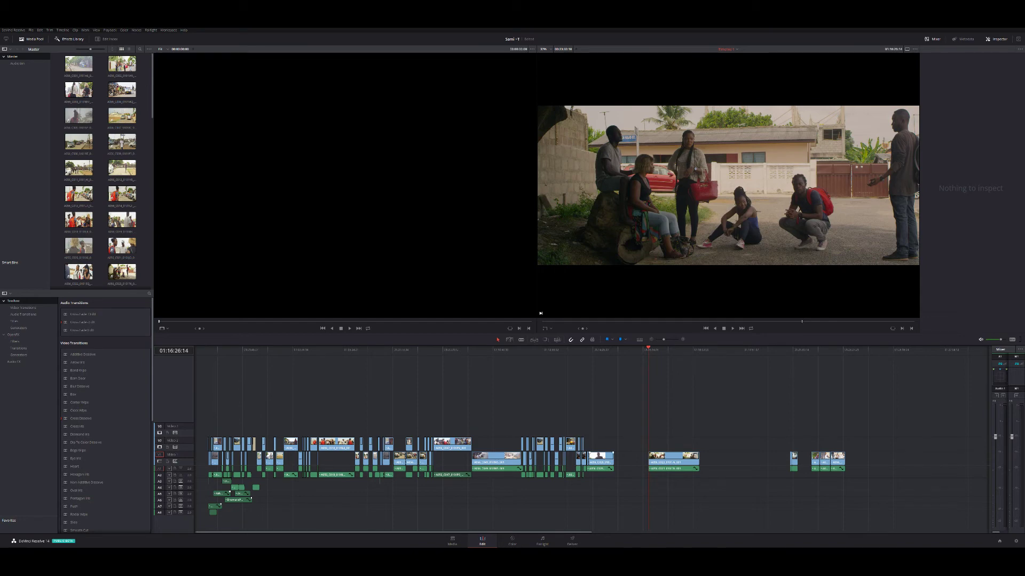
Delete the V1 street shot and move the later group shot left onto V2
click(612, 454)
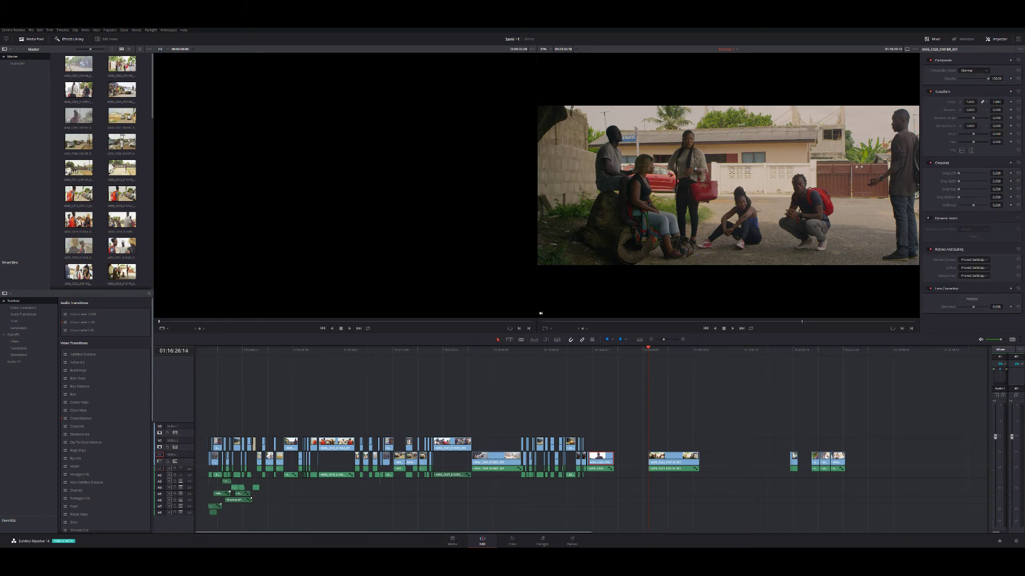
key(Delete)
drag(665, 462, 646, 462)
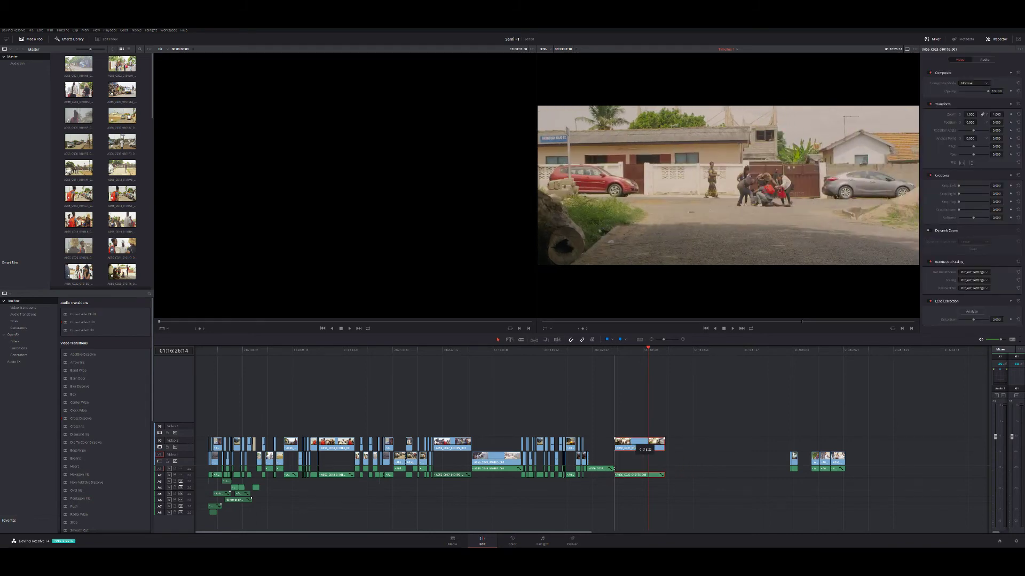
mouse_move(645, 462)
mouse_down()
mouse_move(612, 447)
mouse_move(585, 468)
mouse_move(588, 459)
mouse_up()
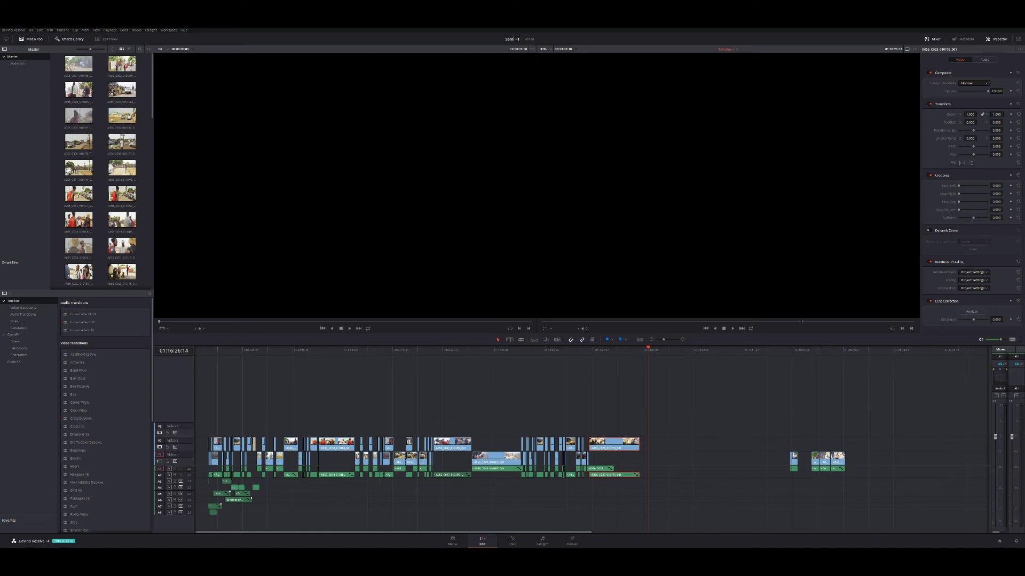
Play back the new arrangement and trim the A1 audio clip's edge to the playhead
click(583, 350)
key(space)
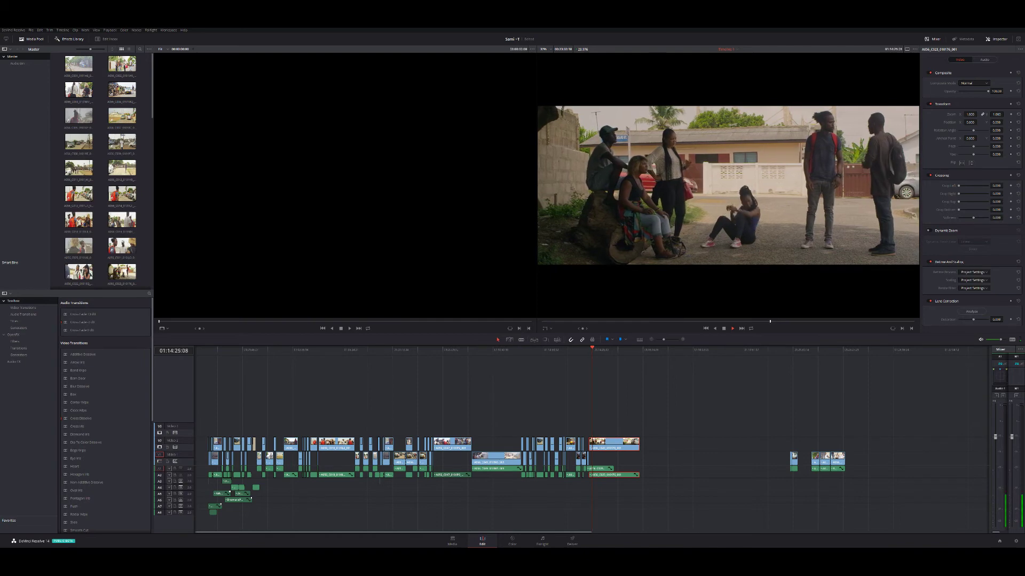
key(space)
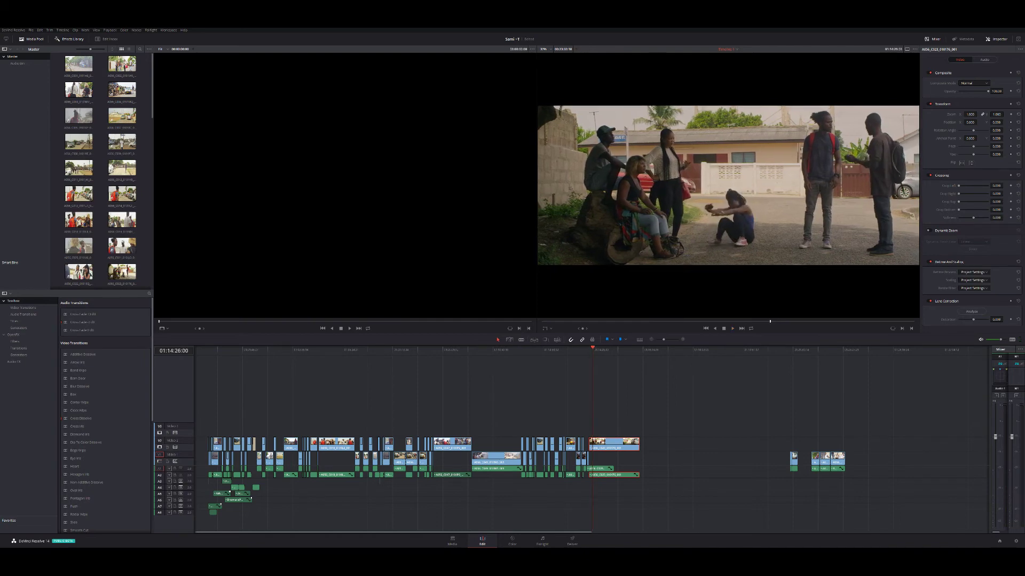
key(Up)
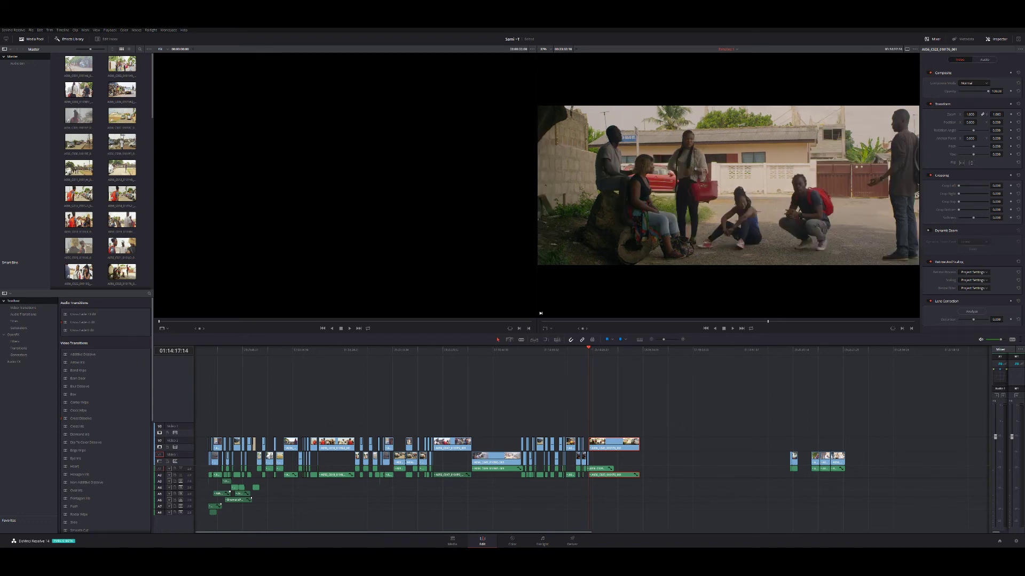
drag(589, 469, 604, 470)
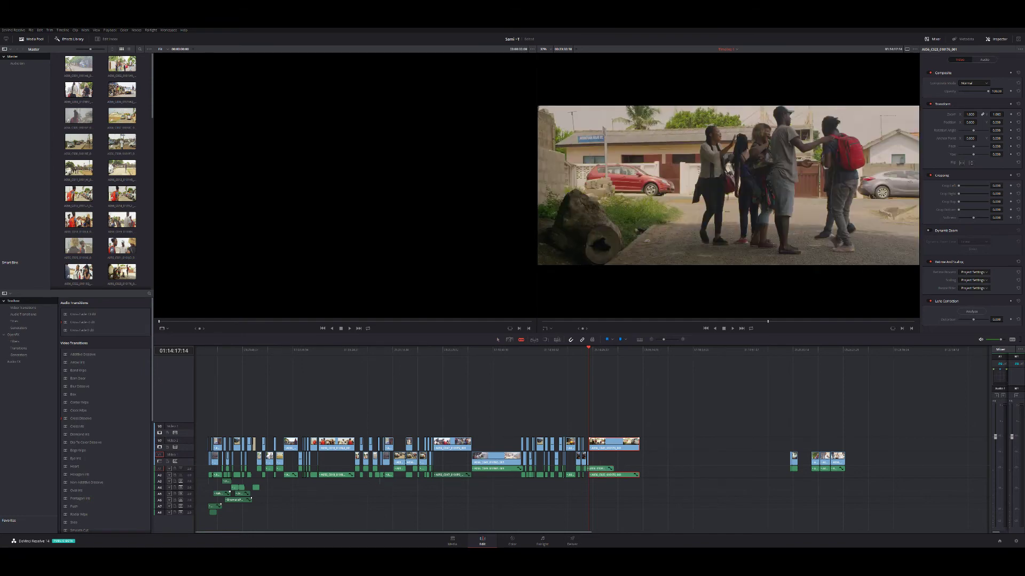
key(ctrl+equal)
key(ctrl+equal)
key(ctrl+equal)
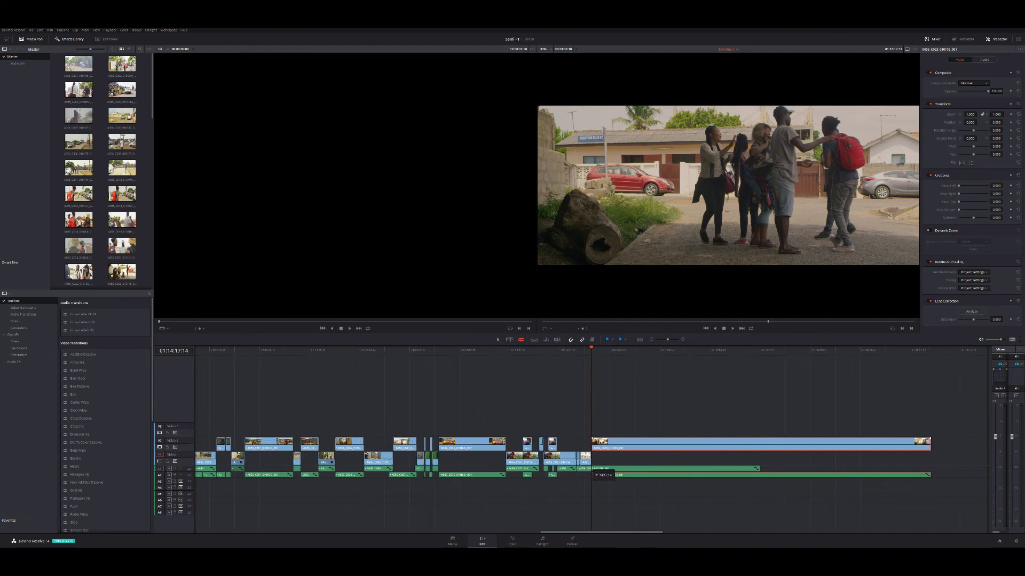
Finish the audio edge trim and shift the group scene's audio +00:05 later
drag(594, 472, 591, 472)
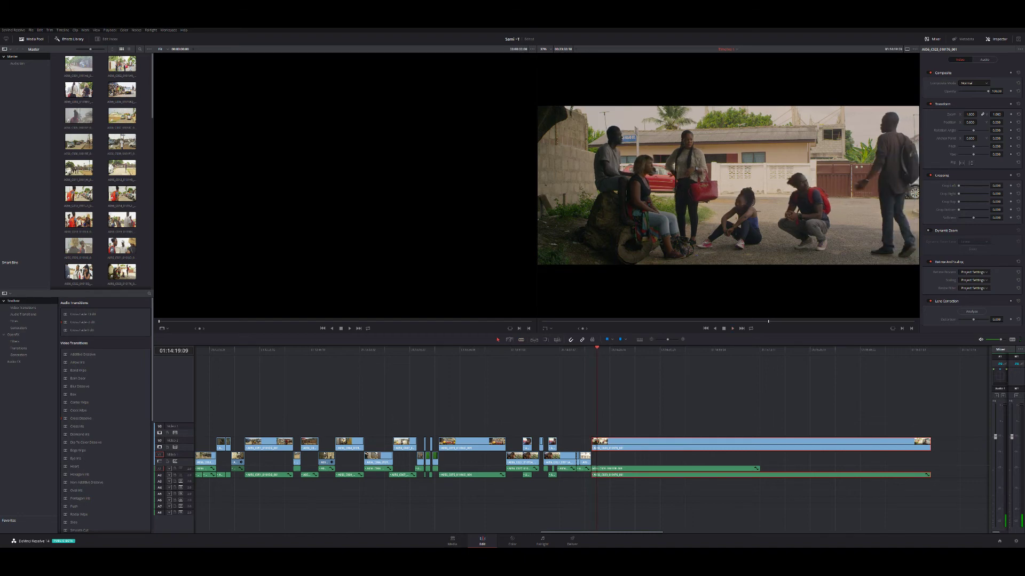
key(space)
click(592, 469)
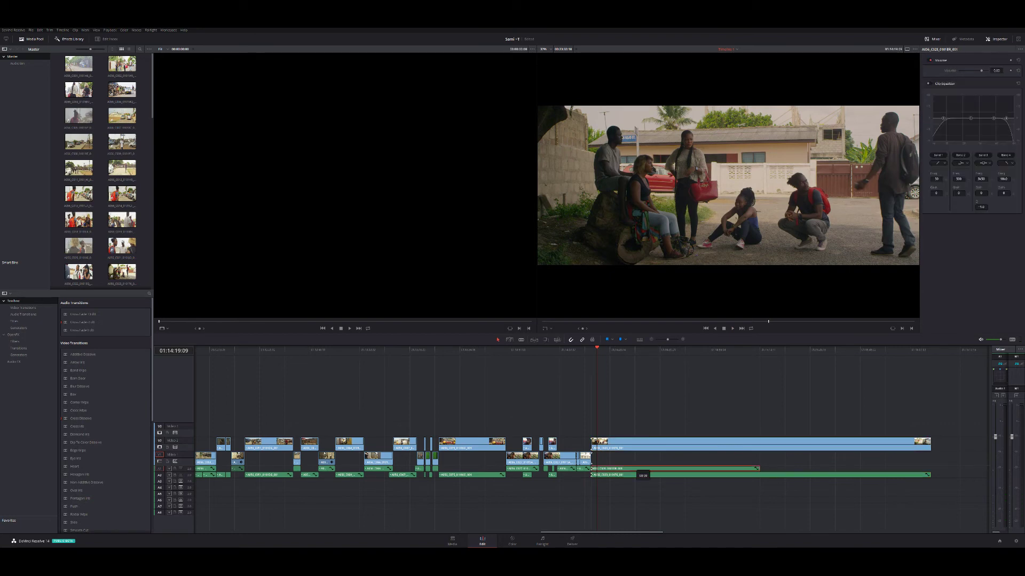
drag(639, 471, 645, 471)
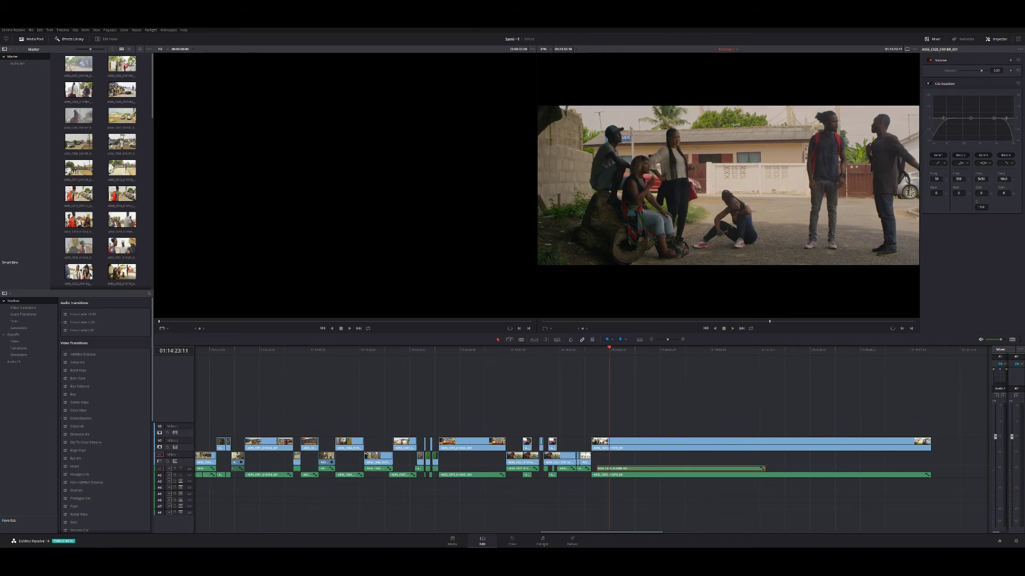
drag(616, 469, 620, 469)
Play back the resynced section to check sync, then switch to Blade Edit Mode
key(j)
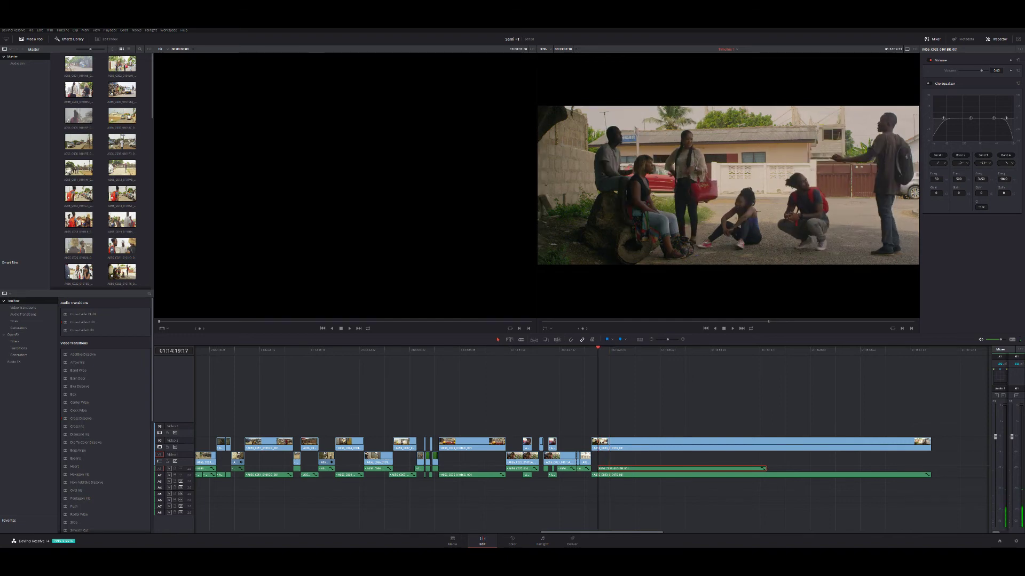
key(l)
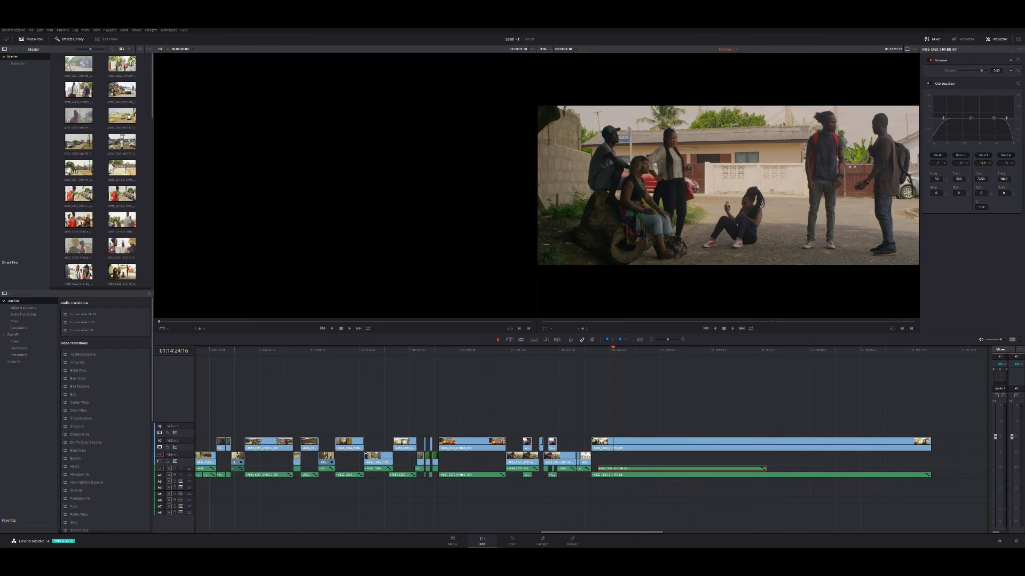
key(Left)
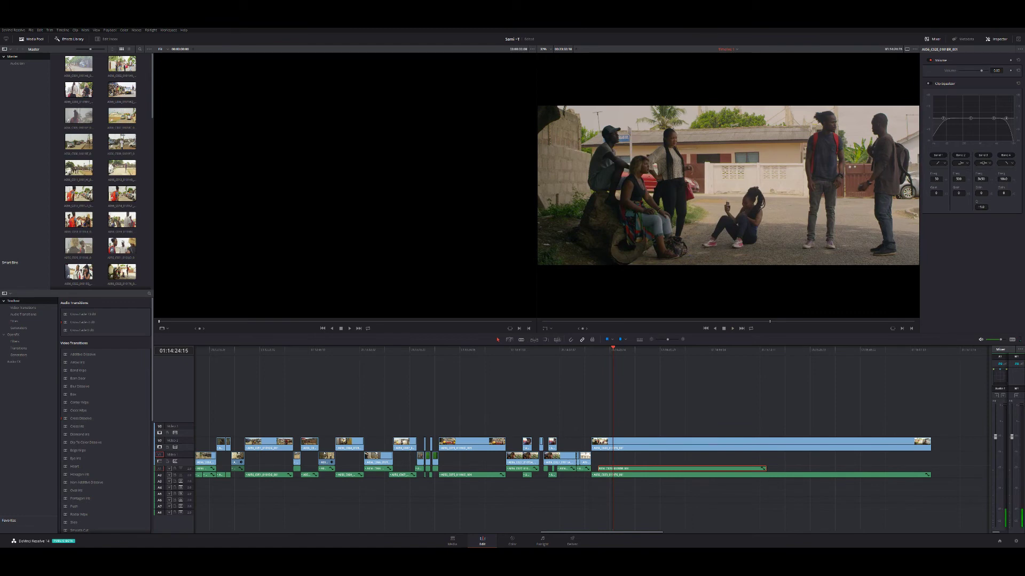
key(space)
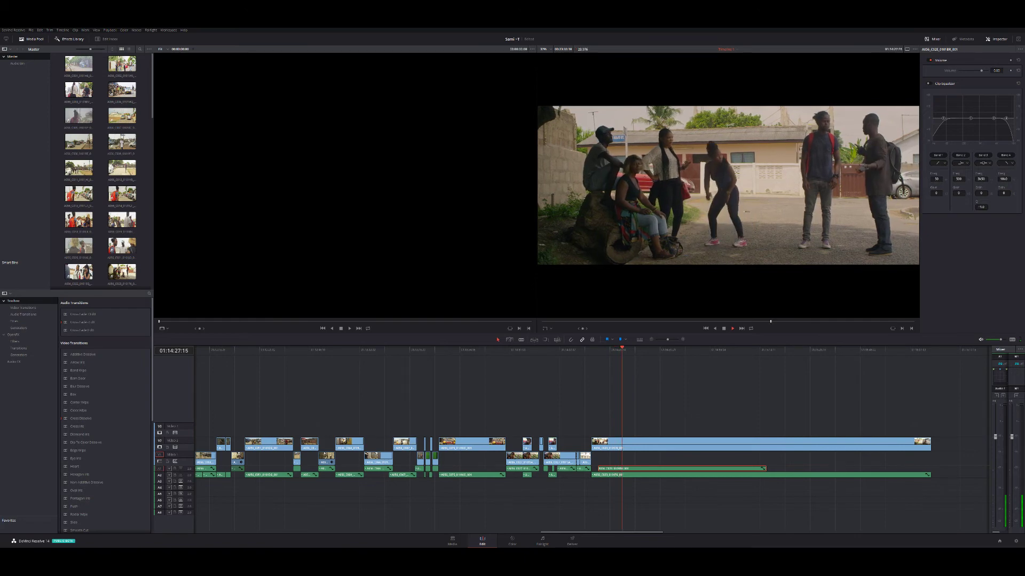
key(space)
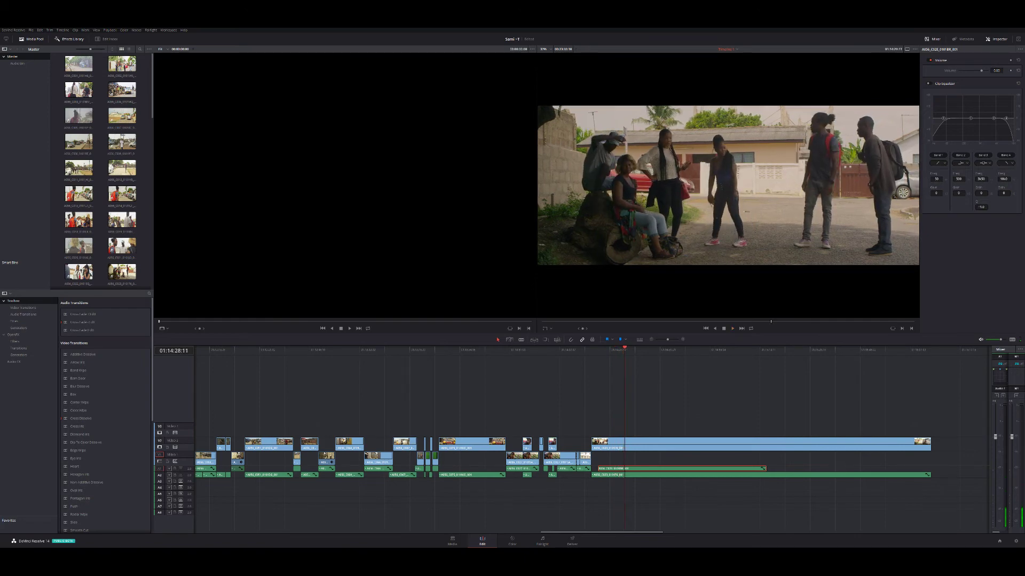
key(j)
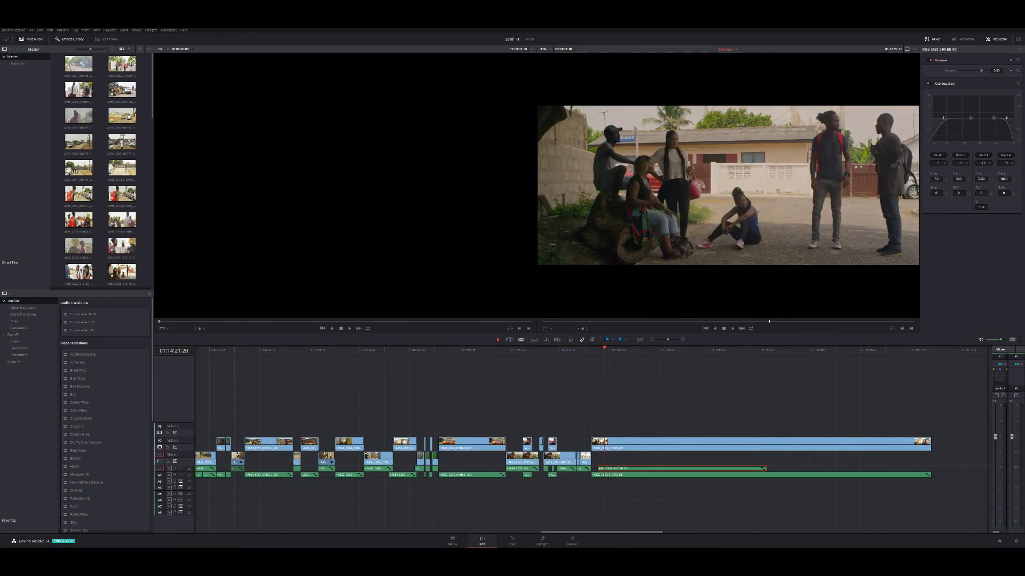
click(521, 340)
key(space)
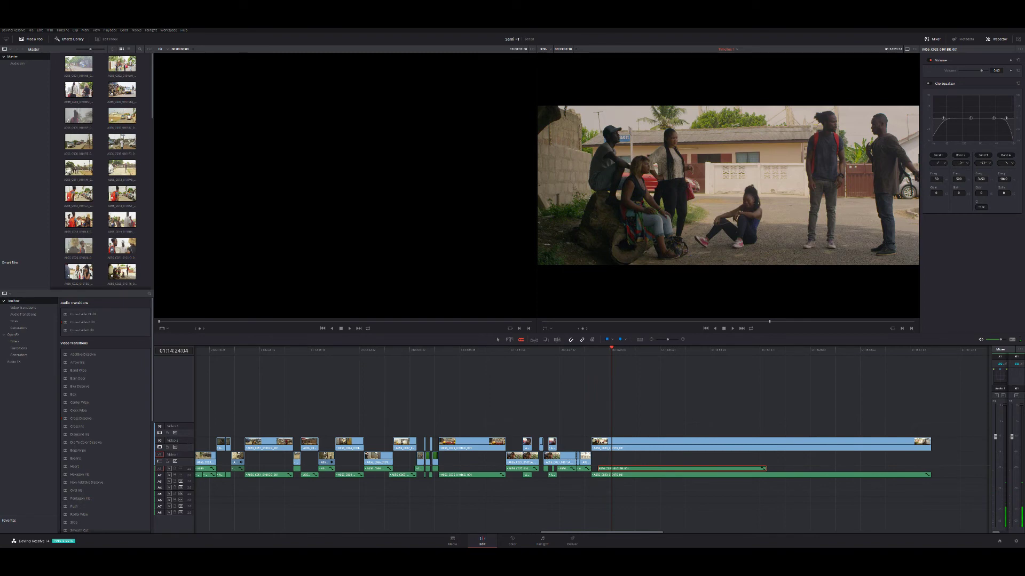
Blade the group scene's audio at 01:14:24:03, review the split, and deselect the clip
drag(612, 472, 611, 472)
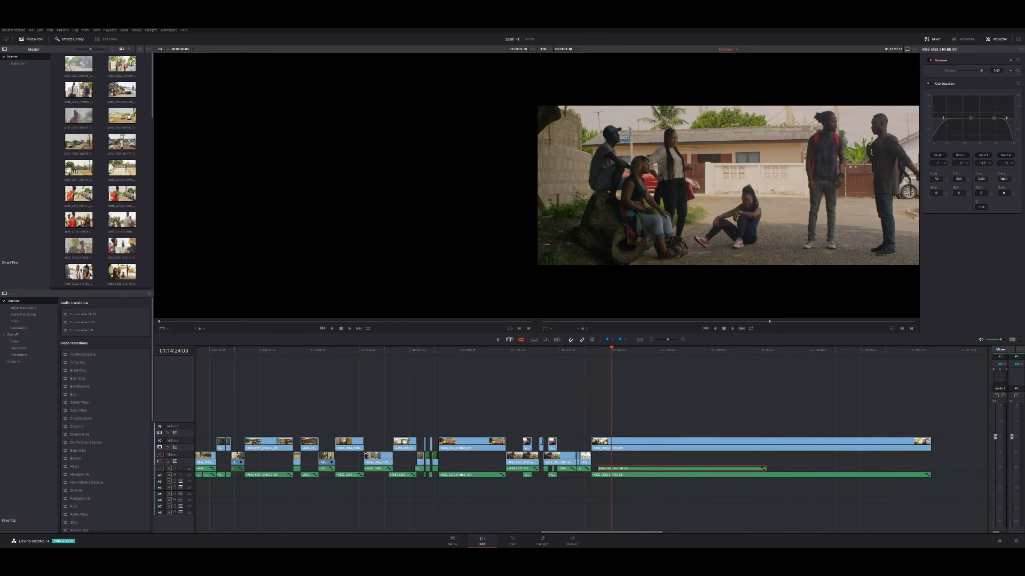
drag(612, 472, 612, 472)
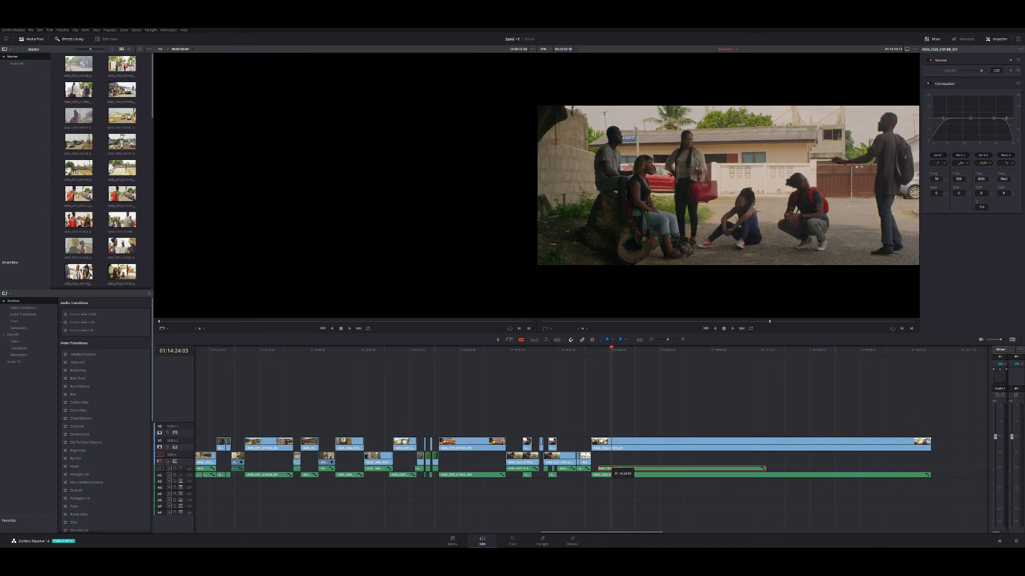
drag(612, 472, 612, 472)
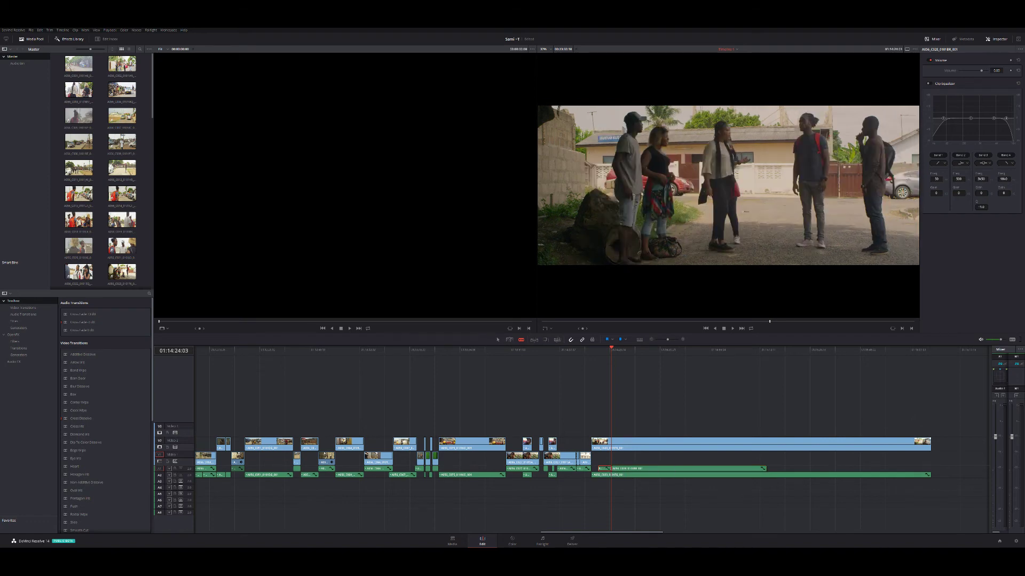
key(space)
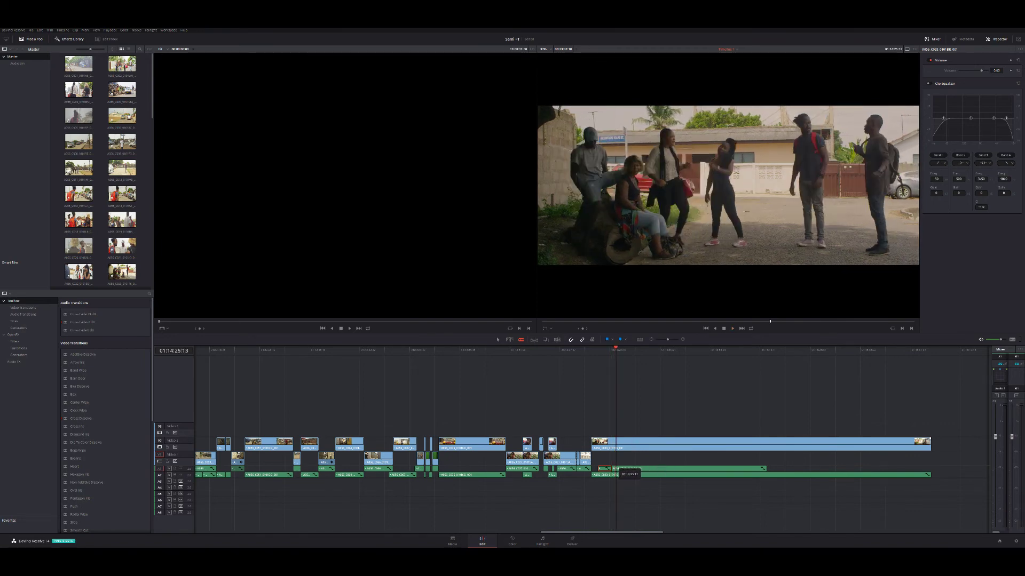
key(Left)
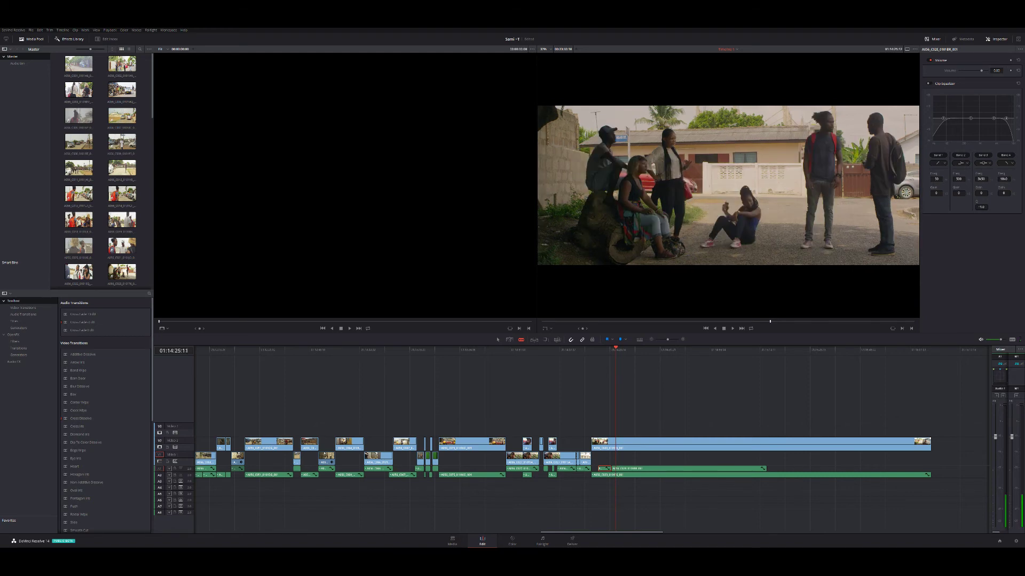
key(Left)
key(Left)
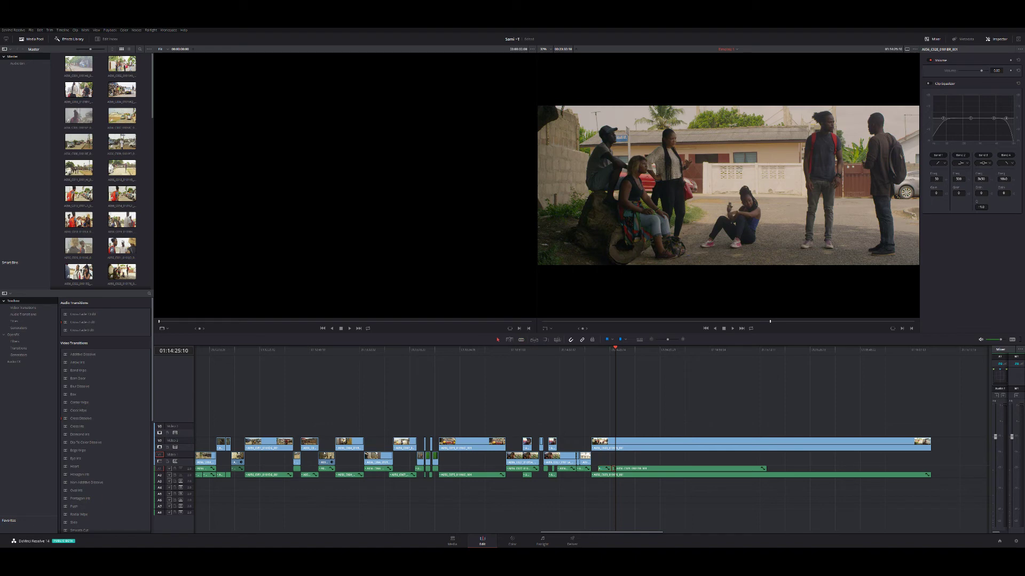
key(Escape)
key(space)
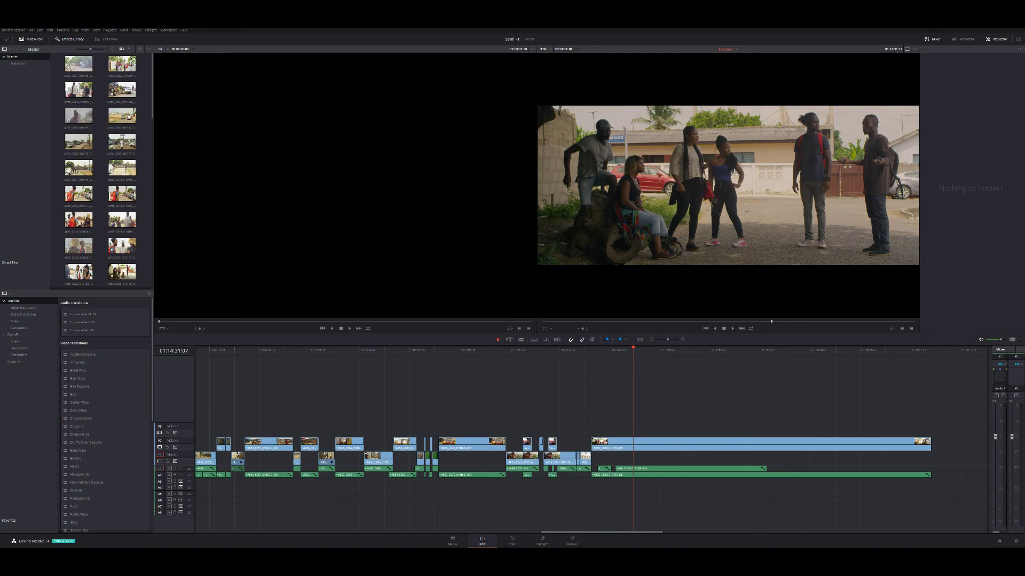
Extend the clip's out point about 21 frames into the empty V1 gap
key(Up)
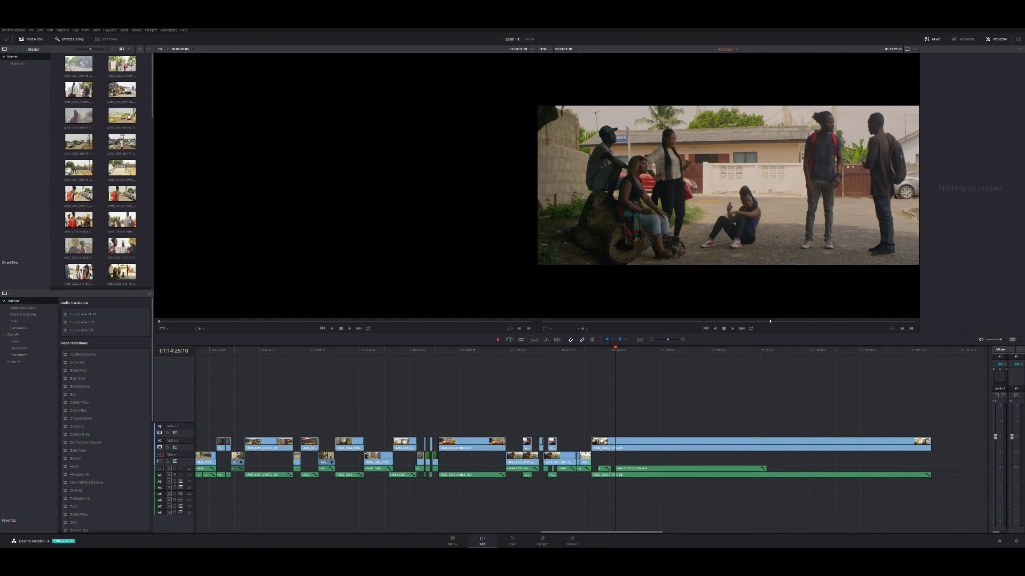
click(789, 459)
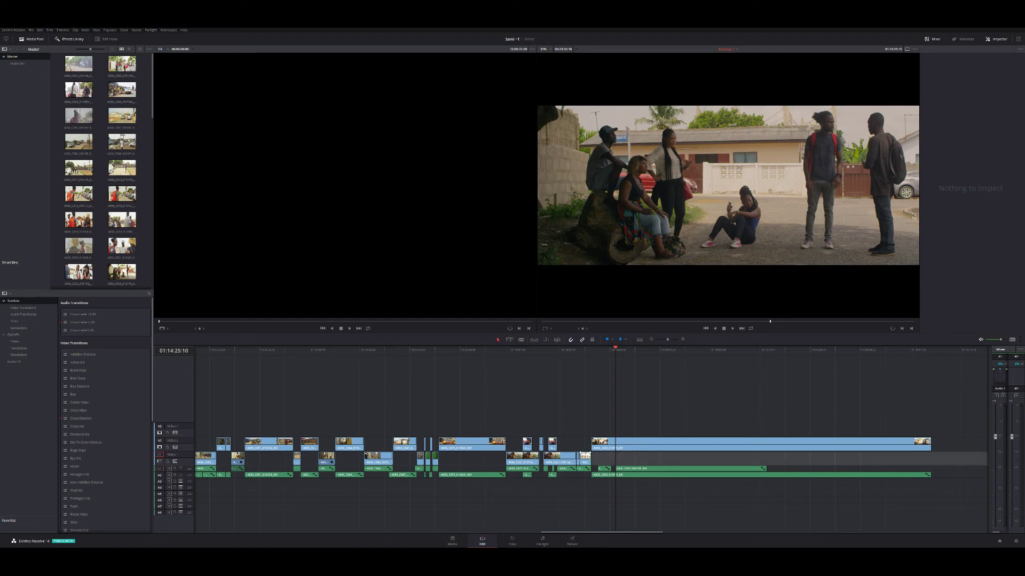
drag(590, 458, 760, 459)
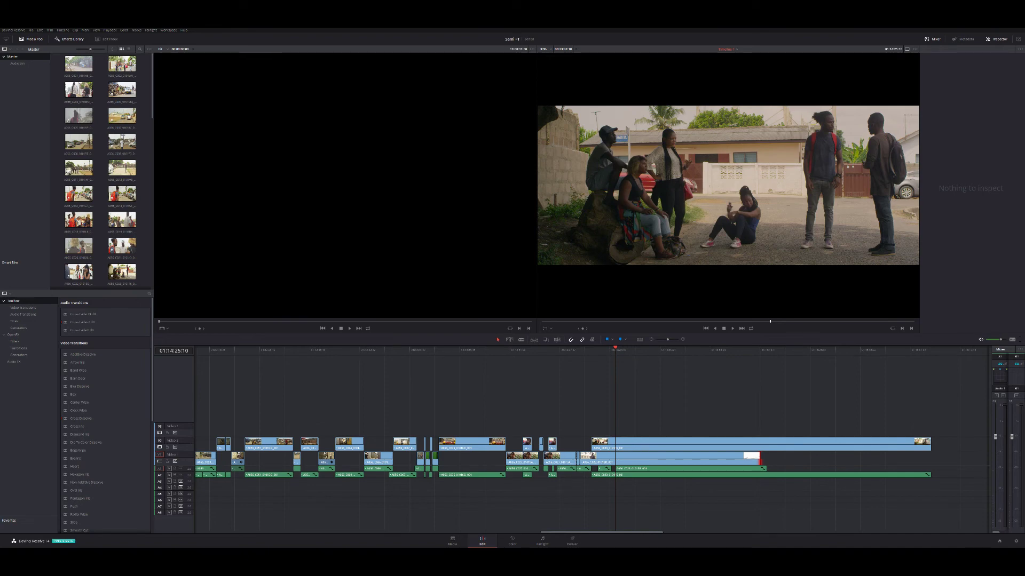
Review the extended cut, replaying from five seconds earlier
key(Up)
key(Up)
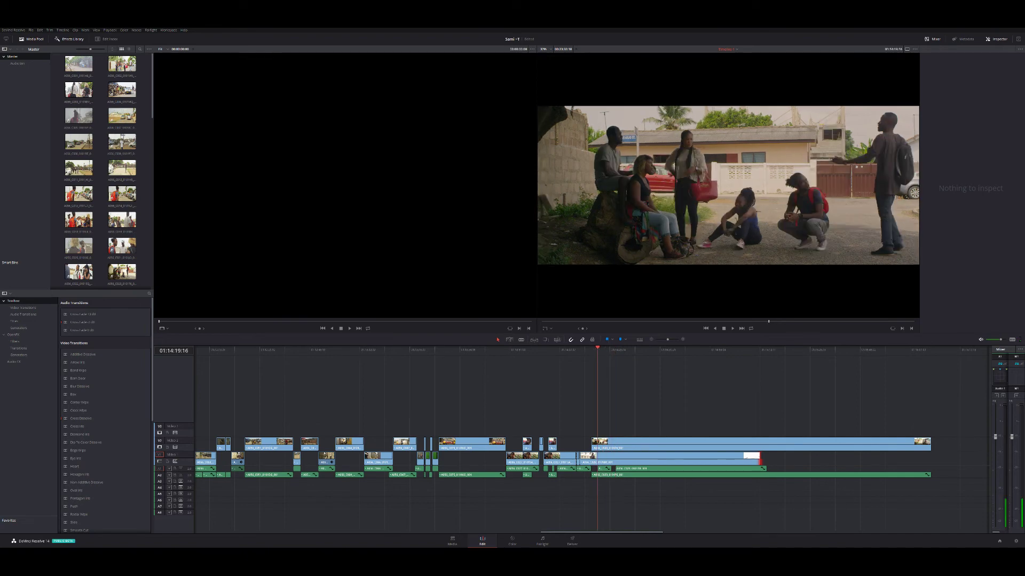
key(Up)
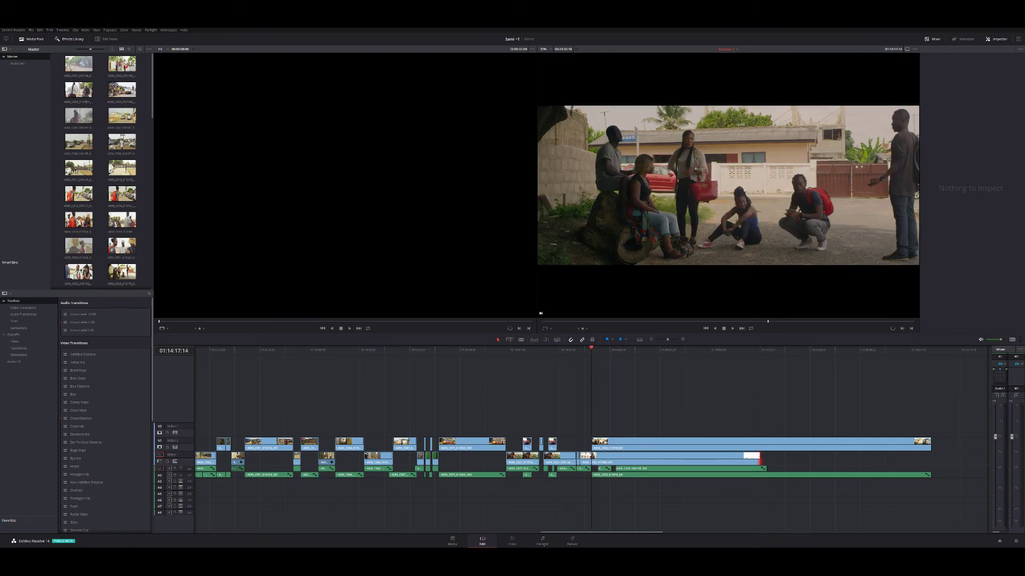
key(space)
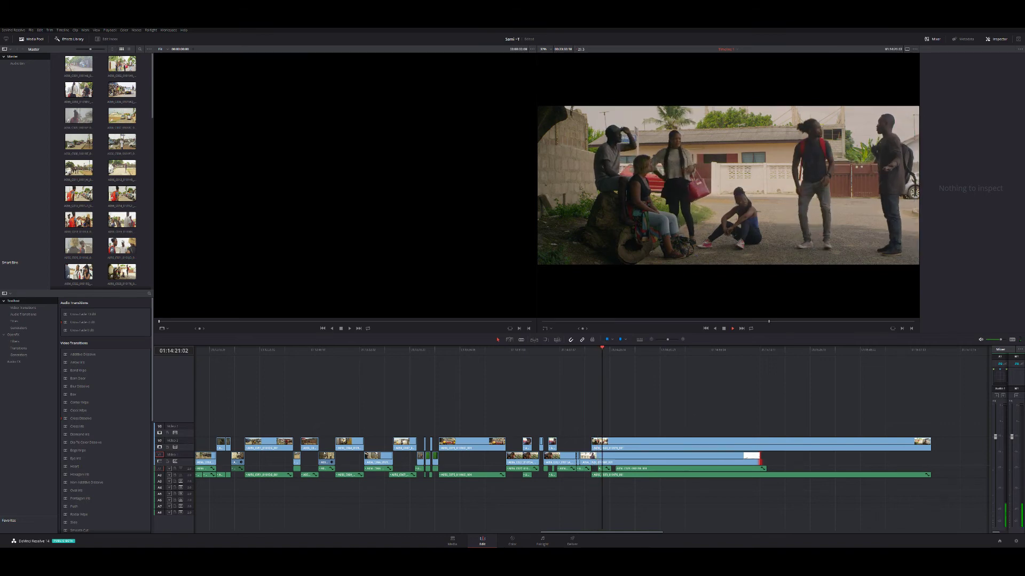
key(space)
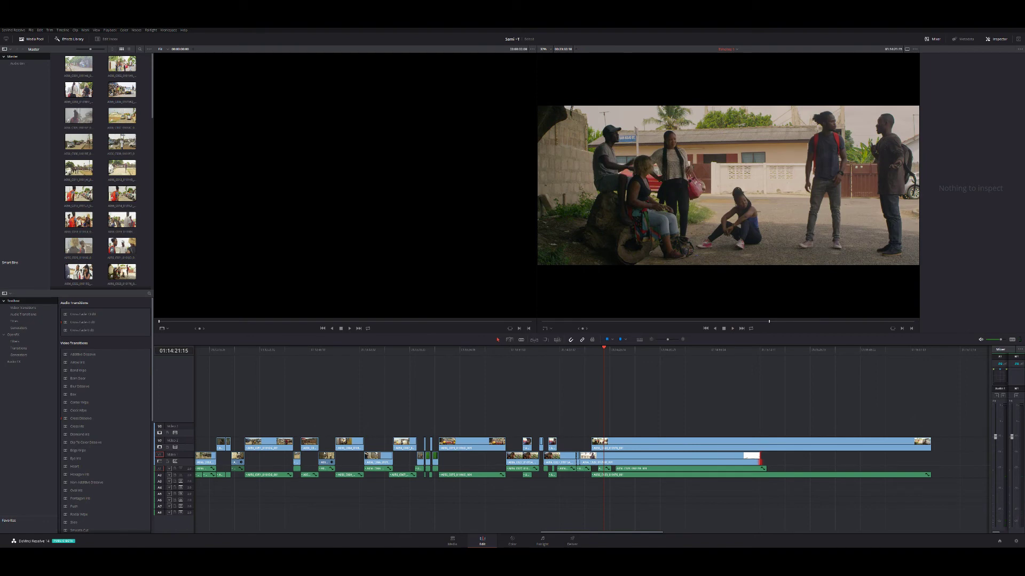
key(alt+k)
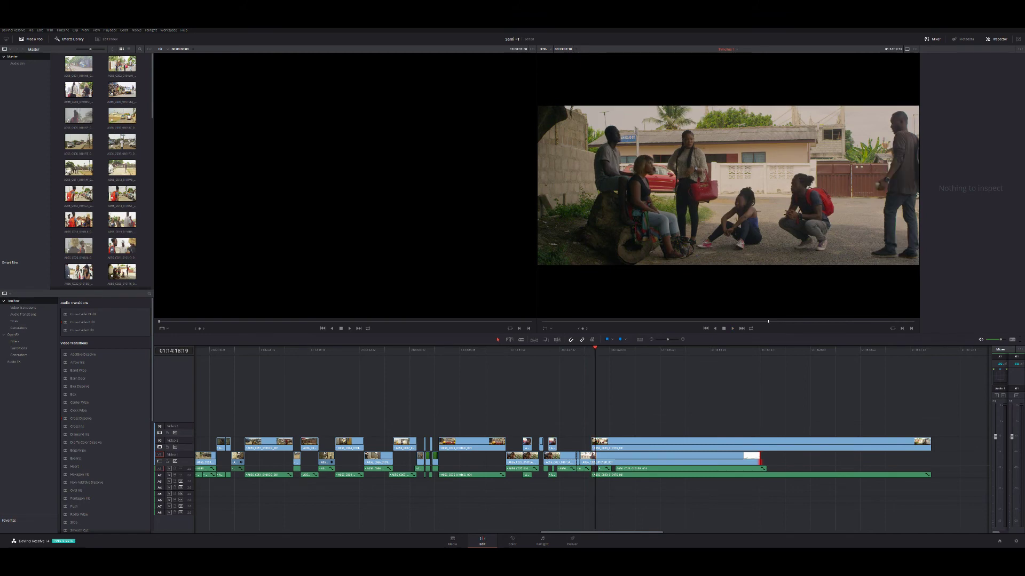
key(shift+Left)
key(shift+Left)
key(shift+Left)
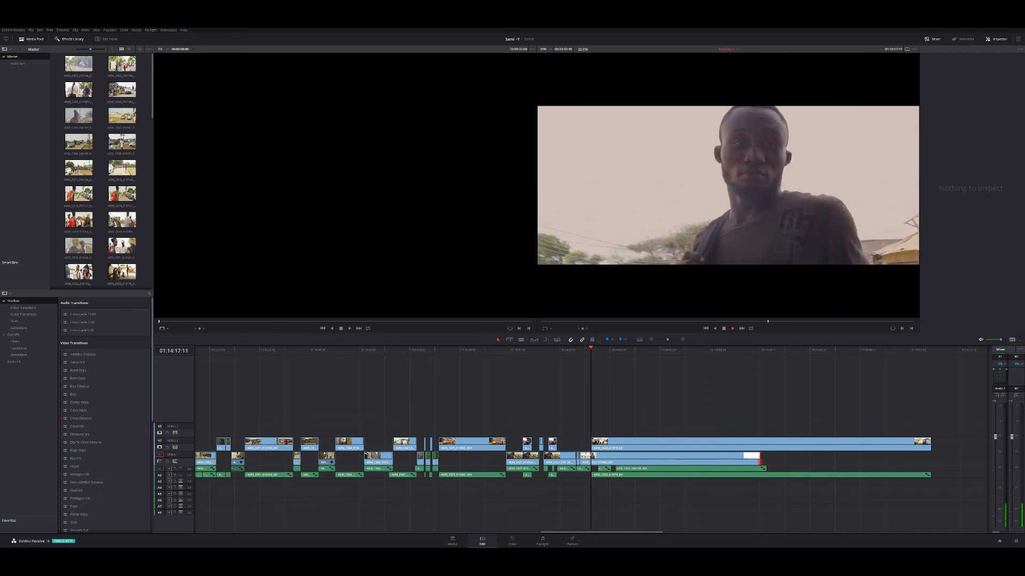
key(space)
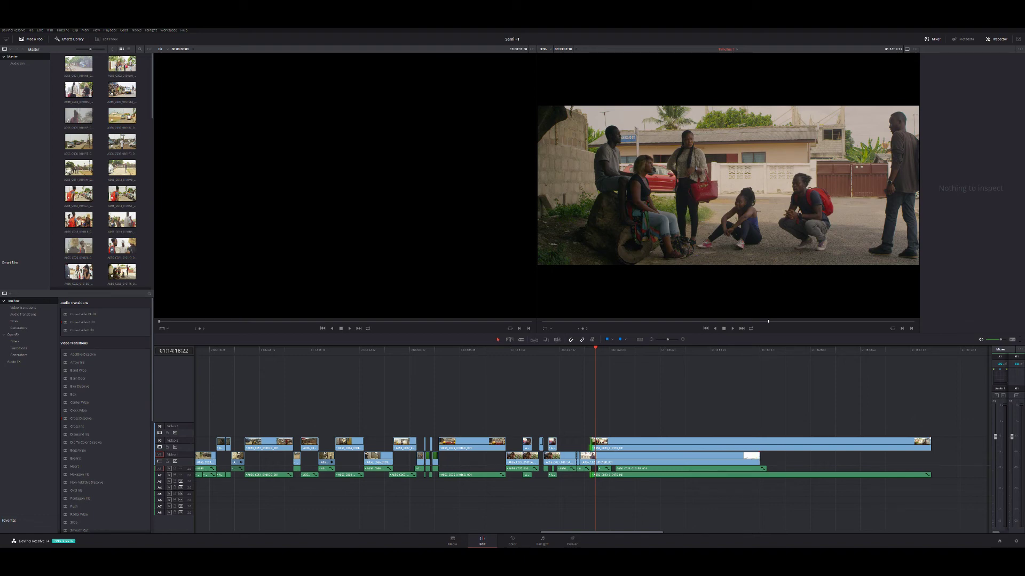
Trim the V3 clip's start slightly and slide the long V1 group clip -01:08 earlier
drag(592, 443, 595, 443)
click(608, 443)
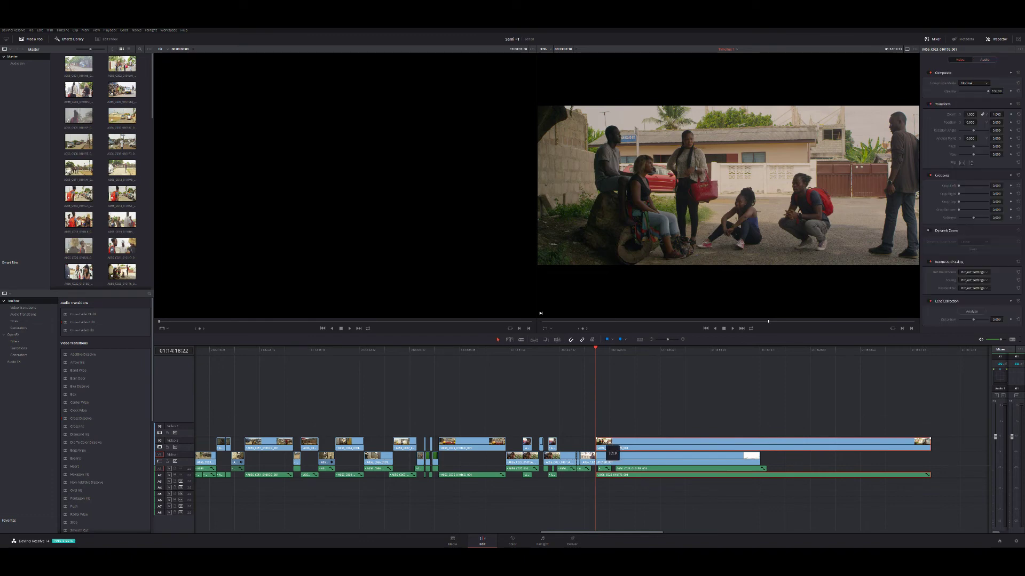
drag(610, 450, 606, 450)
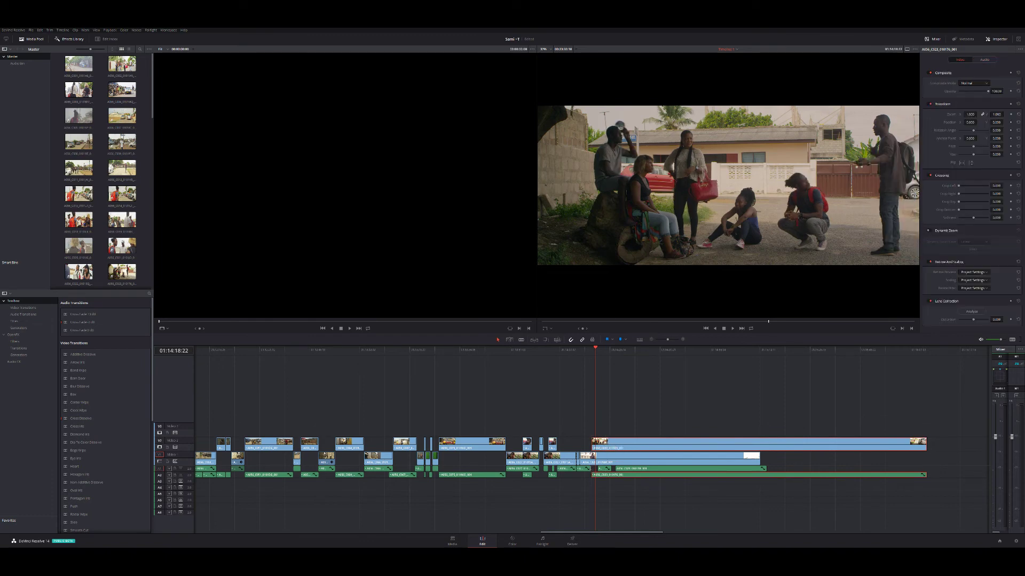
Replay the cut around the moved group clip, then deselect all clips
key(slash)
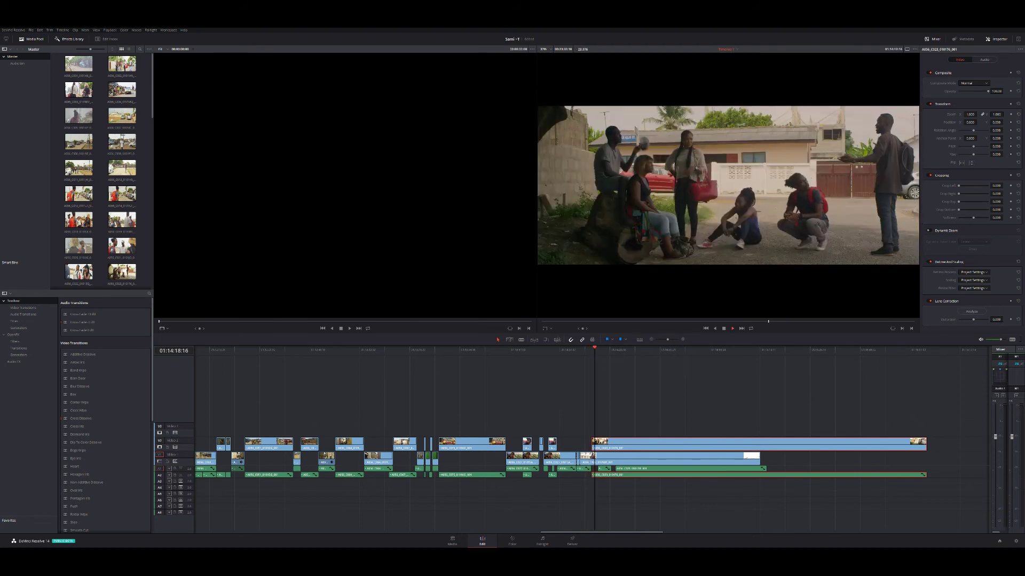
key(space)
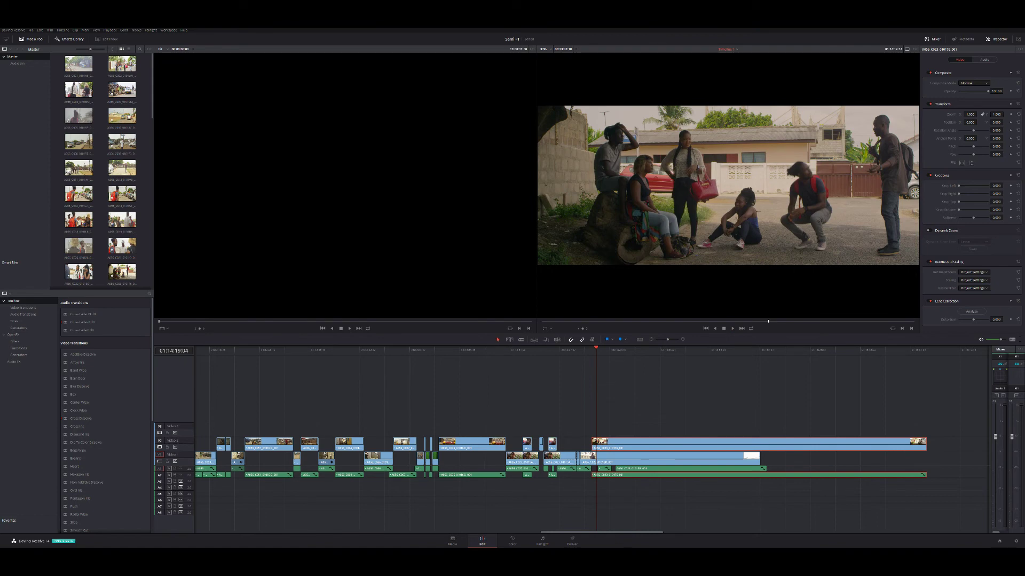
key(space)
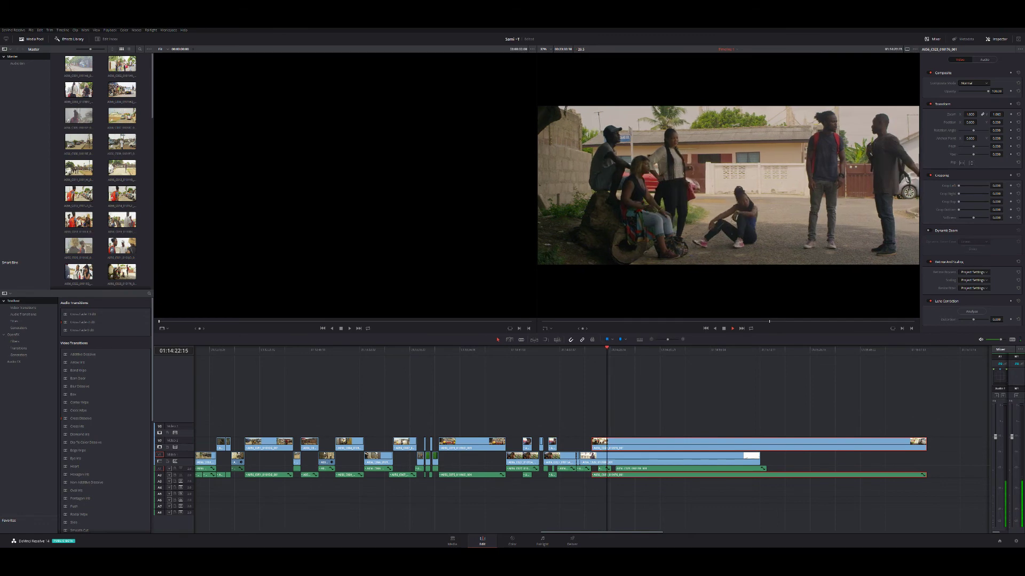
key(space)
key(space)
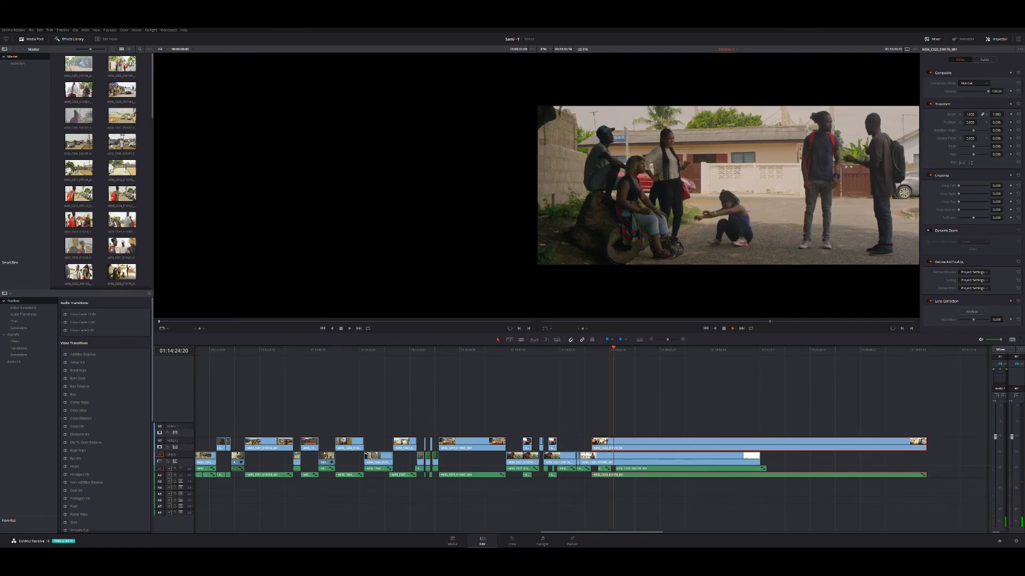
key(space)
key(ctrl+shift+a)
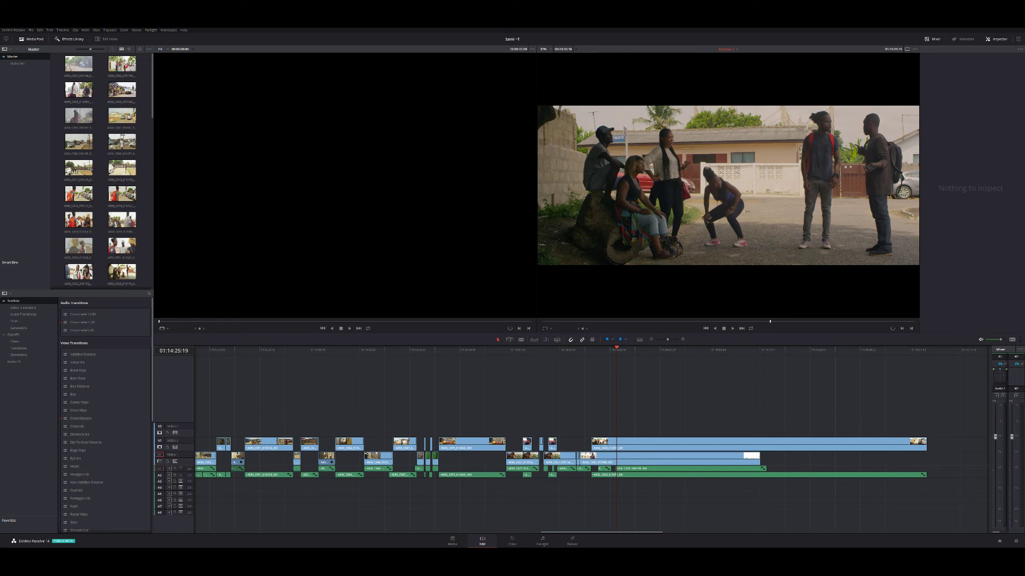
Zoom the timeline out and fast-forward through the group street scene to about 01:14:34
key(ctrl+minus)
key(ctrl+minus)
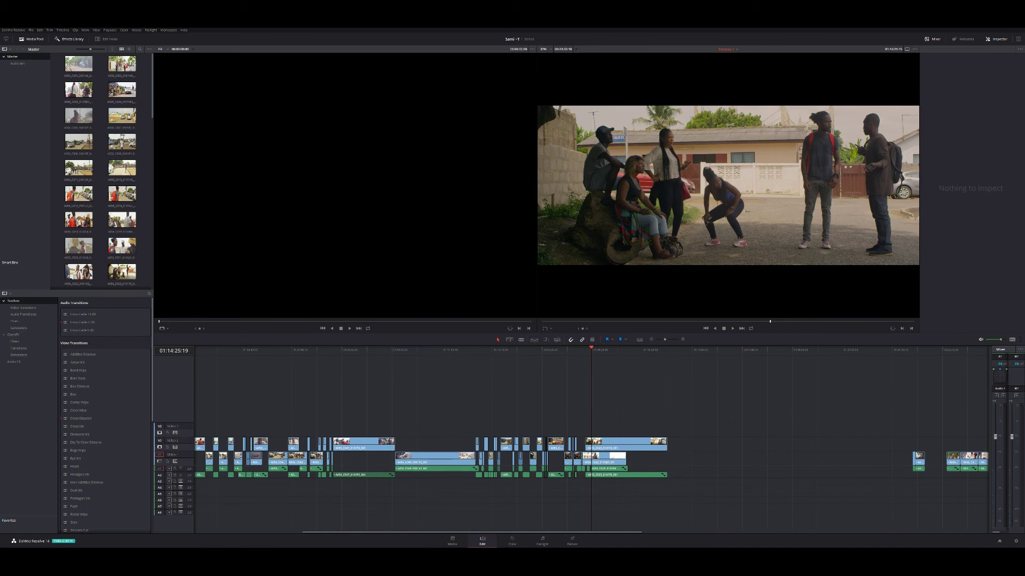
key(j)
key(j)
key(j)
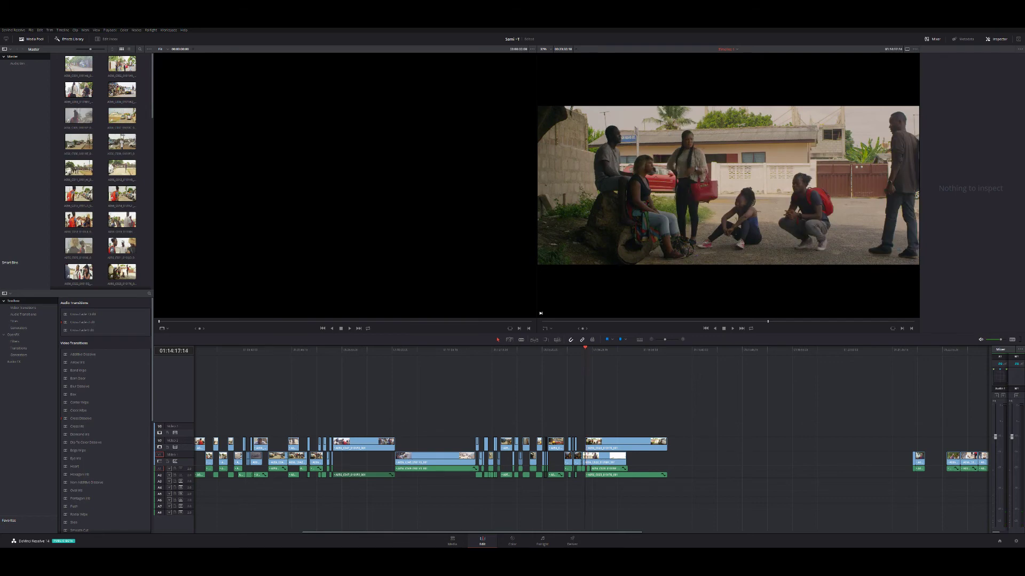
key(l)
key(l)
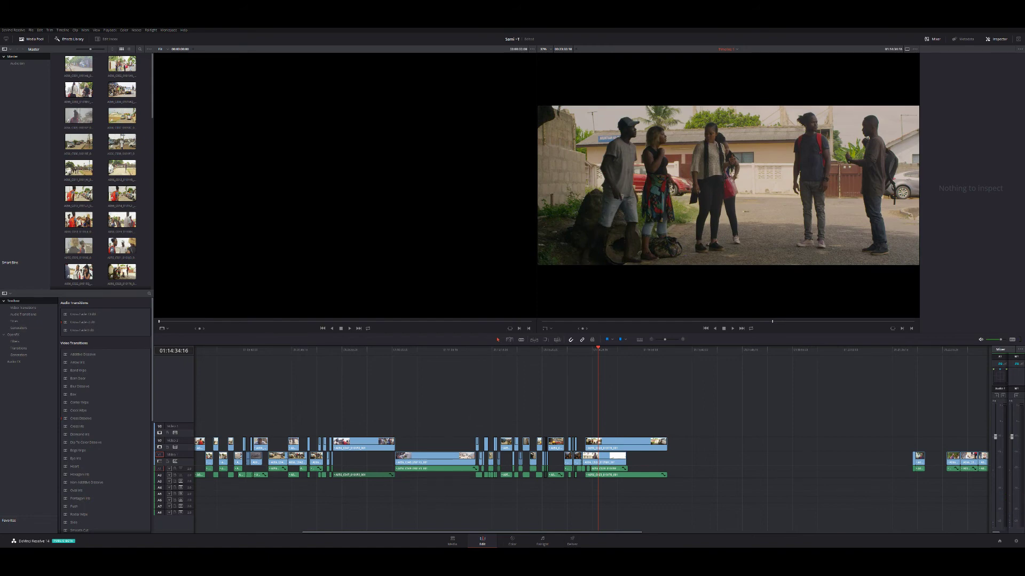
scroll(592, 454, right, 2)
scroll(591, 453, right, 2)
scroll(591, 454, right, 2)
scroll(591, 453, right, 2)
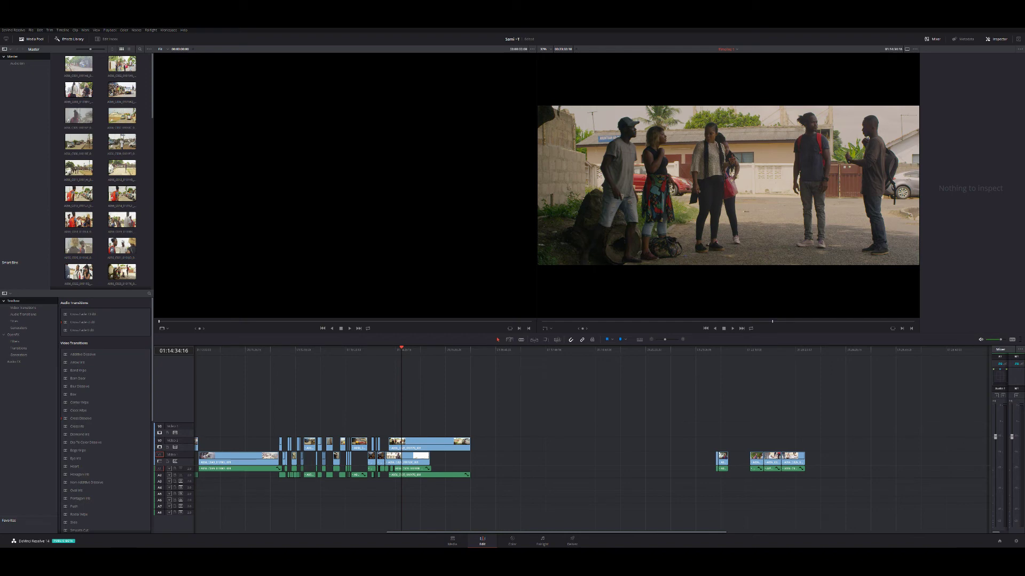
Delete the leftover clip after the cutaways and play back the cutaway section
drag(438, 418, 457, 441)
key(BackSpace)
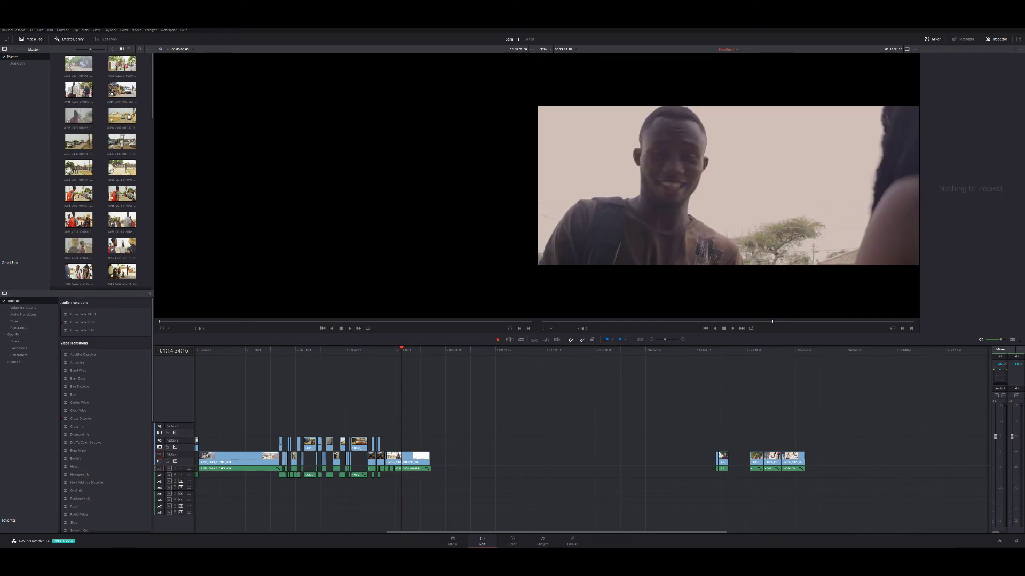
key(Up)
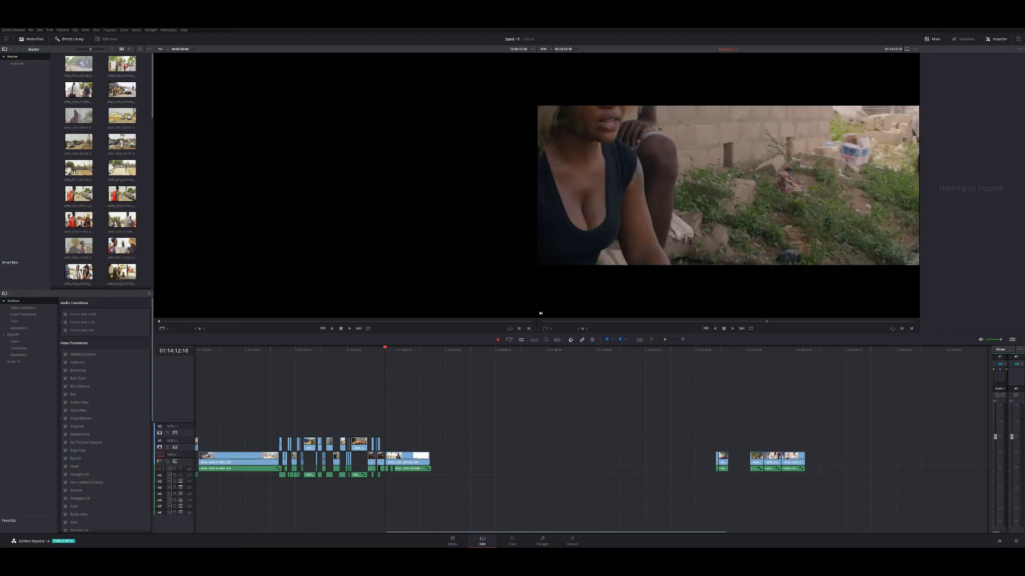
key(space)
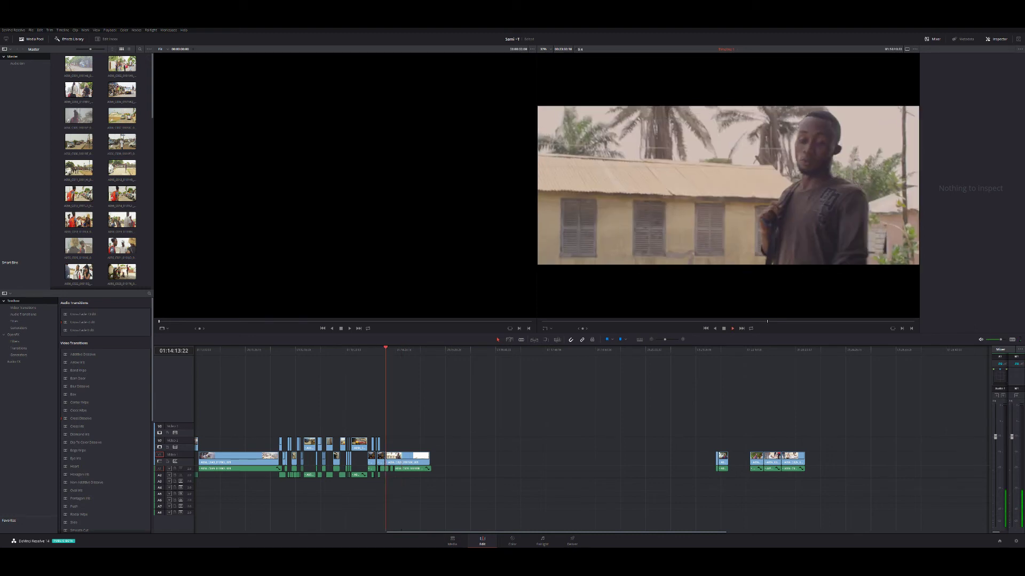
key(space)
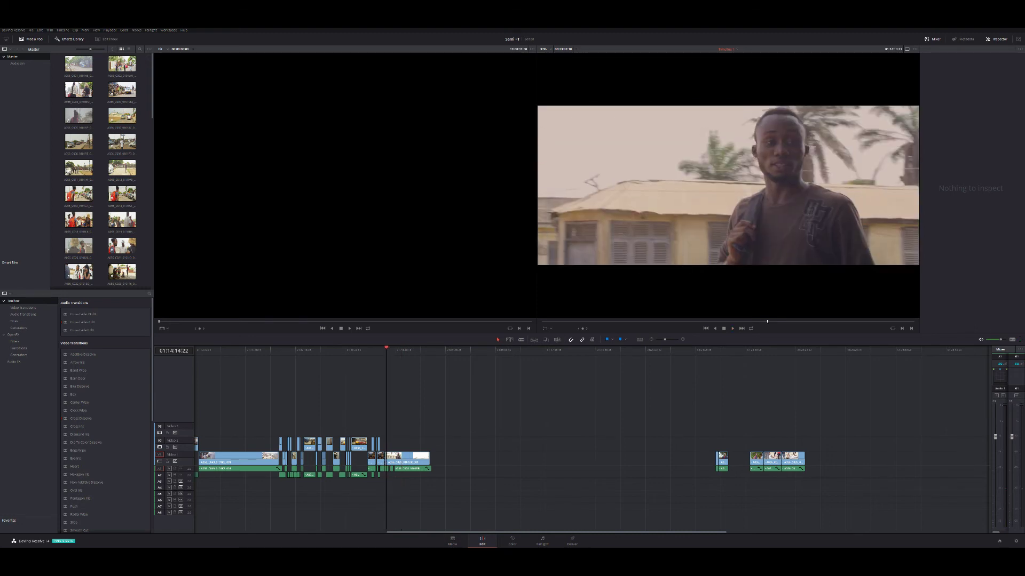
Delete and then restore the A036_C028 audio, select the A1 gap, and zoom in
click(411, 469)
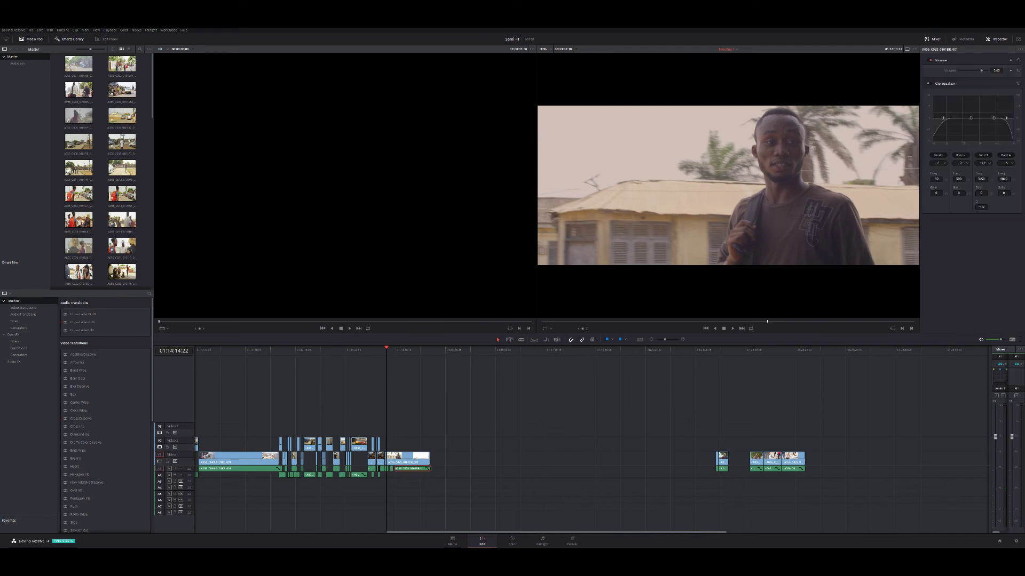
key(Delete)
key(ctrl+z)
key(ctrl+z)
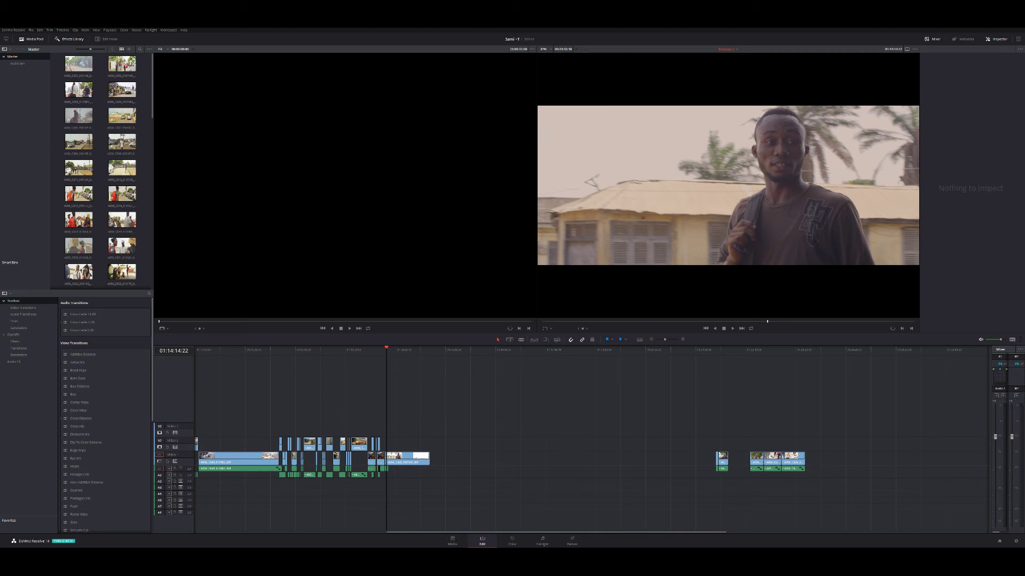
click(408, 458)
click(550, 469)
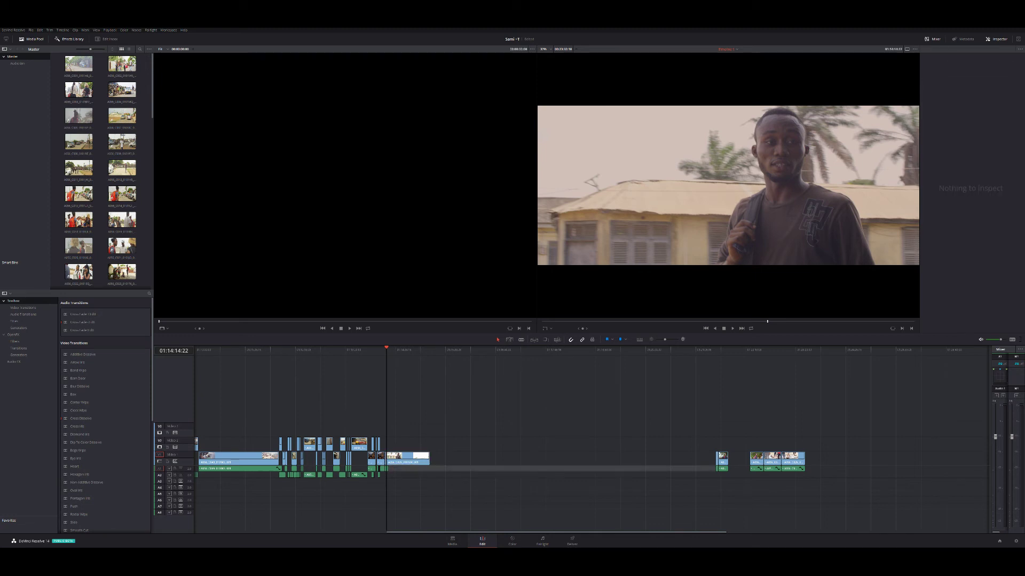
key(ctrl+equal)
key(ctrl+equal)
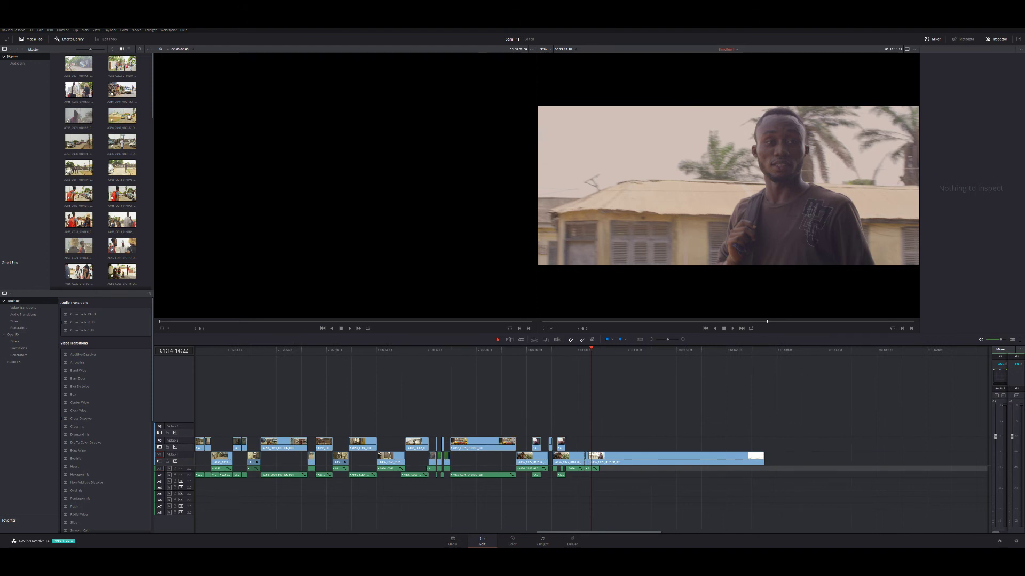
Extend the audio clip's end across the gap and play through the closing scene
drag(597, 468, 763, 469)
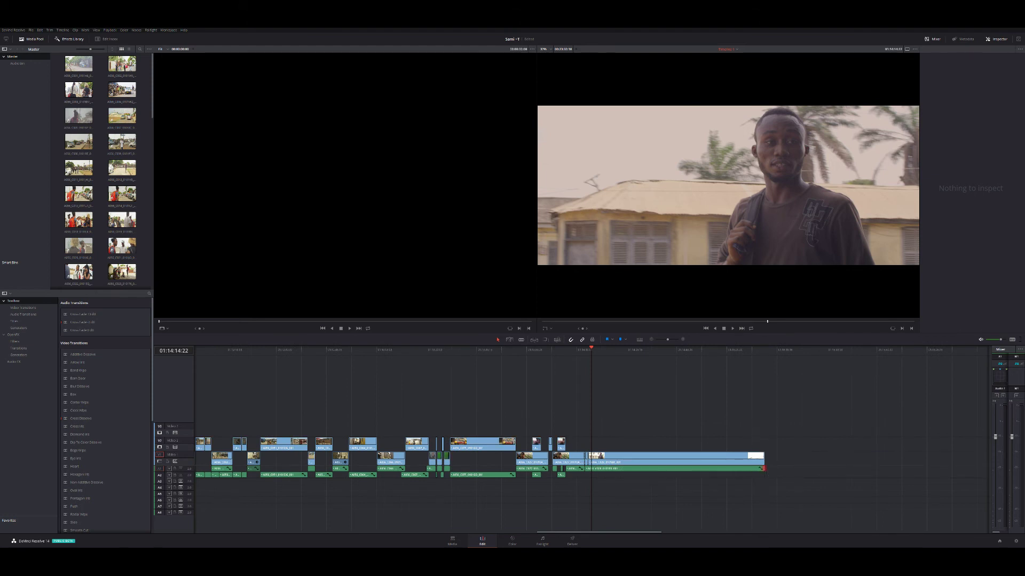
key(slash)
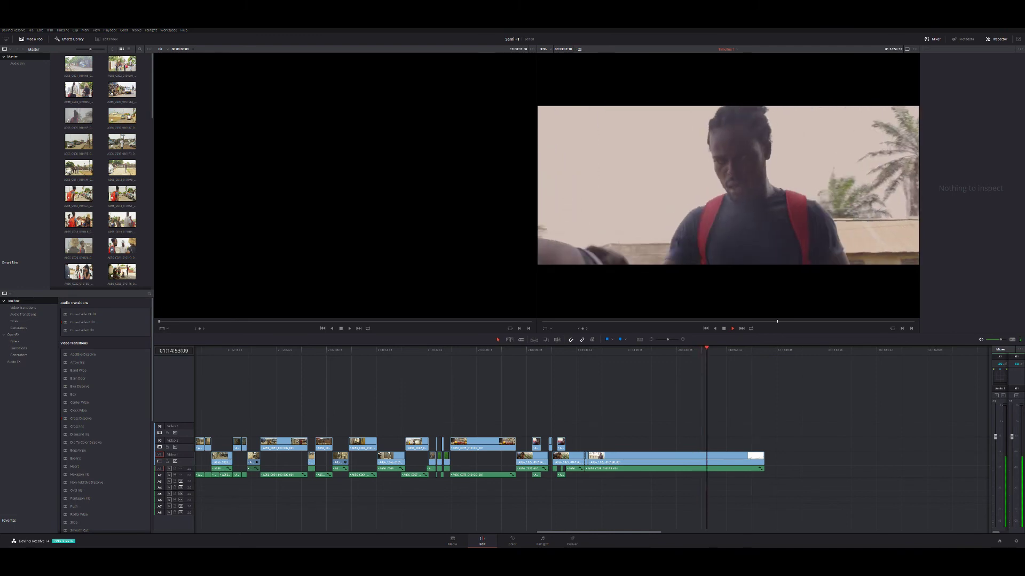
key(ctrl+minus)
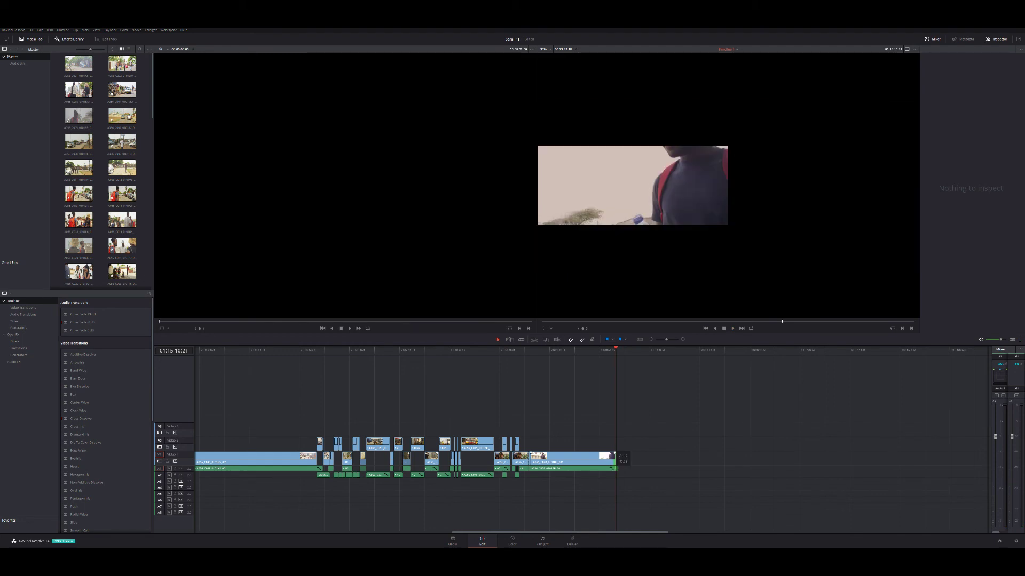
End the last clip at the playhead and zoom out to the whole timeline
key(shift+])
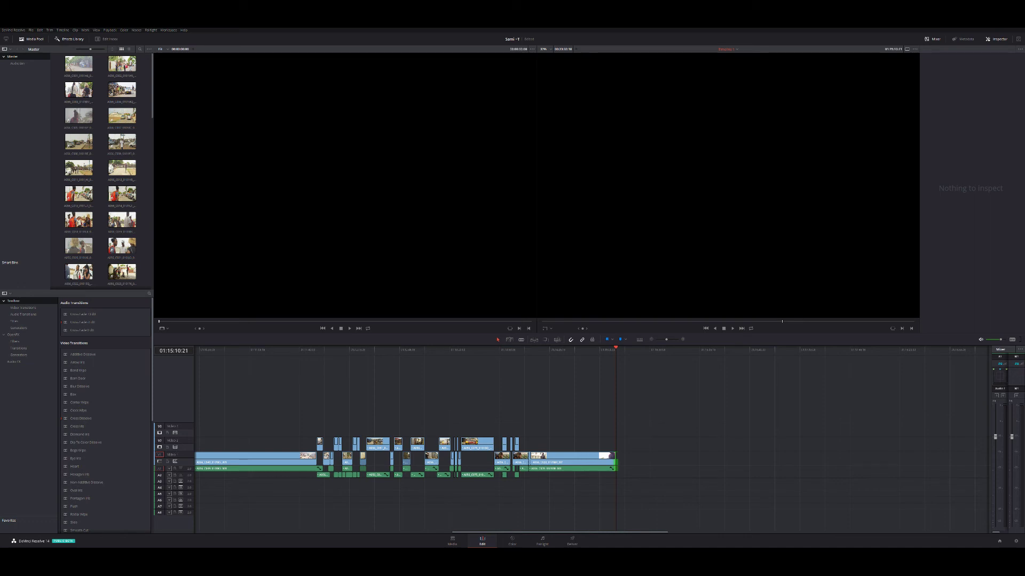
key(ctrl+minus)
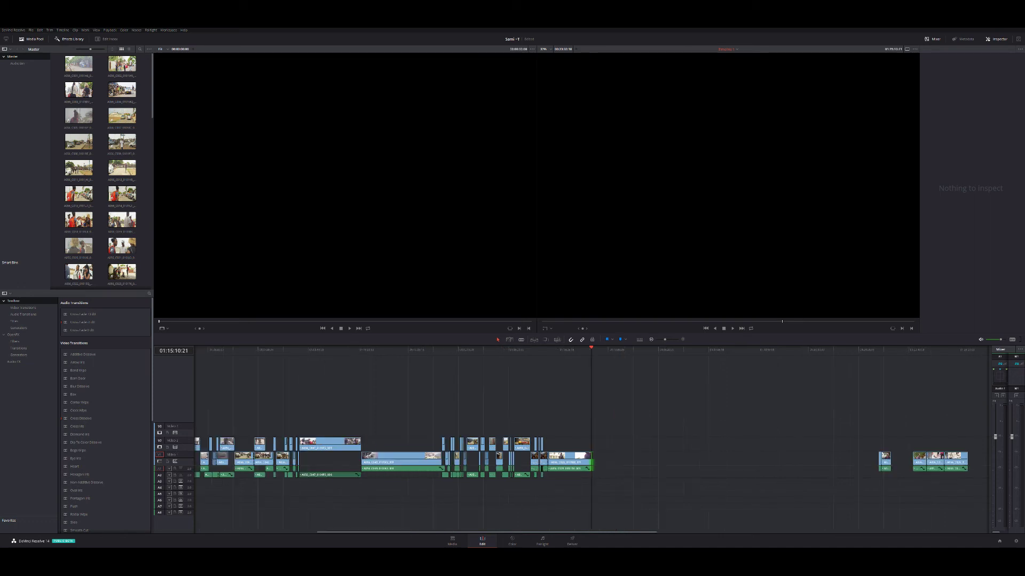
key(ctrl+minus)
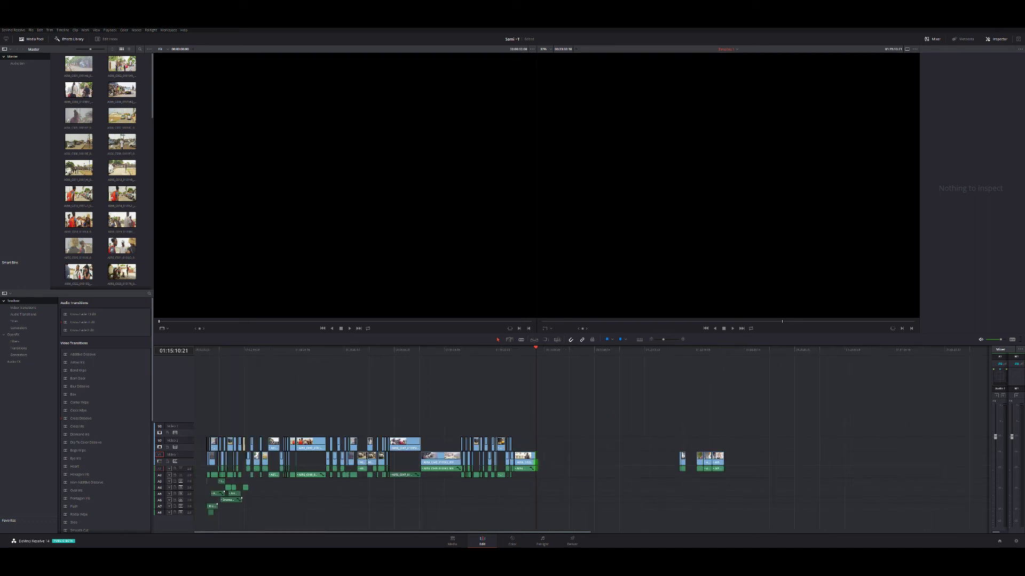
Jump to the spare clips at the far right and shuttle forward and back through them
key(Down)
key(Down)
key(Down)
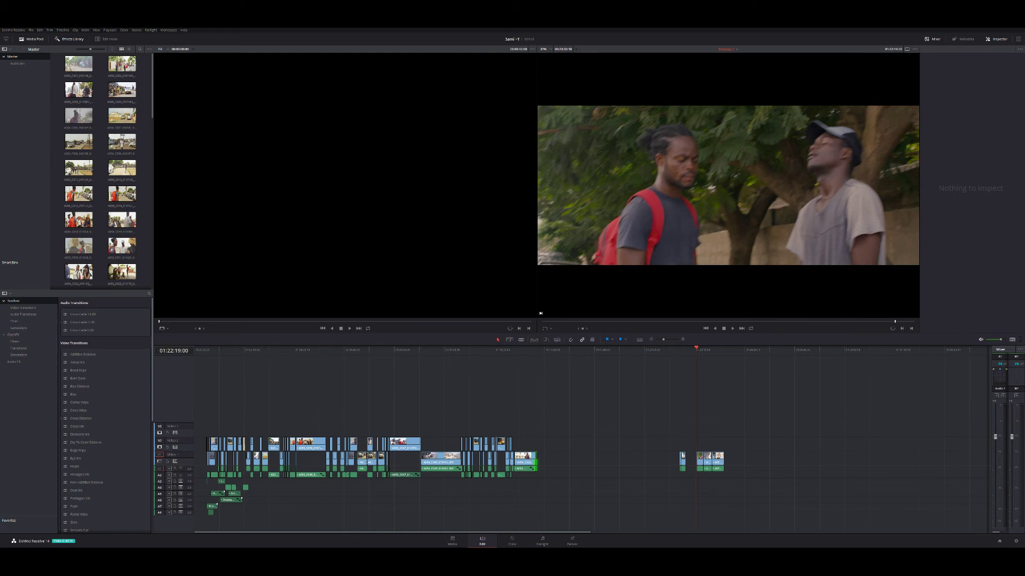
key(l)
key(l)
key(l)
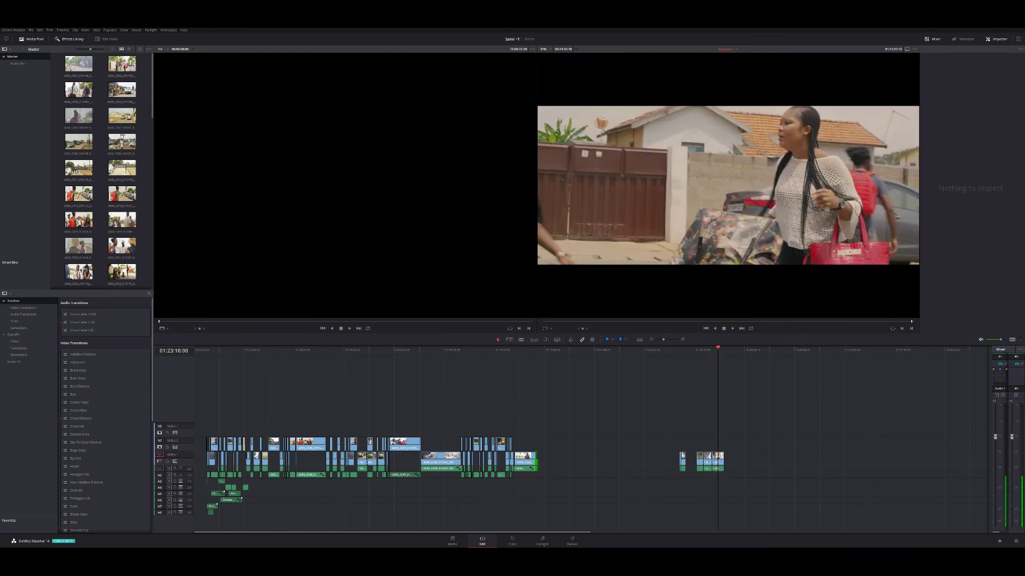
key(j)
key(j)
key(j)
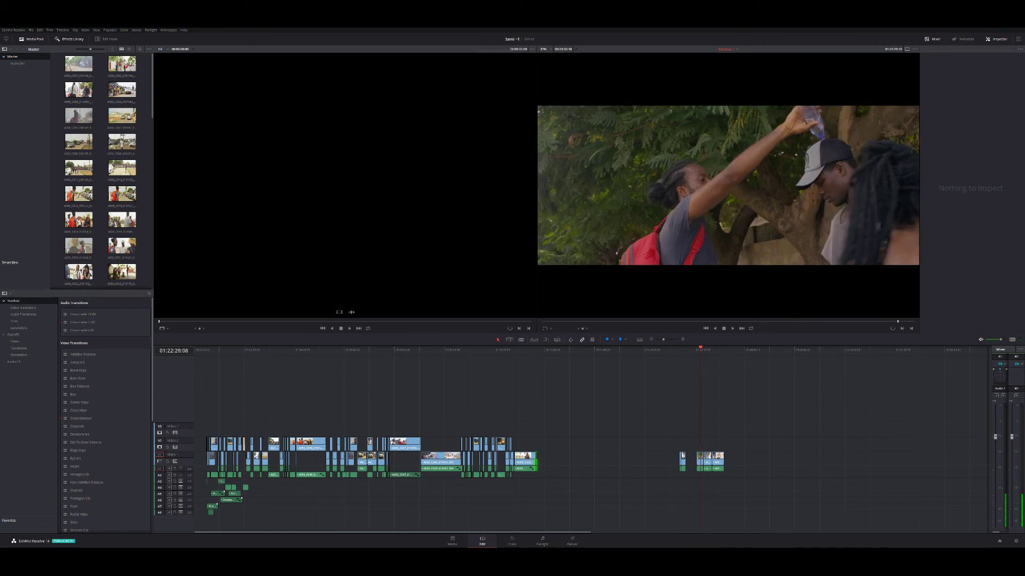
Drop the group street-scene clip from the Media Pool into the gap and play it
mouse_move(122, 271)
mouse_down()
mouse_move(592, 444)
mouse_move(594, 459)
mouse_up()
click(604, 350)
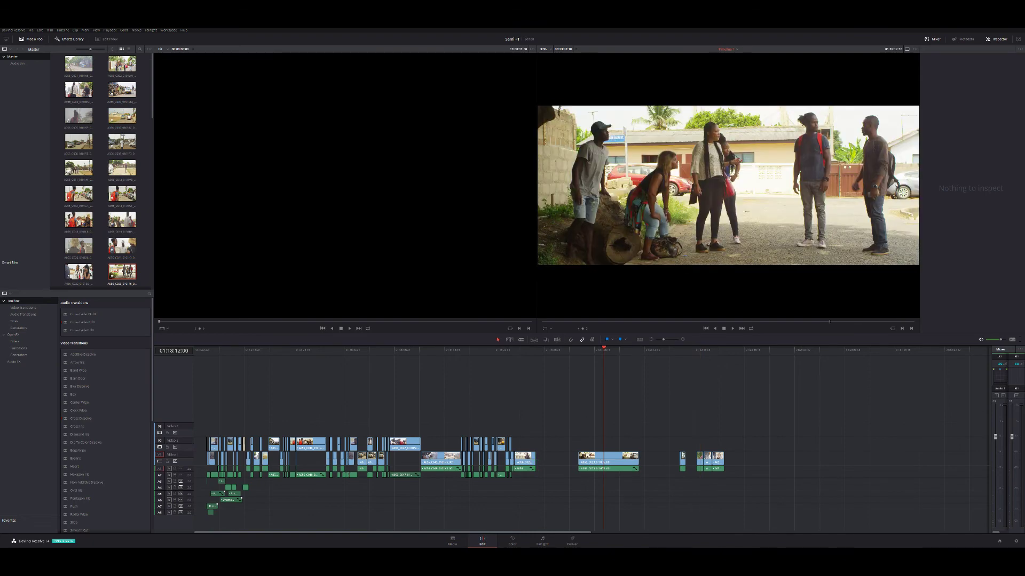
key(space)
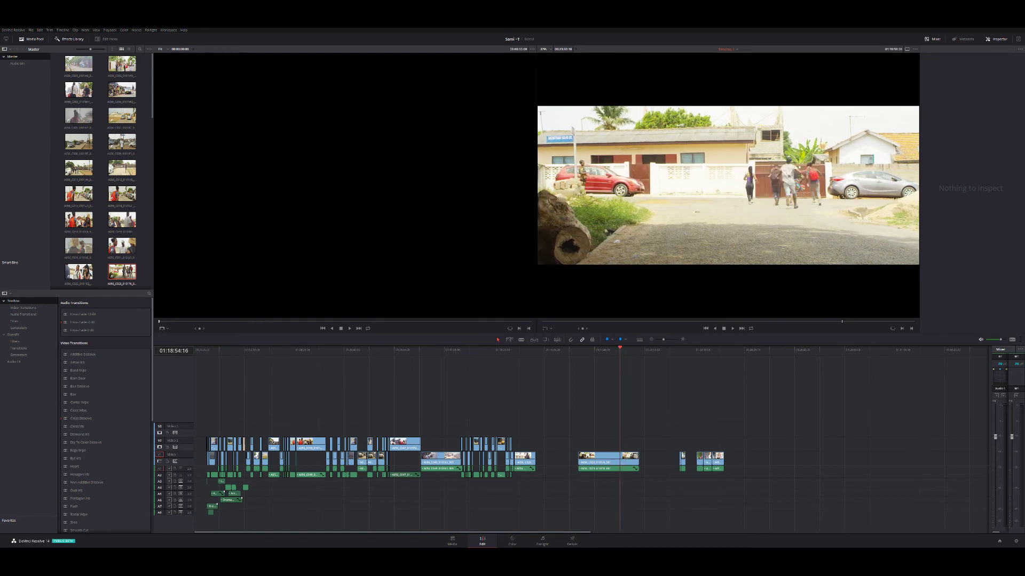
Park on the frame where the group stands together and trim the clip's start there
click(618, 350)
drag(618, 349, 618, 350)
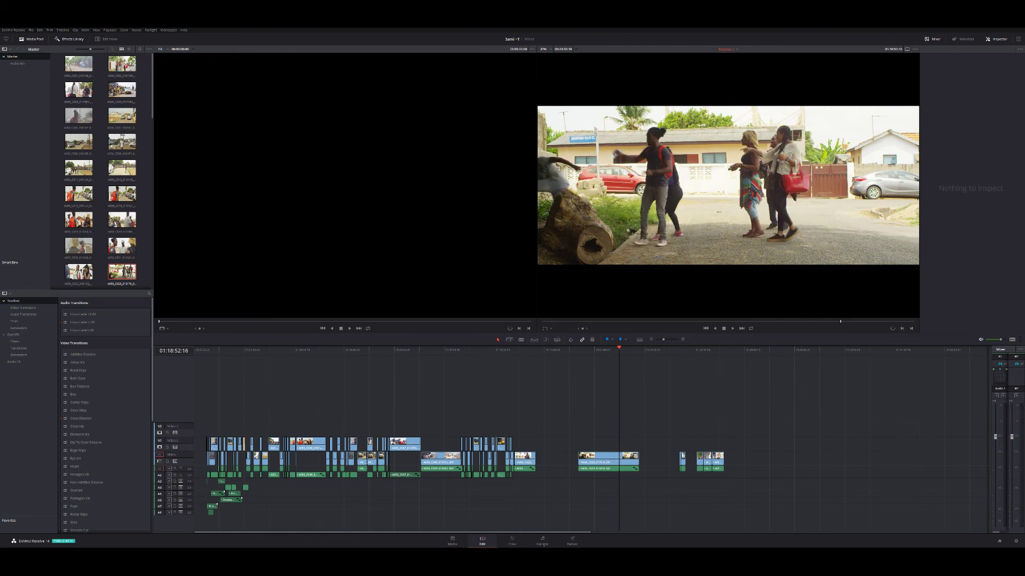
drag(618, 347, 614, 347)
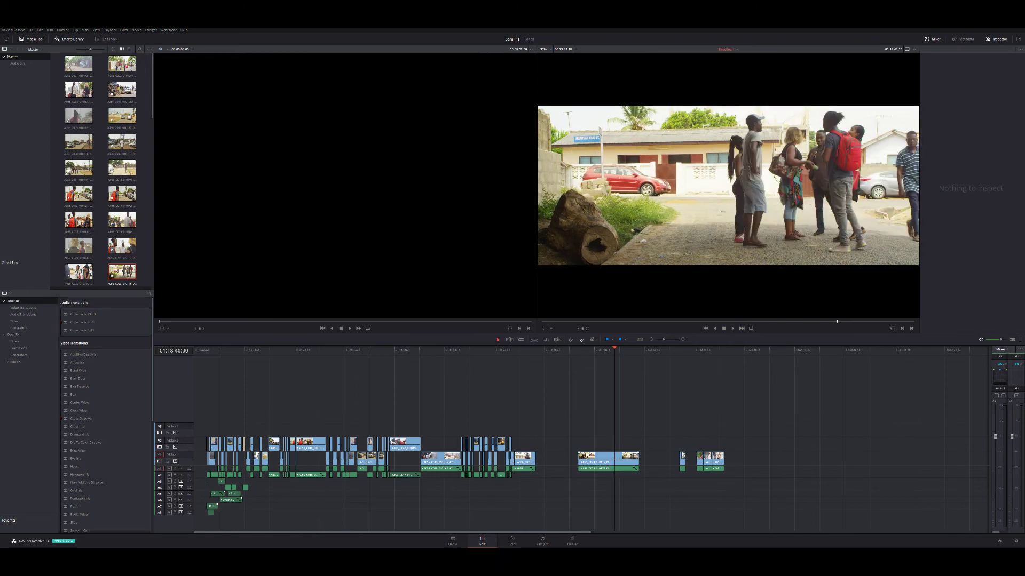
drag(579, 458, 614, 458)
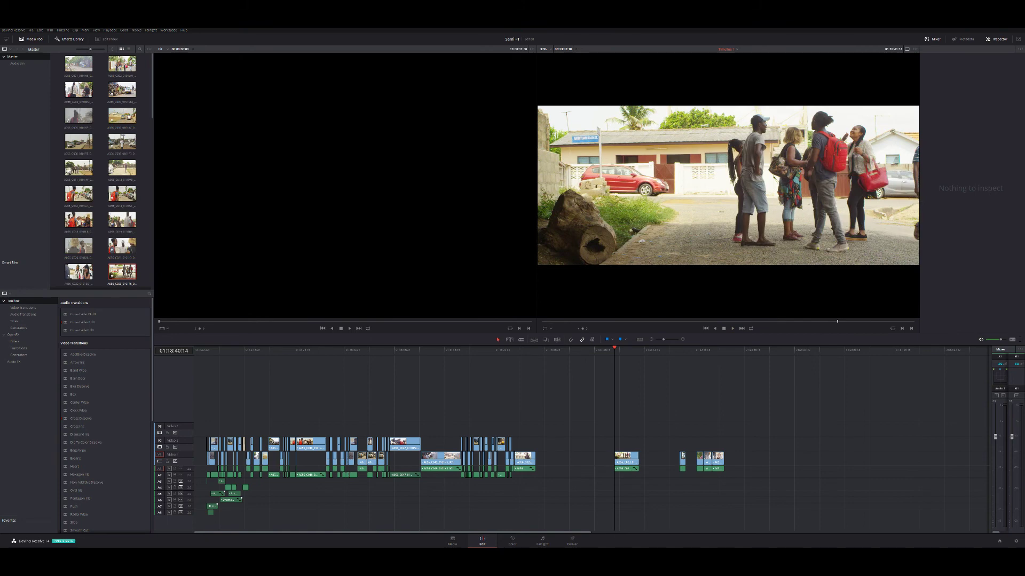
key(ctrl+equal)
key(ctrl+equal)
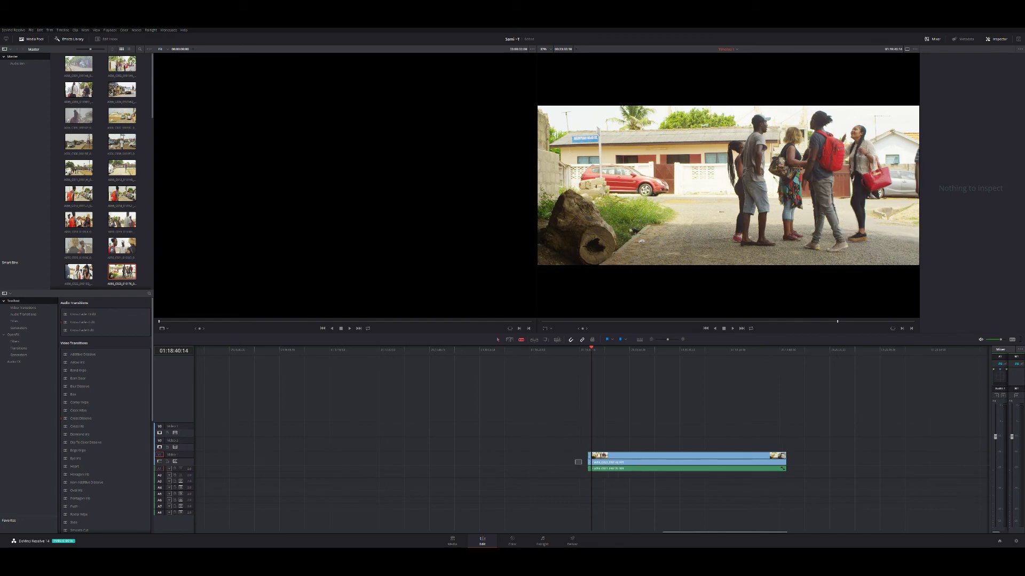
Finish trimming the group clip's start to the playhead and zoom out around it
drag(588, 460, 592, 460)
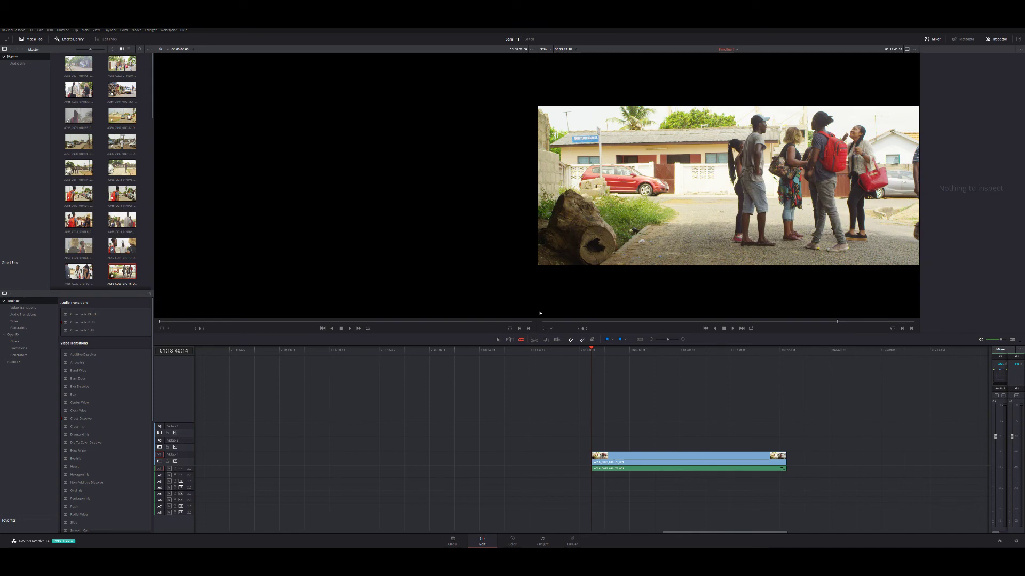
key(ctrl+minus)
key(ctrl+minus)
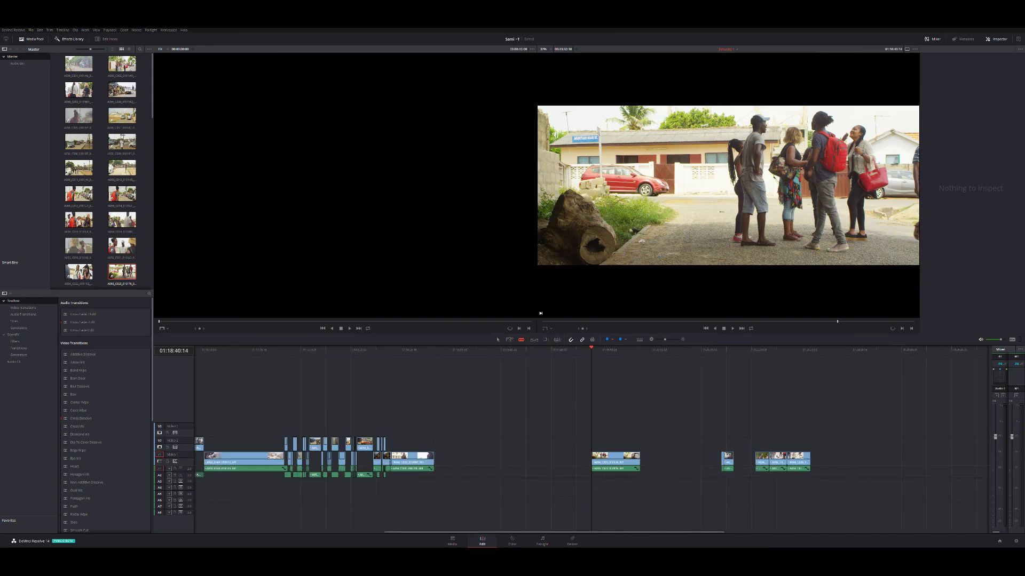
key(ctrl+minus)
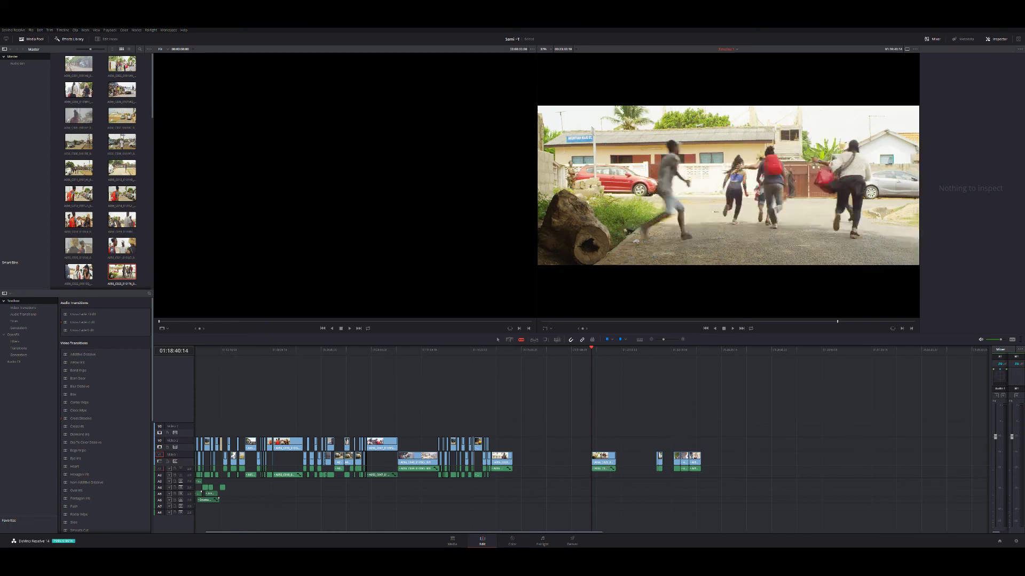
key(ctrl+minus)
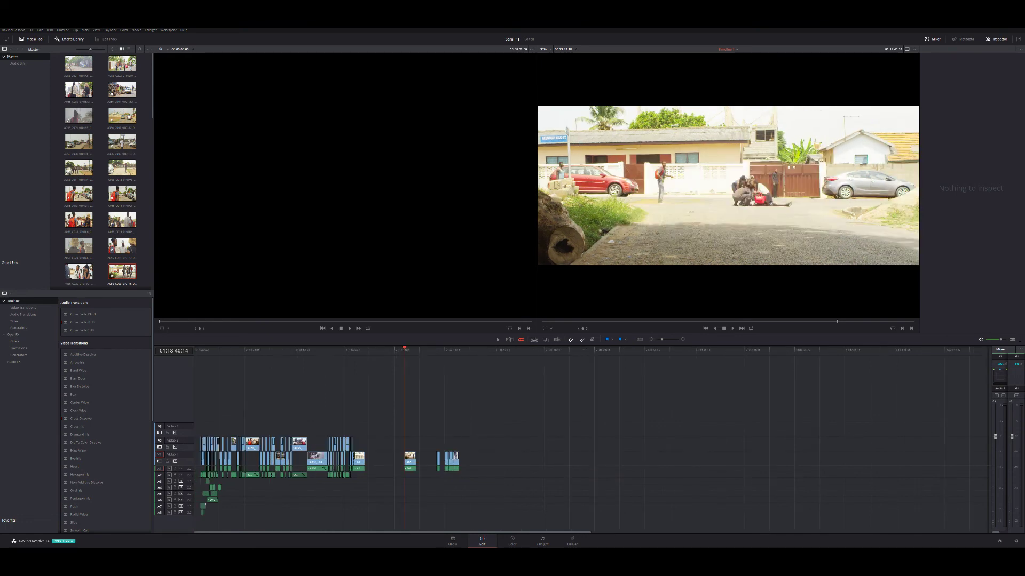
In Selection mode, slide the trimmed clip left to sit right after the main edit
key(a)
drag(410, 460, 398, 460)
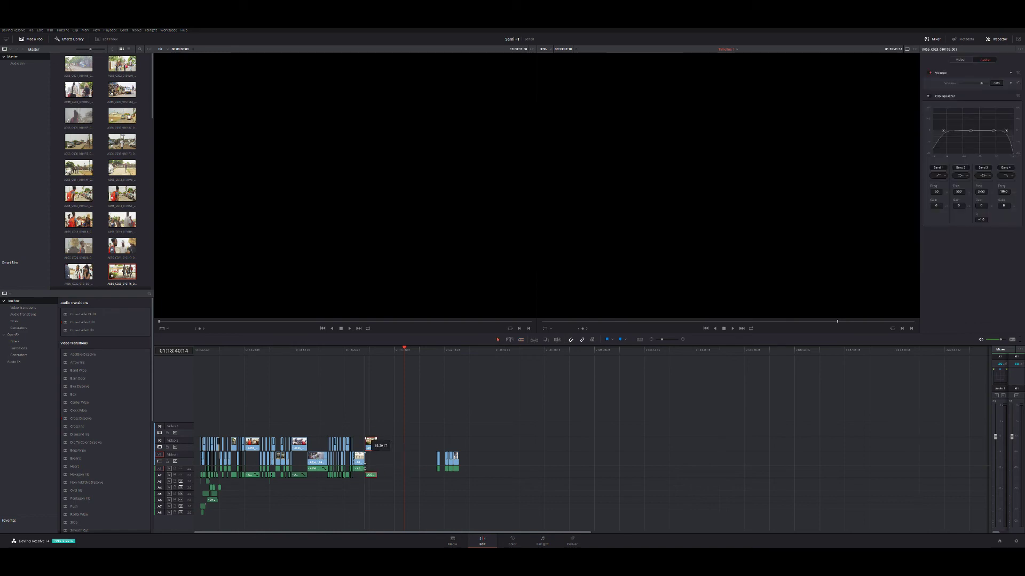
drag(376, 447, 371, 448)
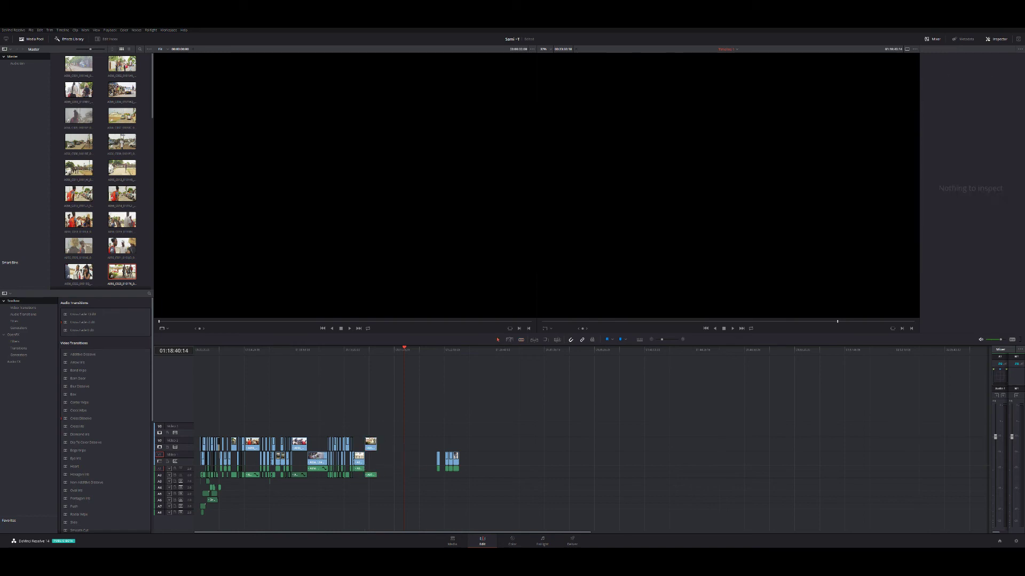
click(364, 350)
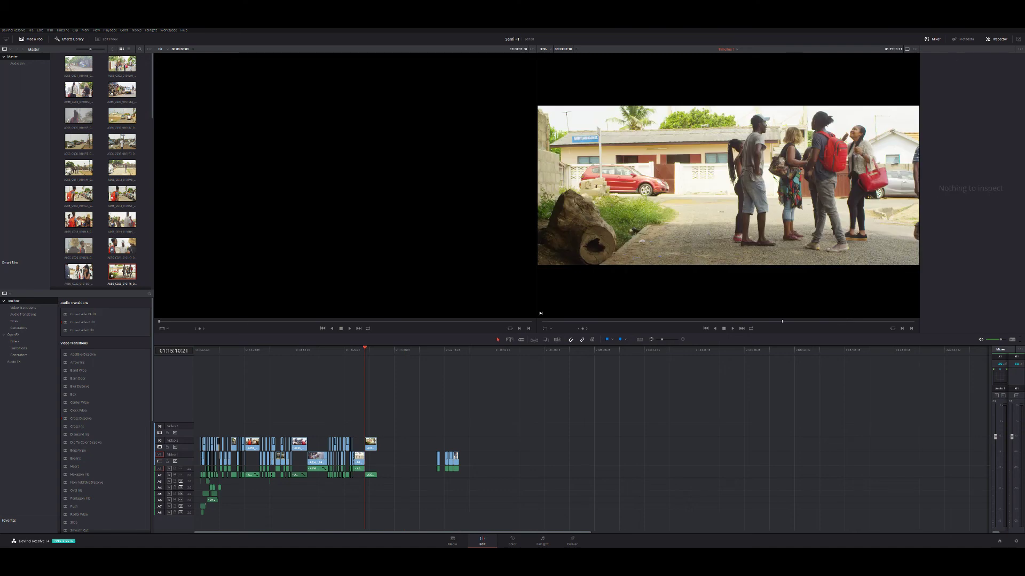
key(ctrl+minus)
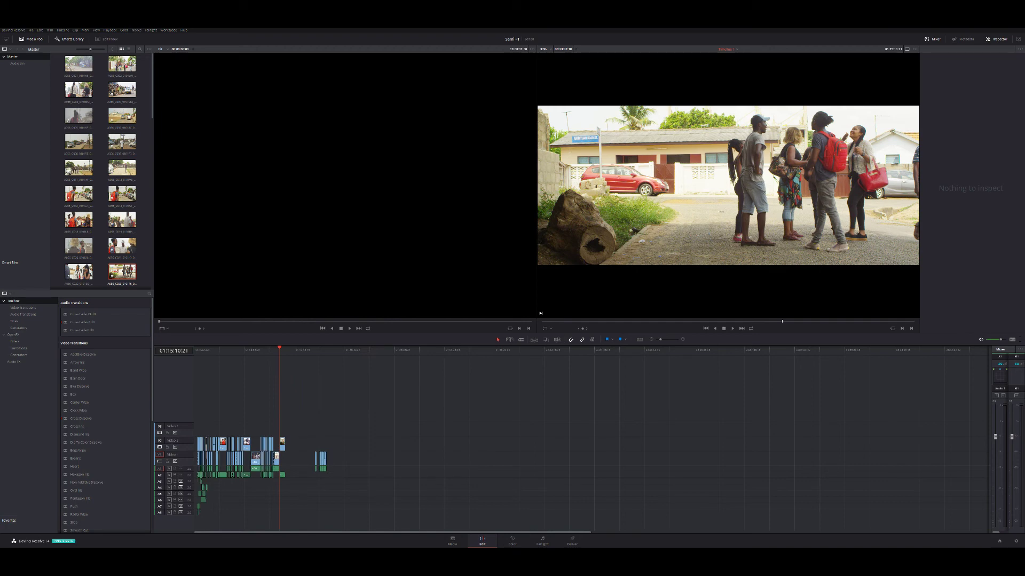
key(ctrl+equal)
key(ctrl+equal)
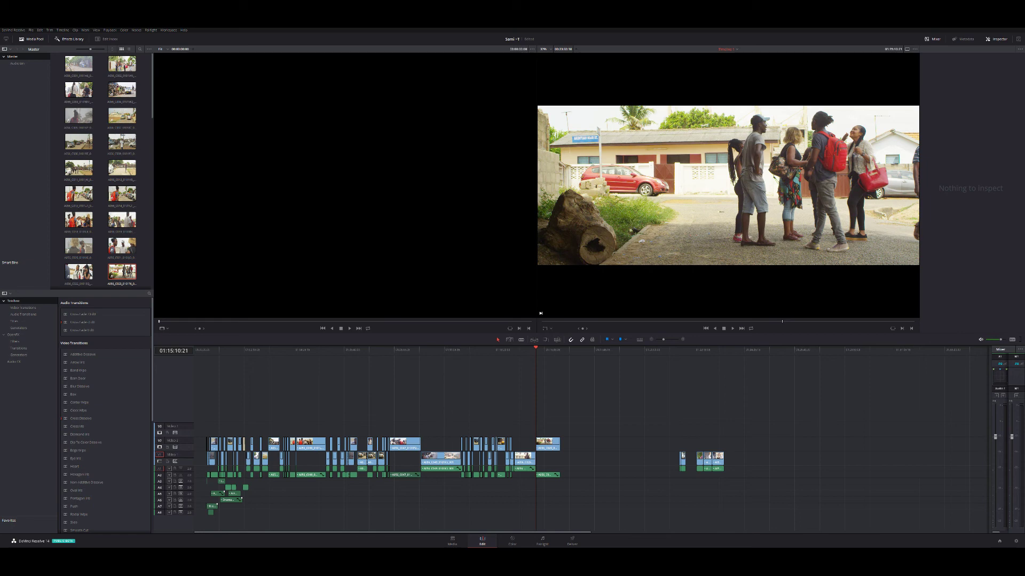
Park on the group conversation shot and switch to the Color page with Shift+6
click(382, 350)
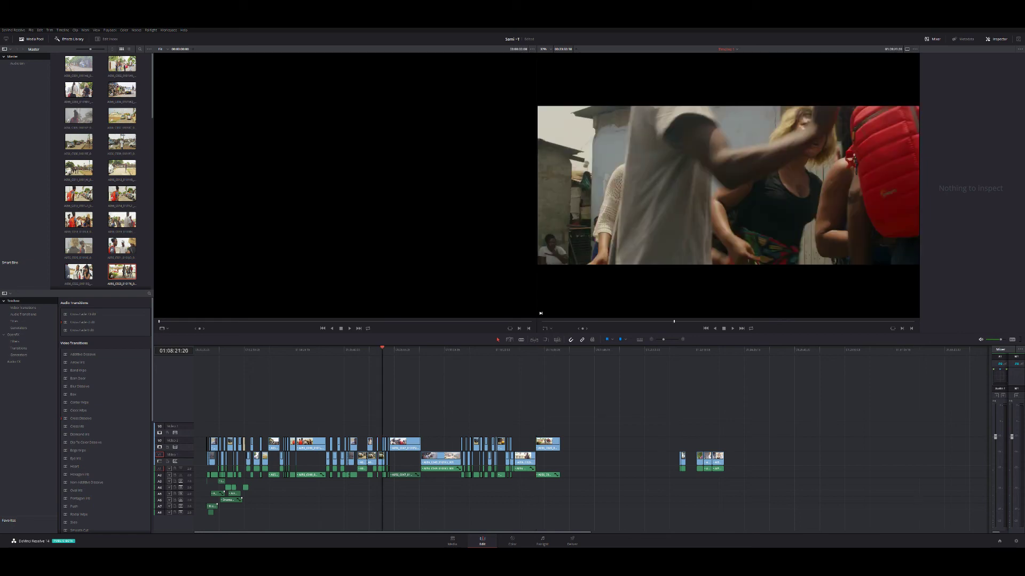
key(Up)
key(Up)
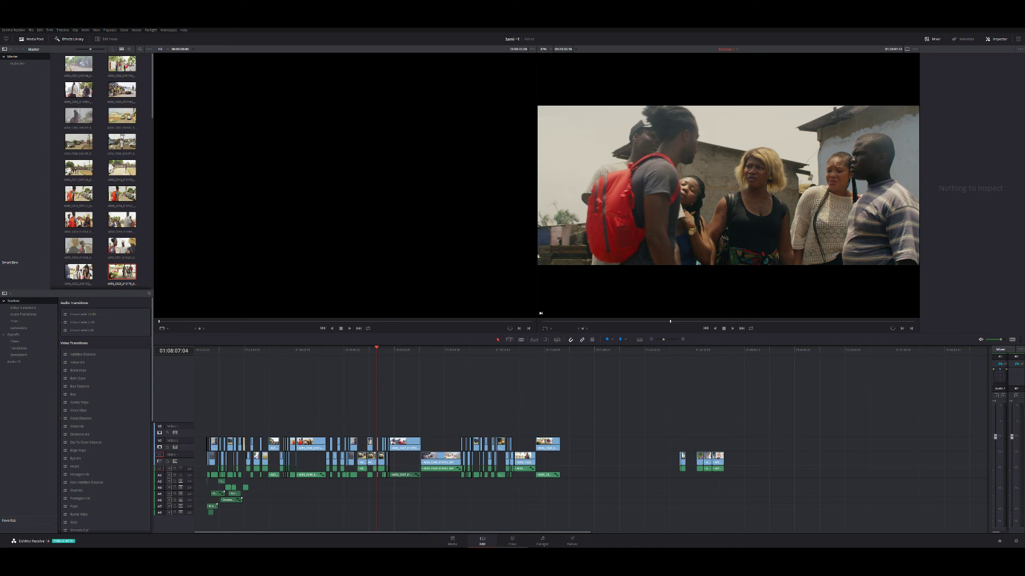
key(shift+6)
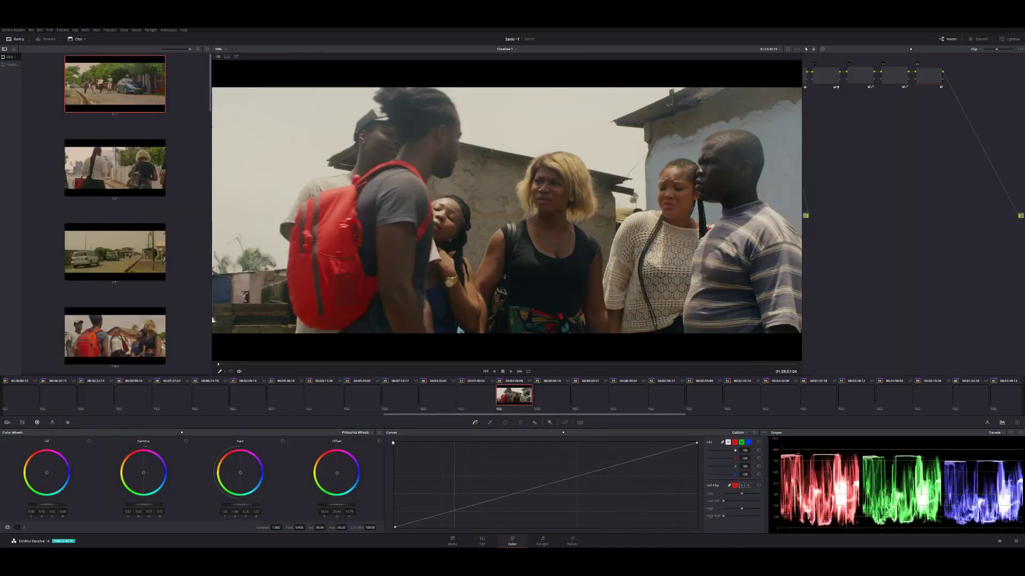
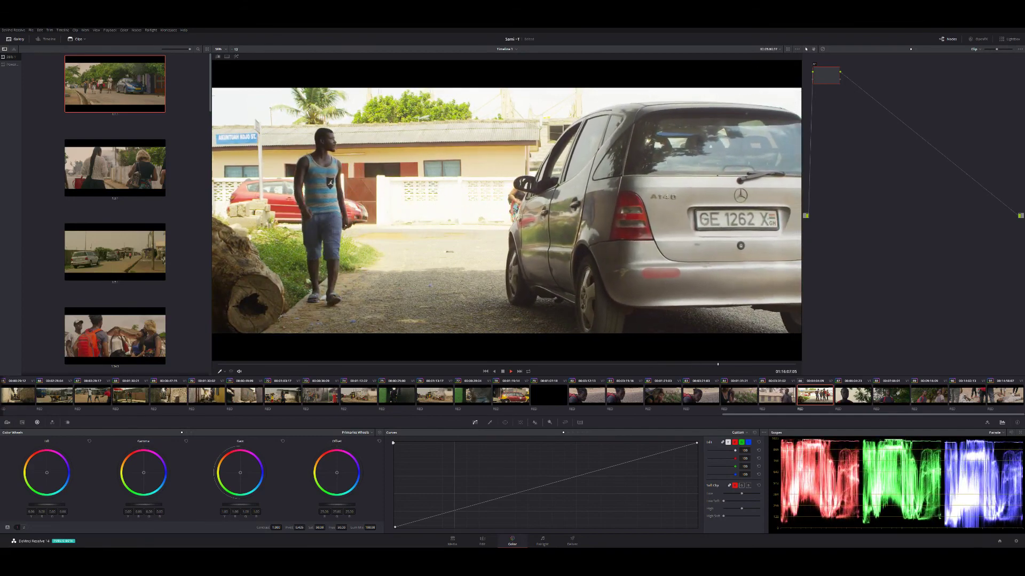
Stop playback of the graded clip and switch from the Color page to the Edit page timeline
key(space)
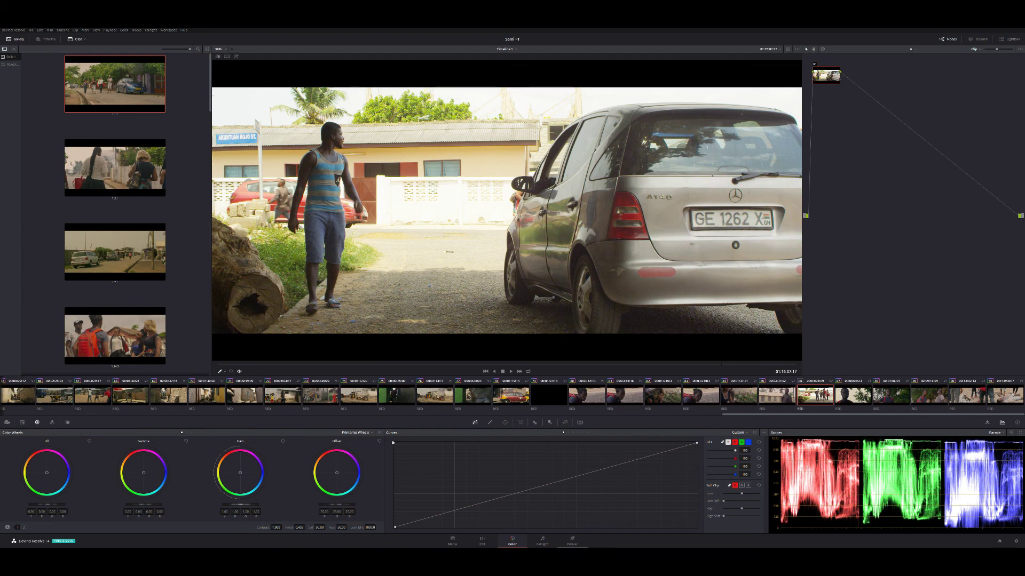
key(shift+4)
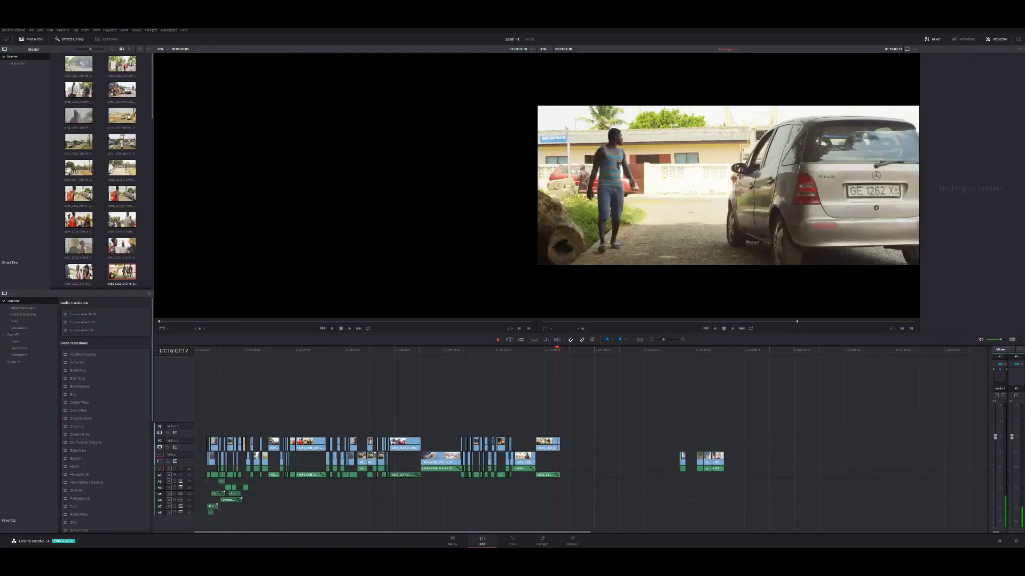